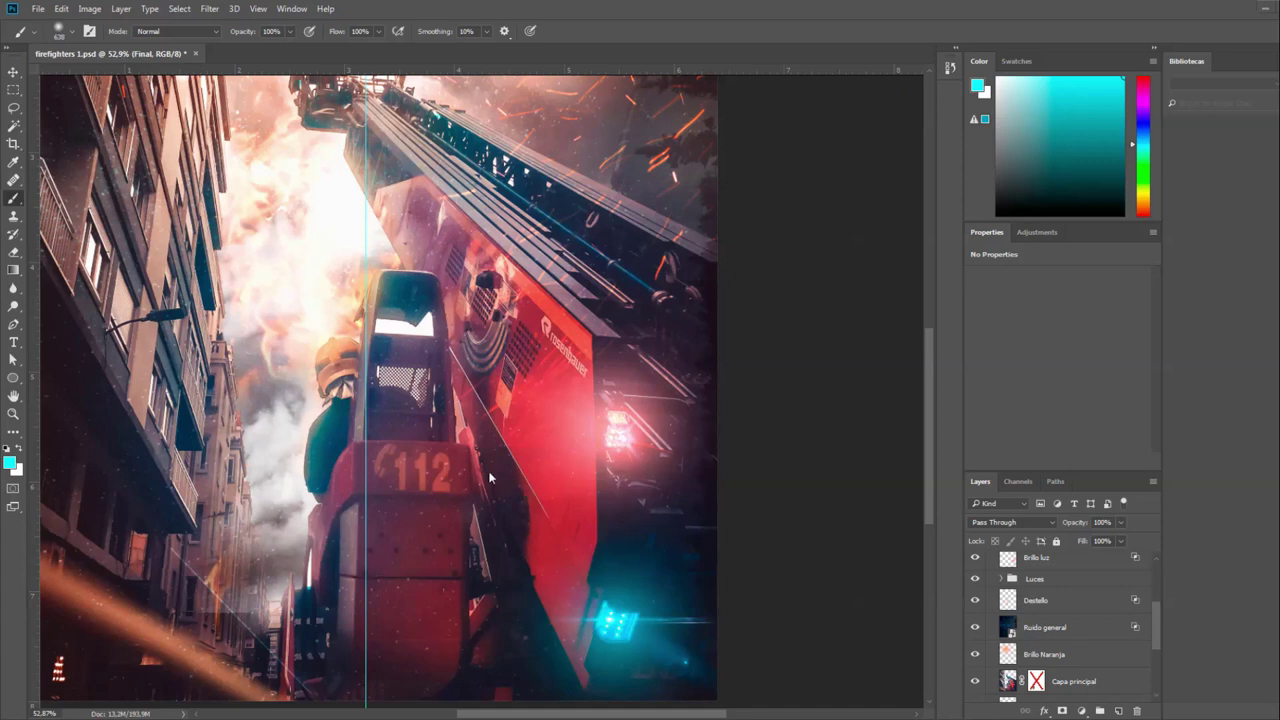
Briefly solo the Capa principal layer, then restore all the other layers.
scroll(535, 460, down, 3)
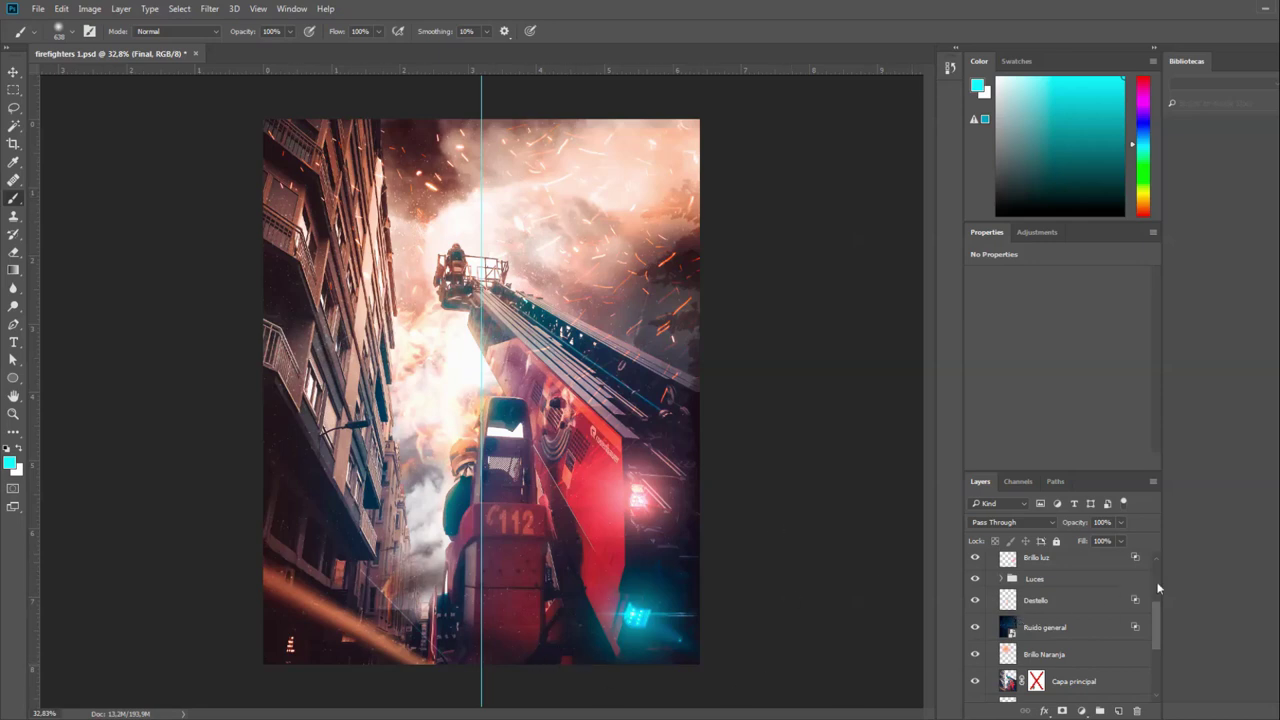
drag(1158, 613, 1157, 655)
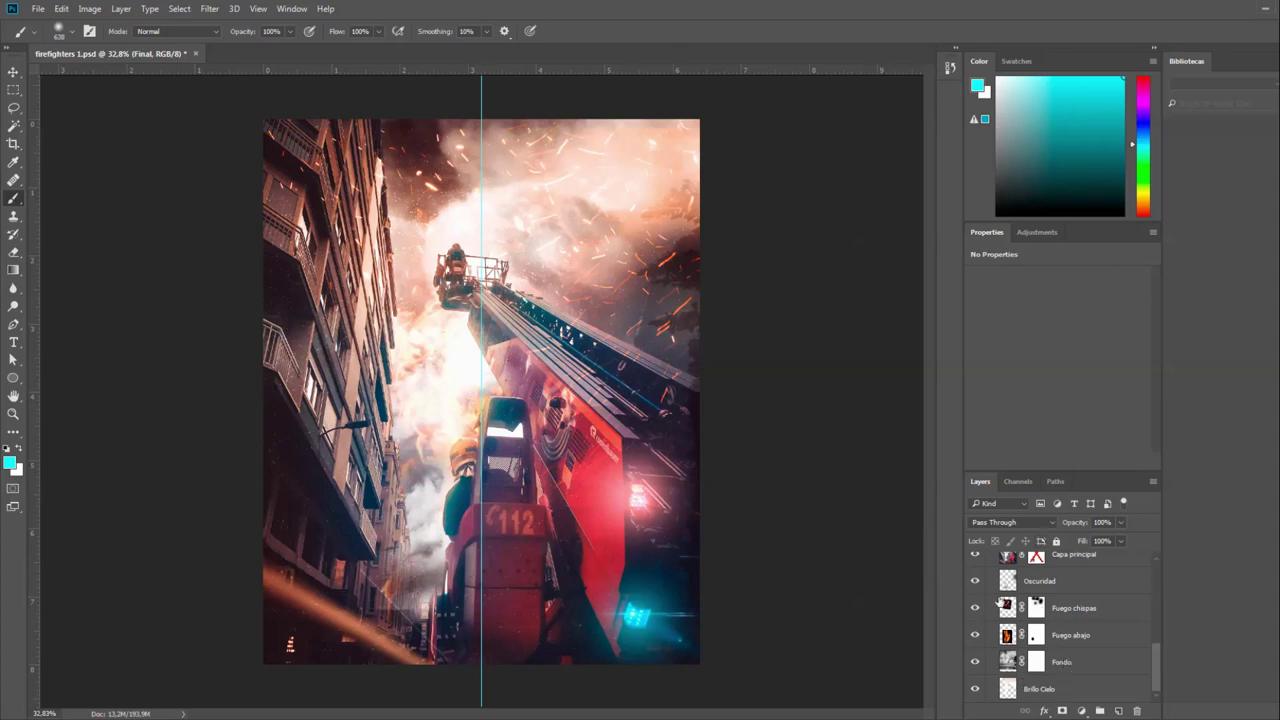
alt+click(977, 558)
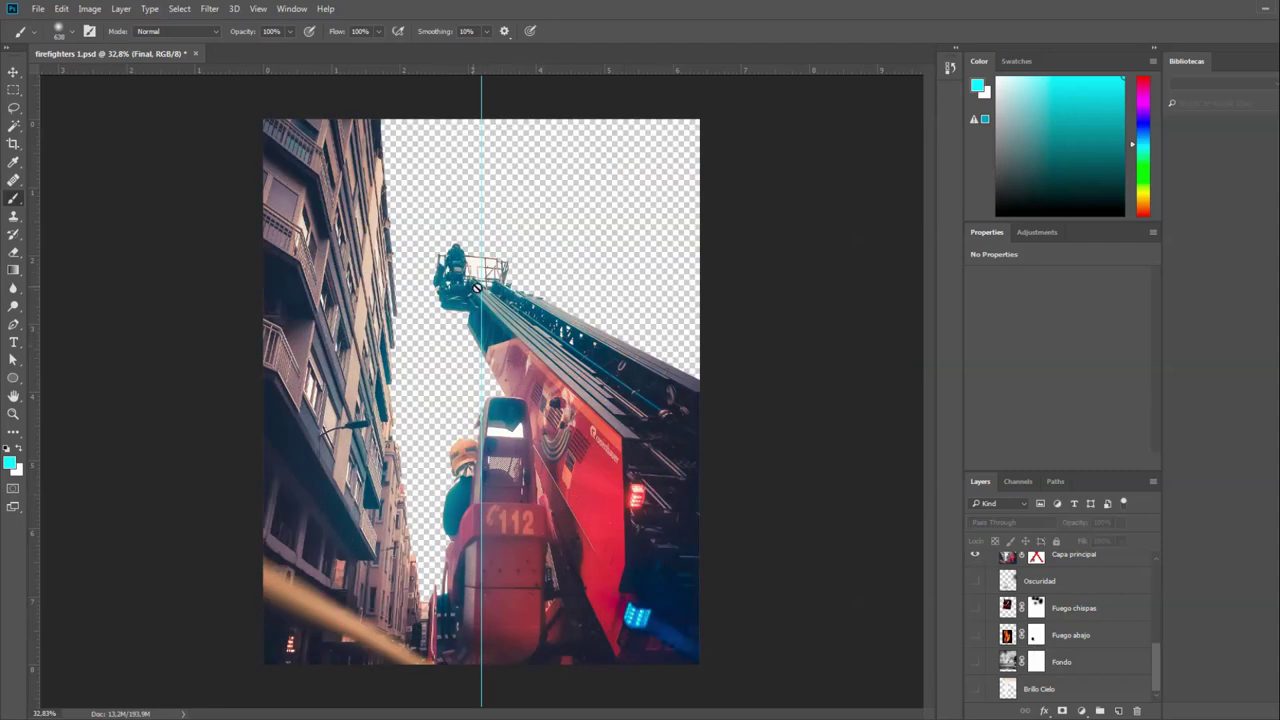
alt+click(978, 557)
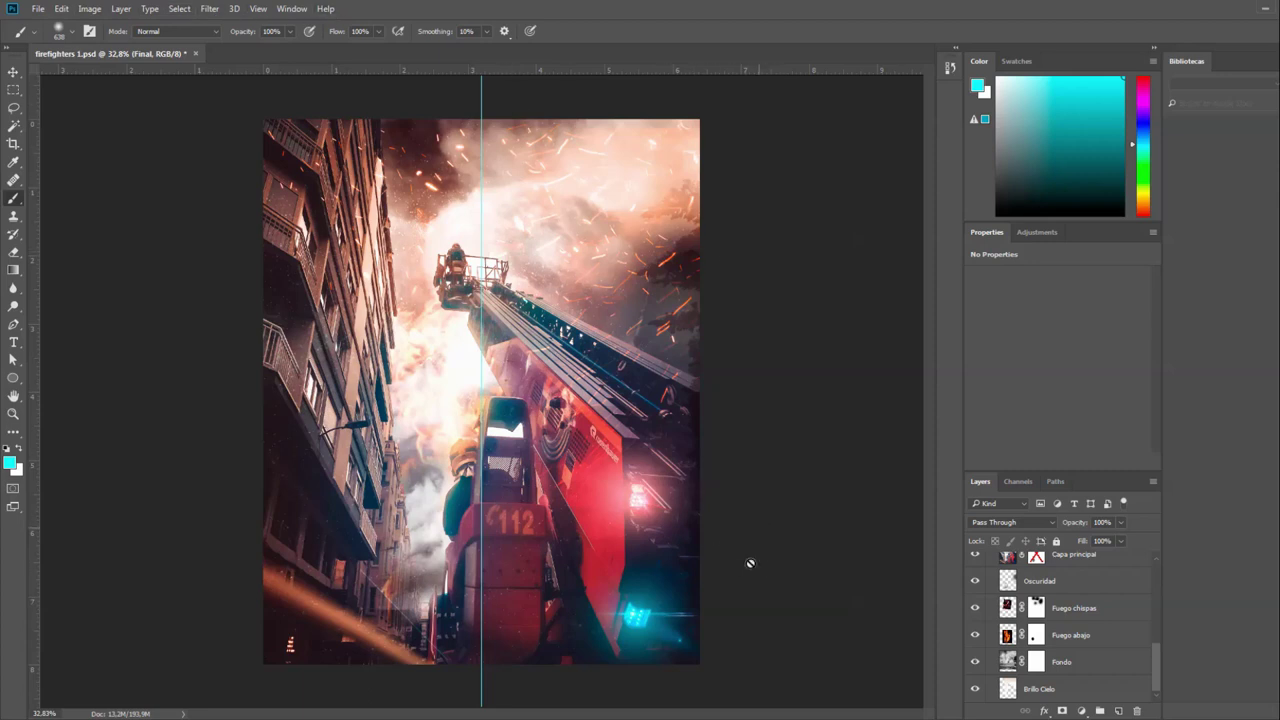
Pan and zoom the canvas to view the firefighter and 112 panel.
scroll(660, 542, up, 2)
scroll(664, 540, up, 2)
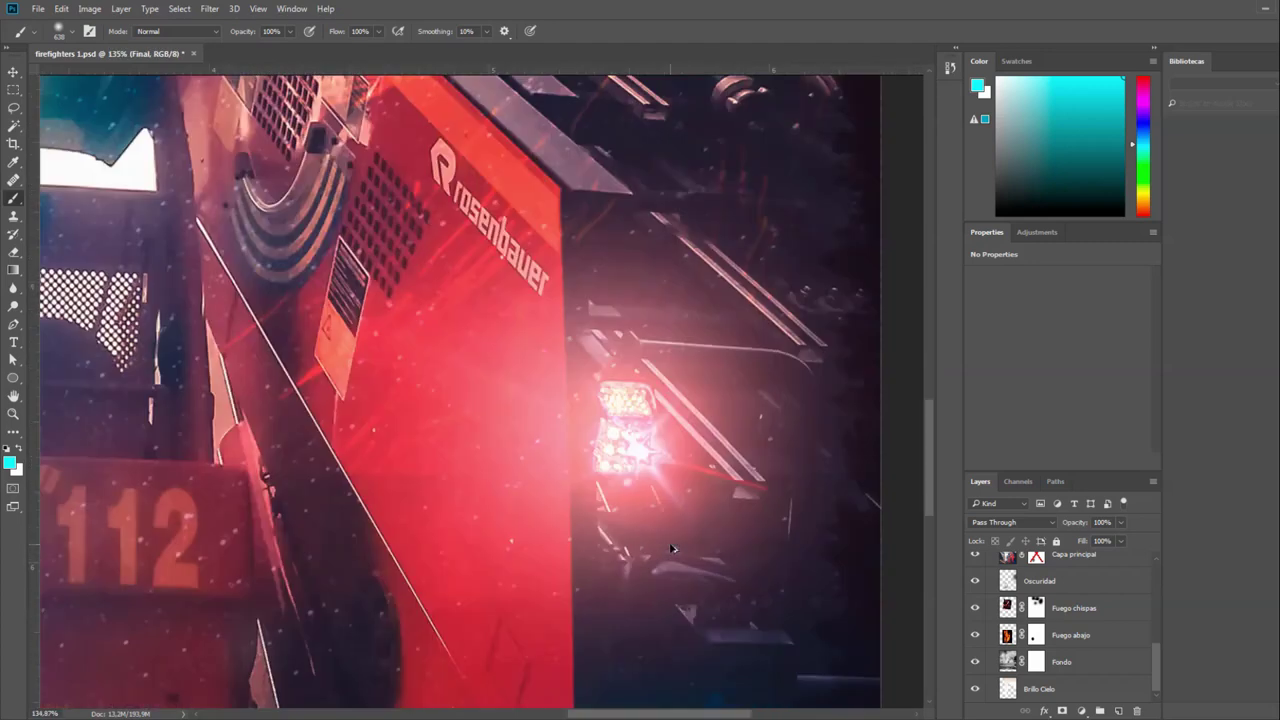
scroll(664, 540, up, 2)
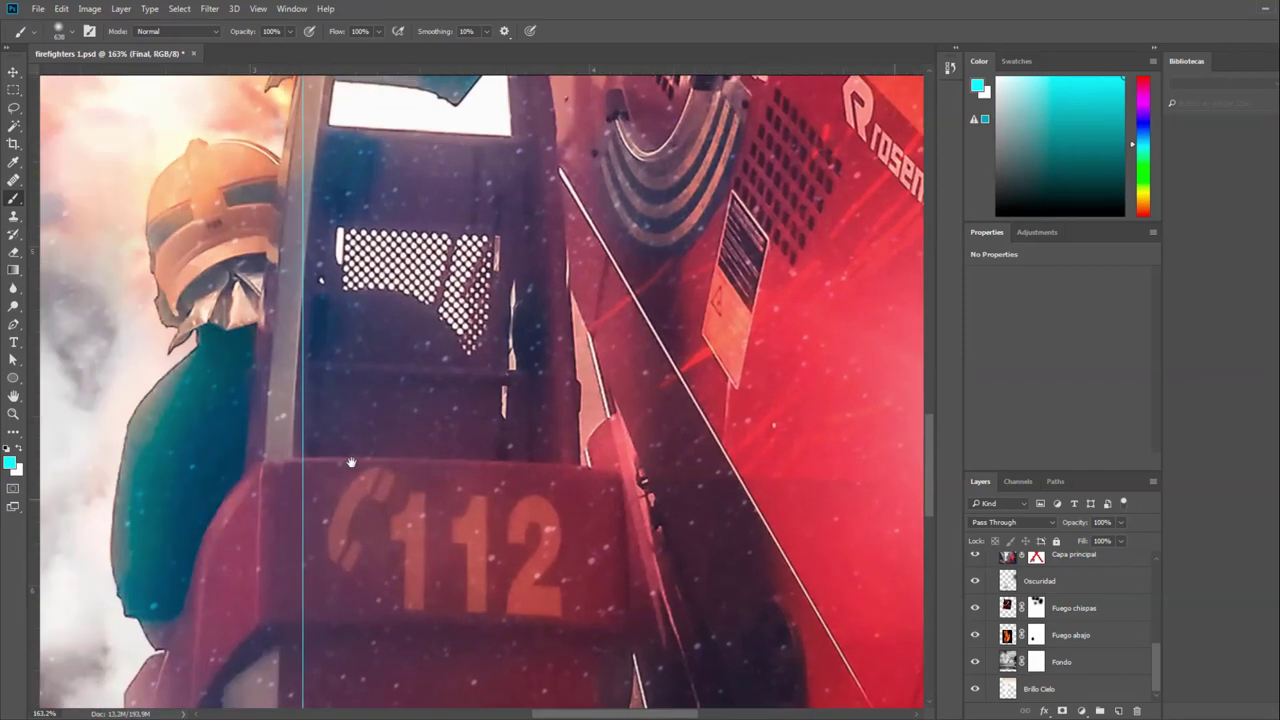
mouse_move(349, 463)
mouse_down()
mouse_move(503, 471)
mouse_move(650, 410)
mouse_up()
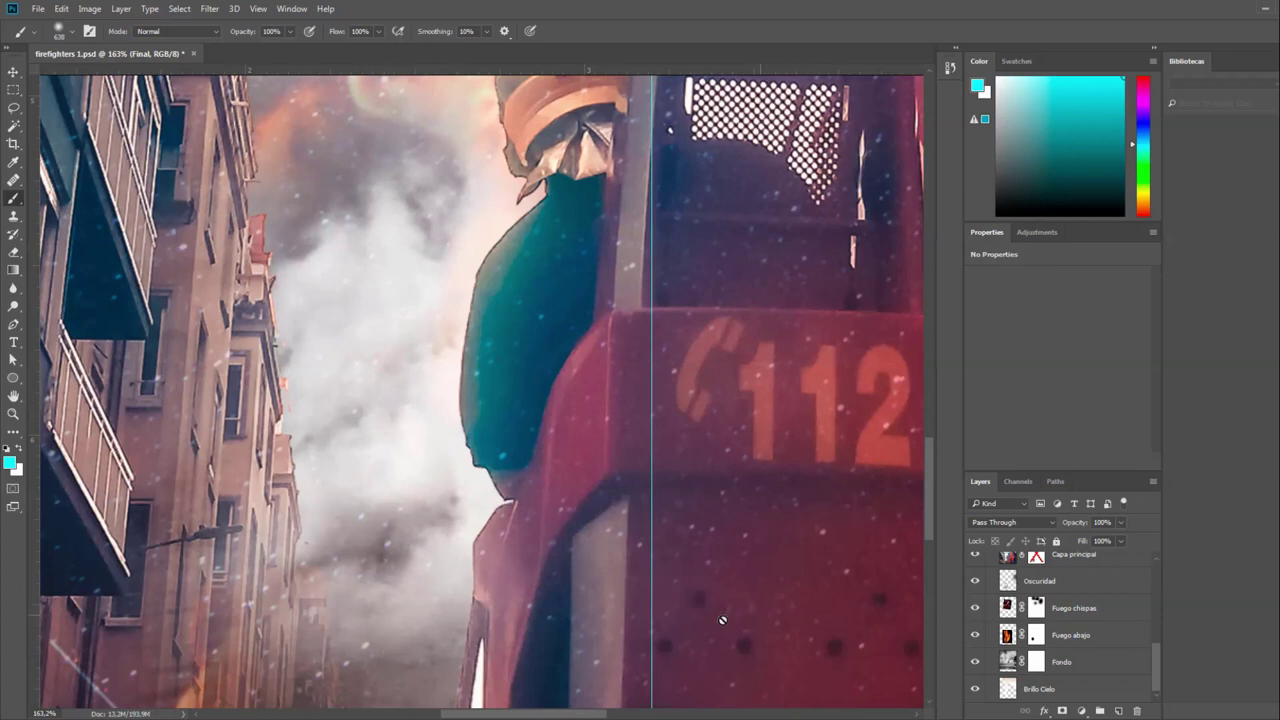
alt+scroll(651, 595, down, 5)
alt+scroll(651, 595, down, 2)
alt+scroll(654, 597, down, 2)
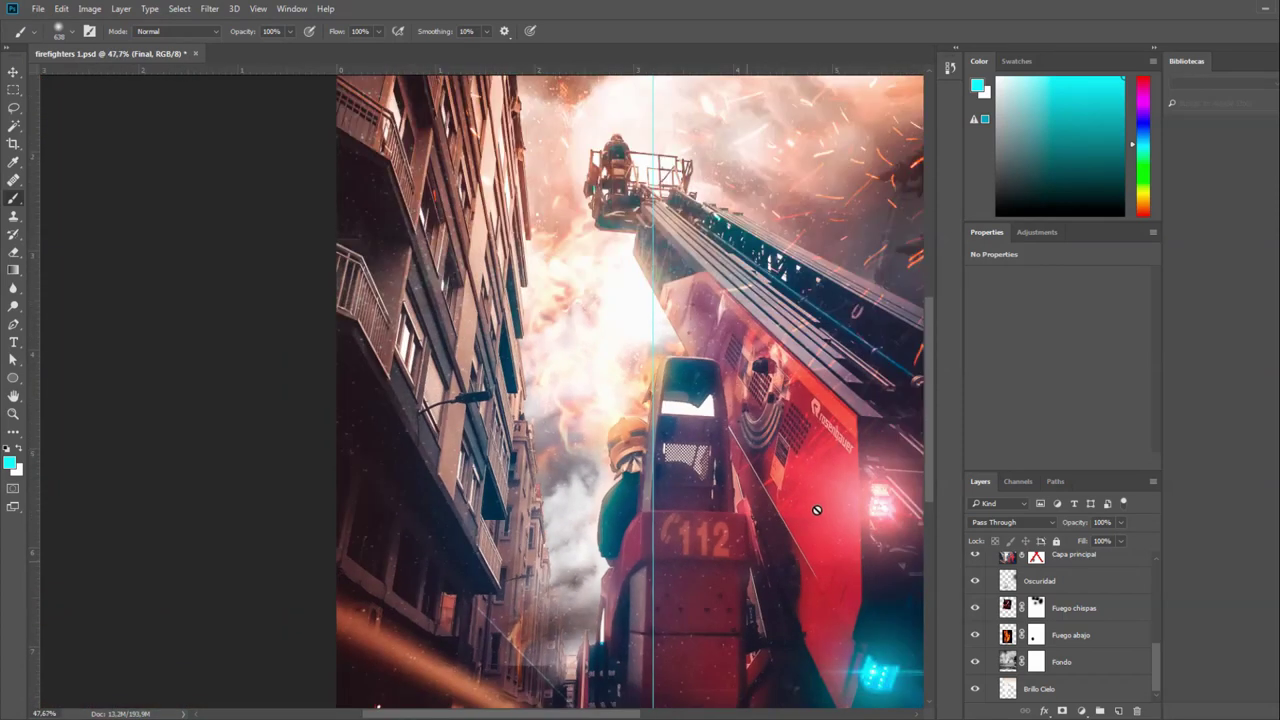
alt+scroll(793, 578, down, 2)
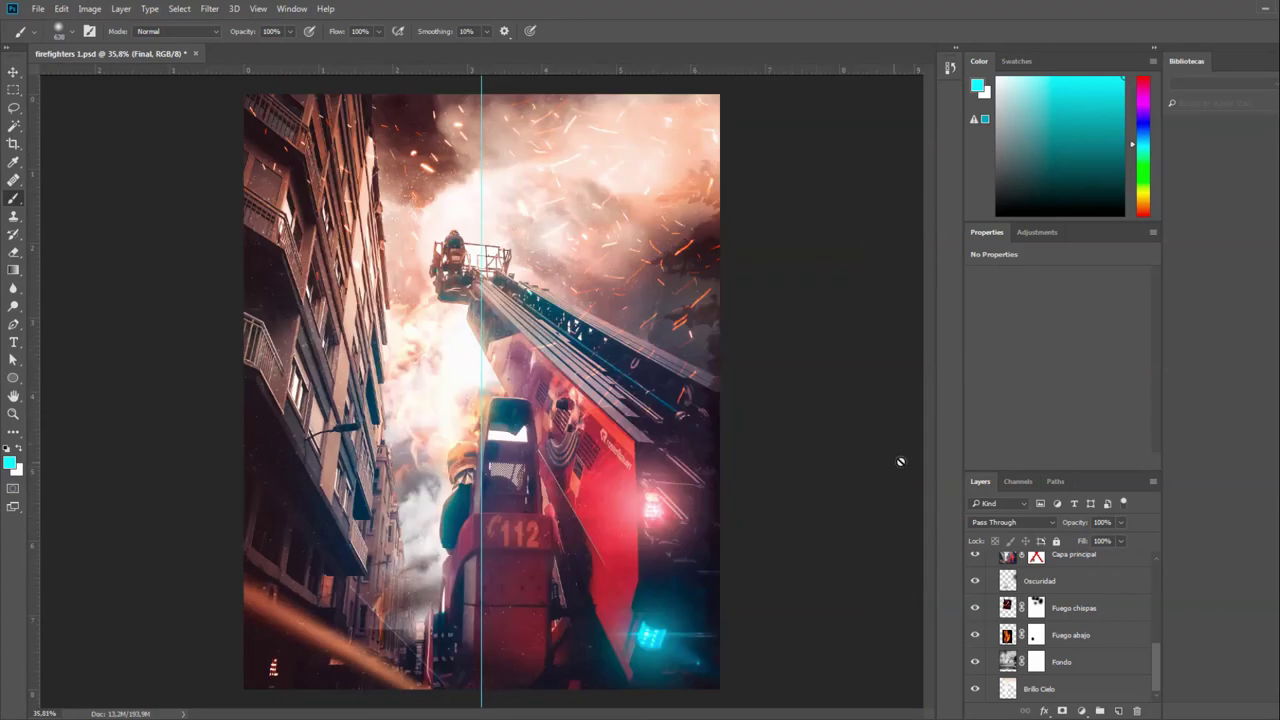
scroll(1050, 640, up, 3)
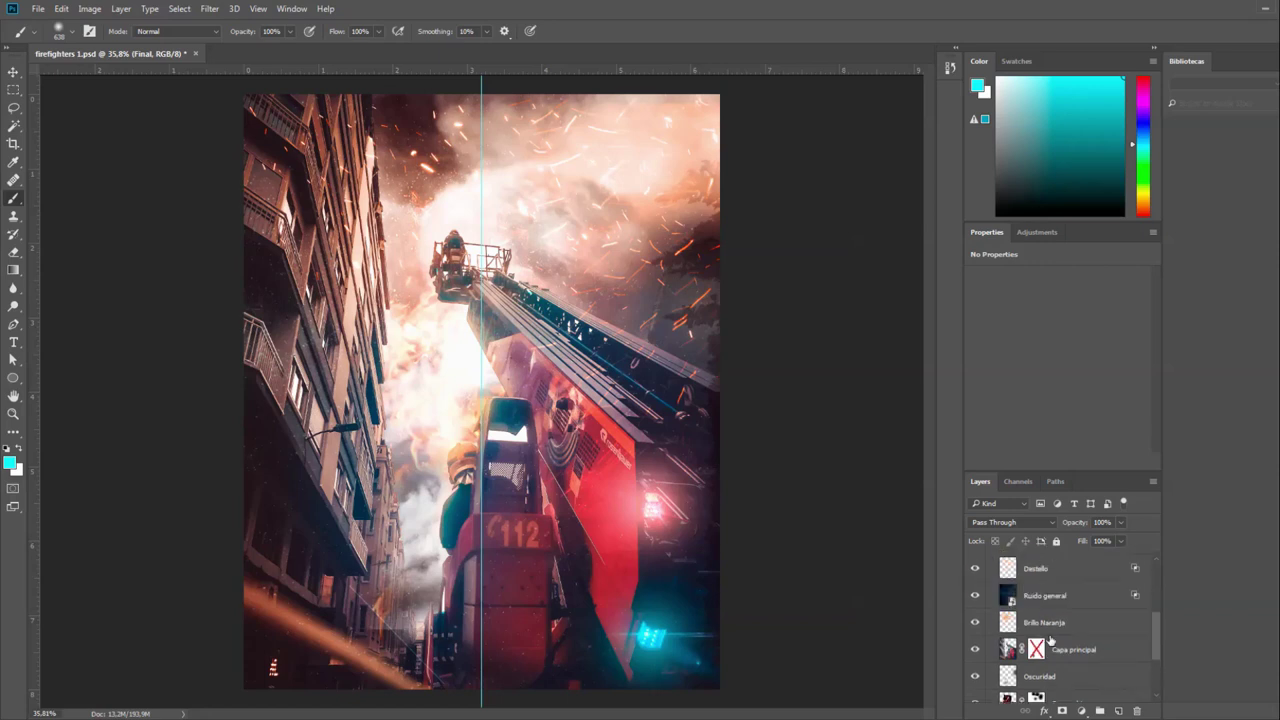
scroll(1045, 635, up, 3)
scroll(1033, 625, up, 3)
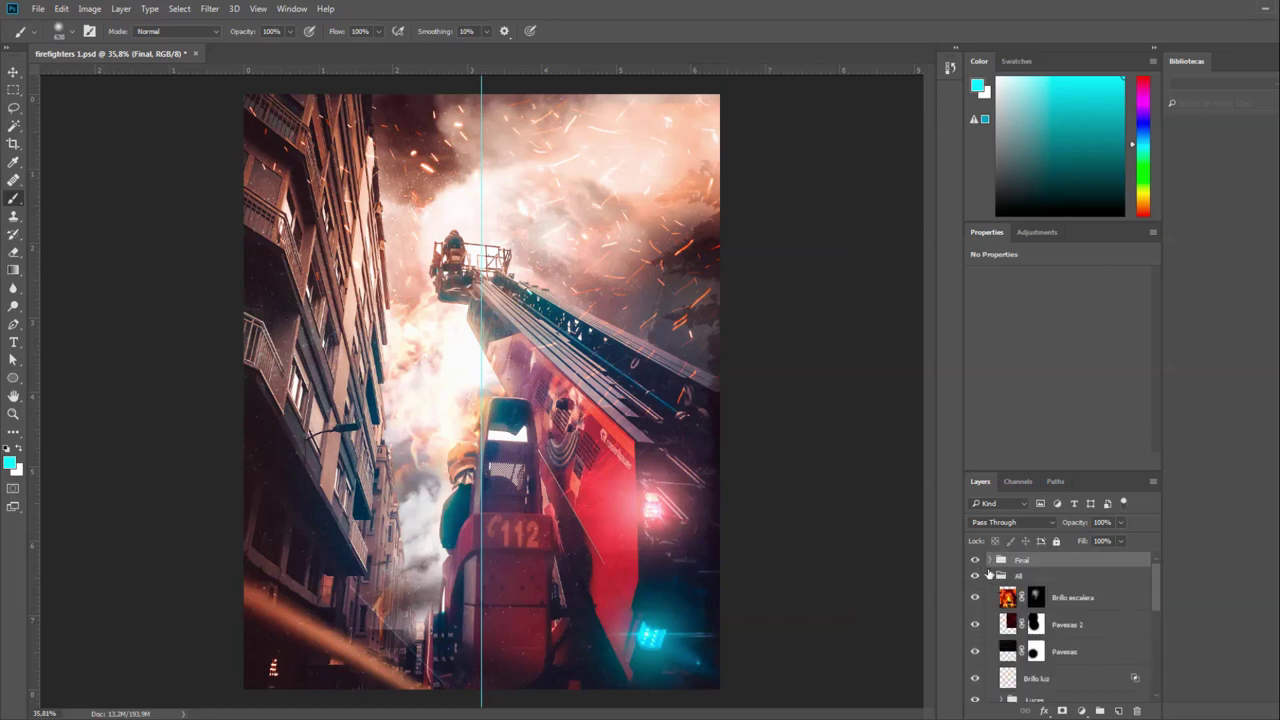
Hide the Final group's colour adjustments, check its layers, and re-expand the All group.
click(991, 577)
click(976, 561)
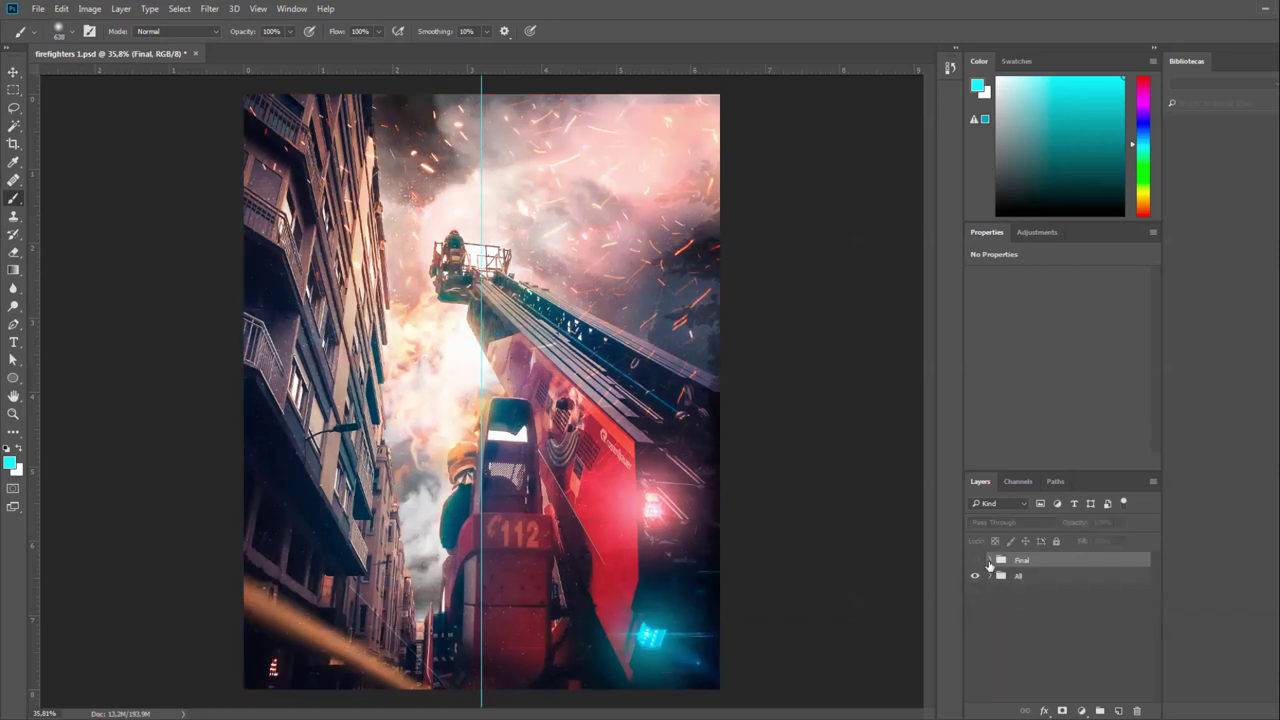
click(989, 560)
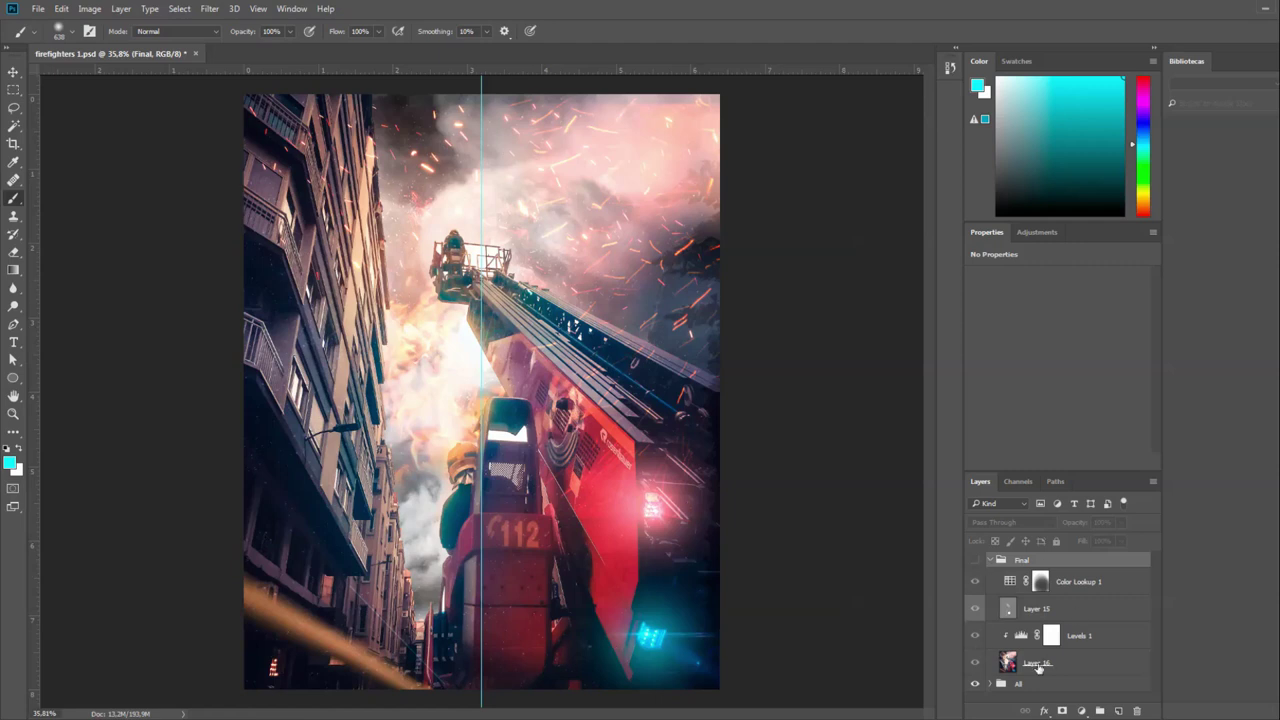
click(990, 560)
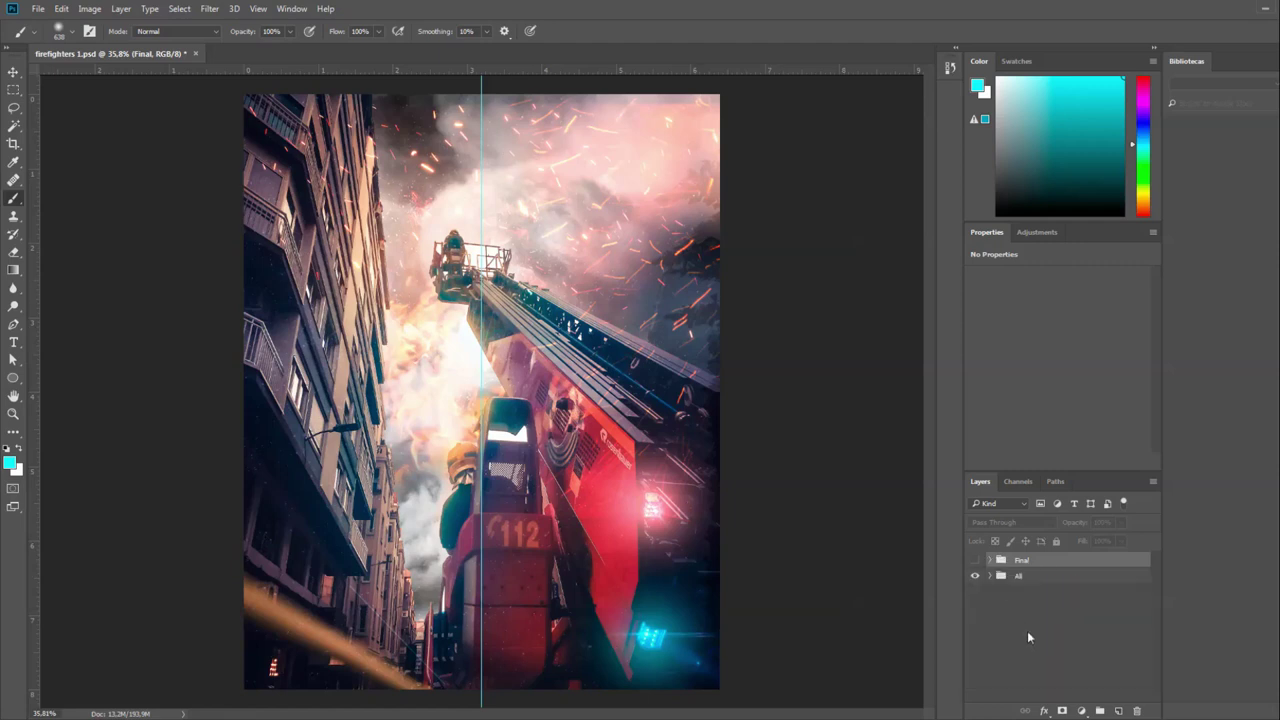
click(990, 577)
Scroll through the All group's layers from Capa principal down to Brillo Cielo.
scroll(1060, 608, down, 2)
scroll(1060, 608, down, 2)
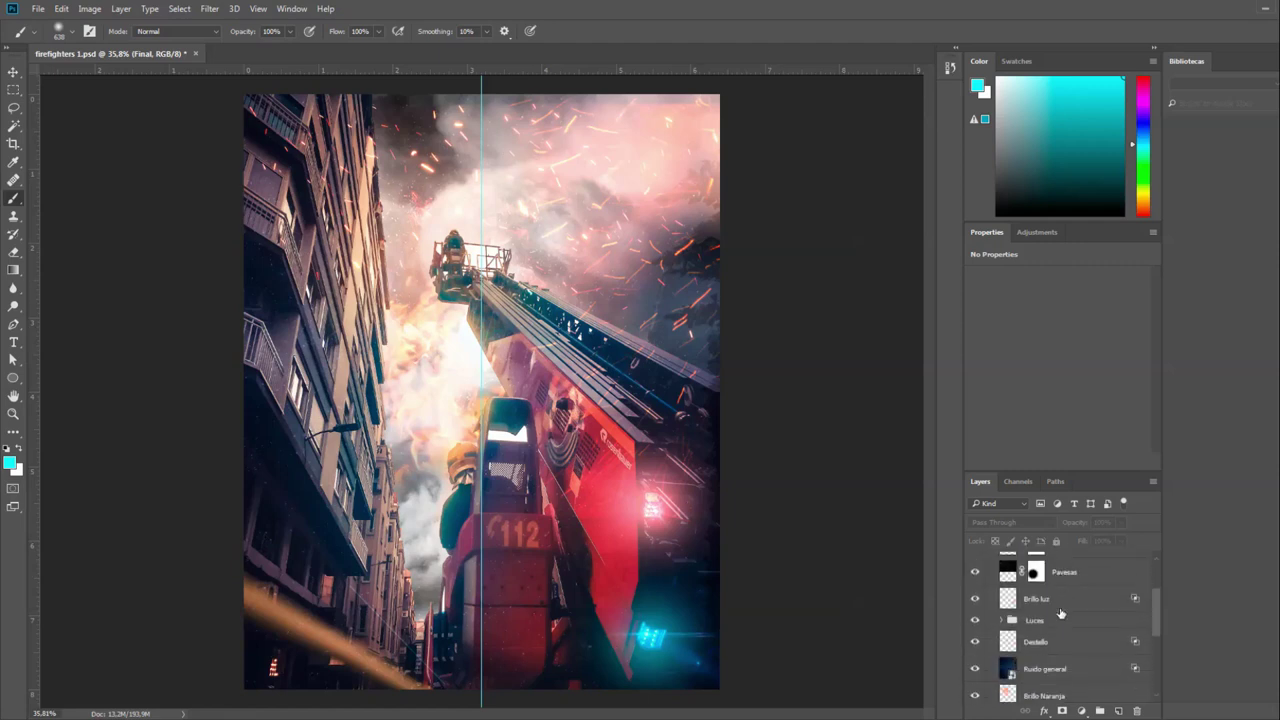
scroll(1060, 610, down, 1)
scroll(1060, 612, down, 1)
scroll(1060, 612, down, 2)
scroll(1060, 612, down, 2)
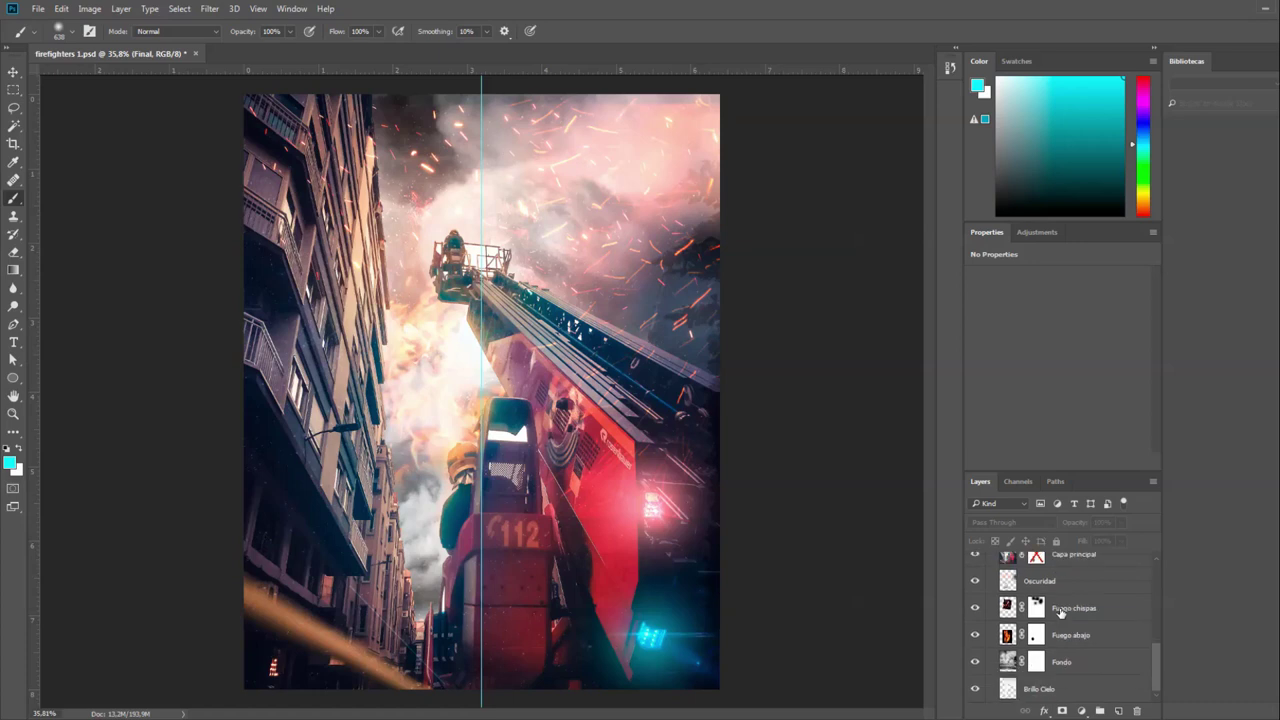
scroll(1063, 670, up, 2)
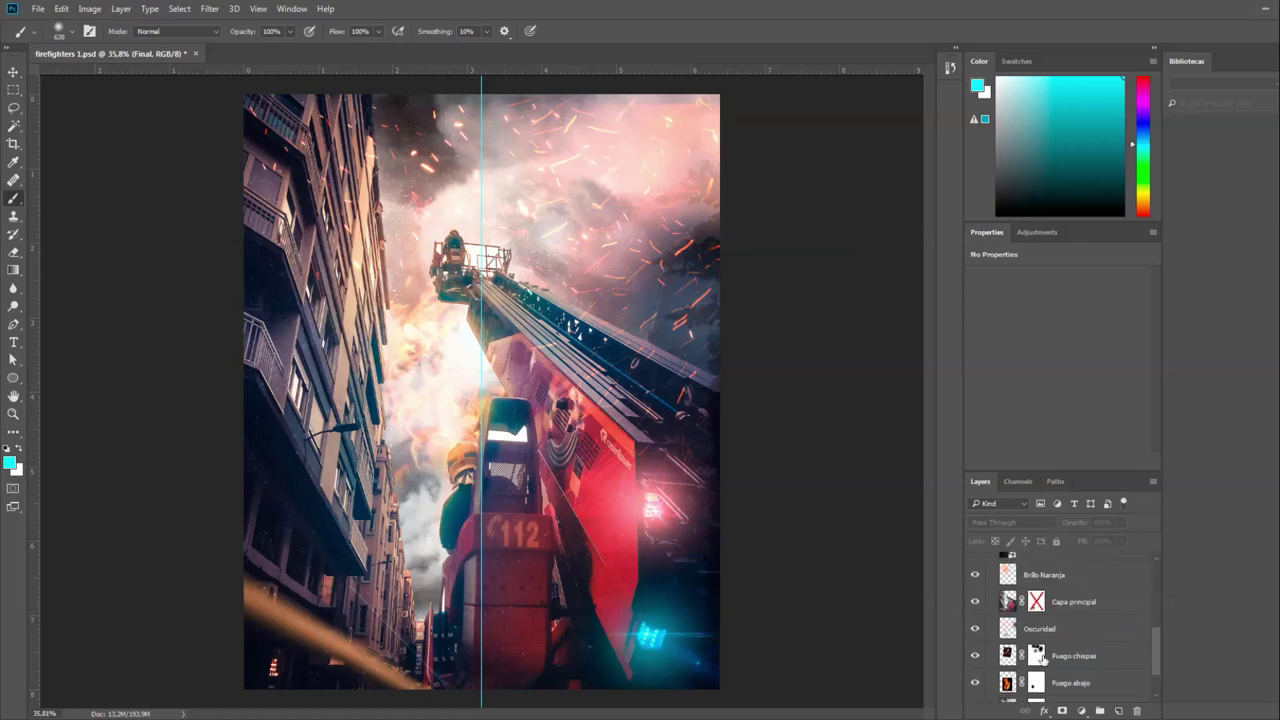
scroll(1063, 667, up, 2)
scroll(1063, 663, up, 1)
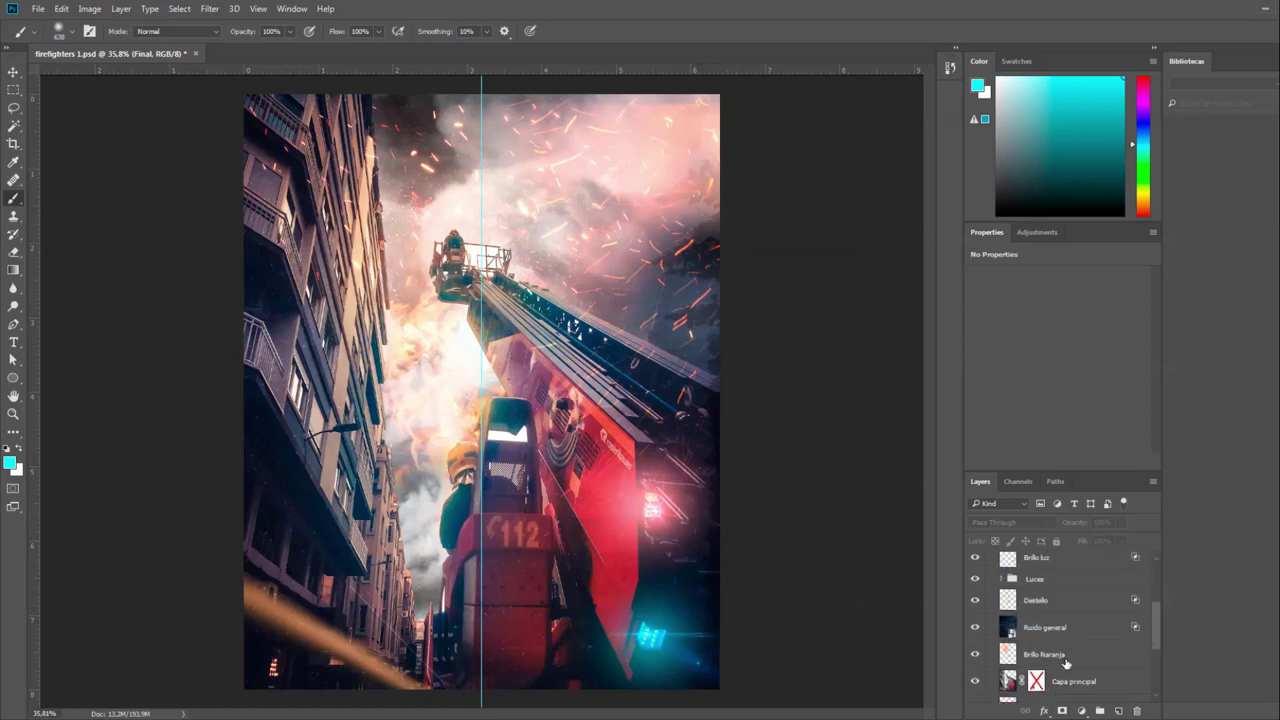
scroll(1085, 660, down, 3)
scroll(1100, 655, down, 2)
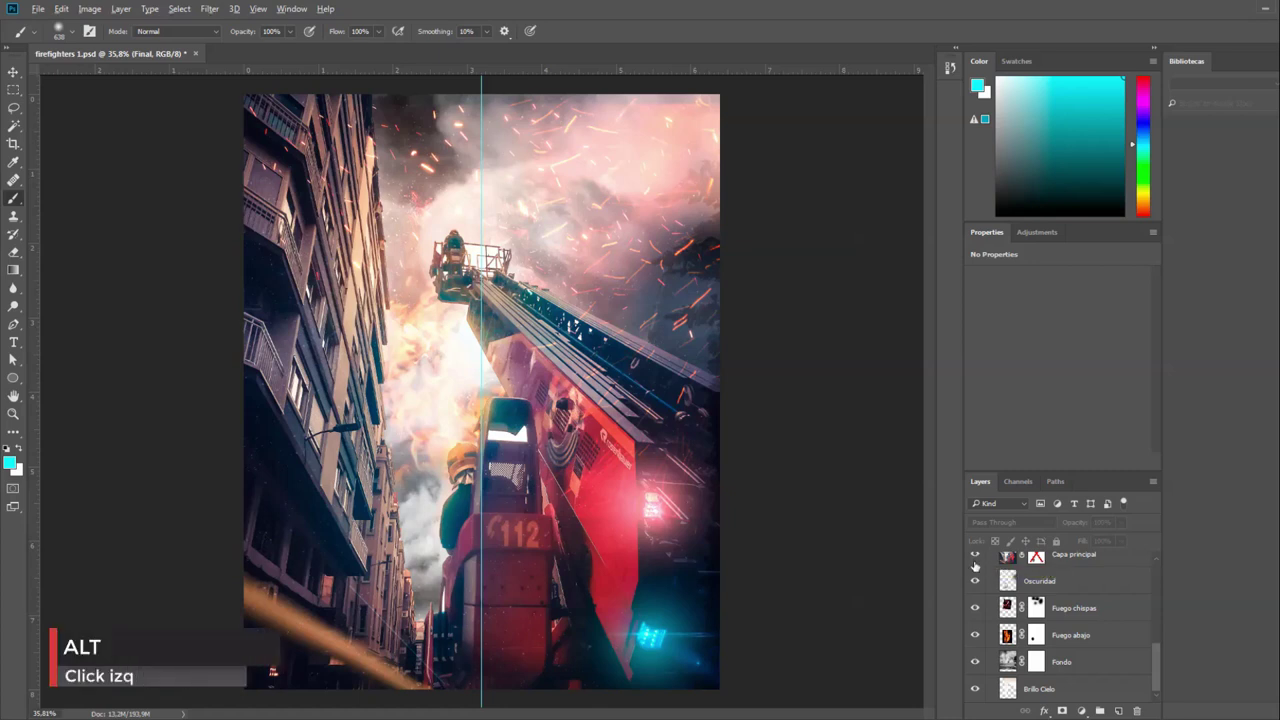
Solo Capa principal over the sky and pick the Magic Wand tool.
alt+click(976, 557)
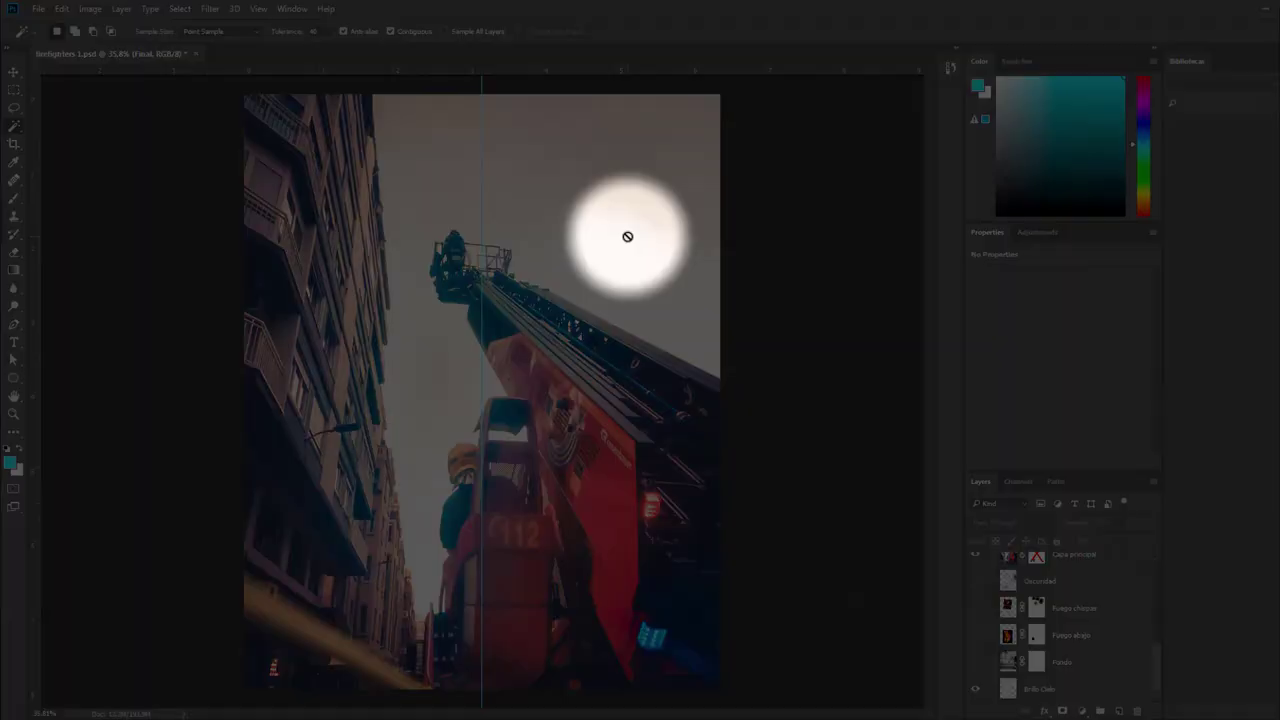
click(18, 128)
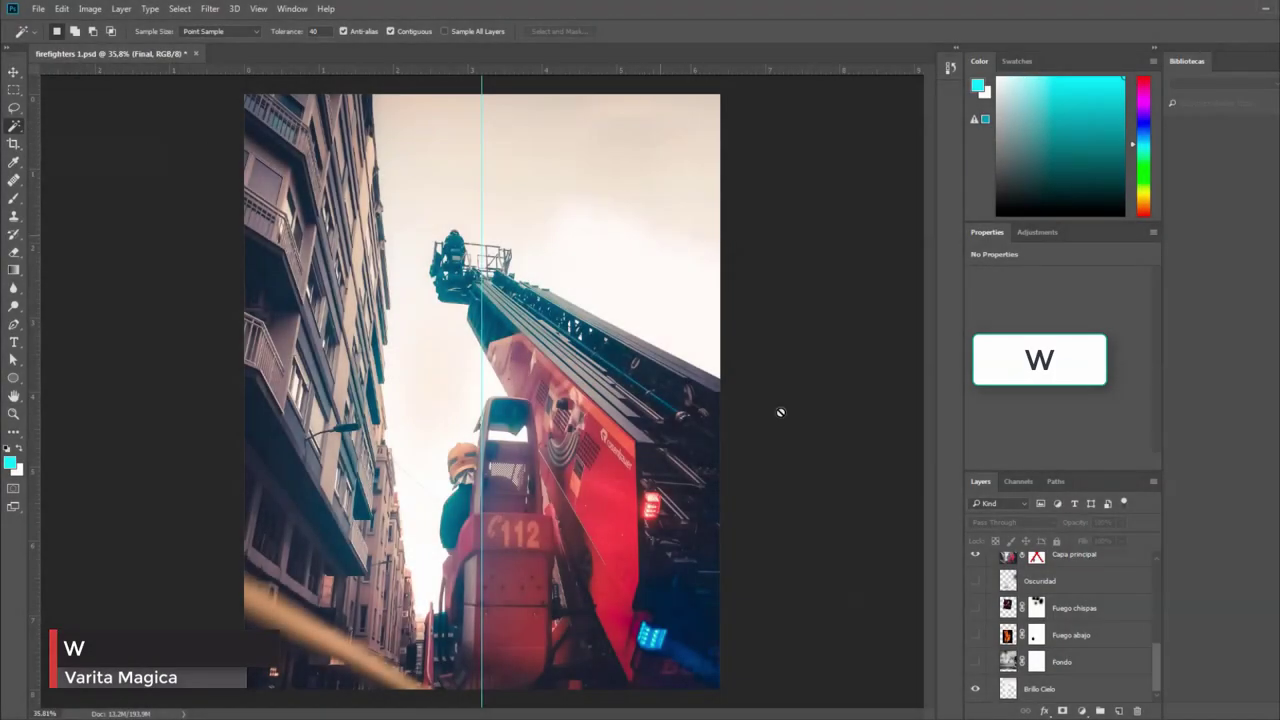
On Brillo Cielo, Magic Wand the sky, set Tolerance from 40 to 10, then deselect.
click(1060, 684)
click(626, 221)
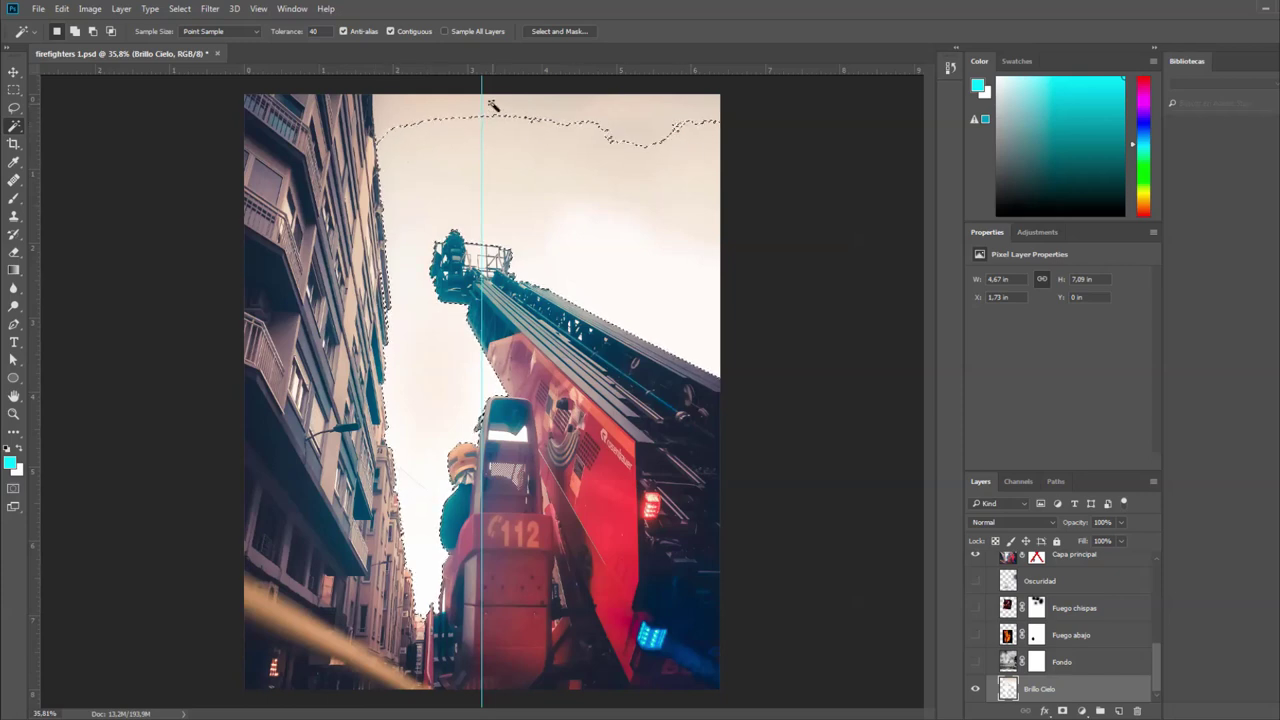
key(shift)
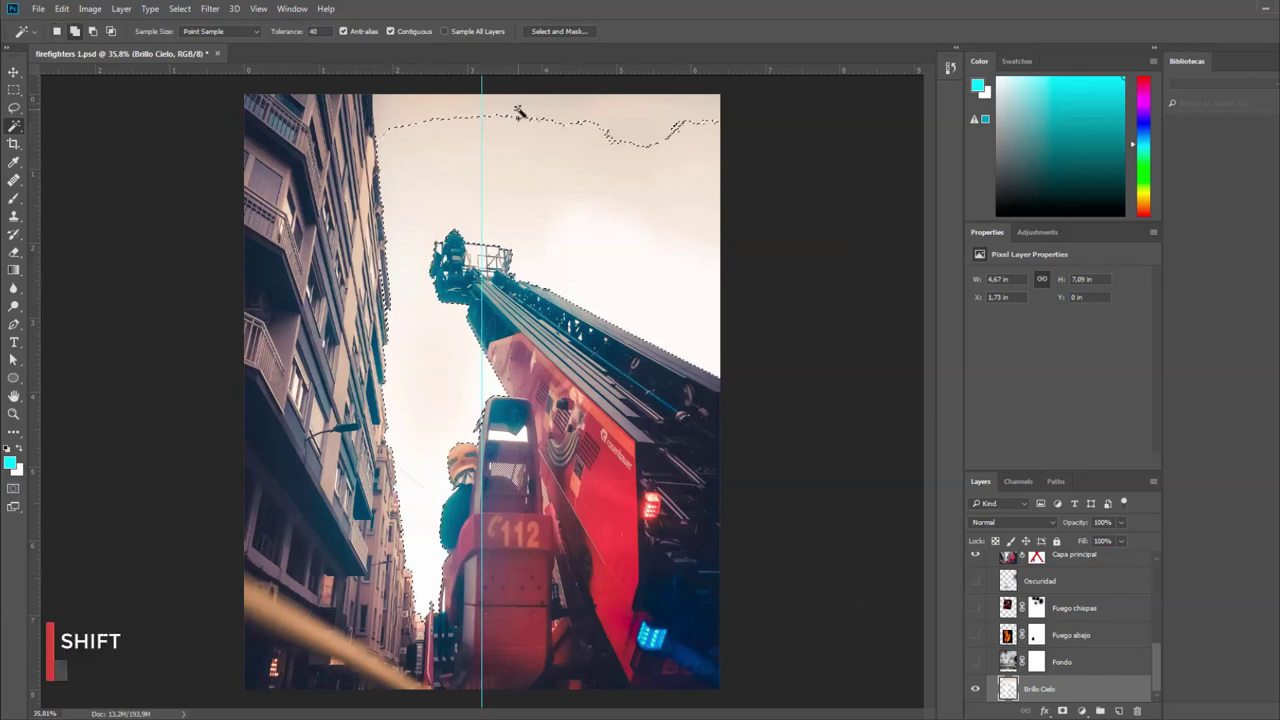
shift+click(541, 113)
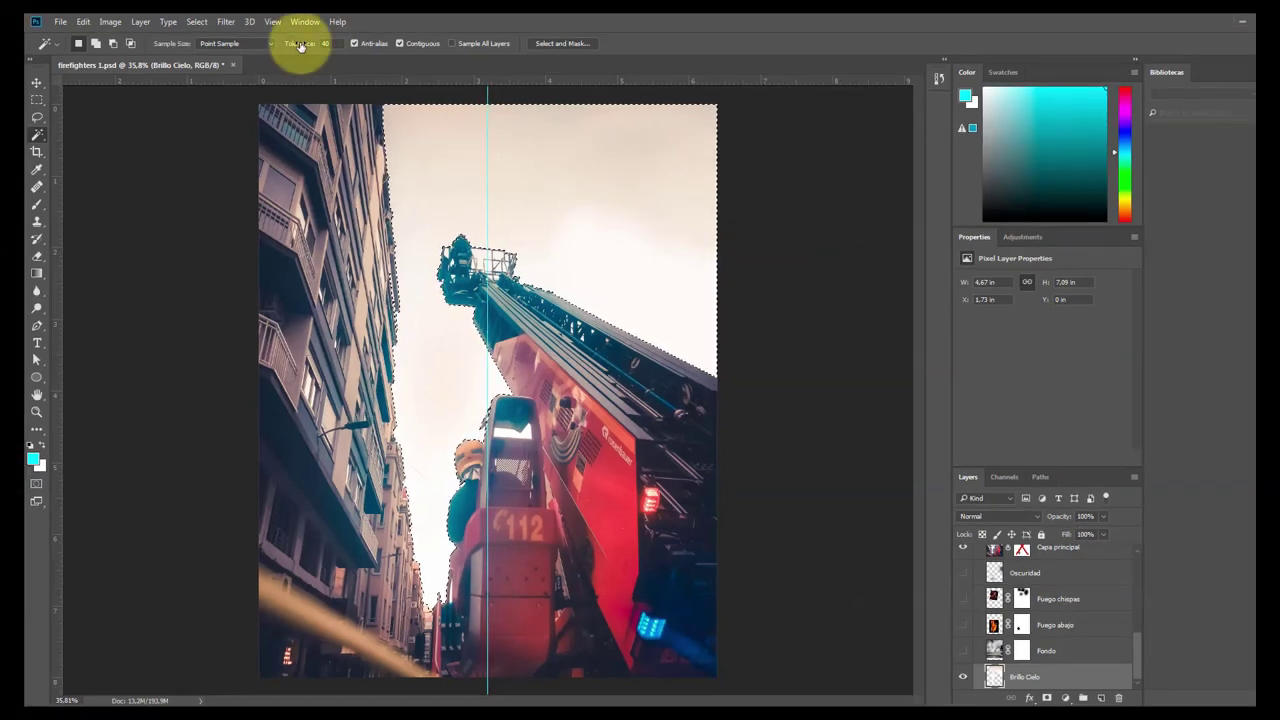
click(309, 32)
text(10)
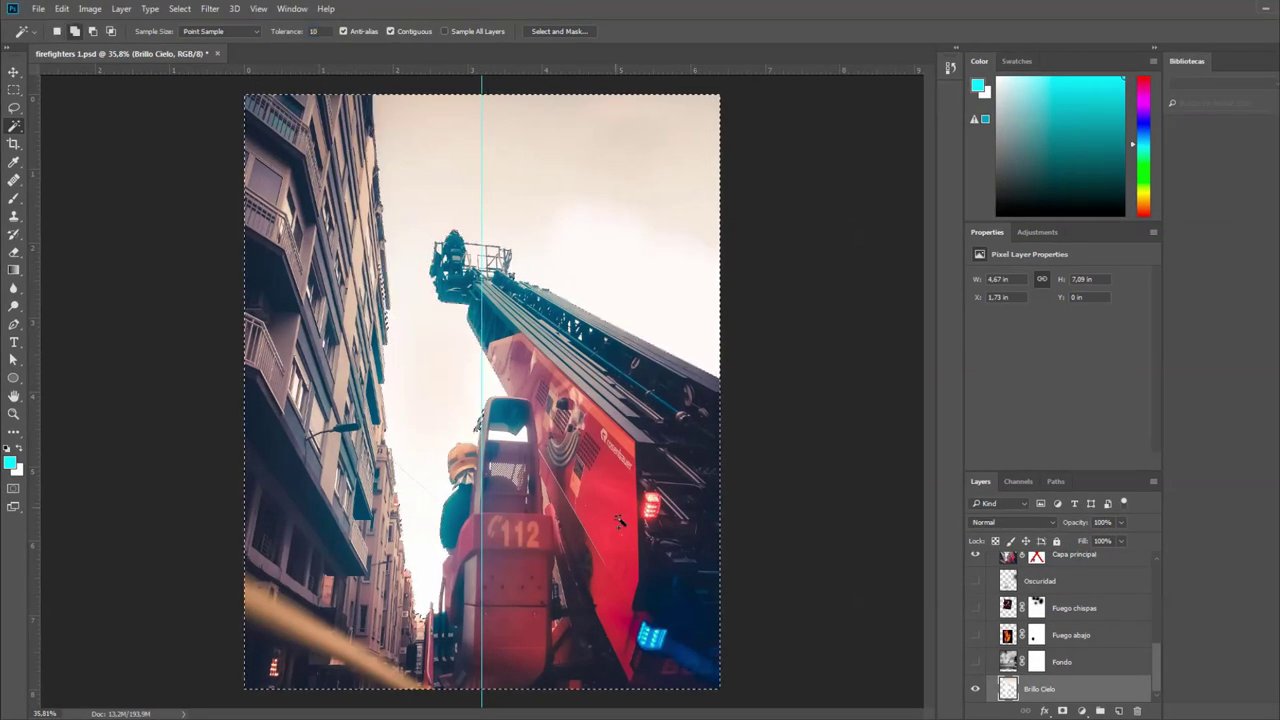
key(ctrl+d)
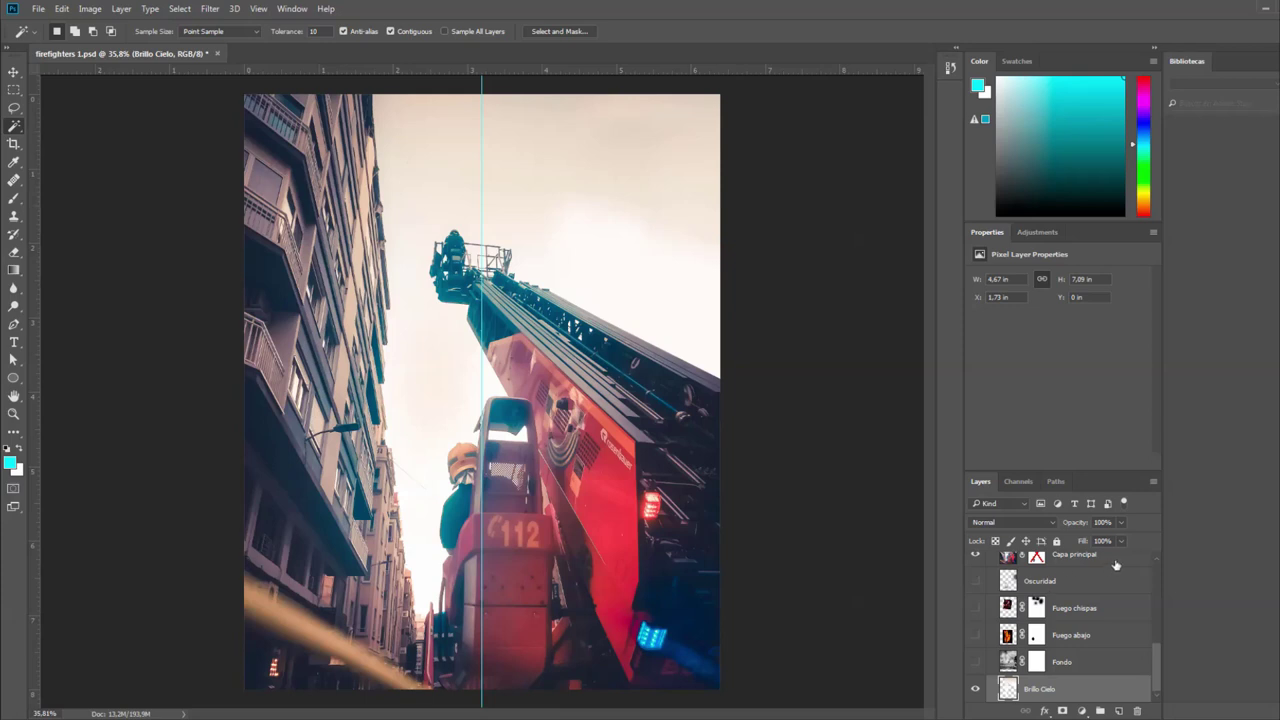
On Capa principal, test-select the red panel at tolerance 80, lower it to 21, and deselect.
click(1110, 558)
click(612, 530)
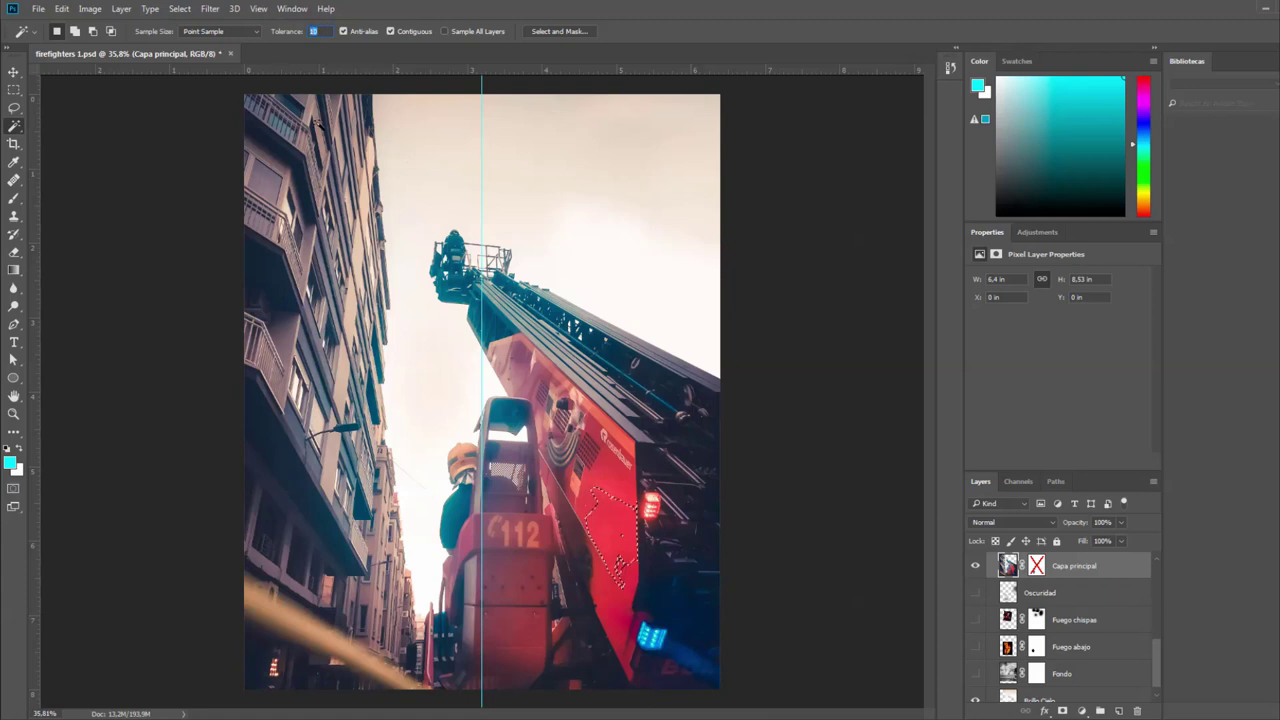
text(80)
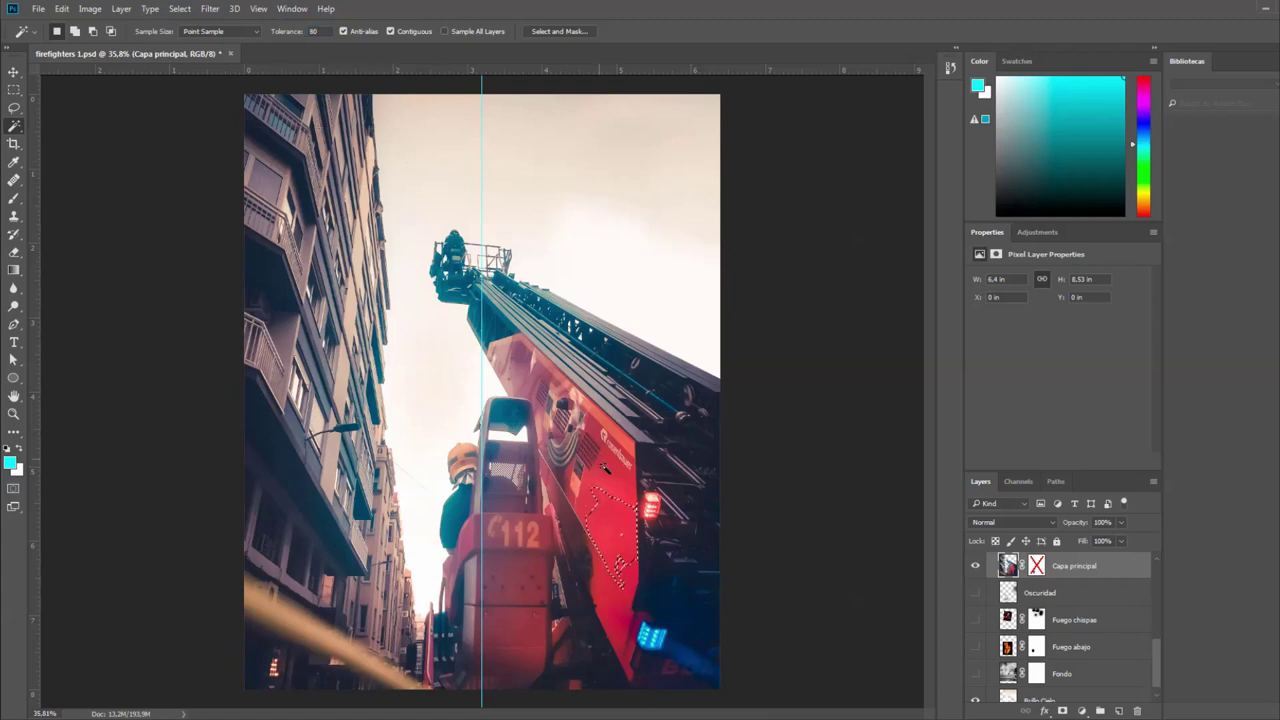
click(617, 502)
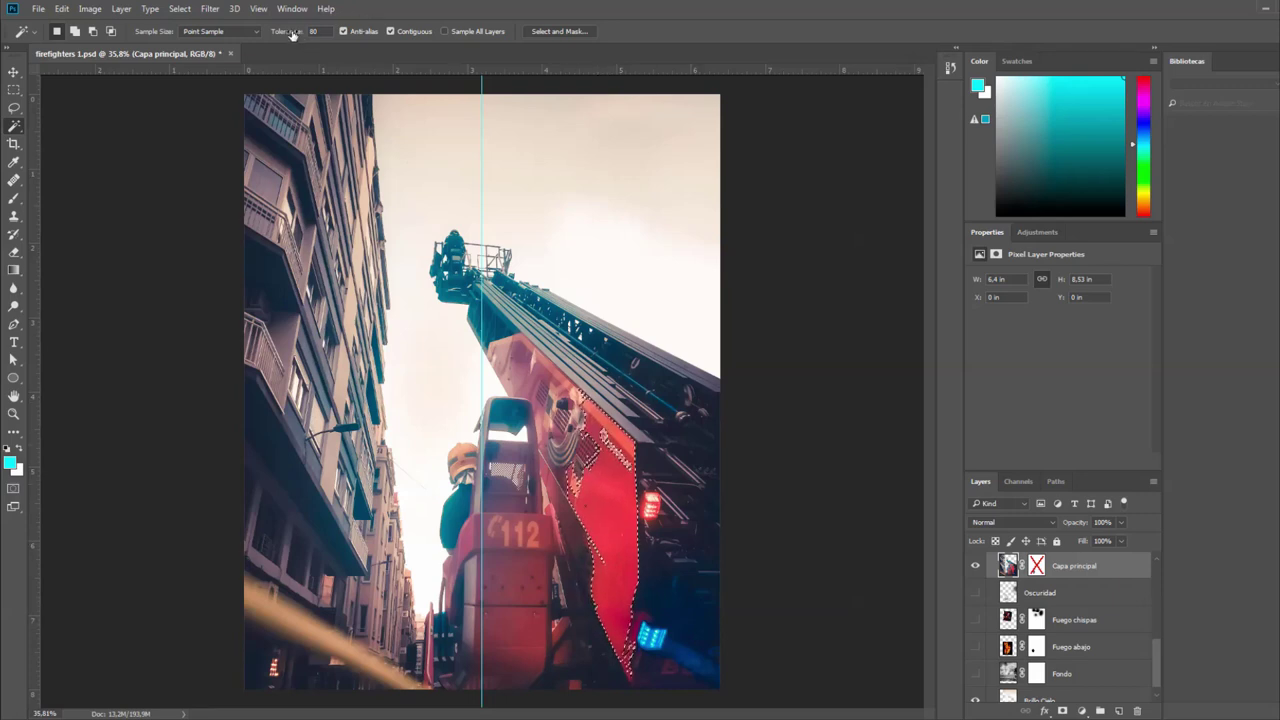
drag(291, 34, 267, 38)
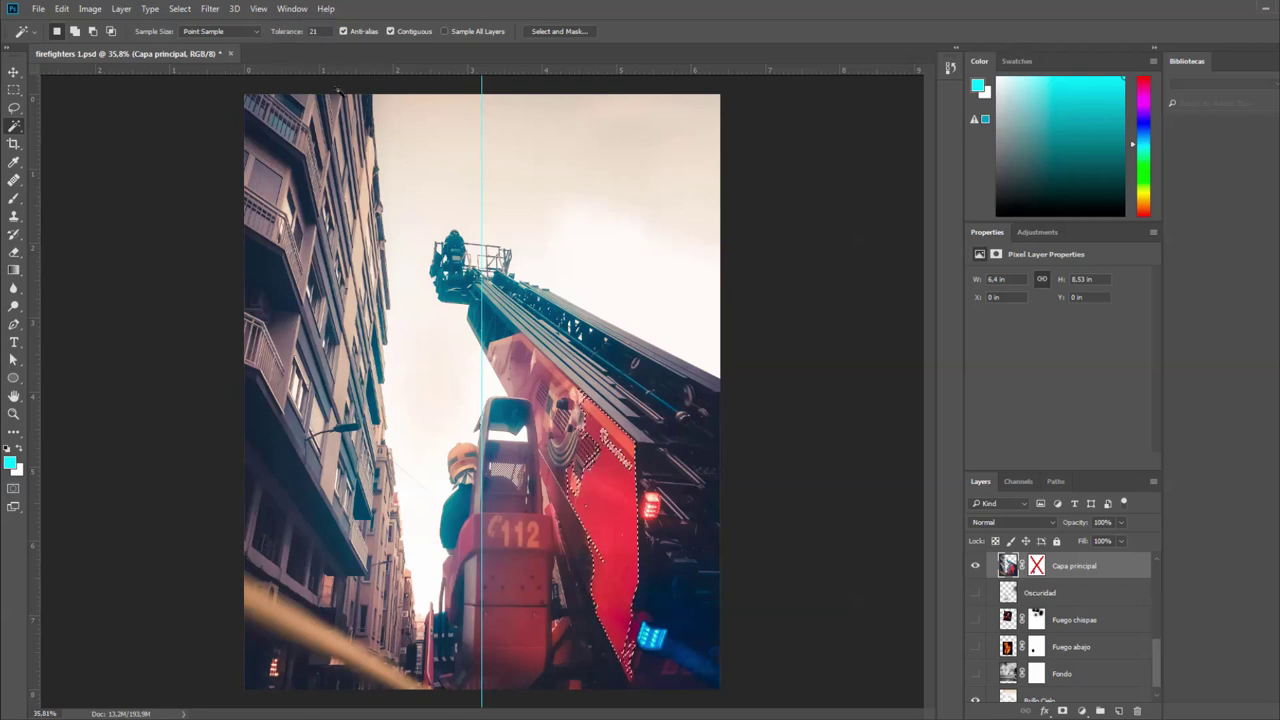
click(612, 320)
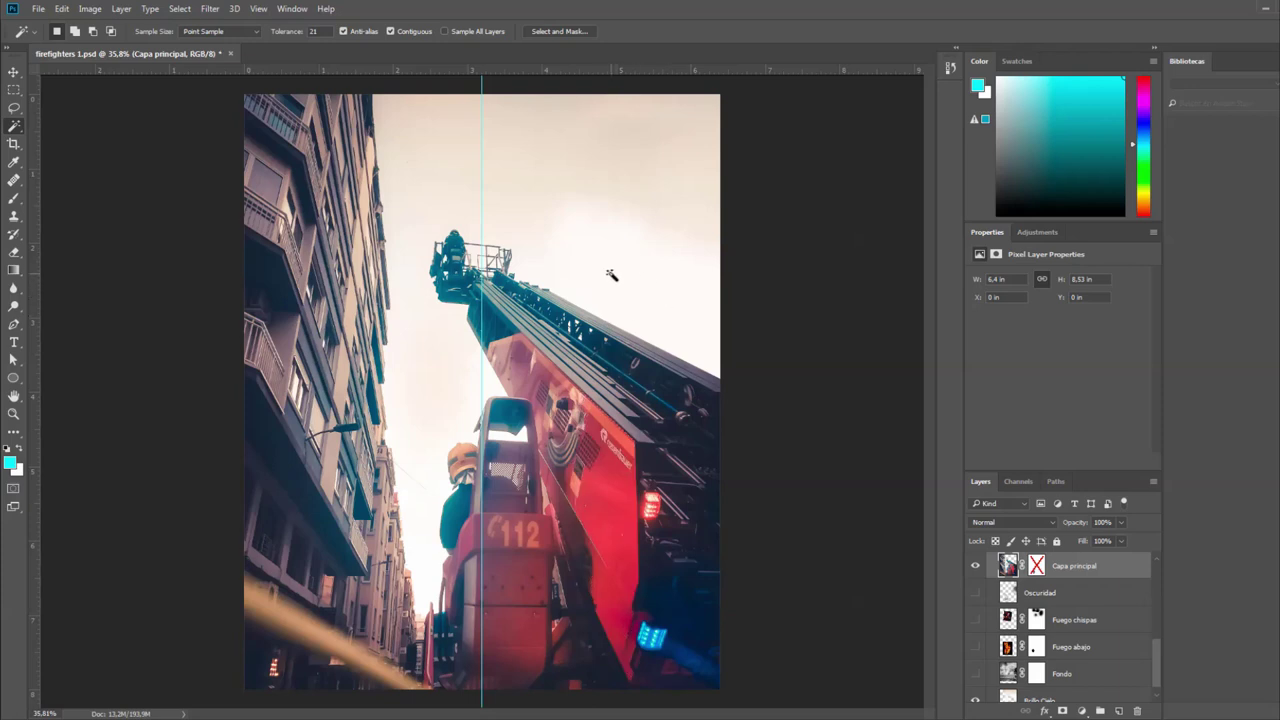
With the Rectangular Marquee active, solo the Fondo layer and raise its opacity to 100%.
key(m)
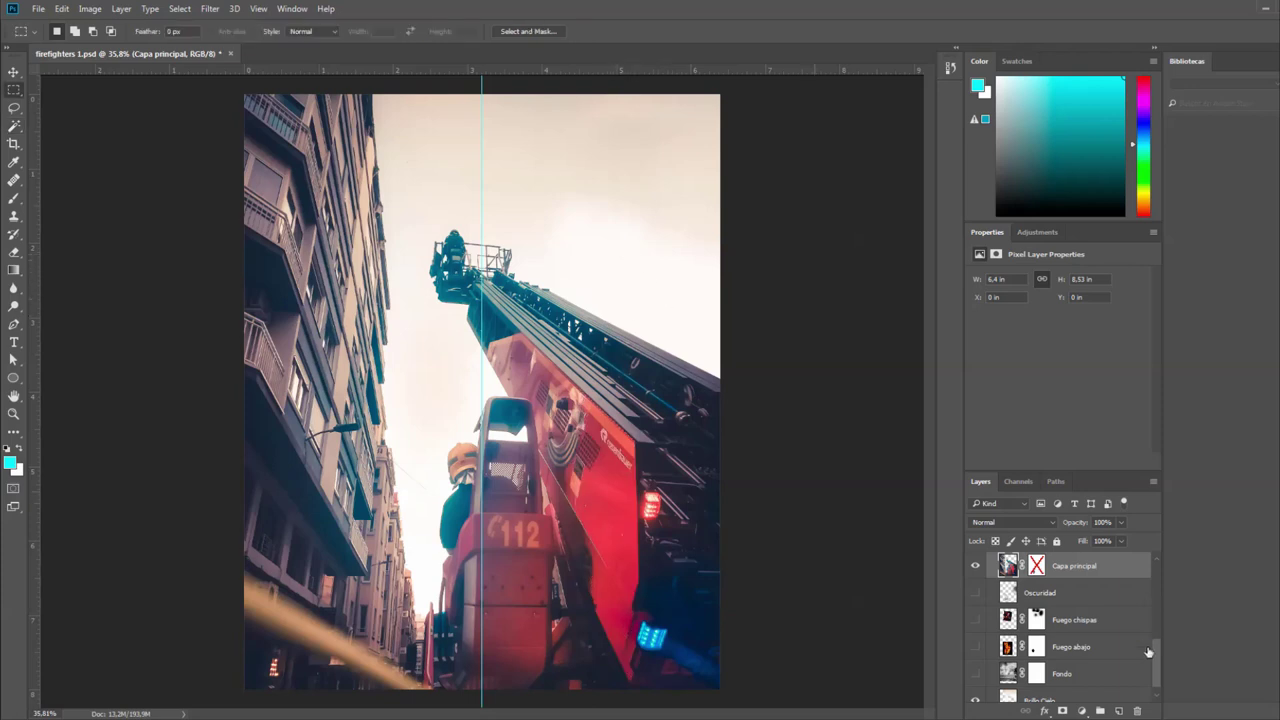
scroll(1031, 616, down, 1)
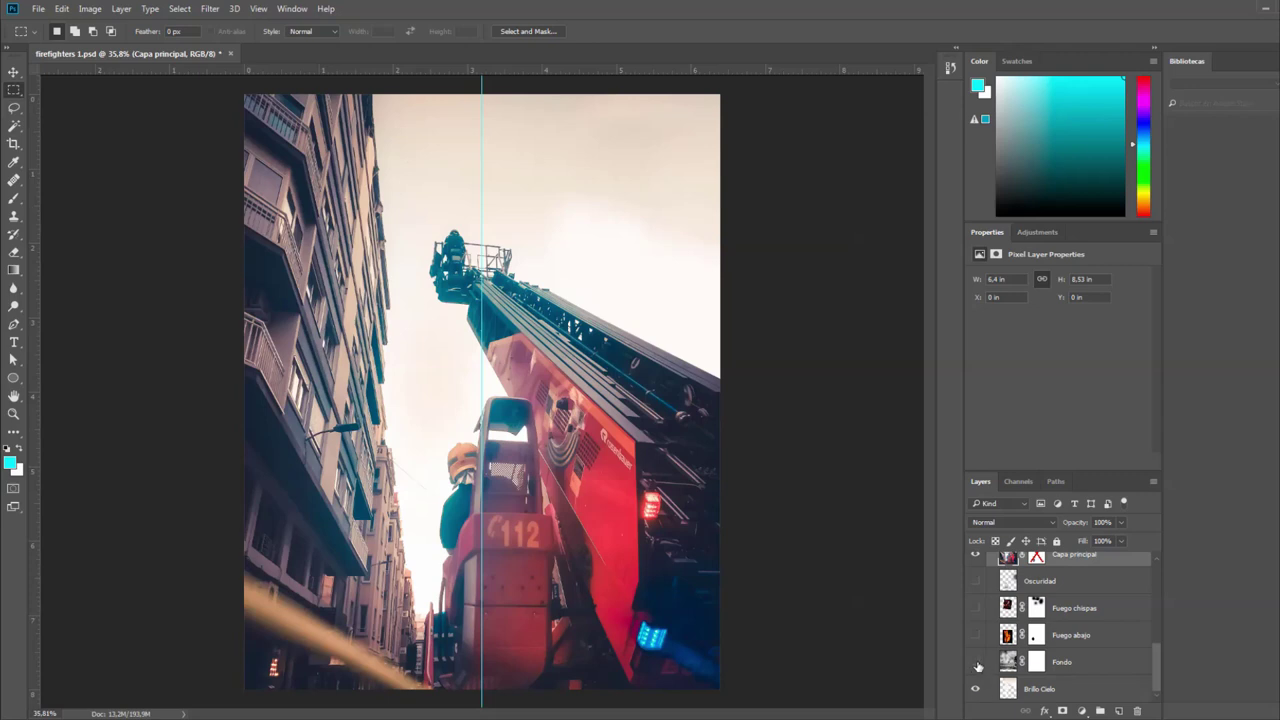
click(976, 662)
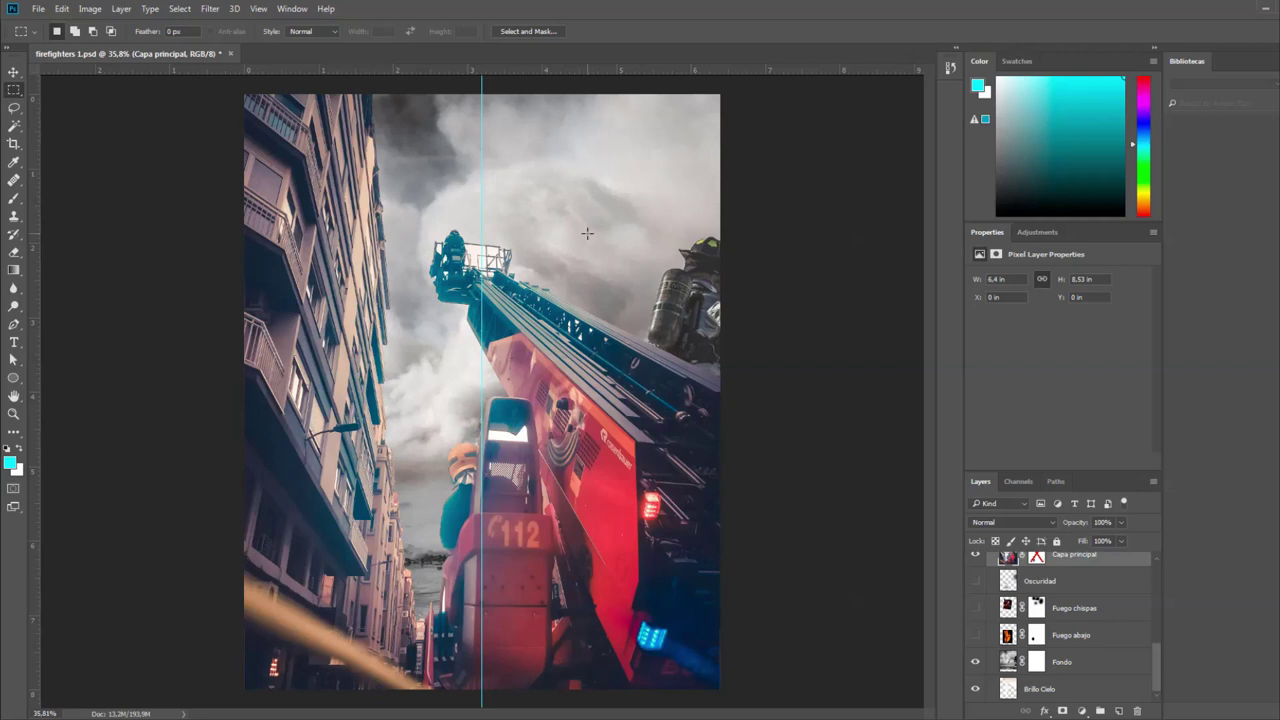
alt+click(977, 662)
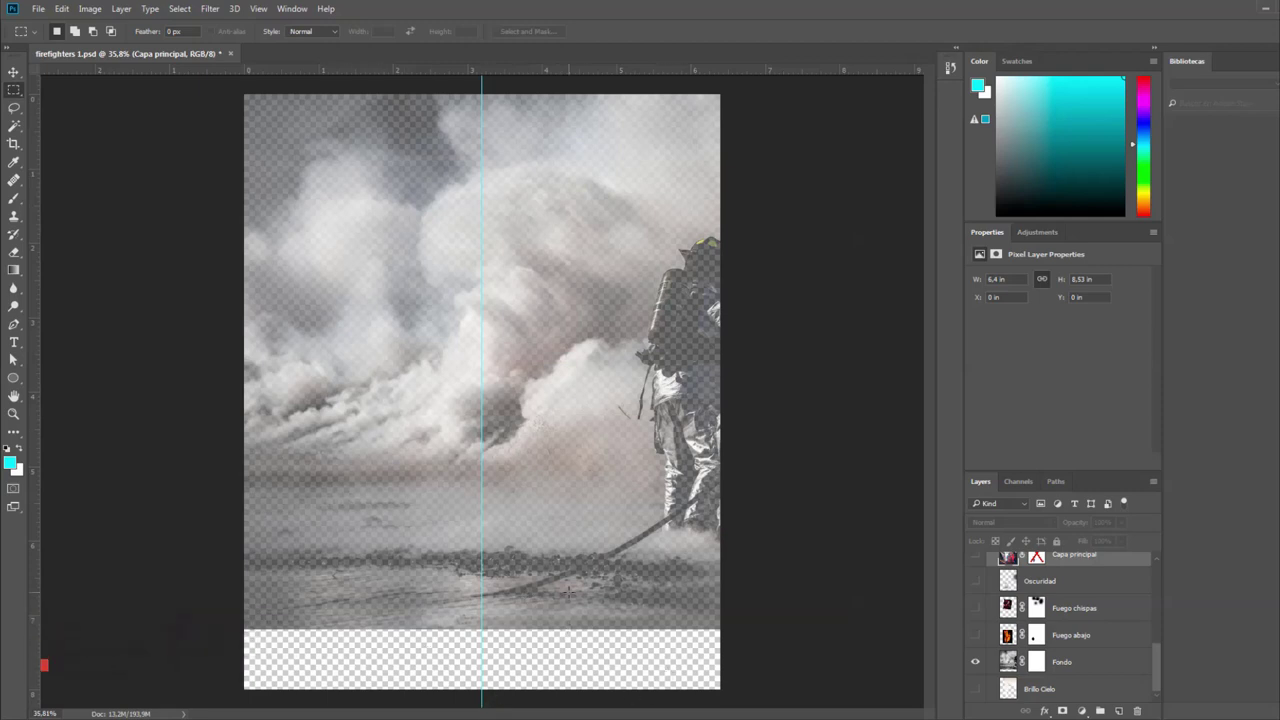
click(1080, 655)
drag(1121, 524, 1190, 541)
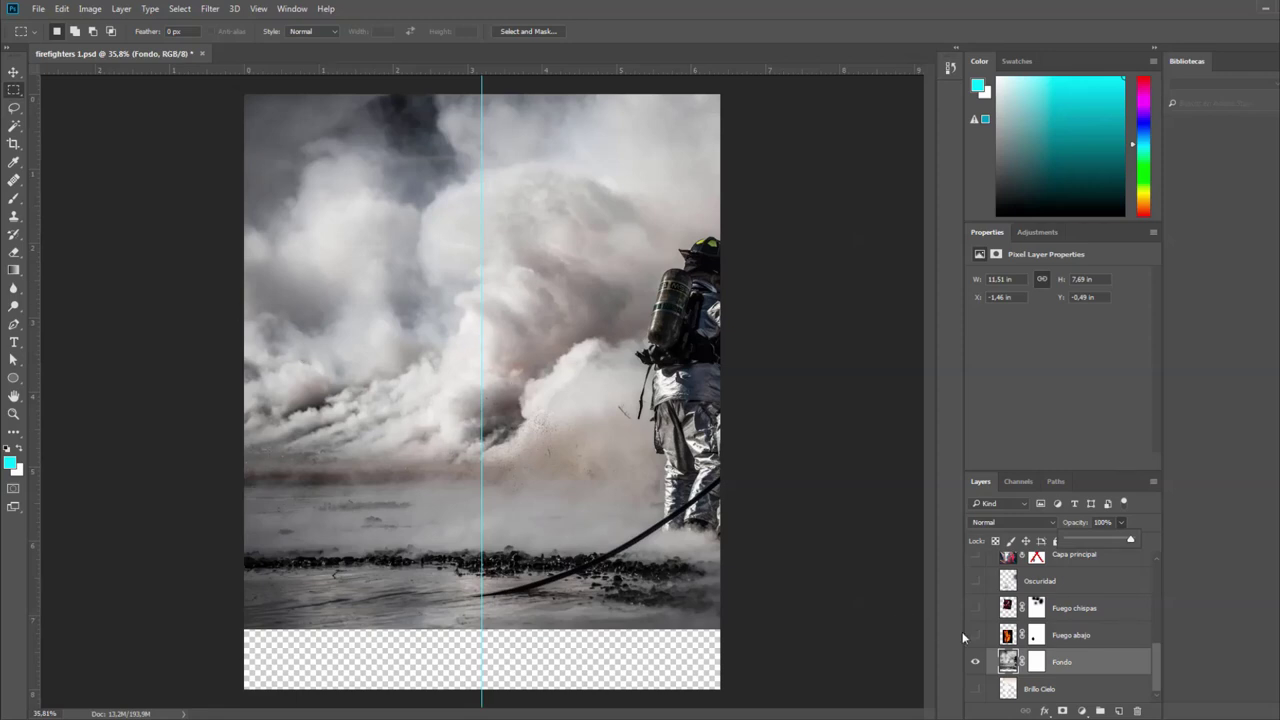
Show Capa principal again and set Fondo's opacity to 85%.
click(975, 562)
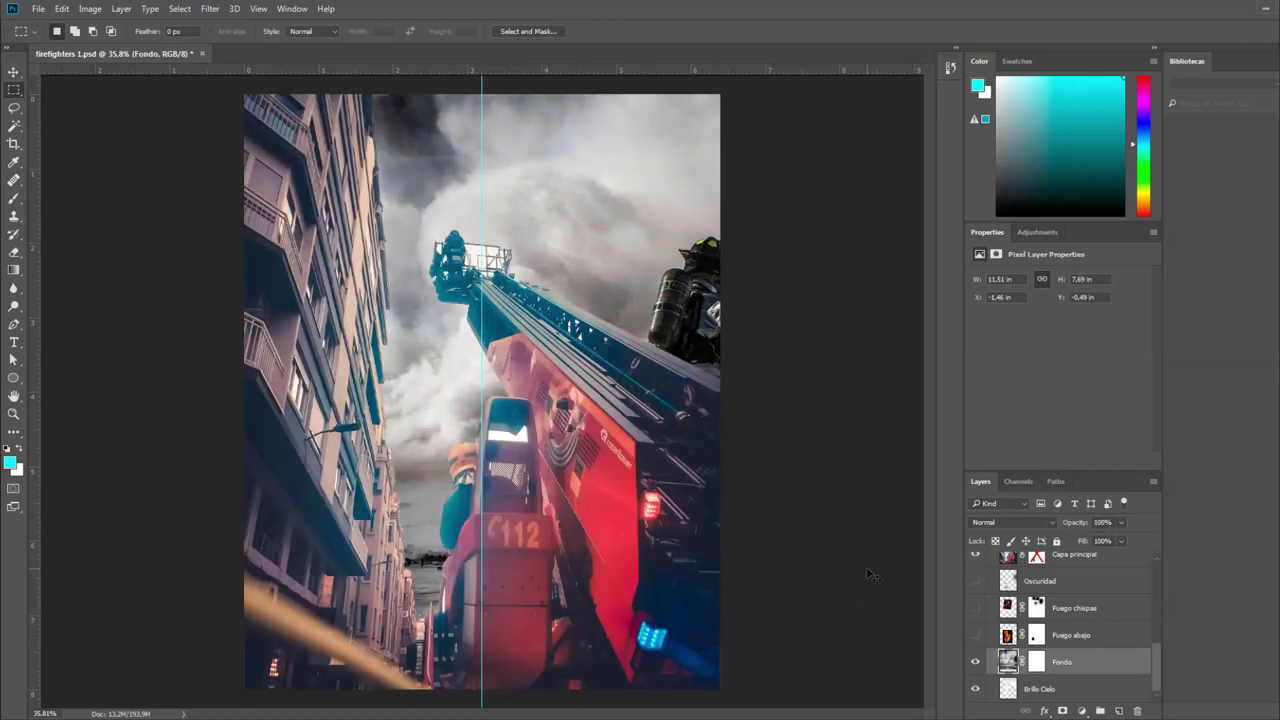
key(8)
key(5)
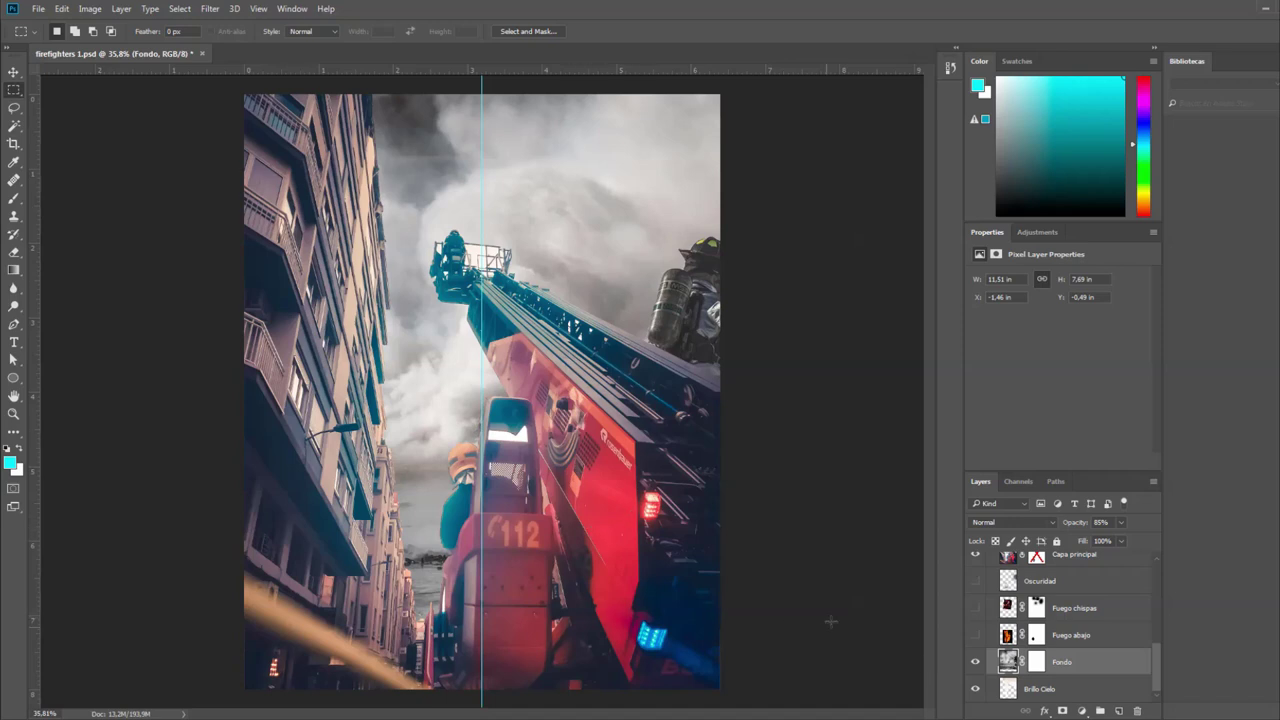
Zoom in and Magic Wand all pale sky with Contiguous off, undoing a stray Brillo Cielo mask.
scroll(481, 260, up, 2)
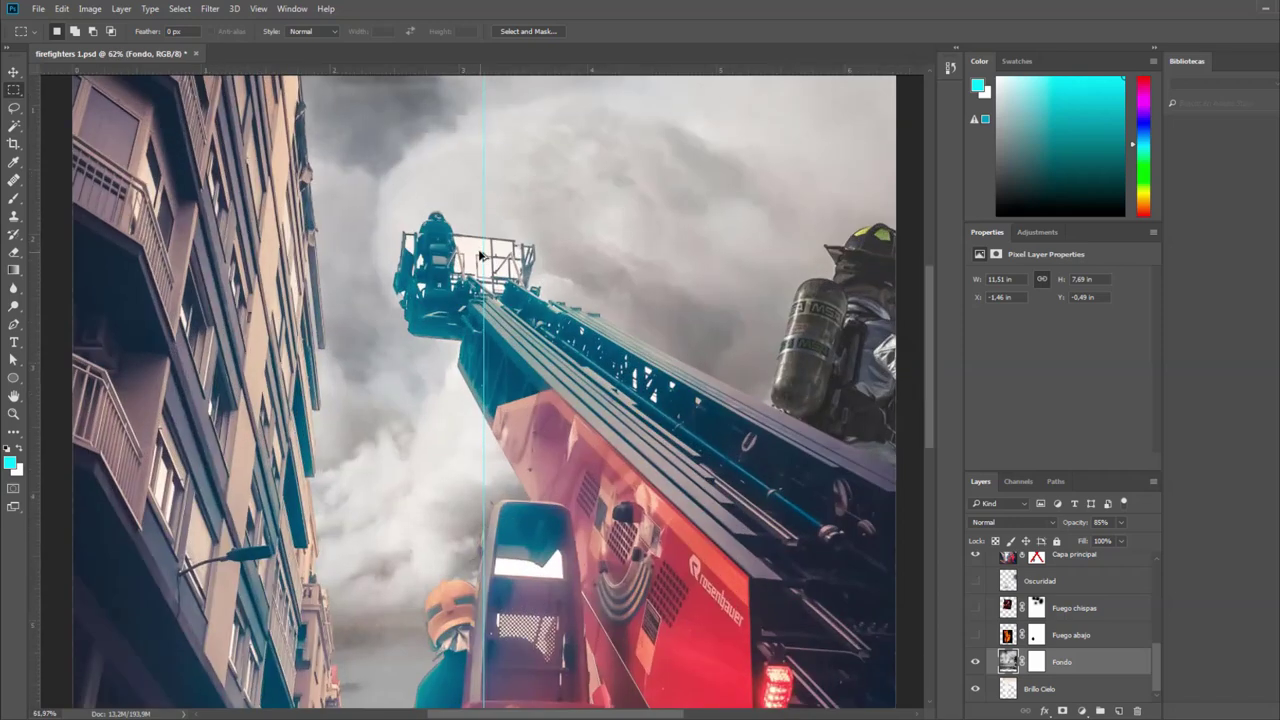
scroll(481, 260, up, 2)
scroll(481, 260, up, 3)
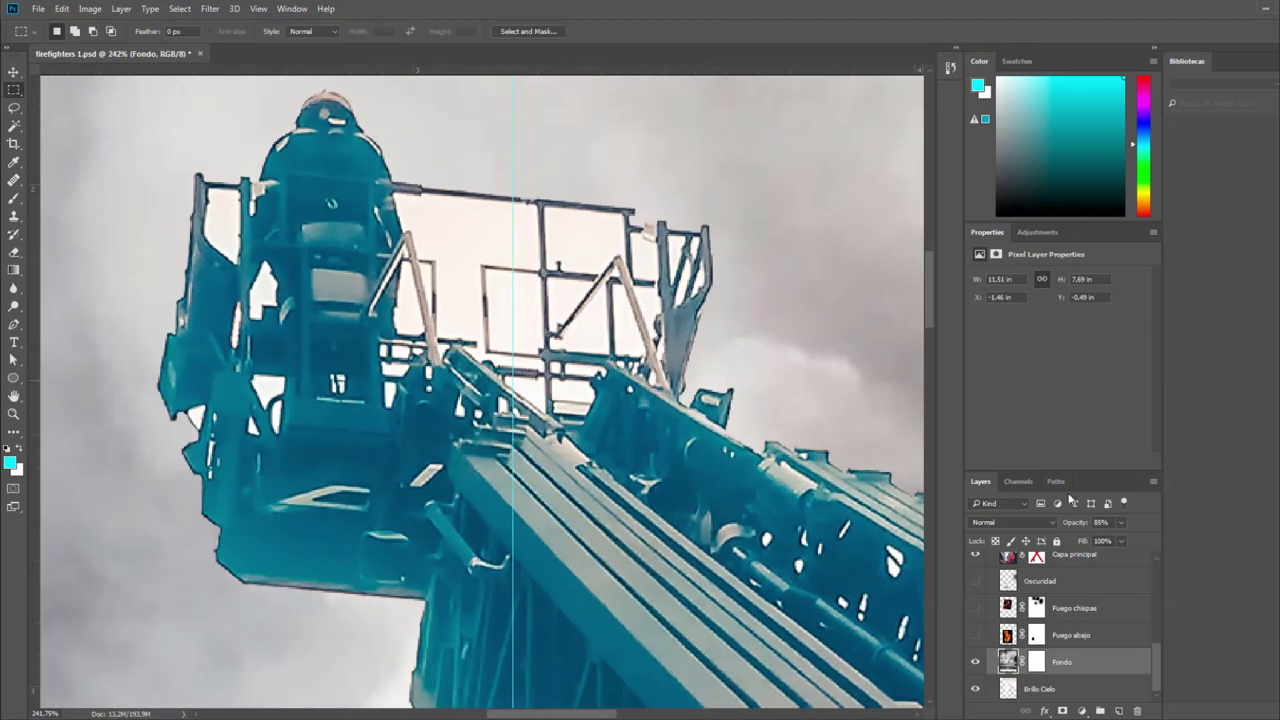
click(1043, 562)
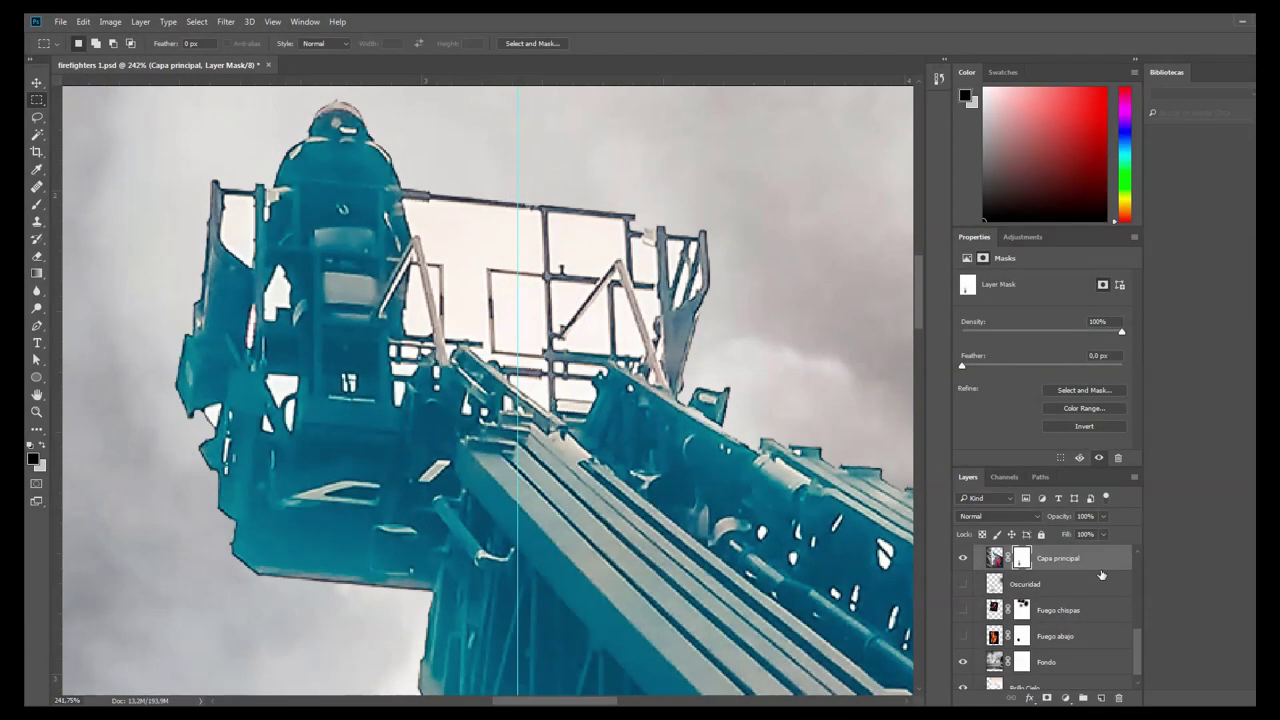
key(w)
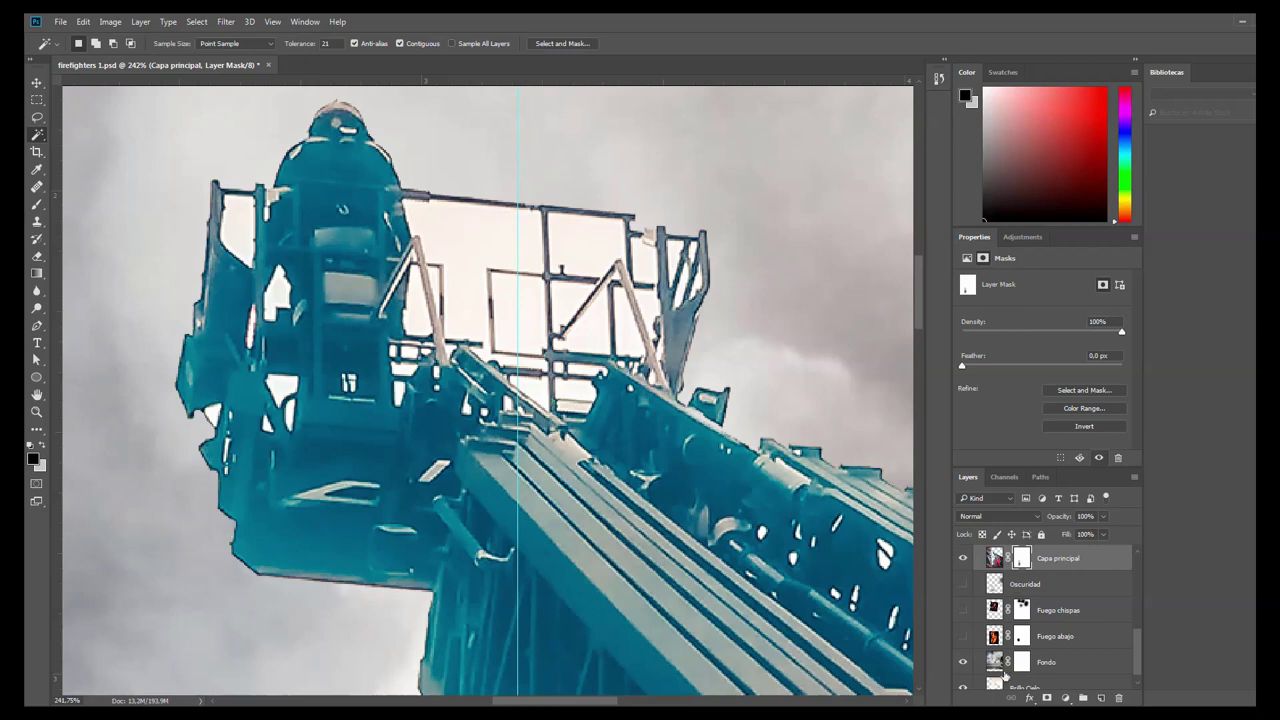
click(1000, 682)
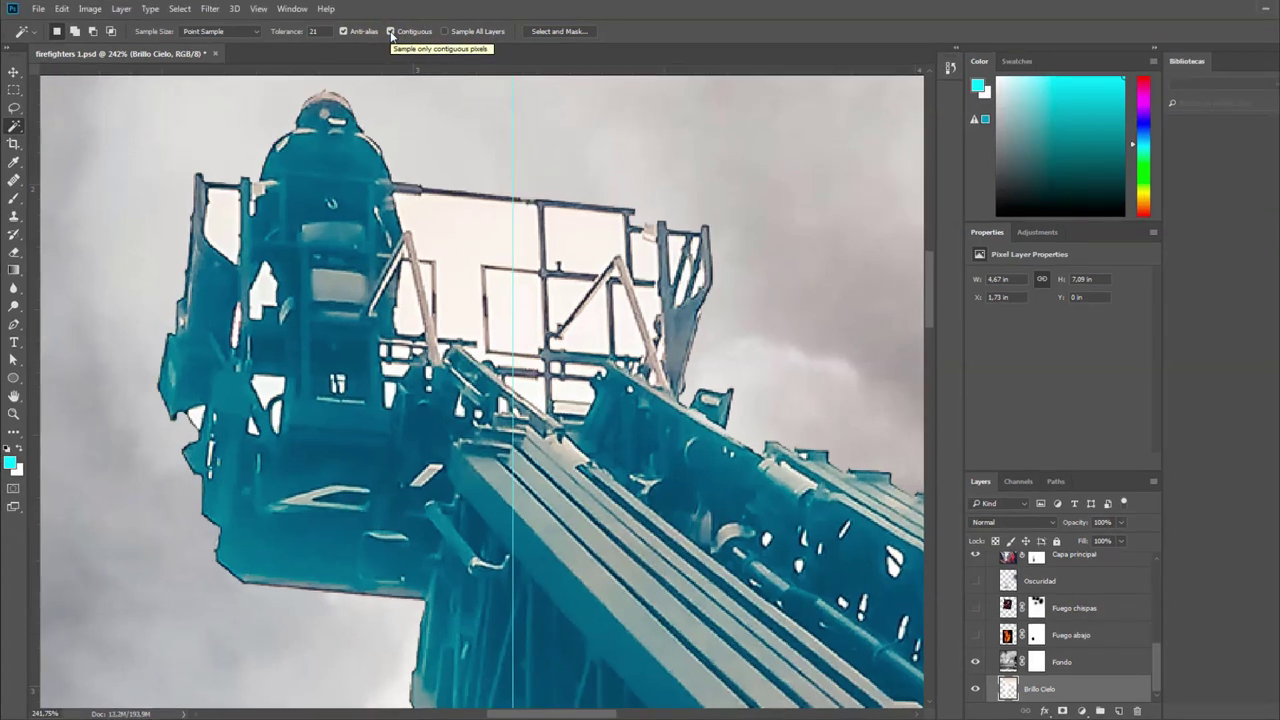
click(390, 31)
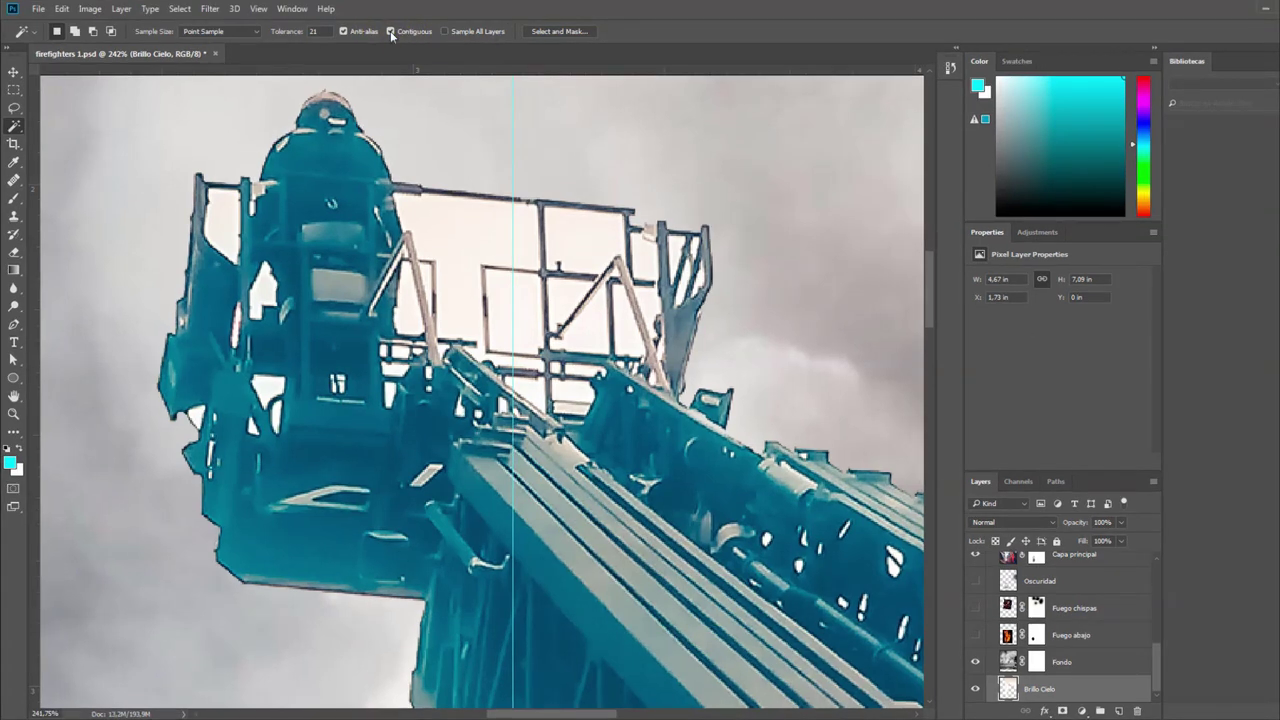
click(460, 230)
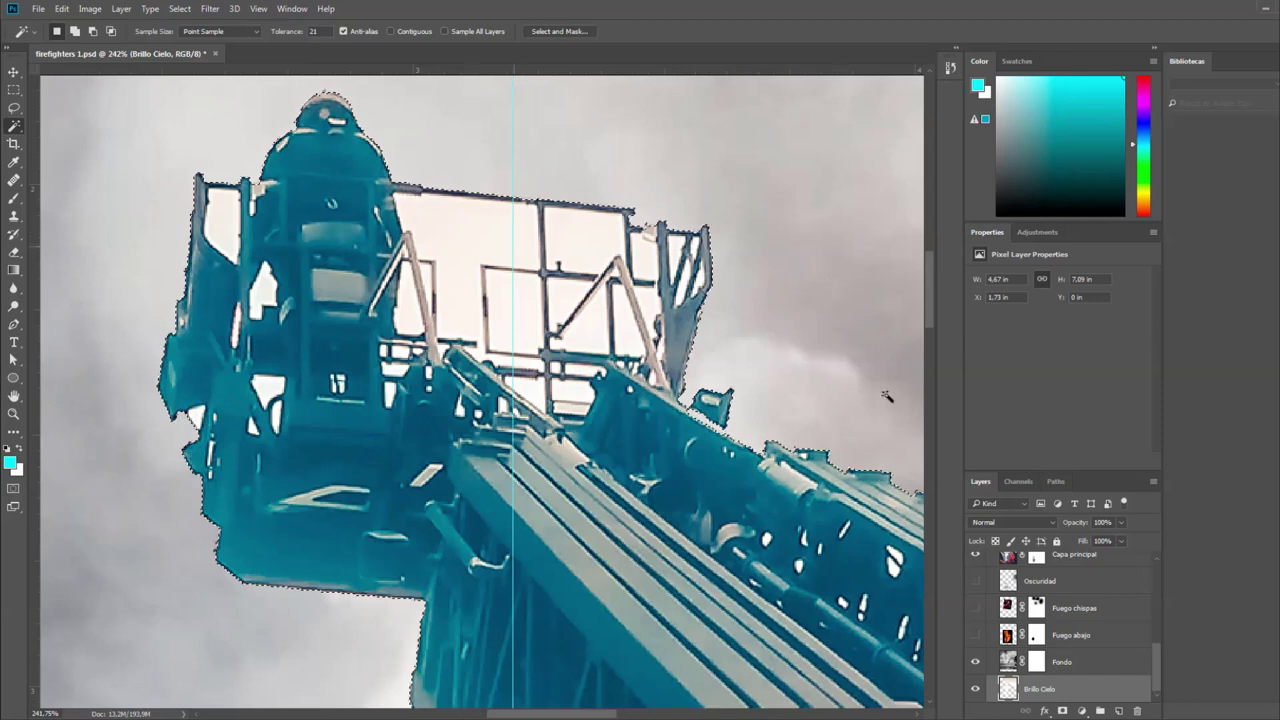
click(1062, 711)
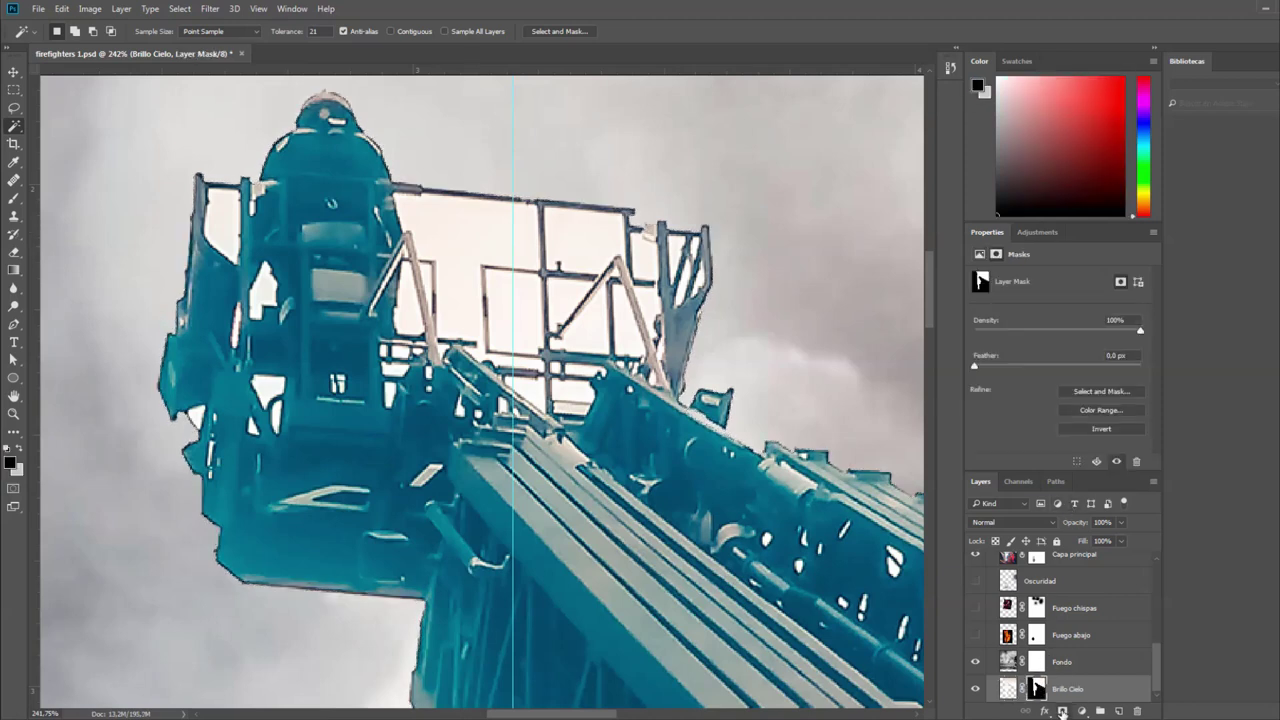
key(ctrl+z)
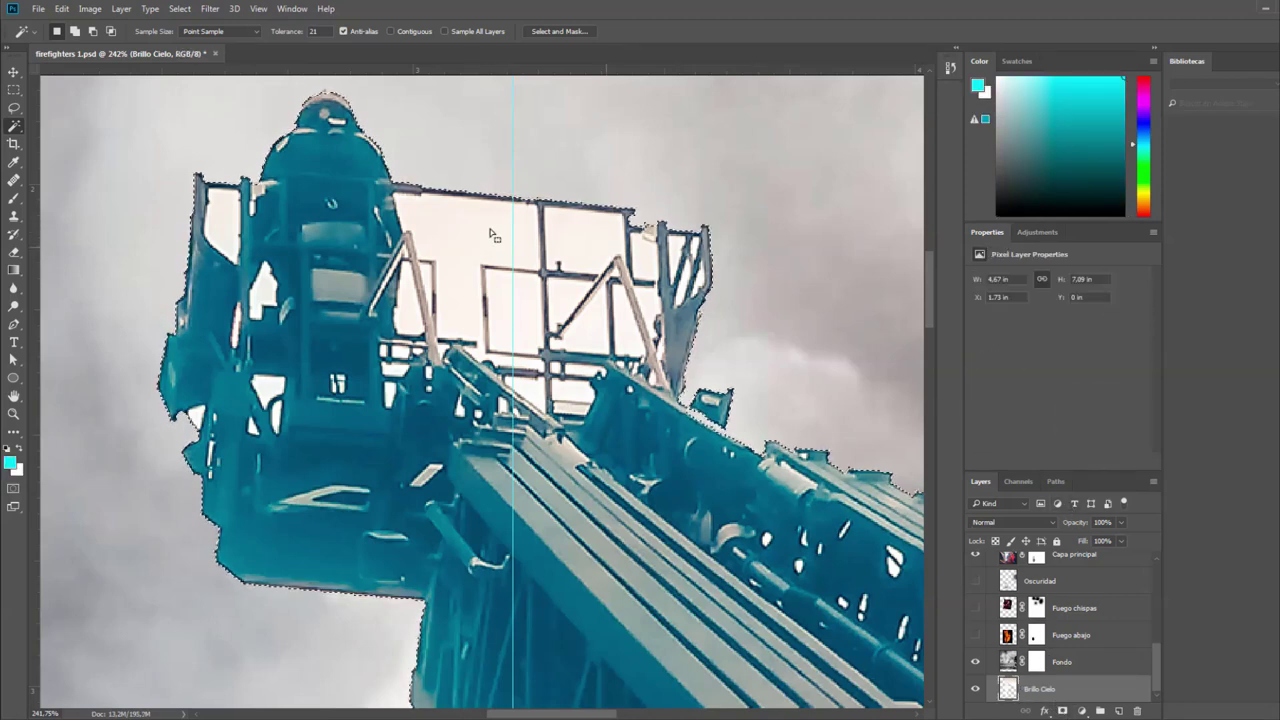
Paint black with a 124 px brush on the Capa principal mask over the basket's upper railings.
click(1037, 557)
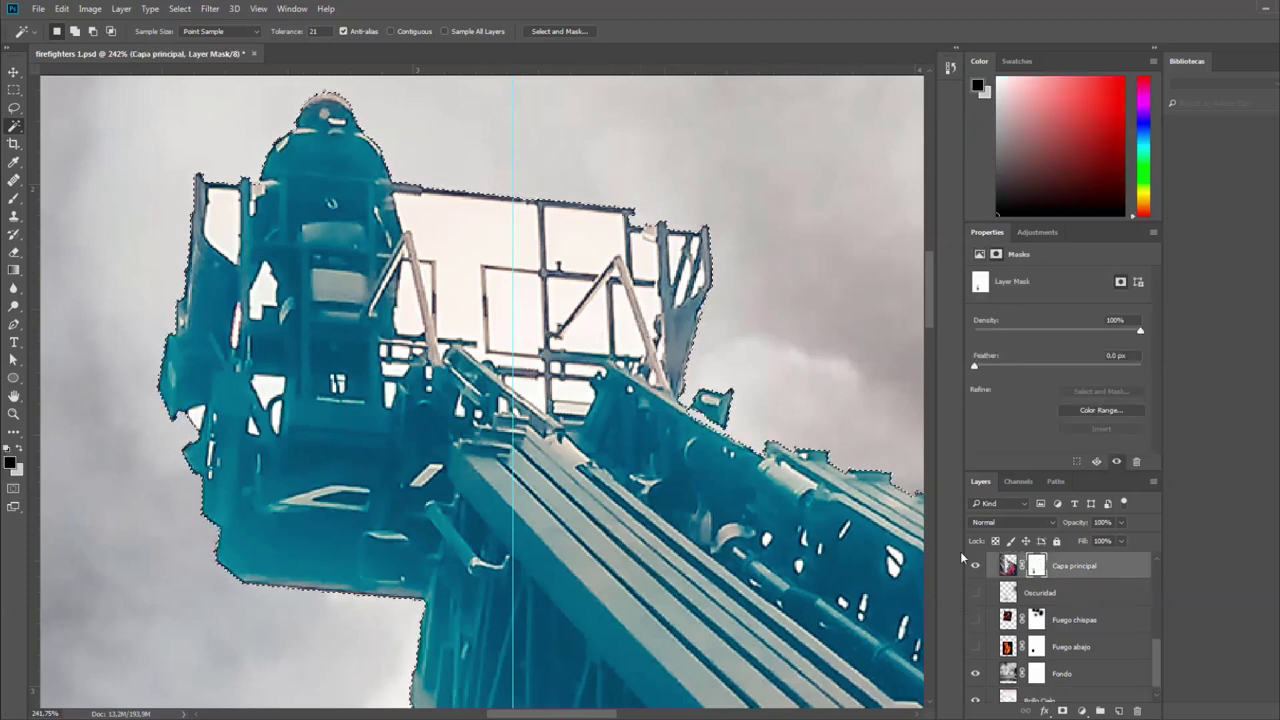
key(b)
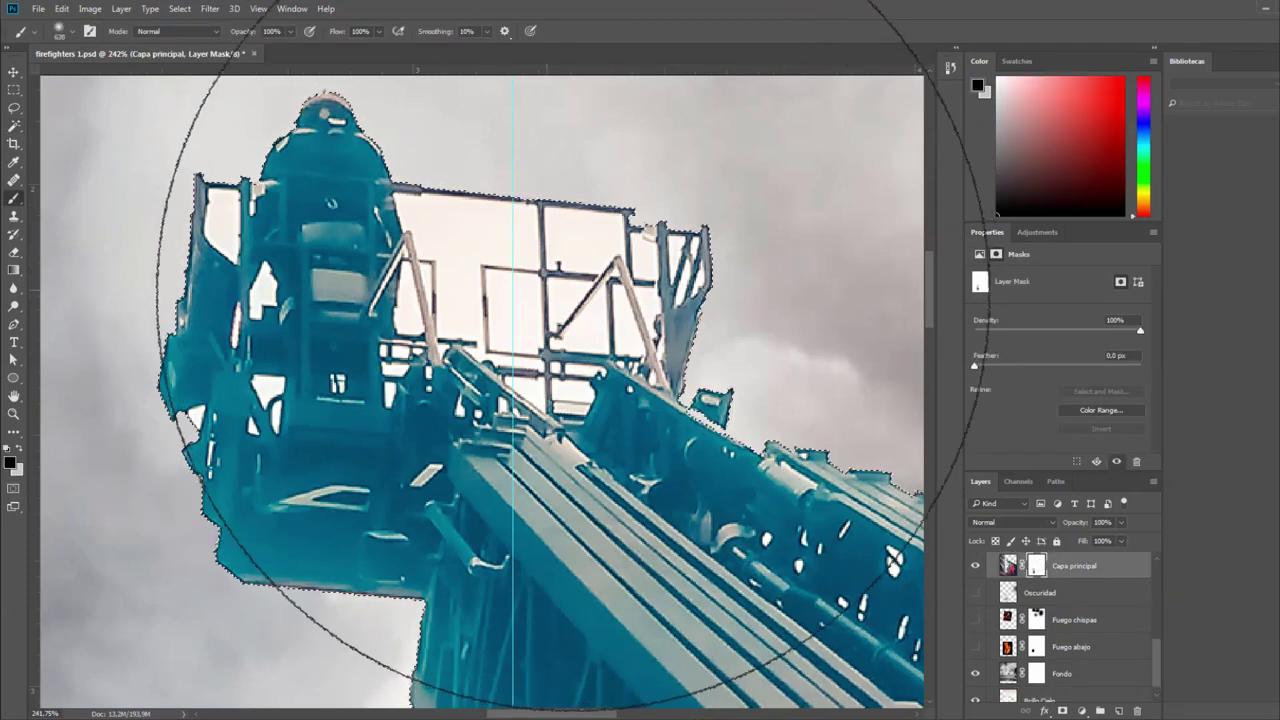
drag(597, 330, 461, 293)
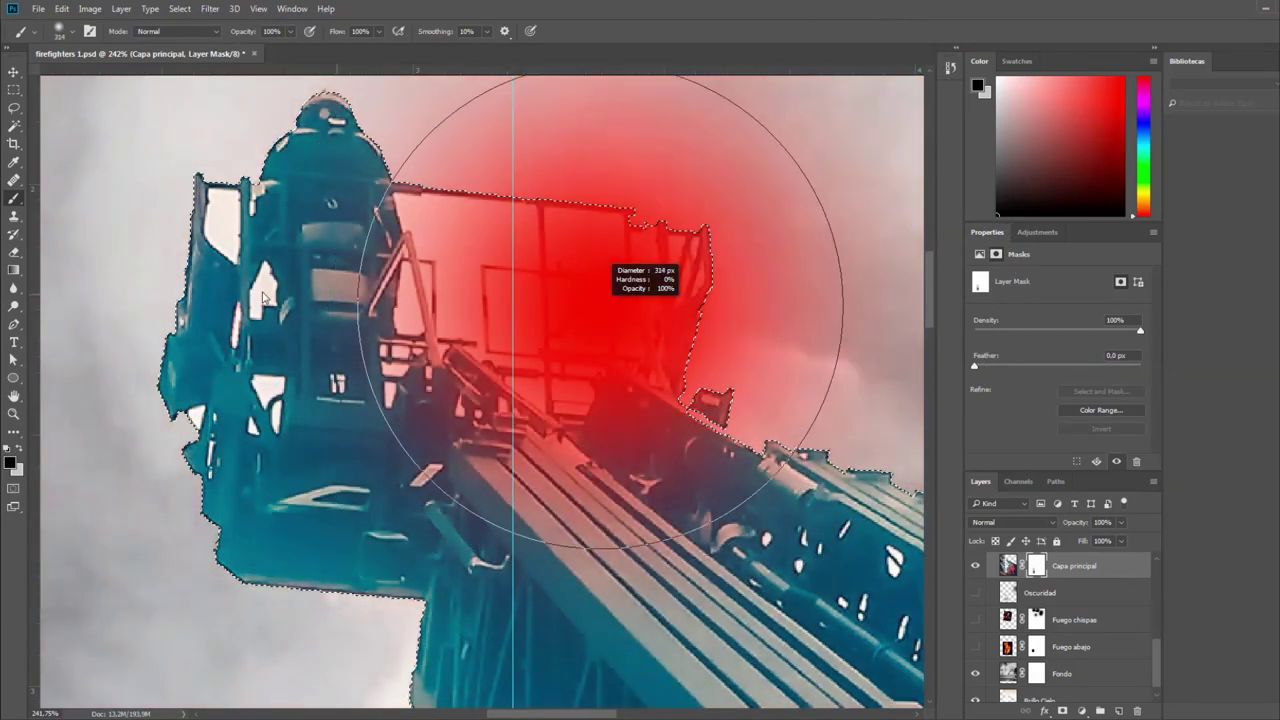
drag(480, 250, 430, 250)
key(b)
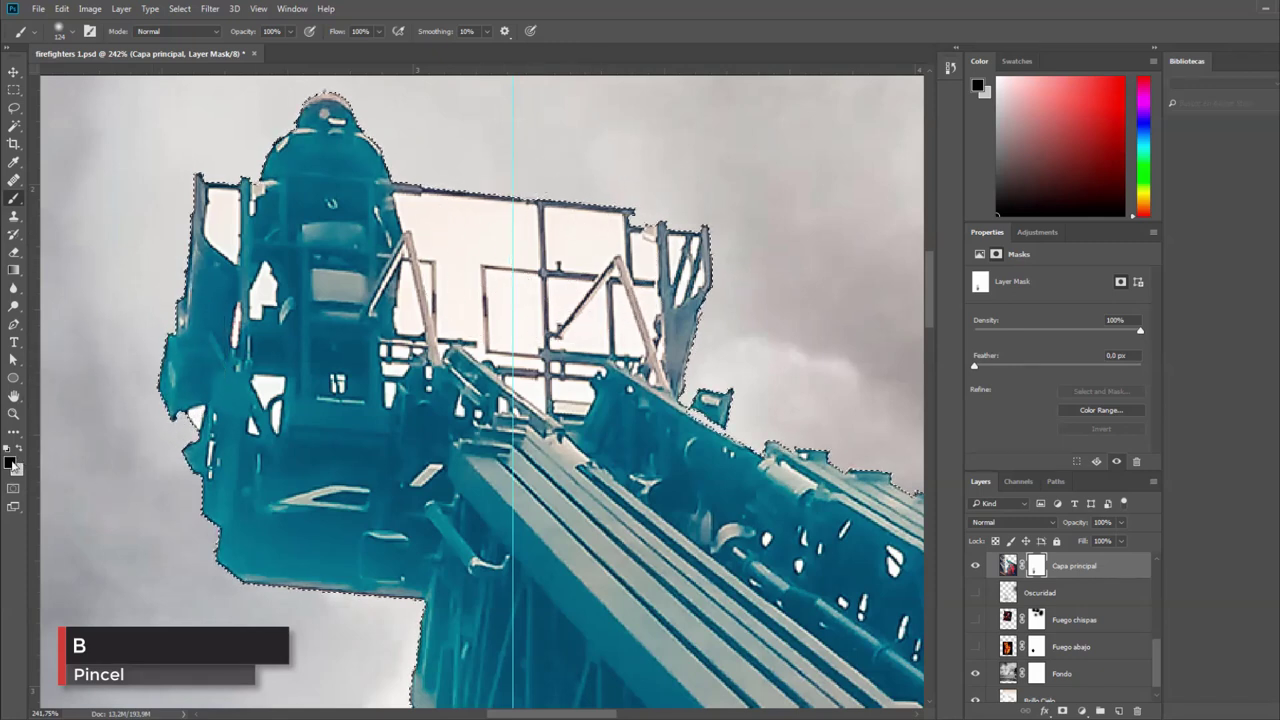
click(11, 461)
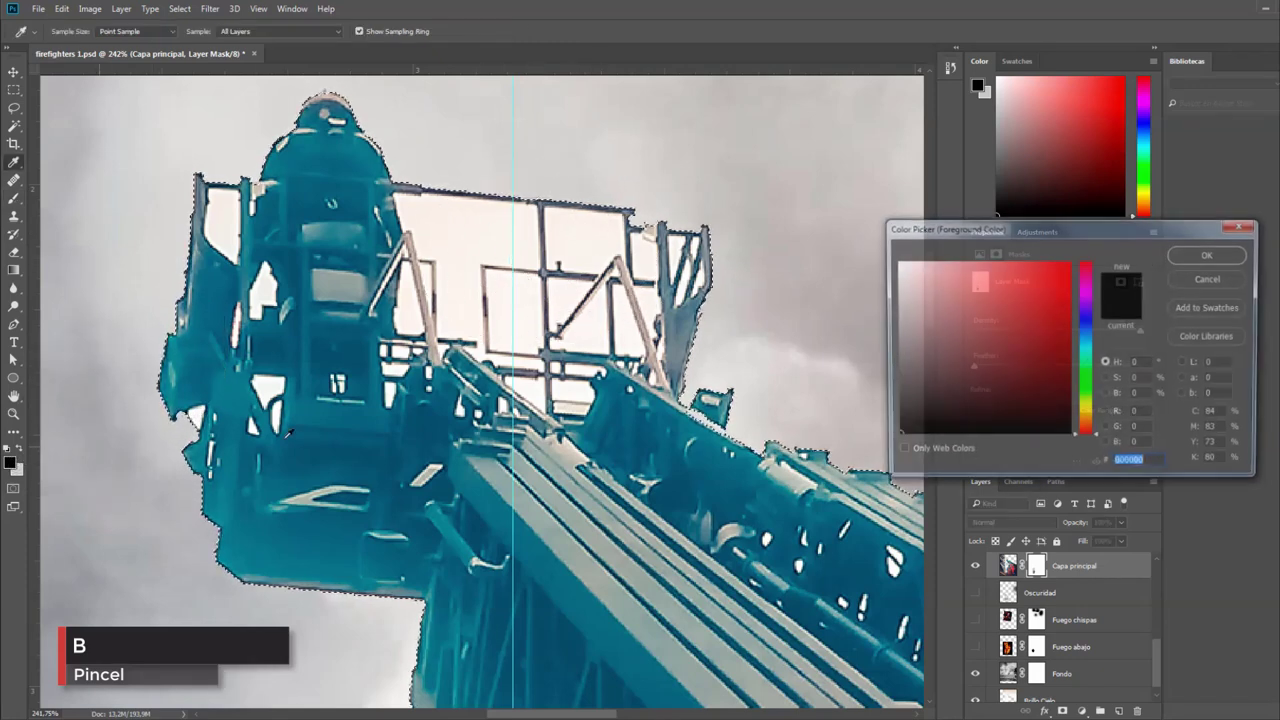
click(1213, 278)
key(x)
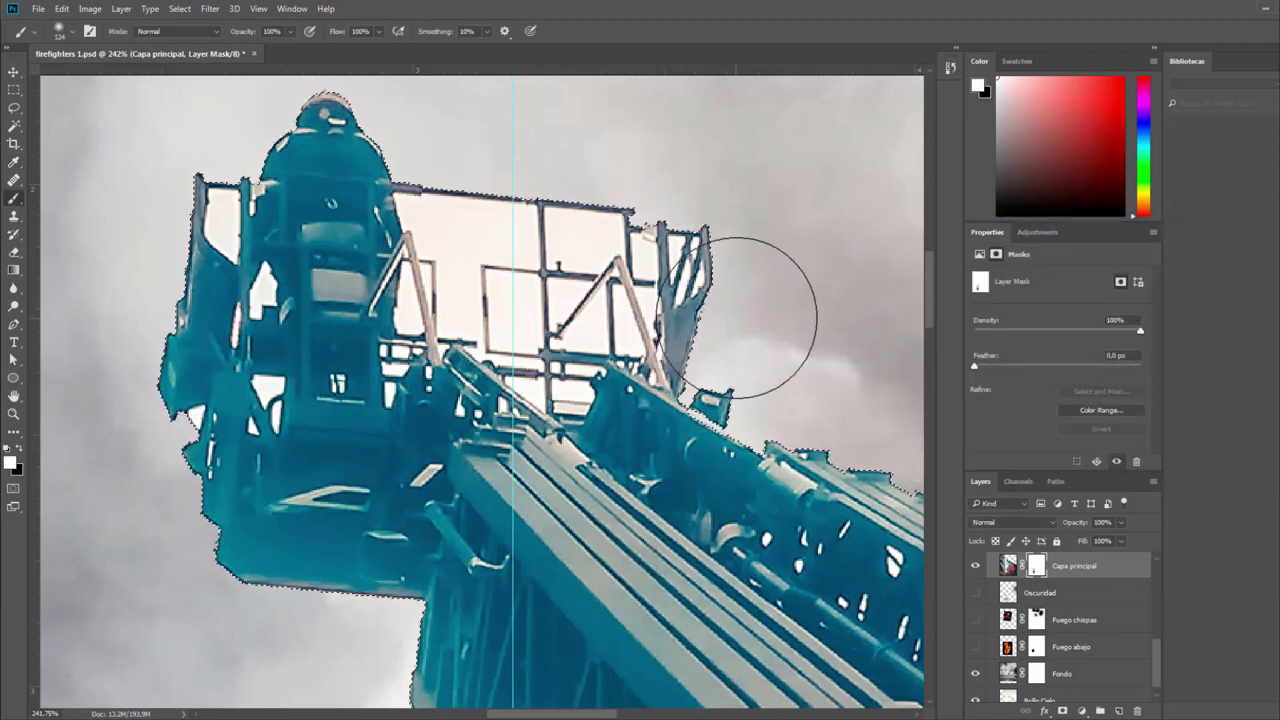
key(d)
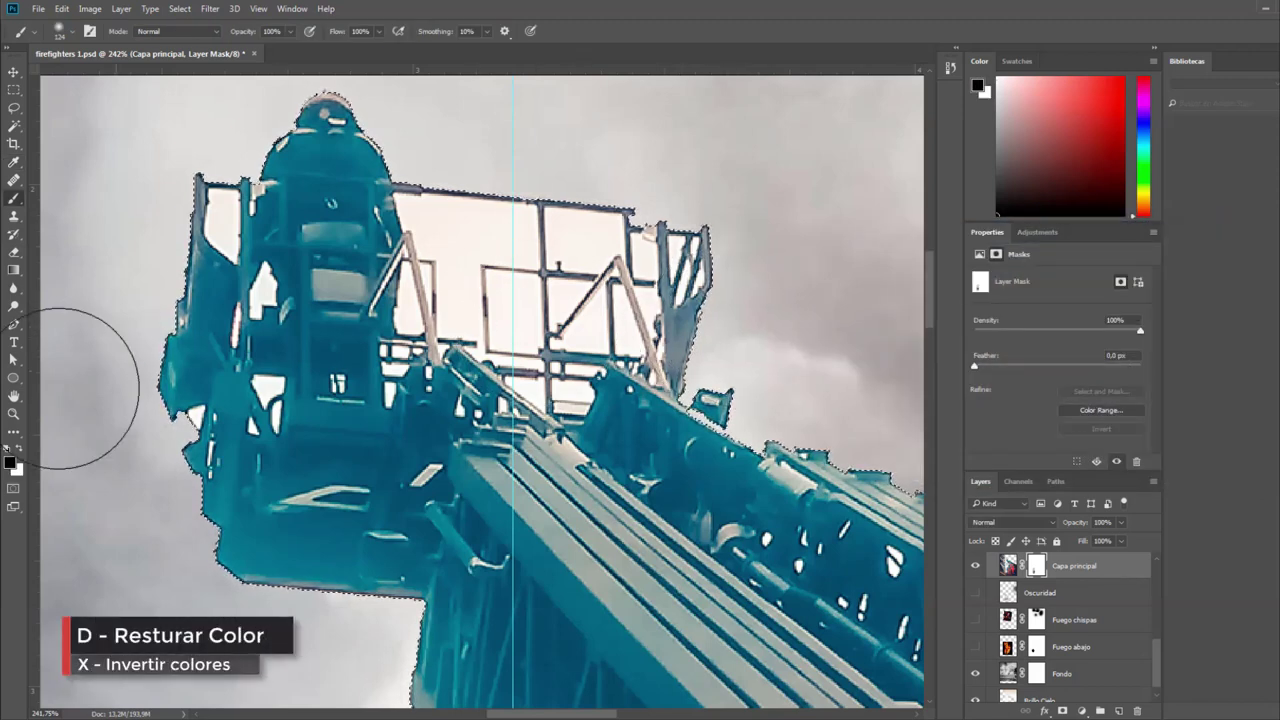
drag(606, 214, 343, 257)
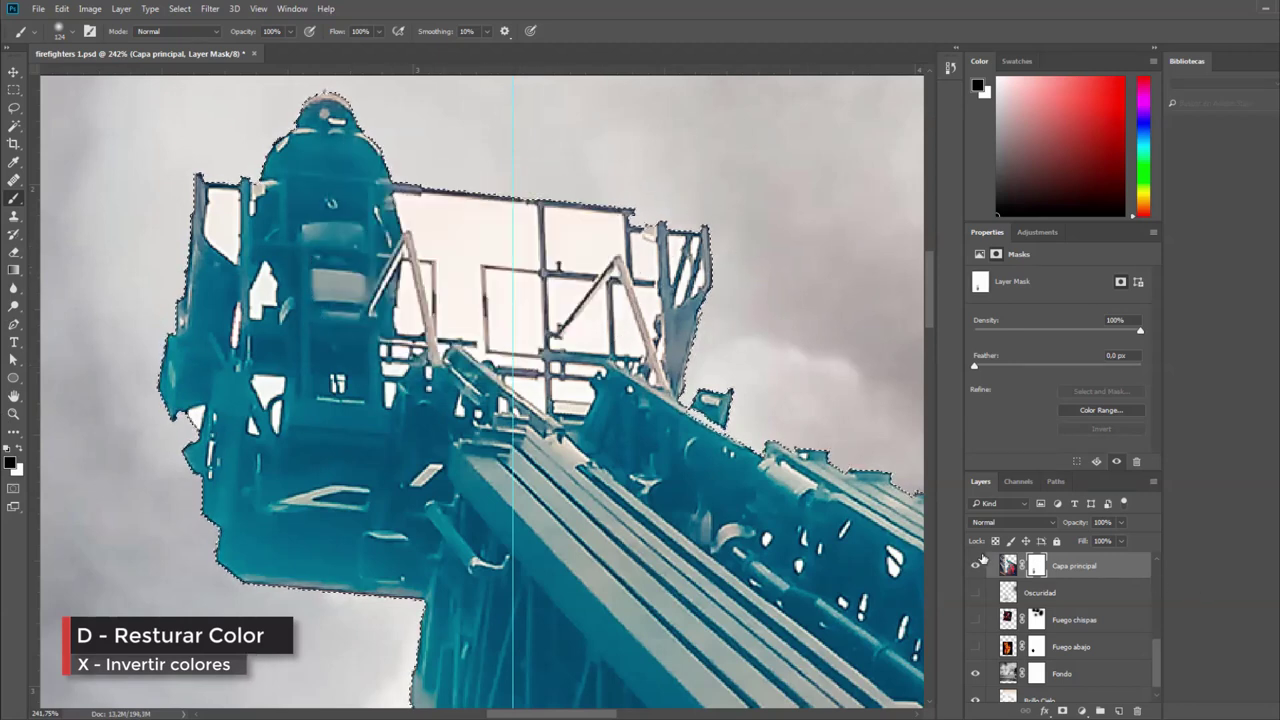
key(w)
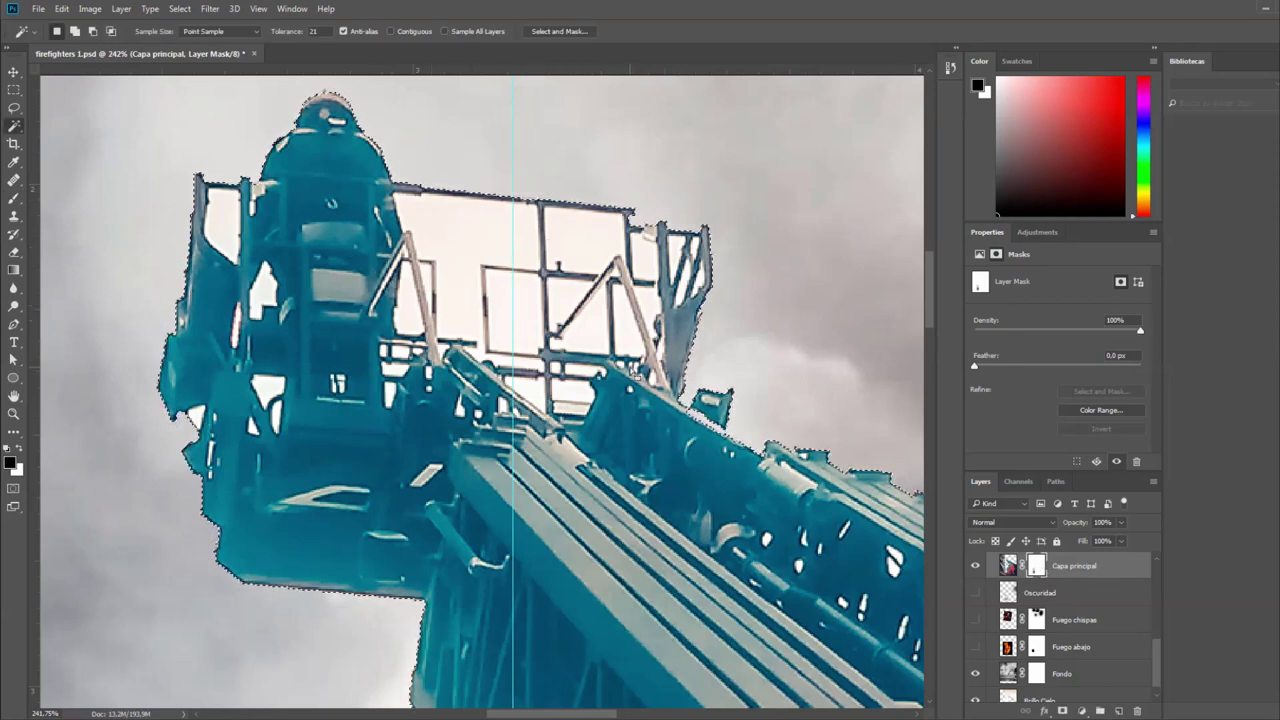
key(ctrl+d)
scroll(725, 330, down, 2)
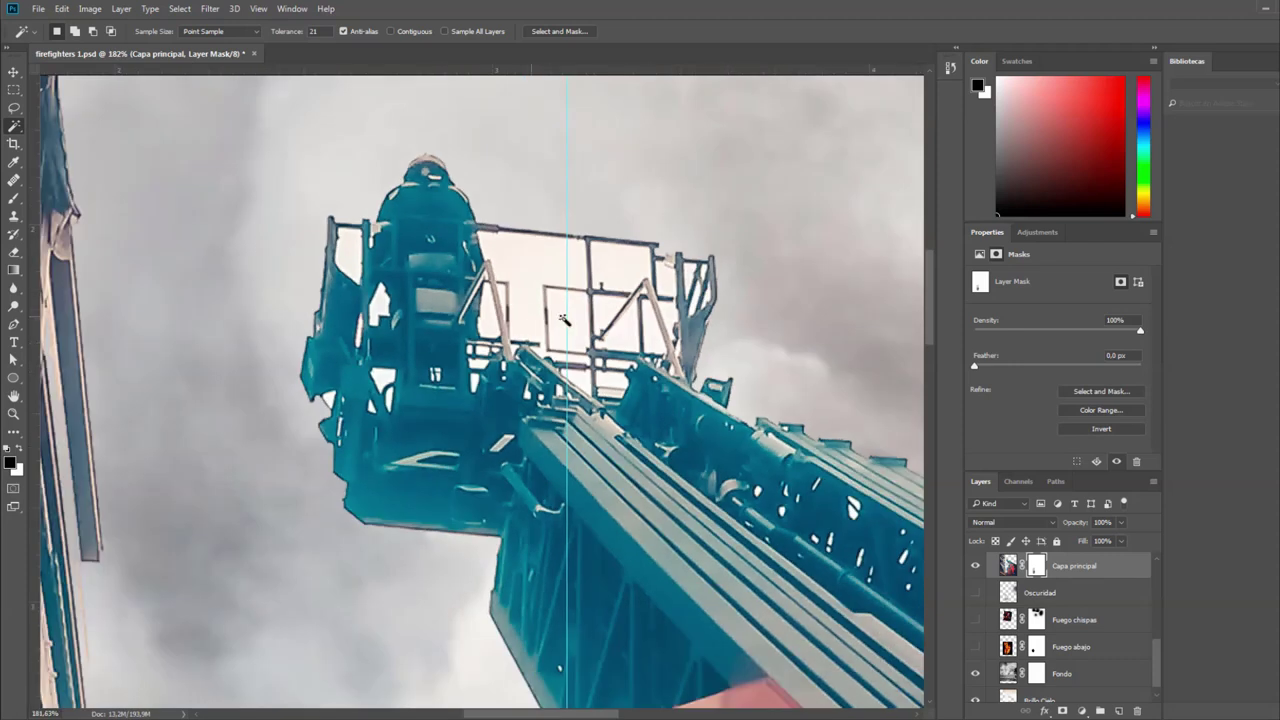
scroll(567, 330, down, 3)
scroll(575, 335, down, 2)
scroll(589, 344, down, 1)
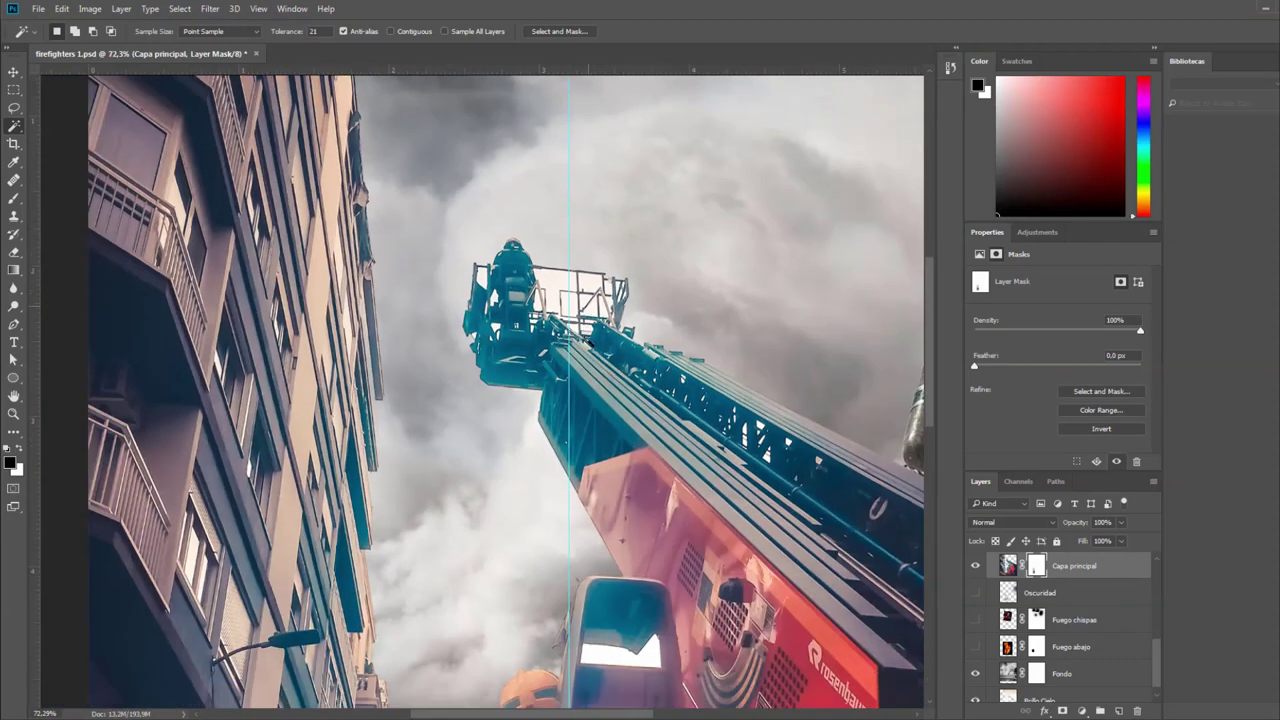
scroll(589, 344, down, 1)
scroll(660, 560, up, 3)
scroll(610, 520, up, 2)
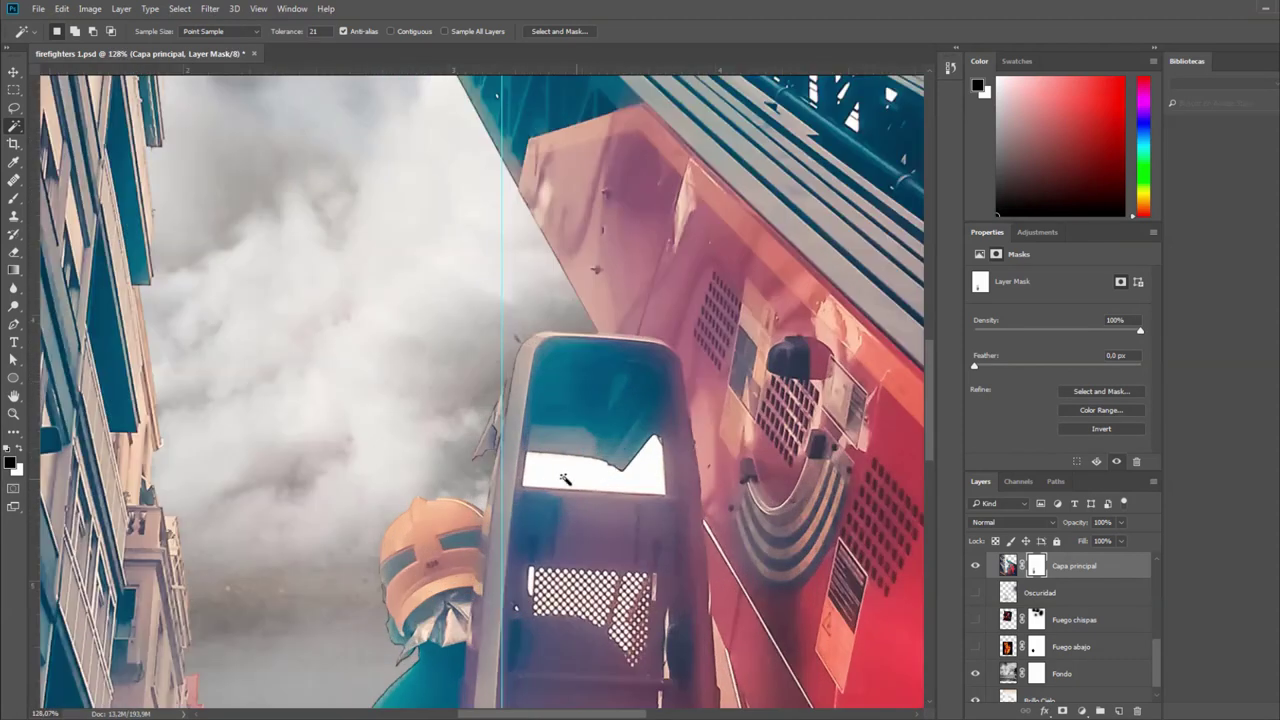
key(b)
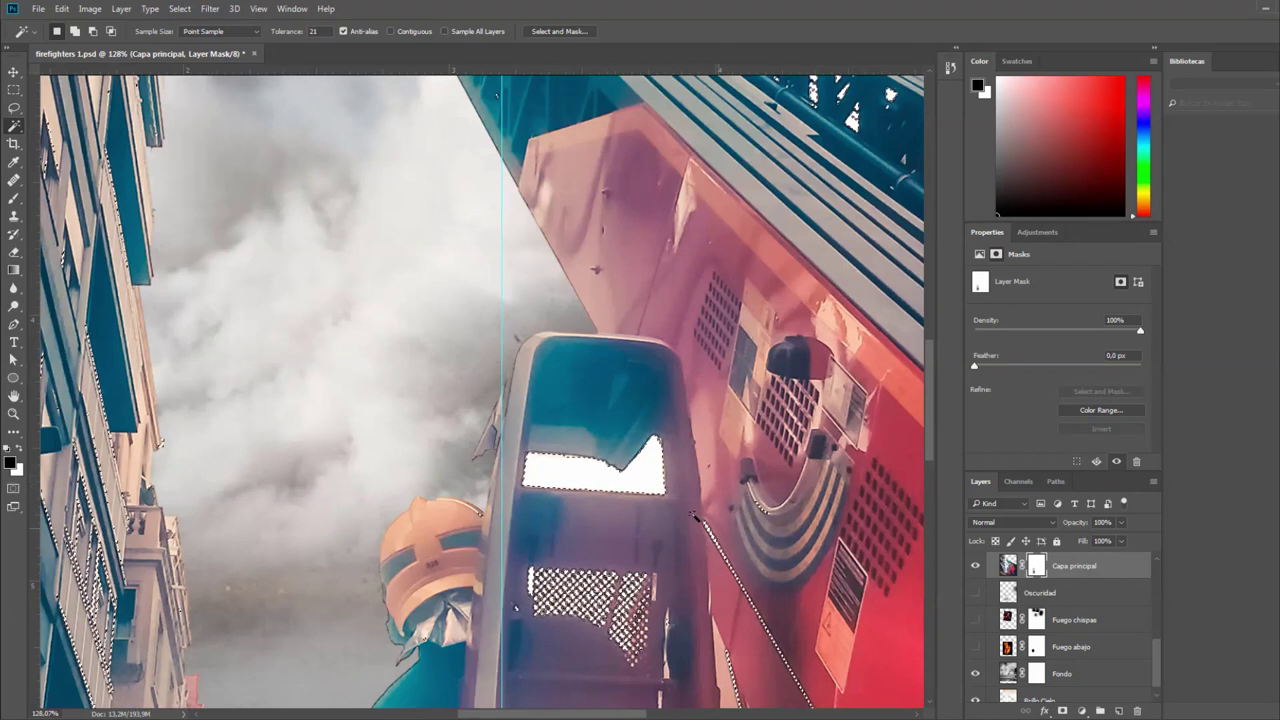
drag(621, 488, 563, 476)
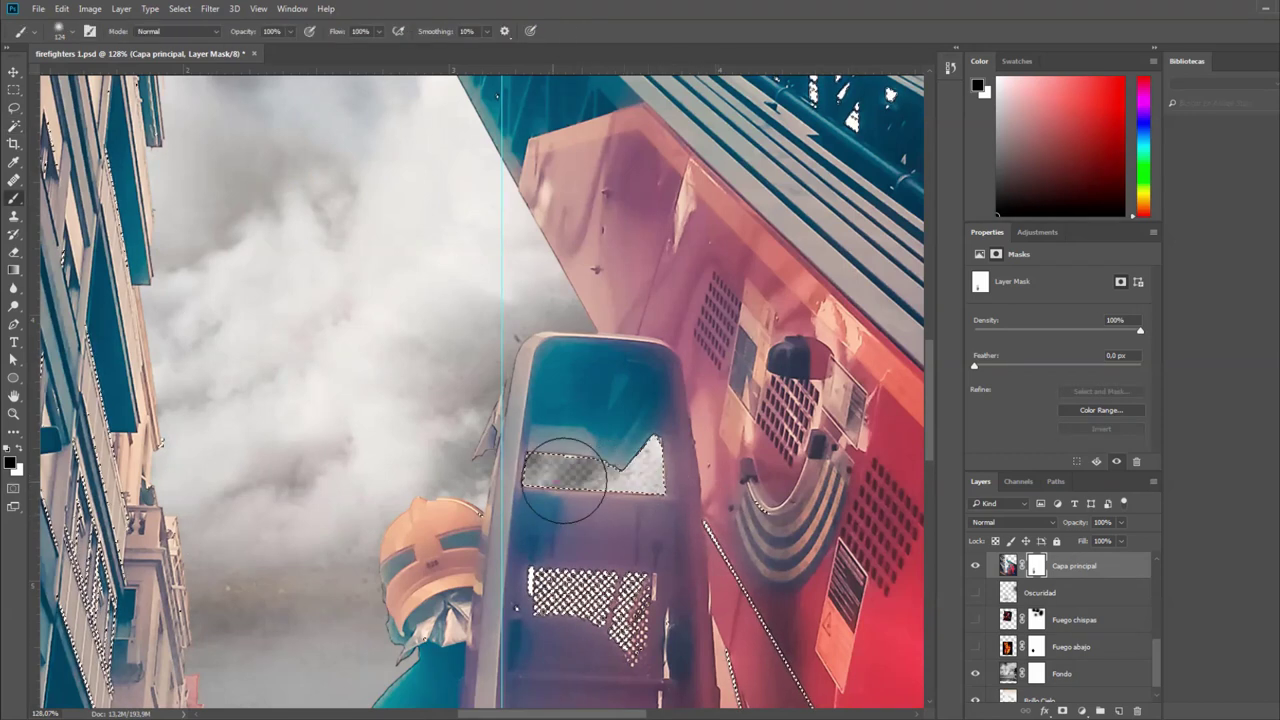
key(ctrl+z)
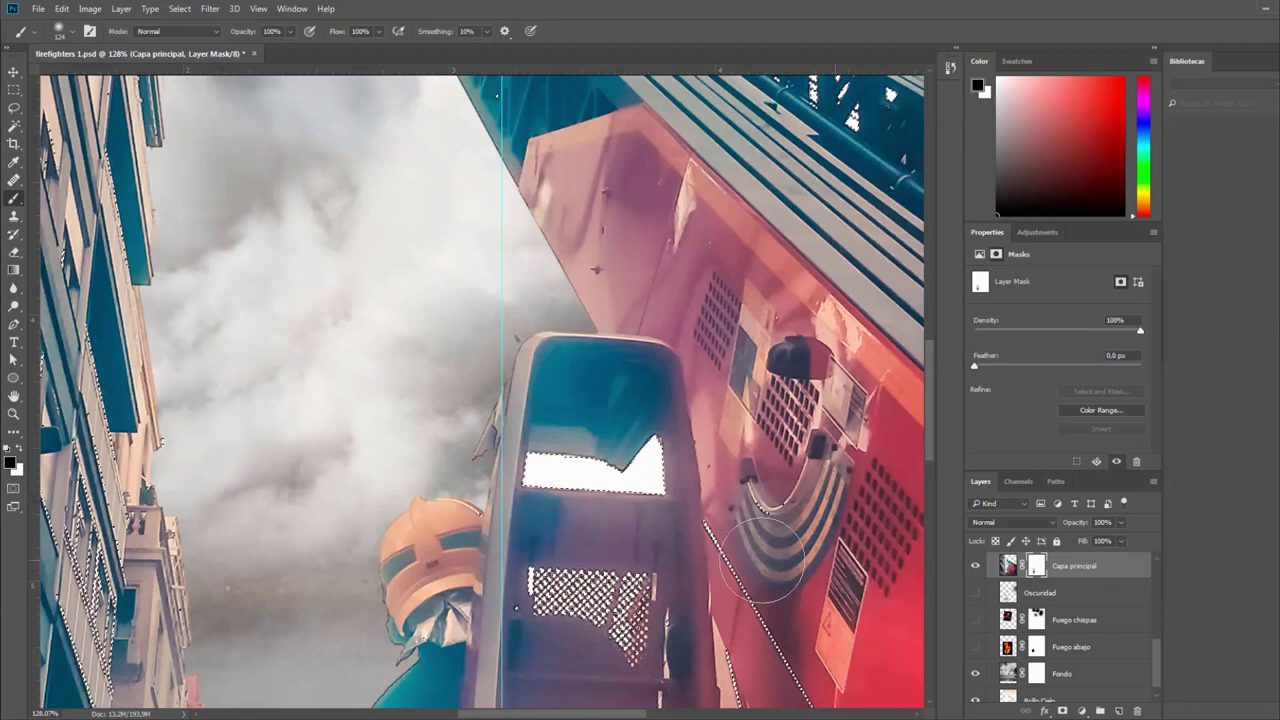
scroll(710, 540, down, 2)
scroll(740, 565, down, 2)
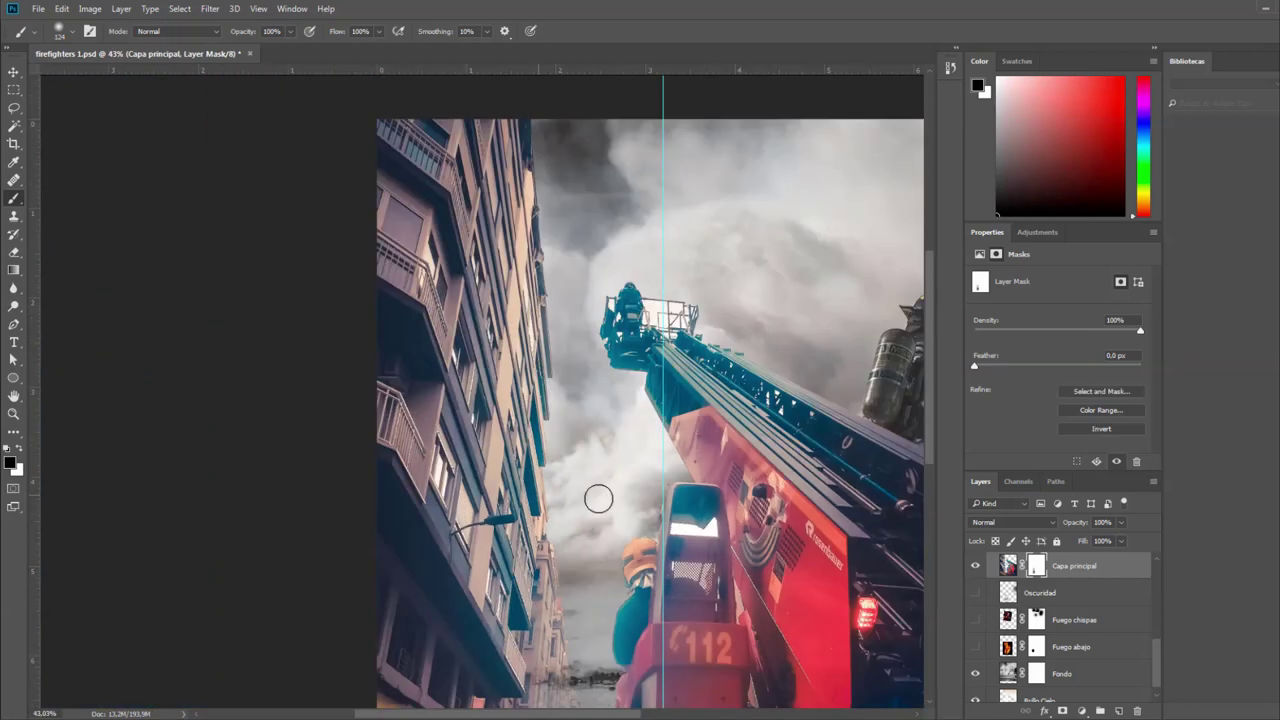
scroll(1095, 626, up, 1)
scroll(1040, 625, down, 2)
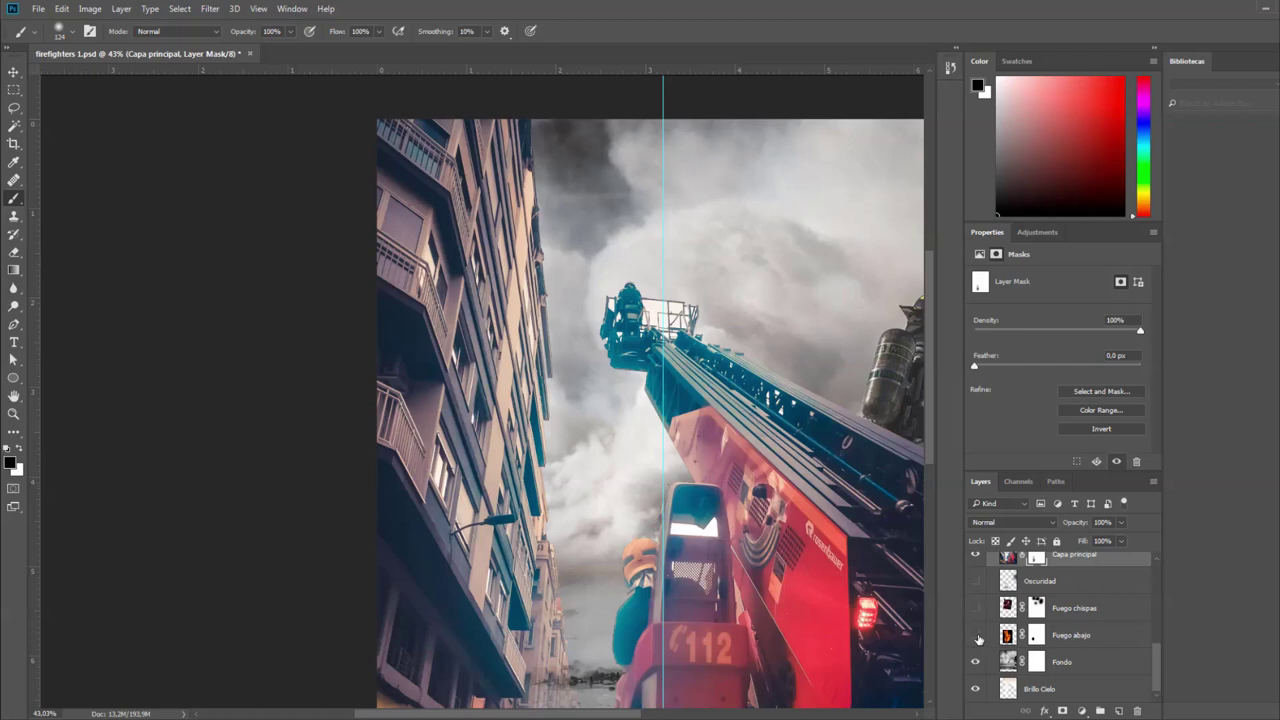
Show Fuego abajo, reframe the view, then solo it with all other layers hidden.
click(976, 635)
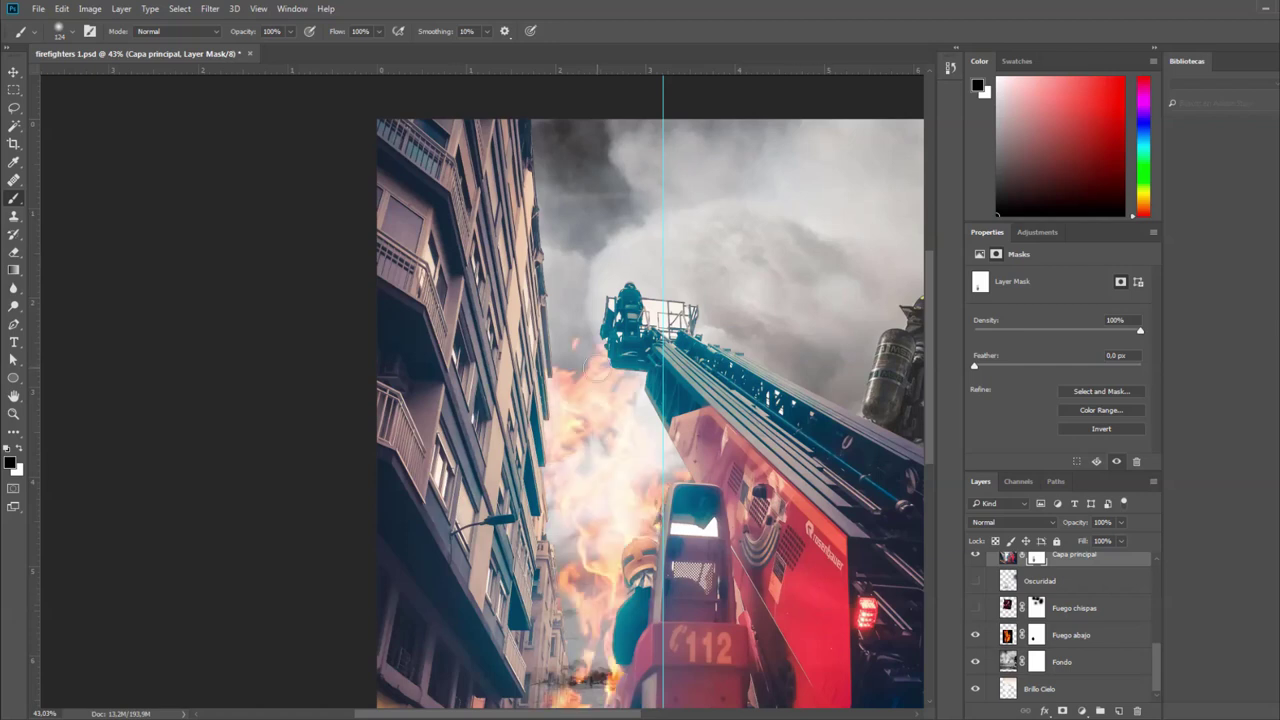
drag(777, 305, 684, 261)
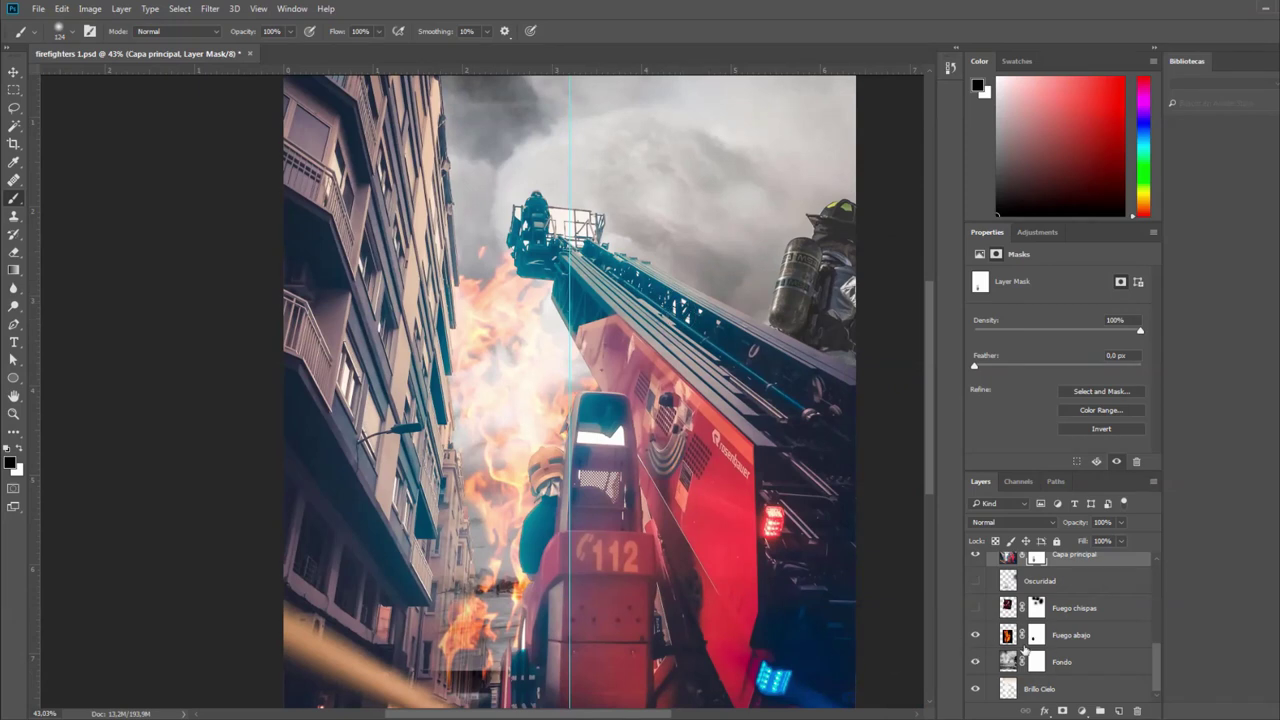
alt+click(976, 635)
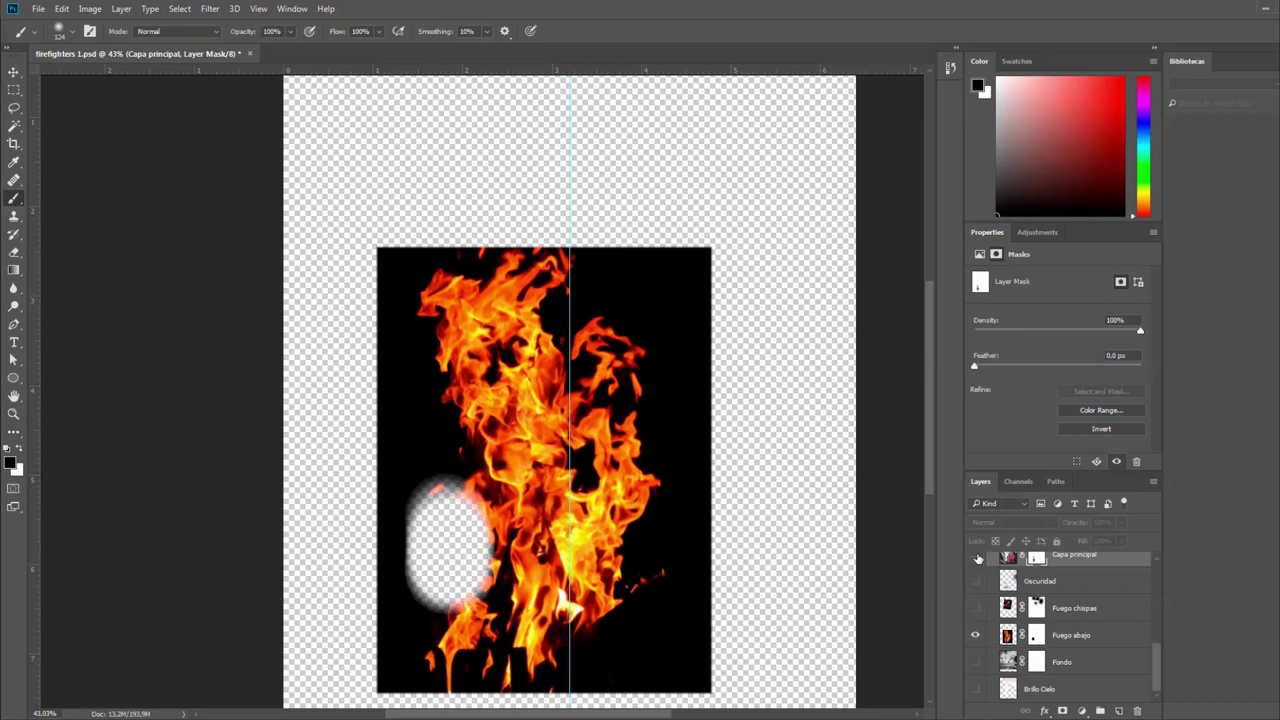
Select the Fuego abajo mask and show Capa principal, Brillo Cielo and Fondo again.
click(1040, 640)
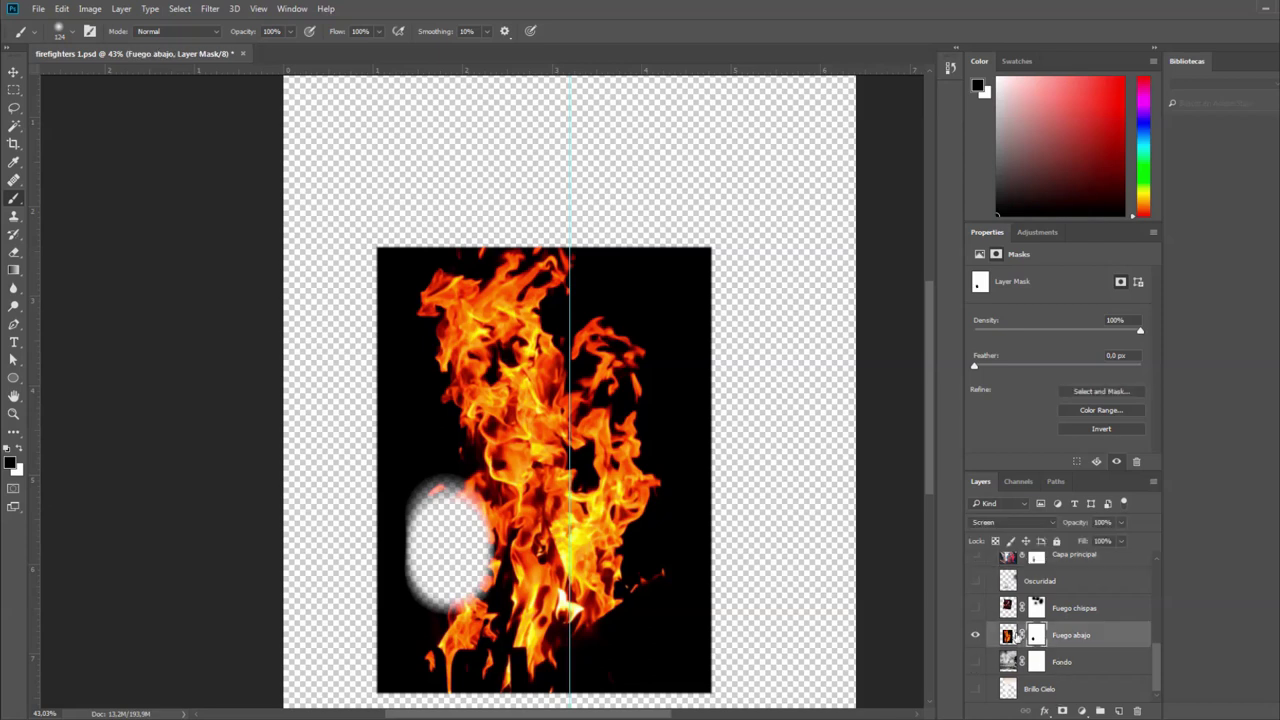
click(977, 556)
click(977, 689)
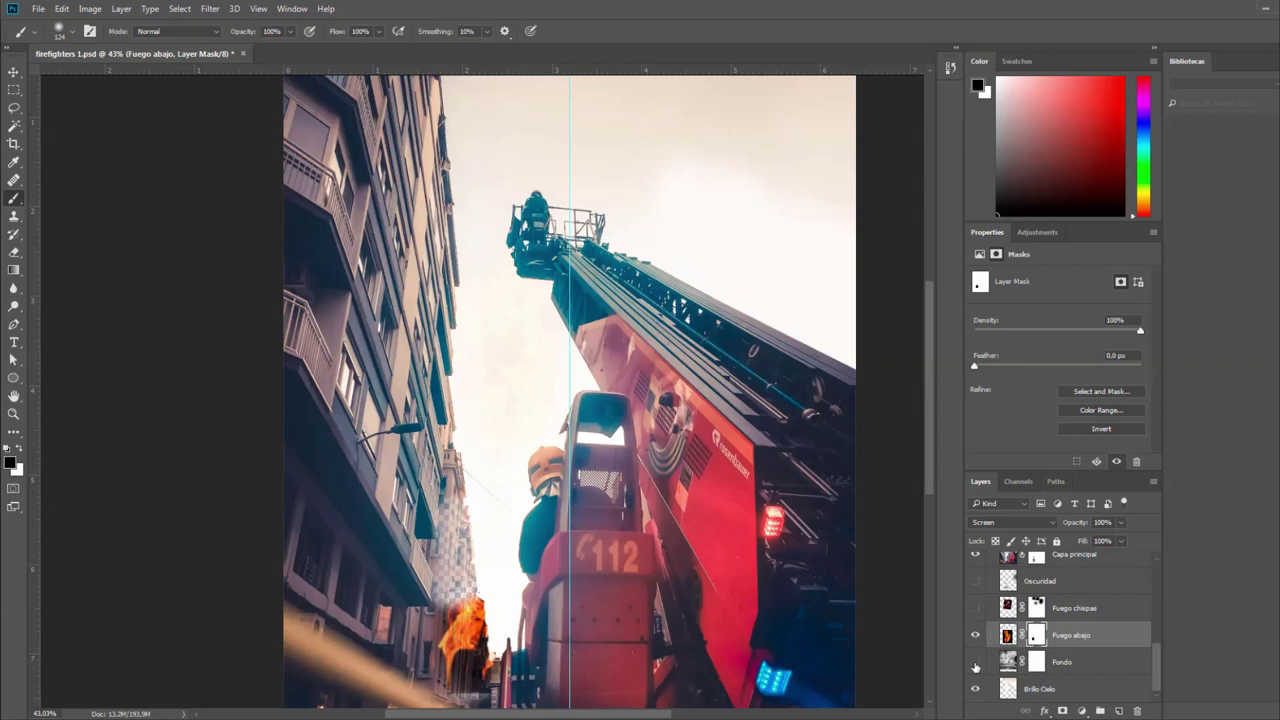
click(976, 662)
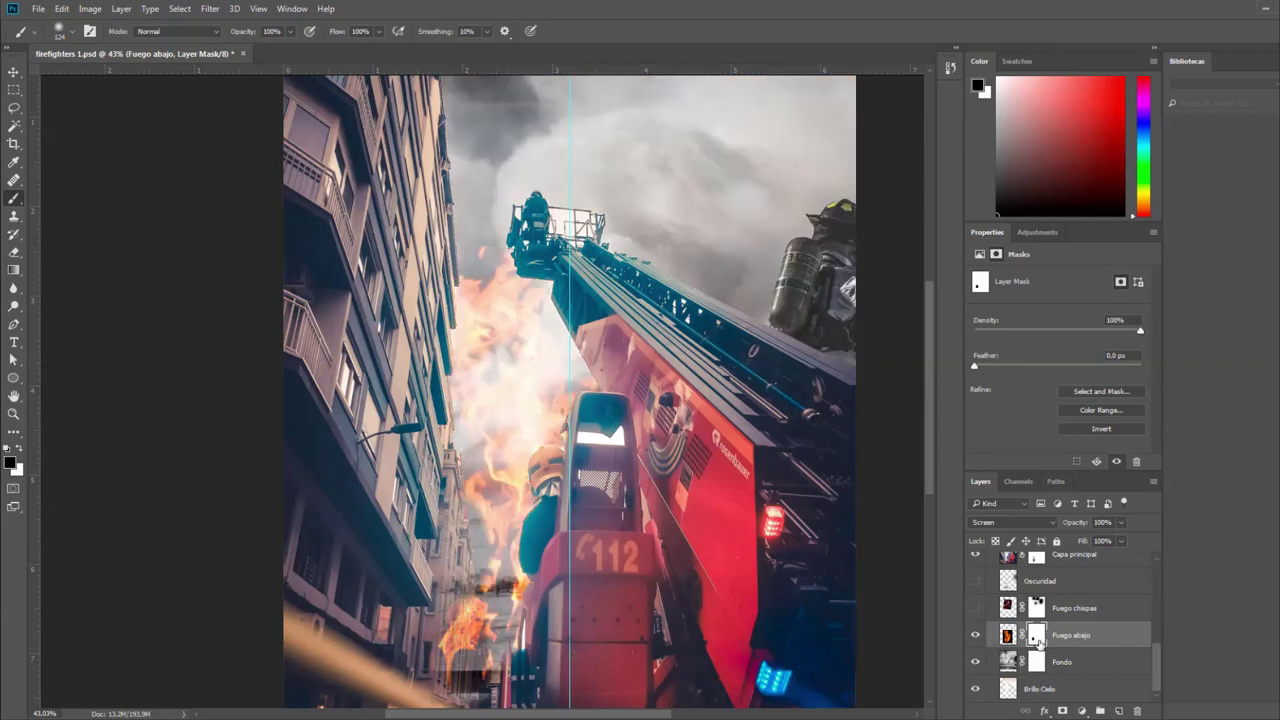
Toggle the Fuego abajo mask off and on twice to compare the blend.
shift+click(1037, 638)
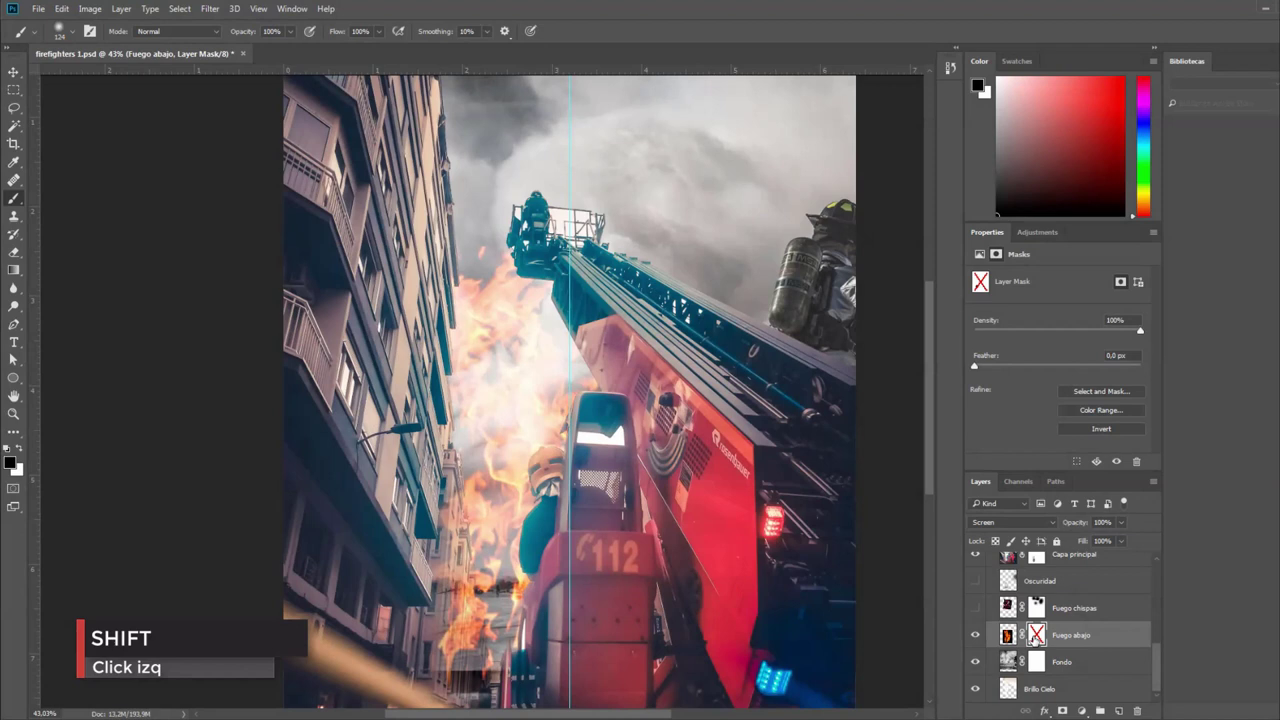
shift+click(1036, 636)
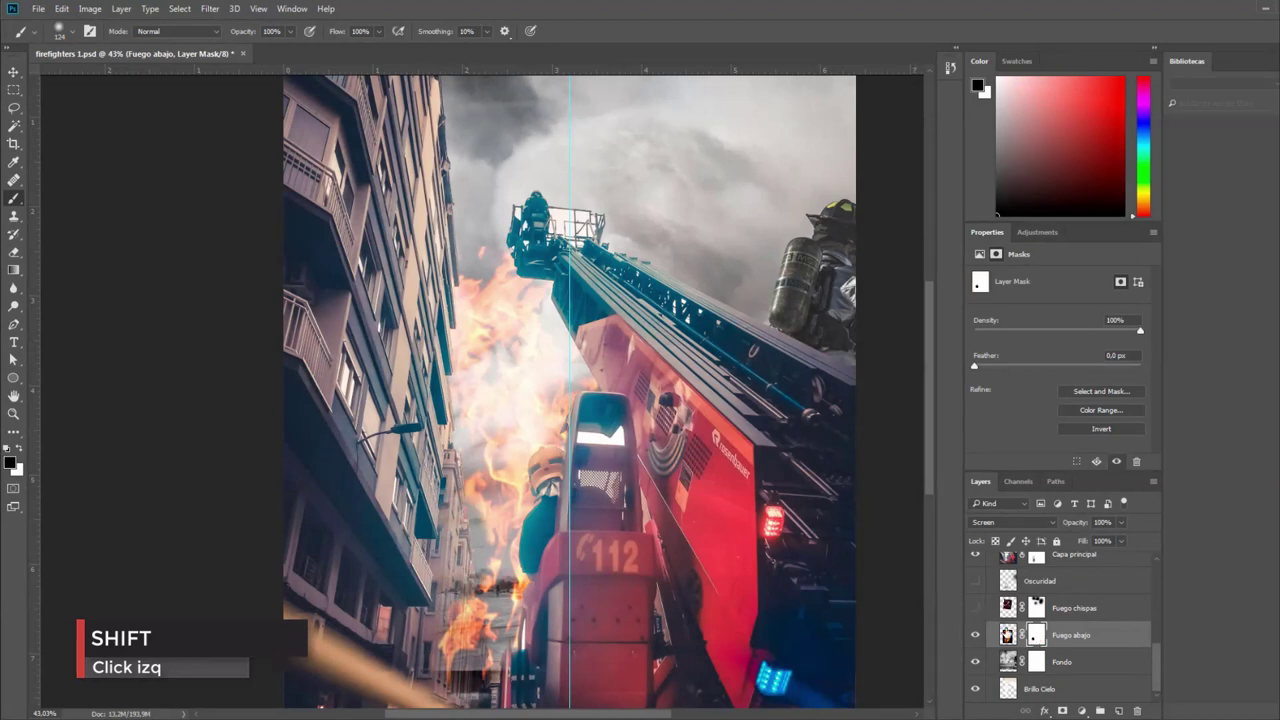
shift+click(1036, 636)
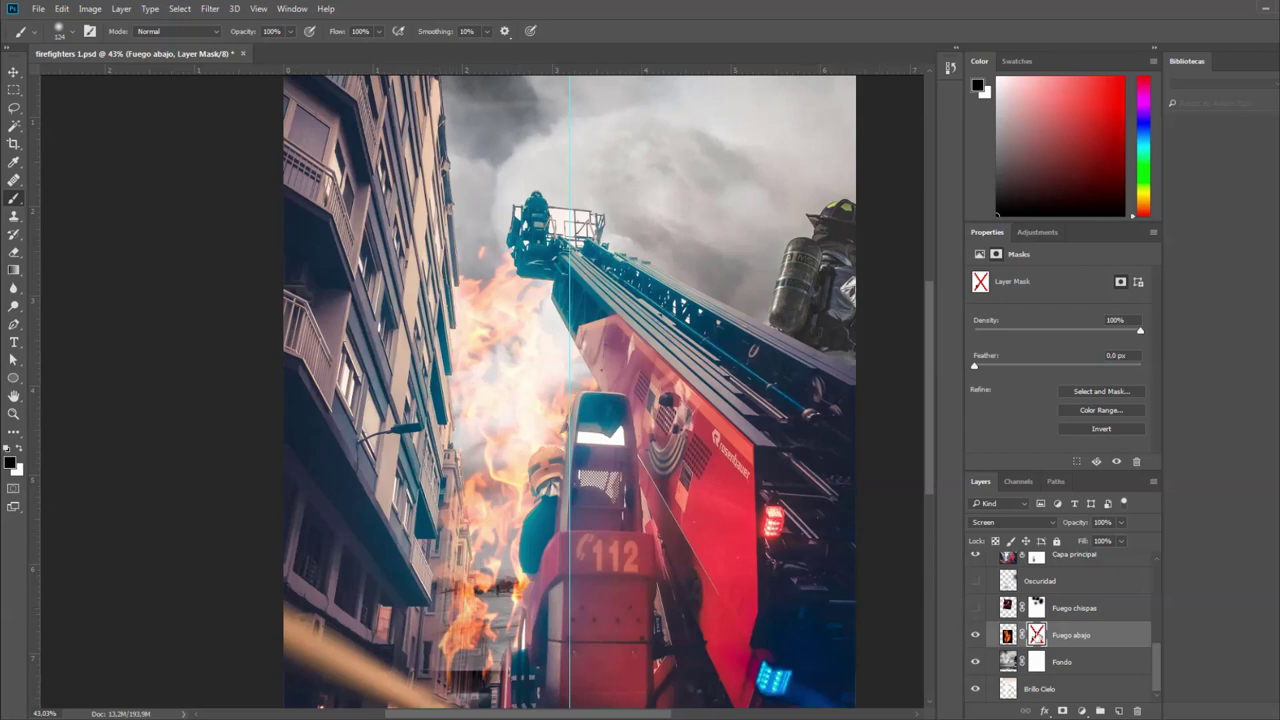
shift+click(1036, 636)
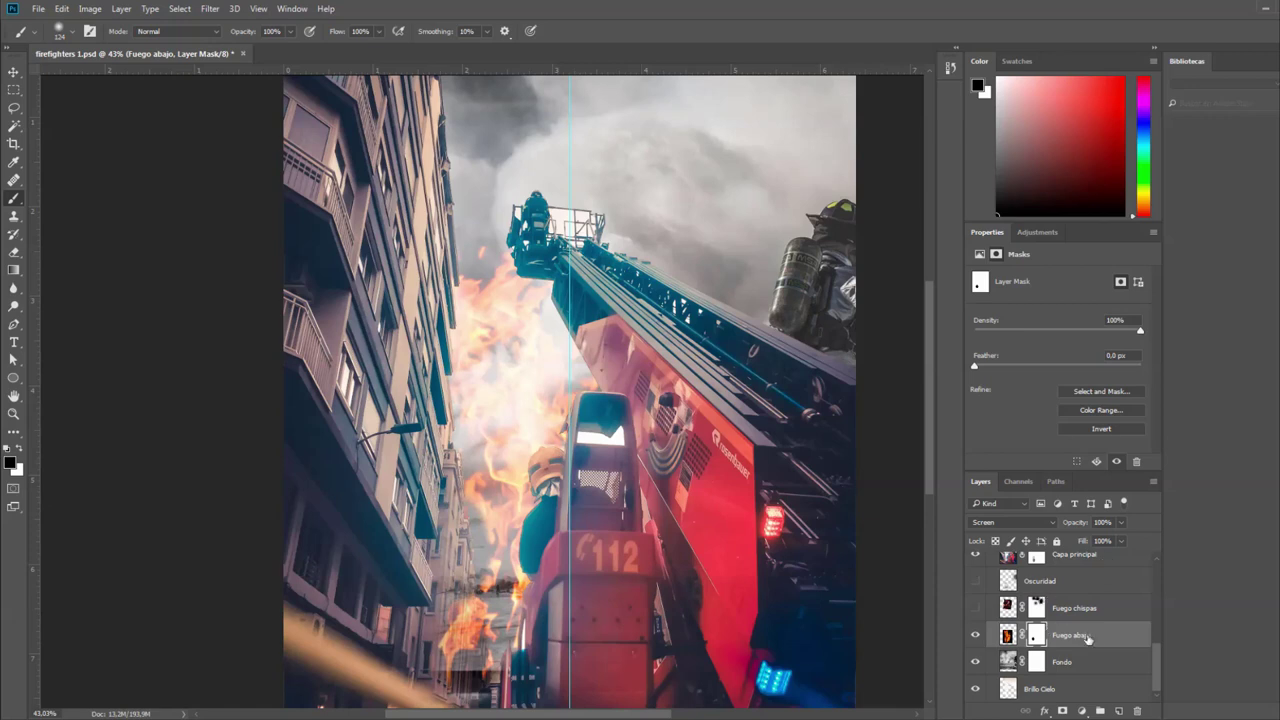
click(1030, 523)
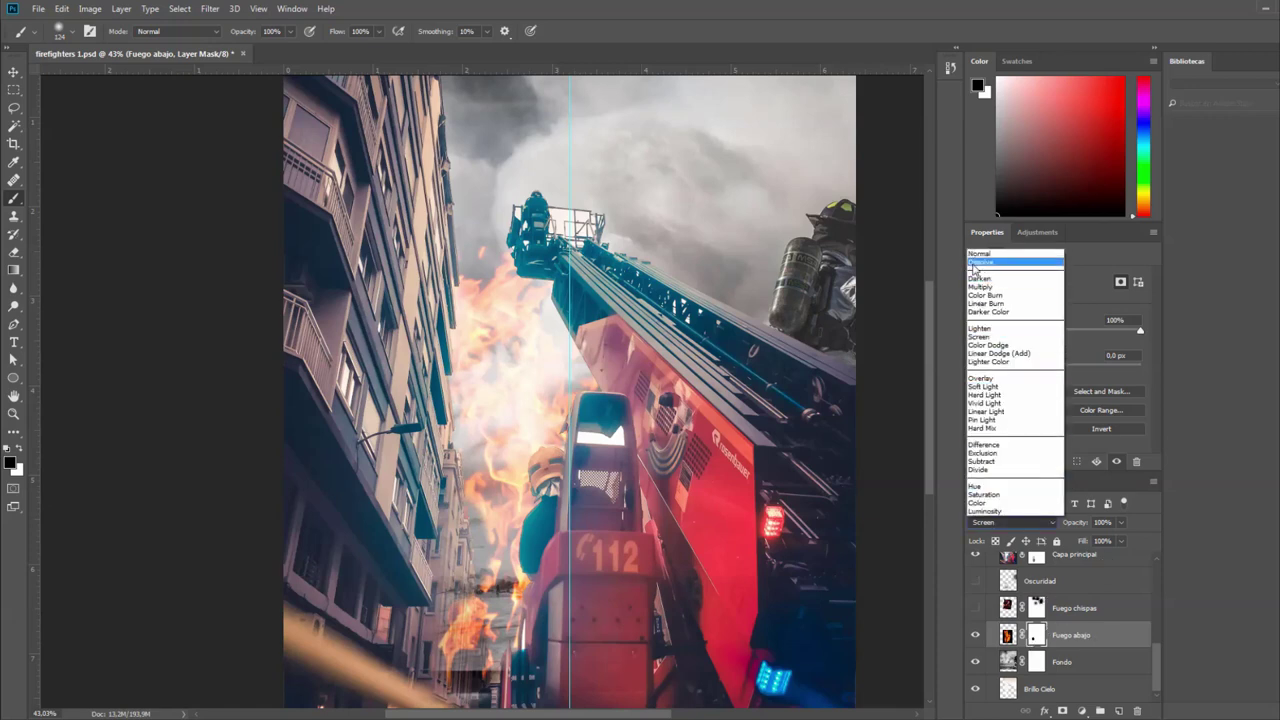
click(976, 256)
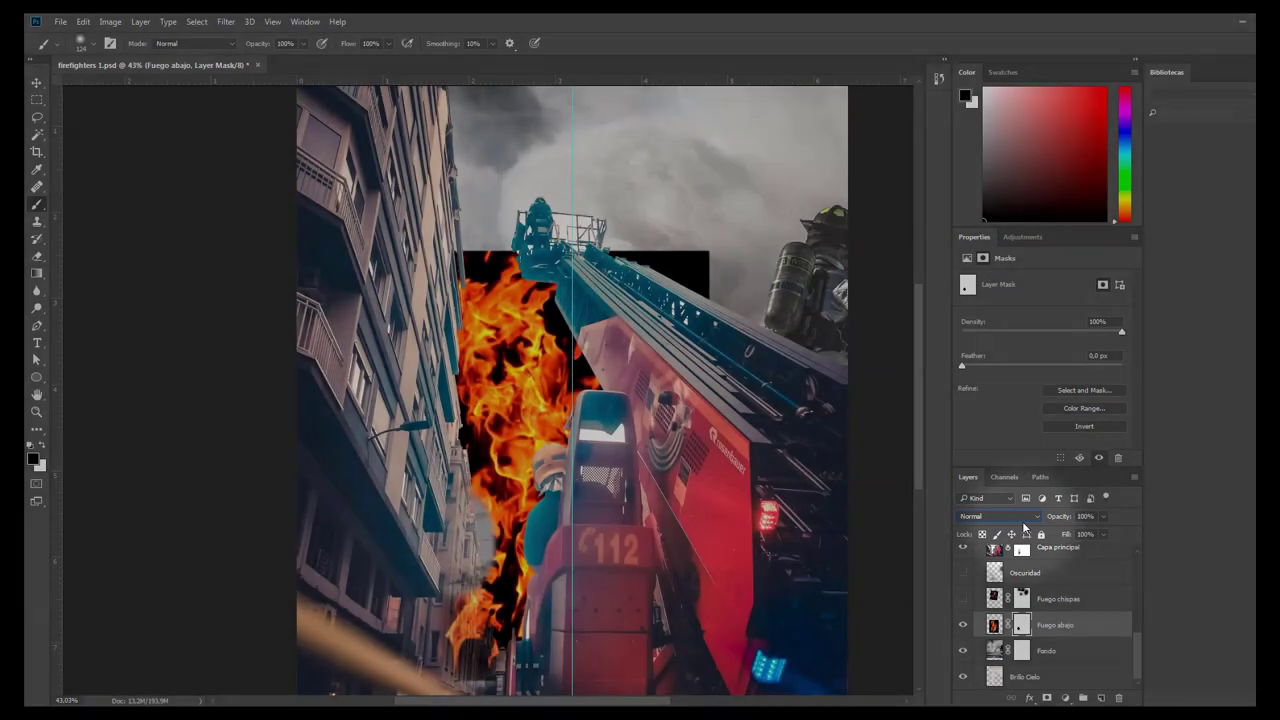
click(1038, 527)
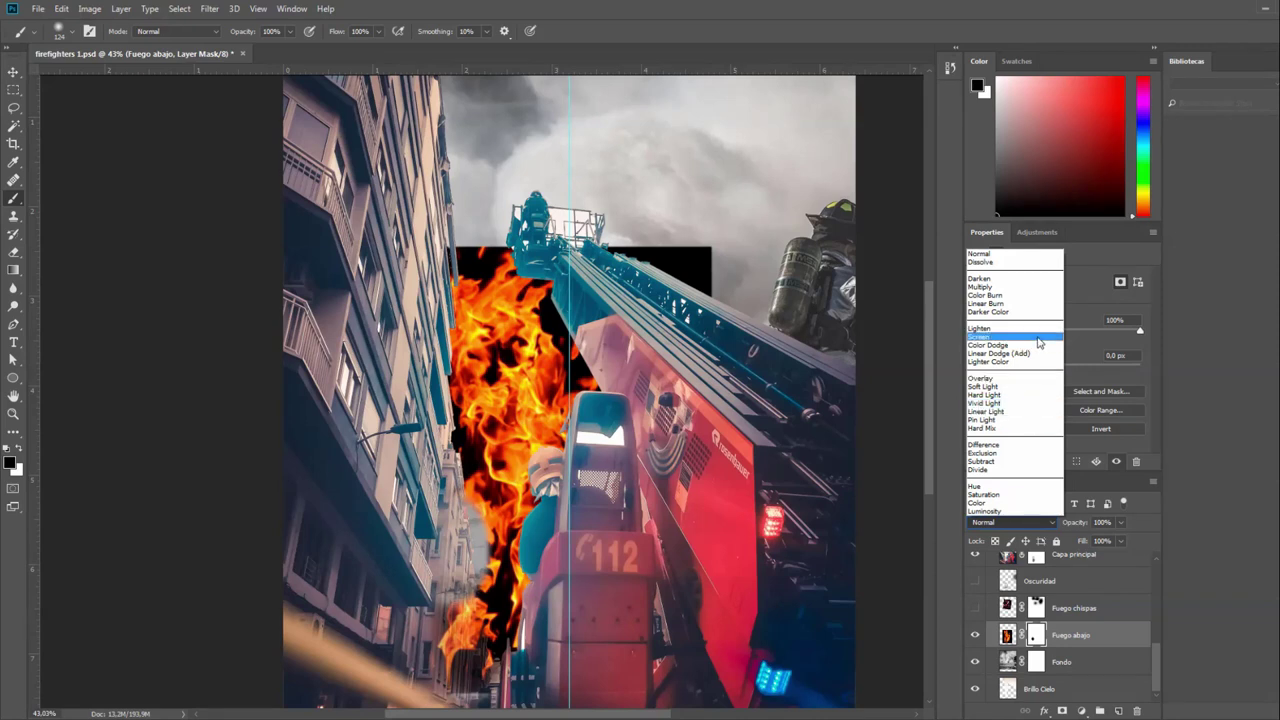
click(1038, 337)
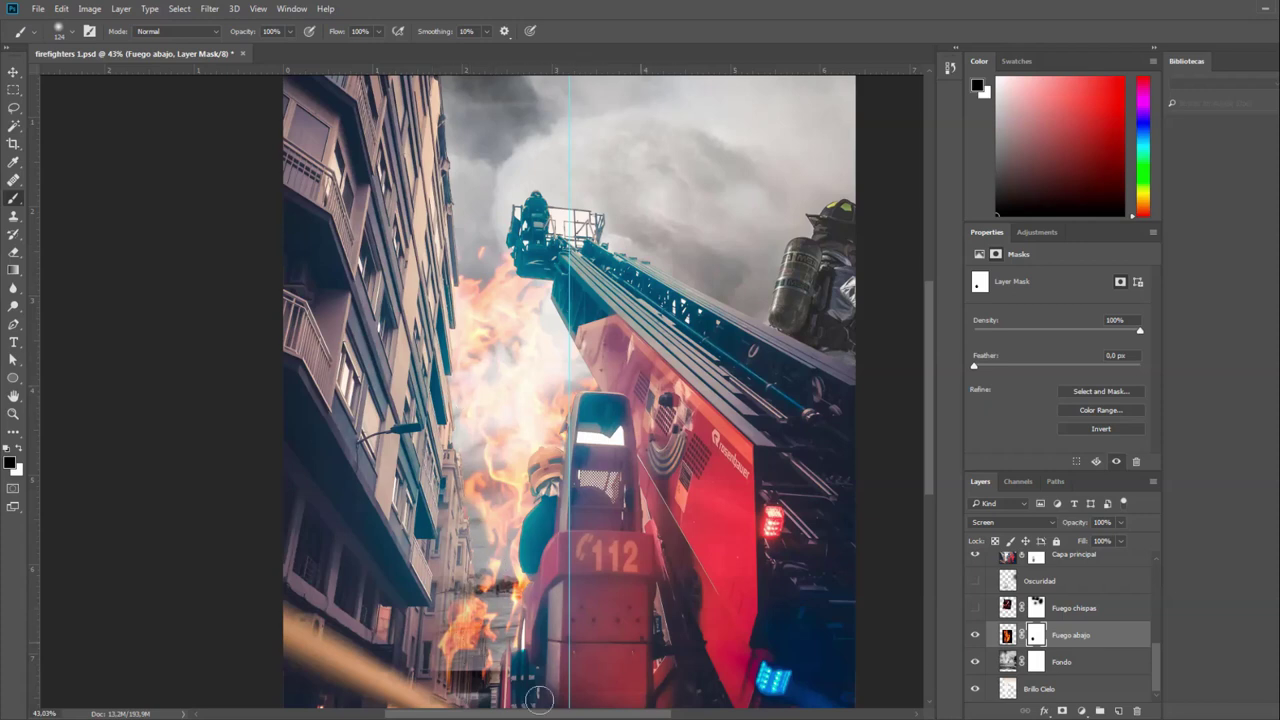
Zoom out, compare Fuego abajo on and off, and mask its fire near the street bottom.
scroll(502, 697, up, 3)
scroll(502, 697, up, 3)
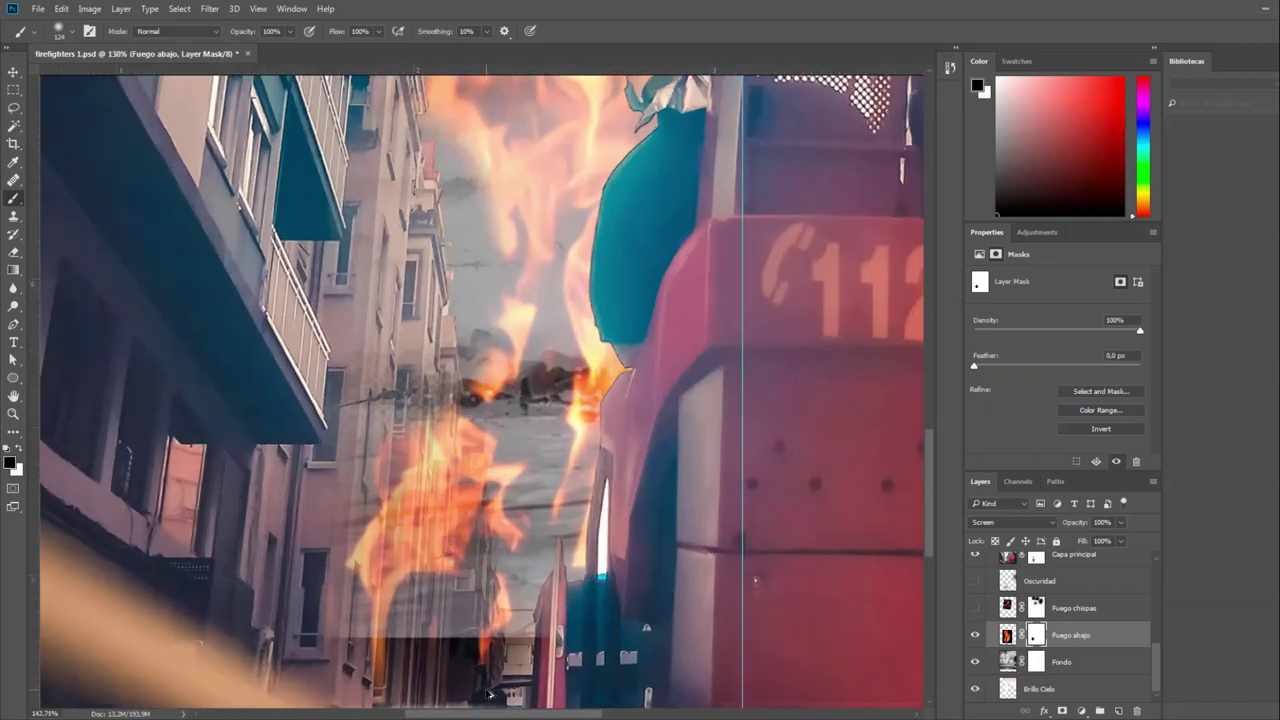
scroll(502, 697, up, 2)
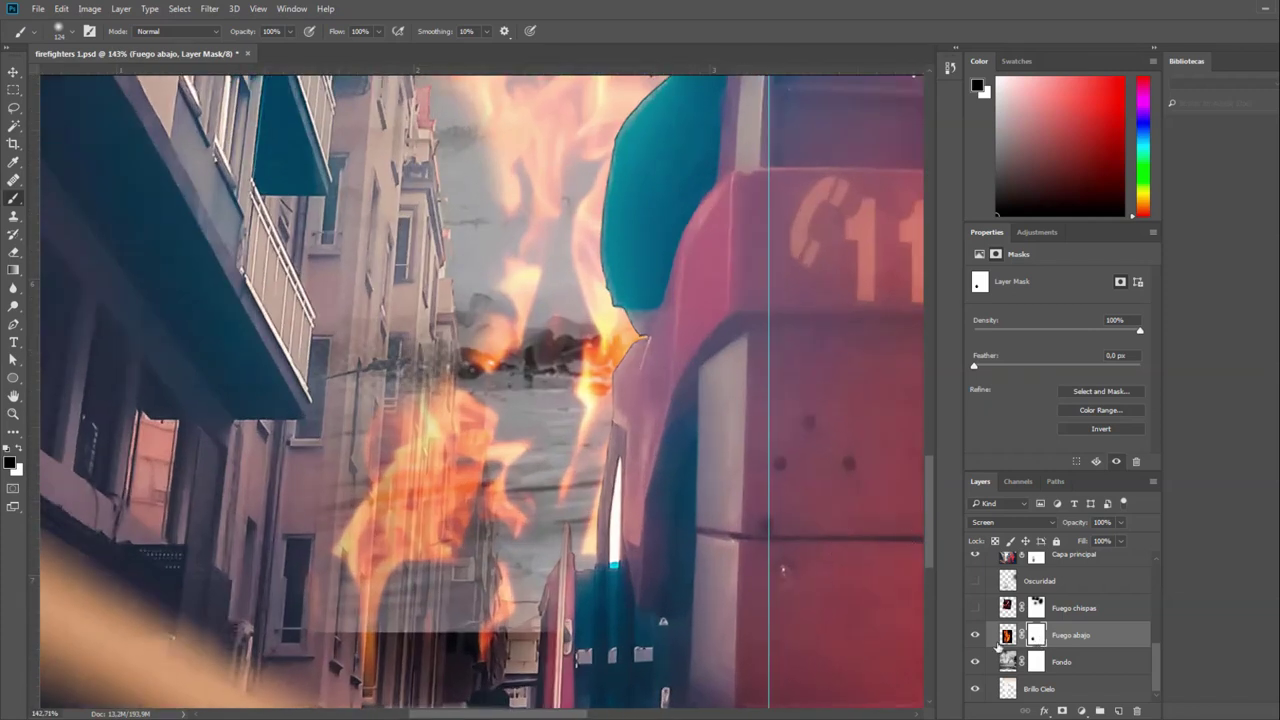
click(975, 635)
click(975, 635)
drag(510, 648, 400, 666)
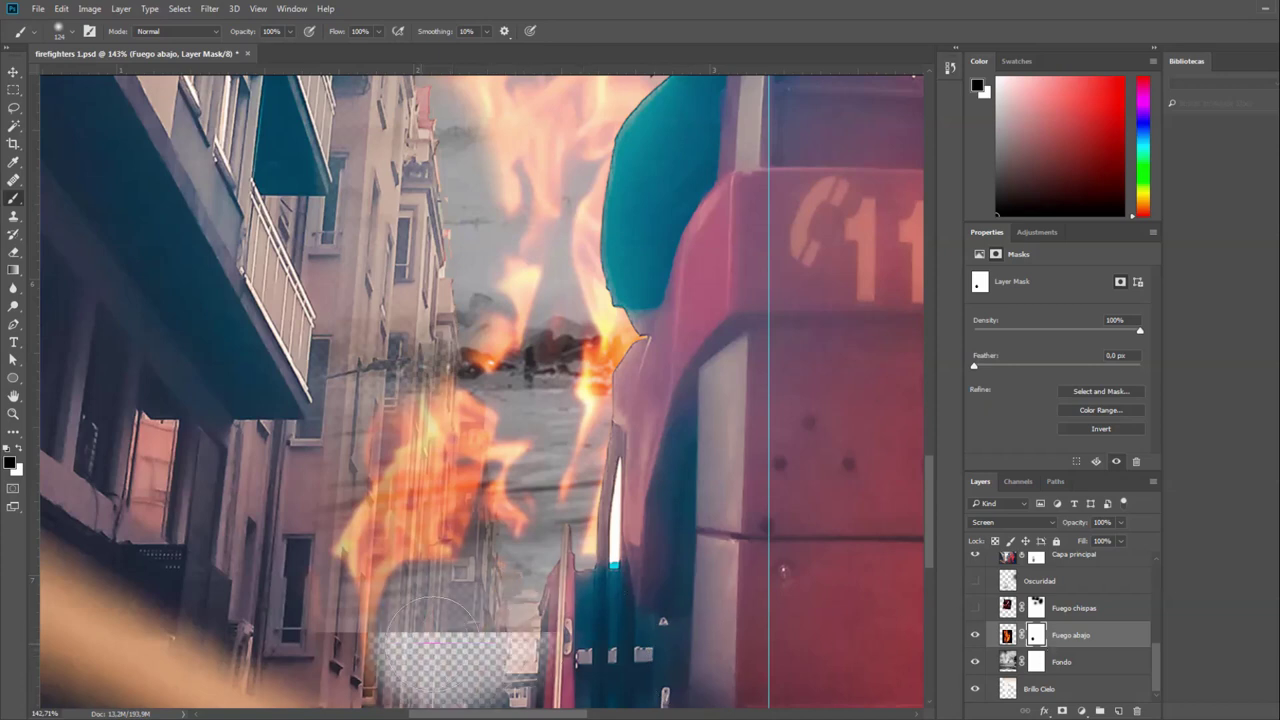
Mask the Fondo background along the bottom, compare the mask, then set an 86 px white brush.
click(976, 662)
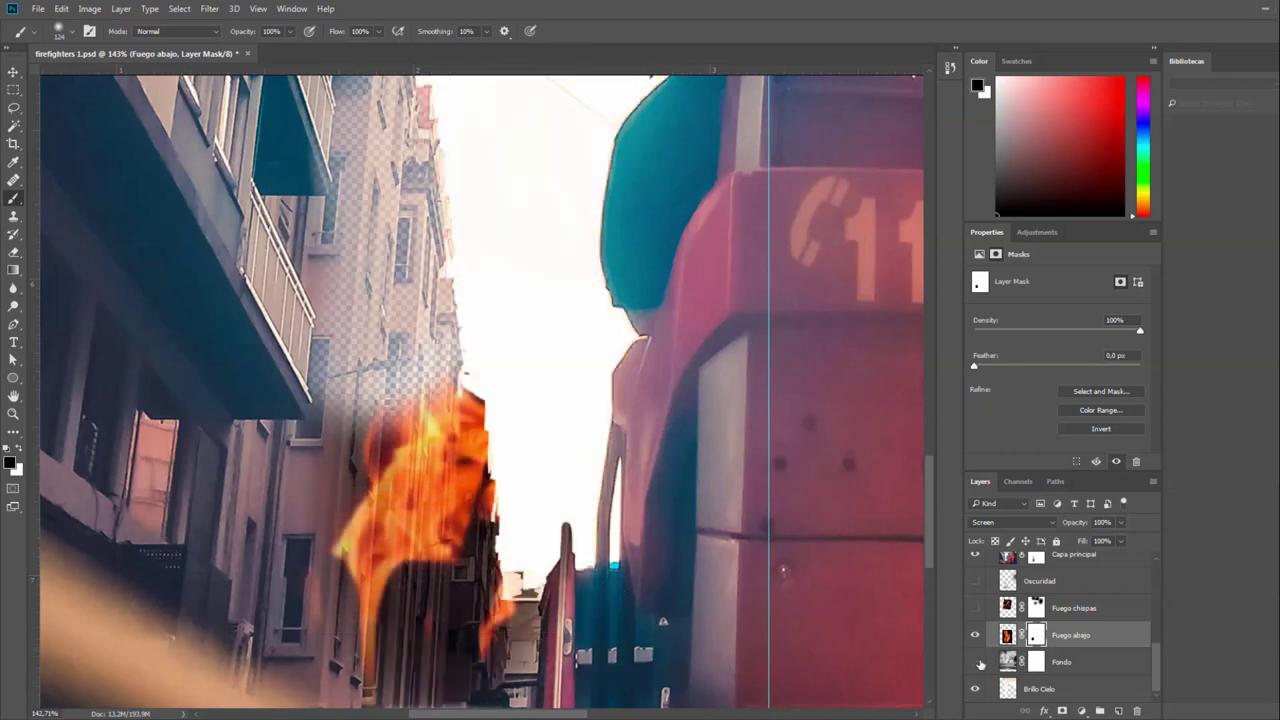
click(976, 662)
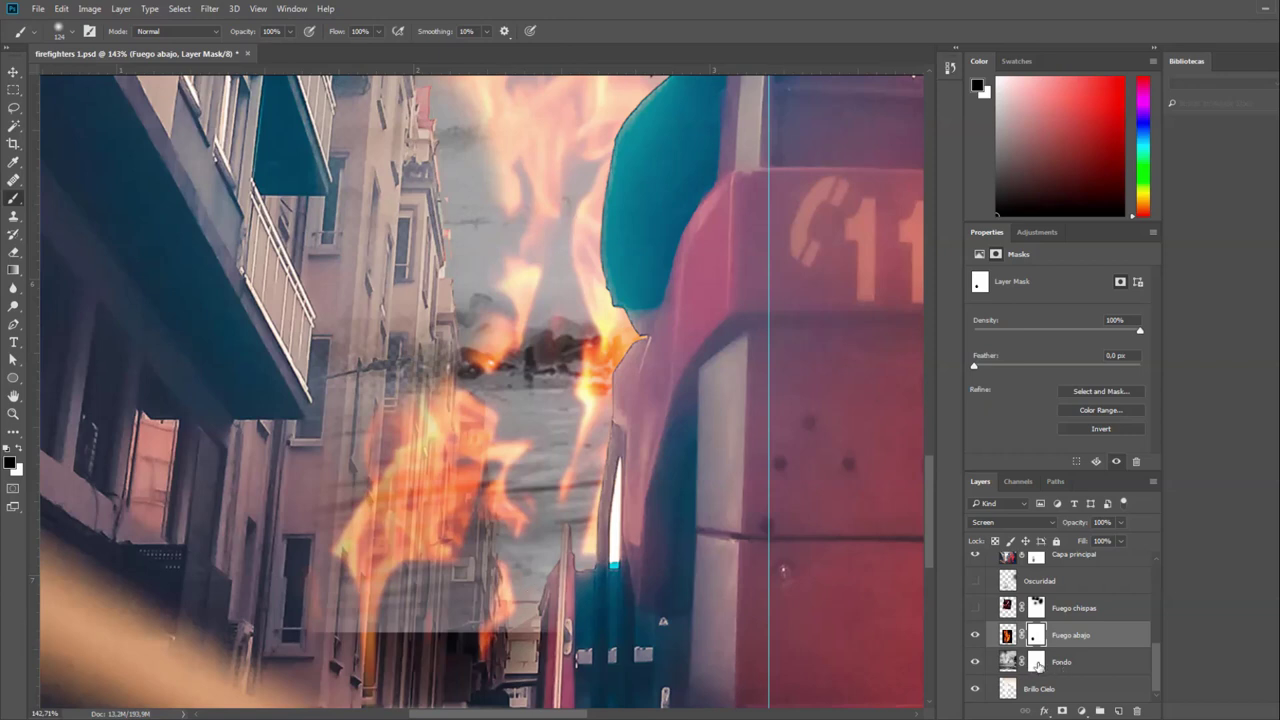
key(alt+bracketleft)
mouse_move(480, 660)
mouse_down()
mouse_move(325, 670)
mouse_move(356, 642)
mouse_up()
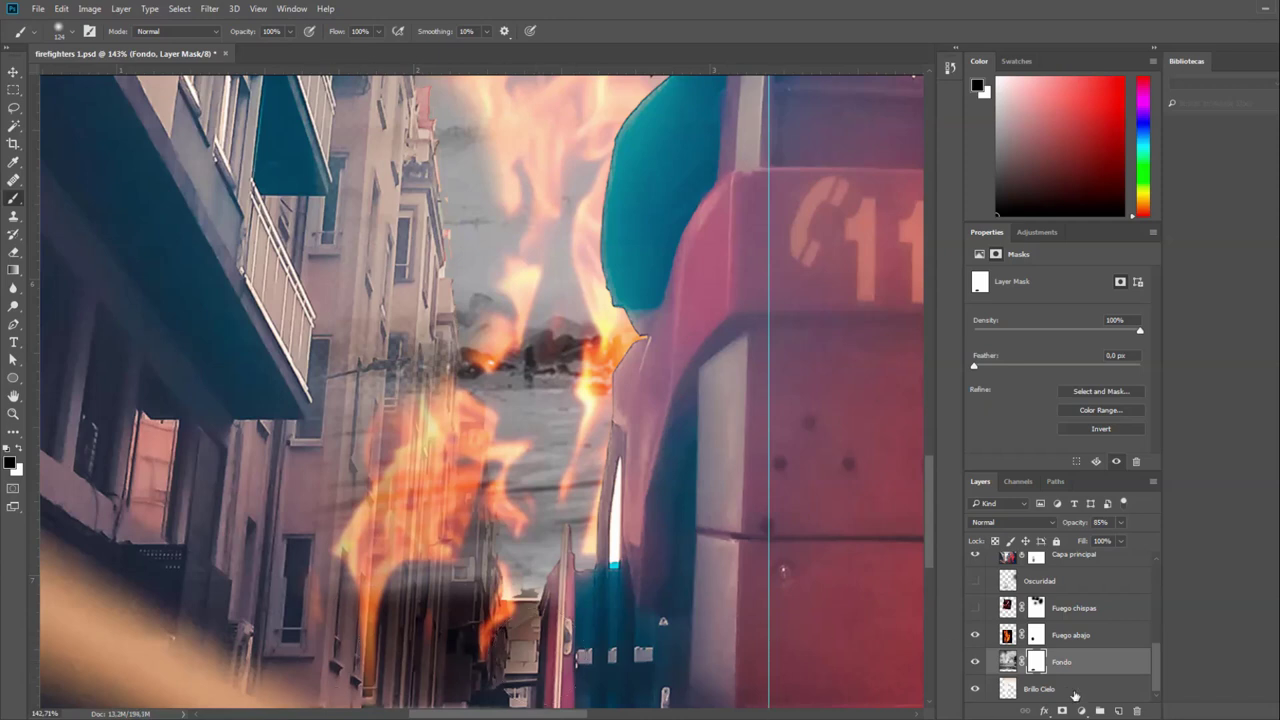
shift+click(1036, 662)
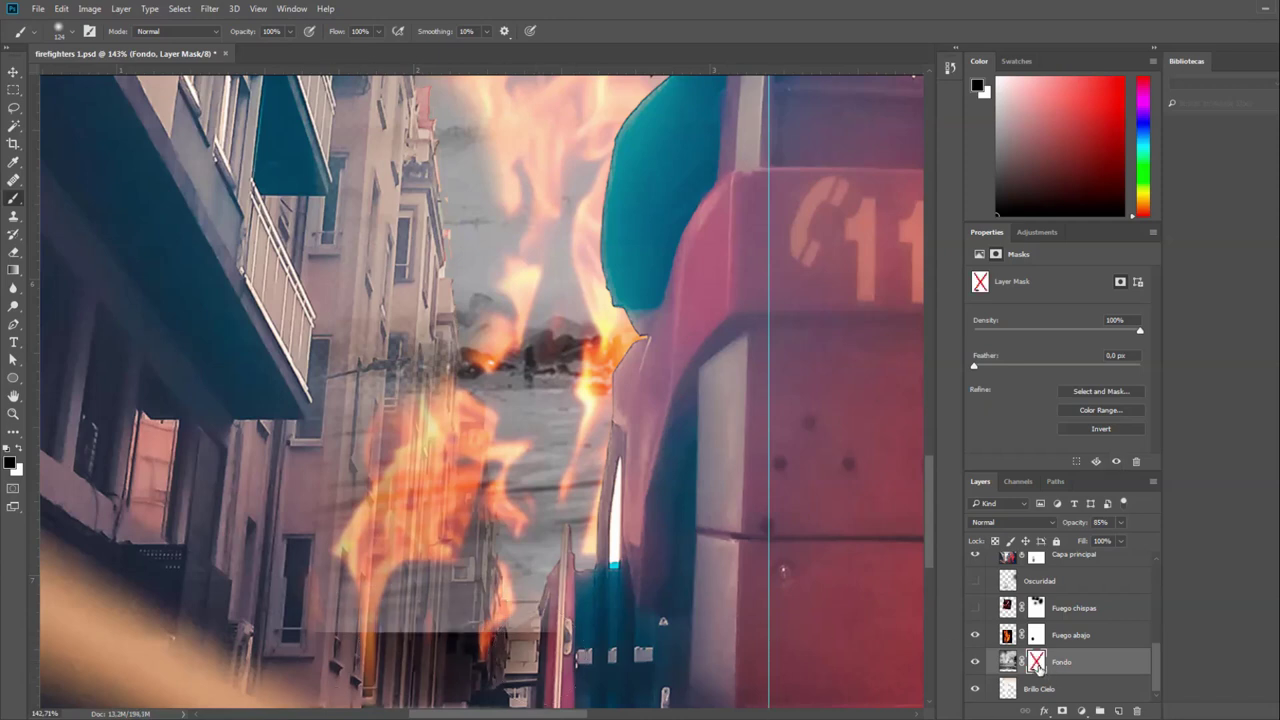
shift+click(1038, 668)
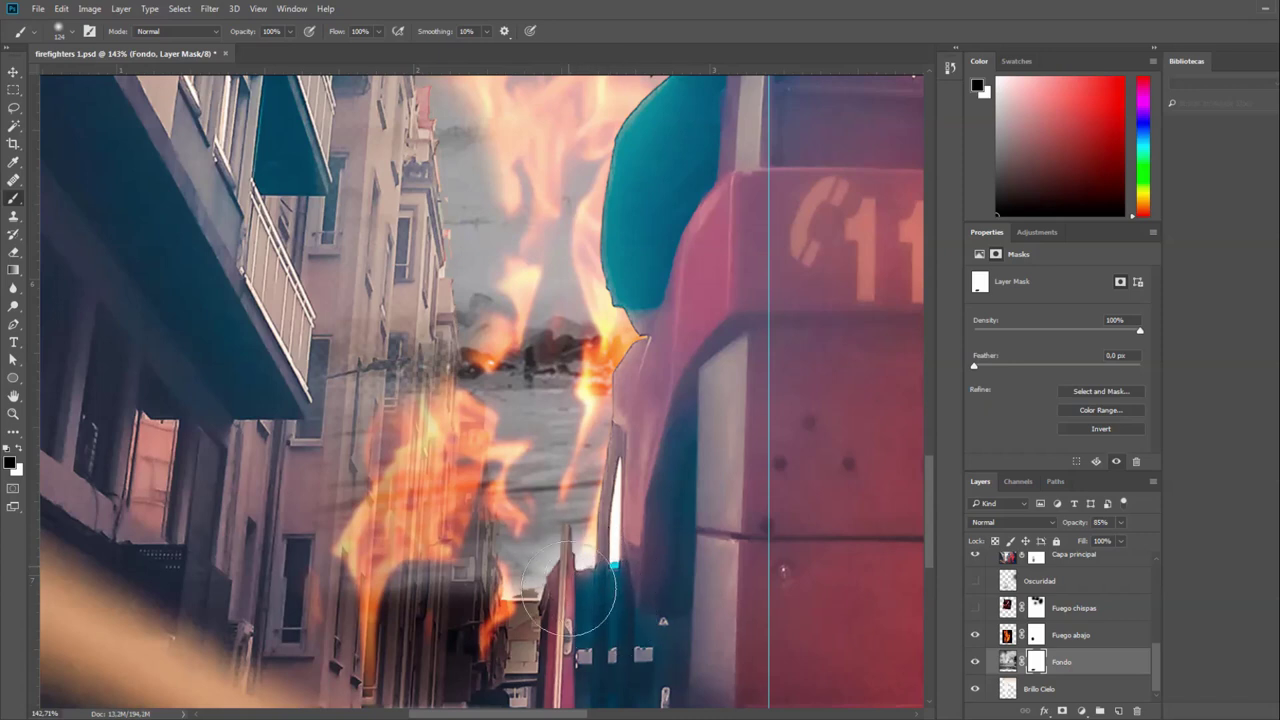
mouse_move(580, 590)
mouse_down()
mouse_move(560, 592)
mouse_move(578, 545)
mouse_move(596, 545)
mouse_up()
key(x)
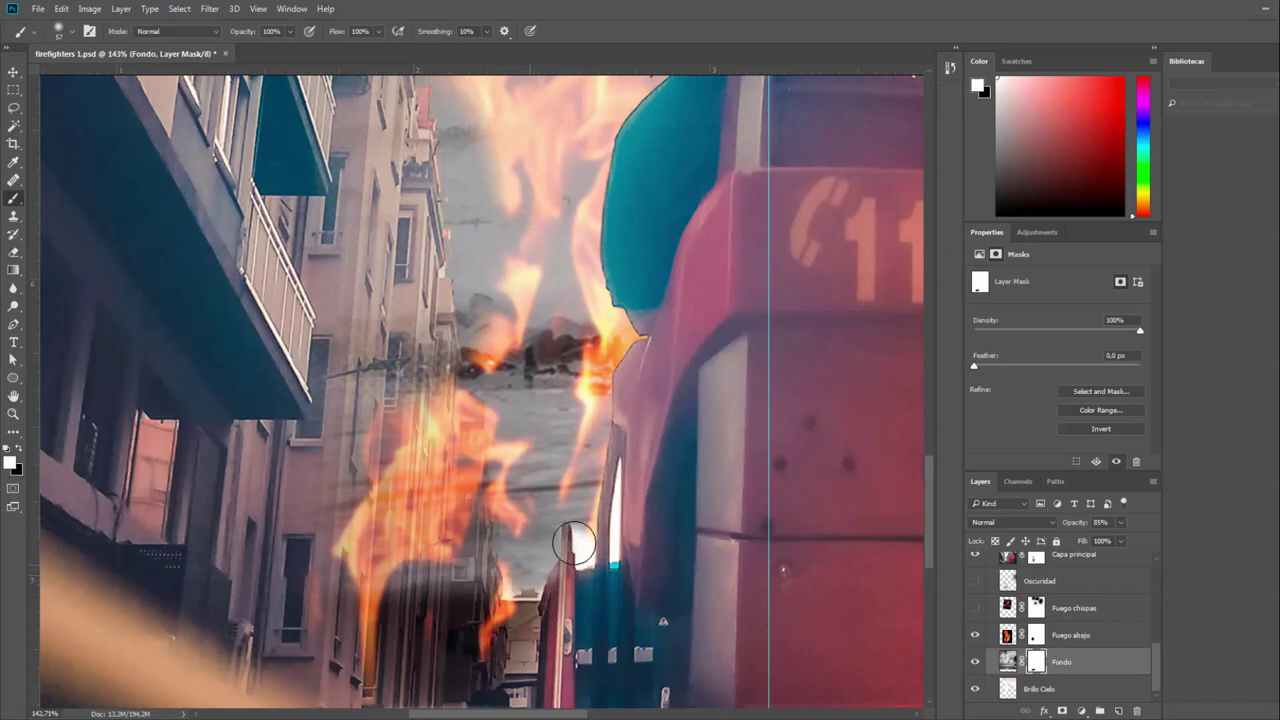
Scroll up the canvas to review the sparks and smoke around the sky and ladder platform.
scroll(603, 620, down, 3)
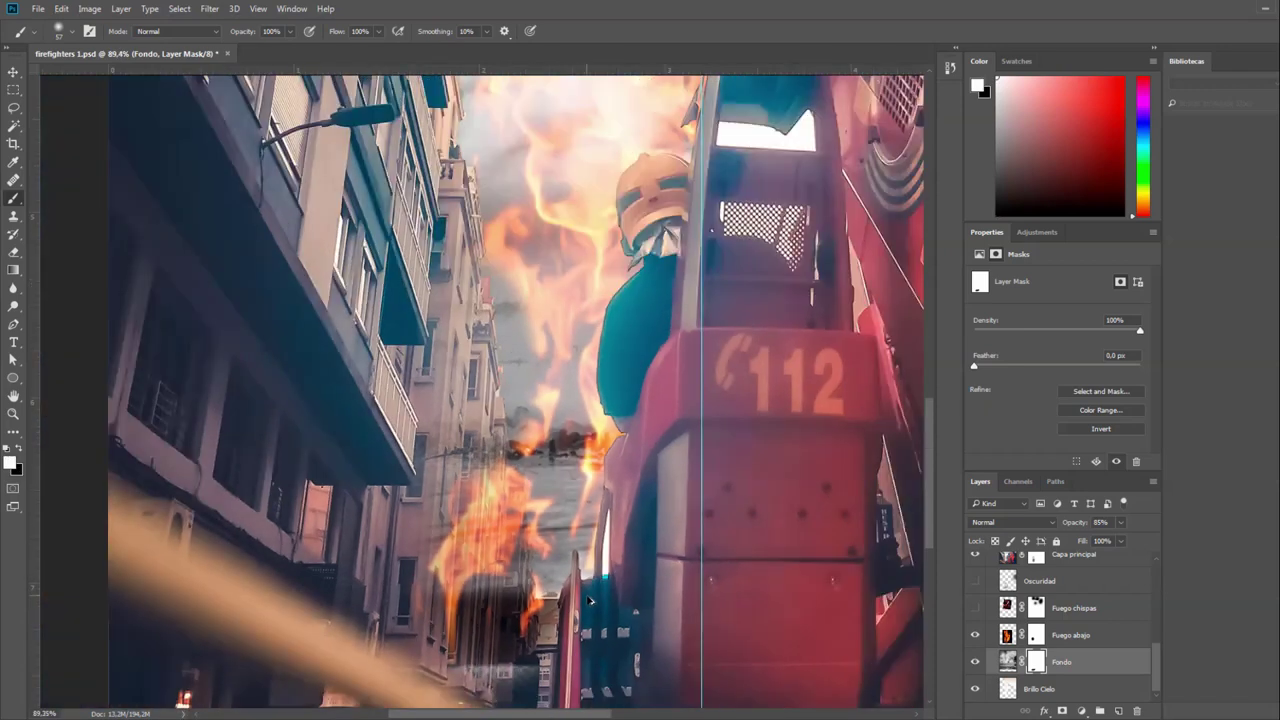
scroll(567, 620, up, 1)
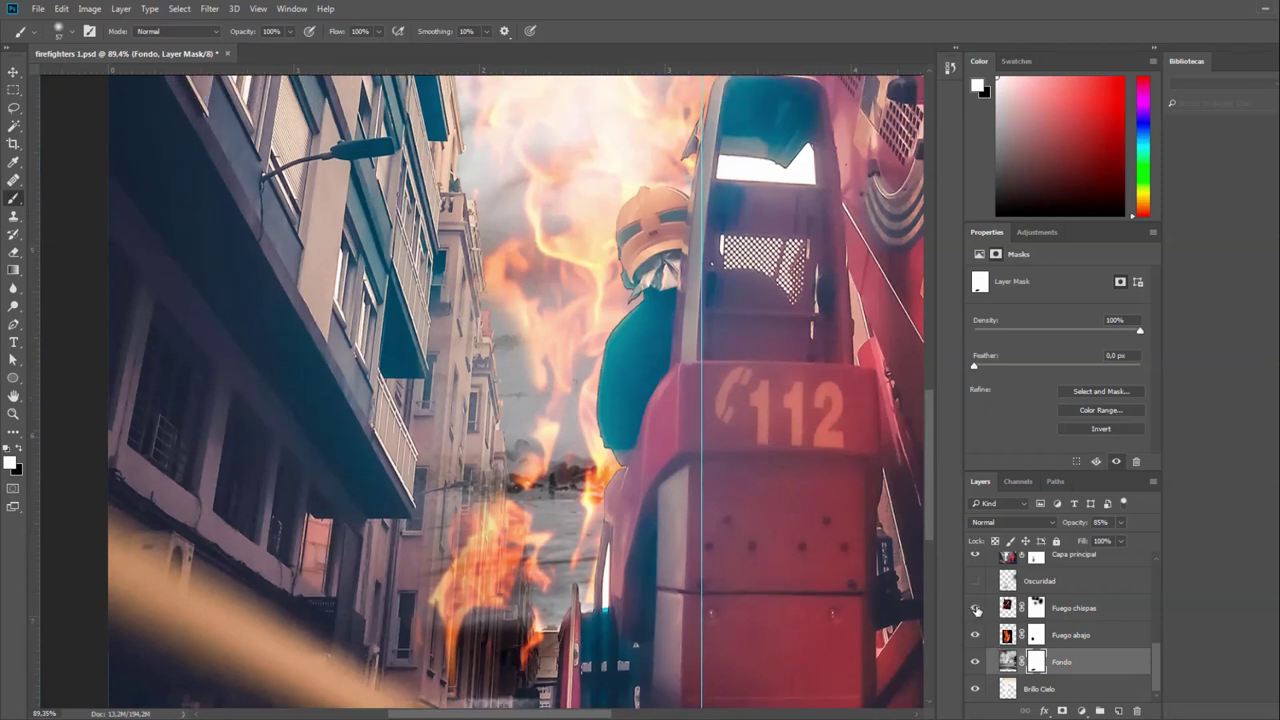
scroll(621, 489, up, 5)
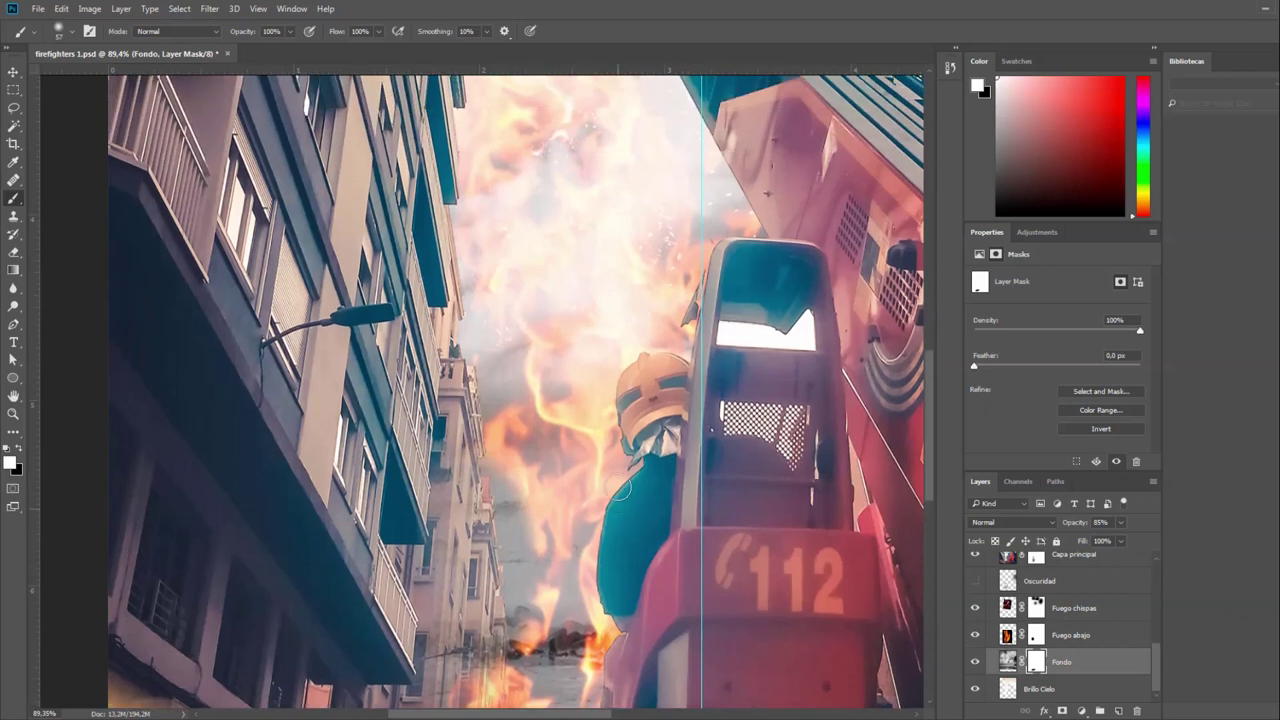
scroll(622, 487, up, 2)
scroll(620, 487, up, 3)
scroll(619, 486, up, 3)
scroll(617, 486, up, 3)
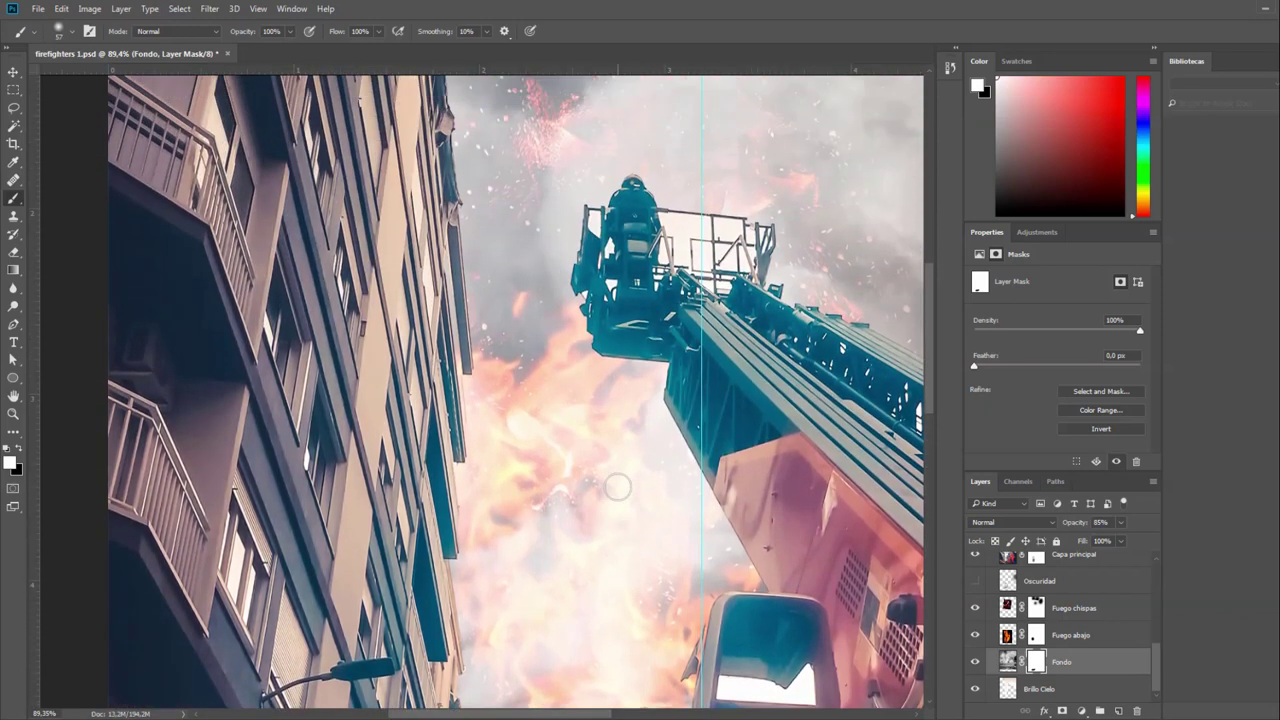
scroll(617, 487, up, 3)
scroll(620, 488, up, 4)
scroll(625, 488, up, 3)
scroll(630, 489, up, 1)
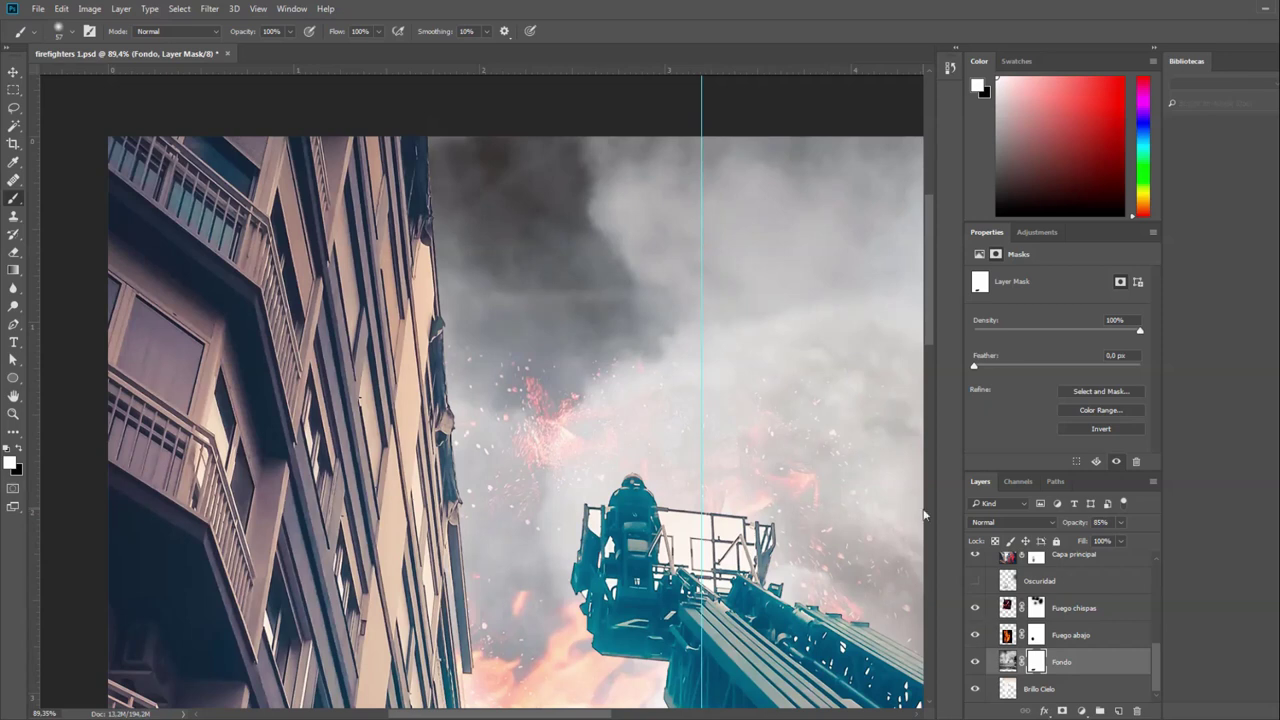
Solo the Fuego chispas layer and toggle its mask off and back on to compare.
alt+click(976, 610)
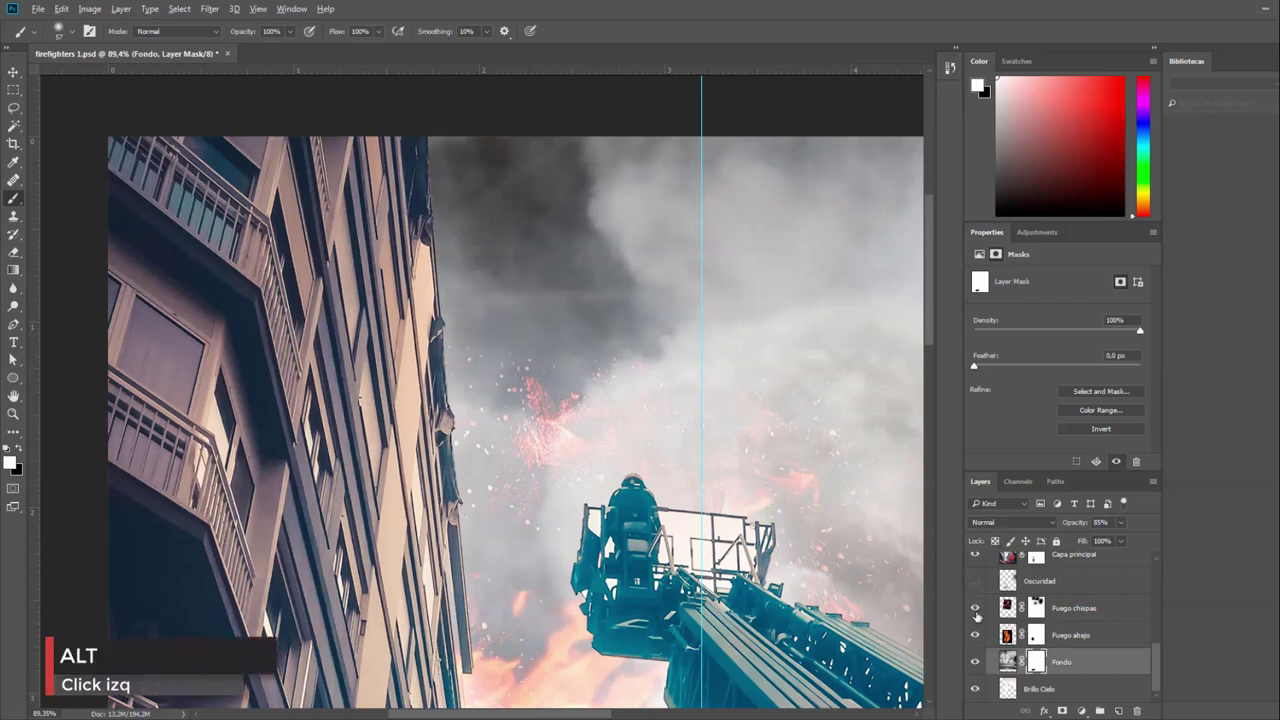
scroll(798, 571, down, 3)
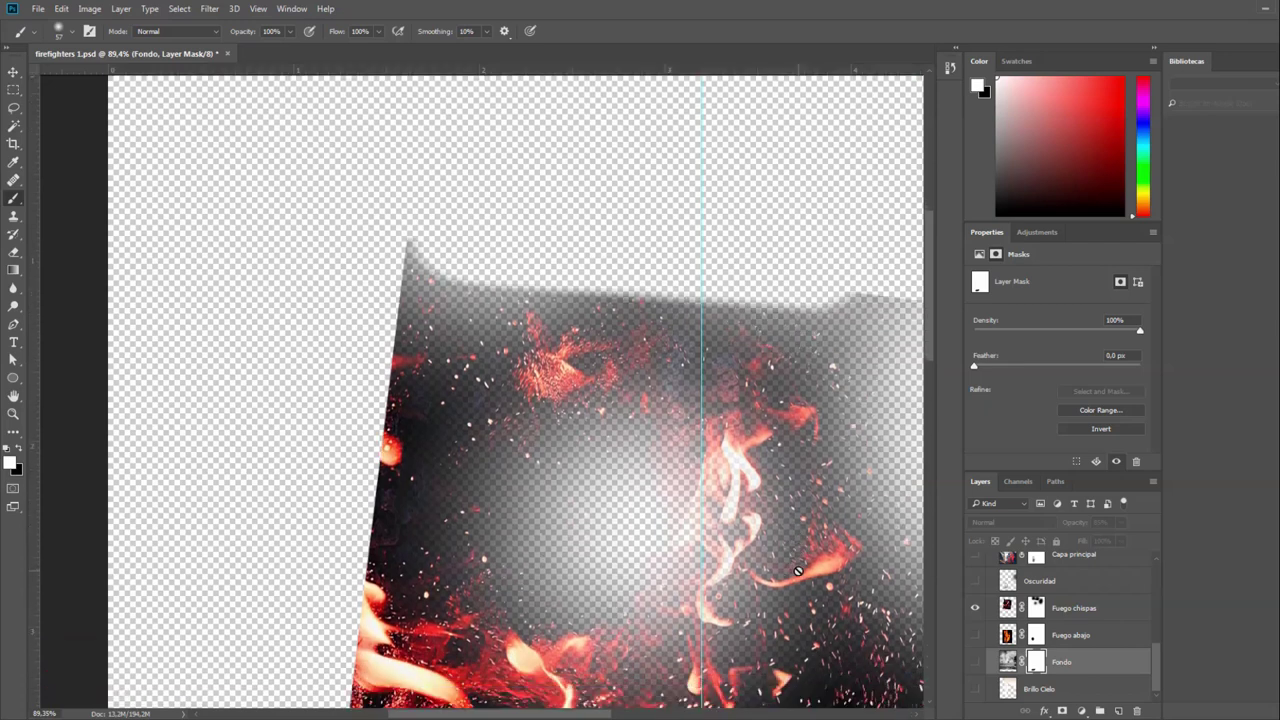
scroll(776, 436, down, 3)
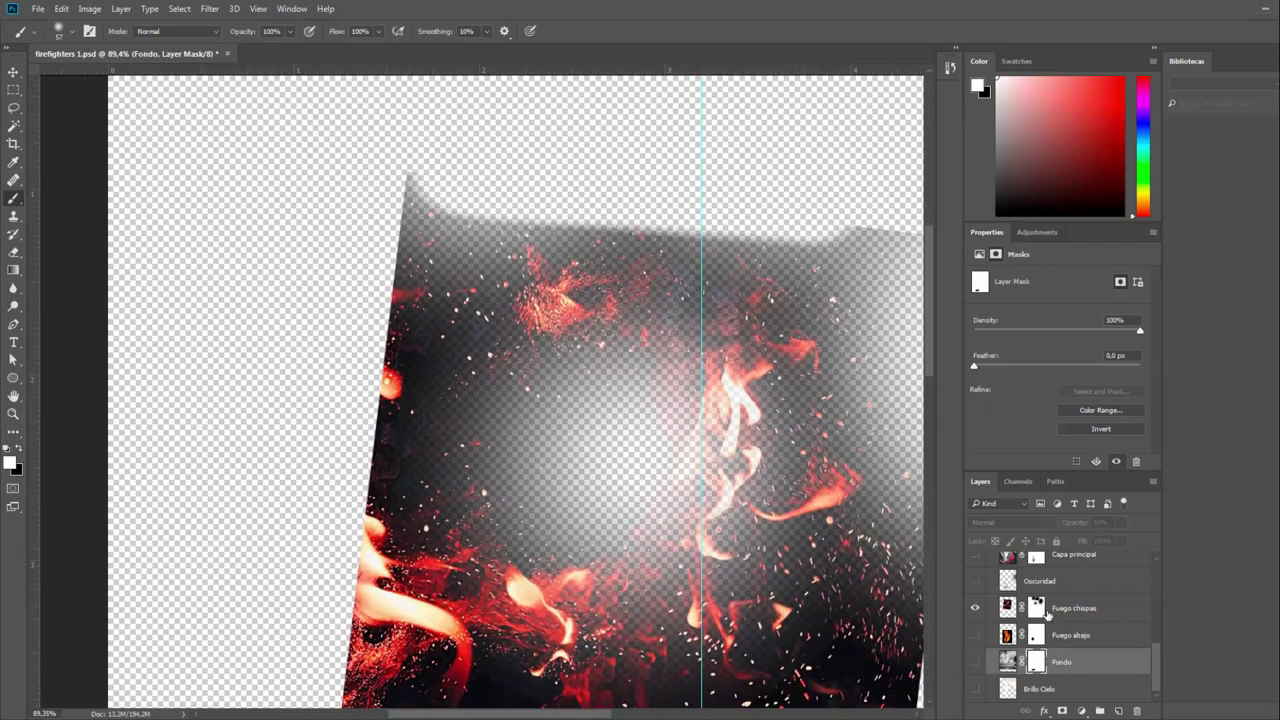
shift+click(1036, 607)
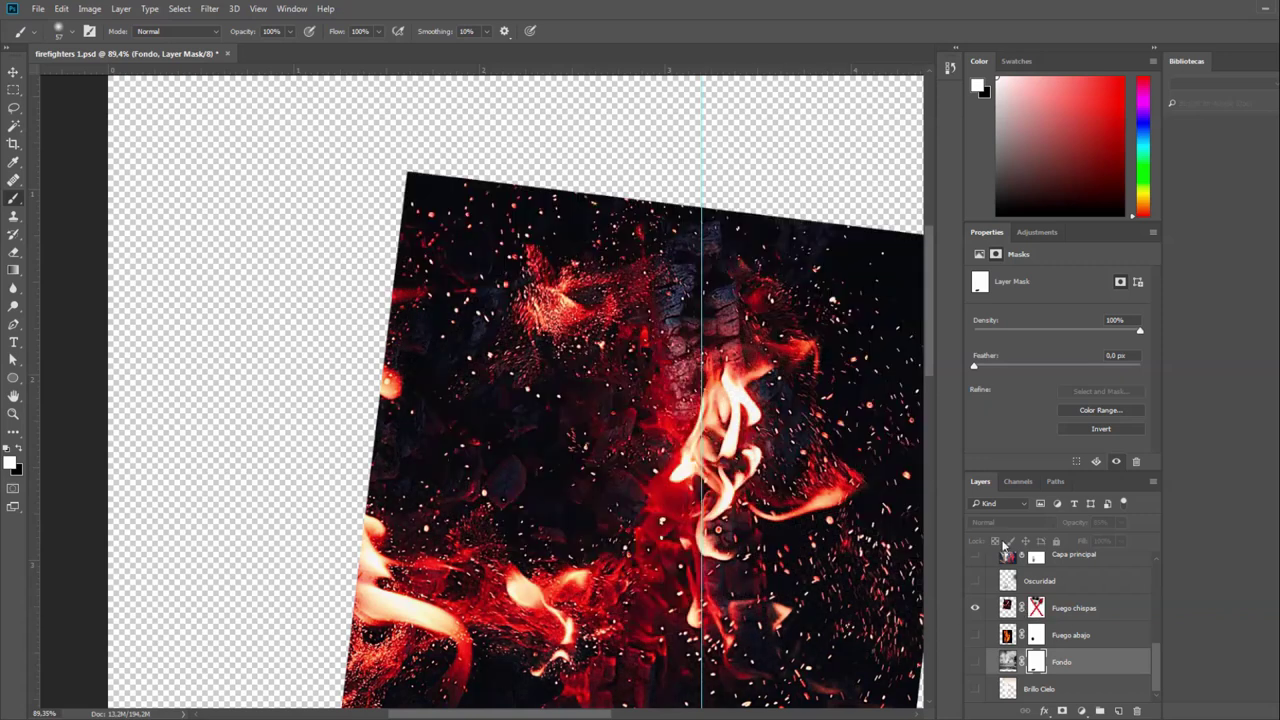
scroll(930, 515, down, 1)
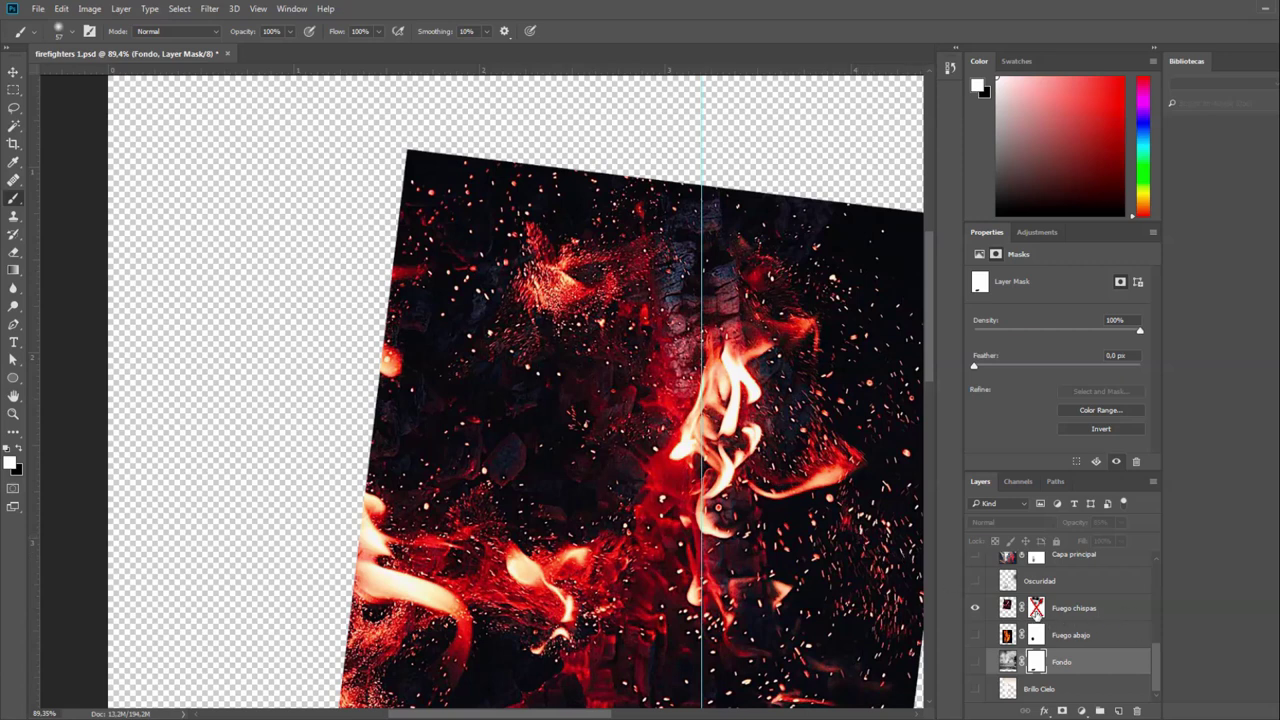
shift+click(1037, 610)
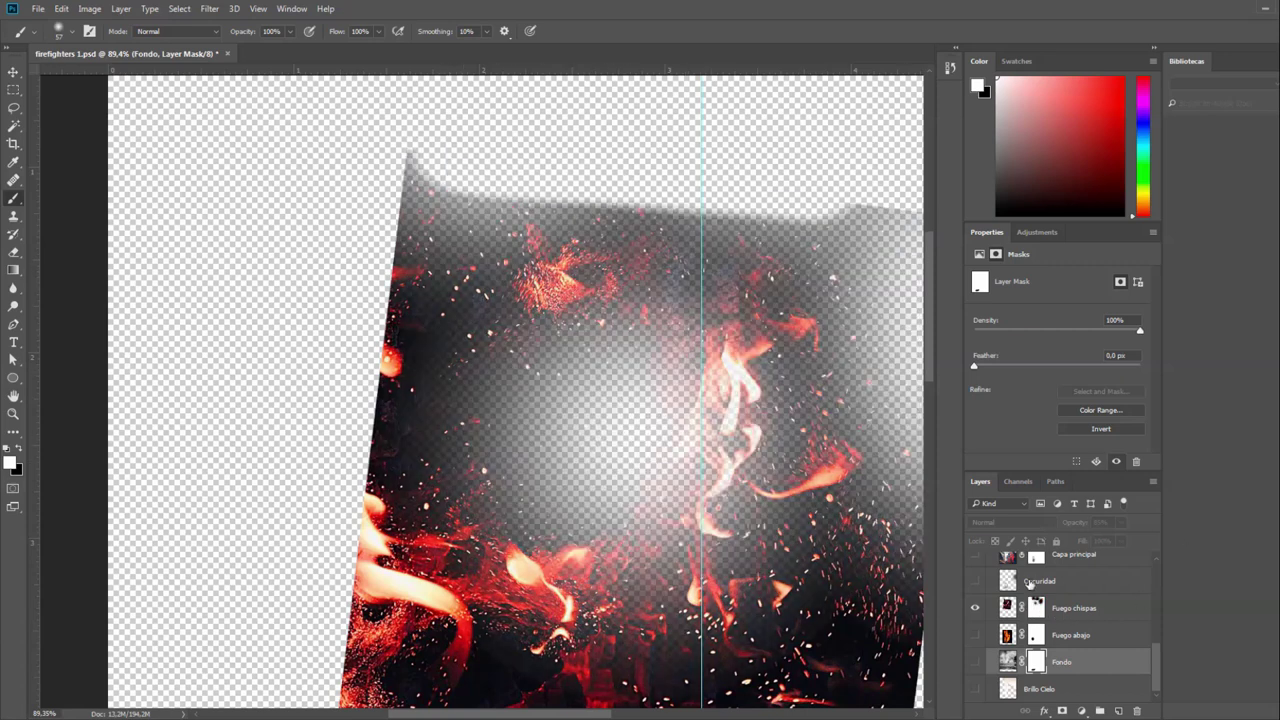
Select Fuego chispas, try Linear Dodge (Add) blending, then return it to Screen.
click(1125, 610)
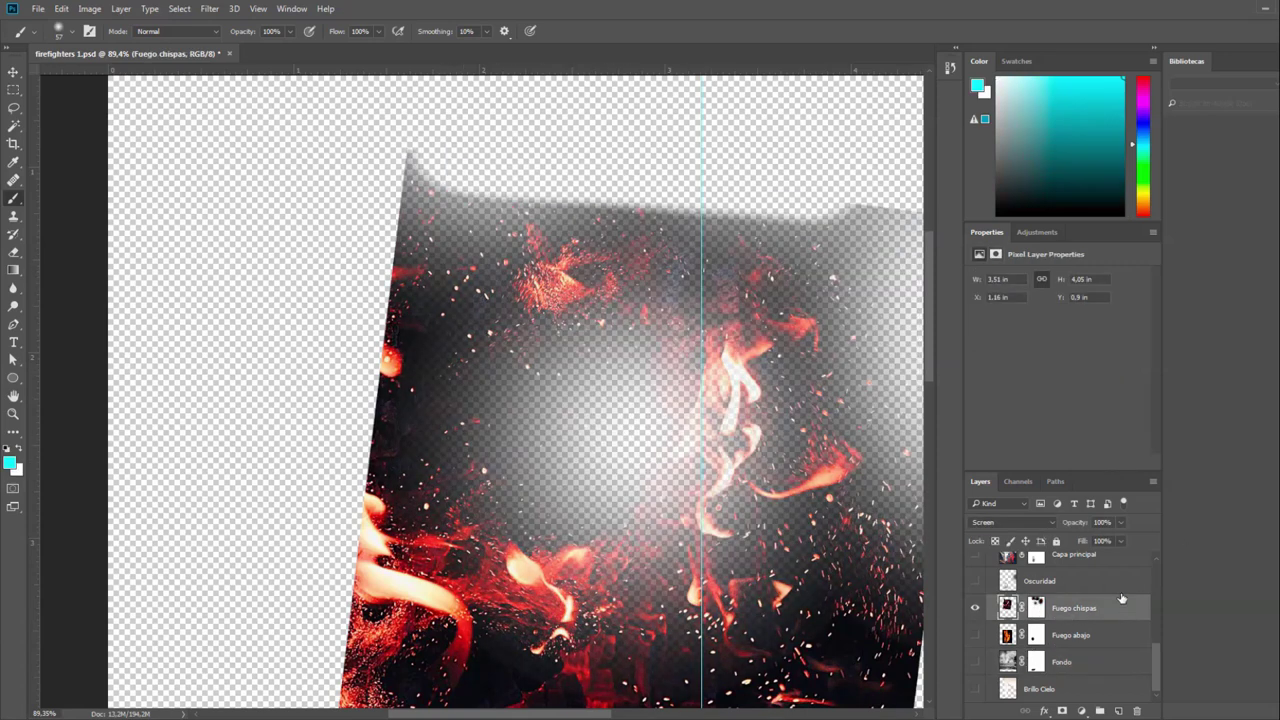
click(1009, 522)
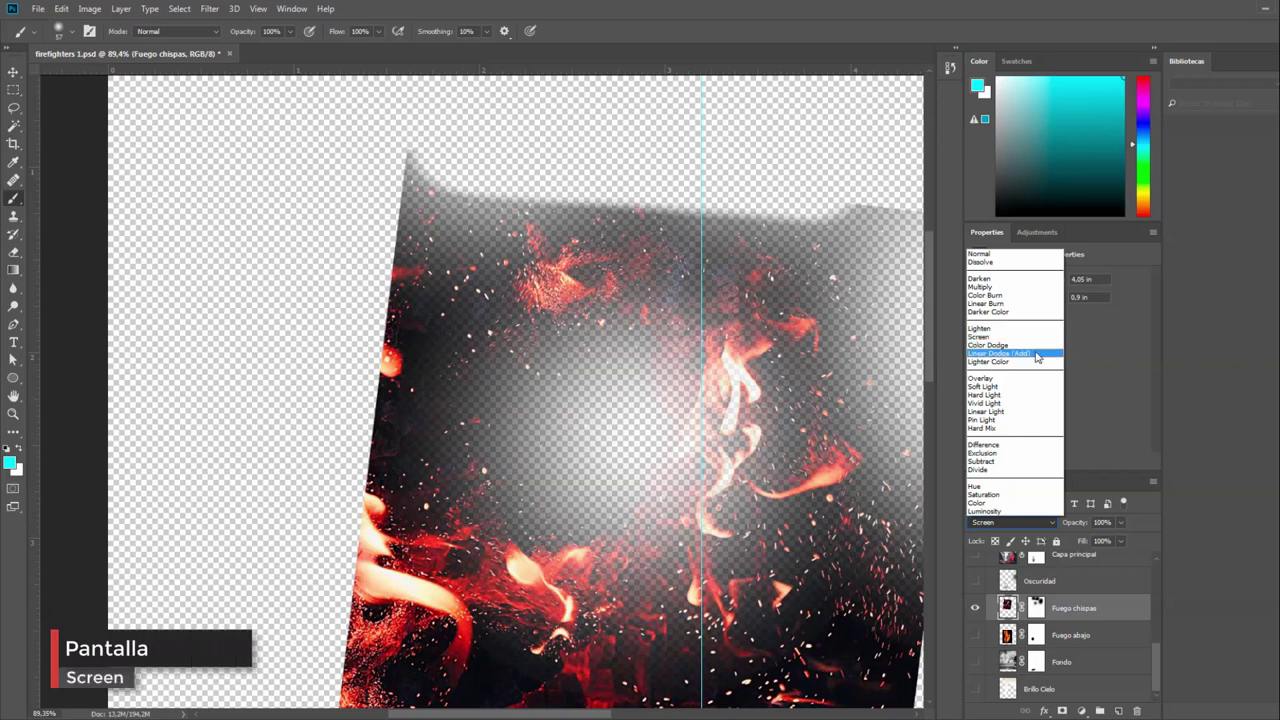
click(1020, 353)
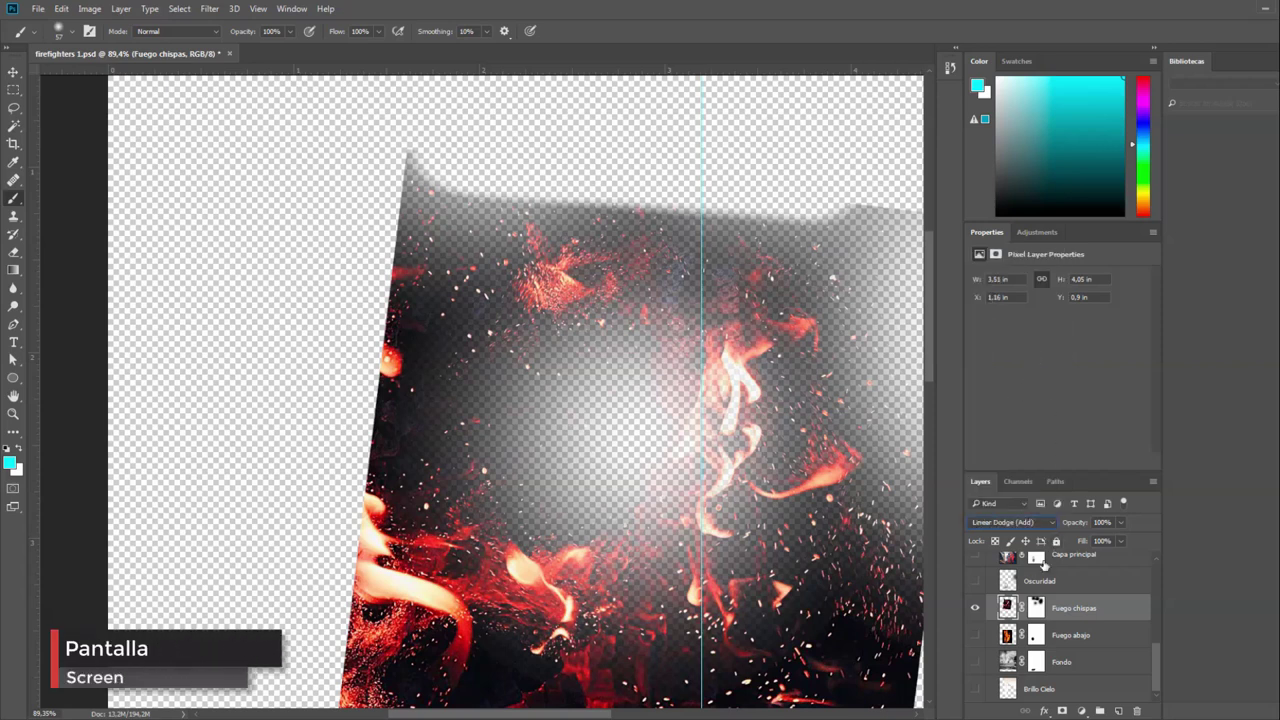
scroll(1044, 566, up, 1)
scroll(1044, 566, down, 1)
click(1010, 522)
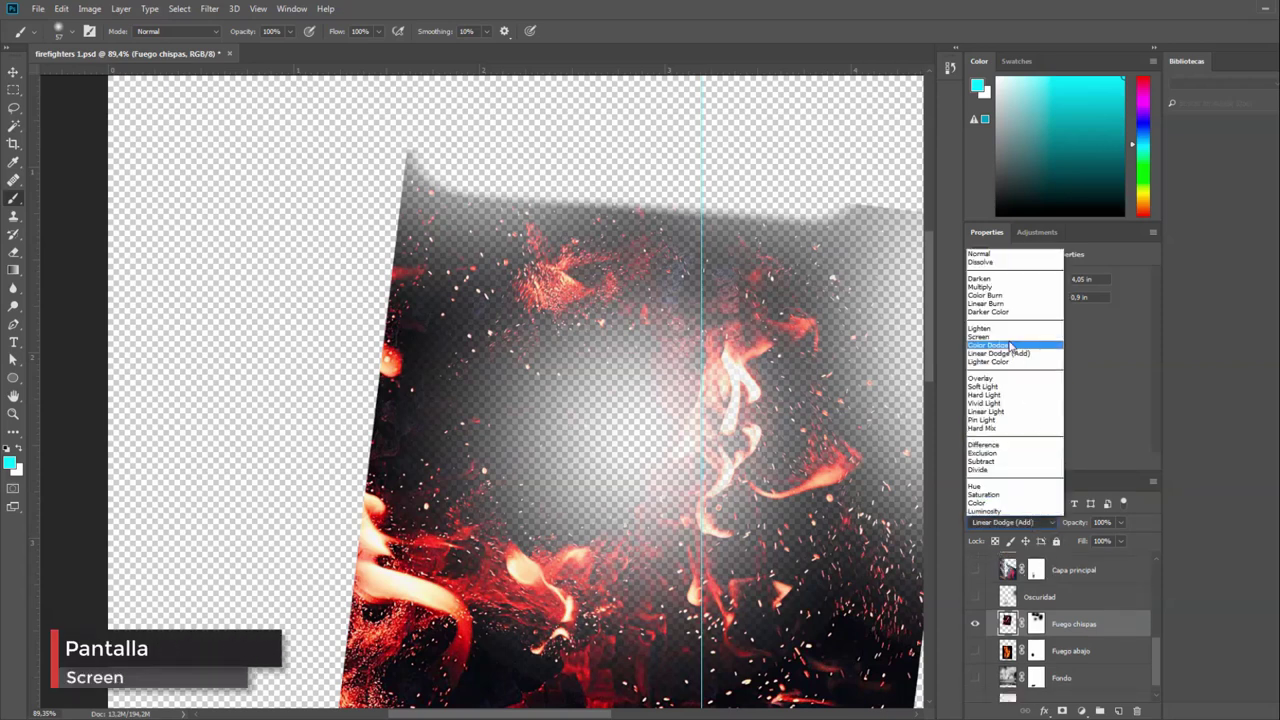
click(1010, 338)
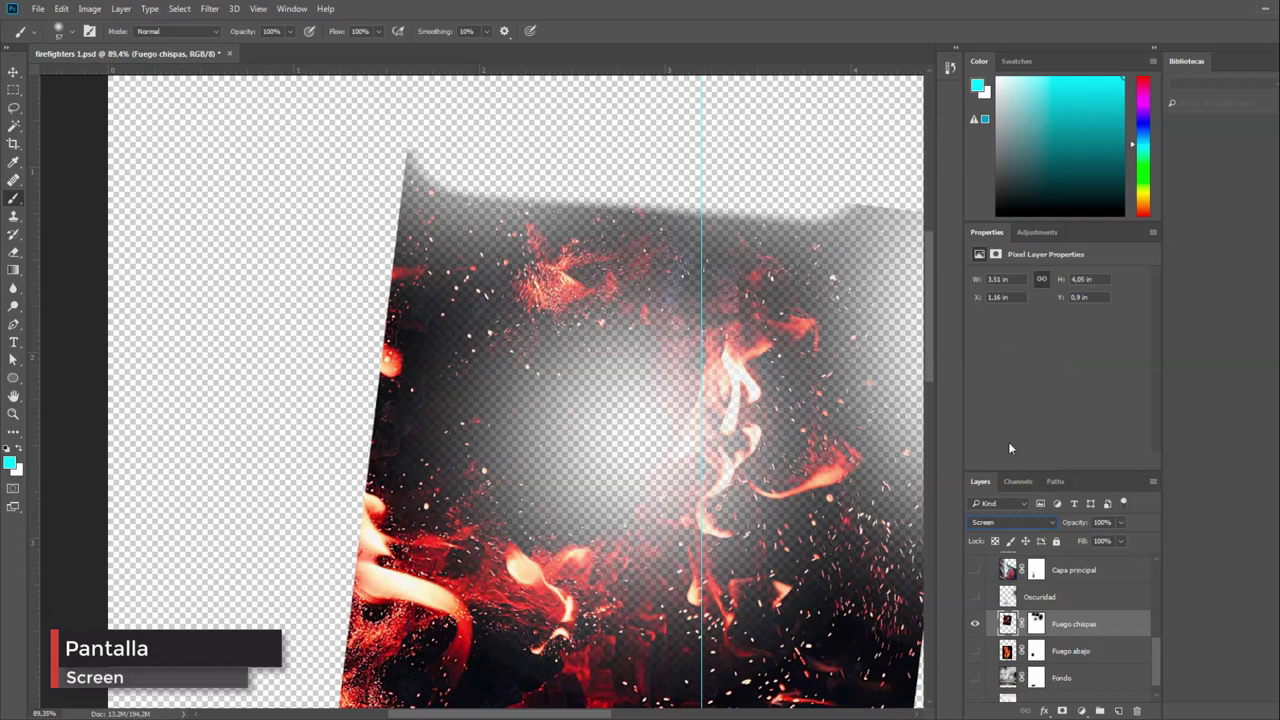
With all layers visible again, compare Linear Dodge (Add) and settle on Screen for the sparks.
alt+click(975, 624)
click(1027, 520)
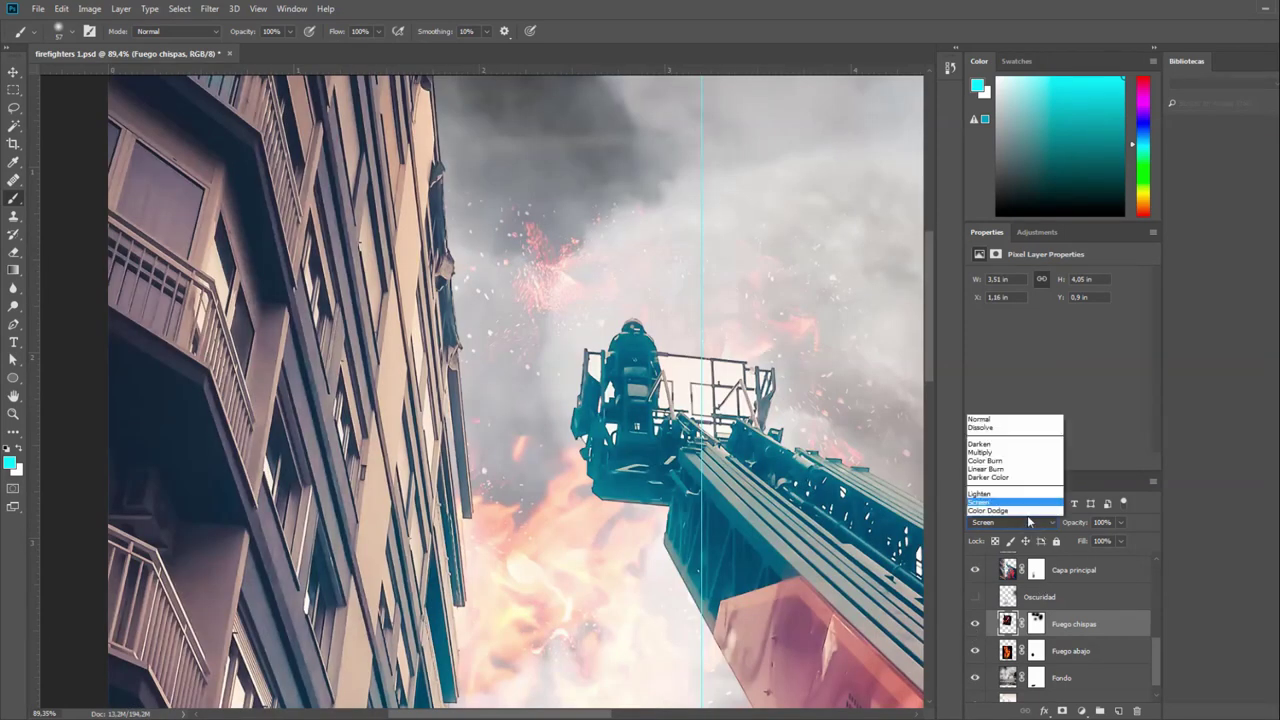
click(1024, 350)
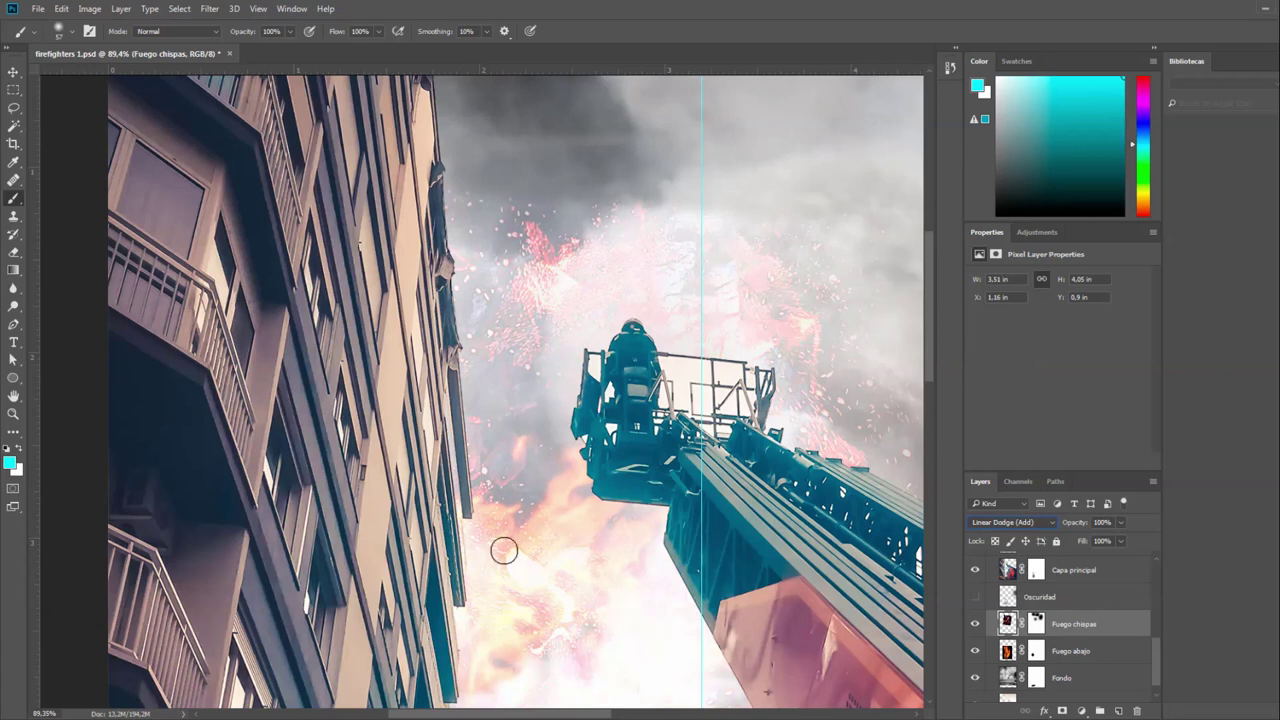
click(988, 522)
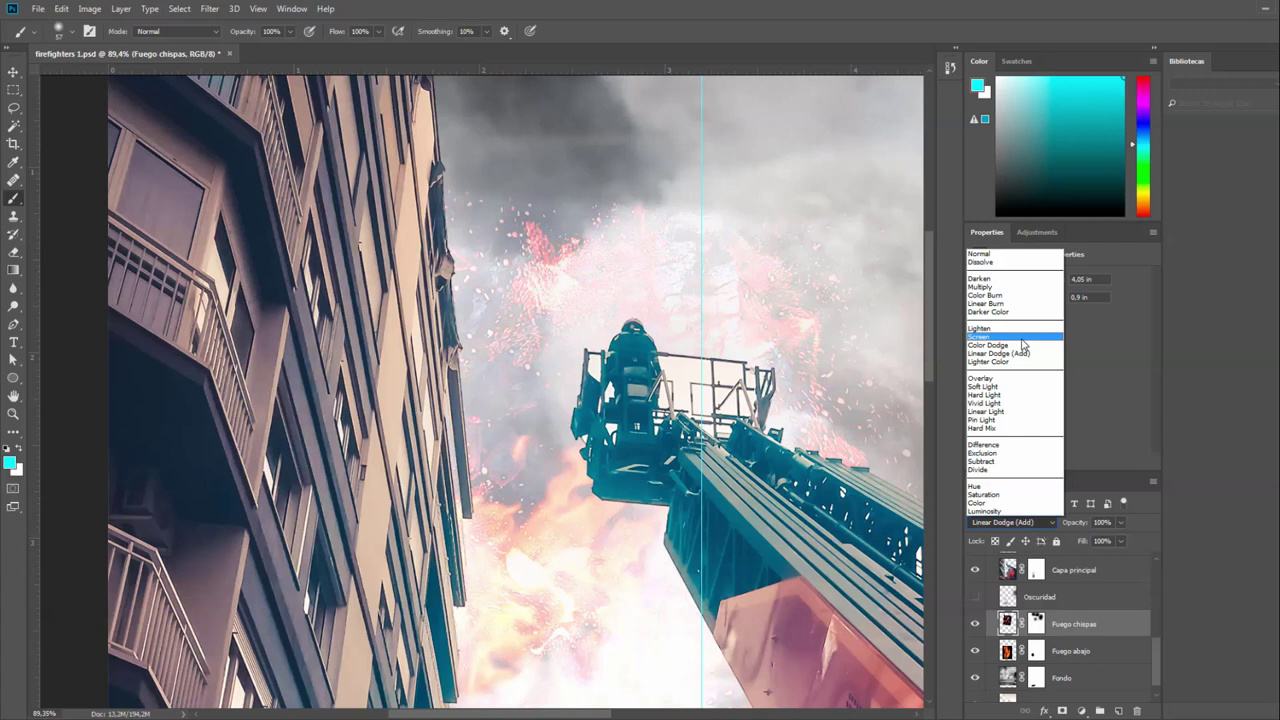
click(1020, 337)
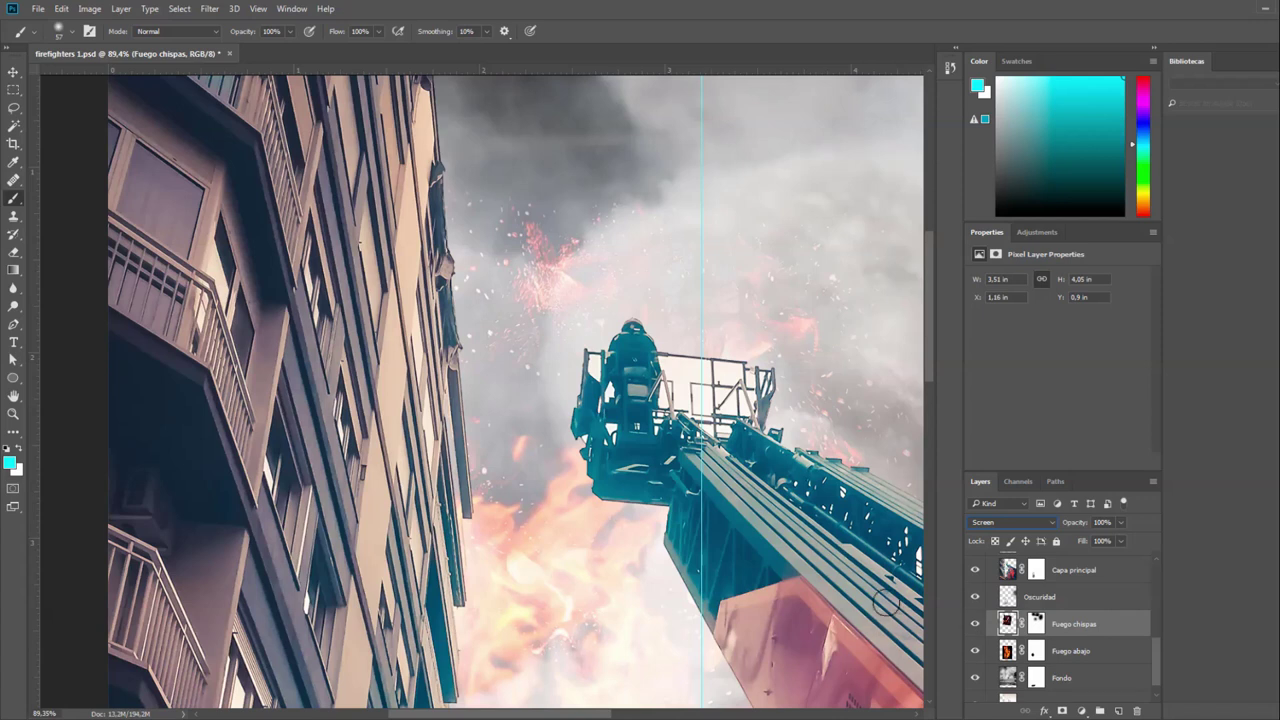
Zoom out to about 34.7% to see the whole composite and paint out more of the sparks mask.
scroll(810, 597, down, 3)
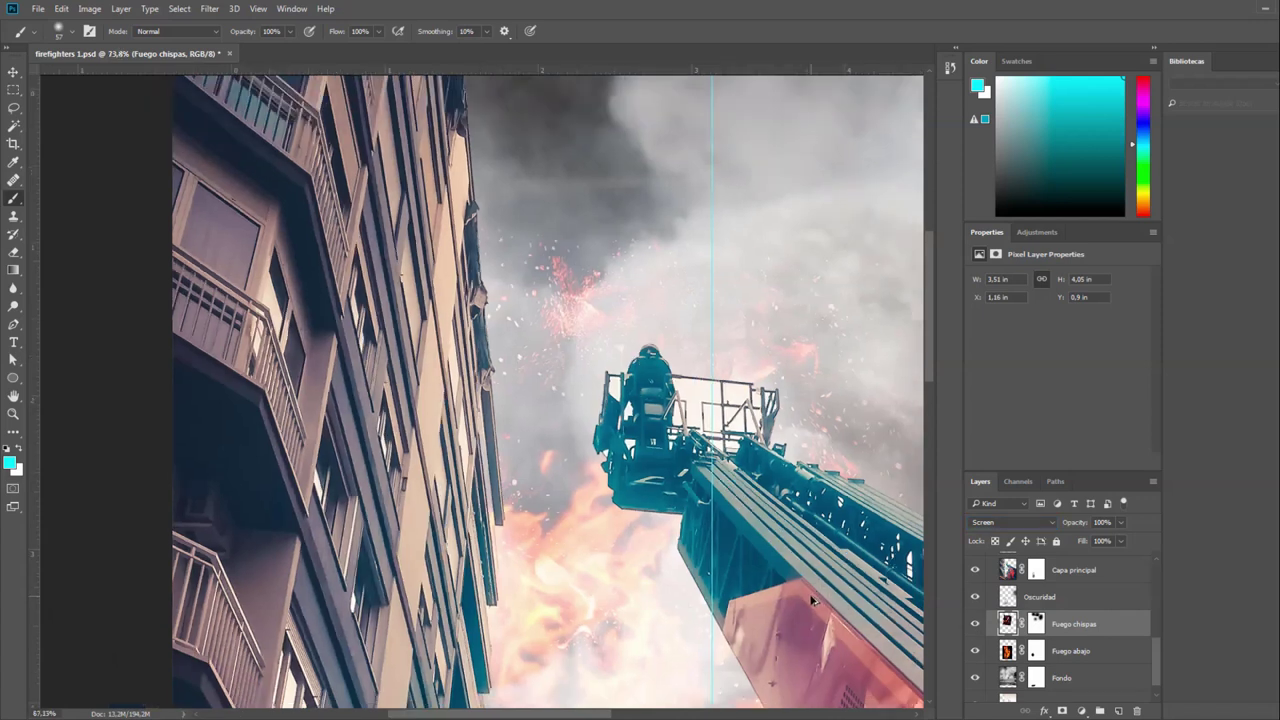
scroll(815, 530, down, 2)
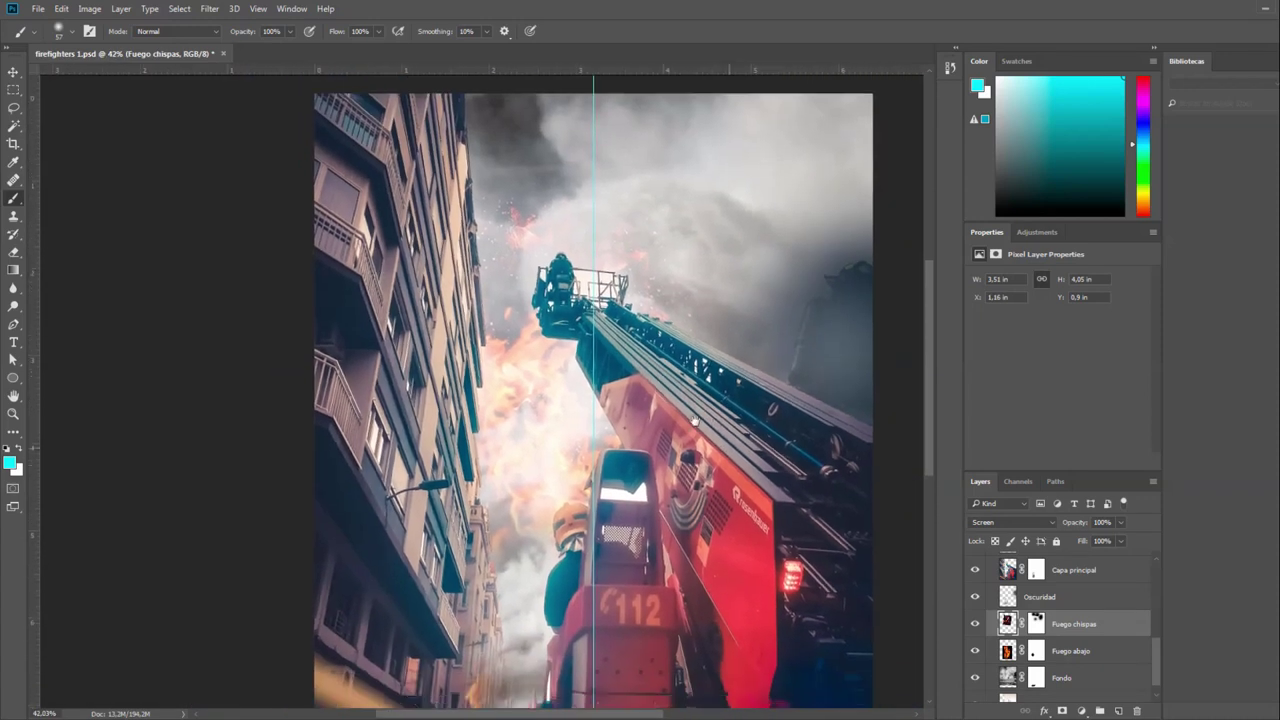
scroll(830, 630, down, 2)
scroll(810, 562, down, 1)
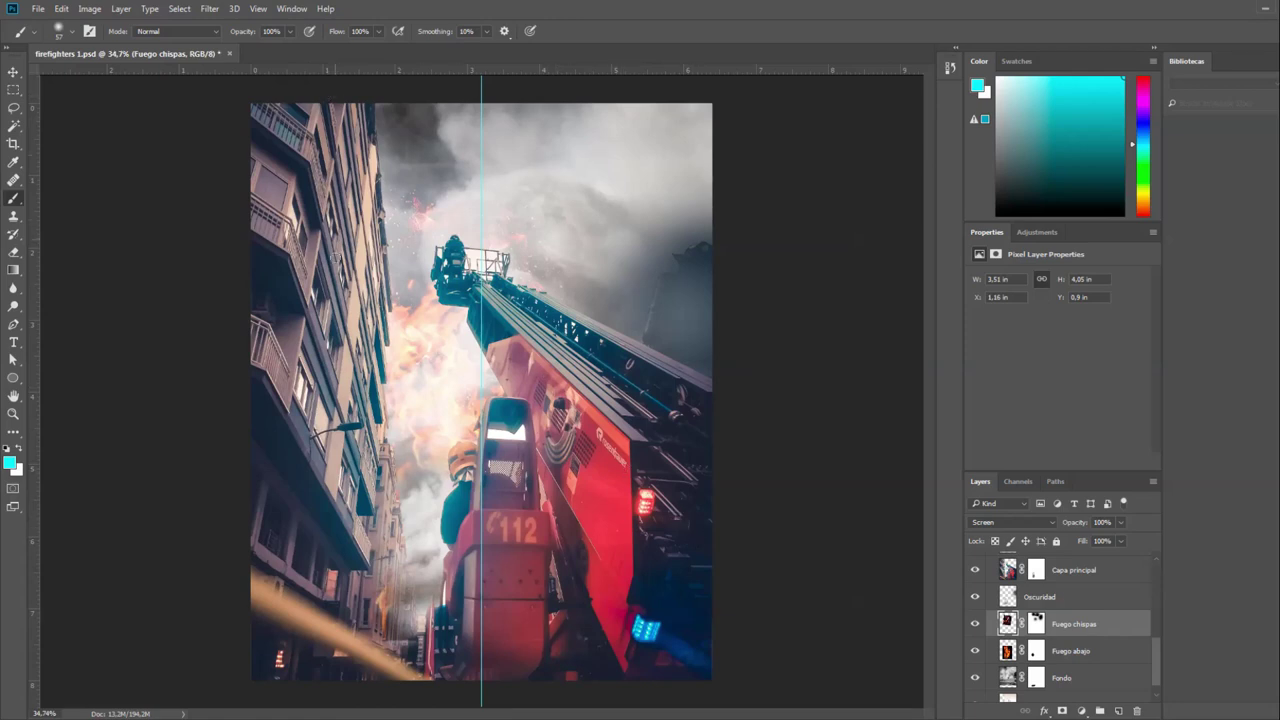
drag(316, 197, 398, 512)
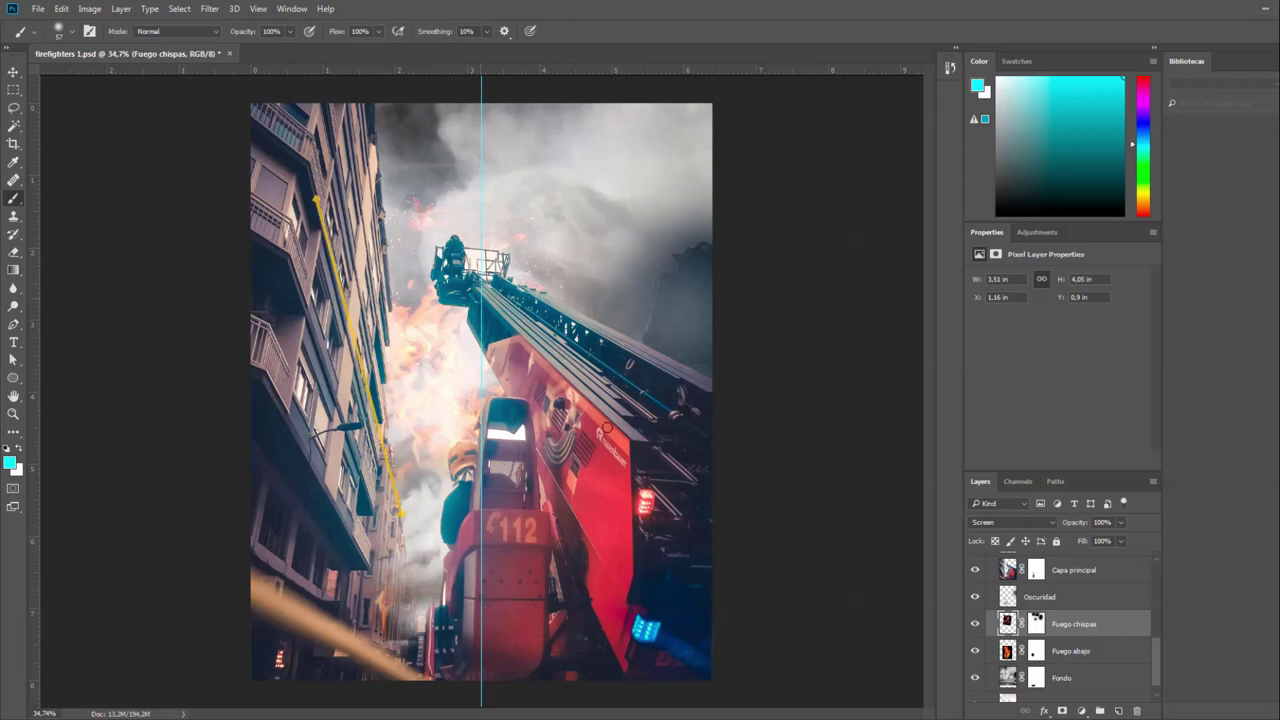
drag(470, 283, 604, 515)
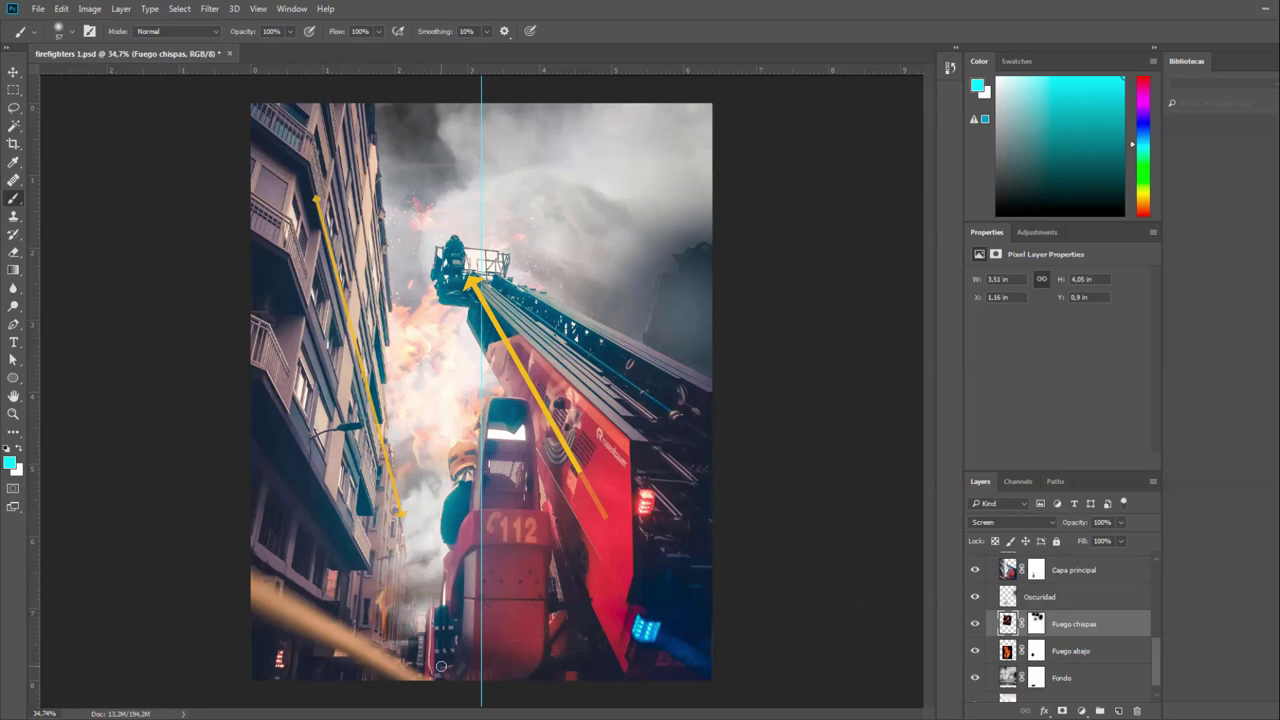
drag(441, 666, 441, 310)
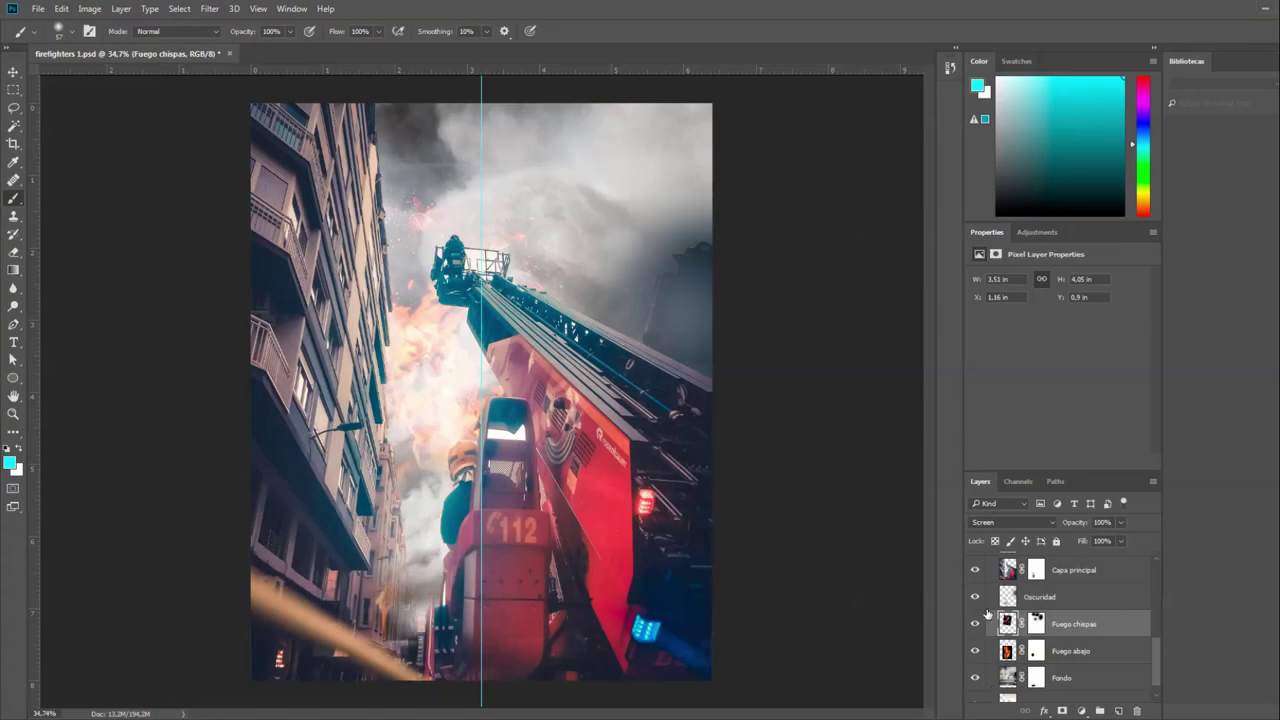
Compare with Oscuridad hidden, then sample a dark blue-grey from the truck as brush colour.
click(975, 596)
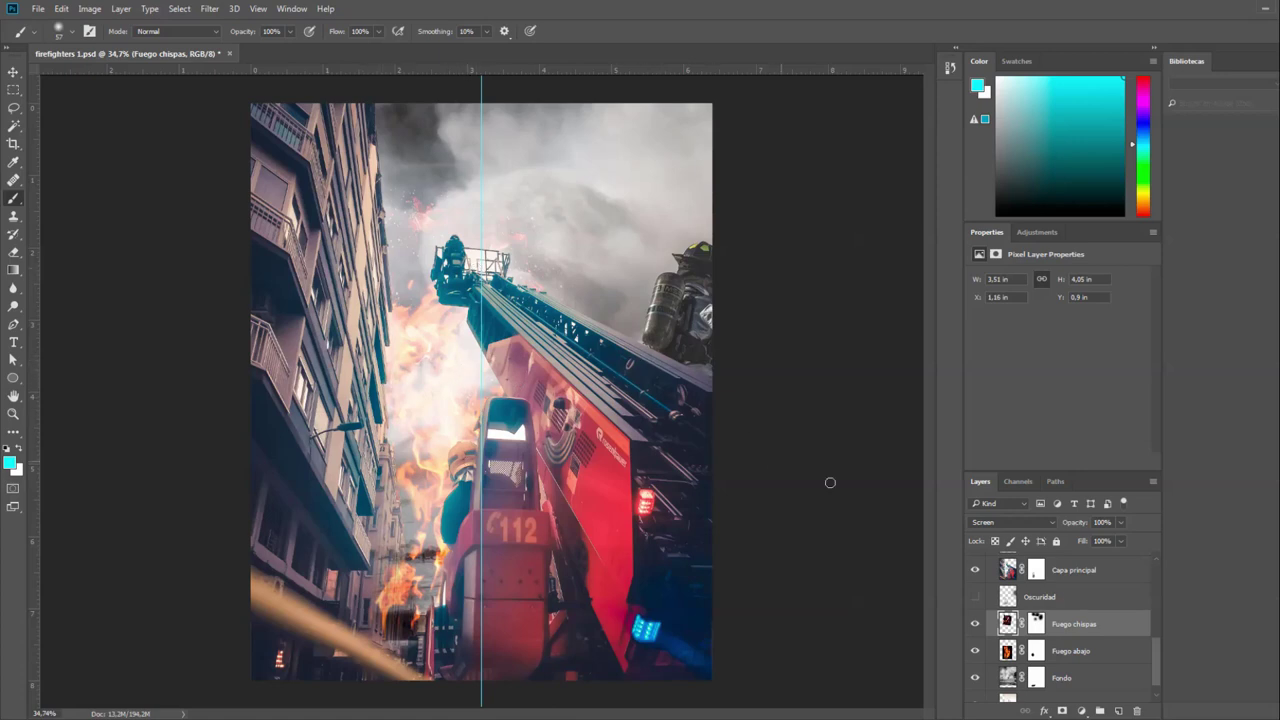
click(976, 598)
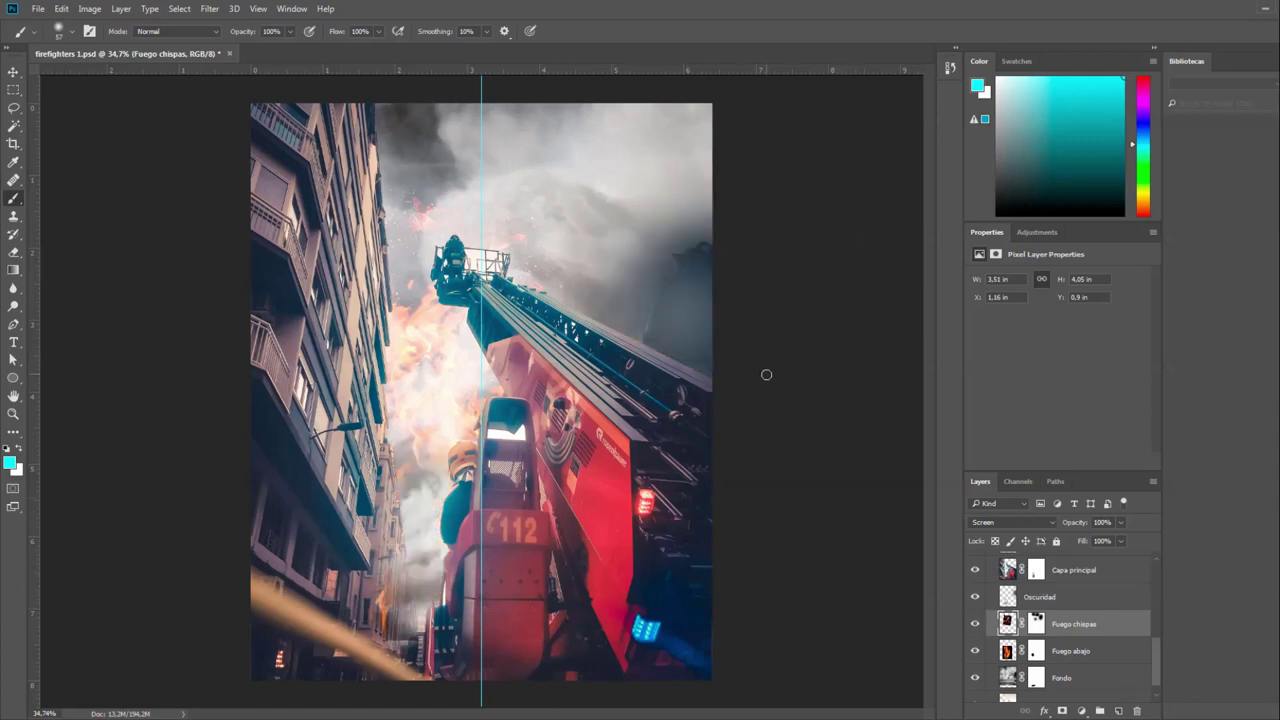
key(b)
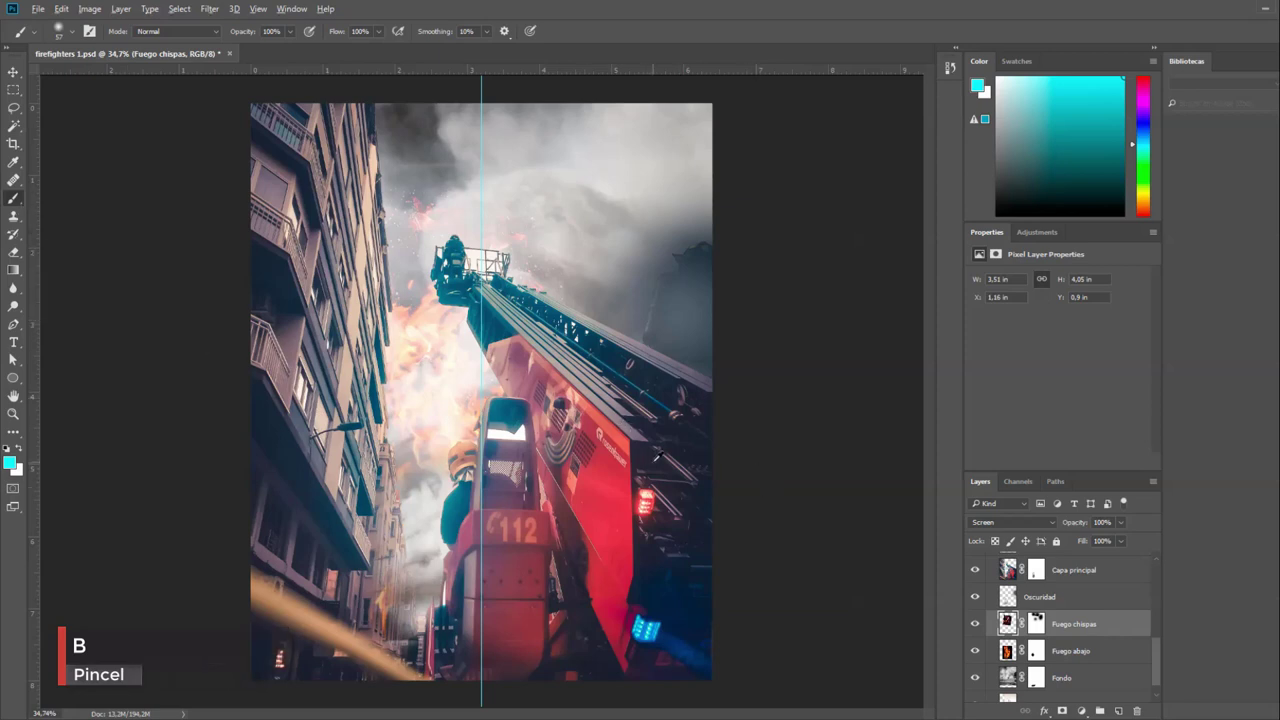
alt+click(655, 455)
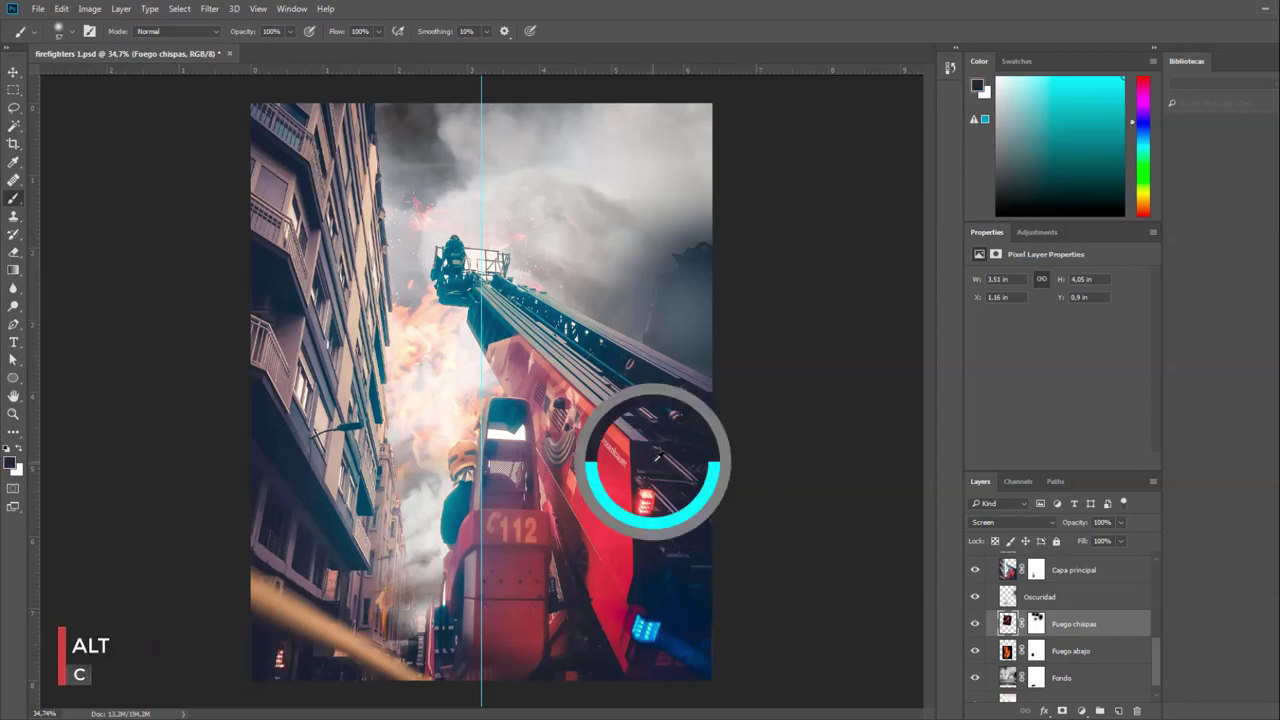
drag(657, 455, 668, 432)
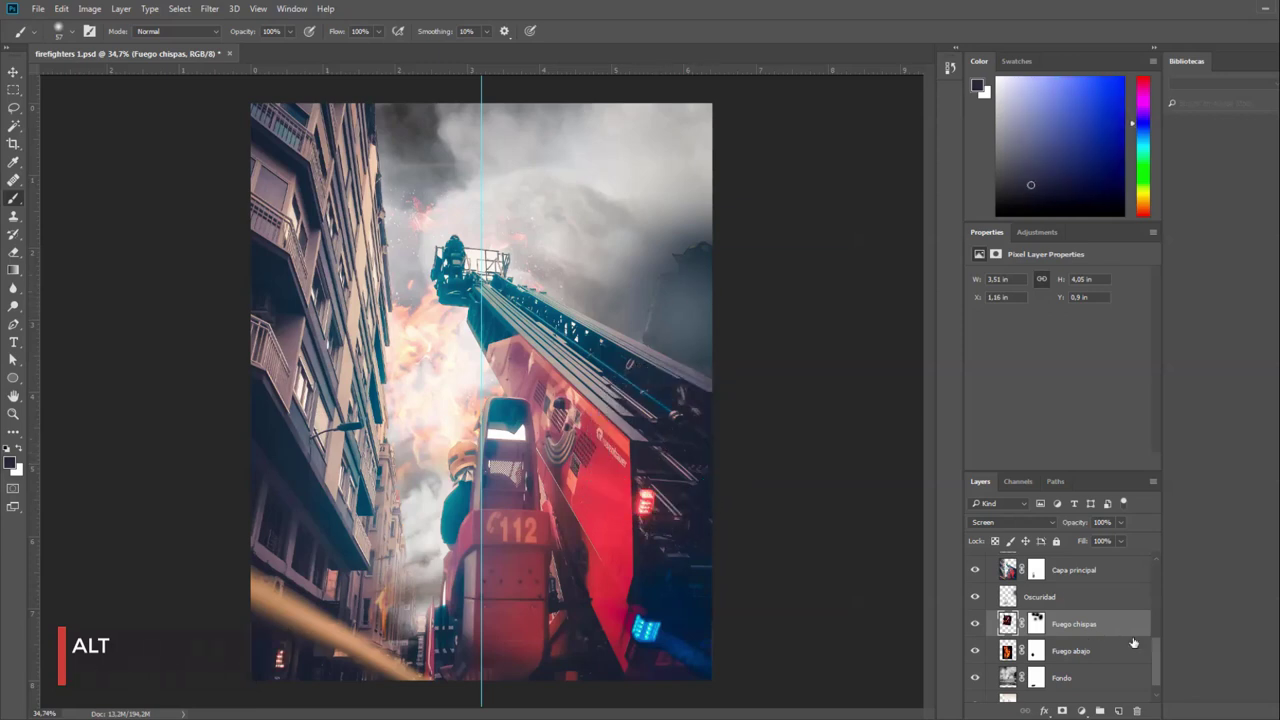
click(1082, 599)
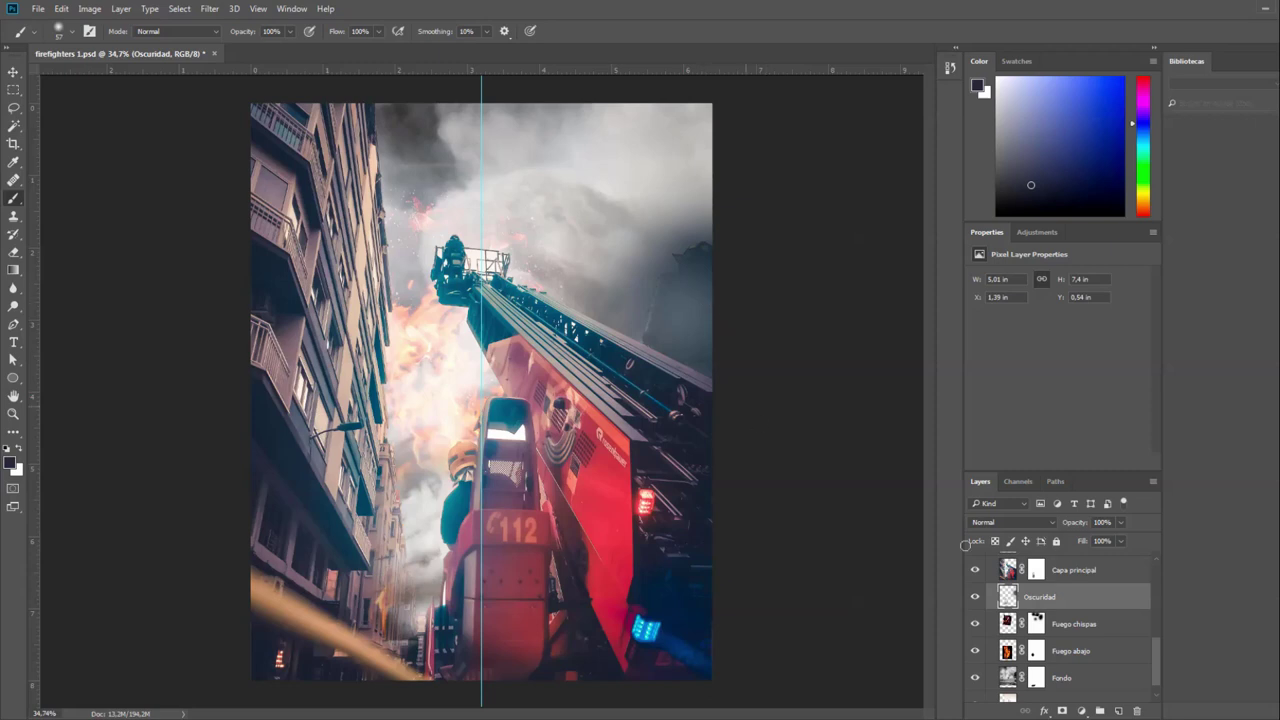
click(1052, 524)
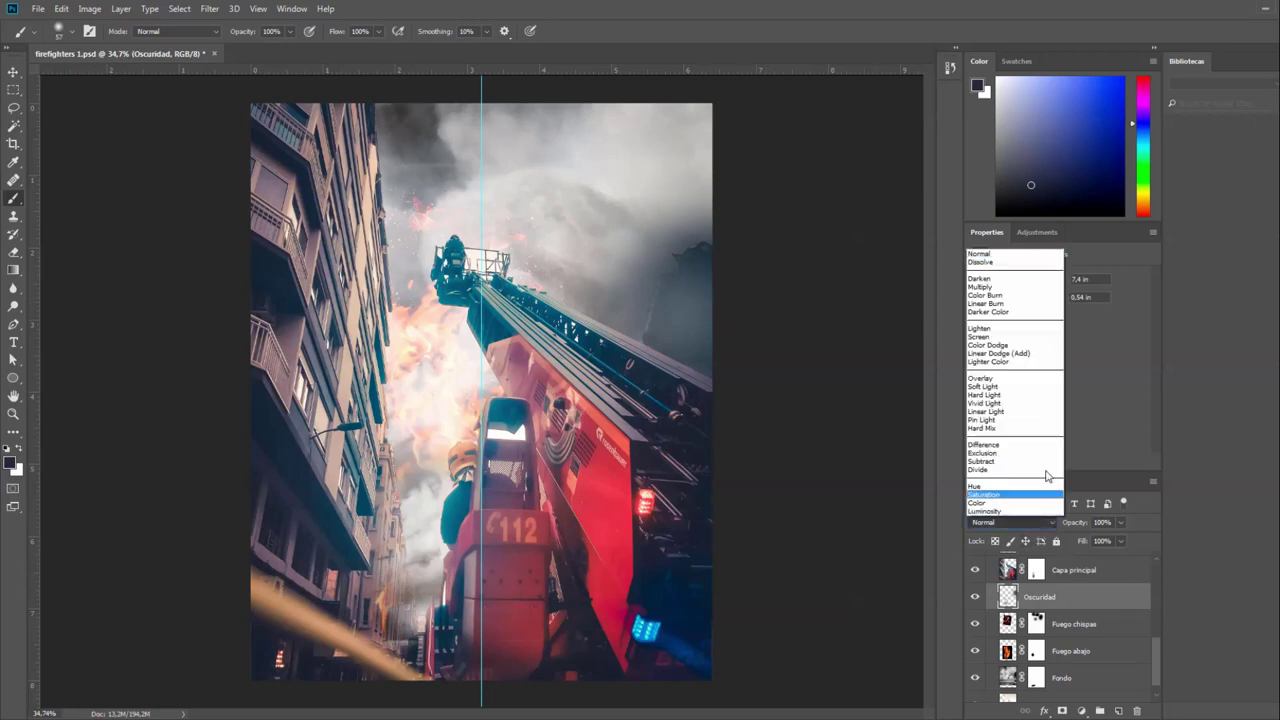
click(1036, 386)
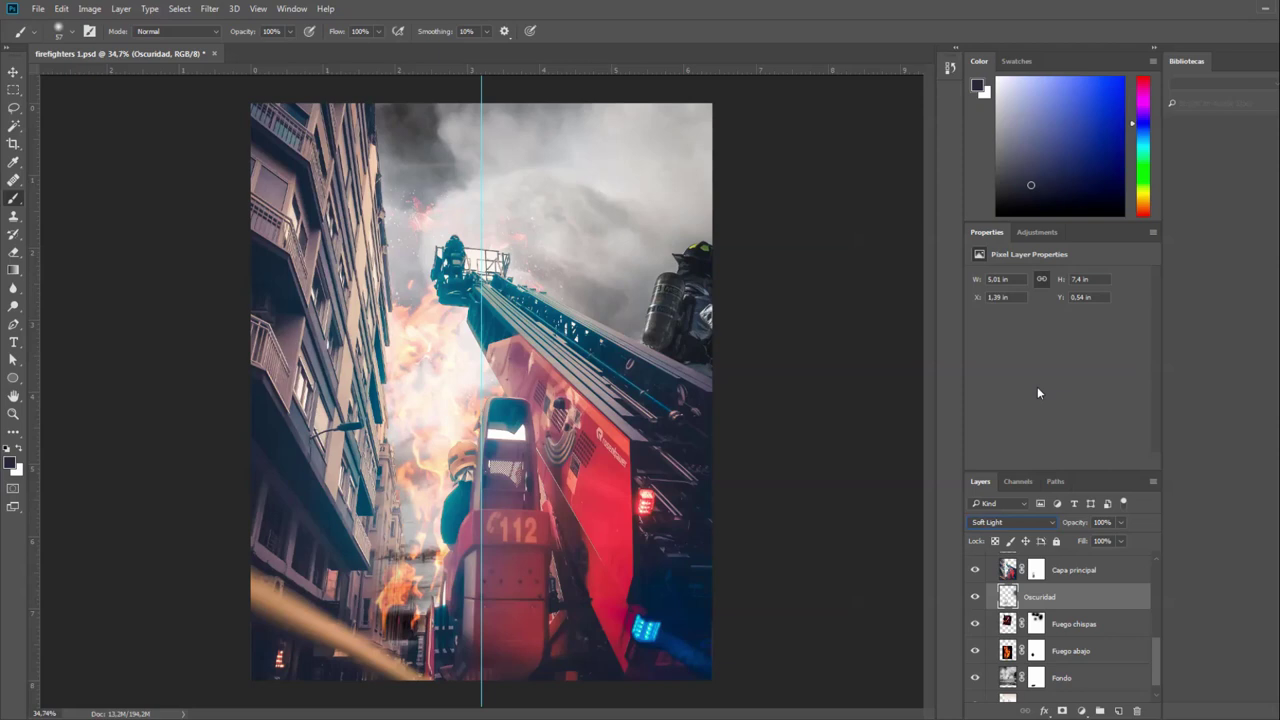
click(1036, 524)
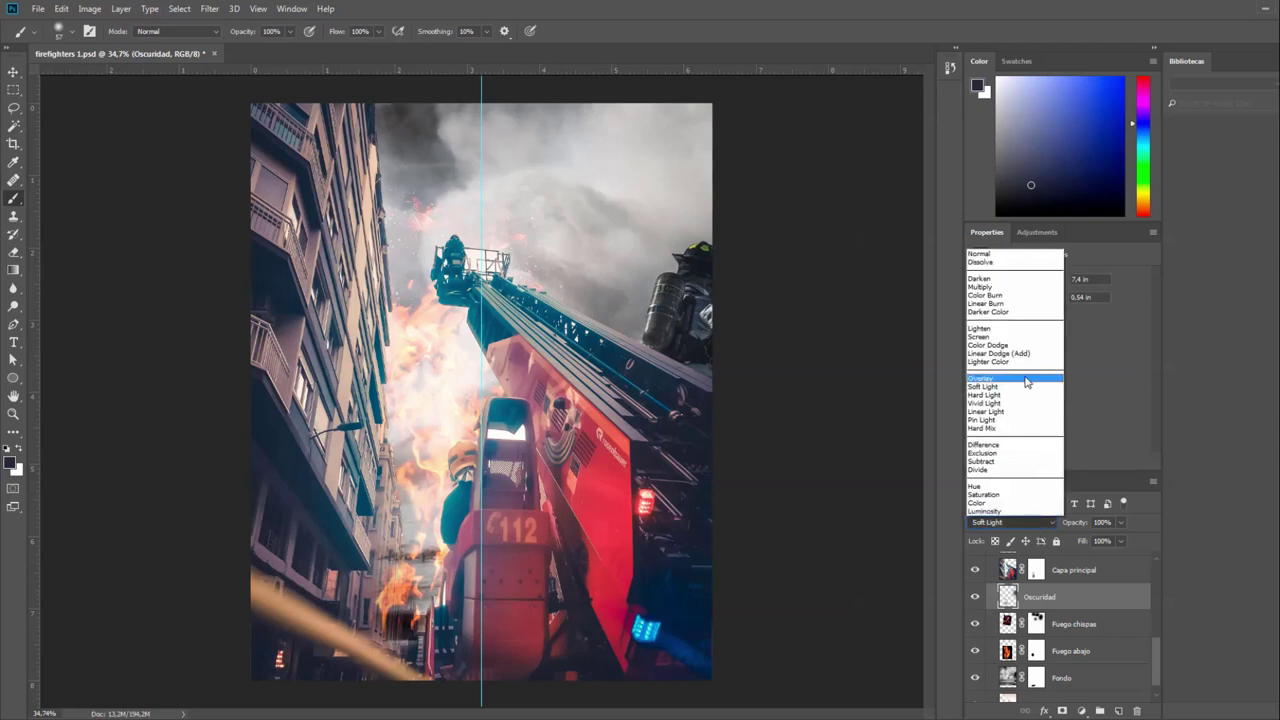
click(1007, 338)
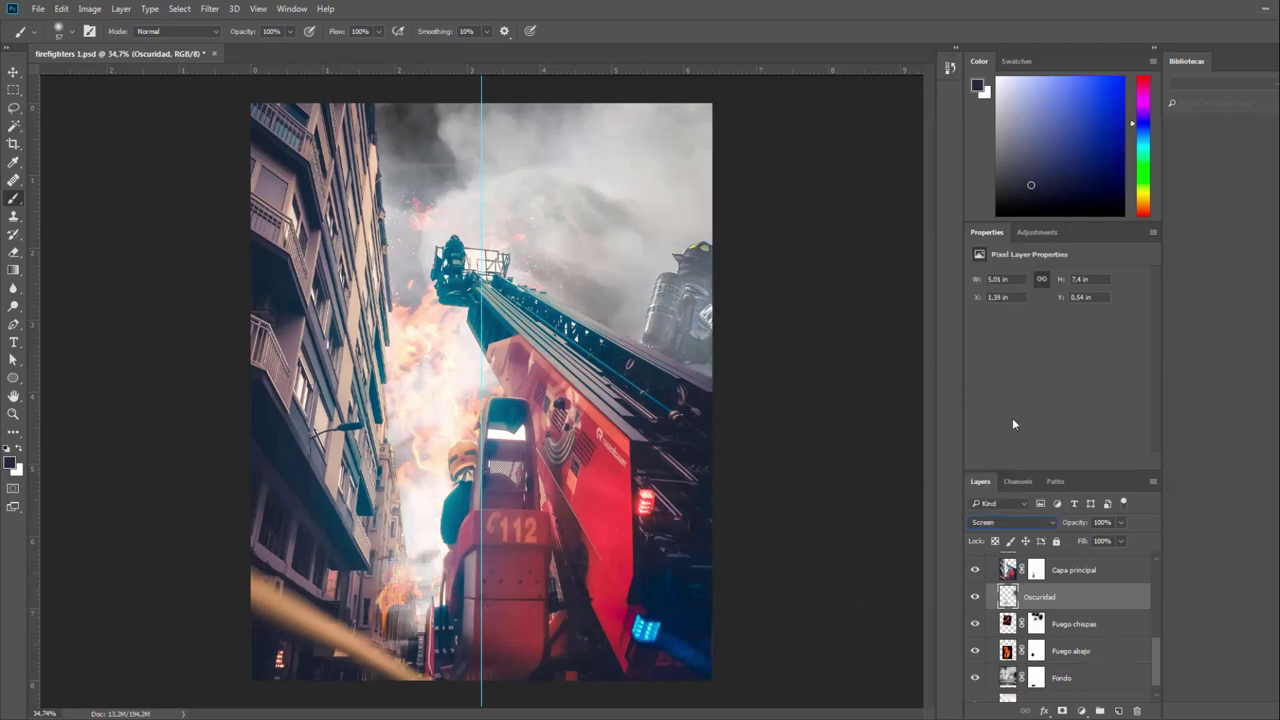
click(1021, 522)
click(990, 294)
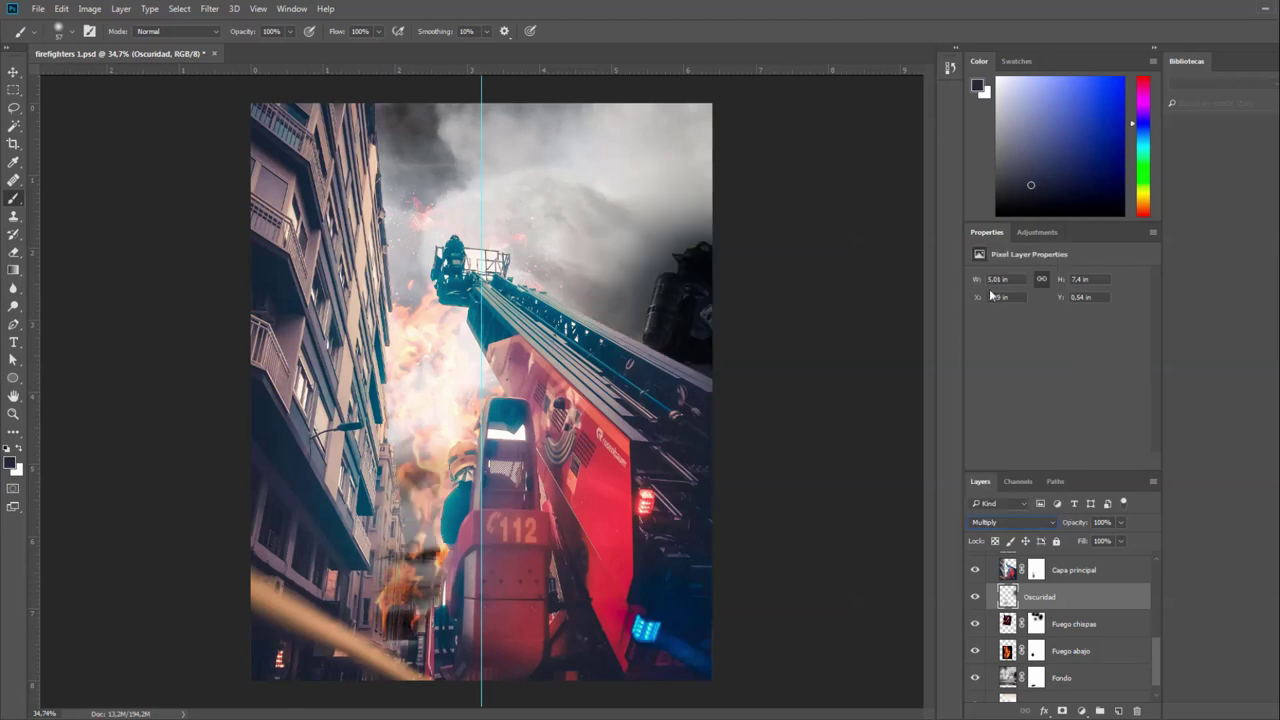
click(1028, 523)
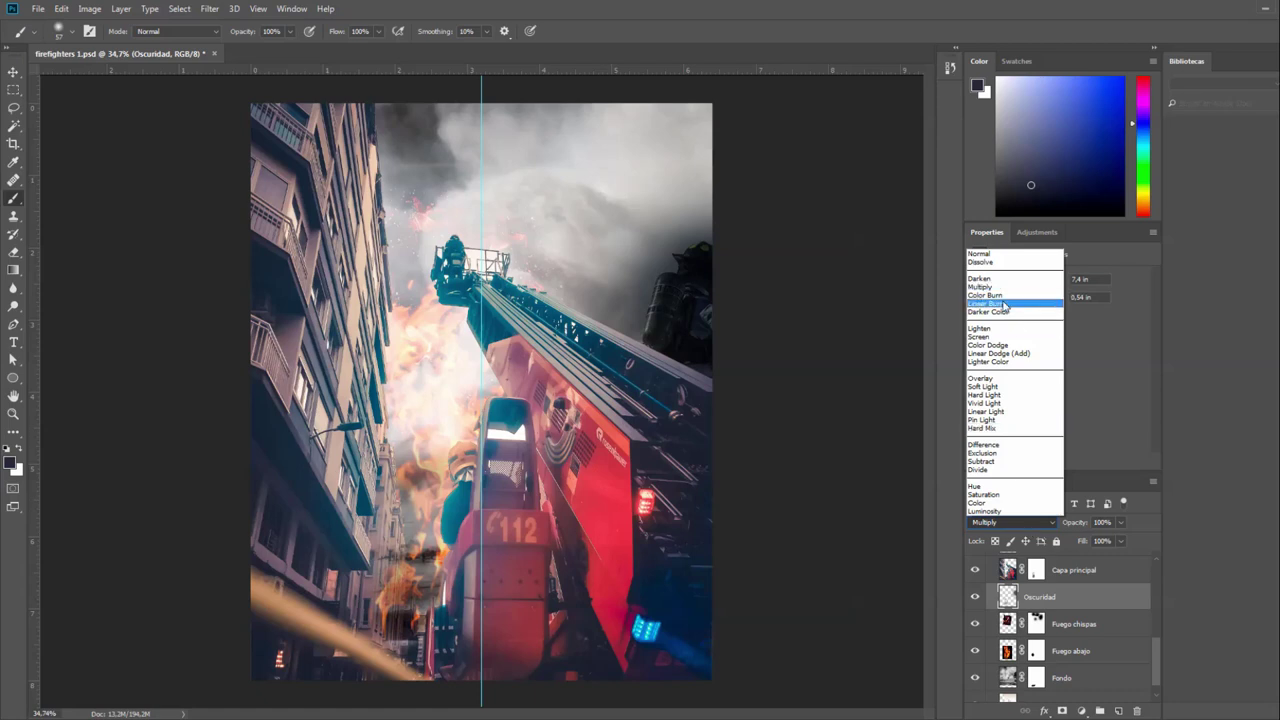
click(990, 254)
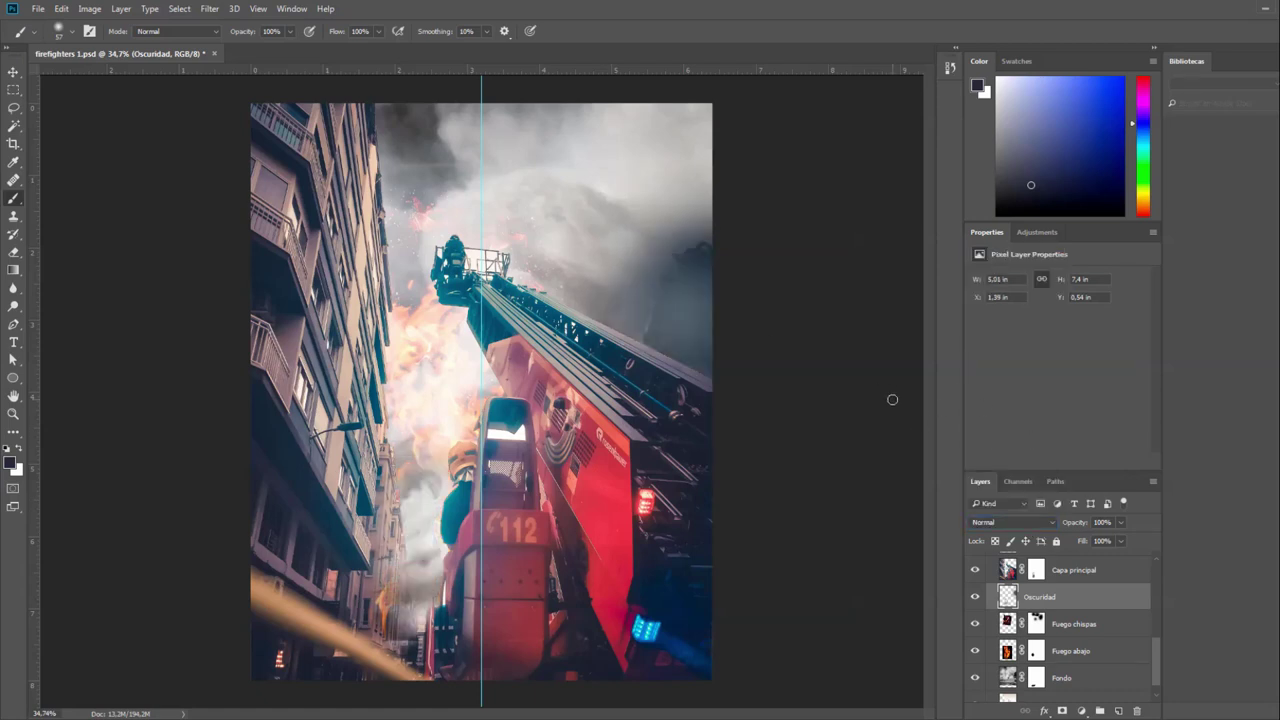
Zoom into the right side of the image and bring up the Filter menu's noise filters.
scroll(716, 314, up, 3)
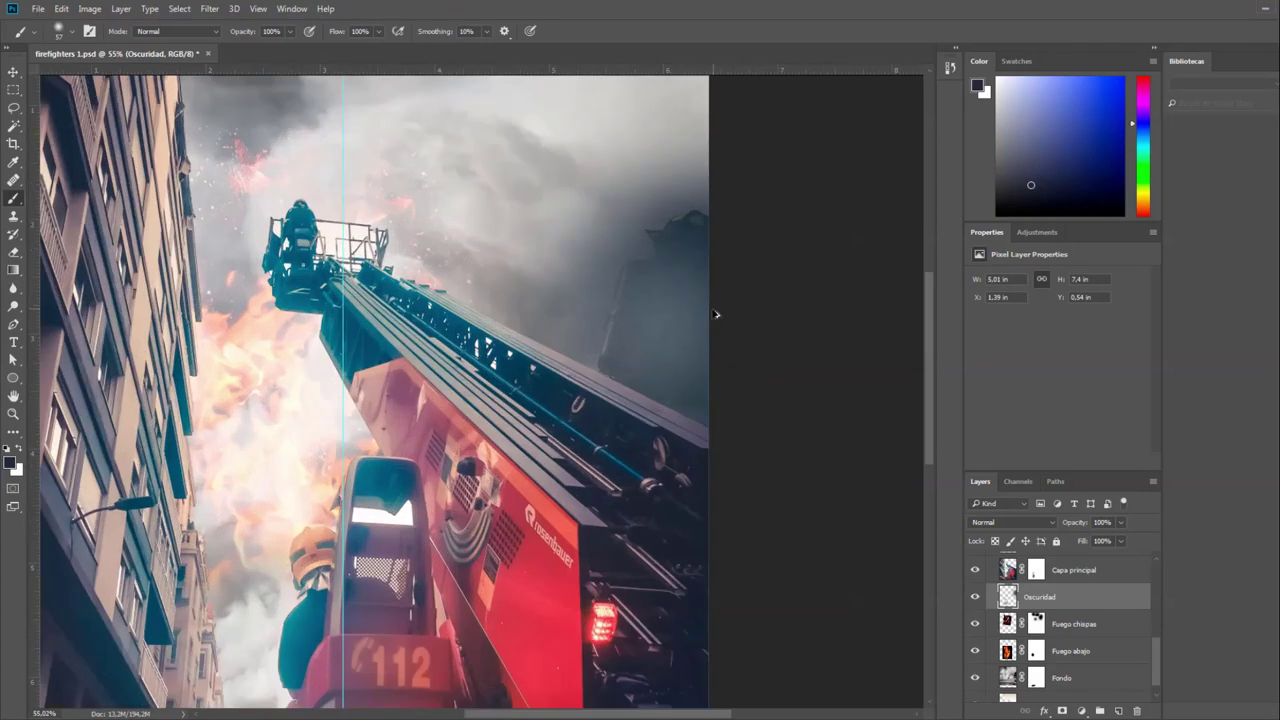
scroll(660, 320, up, 2)
scroll(660, 320, up, 2)
scroll(660, 320, up, 1)
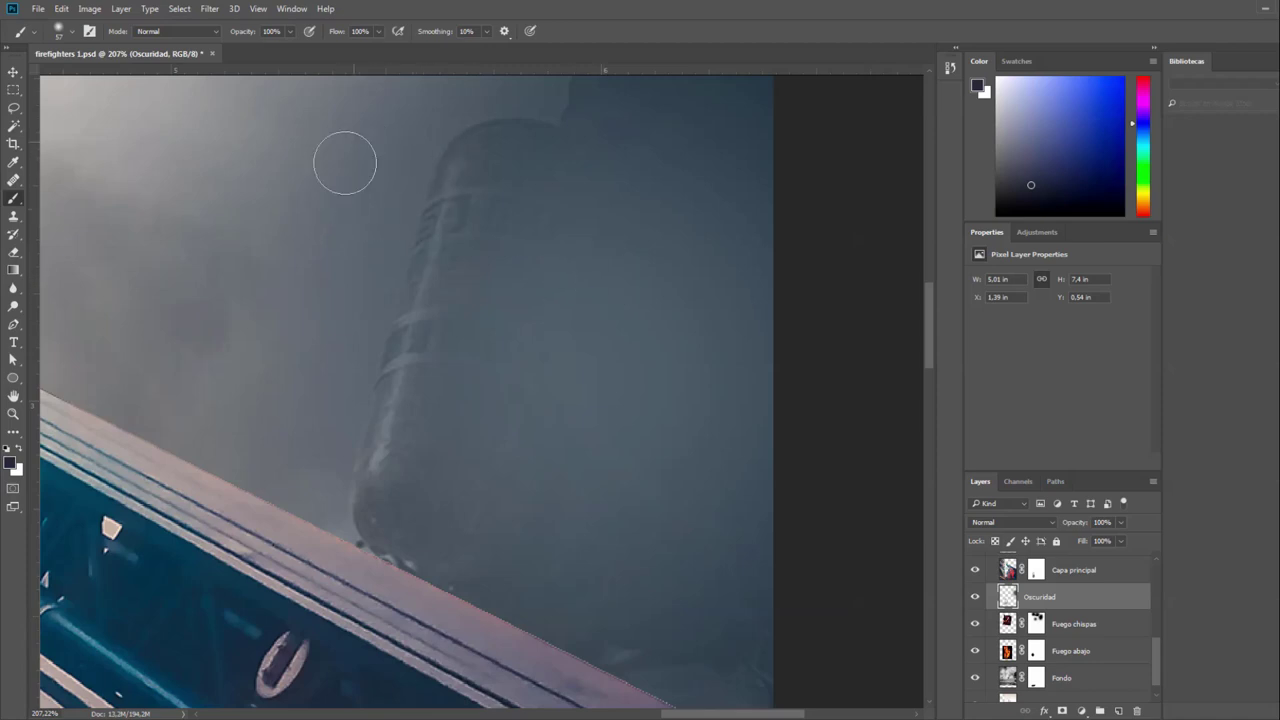
click(209, 8)
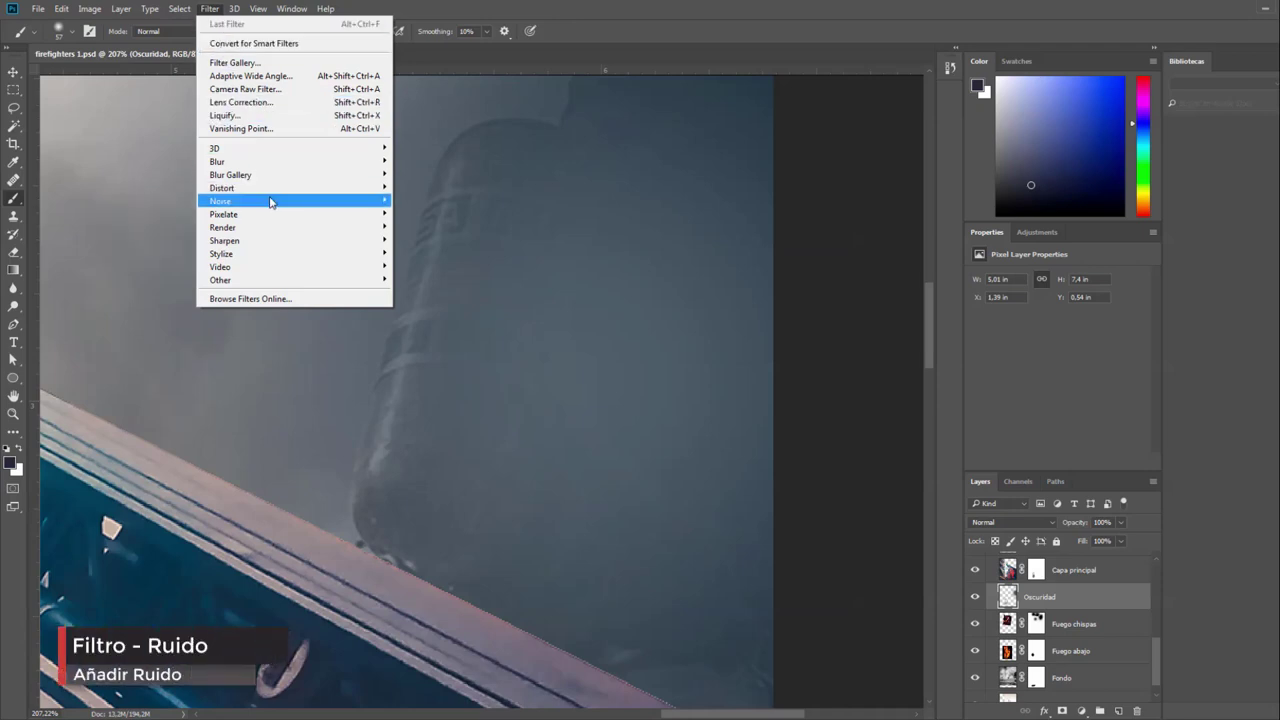
Open Add Noise, move the dialog aside, and set the distribution to Gaussian.
mouse_move(221, 201)
click(140, 201)
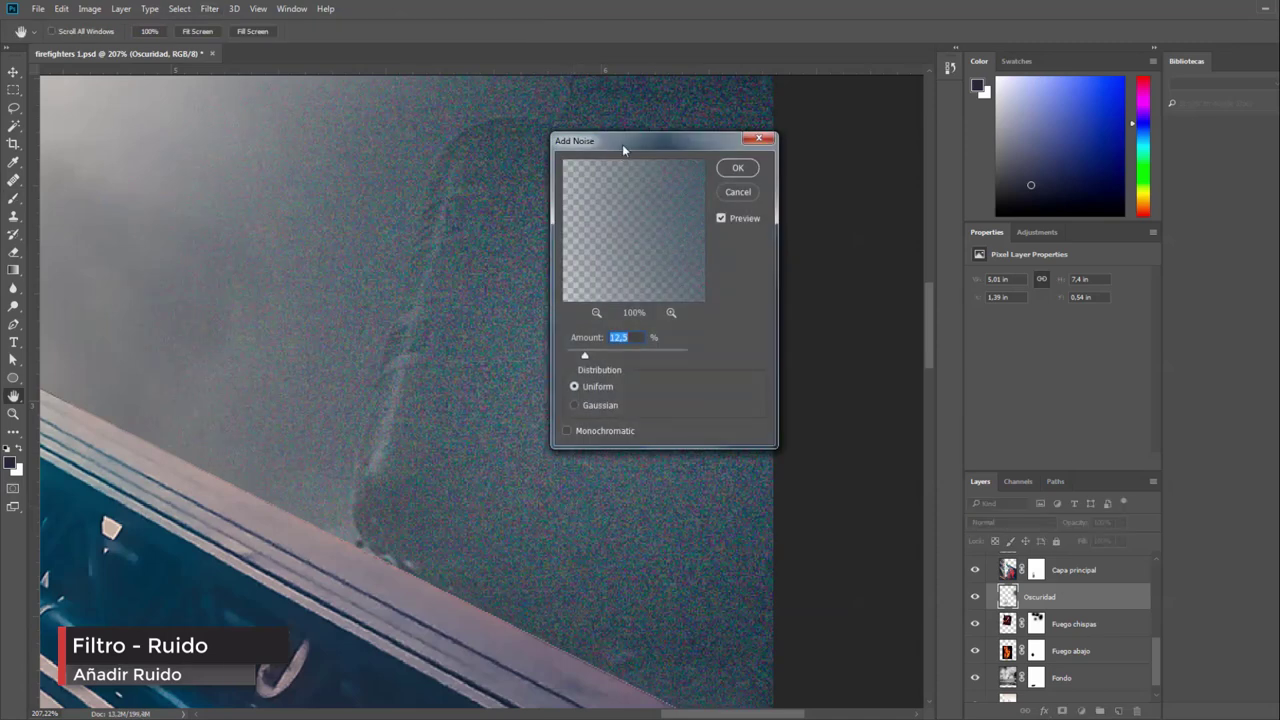
drag(622, 144, 703, 167)
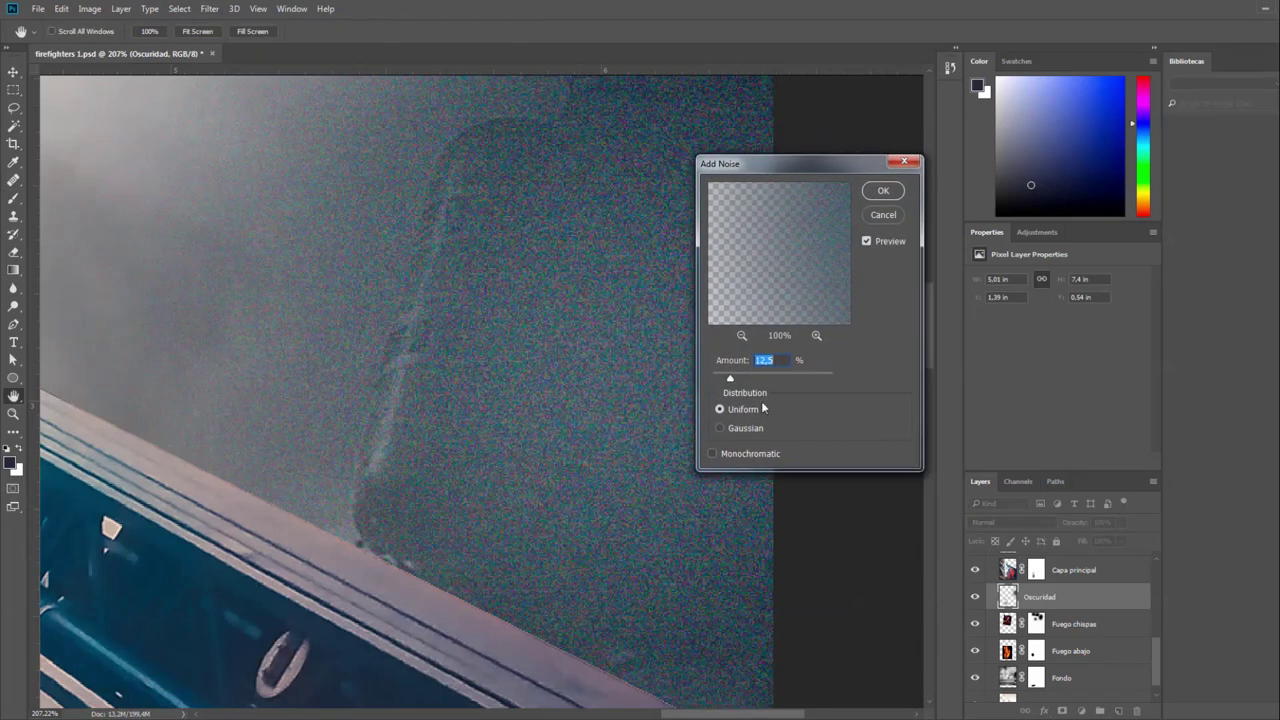
click(717, 378)
drag(716, 378, 718, 378)
click(720, 429)
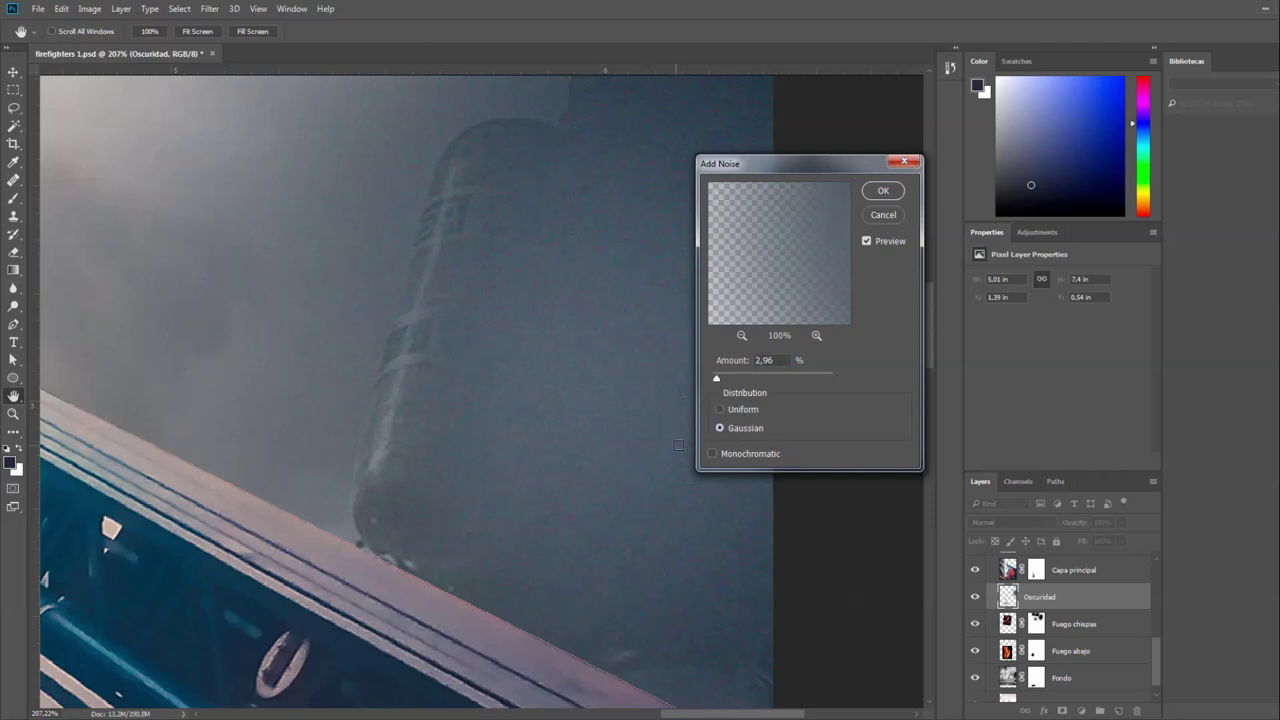
Set the noise to 0.3% monochromatic, compare with preview off and on, and apply it.
click(717, 379)
drag(717, 379, 713, 380)
drag(713, 378, 714, 378)
click(712, 455)
drag(714, 381, 714, 381)
text(0,)
text(3)
click(866, 243)
click(866, 242)
click(886, 195)
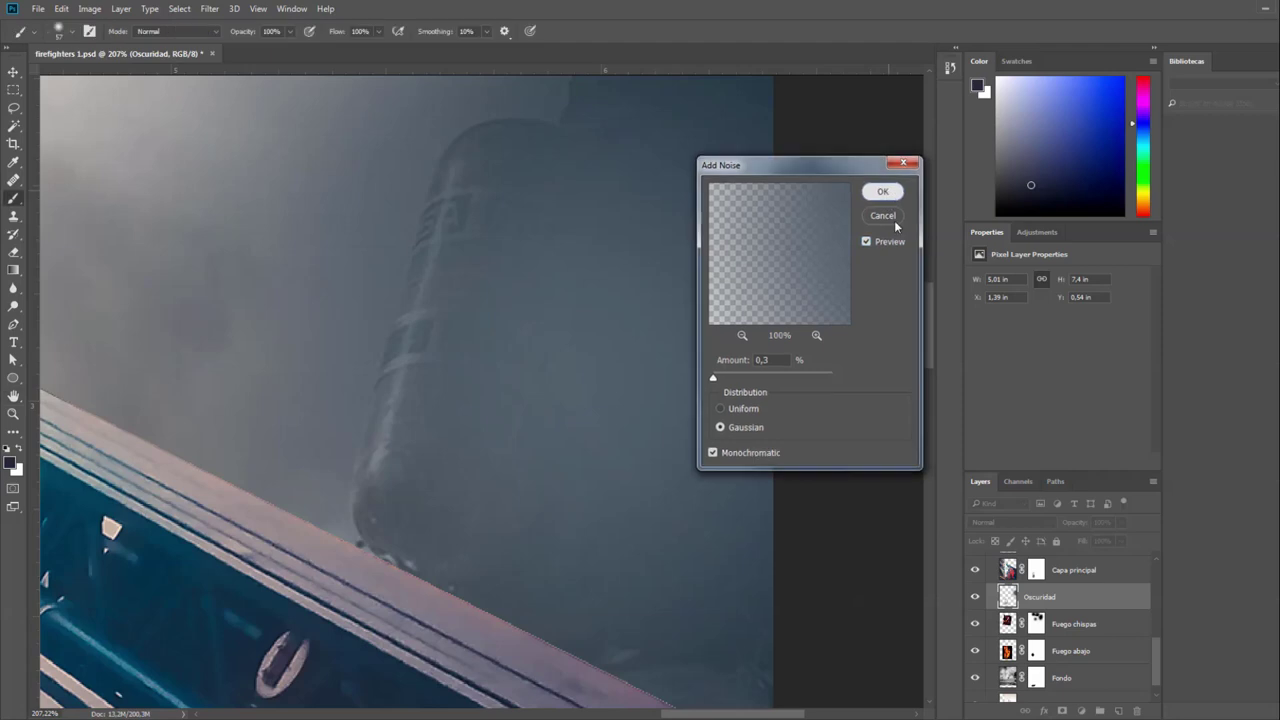
scroll(1020, 630, up, 1)
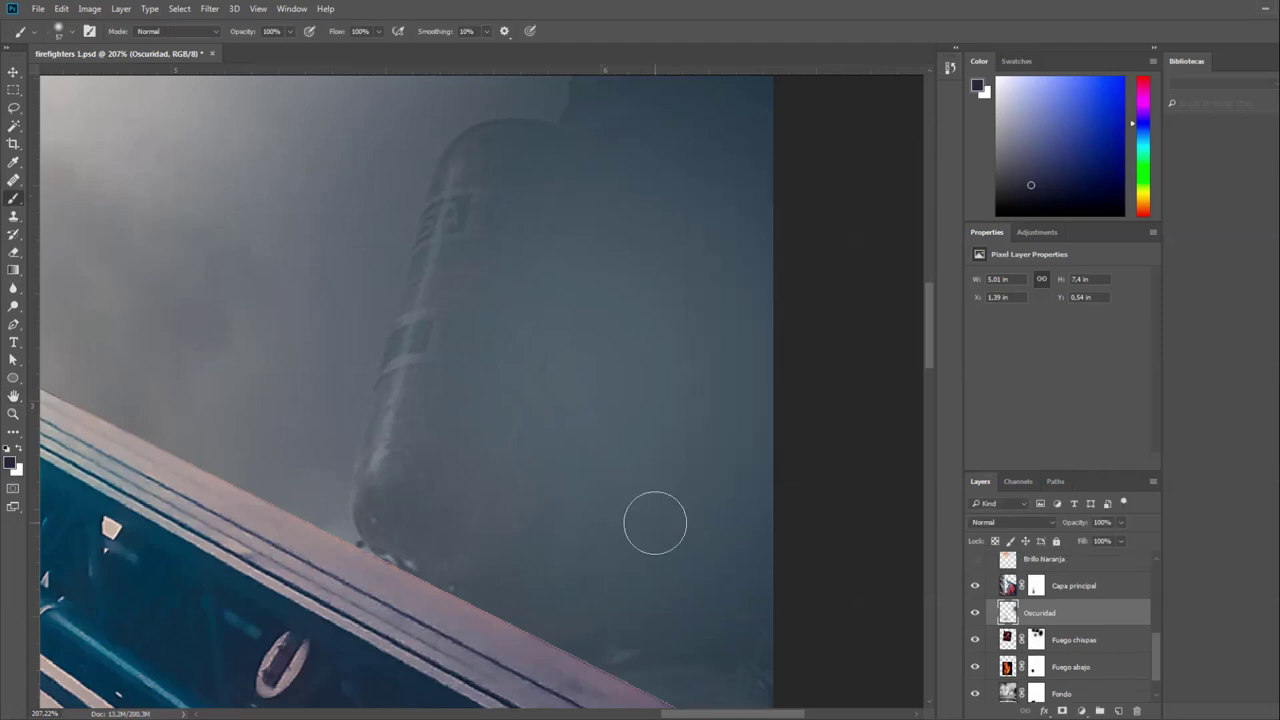
scroll(657, 526, down, 2)
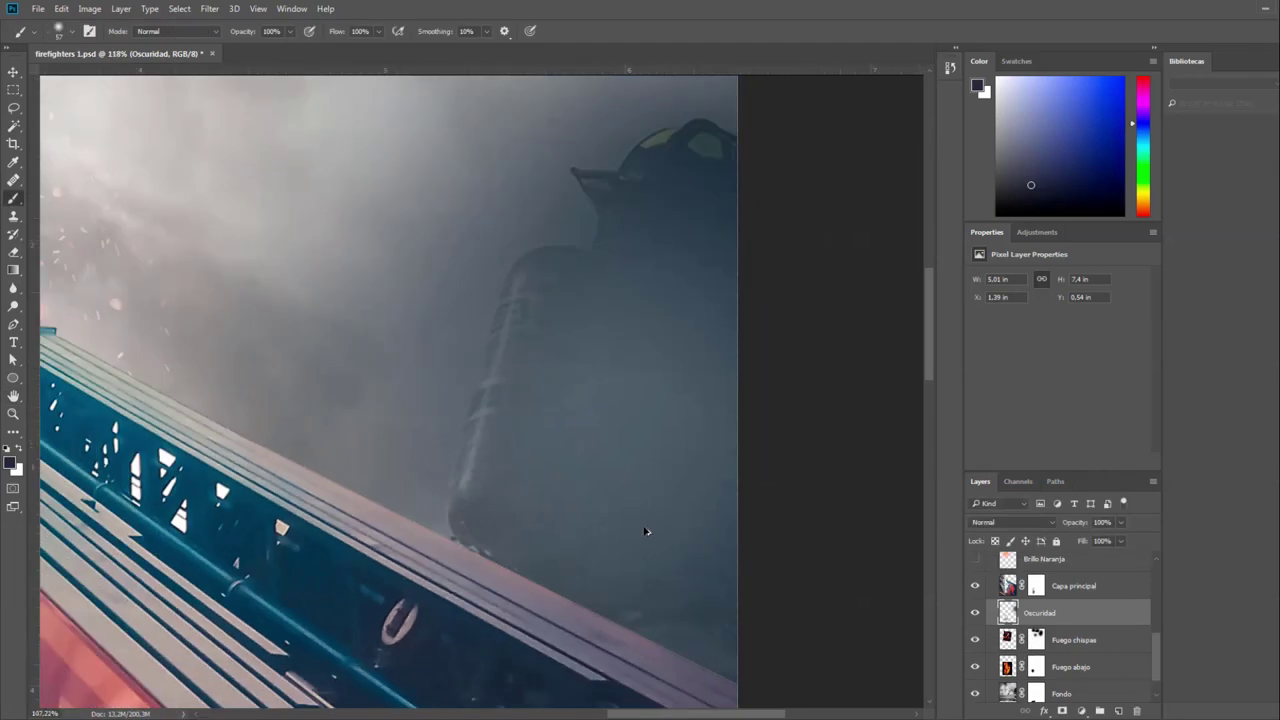
scroll(649, 531, down, 2)
scroll(626, 534, down, 2)
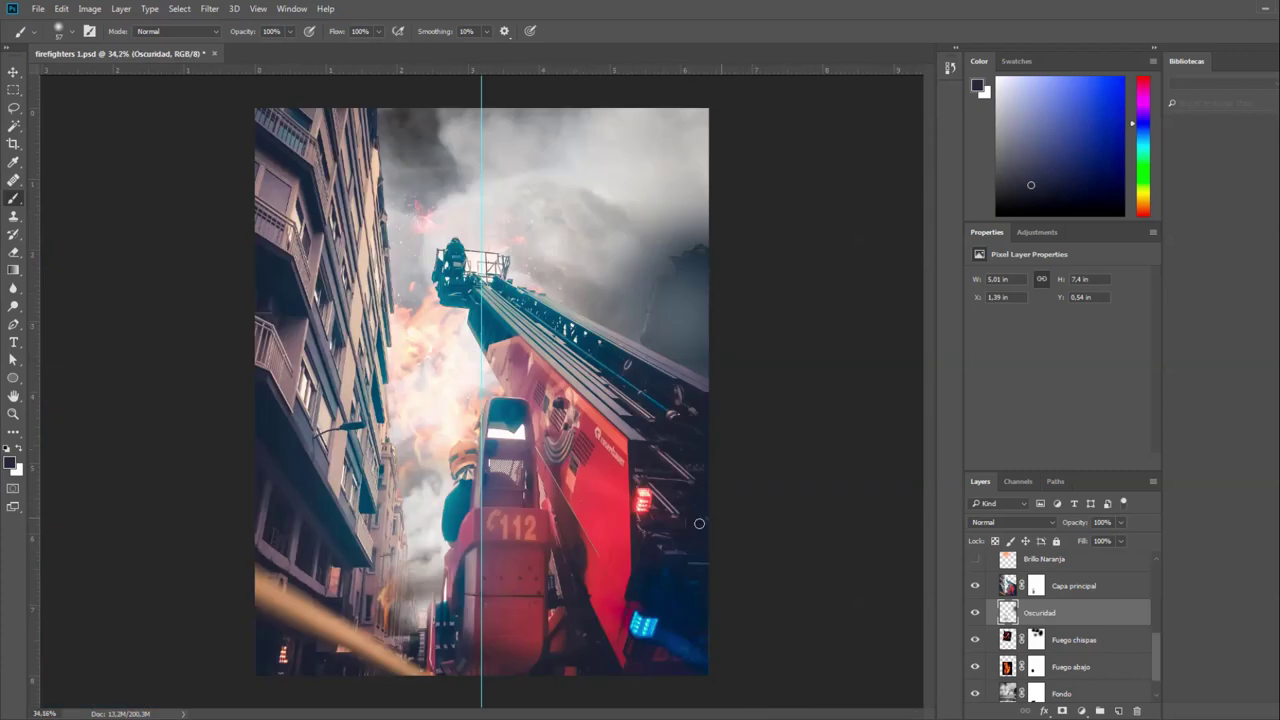
scroll(1022, 650, up, 2)
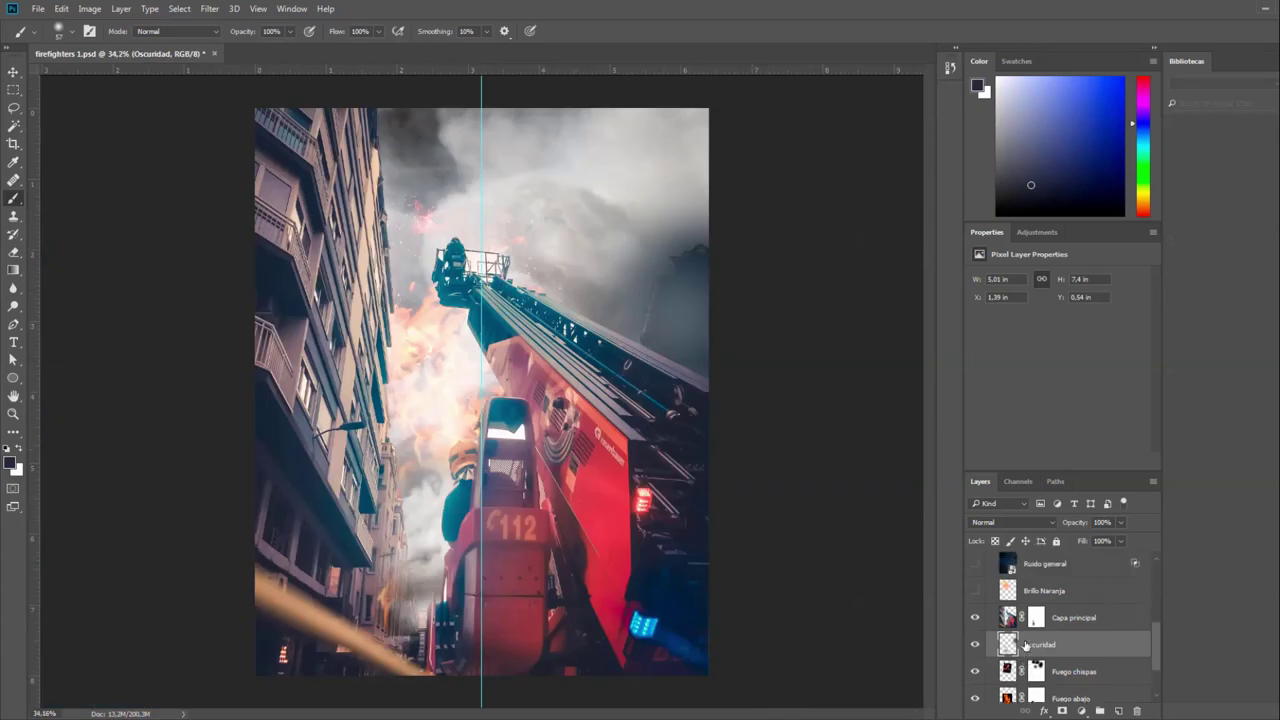
scroll(1005, 678, up, 1)
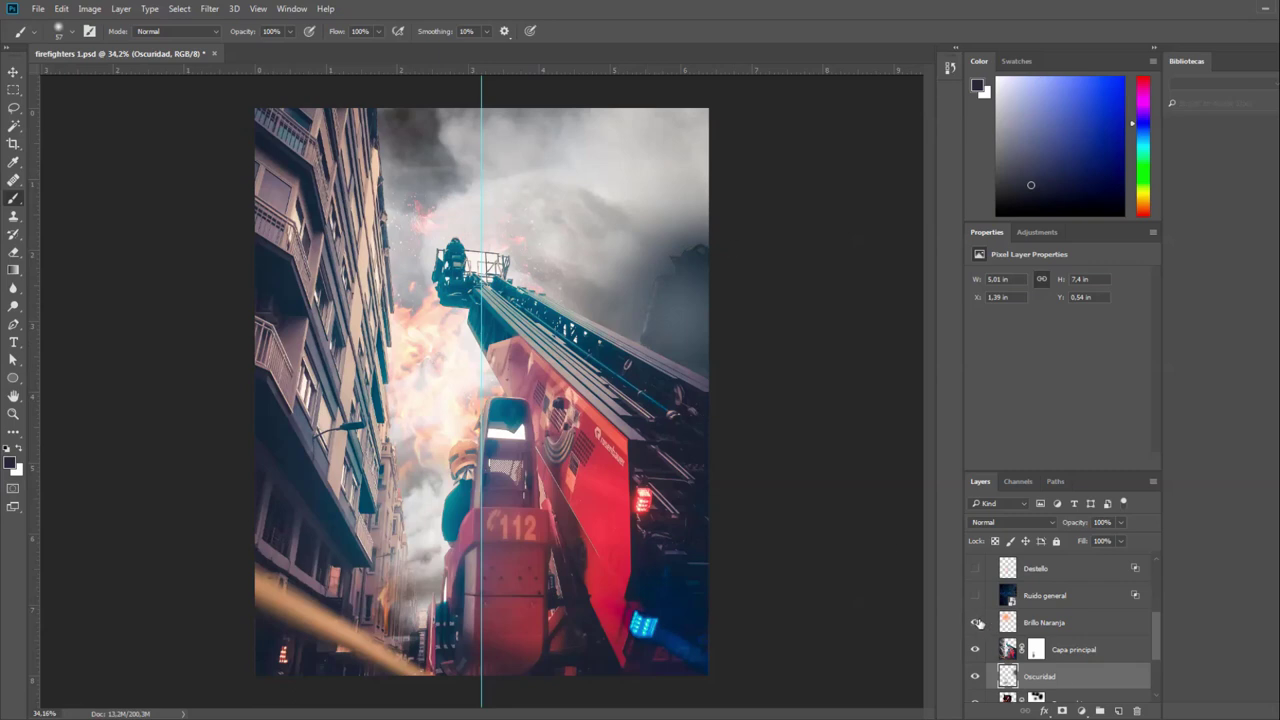
Select Brillo Naranja, check its roughly 876 px soft brush, and compare the composite with the glow hidden.
click(977, 622)
alt+click(975, 625)
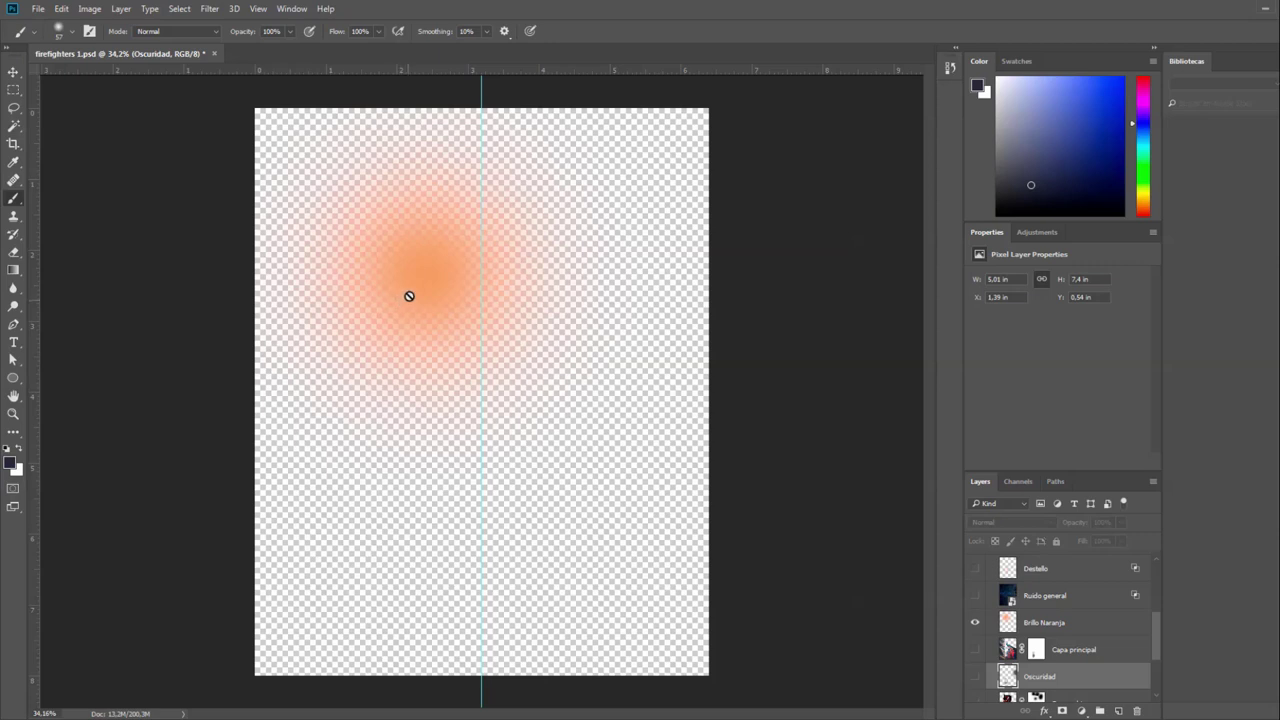
click(1084, 630)
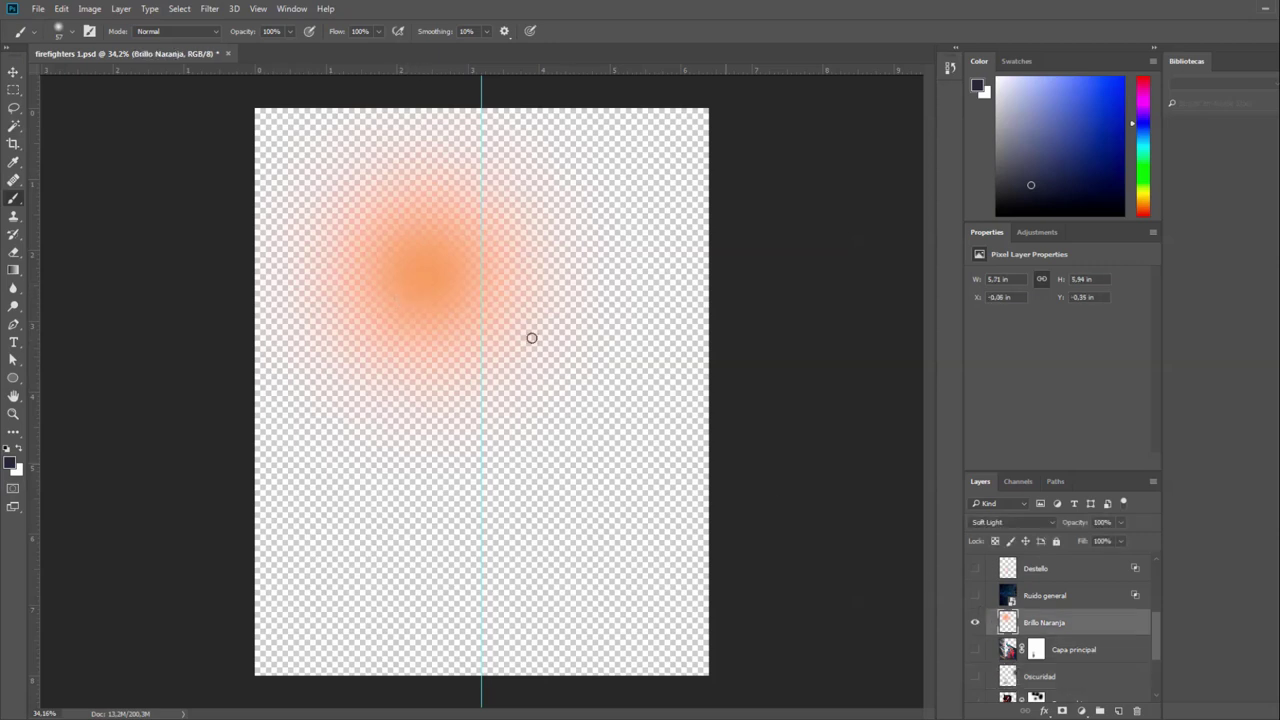
drag(424, 276, 520, 309)
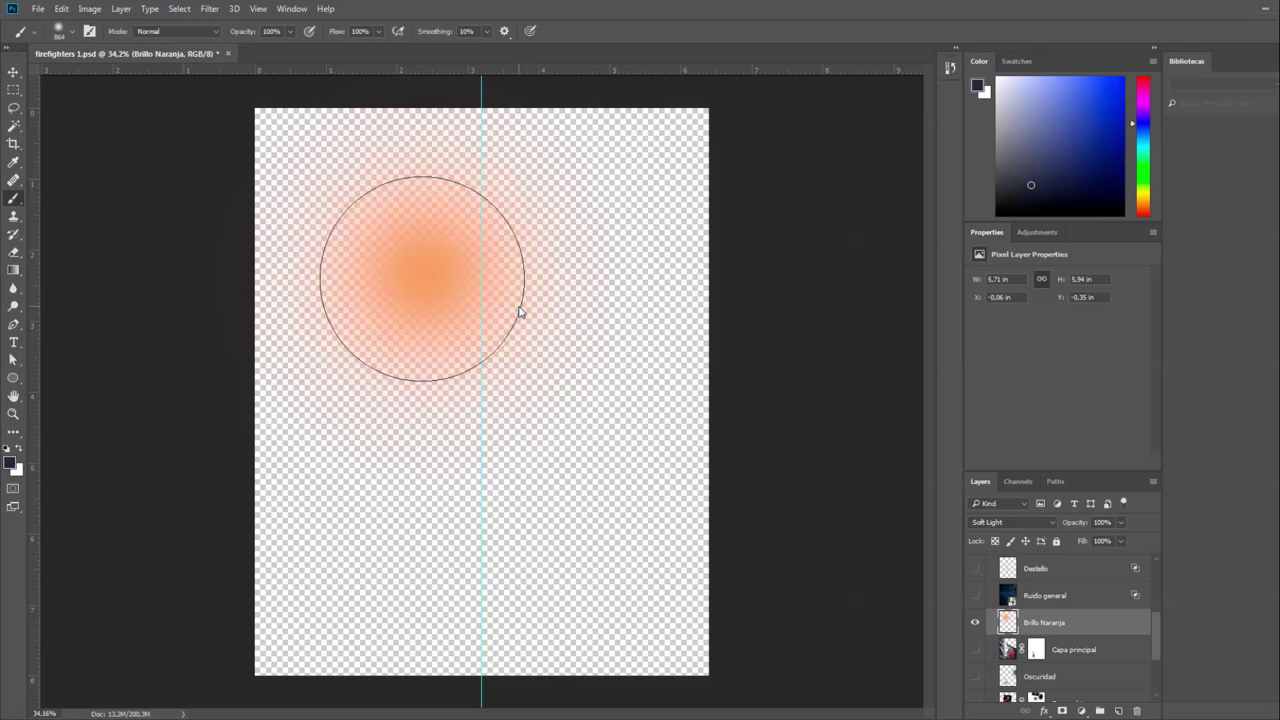
click(72, 33)
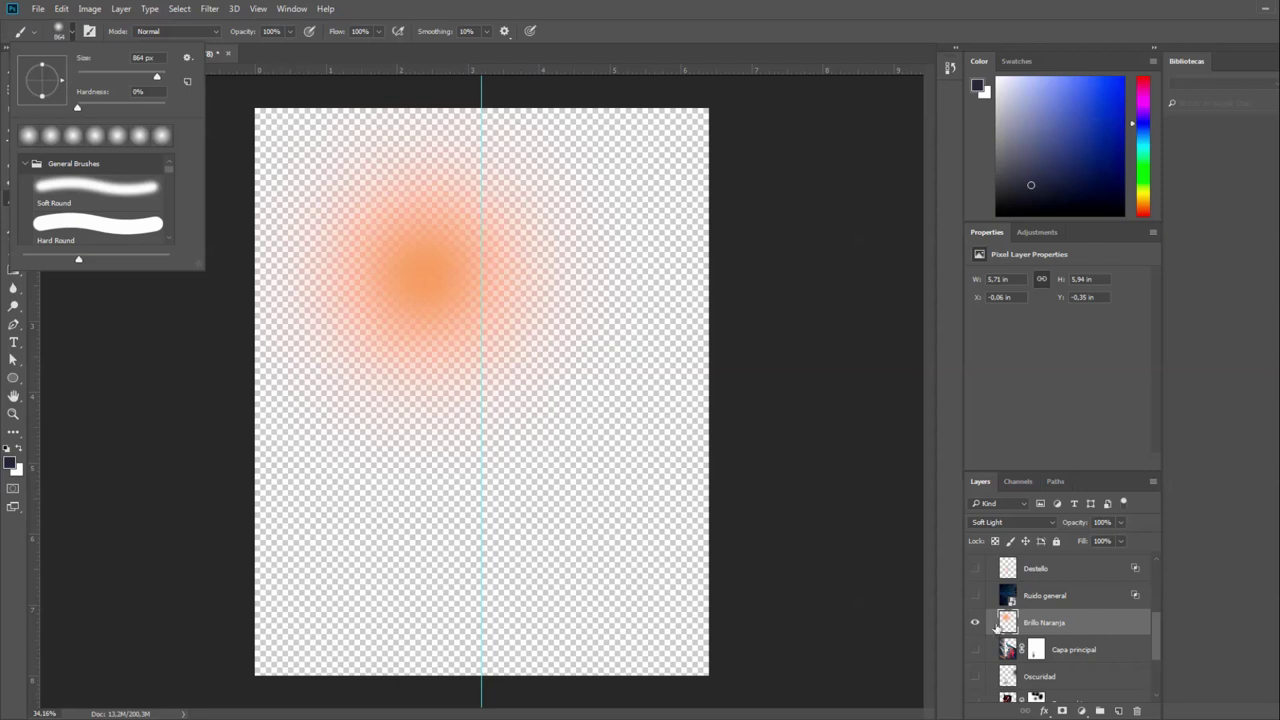
drag(975, 649, 975, 690)
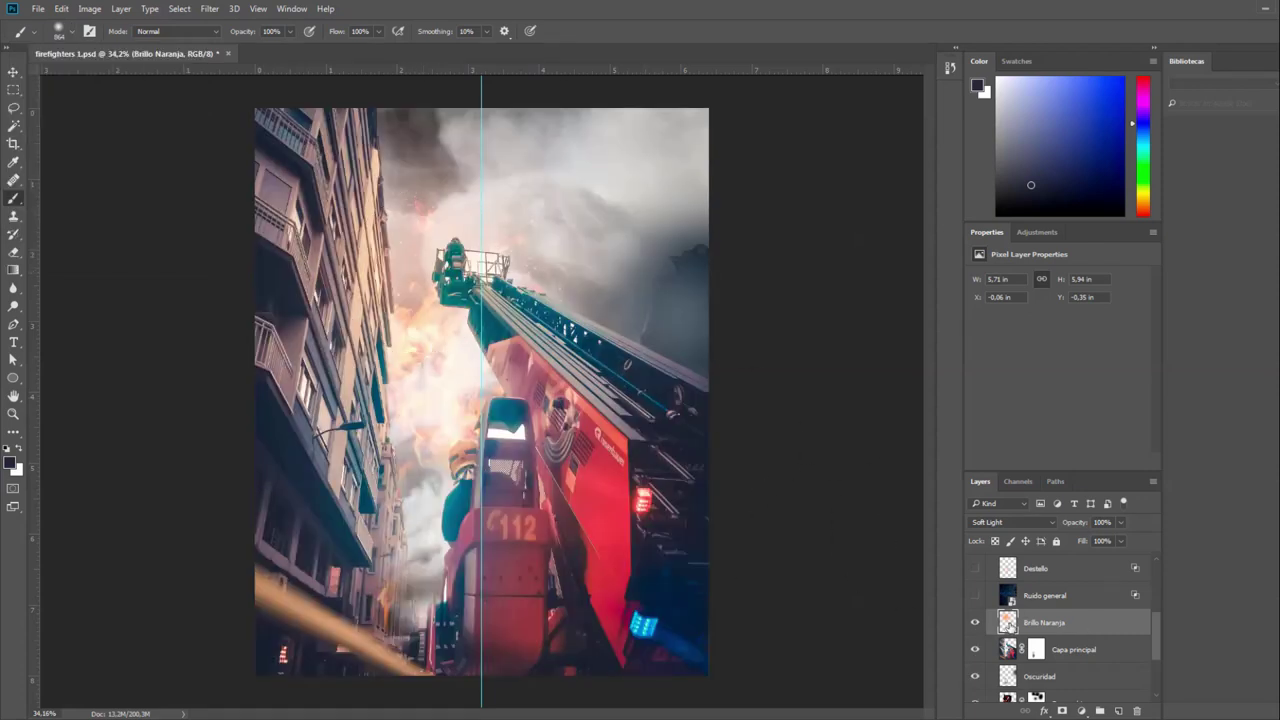
click(975, 622)
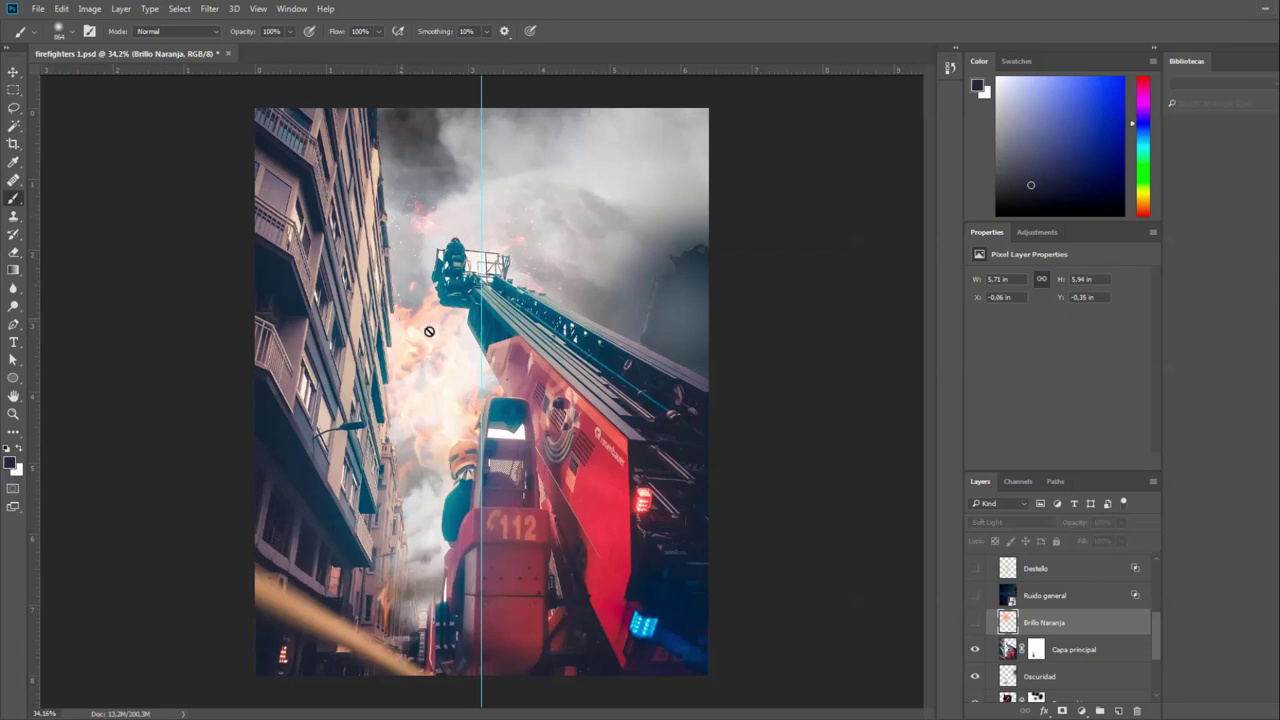
click(975, 622)
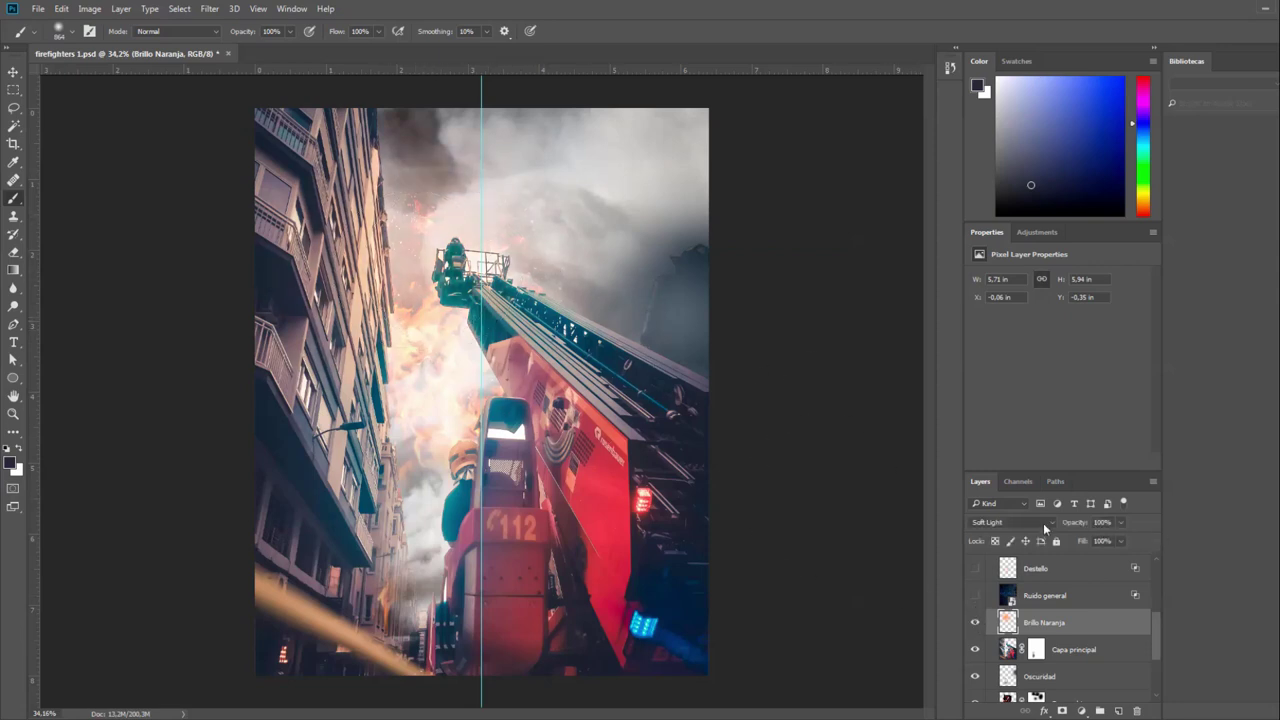
Set Brillo Naranja's blend mode to Soft Light, keeping opacity at 100%.
click(1044, 524)
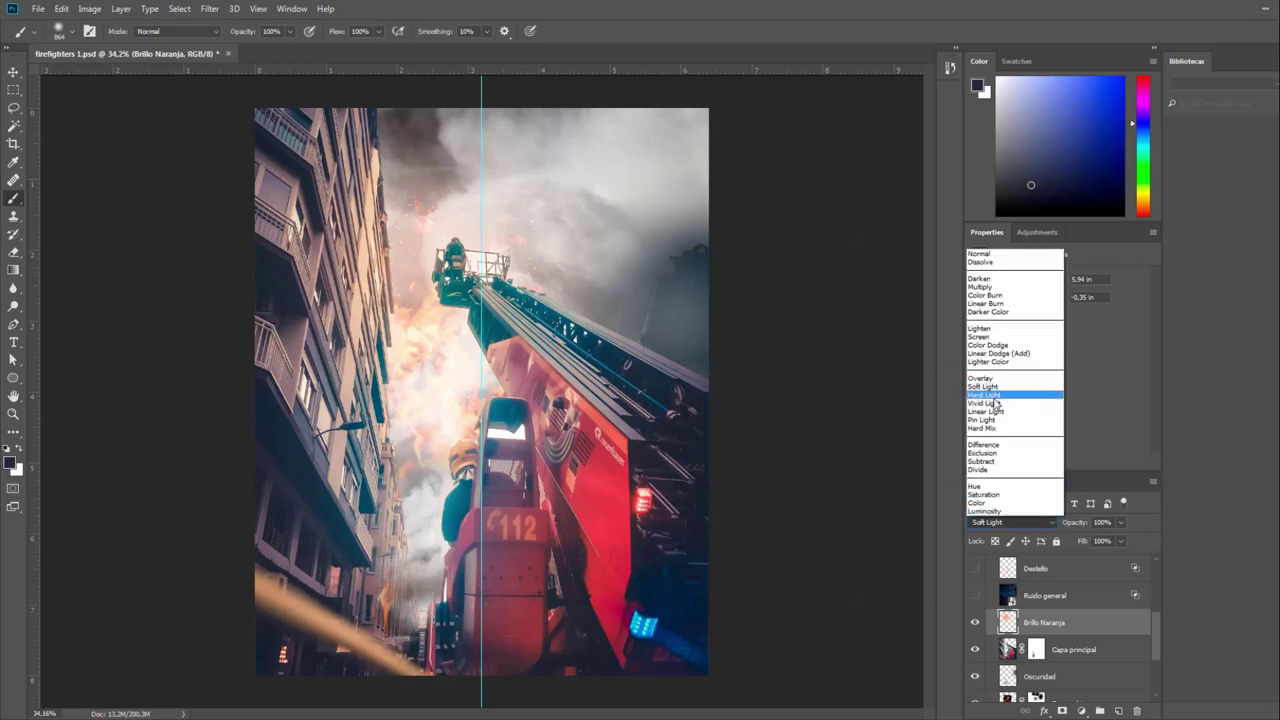
click(980, 254)
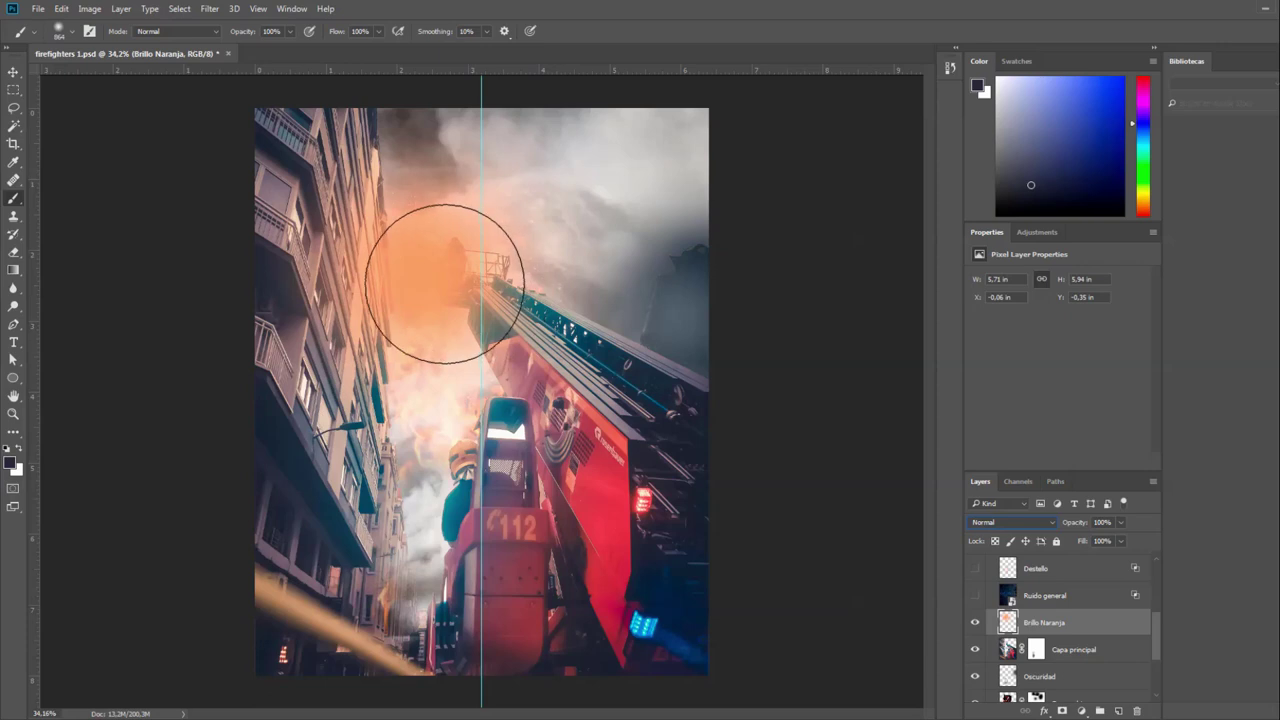
click(983, 525)
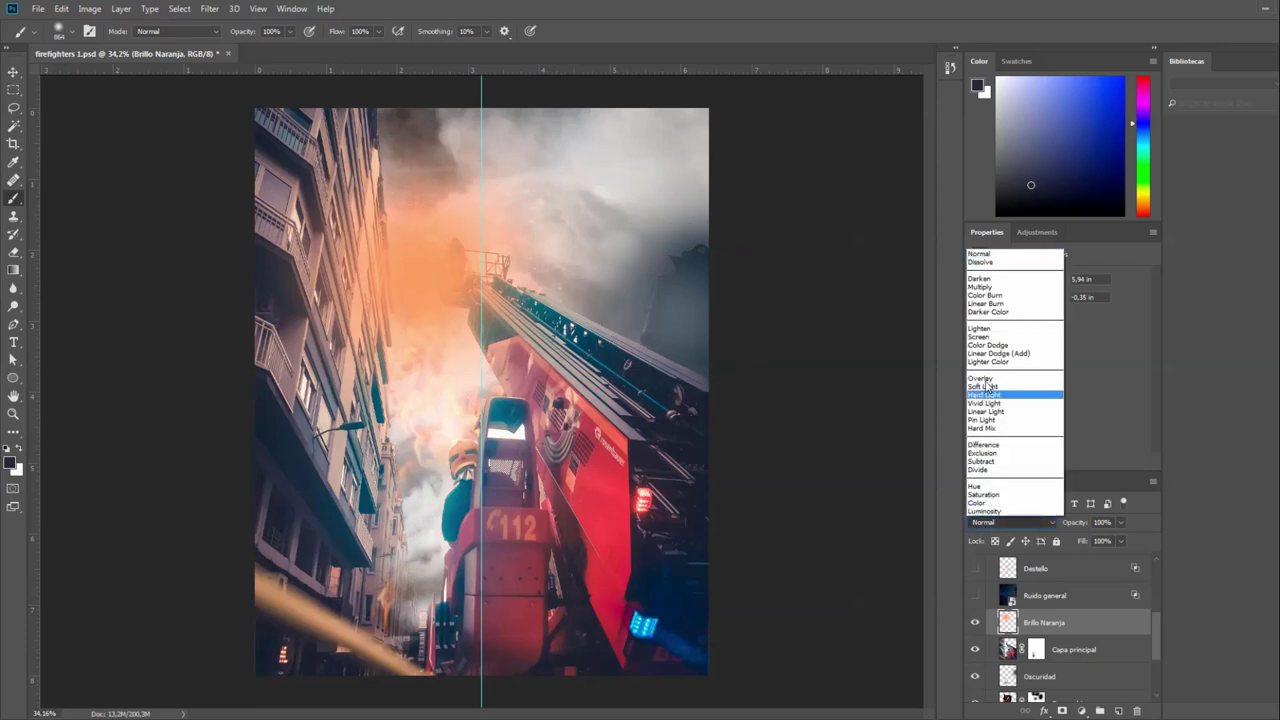
click(1005, 381)
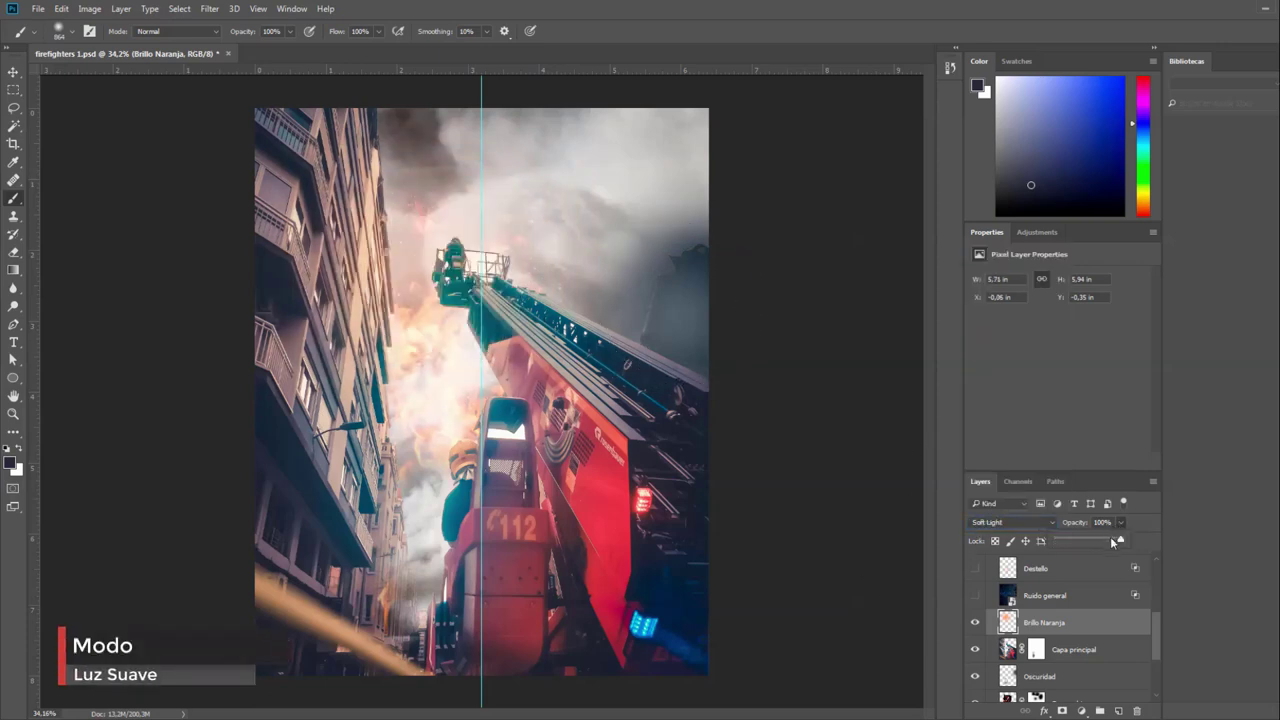
mouse_move(1116, 537)
mouse_down()
mouse_move(1087, 542)
mouse_move(1133, 539)
mouse_up()
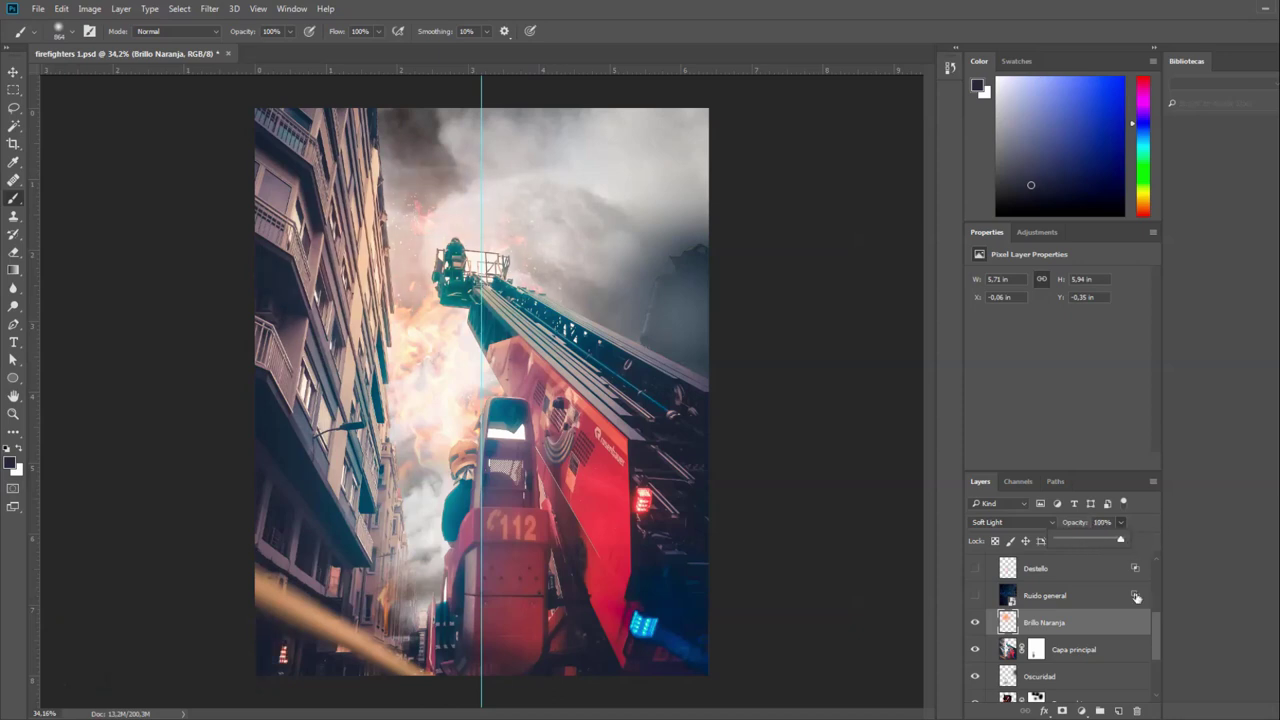
click(1116, 628)
Select and show Ruido general, zoom in to inspect the fire and sky, then zoom back out.
click(1045, 597)
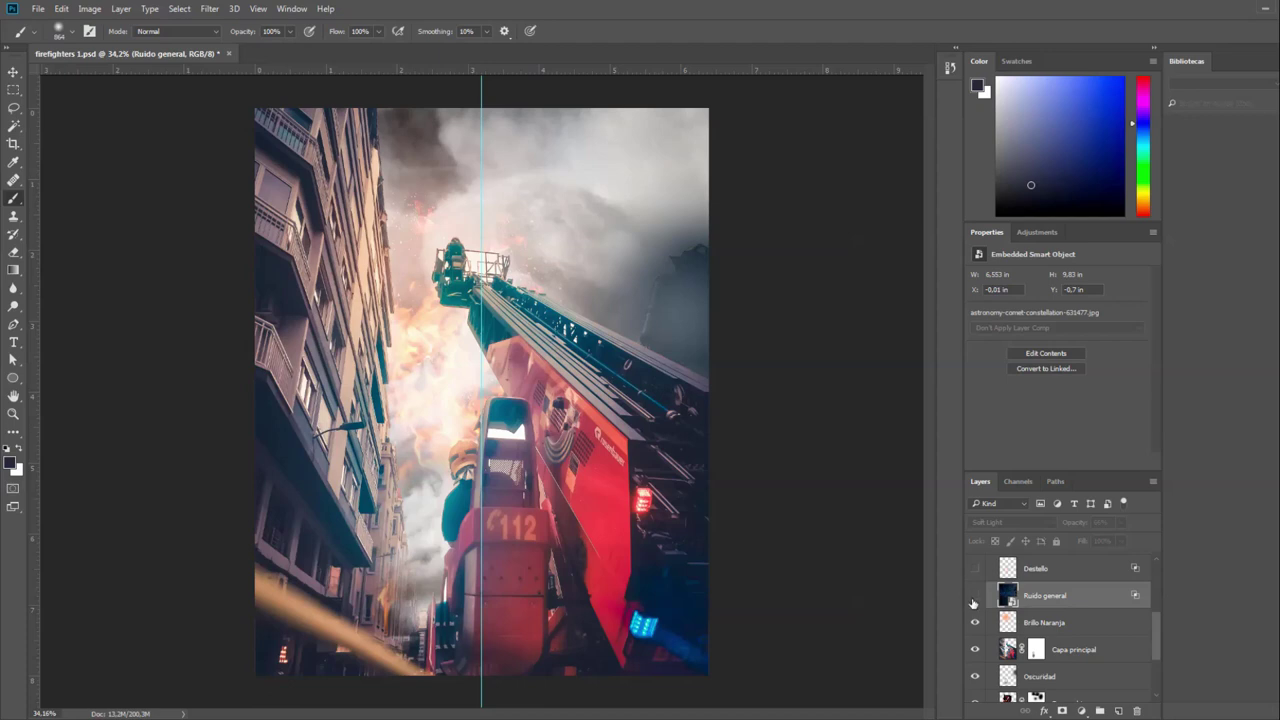
click(974, 597)
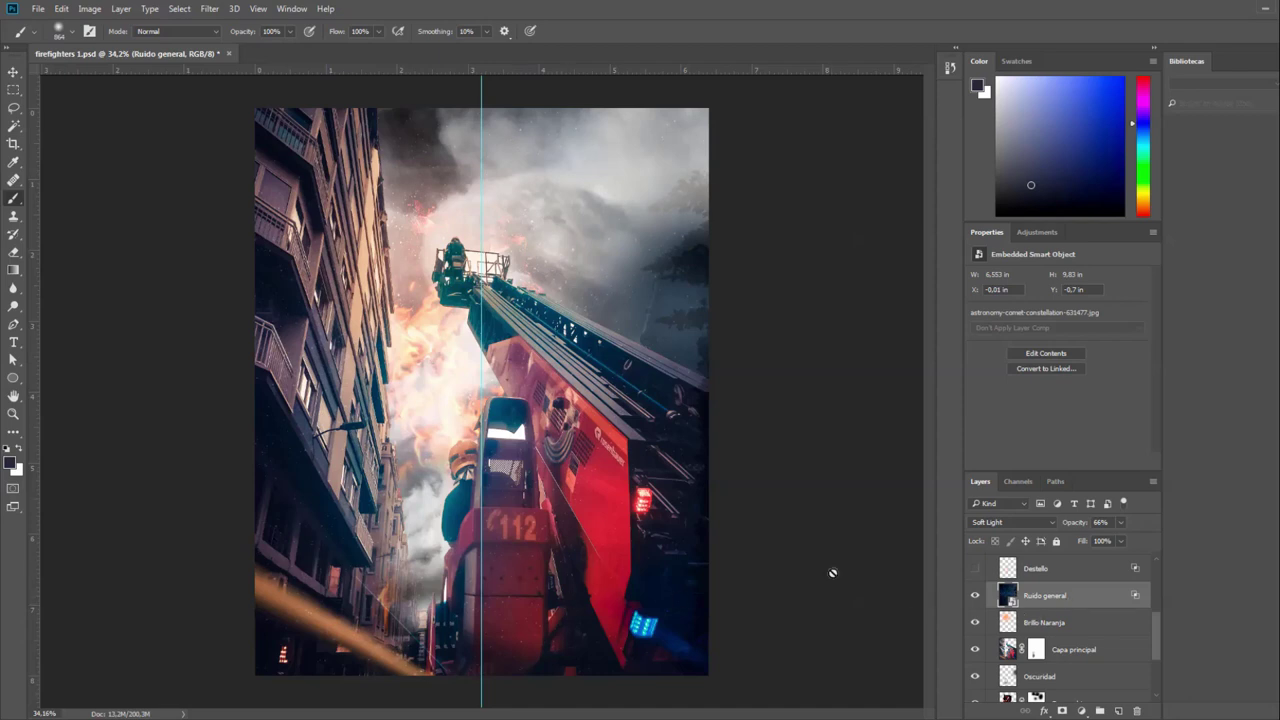
scroll(602, 574, up, 3)
scroll(577, 591, up, 2)
scroll(577, 591, up, 1)
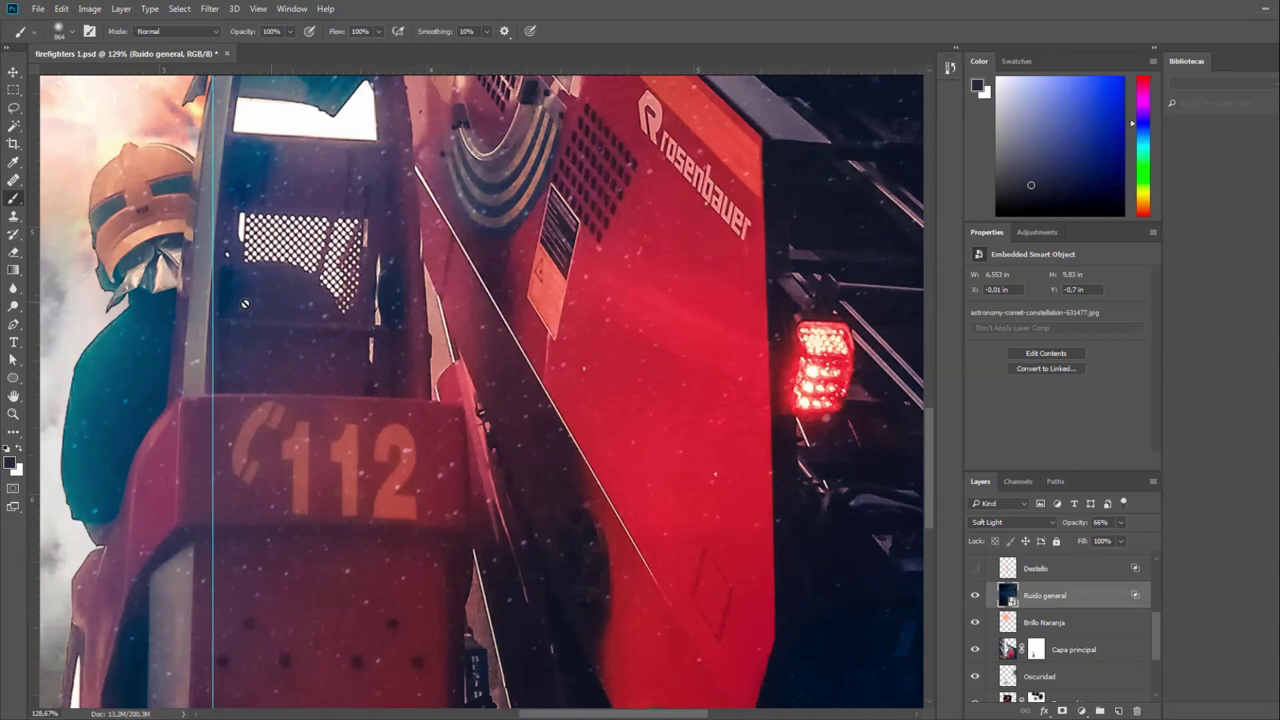
drag(230, 255, 409, 358)
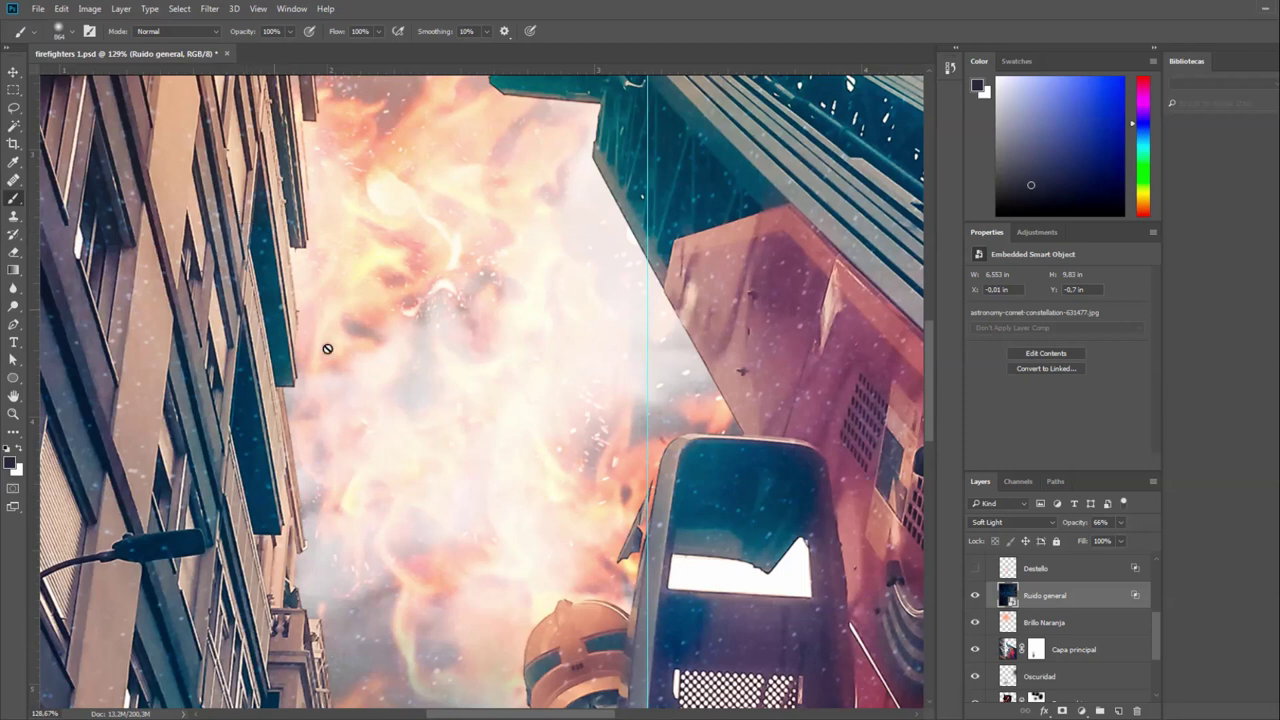
key(ctrl+0)
key(ctrl+minus)
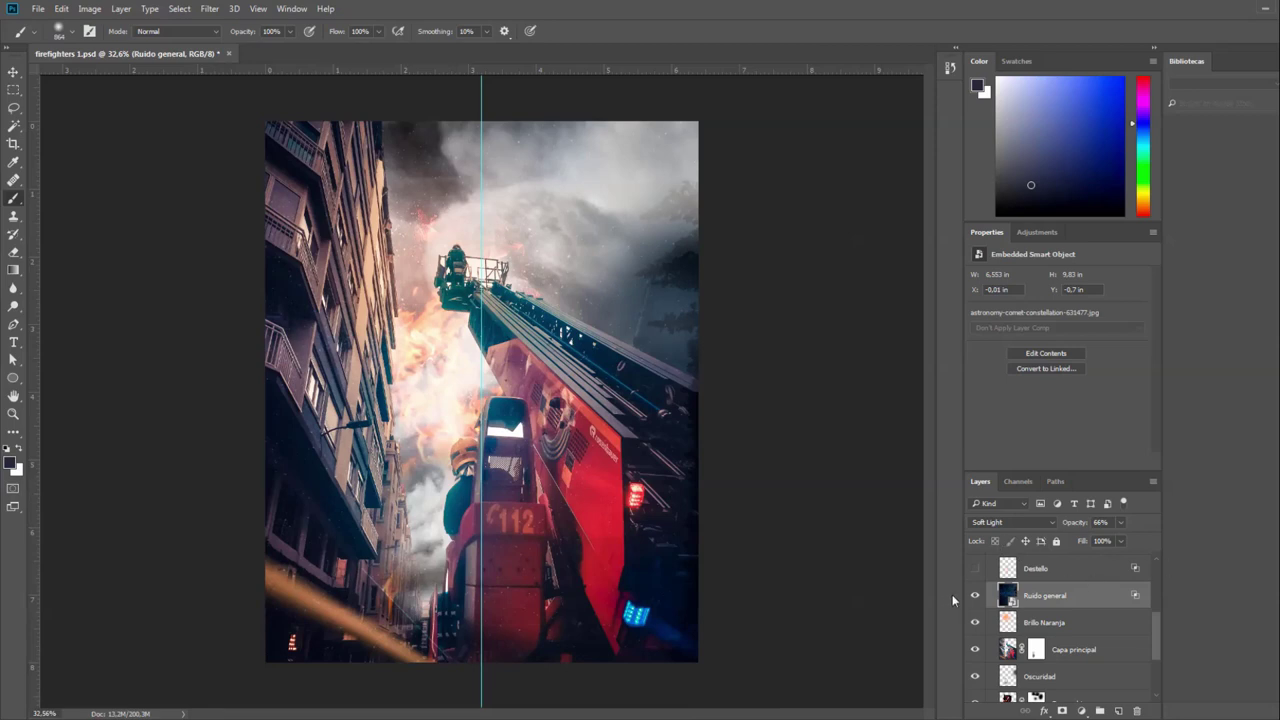
Show Ruido general alone at 100% opacity in Normal mode, cancelling the rasterize prompt.
alt+click(977, 596)
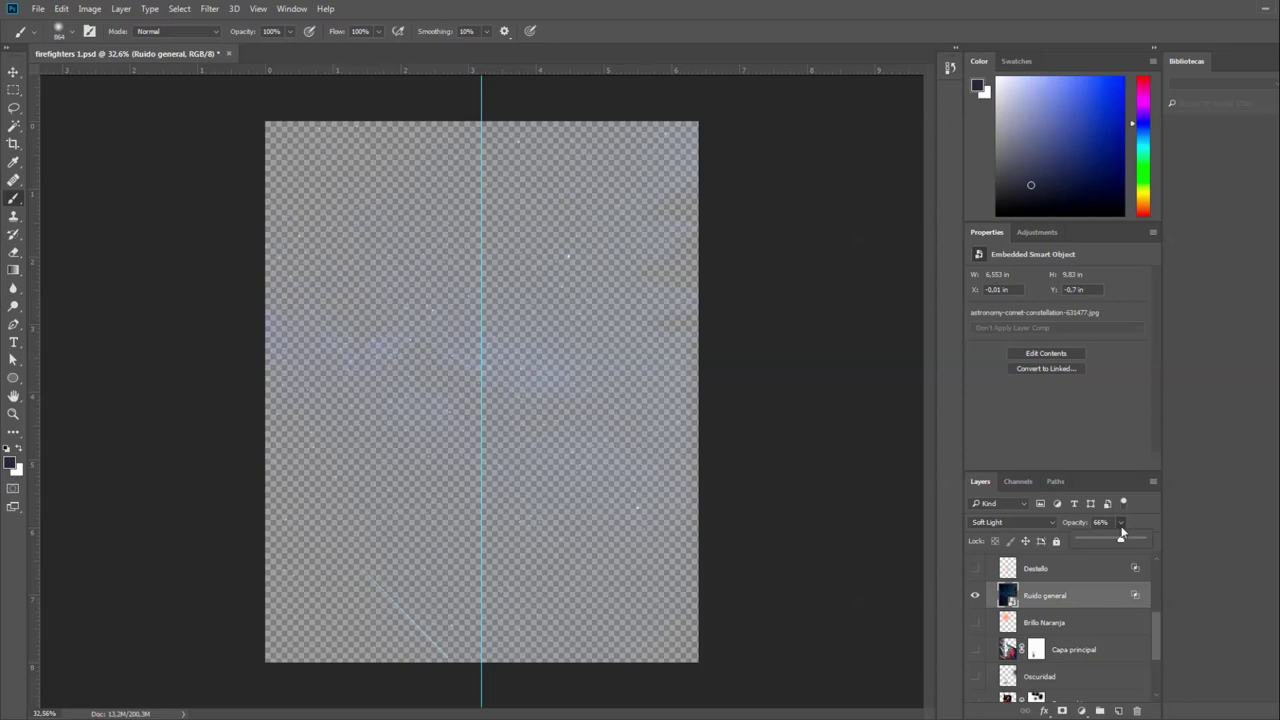
drag(1132, 540, 1153, 542)
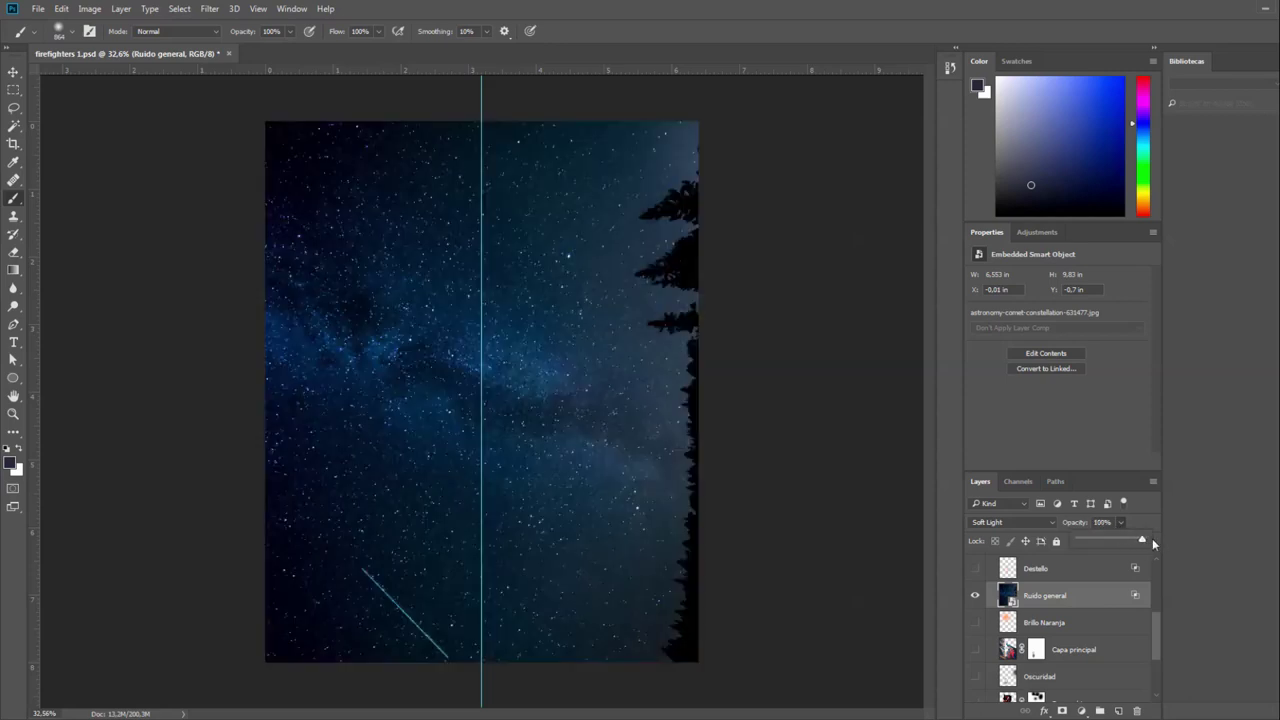
click(1054, 520)
click(985, 252)
click(480, 108)
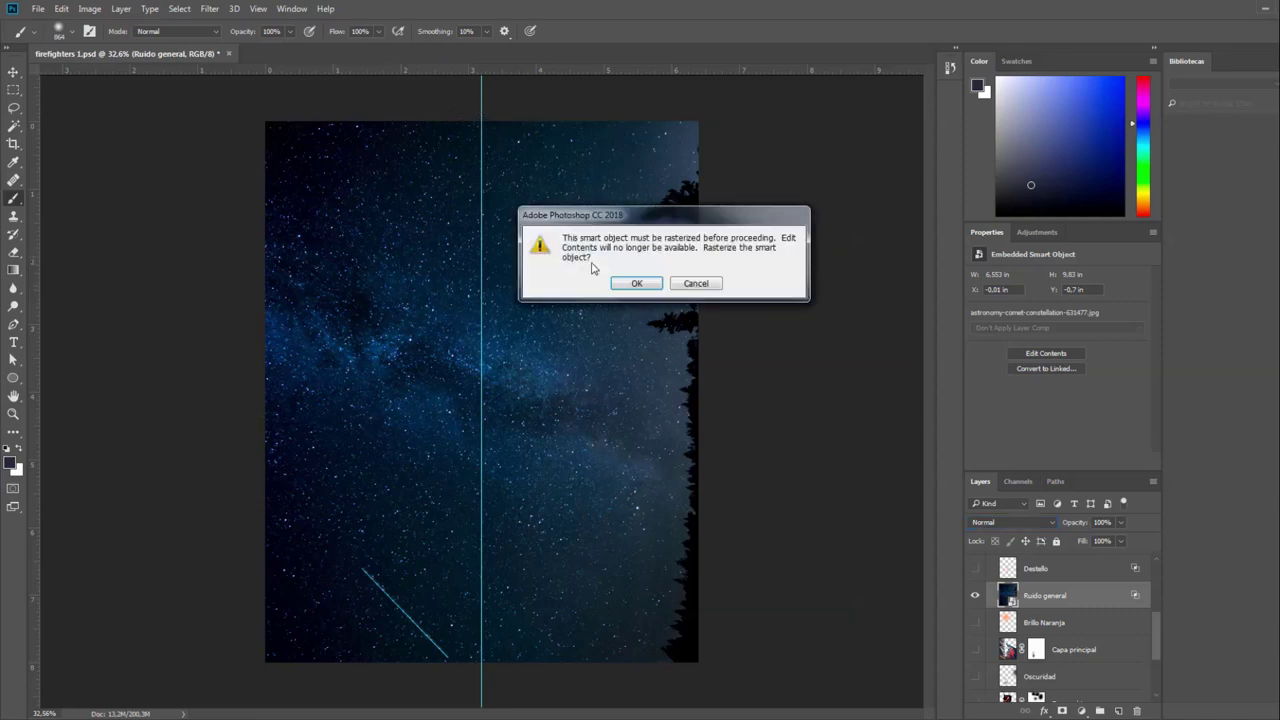
key(Escape)
Drag the vertical guide off the canvas and set the star layer's opacity to about 66%.
key(v)
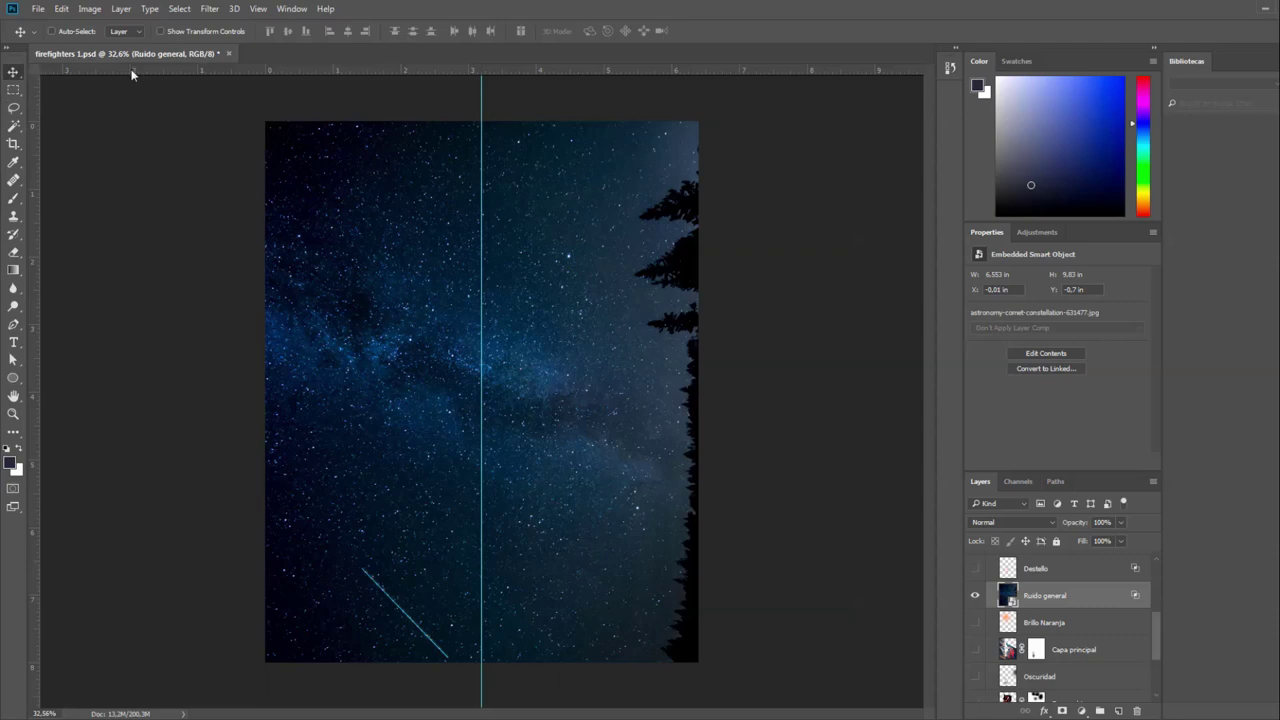
drag(481, 97, 234, 100)
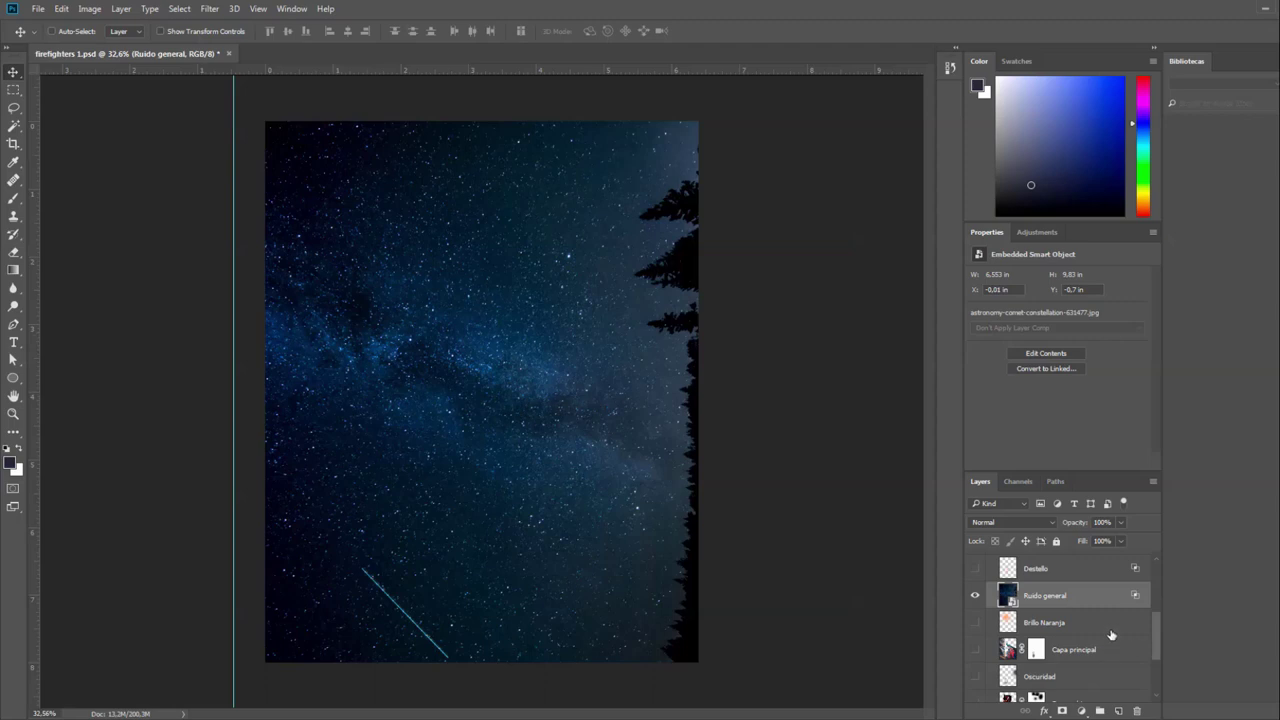
click(1120, 522)
click(1095, 541)
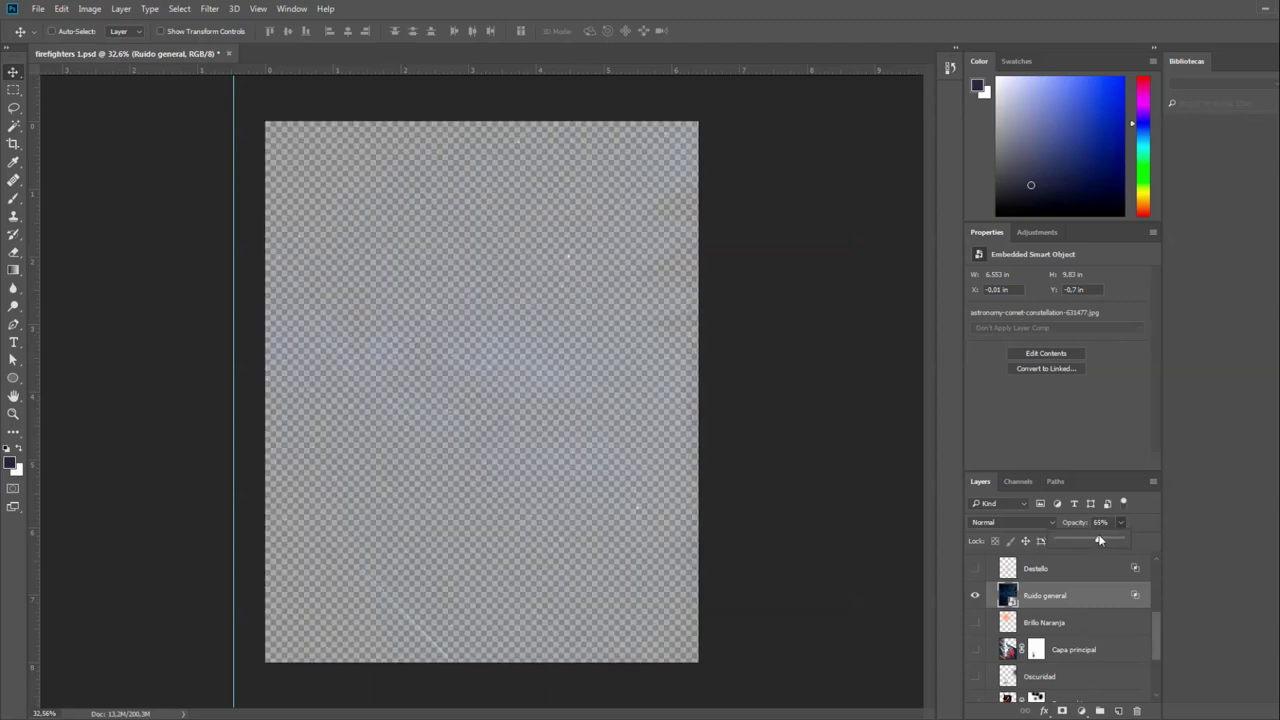
drag(1100, 540, 1101, 540)
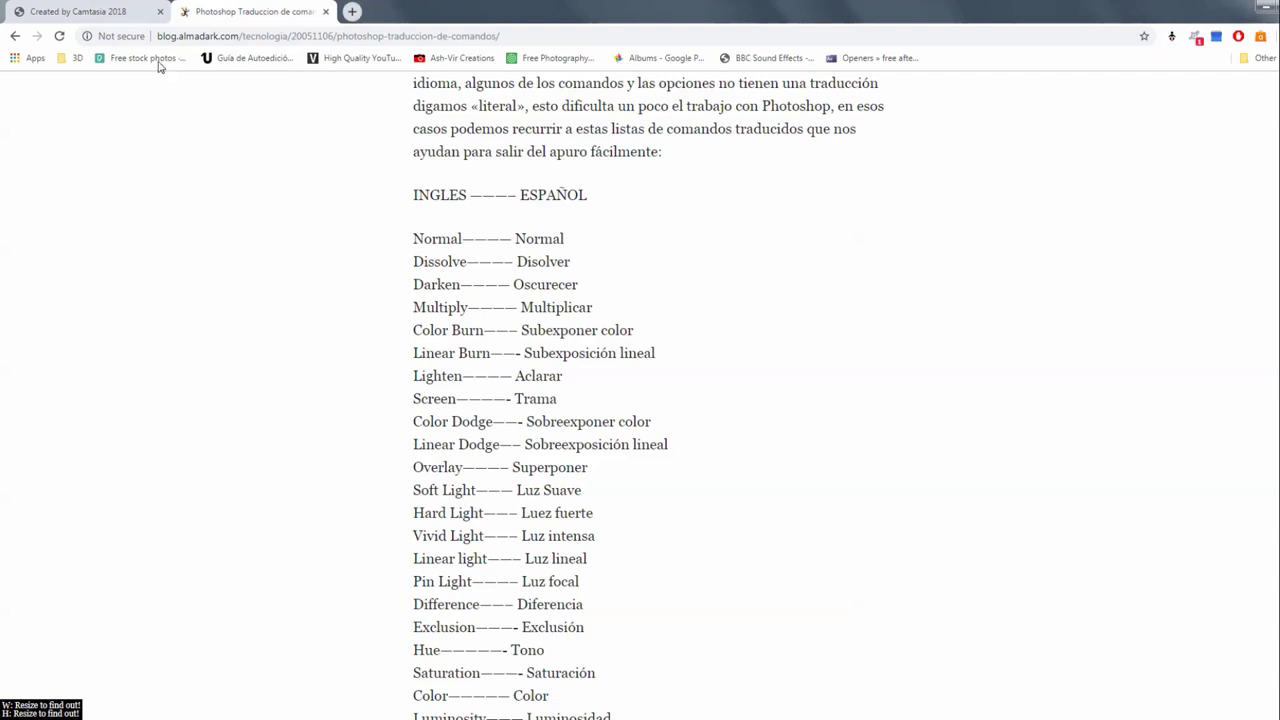
Open Pexels in a new tab and search for 'texture' photos.
middle_click(150, 58)
click(390, 10)
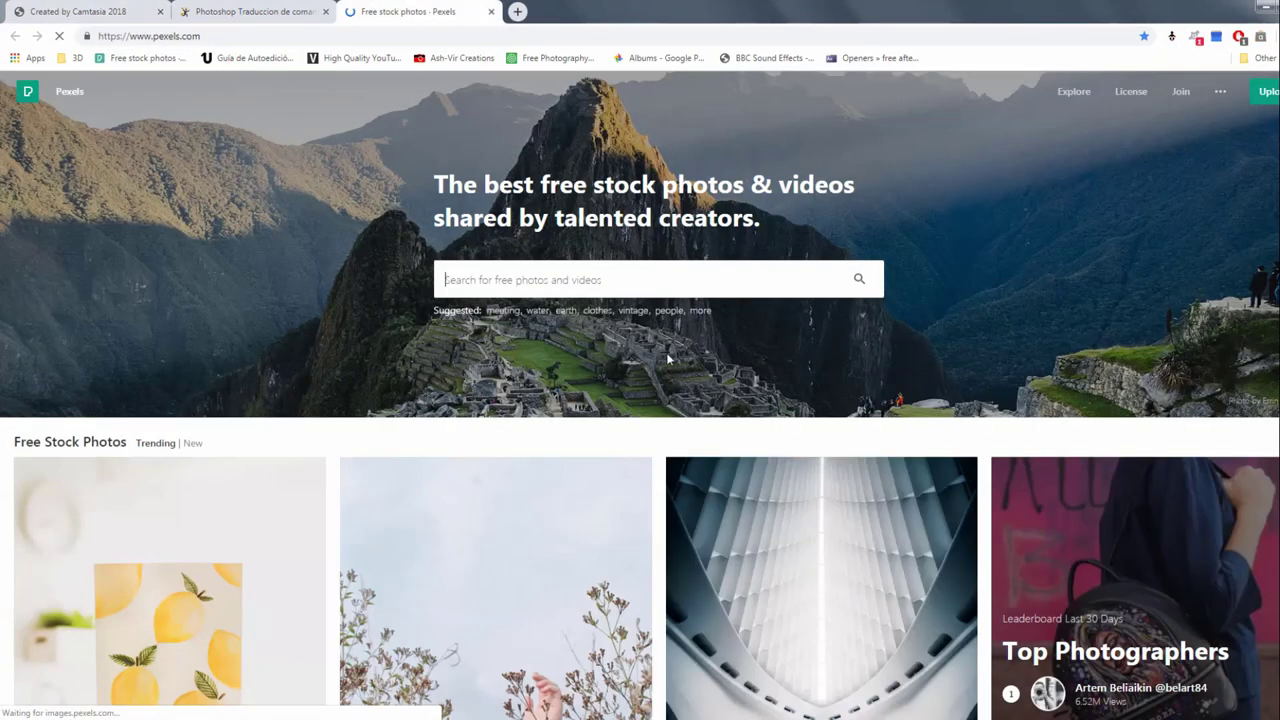
click(631, 281)
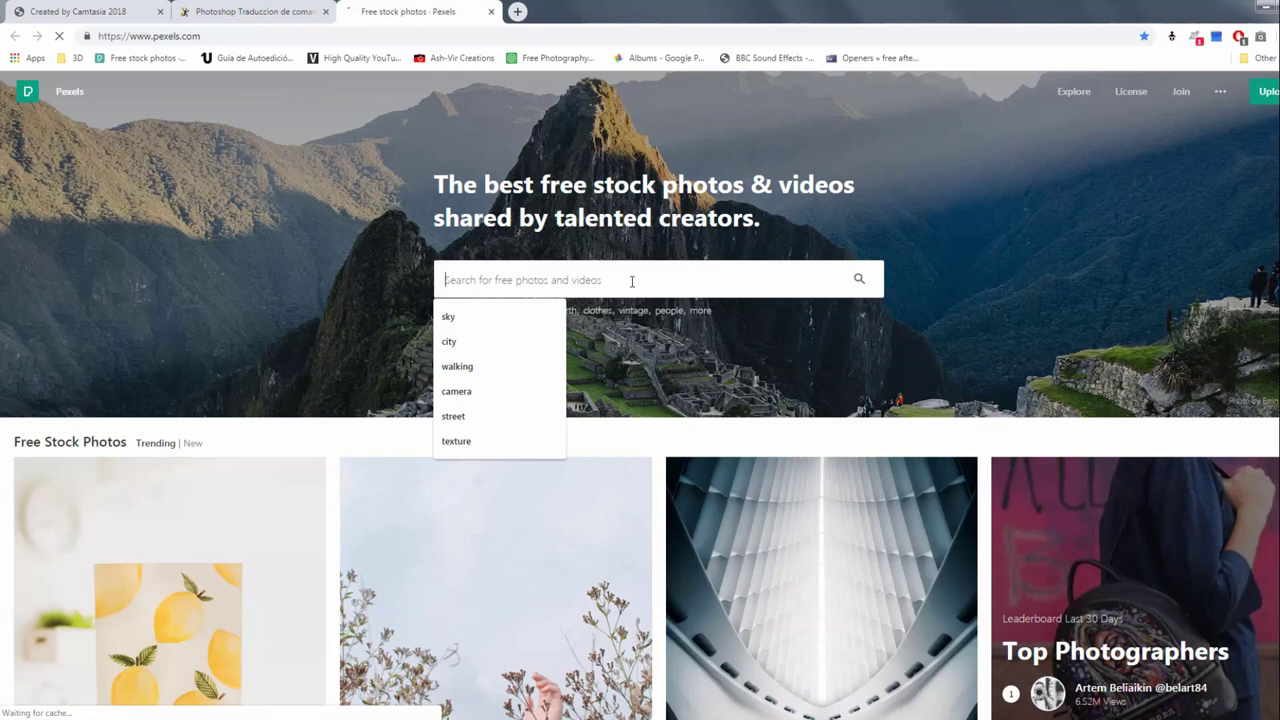
text(texture)
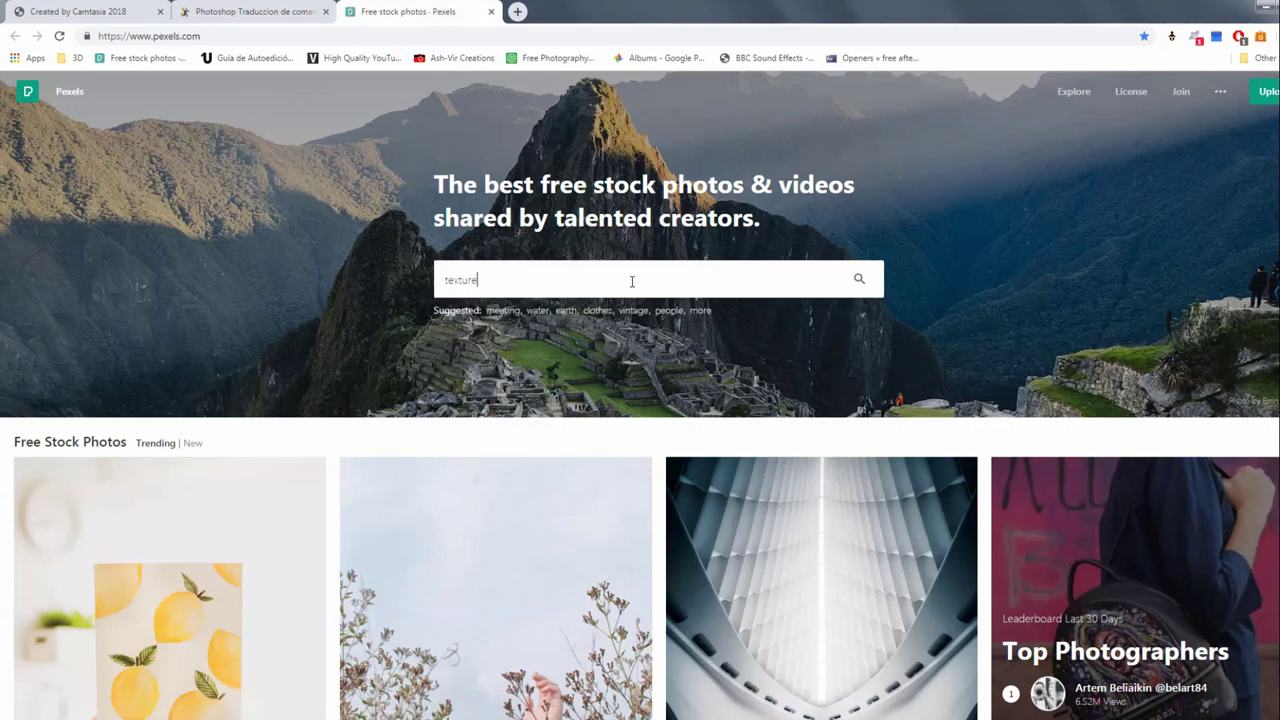
key(Return)
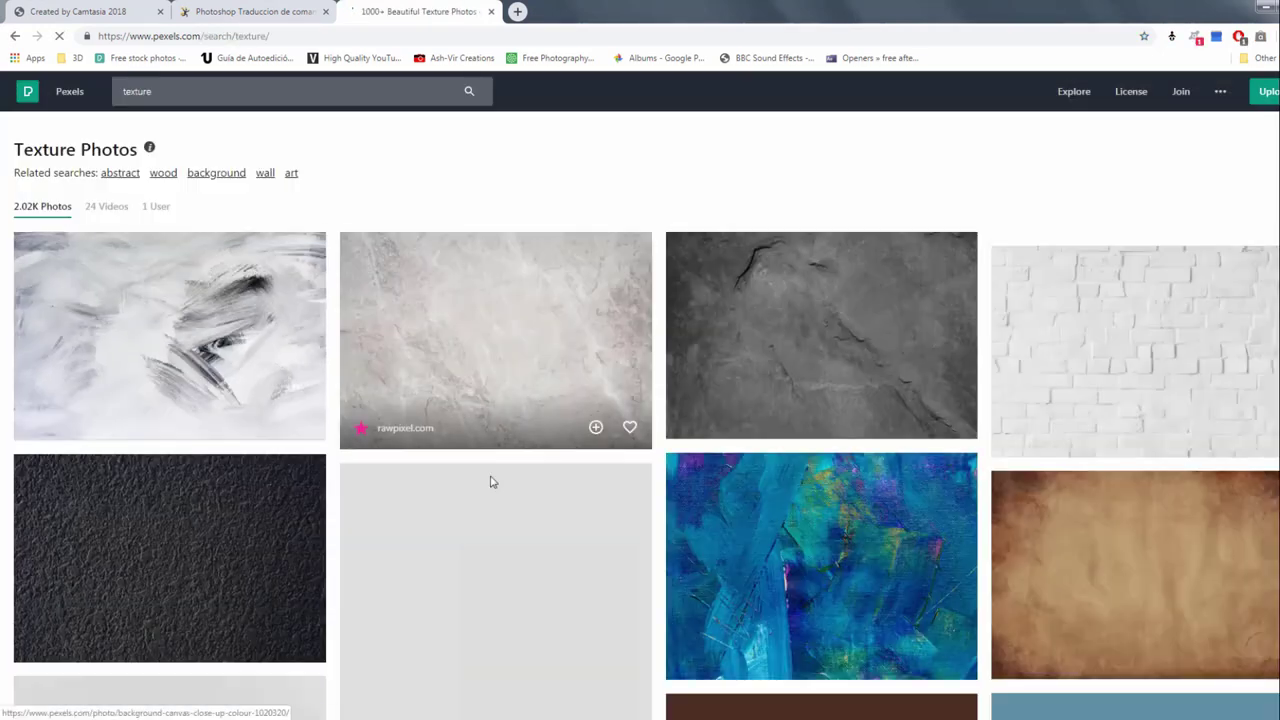
Open the Blue and Red Galaxy Artwork photo and review its Free Download sizes.
scroll(560, 500, down, 3)
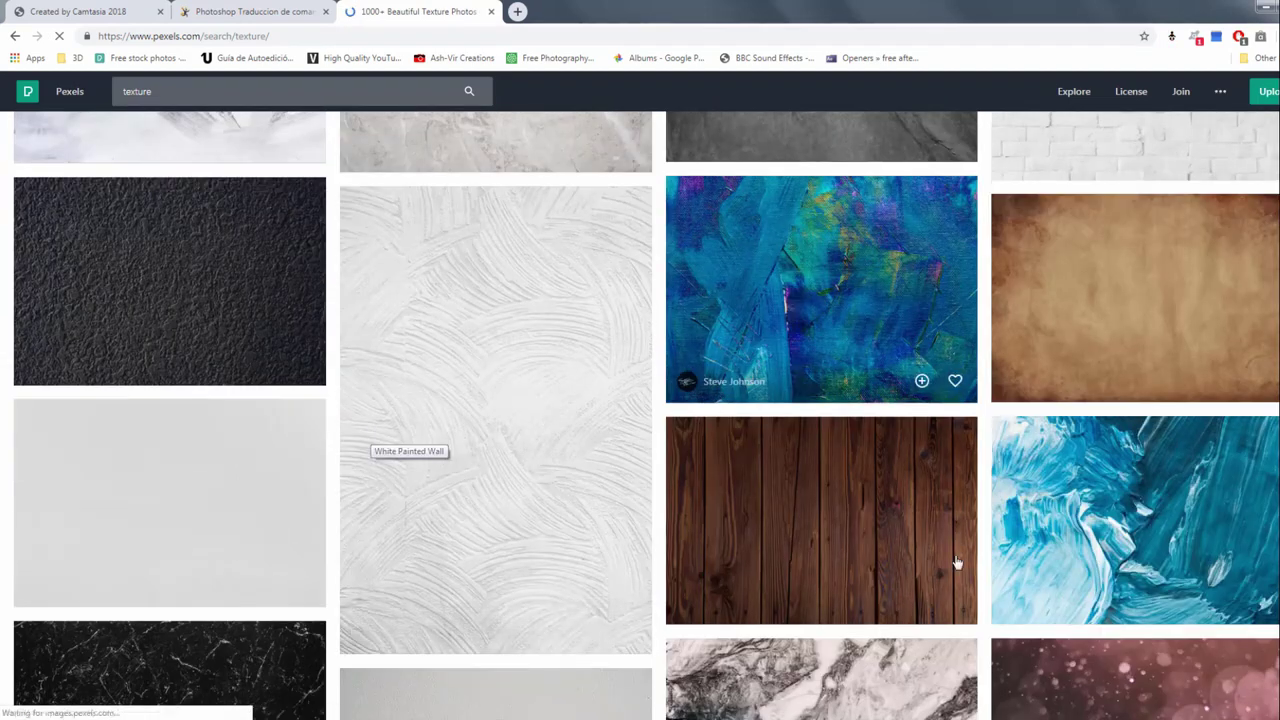
scroll(955, 563, down, 3)
scroll(950, 560, down, 1)
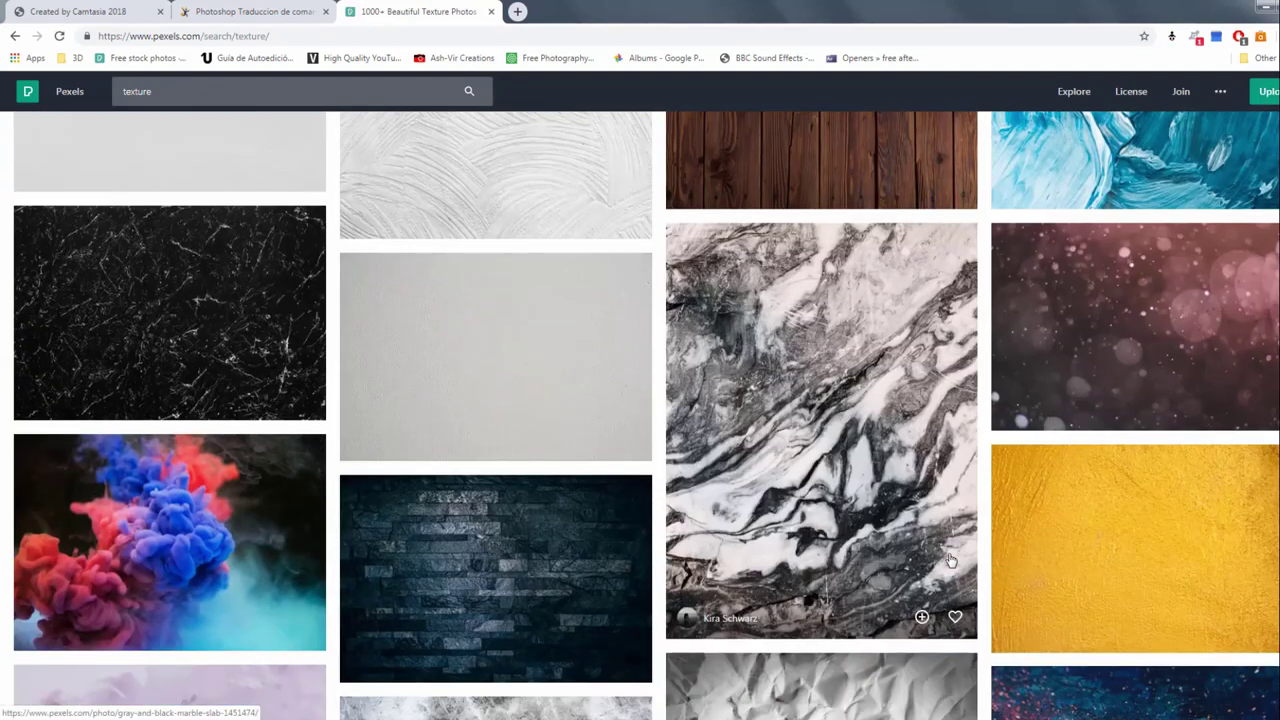
scroll(925, 562, down, 3)
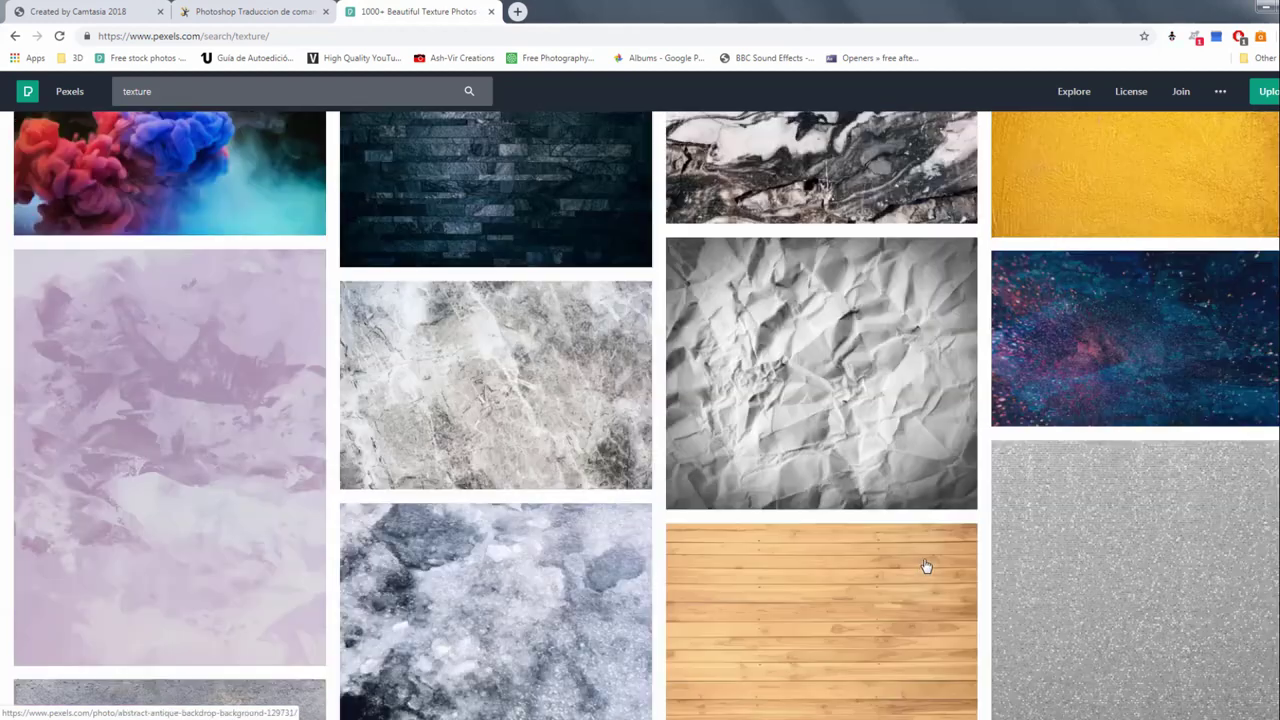
scroll(700, 580, down, 2)
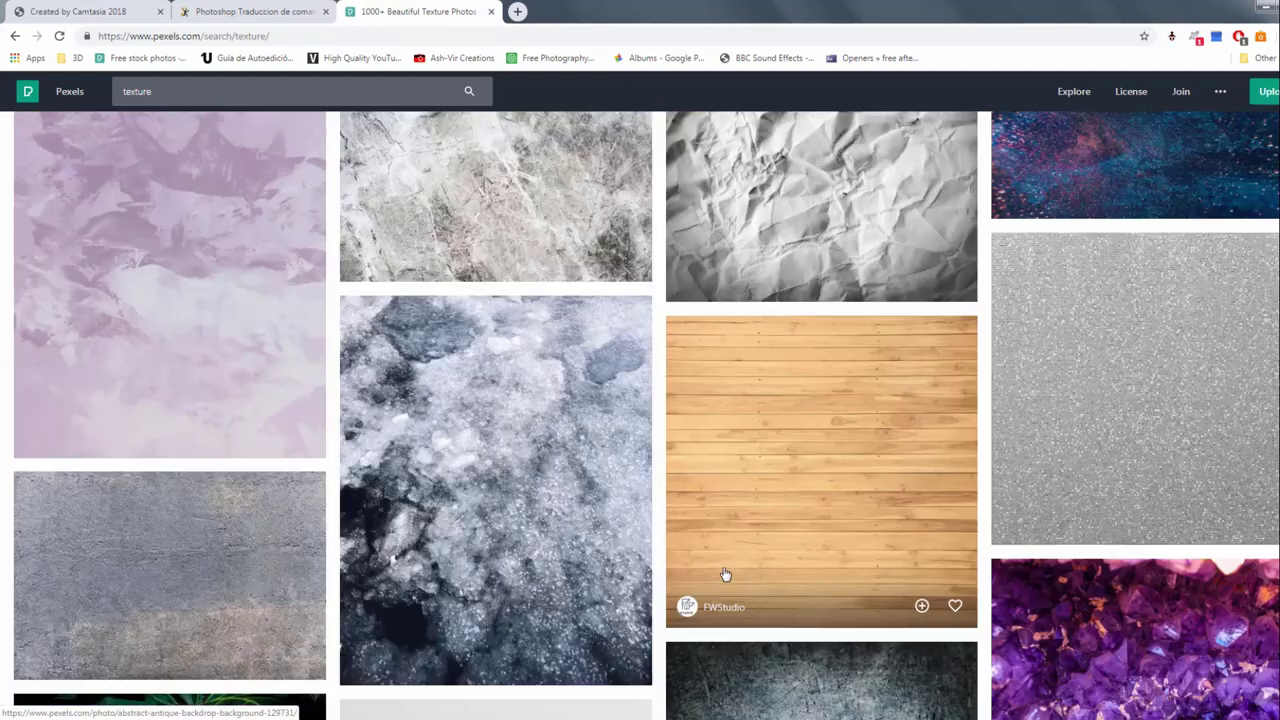
scroll(760, 550, up, 1)
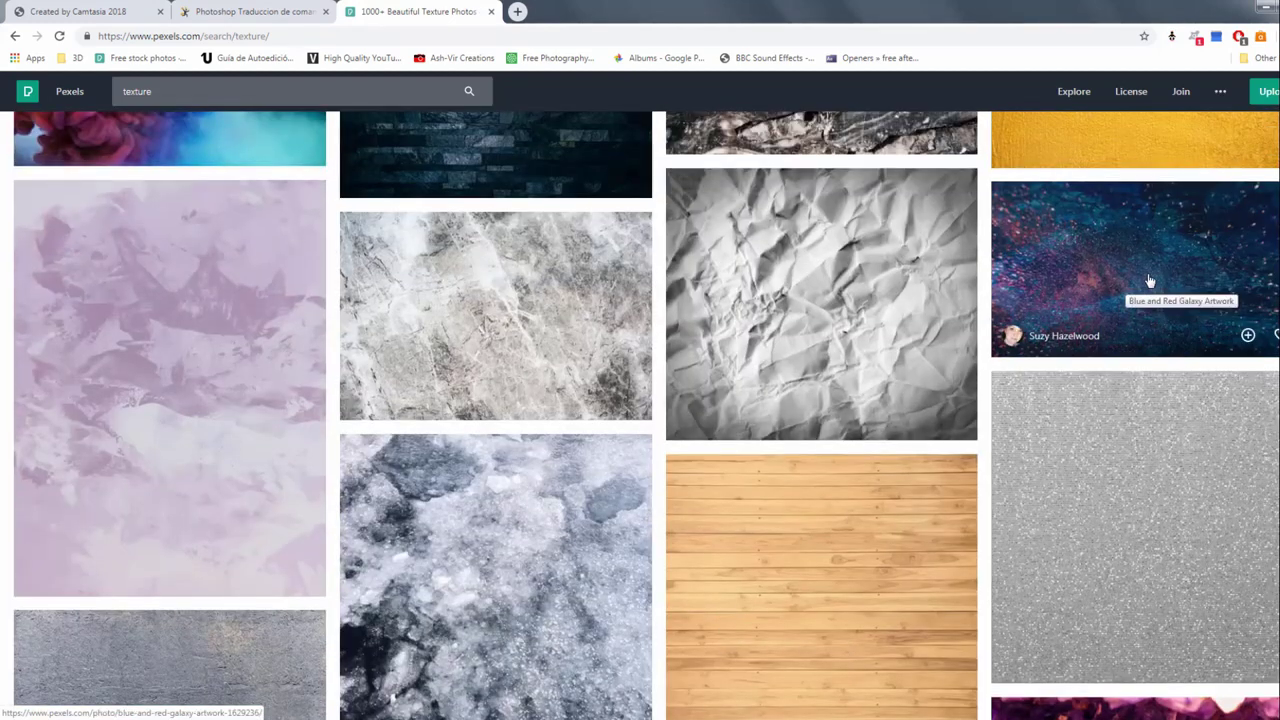
scroll(1128, 300, down, 1)
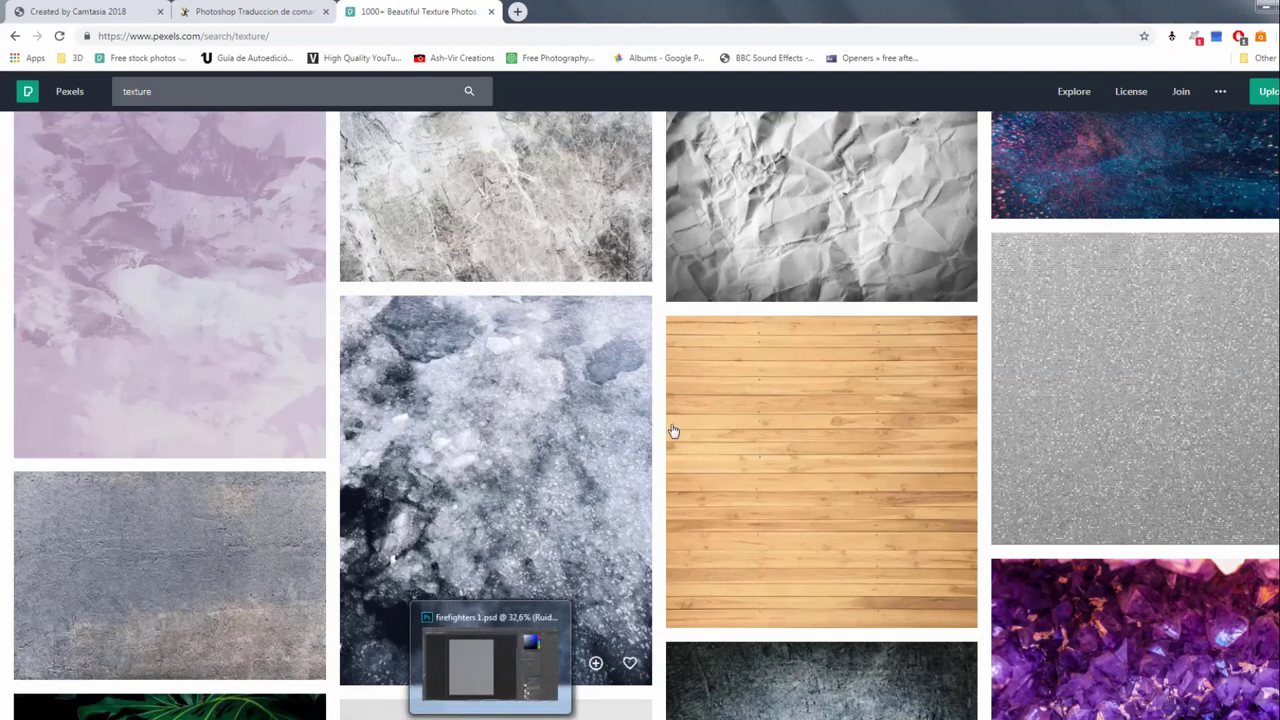
click(1052, 207)
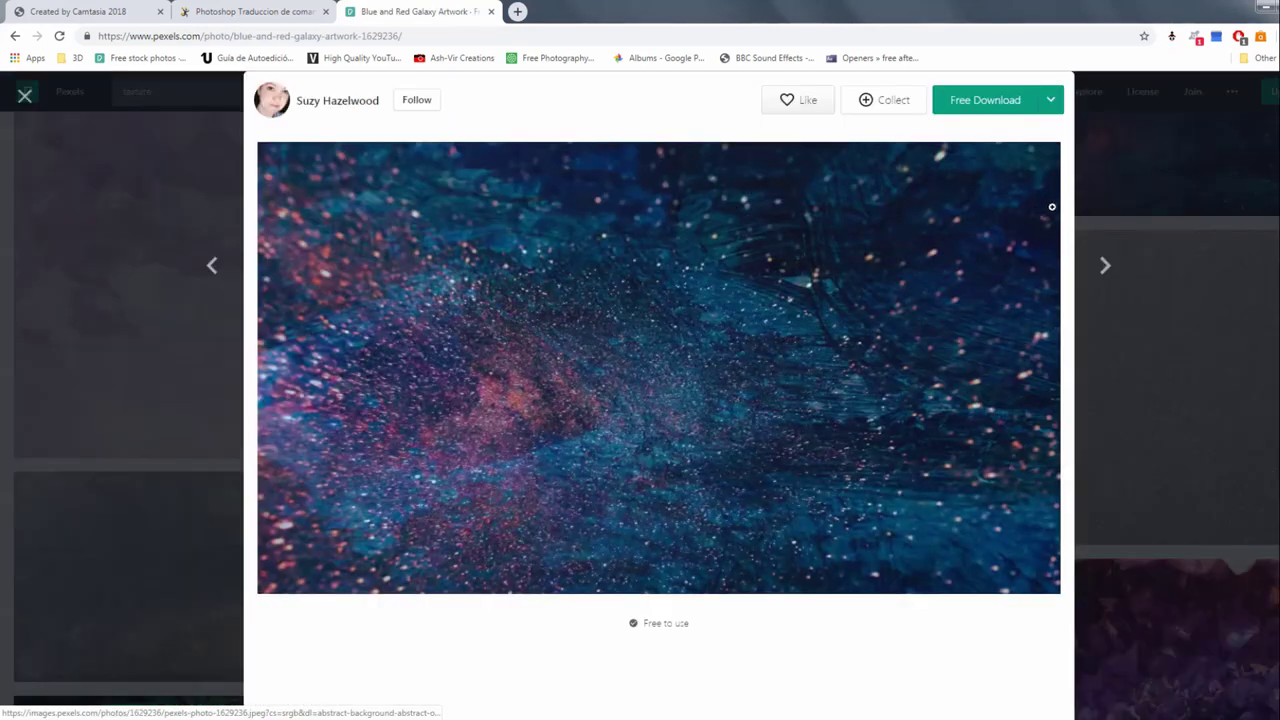
click(1048, 102)
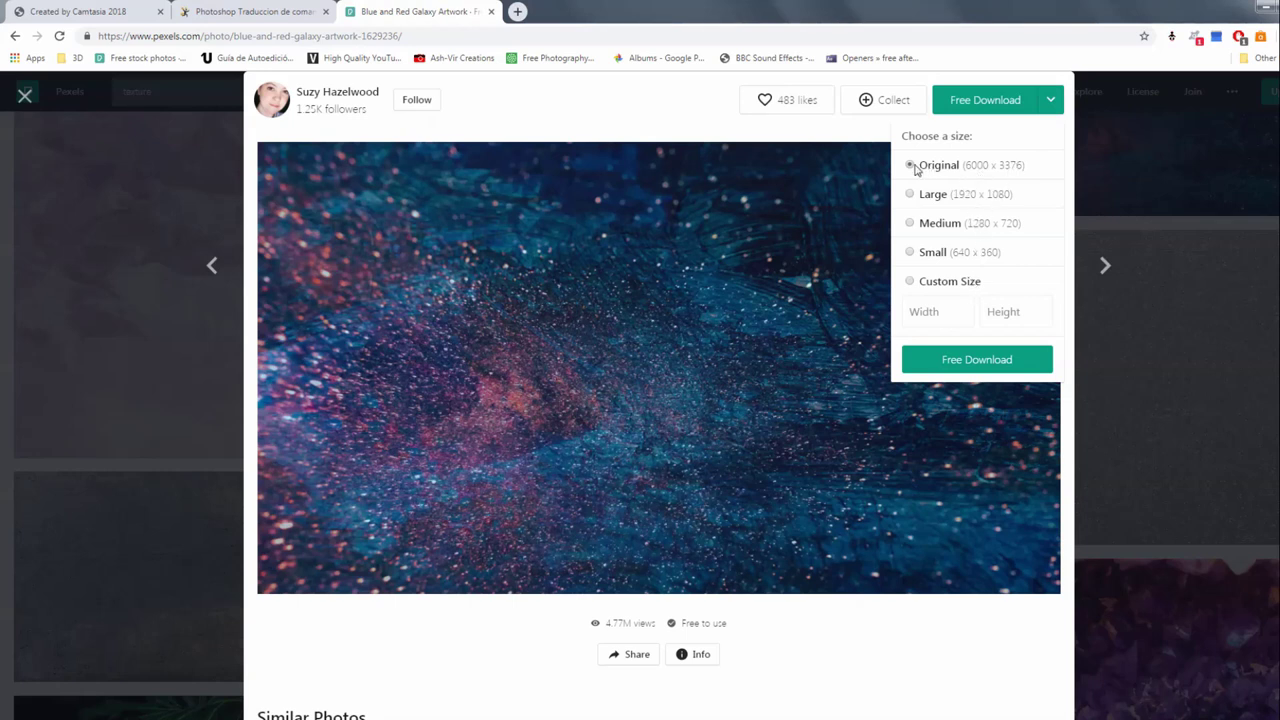
click(553, 684)
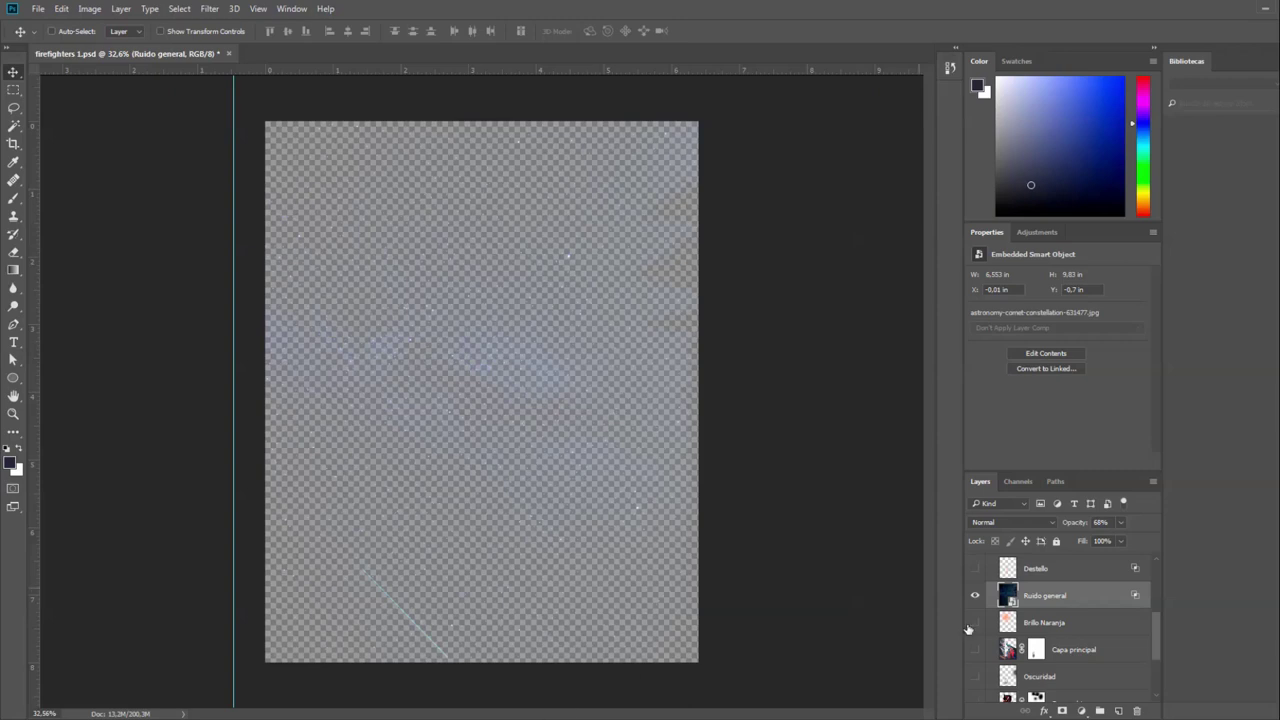
Restore all layers, set Ruido general to Soft Light after trying Linear Dodge (Add), and start Free Transform.
alt+click(976, 598)
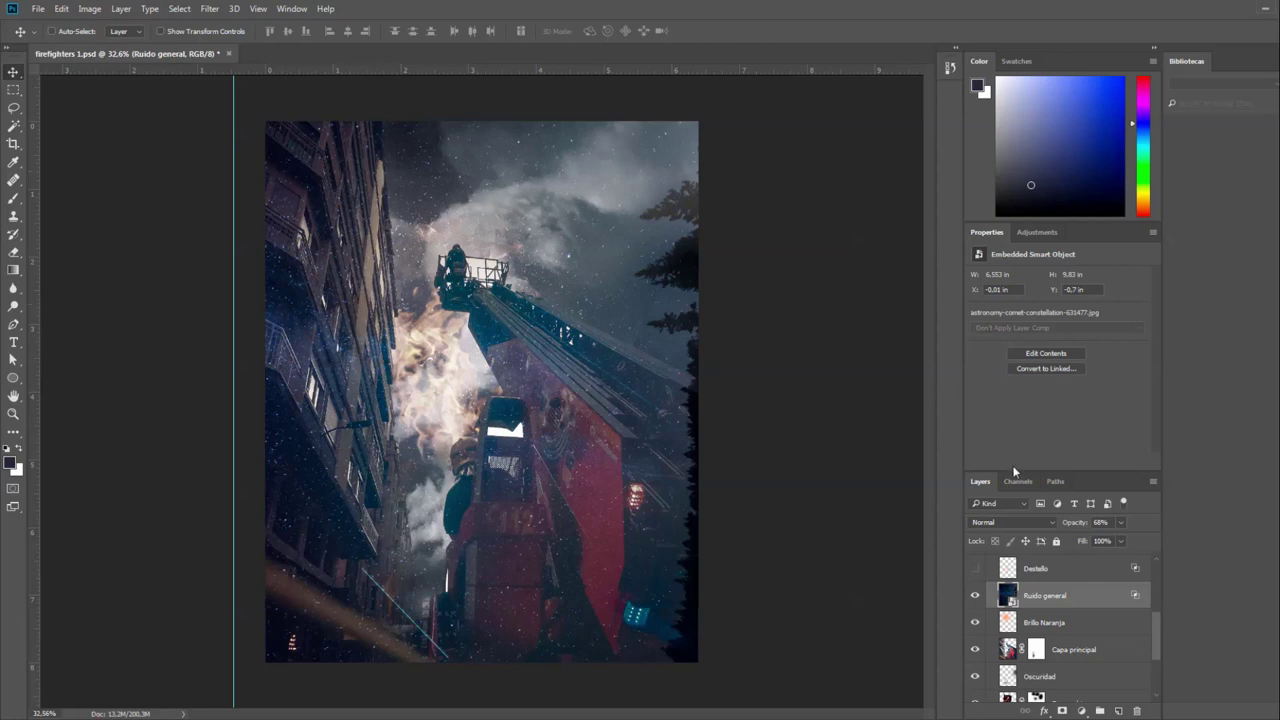
click(1007, 520)
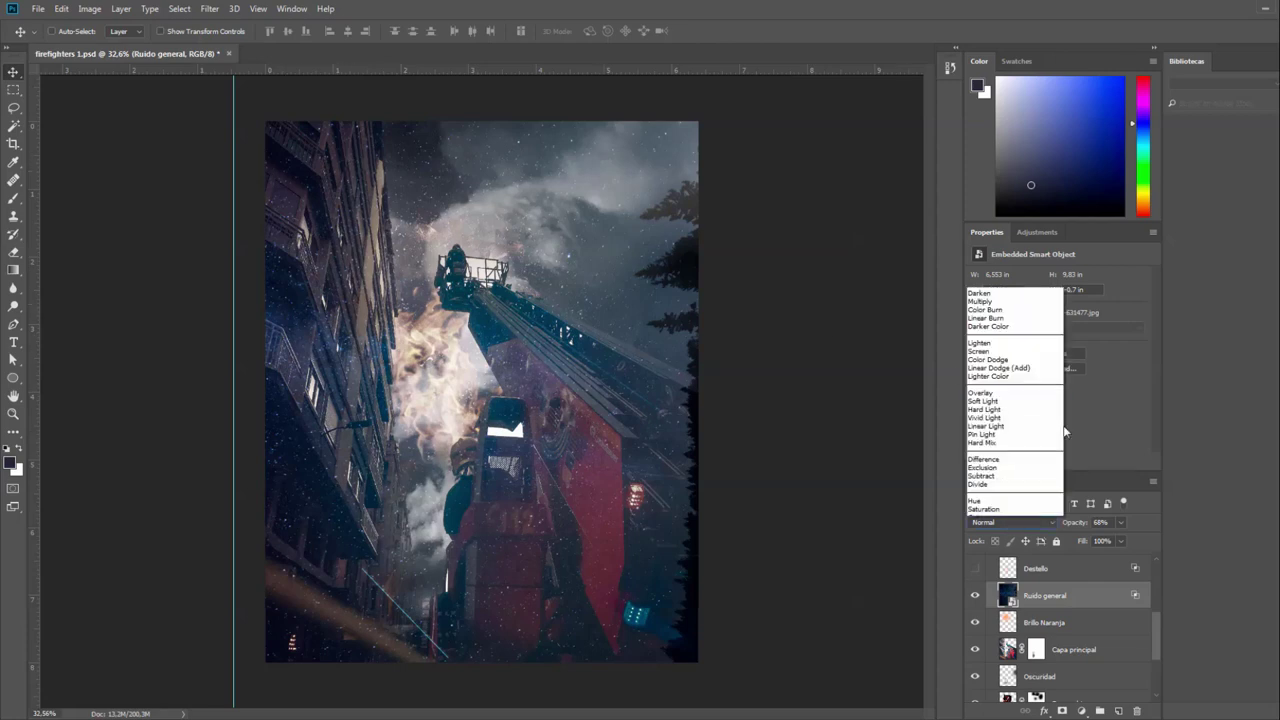
click(1006, 355)
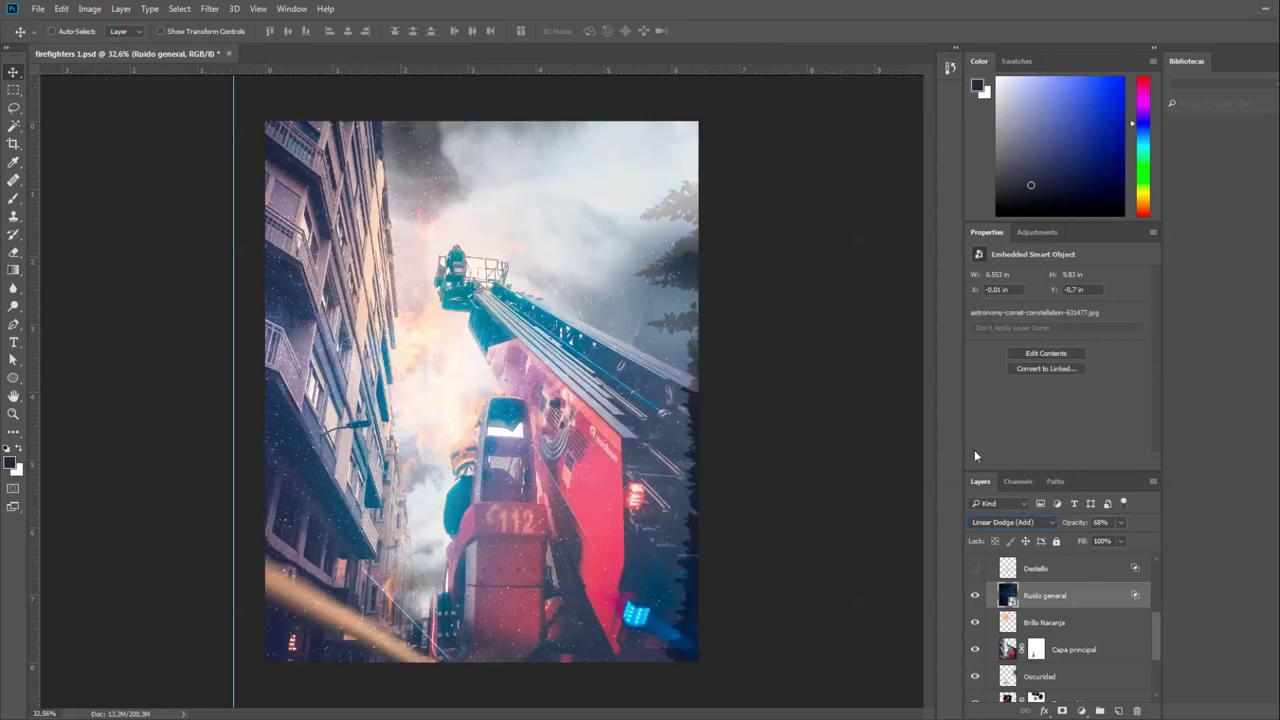
click(1043, 523)
click(1012, 387)
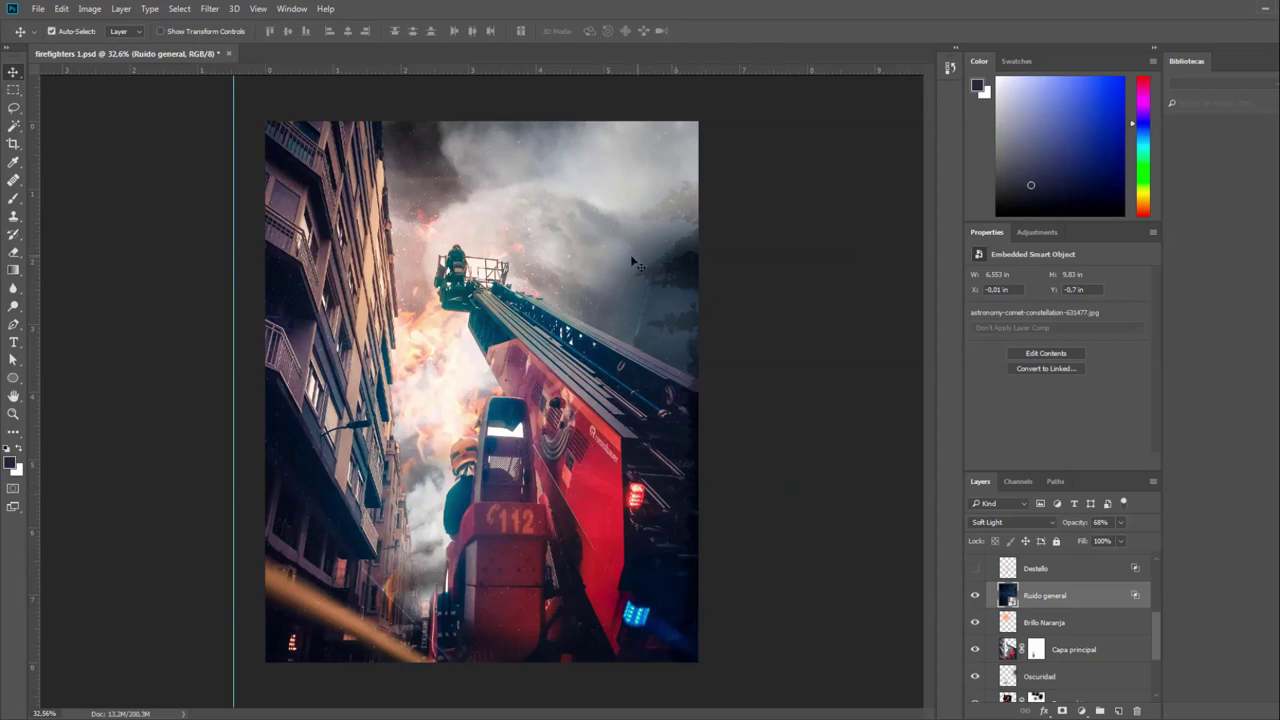
key(ctrl+t)
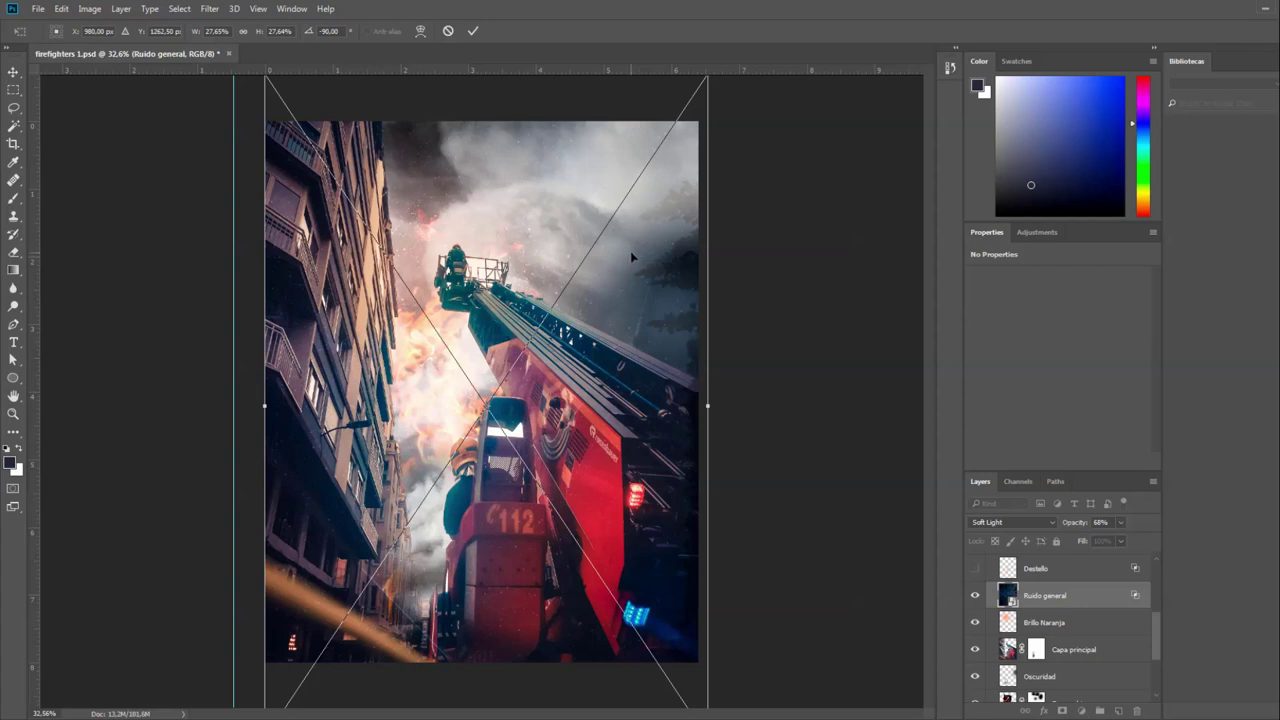
drag(632, 257, 677, 244)
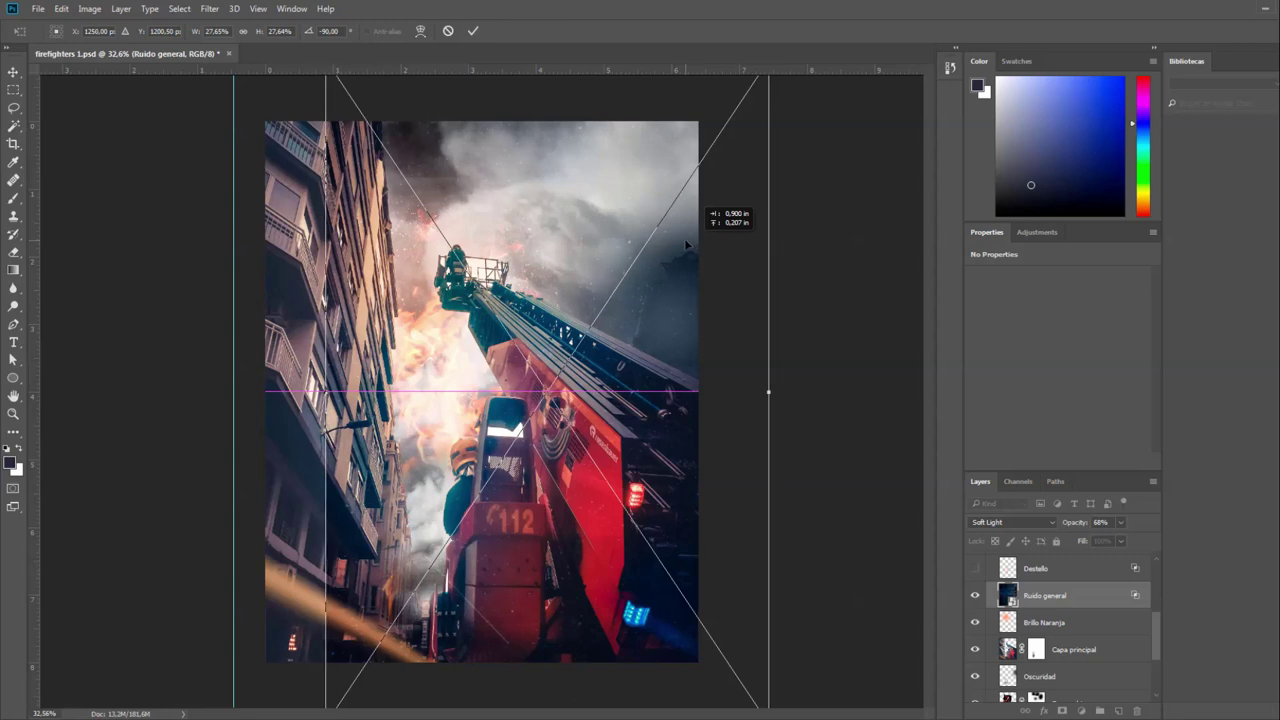
drag(680, 245, 695, 210)
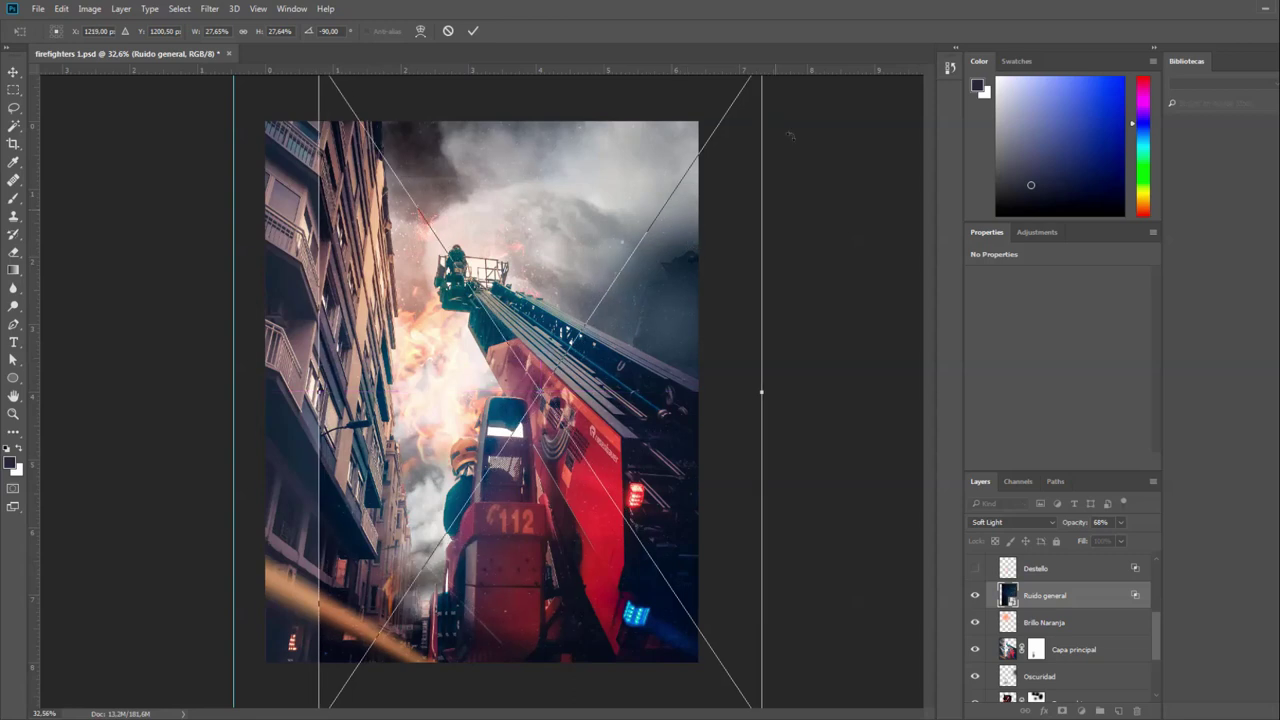
click(447, 31)
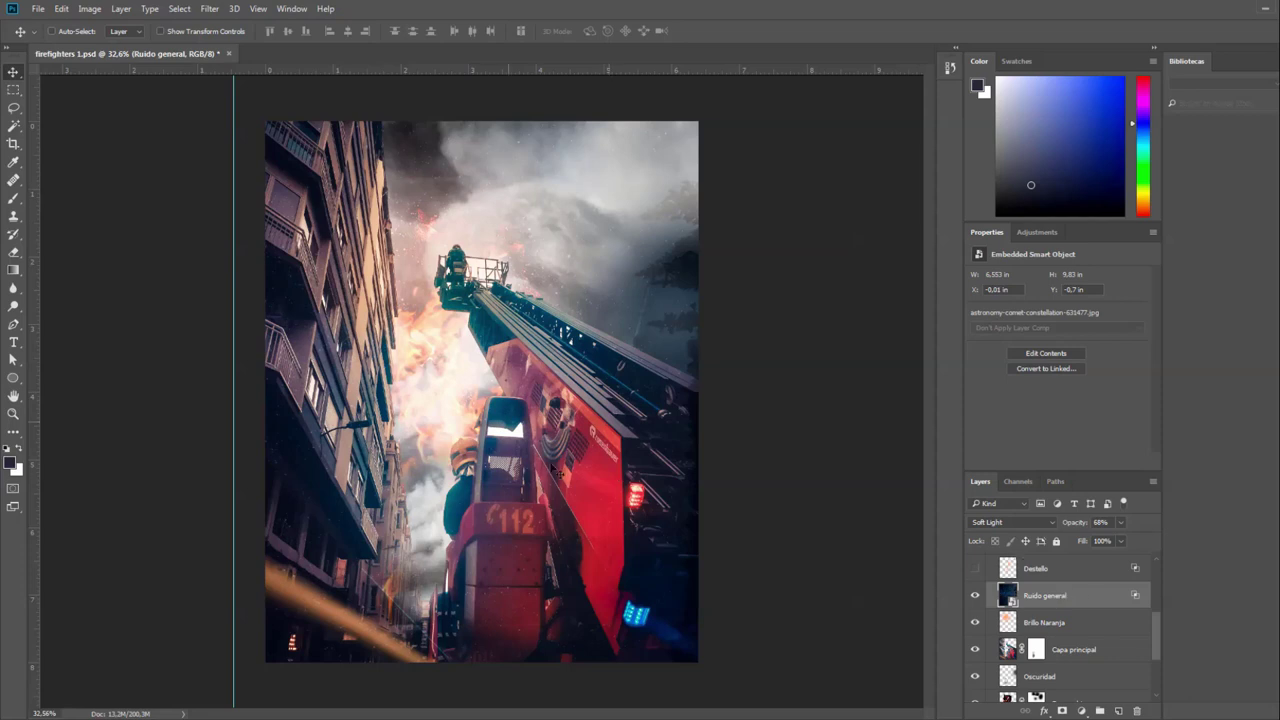
Zoom in on the 112 panel and open Ruido general's Blending Options, moving the dialog aside.
scroll(555, 529, up, 1)
scroll(578, 533, up, 1)
scroll(578, 533, up, 1)
scroll(578, 533, up, 1)
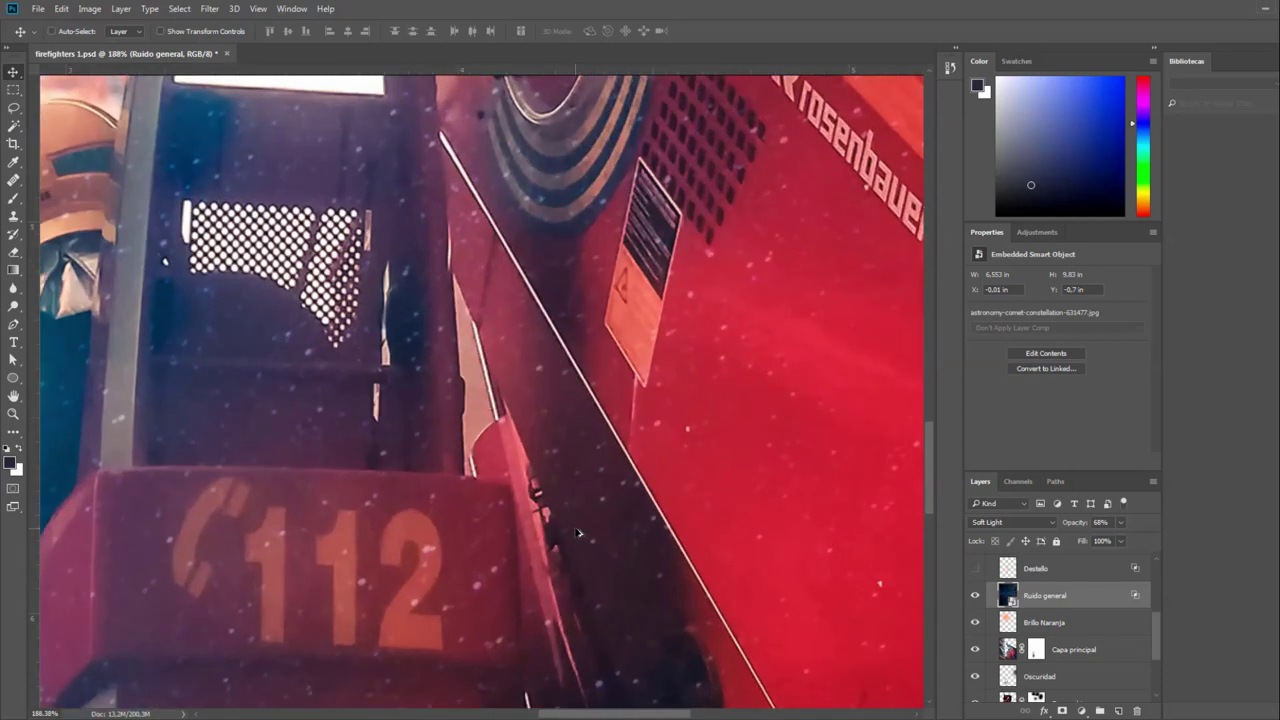
double_click(1099, 600)
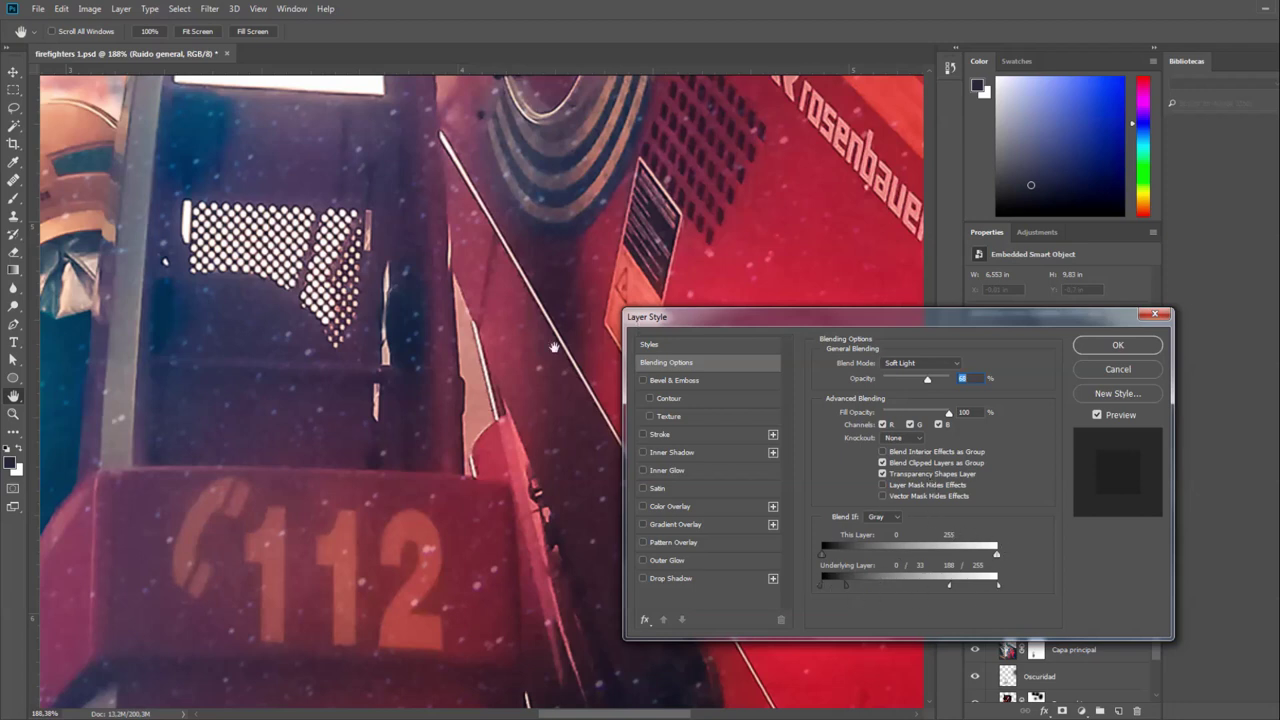
drag(743, 318, 897, 271)
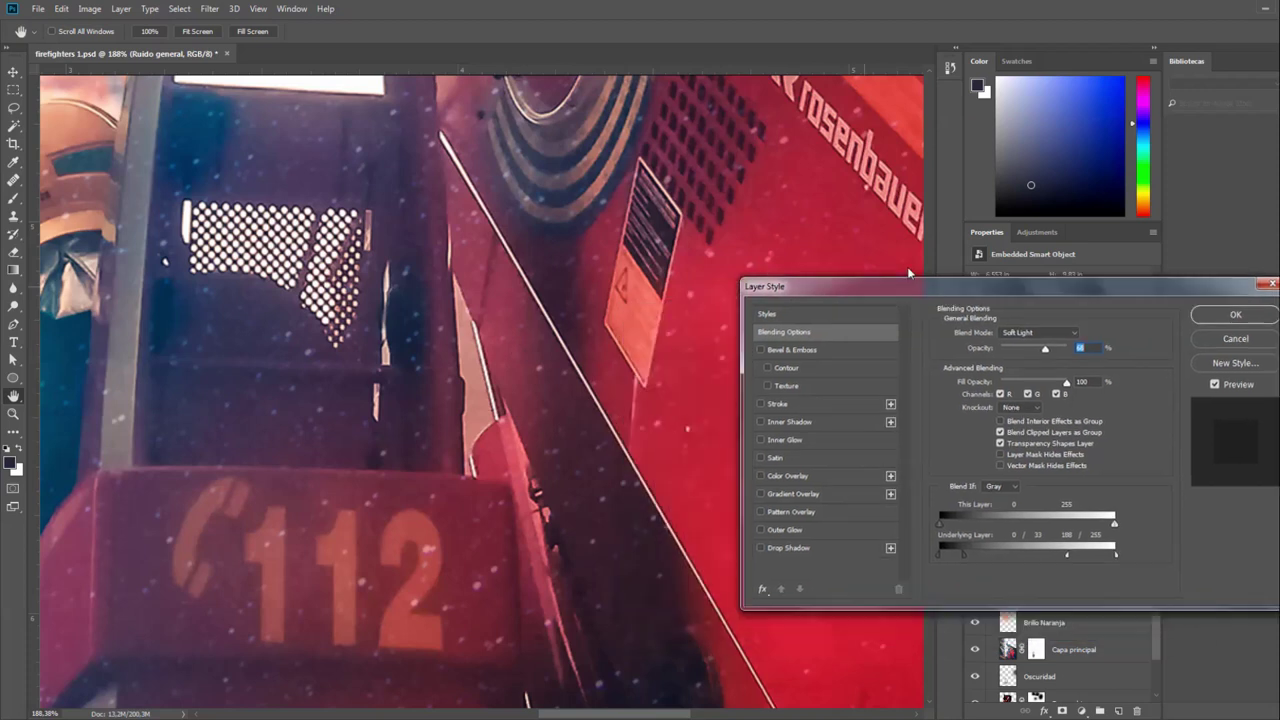
Split Ruido general's Underlying Layer black Blend If slider to 0/53.
click(985, 537)
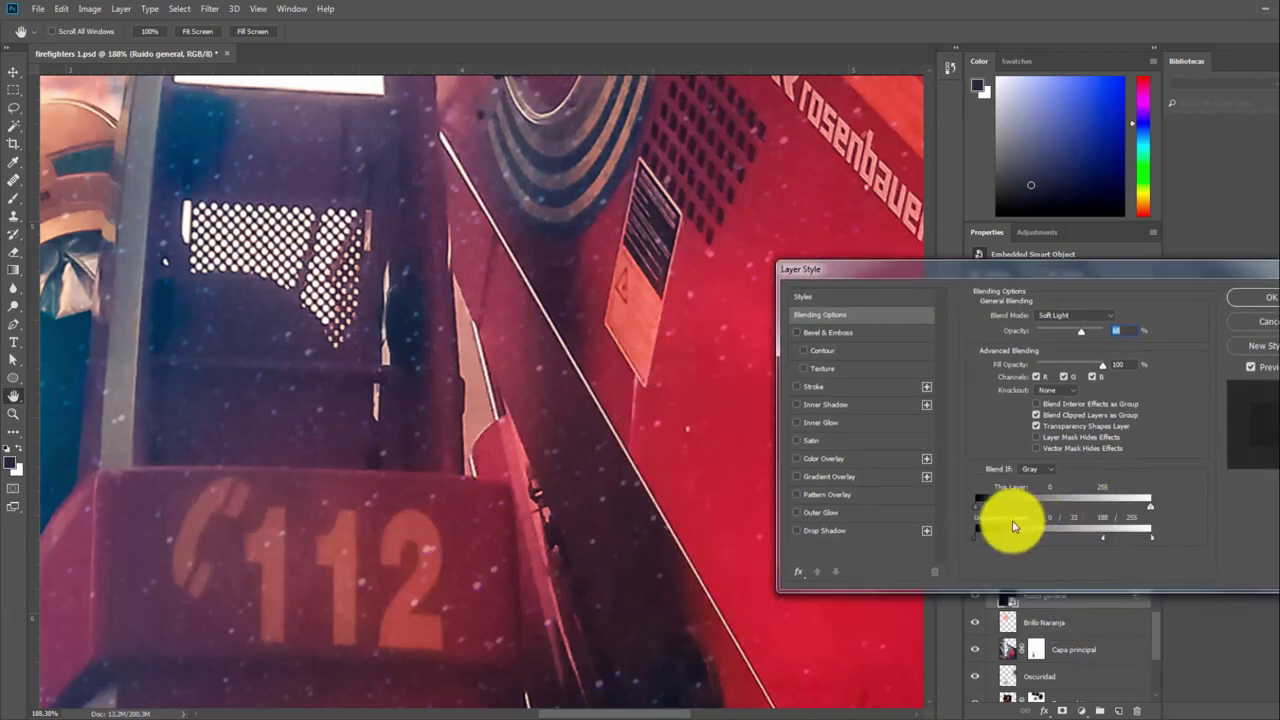
drag(1000, 537, 996, 543)
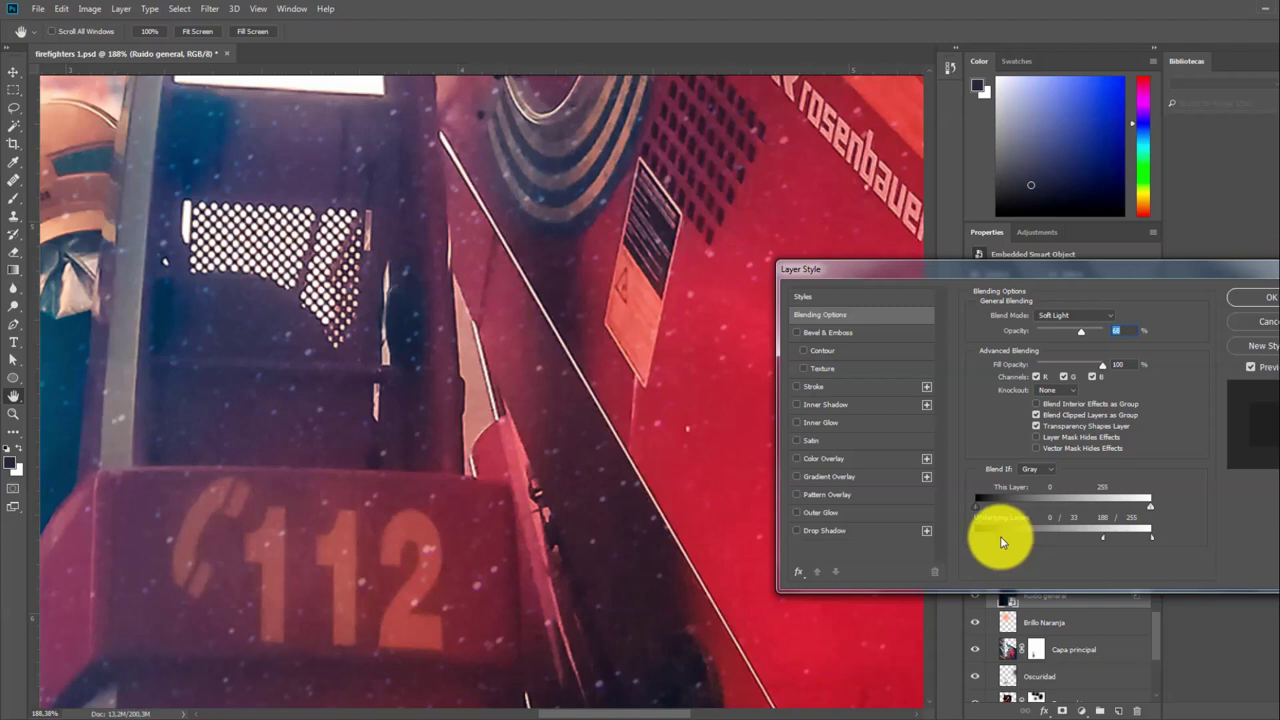
mouse_move(977, 541)
mouse_down()
mouse_move(1038, 534)
mouse_move(934, 543)
mouse_move(1002, 535)
mouse_move(966, 531)
mouse_move(982, 542)
mouse_up()
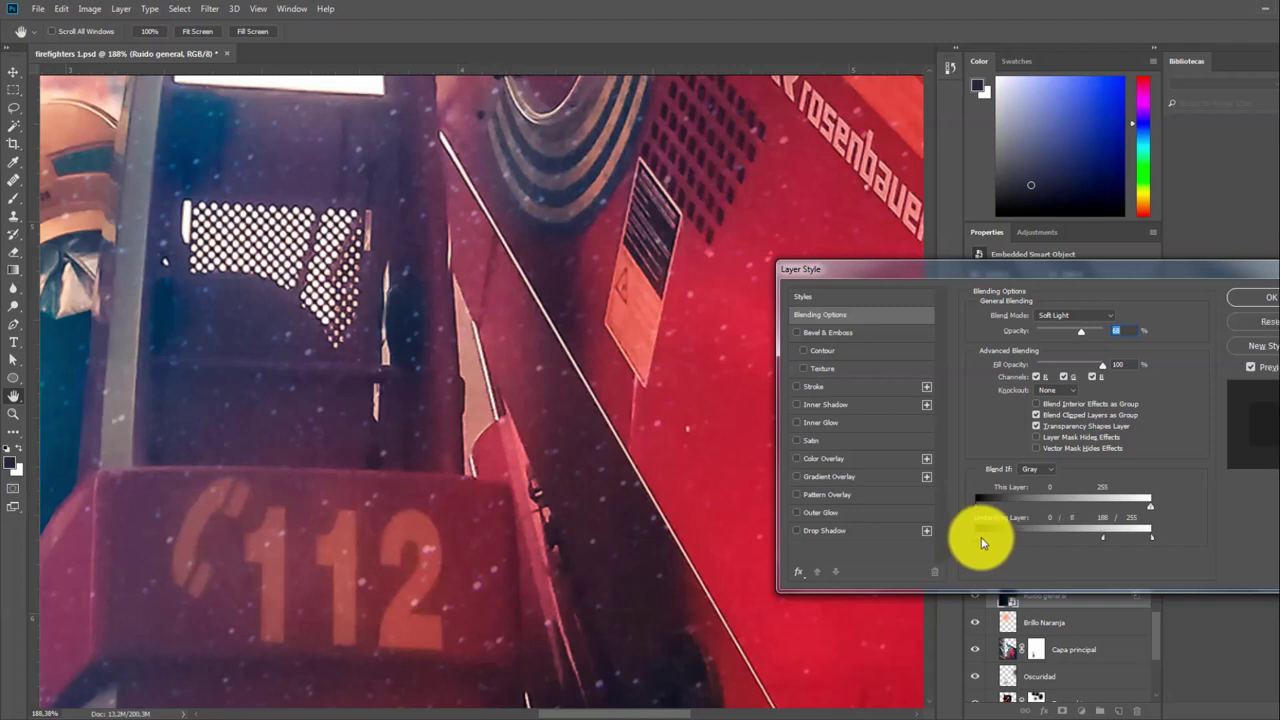
mouse_move(978, 542)
mouse_down()
mouse_move(1034, 528)
mouse_move(1012, 535)
mouse_up()
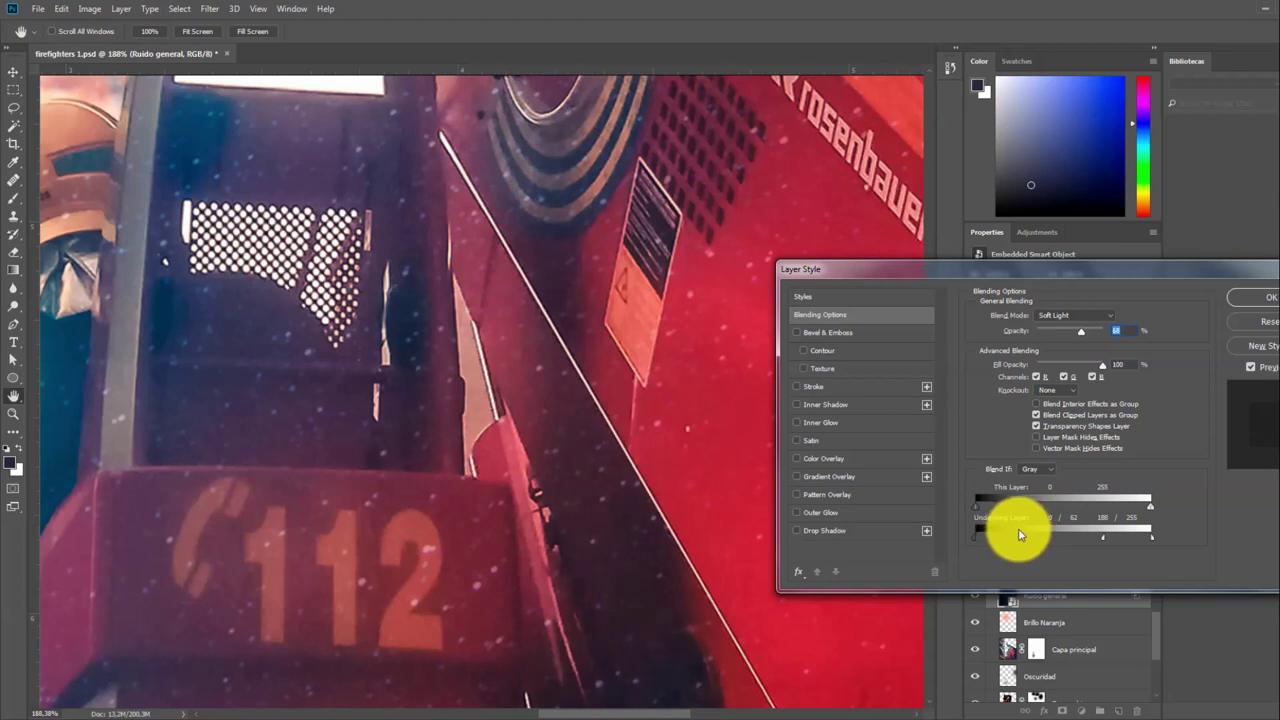
drag(1018, 535, 1014, 535)
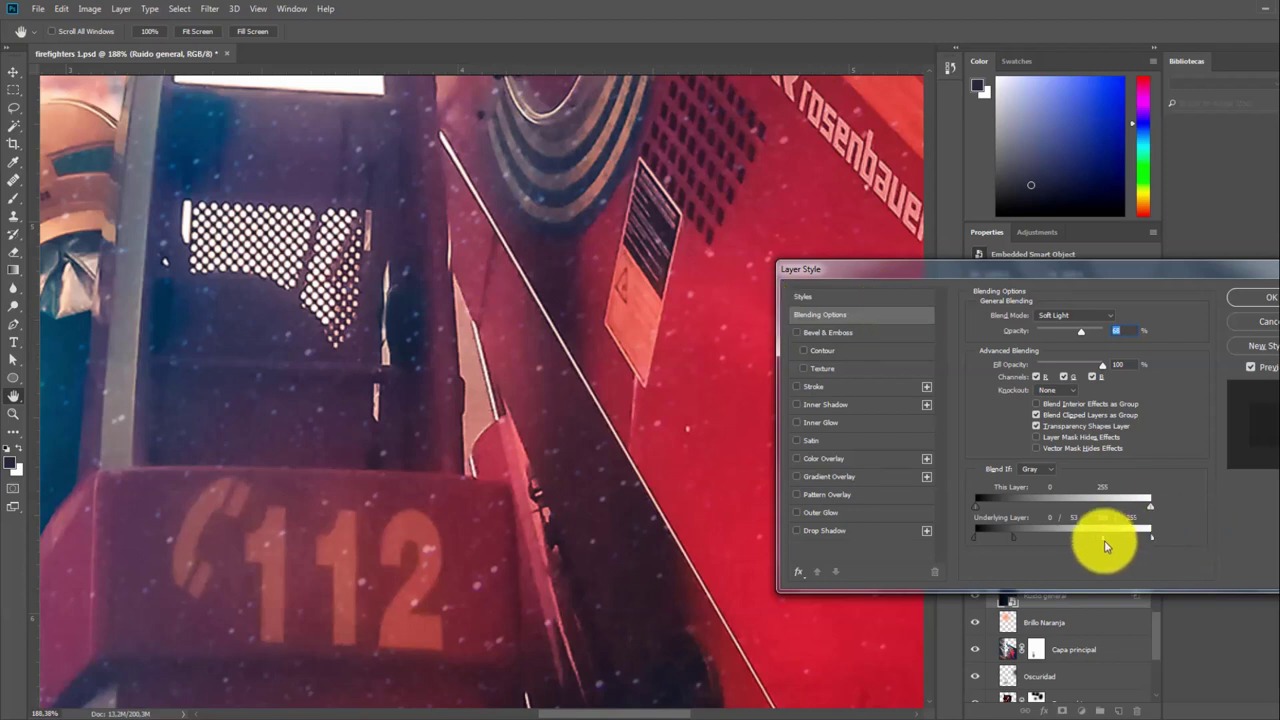
Split the Underlying Layer white slider to 189/255, set Opacity to 63%, and apply.
drag(1151, 537, 1130, 537)
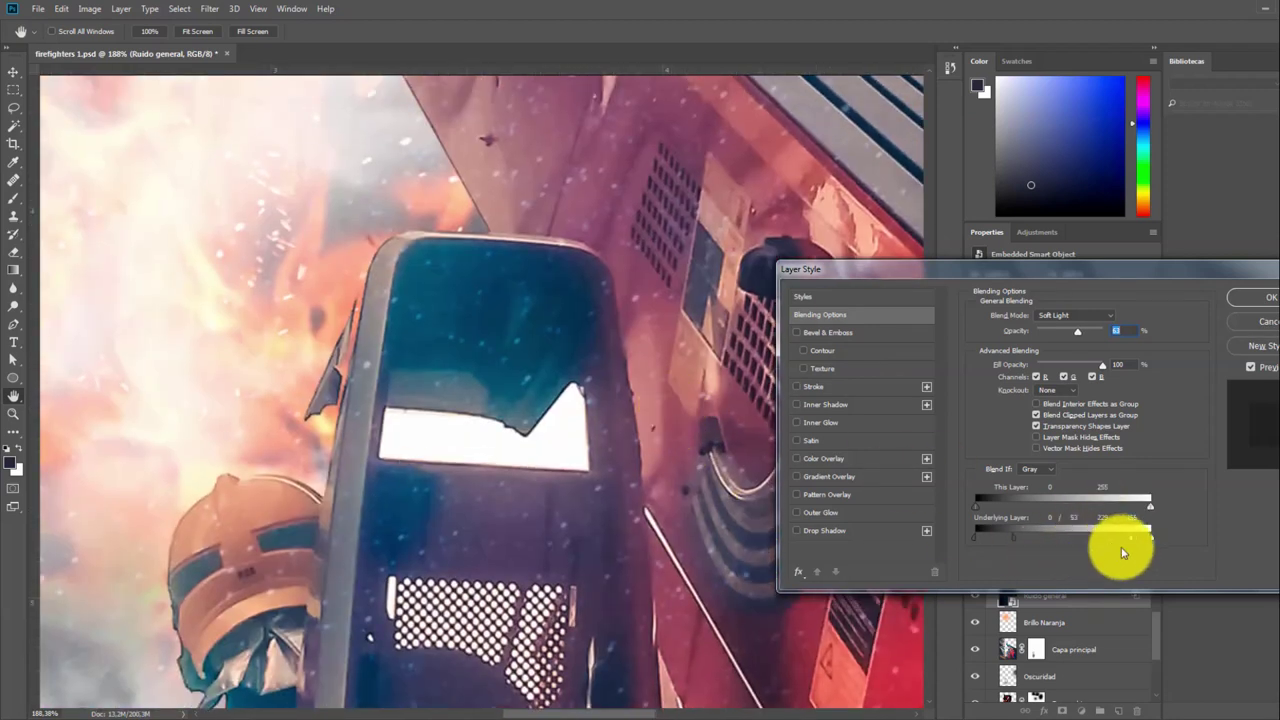
mouse_move(1122, 552)
mouse_down()
mouse_move(1131, 537)
mouse_move(1034, 529)
mouse_move(1192, 548)
mouse_move(1049, 534)
mouse_move(1153, 545)
mouse_move(1089, 537)
mouse_move(1105, 537)
mouse_up()
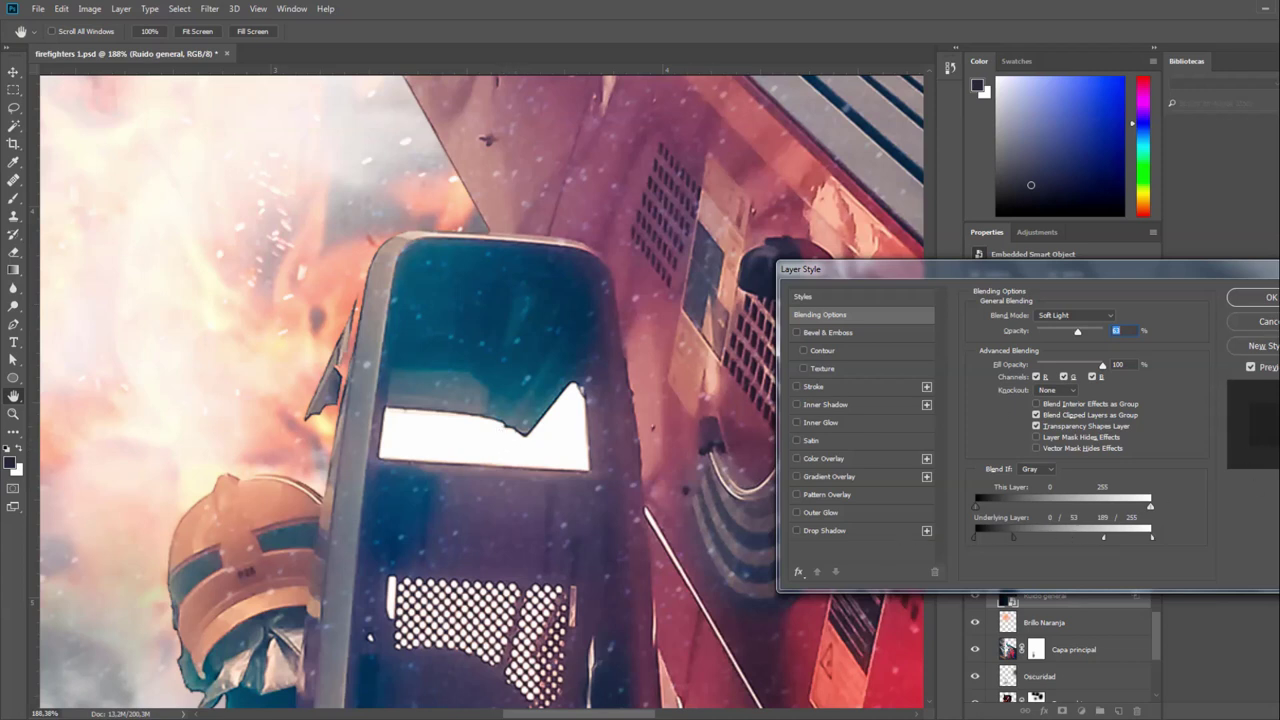
click(1270, 297)
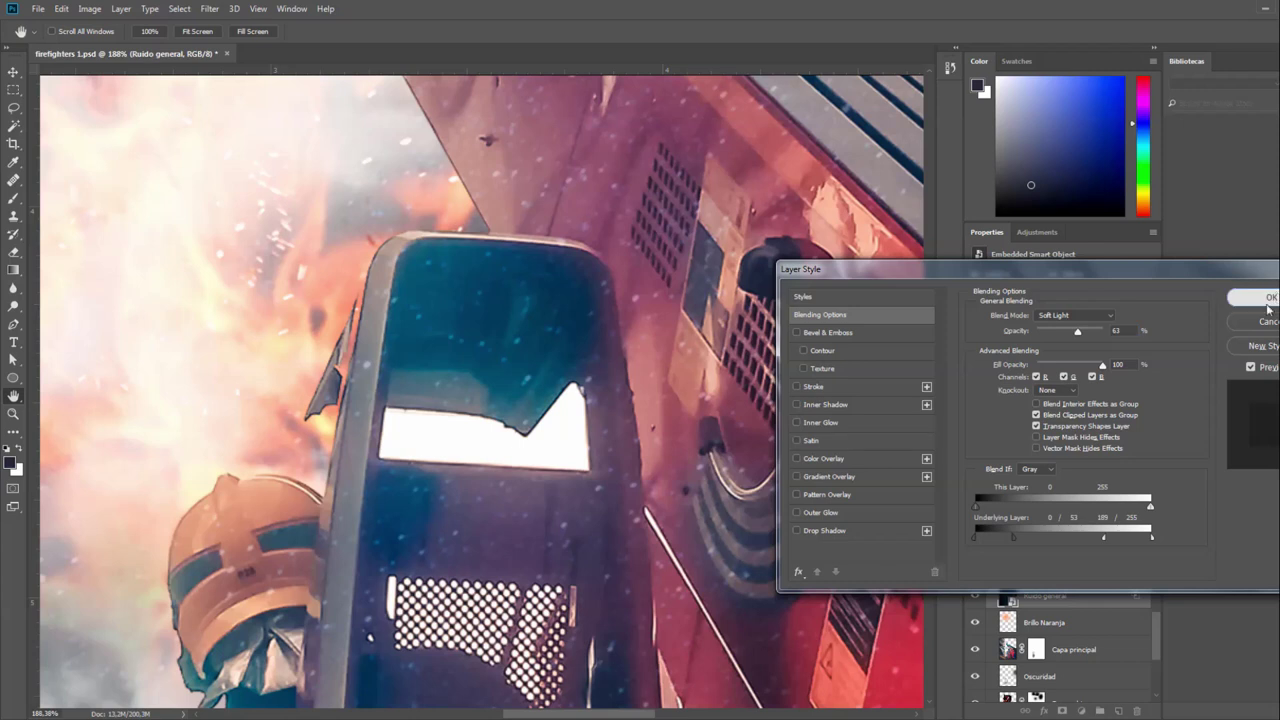
click(1268, 300)
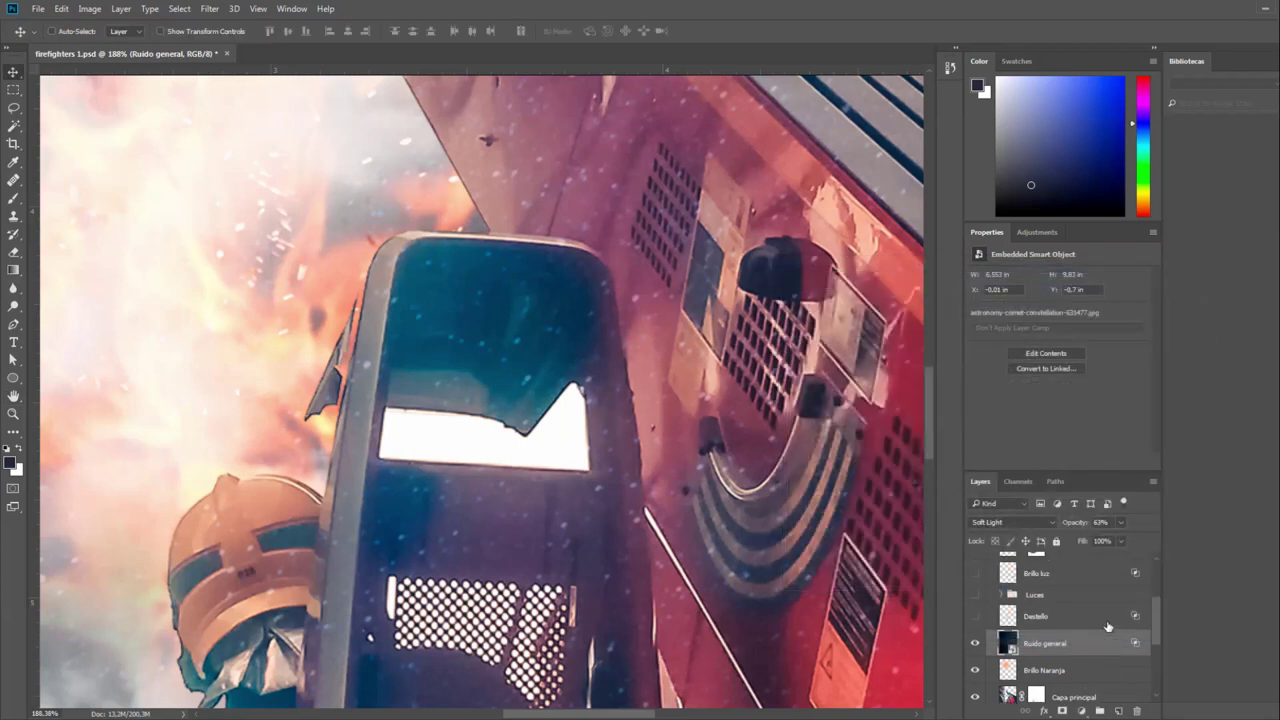
Show the Destello flare layer, toggling it off and on to compare around the cab and ladder.
scroll(577, 589, down, 5)
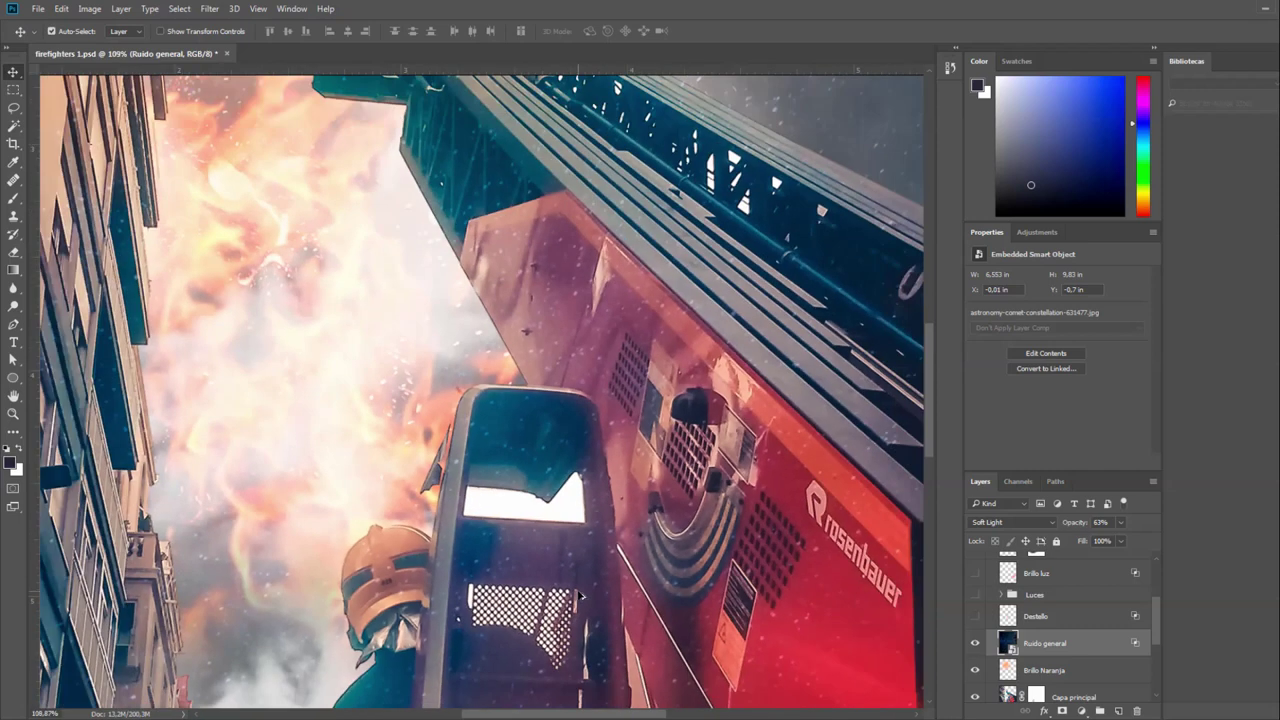
click(974, 617)
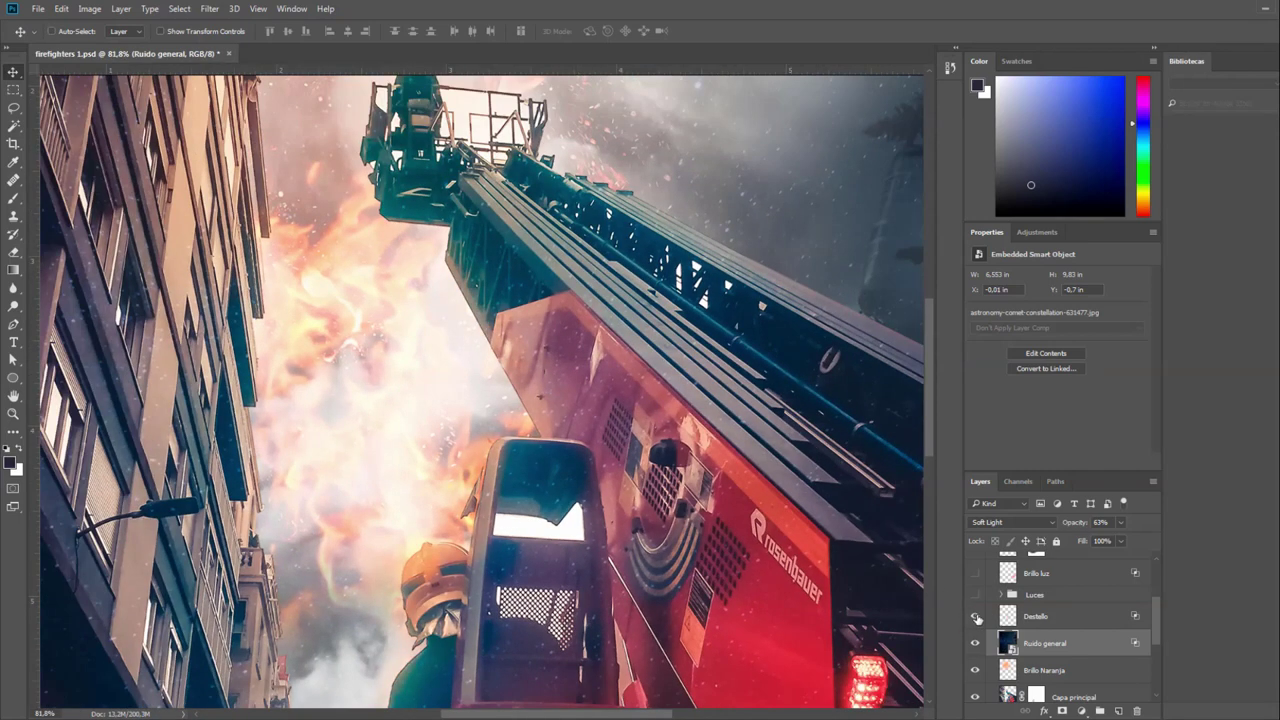
click(977, 617)
click(977, 617)
drag(403, 437, 483, 351)
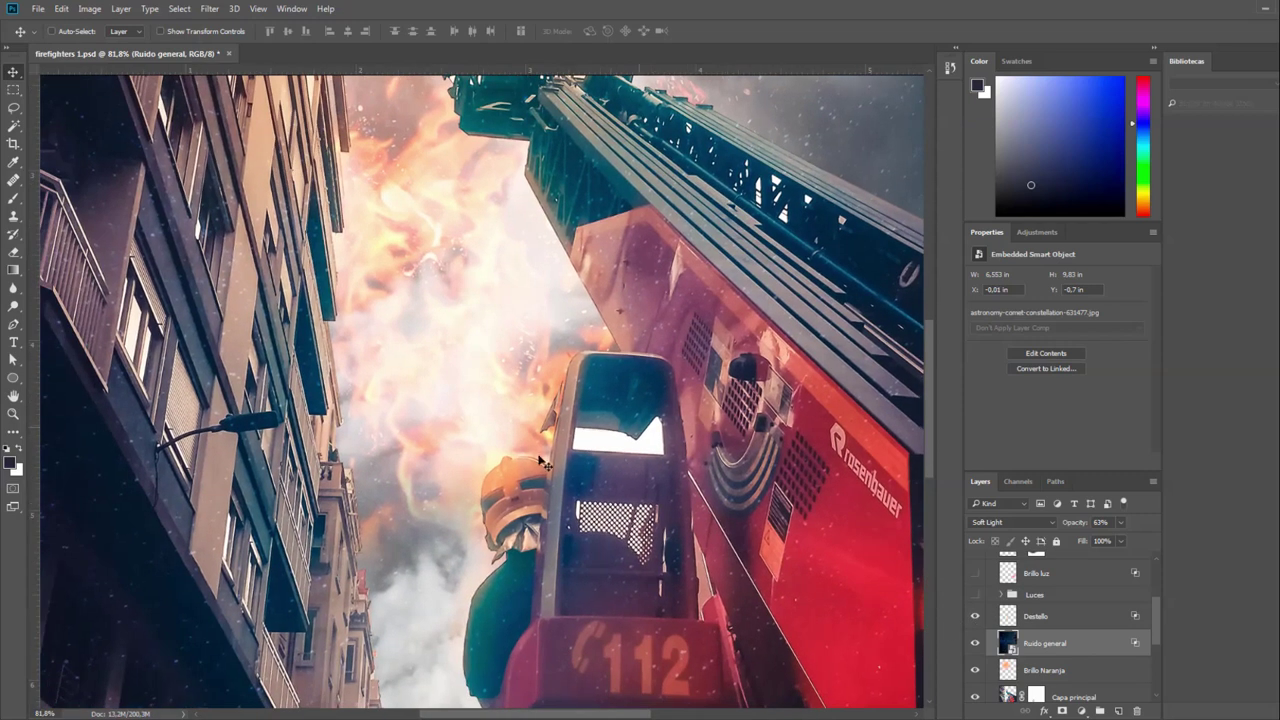
scroll(485, 528, up, 5)
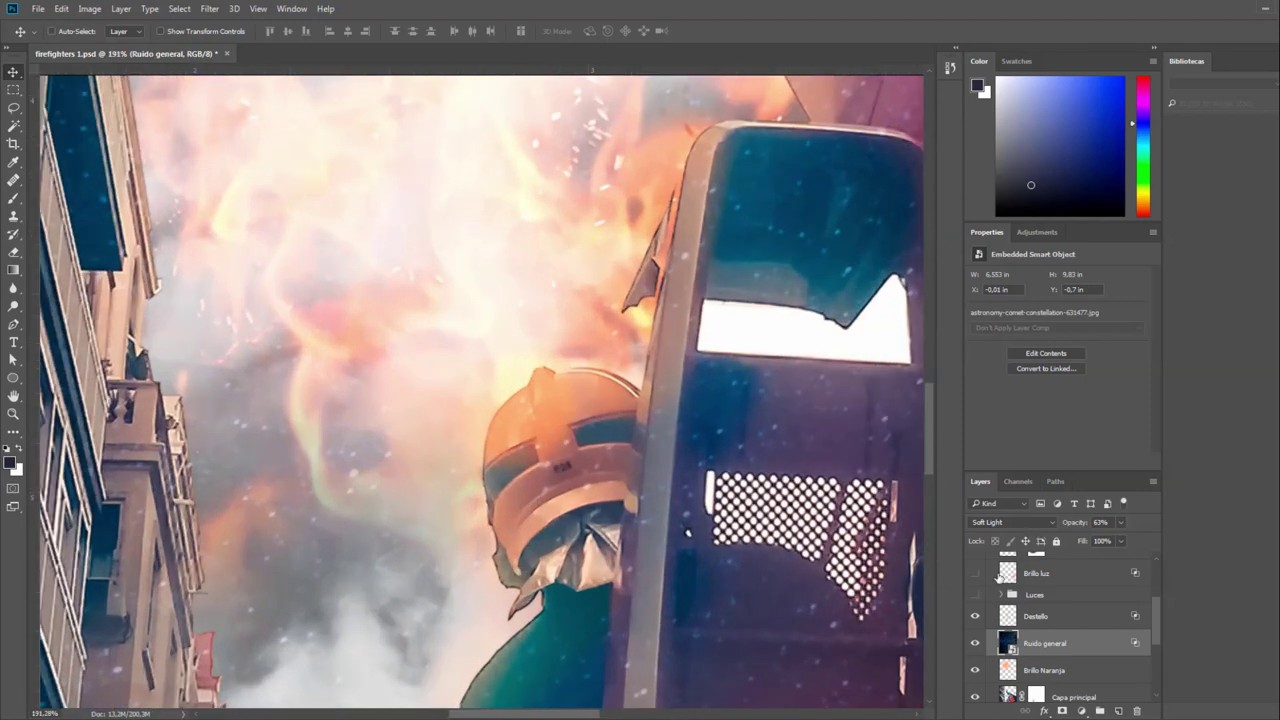
click(974, 621)
click(974, 621)
mouse_move(697, 188)
mouse_down()
mouse_move(607, 468)
mouse_move(702, 700)
mouse_up()
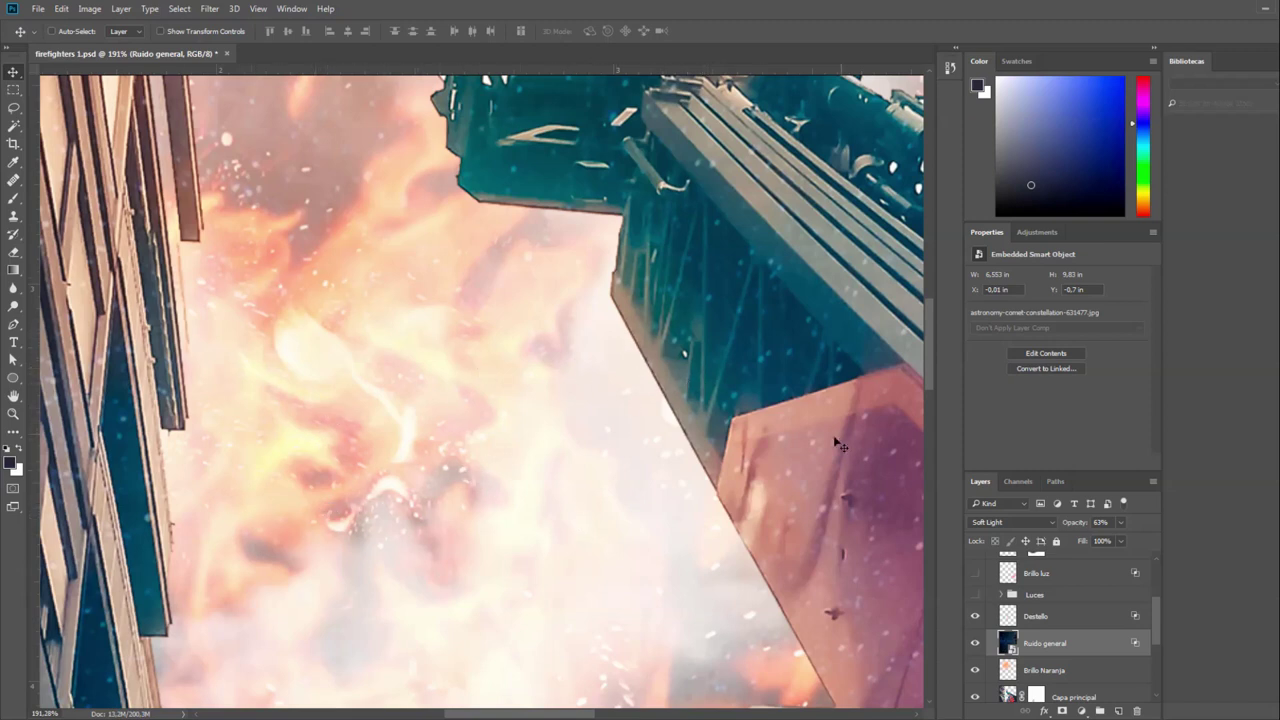
scroll(745, 543, down, 5)
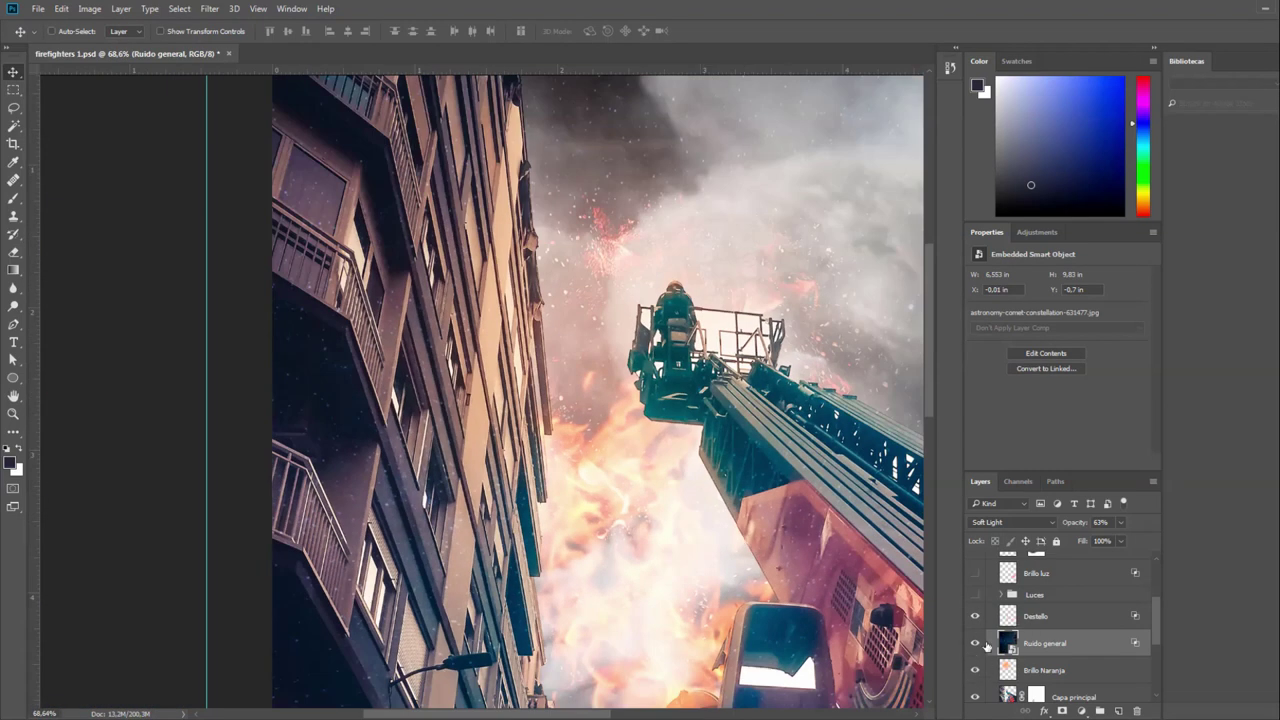
View Destello on its own, restore the other layers, and set Ruido general to Normal blending.
alt+click(976, 617)
scroll(760, 530, down, 1)
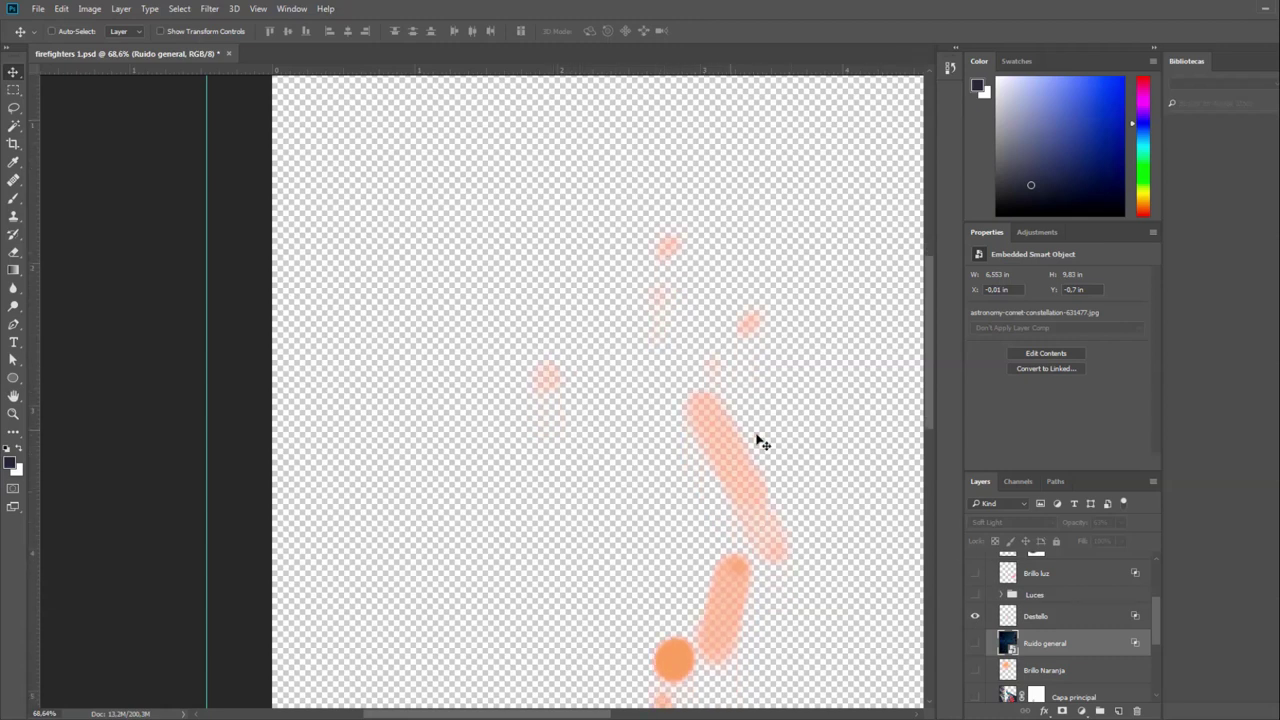
scroll(717, 626, down, 1)
scroll(706, 594, down, 2)
scroll(665, 570, down, 1)
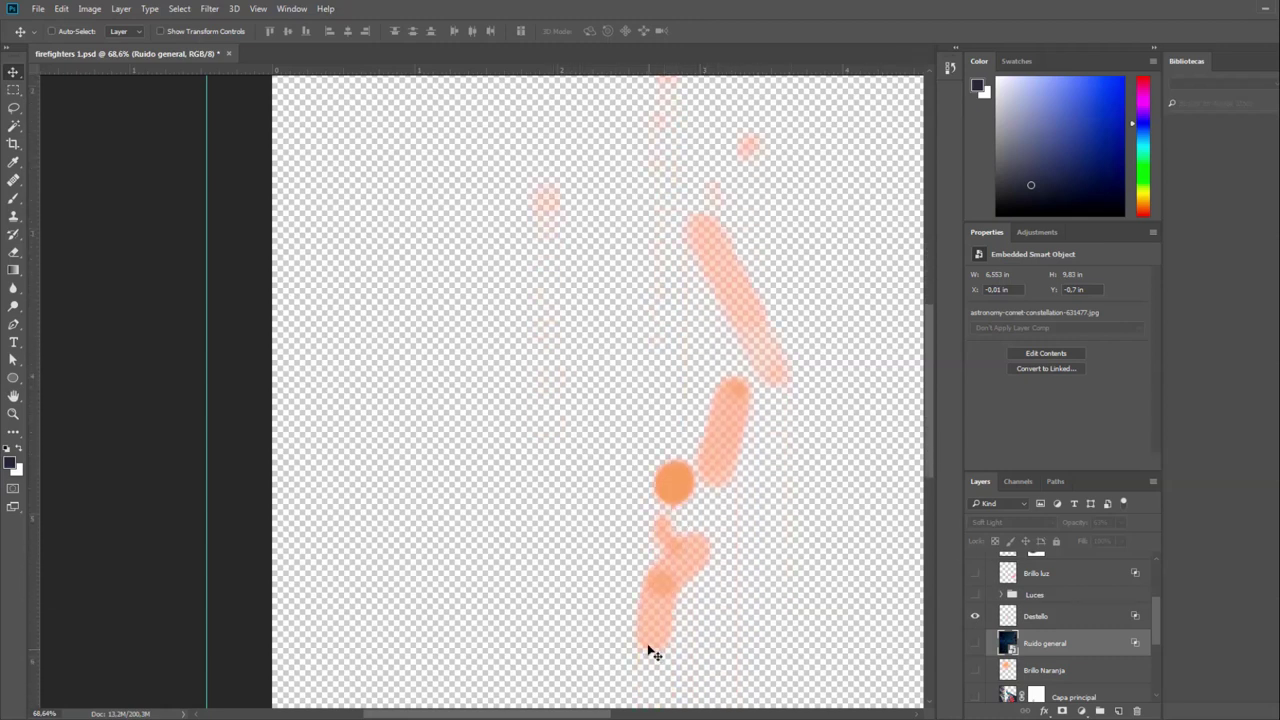
scroll(737, 317, up, 1)
scroll(737, 317, up, 1)
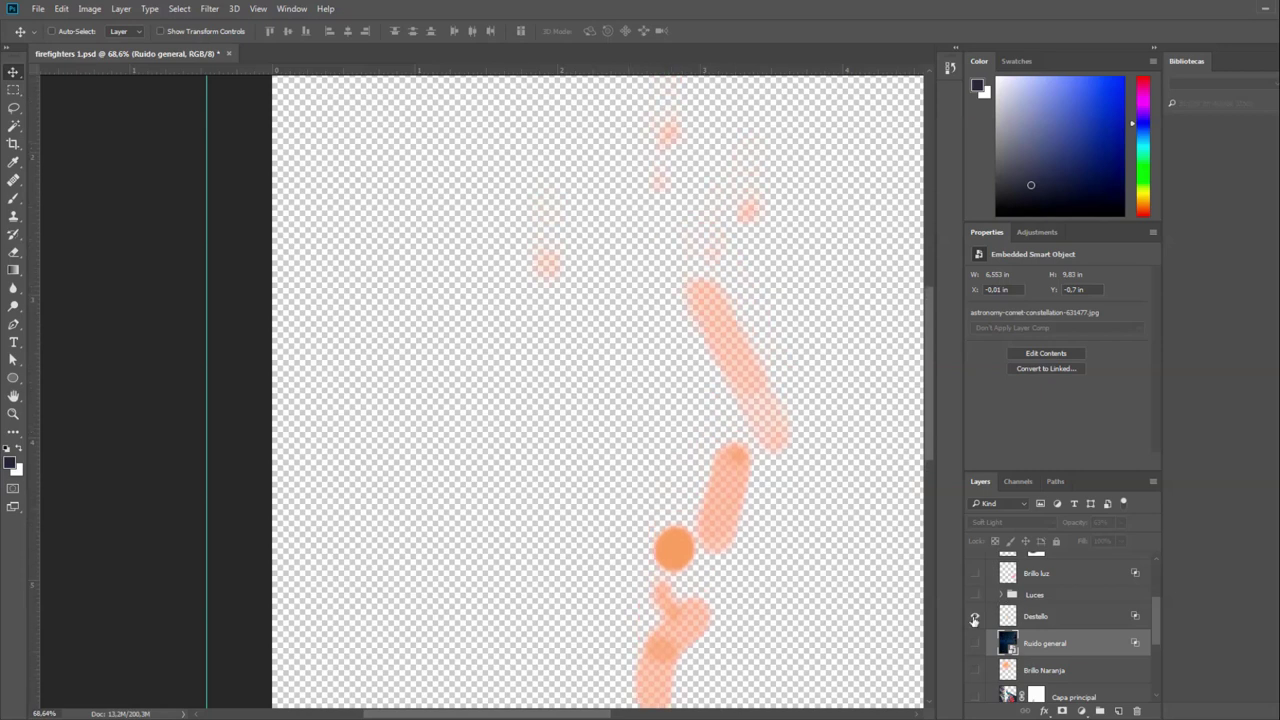
alt+click(974, 617)
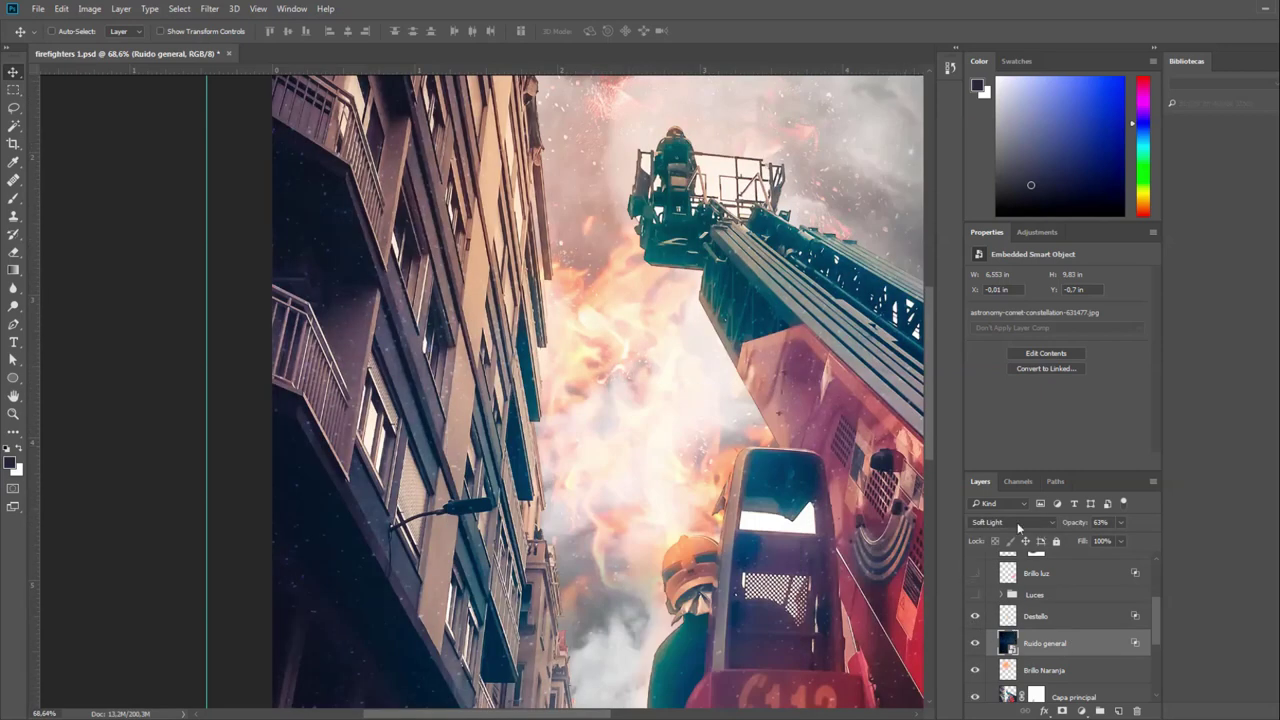
click(1017, 522)
click(990, 257)
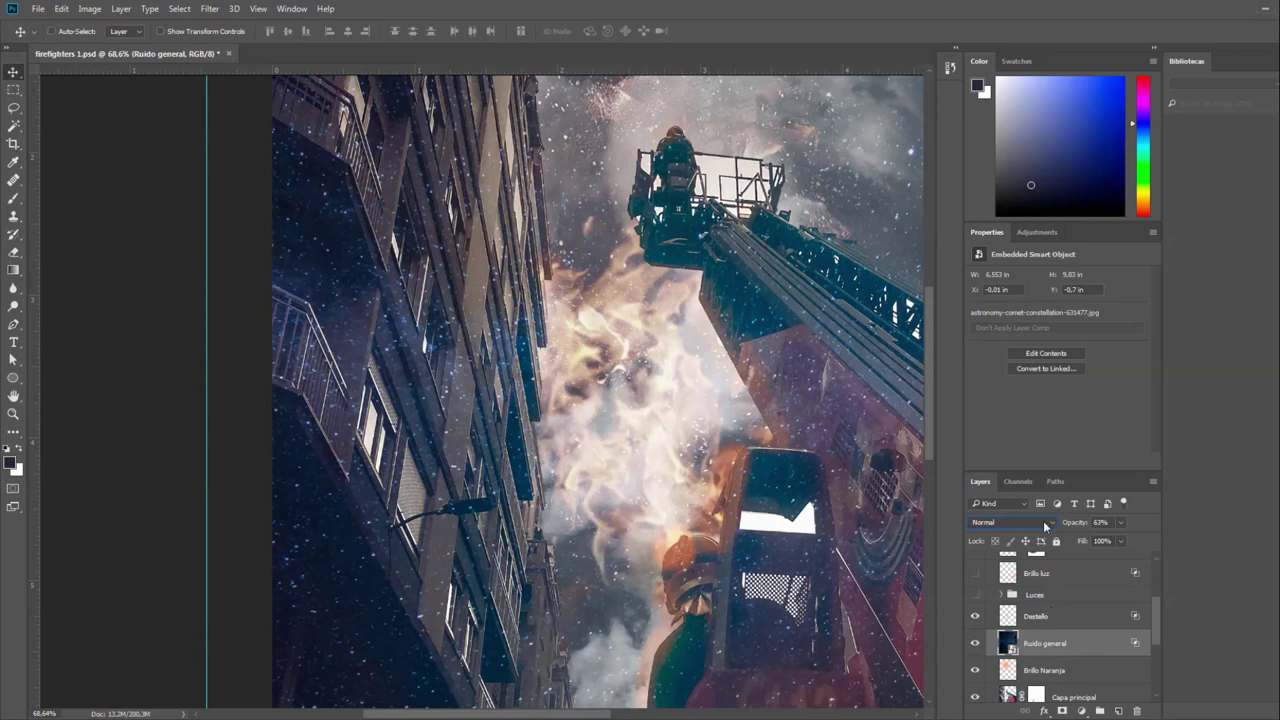
Undo the last change, select the Destello layer, and set its blend mode to Normal.
key(ctrl+z)
key(alt+bracketright)
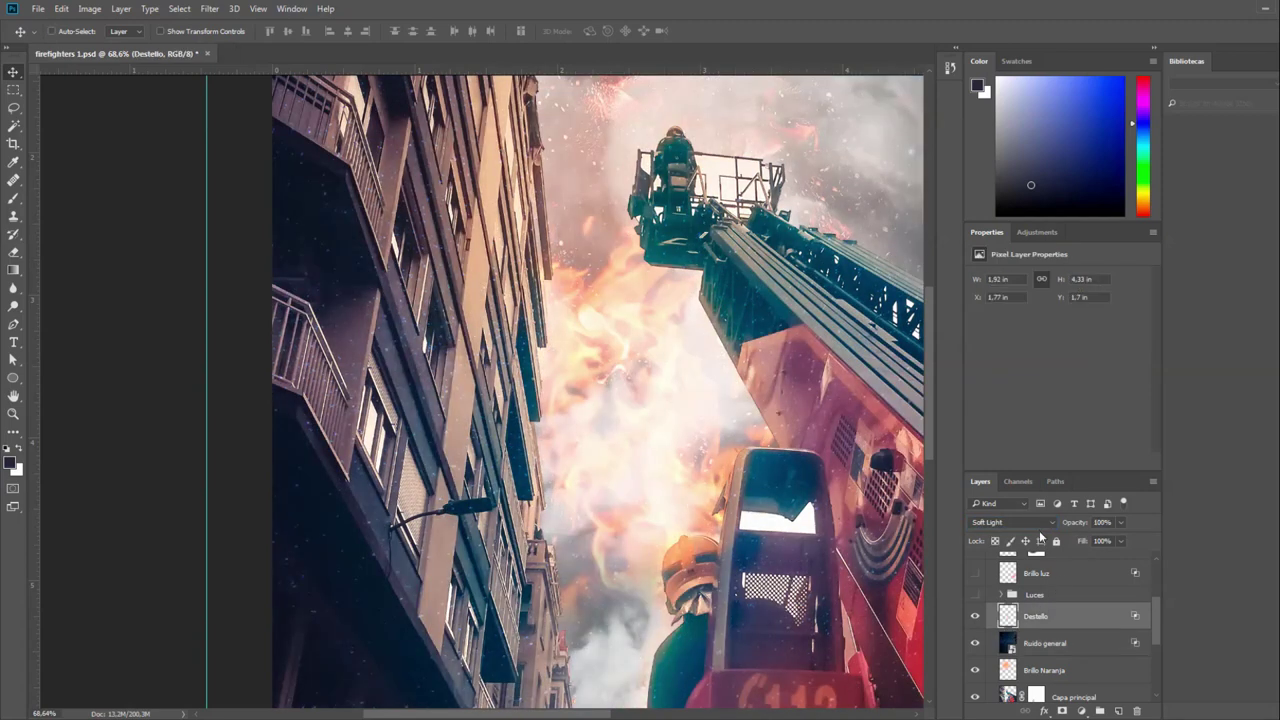
click(1039, 526)
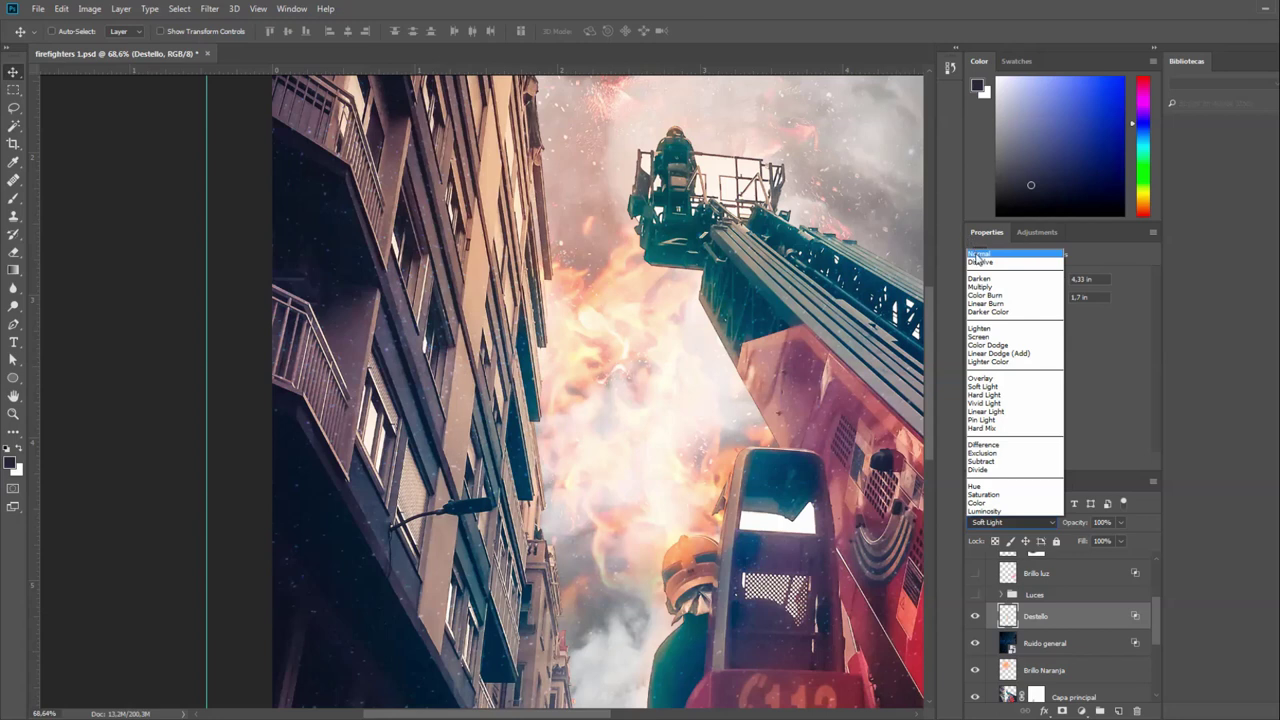
click(979, 256)
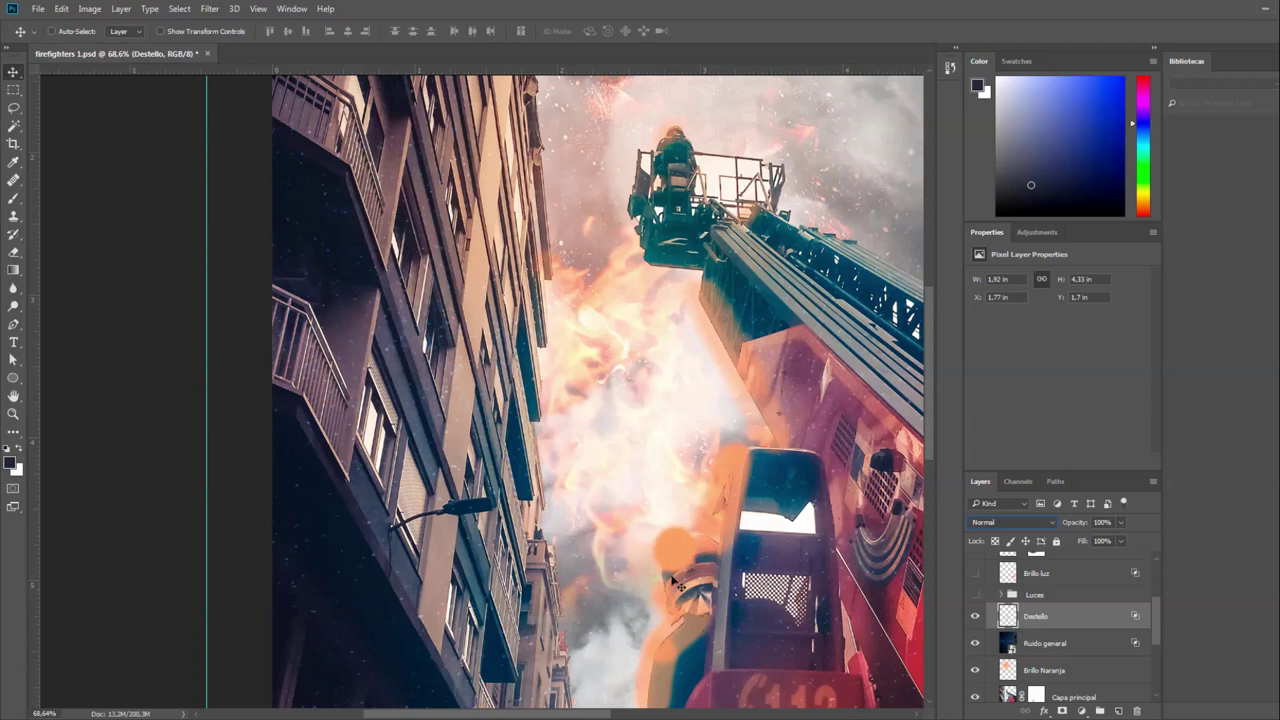
Zoom in on the helmet, compare Destello on and off, try Soft Light, then revert to Normal.
drag(677, 585, 768, 497)
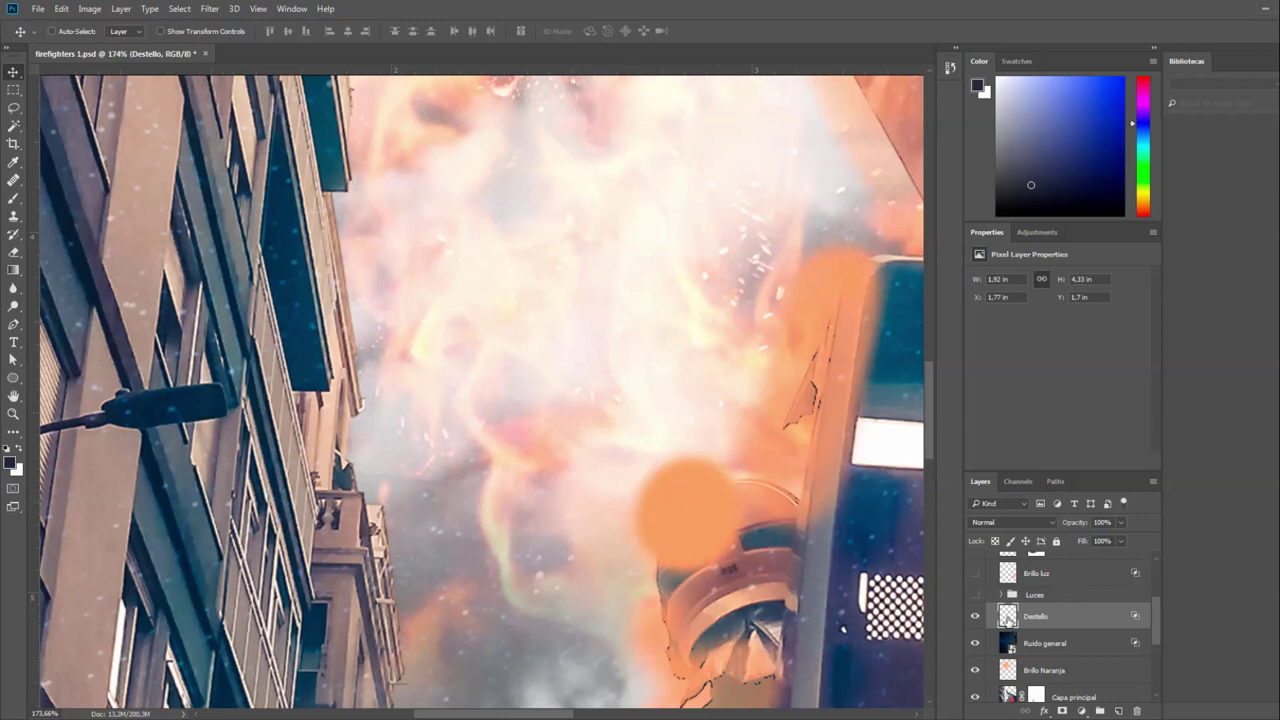
click(975, 617)
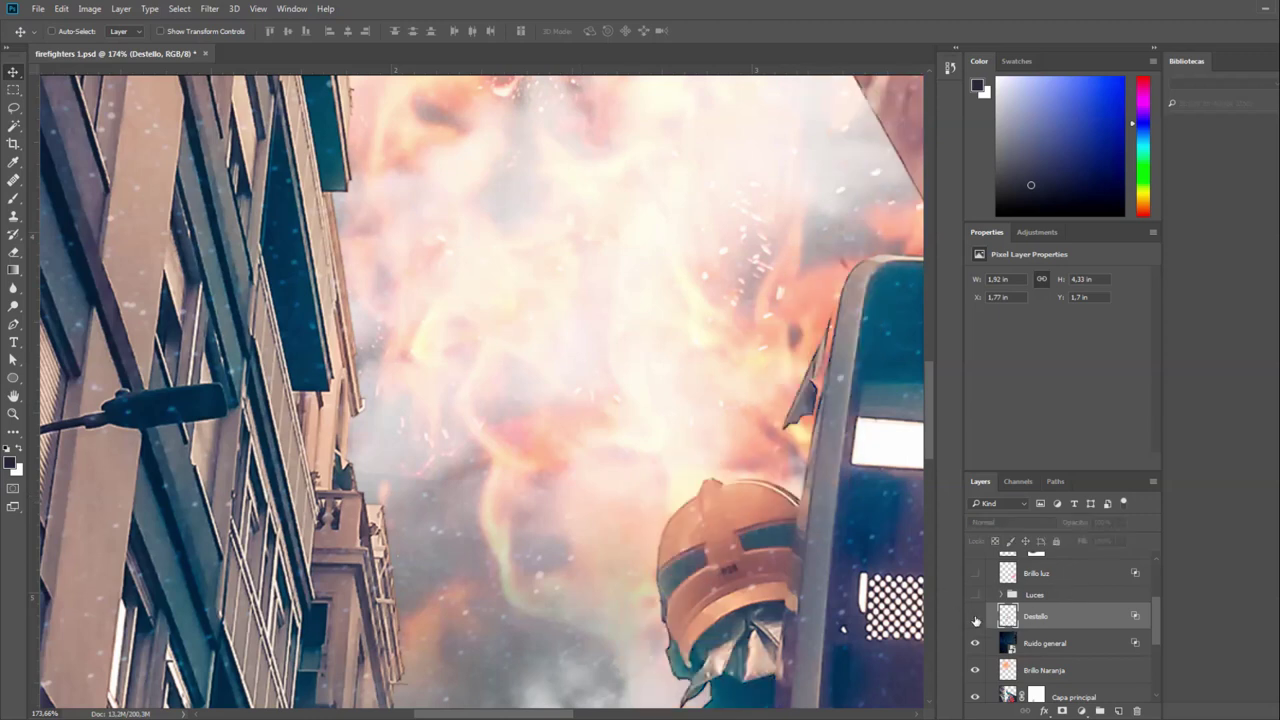
click(975, 617)
click(1022, 521)
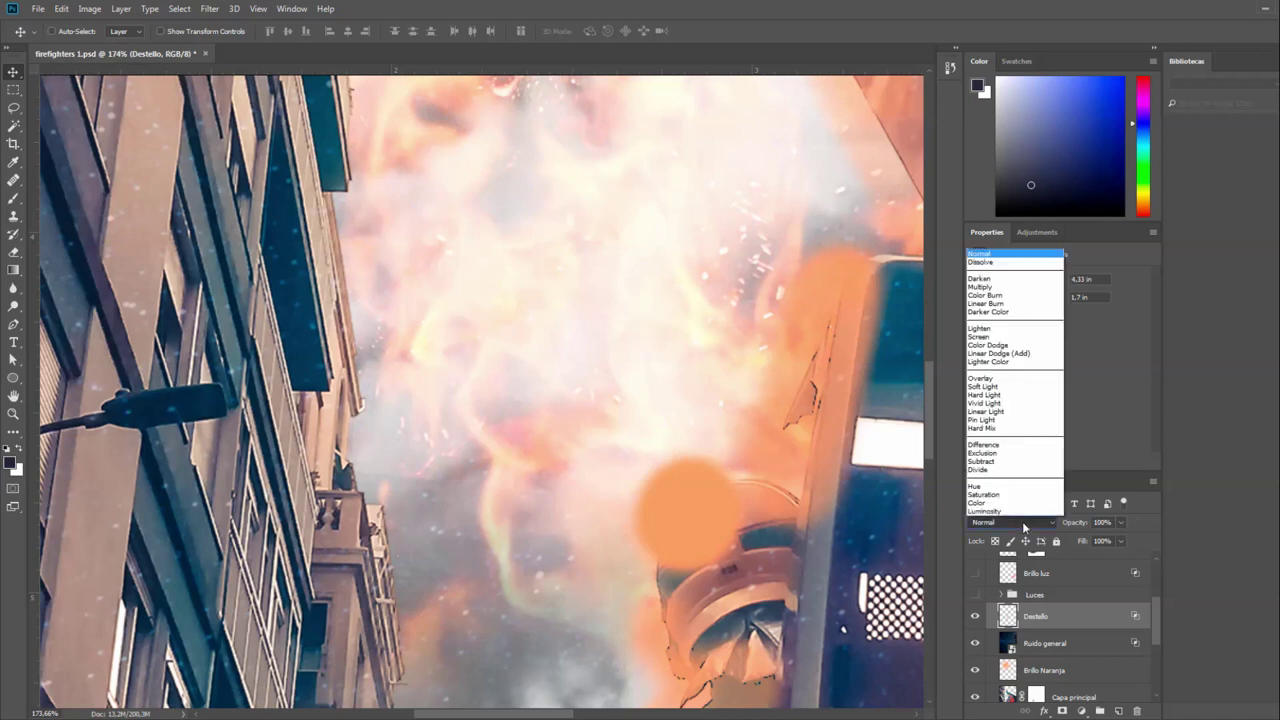
click(1038, 387)
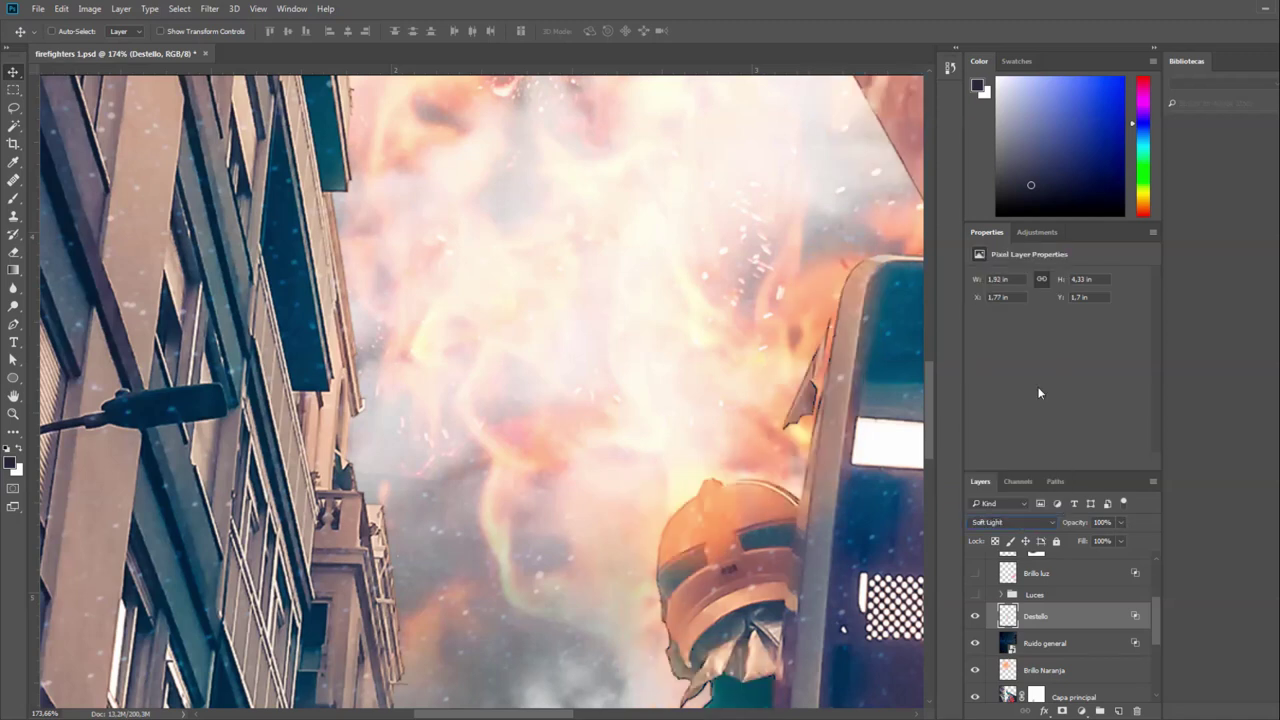
click(1028, 522)
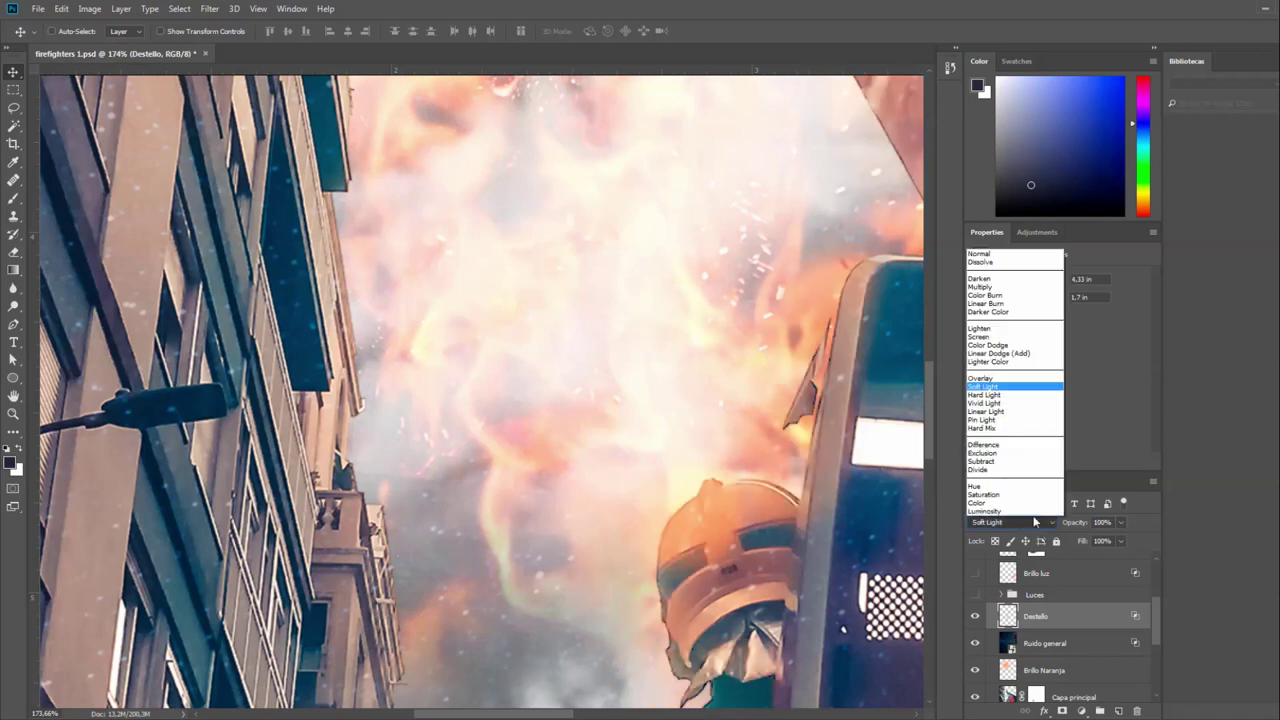
click(1010, 255)
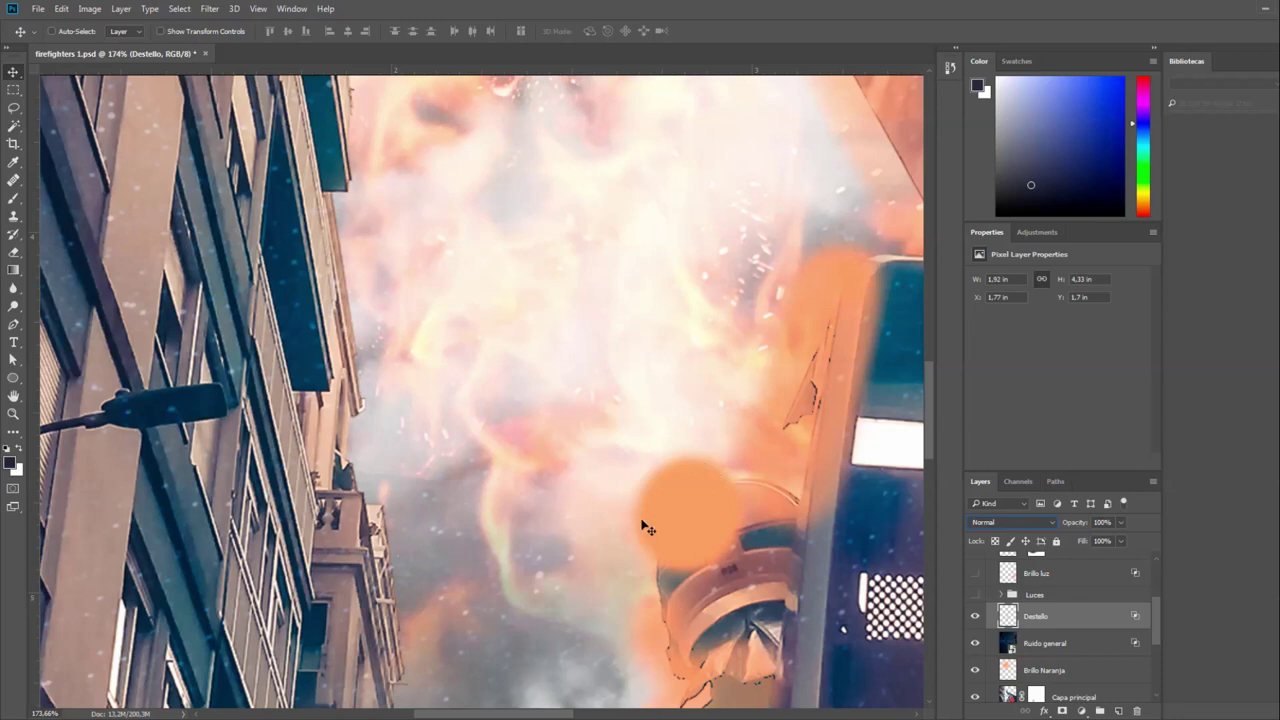
Add a layer mask to Destello, raise its density, and set a Brush of about 102 px.
click(1063, 711)
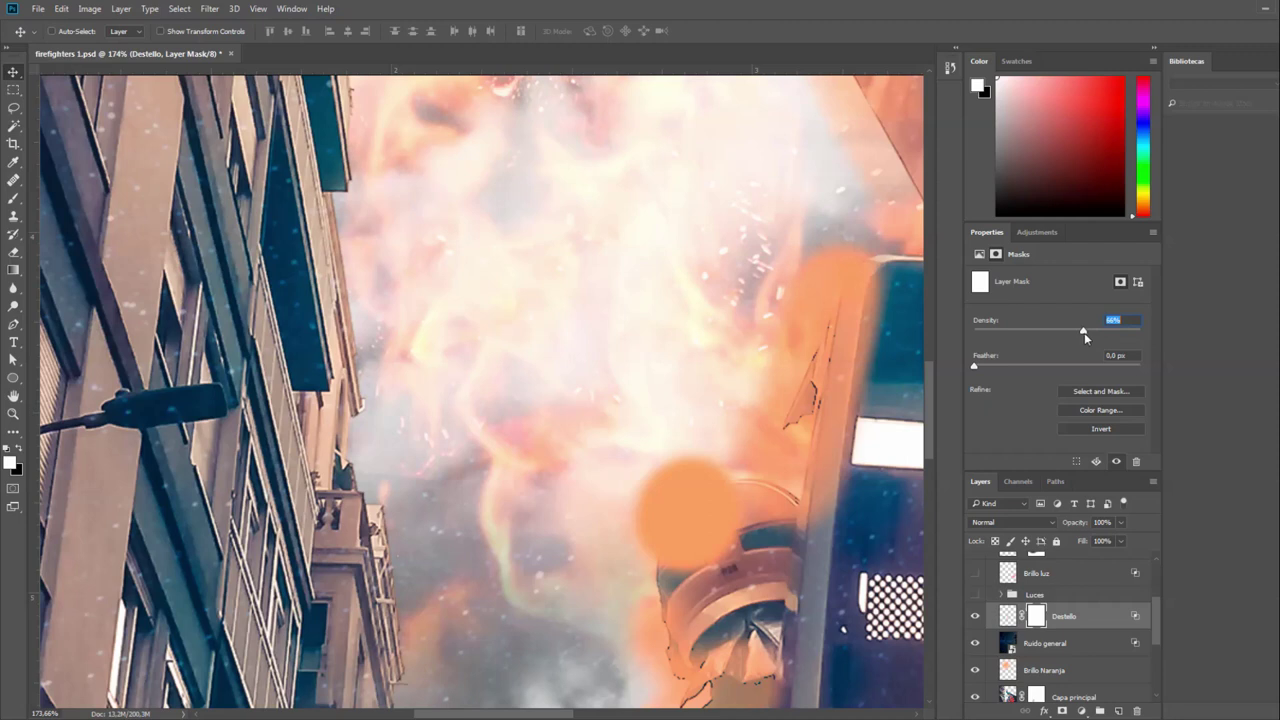
drag(1083, 332, 1092, 332)
drag(1093, 331, 1119, 331)
key(x)
key(b)
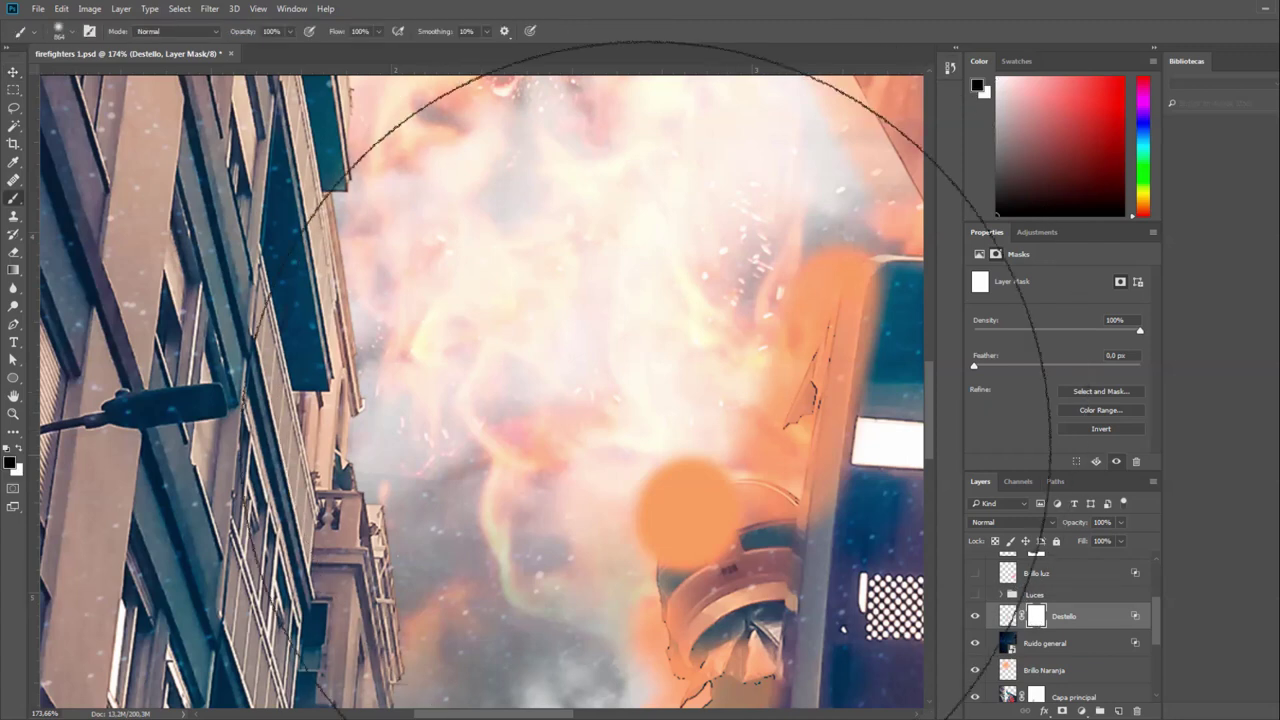
drag(596, 424, 614, 423)
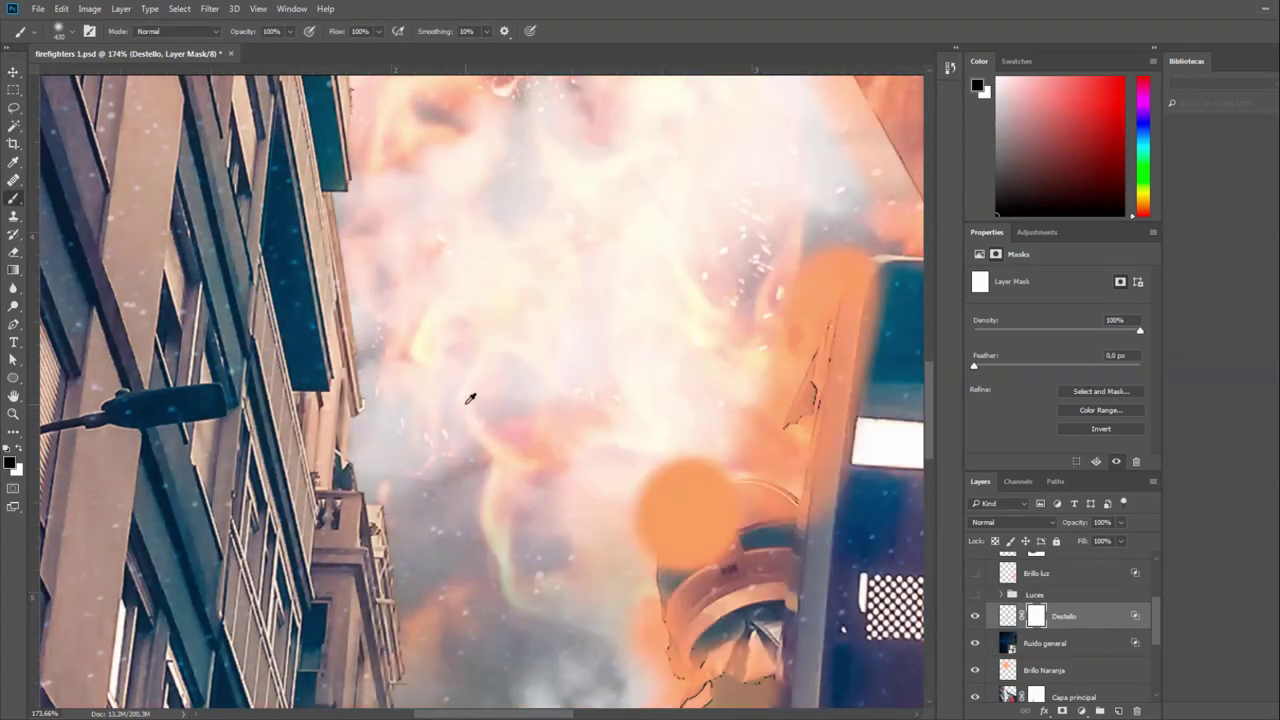
drag(470, 398, 268, 404)
Paint black on the mask to fade the flare's top, set mask density to 78%, and compare with the mask disabled.
click(19, 450)
key(x)
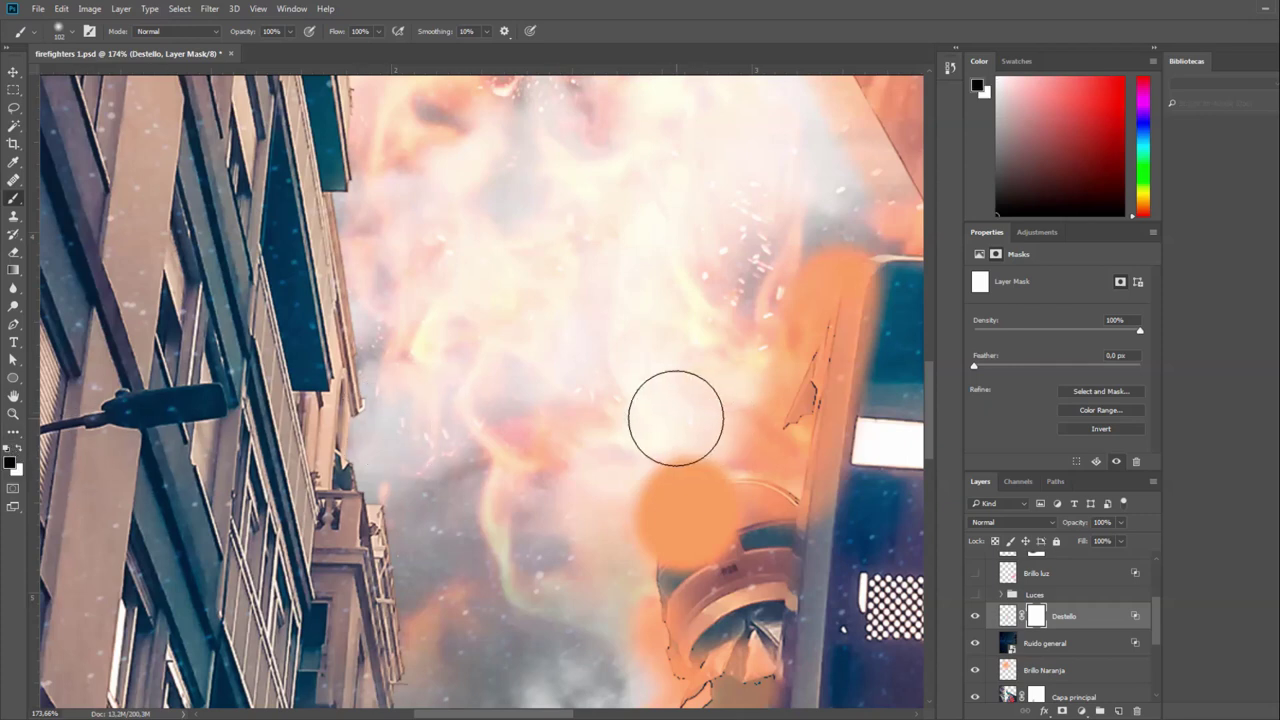
drag(677, 420, 615, 480)
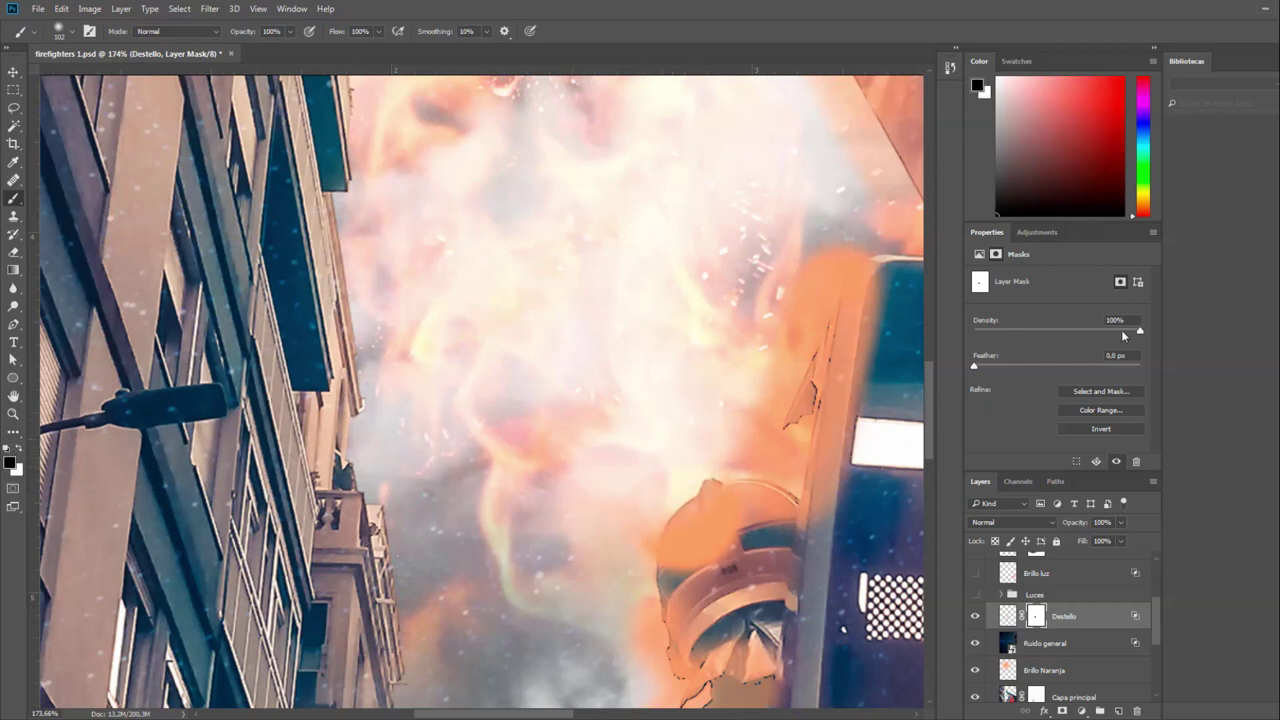
mouse_move(1122, 335)
mouse_down()
mouse_move(1093, 337)
mouse_move(1164, 385)
mouse_up()
click(1110, 620)
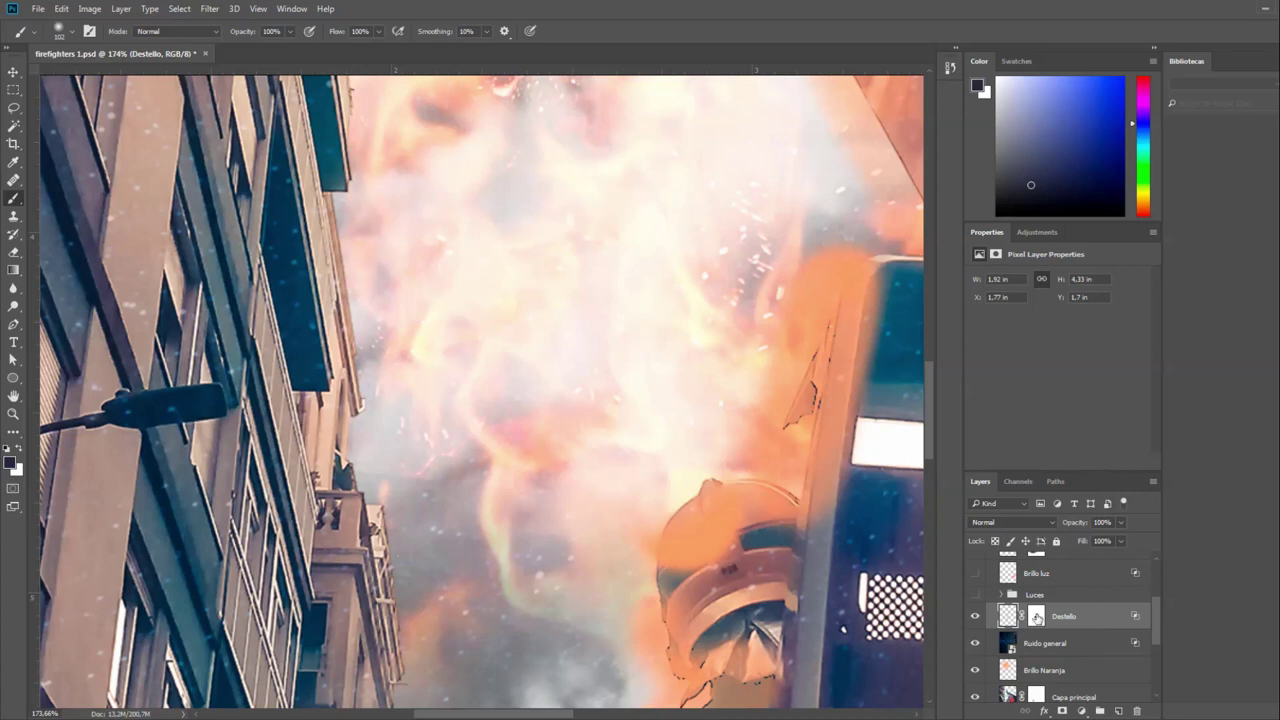
click(1036, 616)
shift+click(1036, 616)
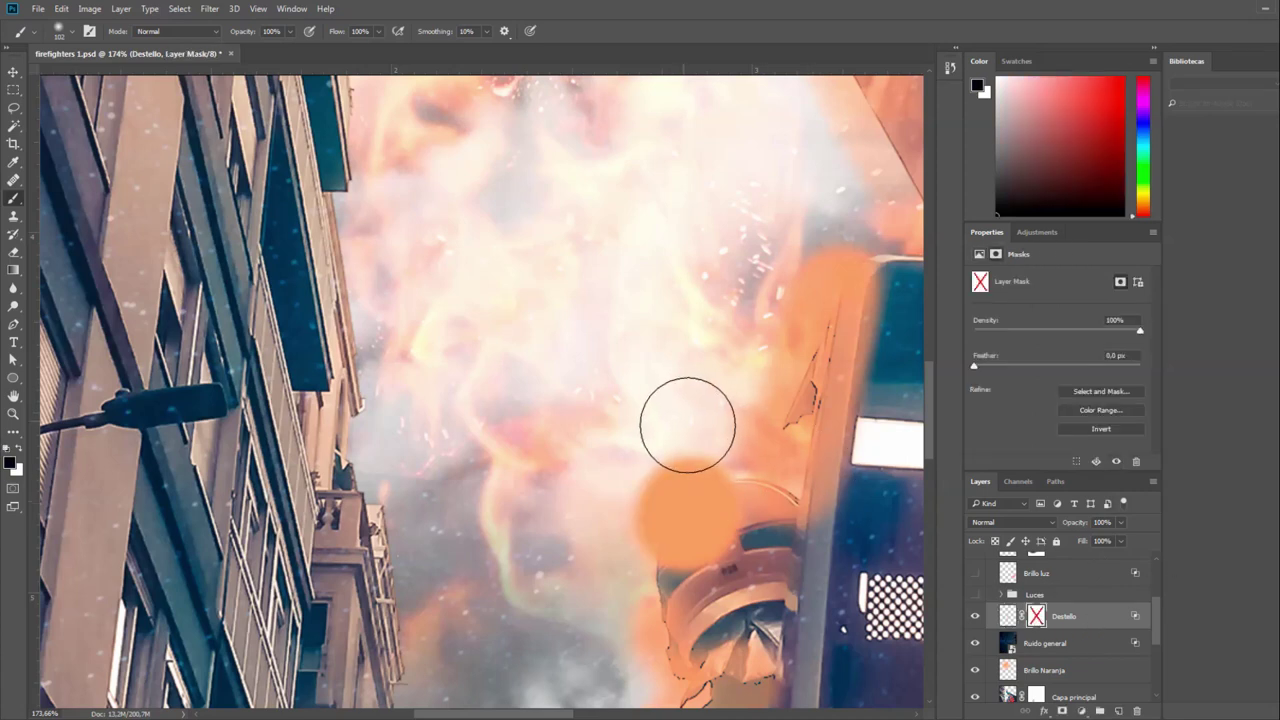
shift+click(1036, 616)
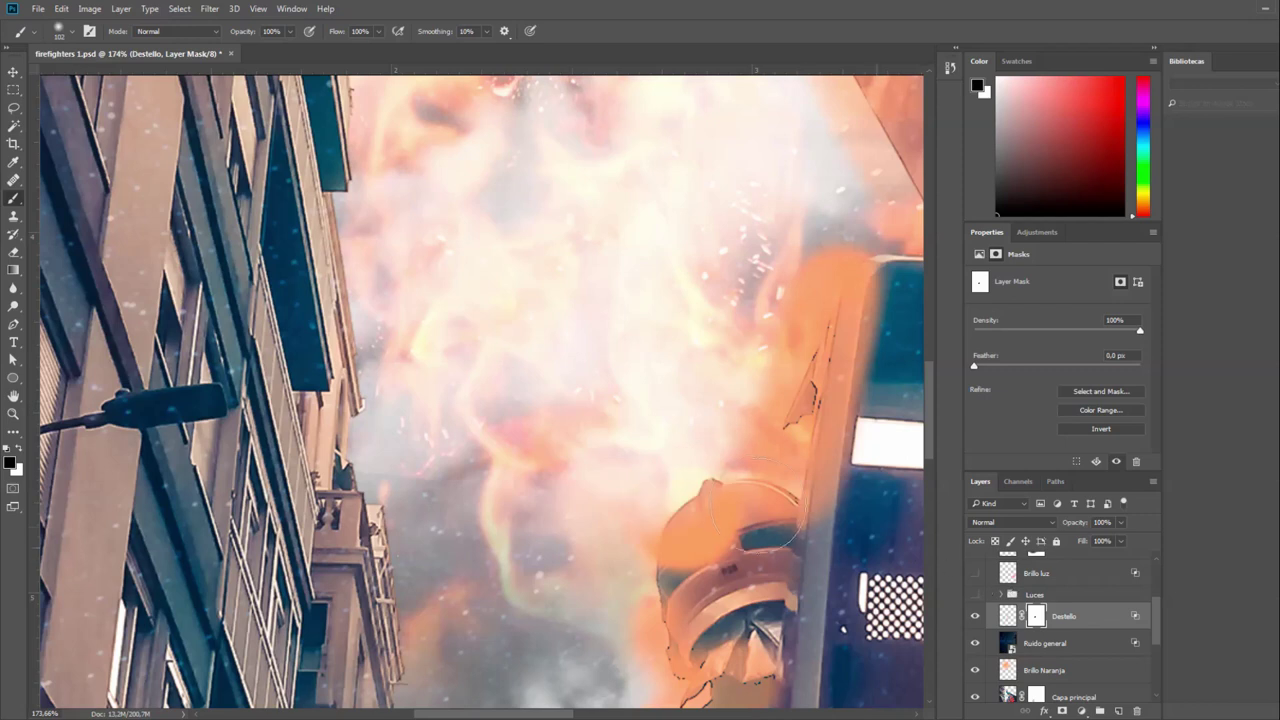
Paint white to restore the helmet glow, black to remove it left of the helmet, then set Destello to Soft Light.
key(x)
drag(700, 525, 720, 540)
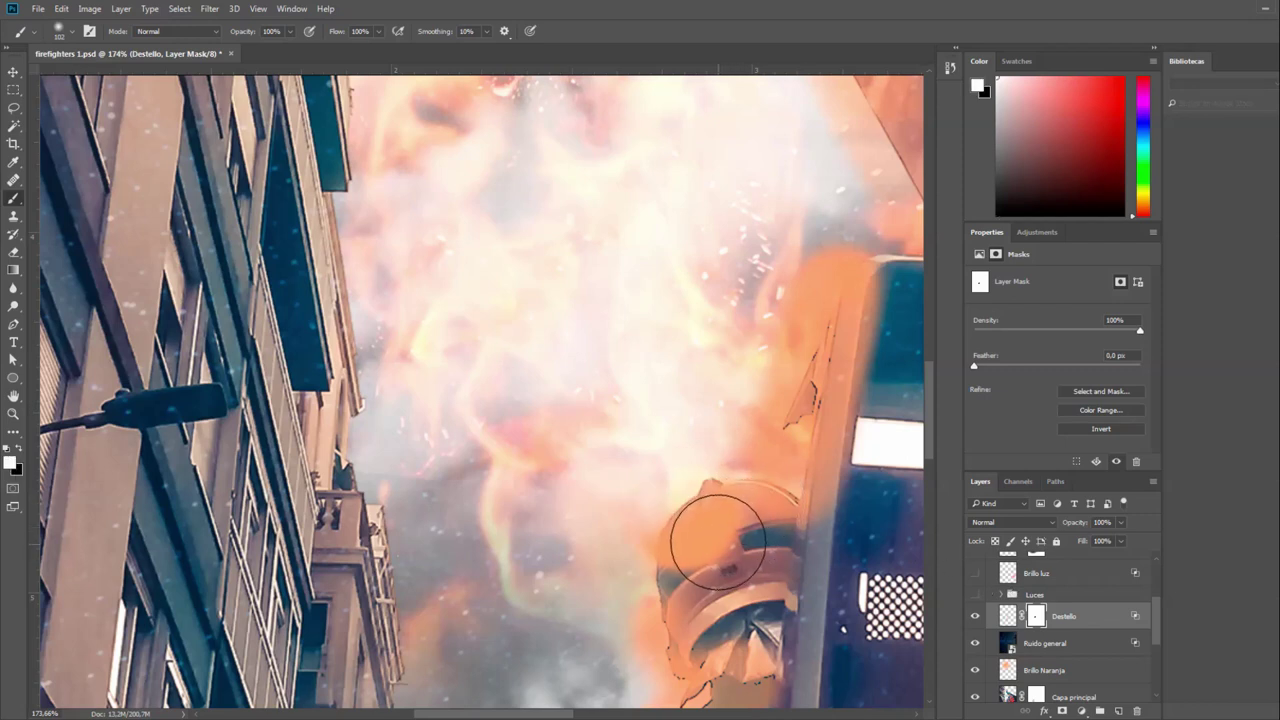
key(x)
mouse_move(624, 531)
mouse_down()
mouse_move(648, 429)
mouse_move(606, 537)
mouse_up()
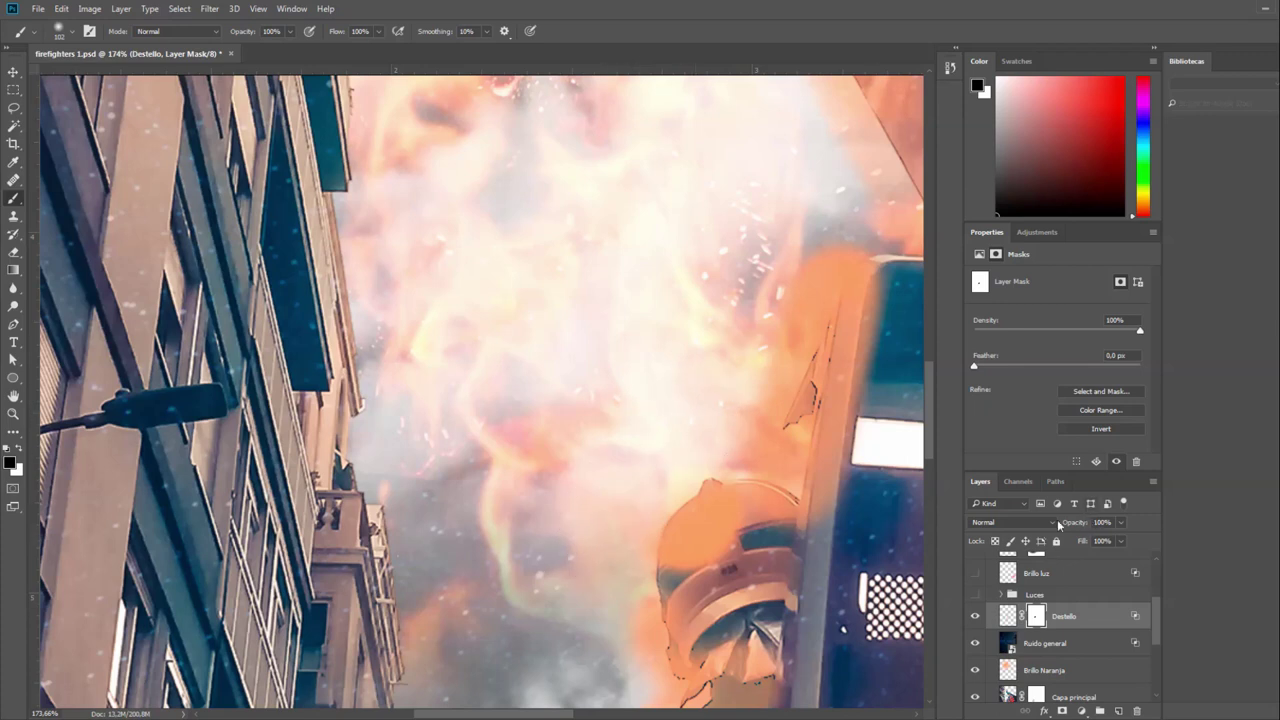
click(1057, 521)
click(1011, 386)
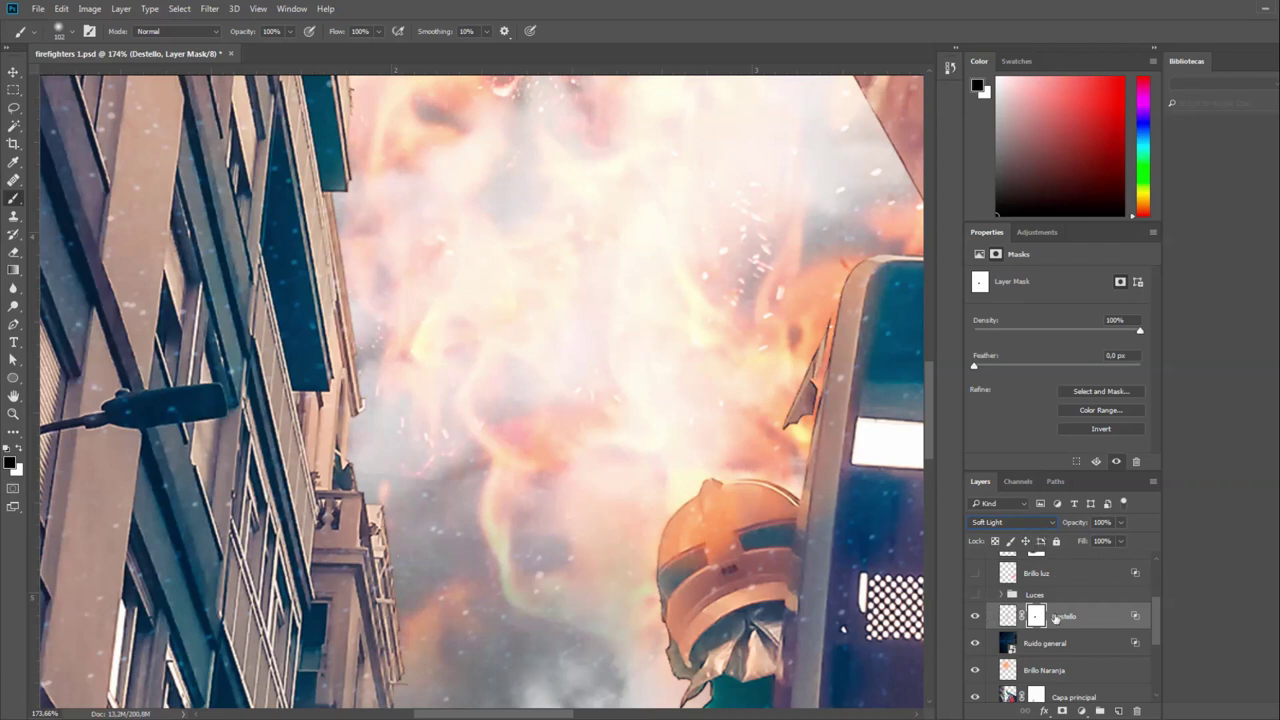
Target Destello's layer pixels and zoom out and pan to frame the whole ladder truck.
click(1098, 618)
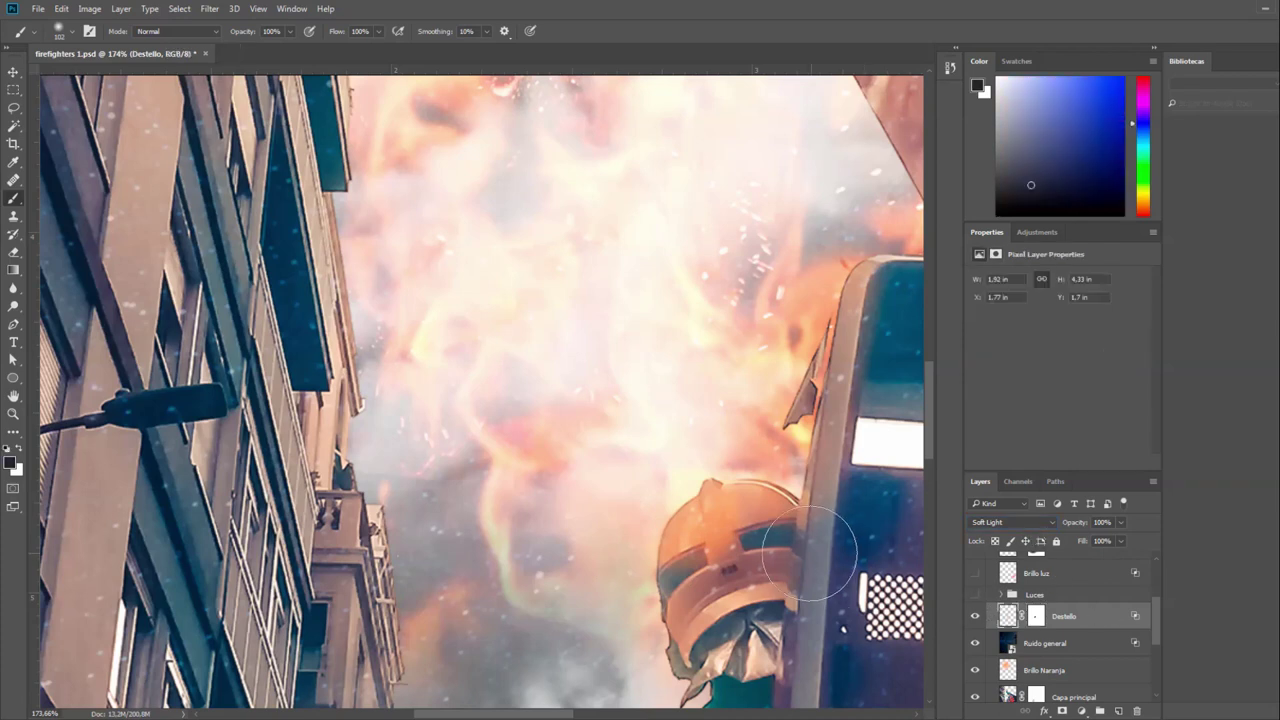
scroll(772, 552, down, 2)
scroll(772, 552, down, 3)
mouse_move(743, 393)
mouse_down()
mouse_move(721, 355)
mouse_move(620, 290)
mouse_up()
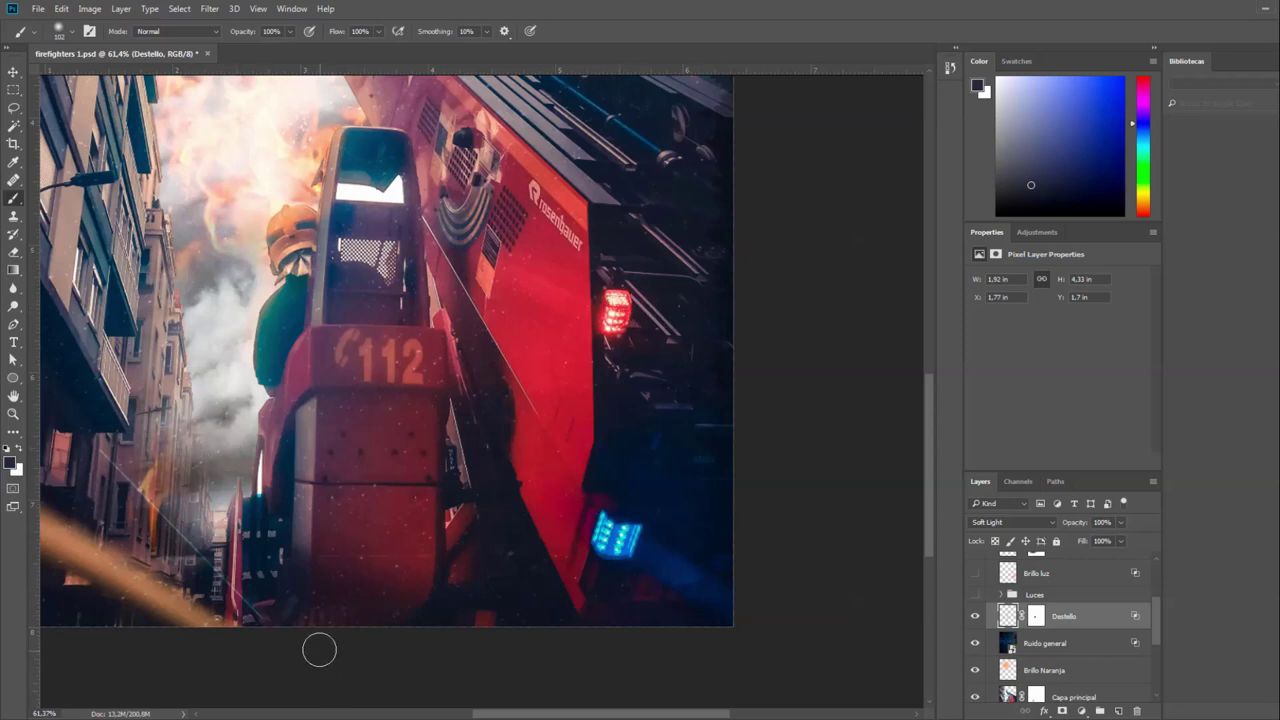
scroll(570, 556, up, 2)
scroll(570, 556, up, 2)
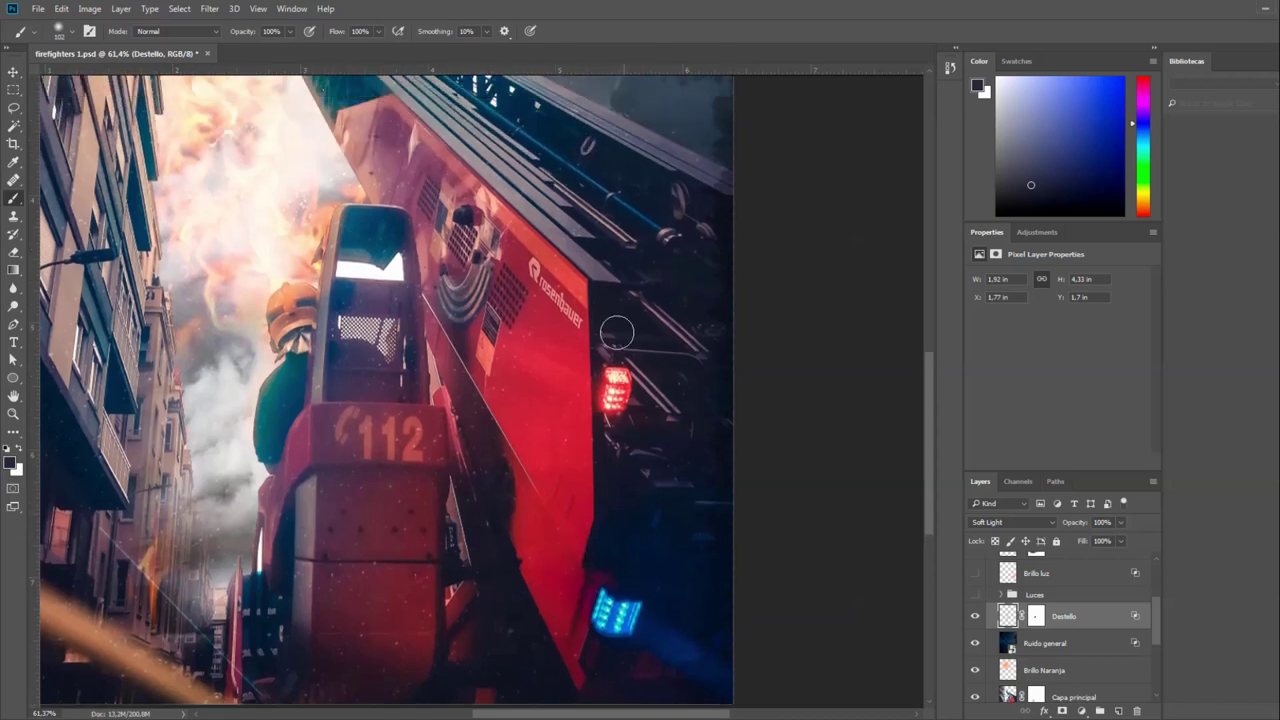
scroll(620, 400, up, 3)
scroll(650, 380, up, 3)
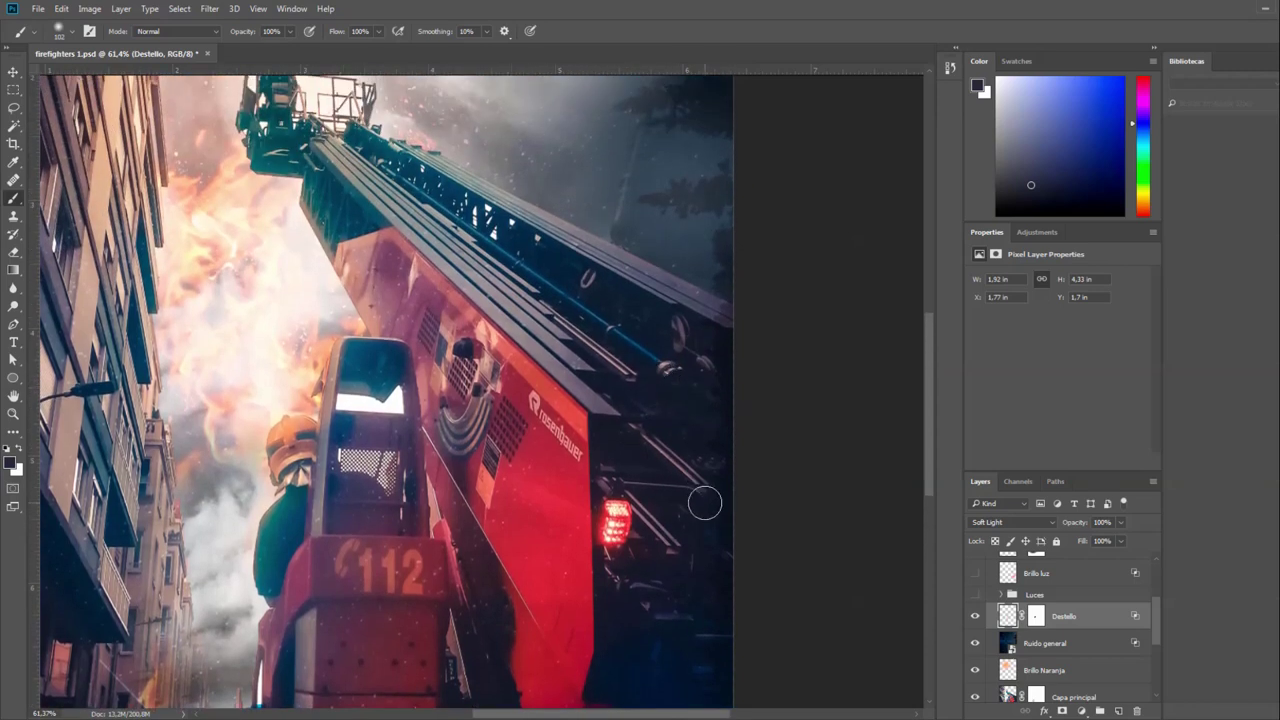
scroll(643, 540, down, 1)
scroll(643, 540, down, 3)
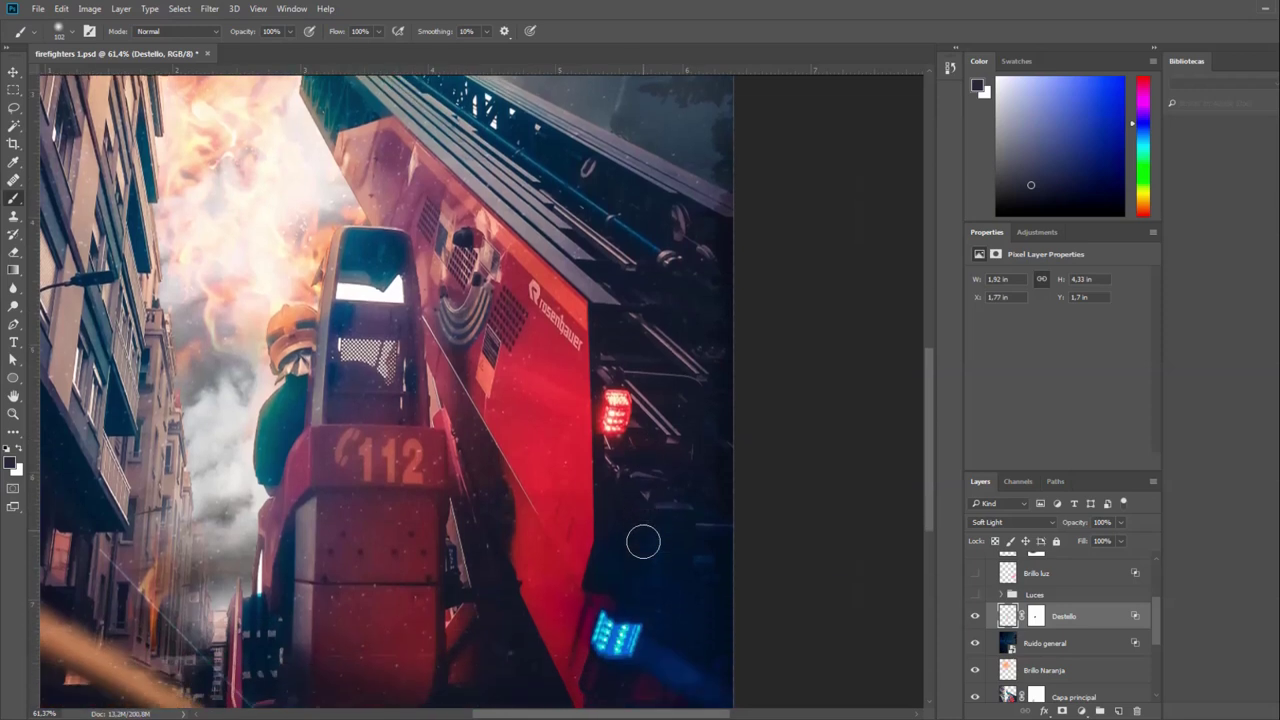
scroll(640, 537, down, 1)
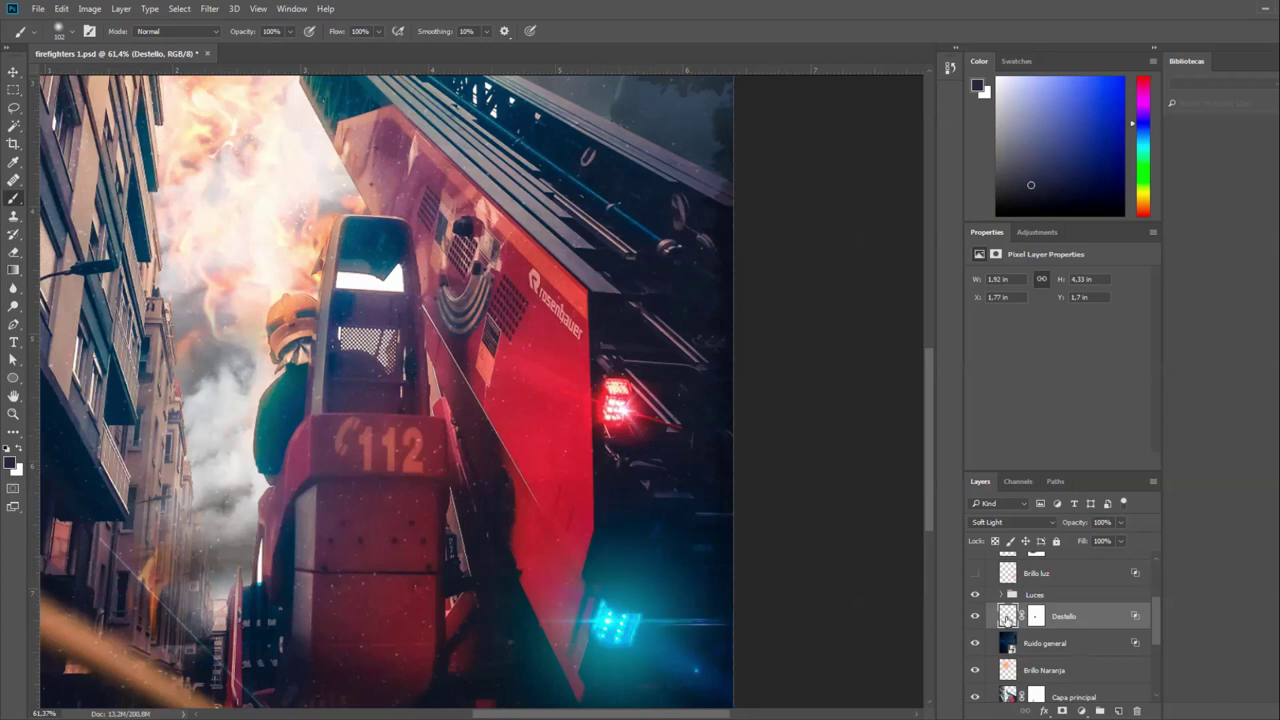
Expand the Luces group, turn on Brillo luz, and move it into the group.
click(1001, 594)
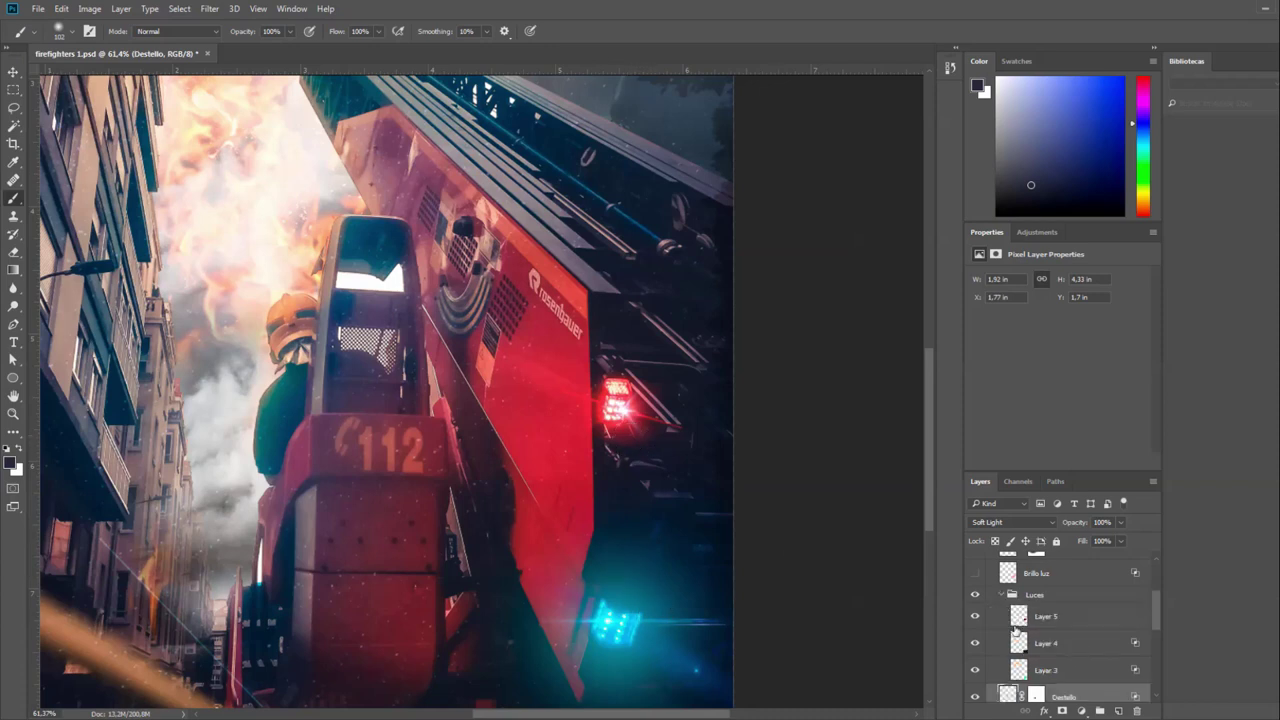
click(976, 574)
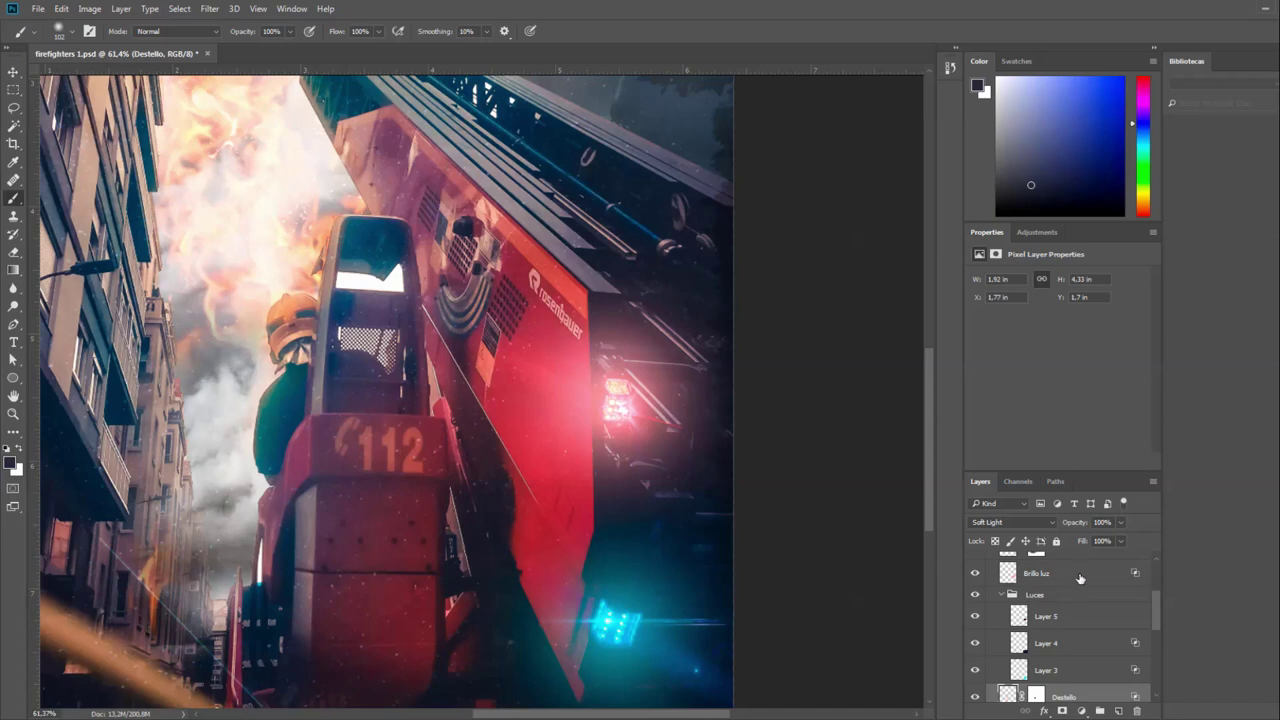
drag(1080, 578, 1080, 605)
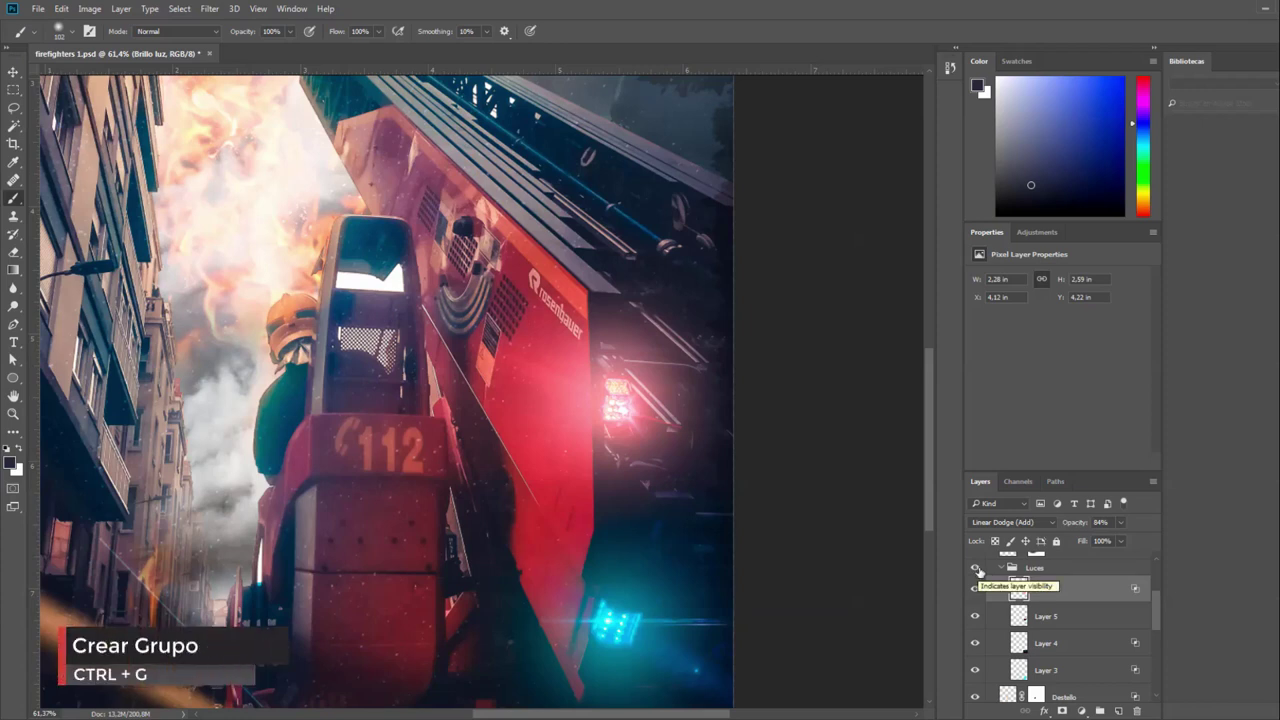
Toggle the Luces group off and on to compare, leaving its red and blue glows visible.
click(976, 568)
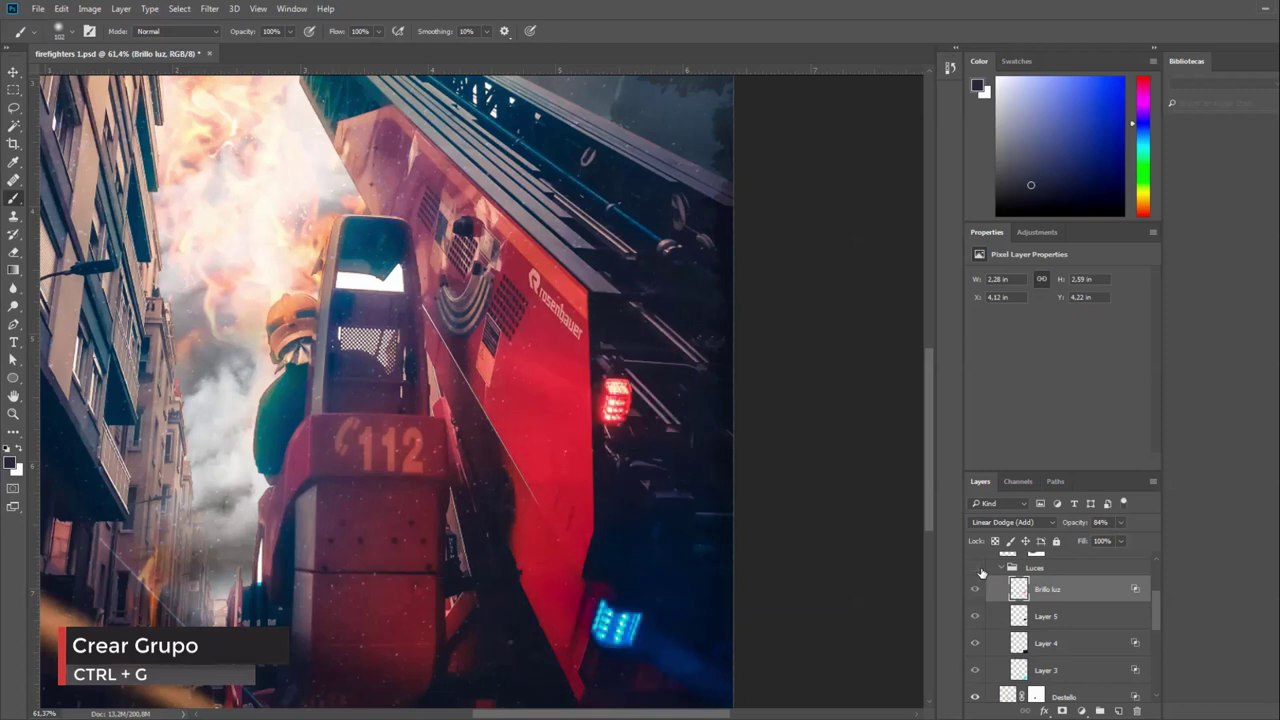
click(978, 569)
click(976, 568)
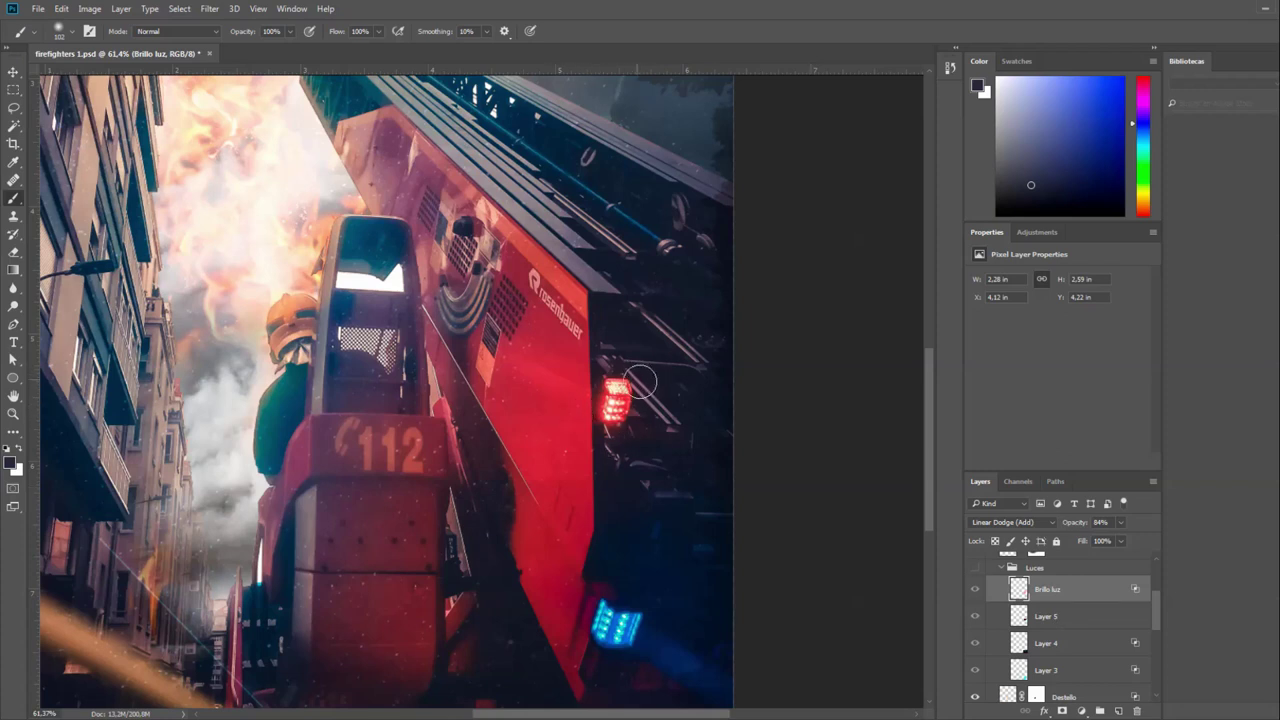
click(977, 570)
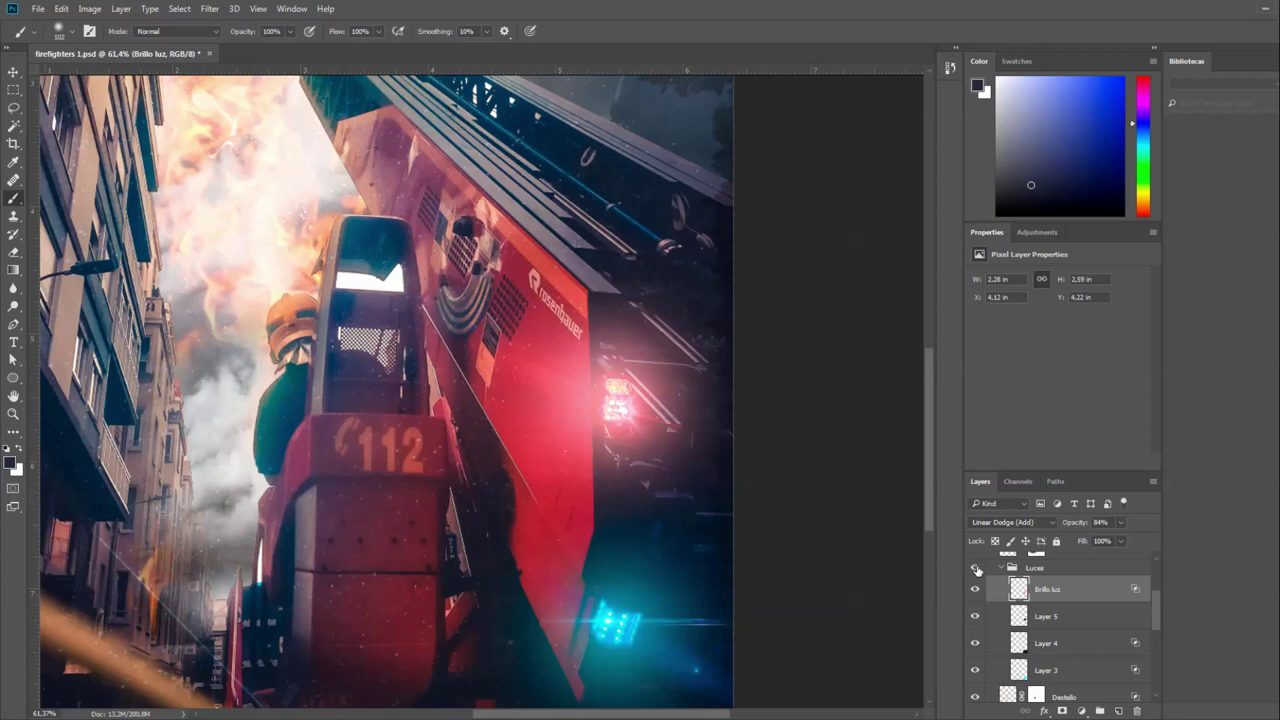
scroll(1087, 646, down, 2)
scroll(1087, 648, up, 2)
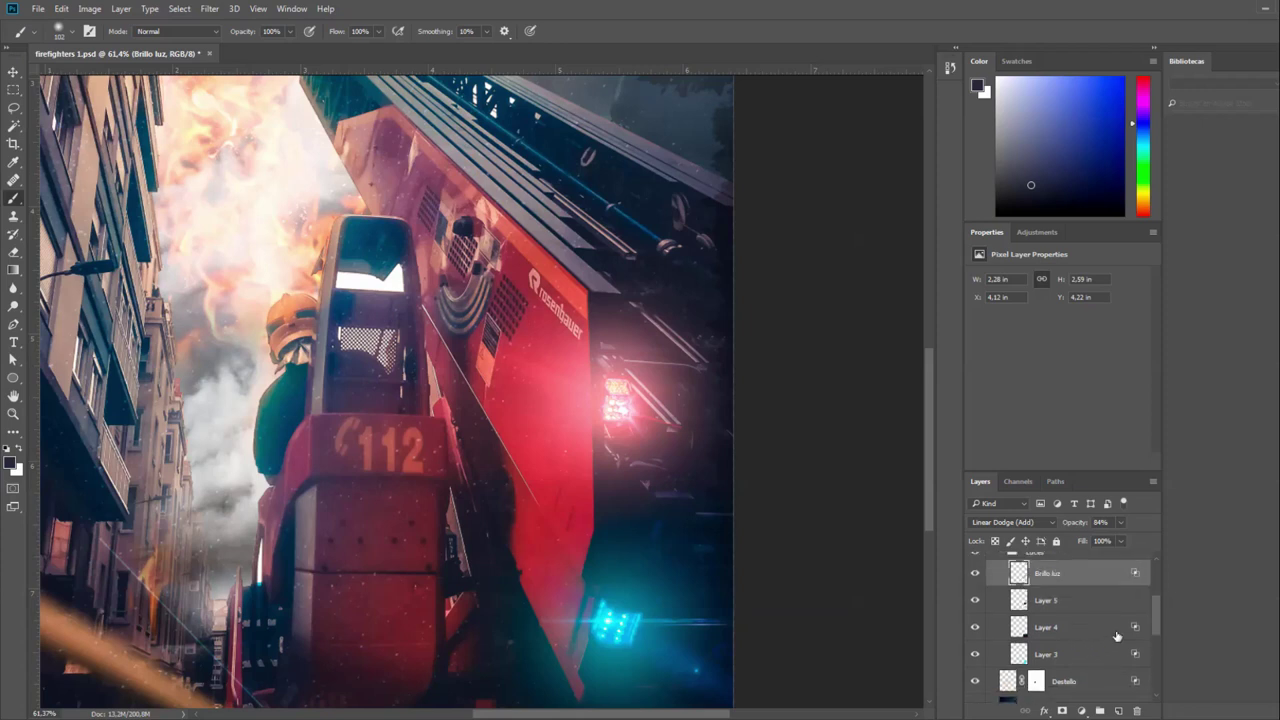
scroll(1112, 640, down, 1)
Hide Brillo luz, Layer 5 and Layer 4, sample cyan from the blue light, and set Layer 3 to 49% opacity.
drag(977, 559, 976, 611)
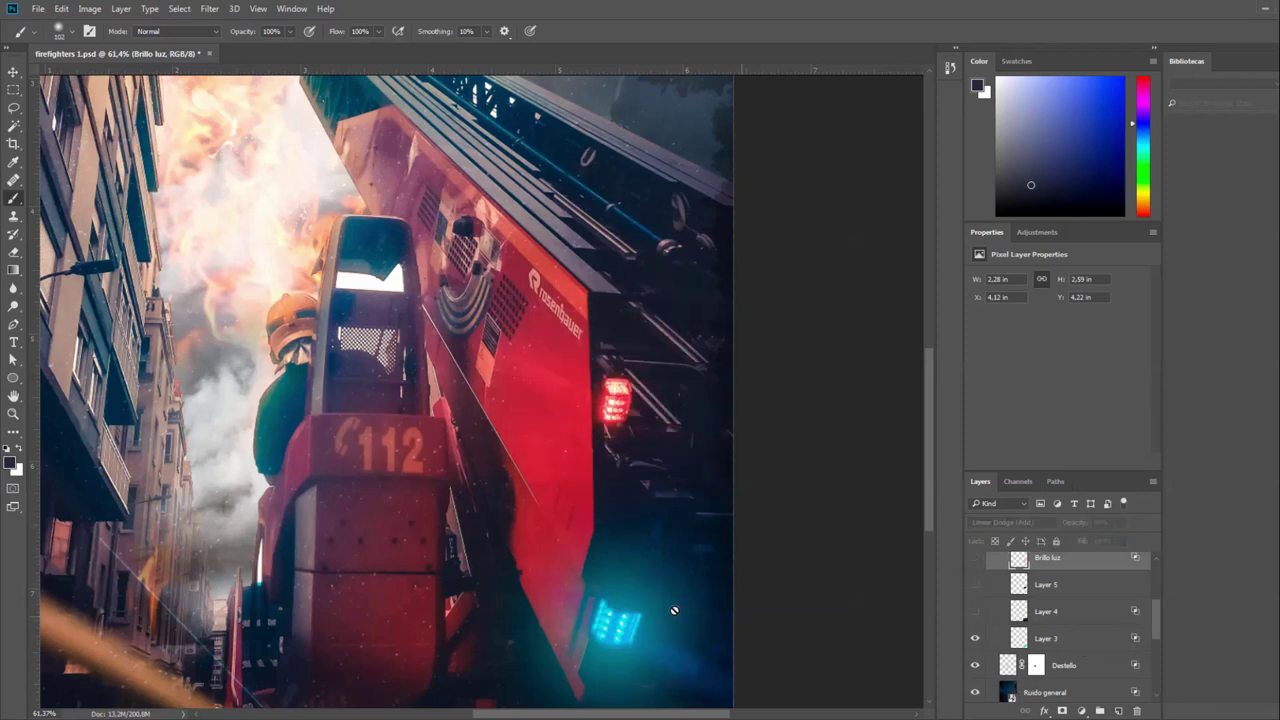
click(1060, 638)
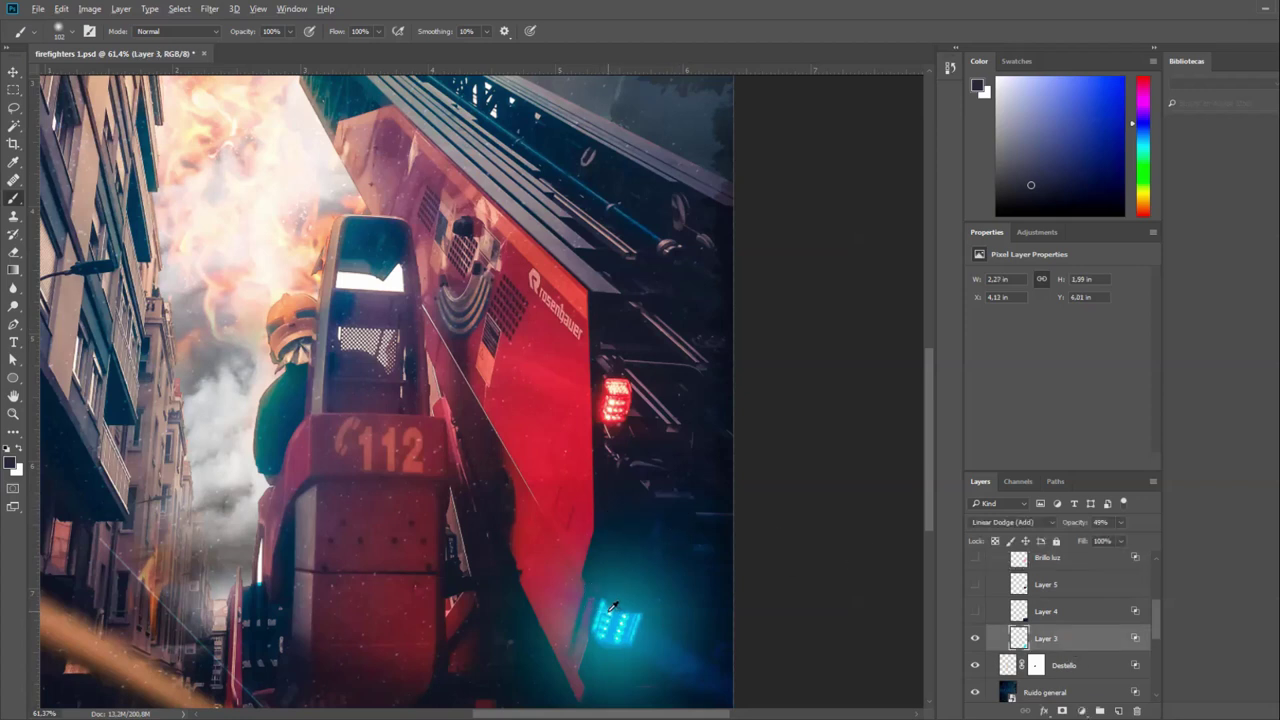
alt+click(613, 606)
drag(613, 606, 613, 606)
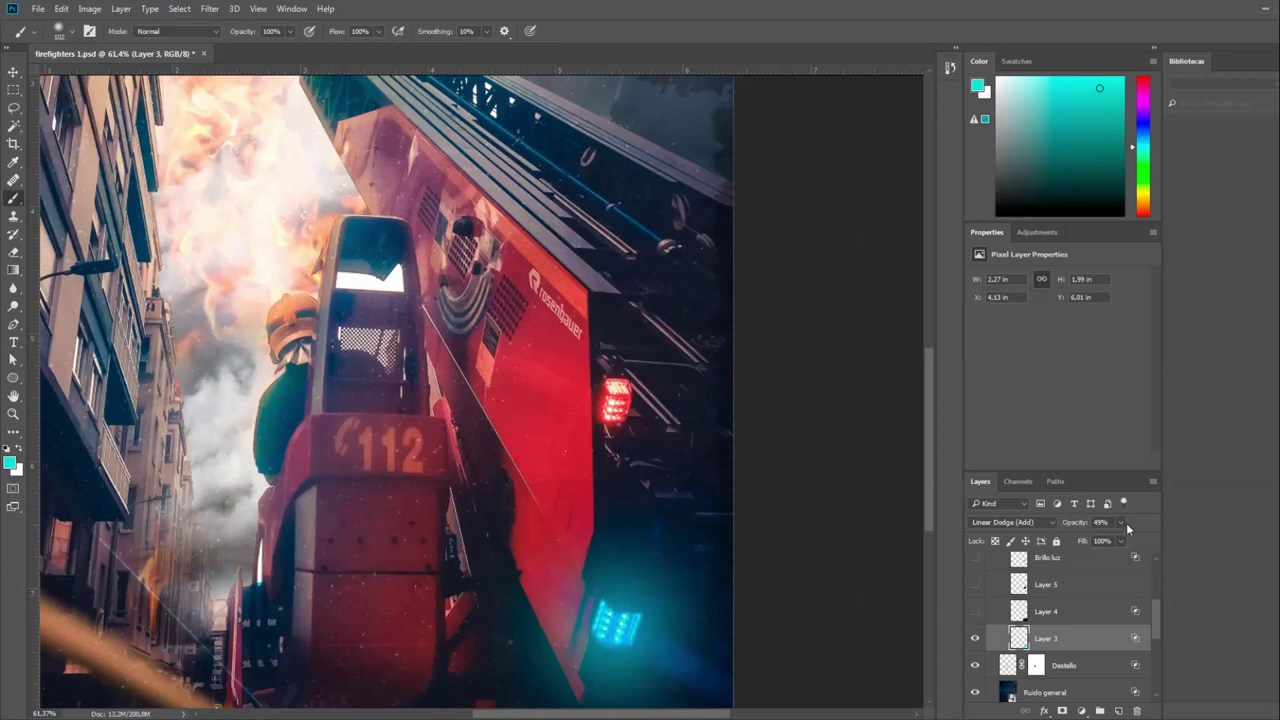
drag(1121, 541, 1161, 541)
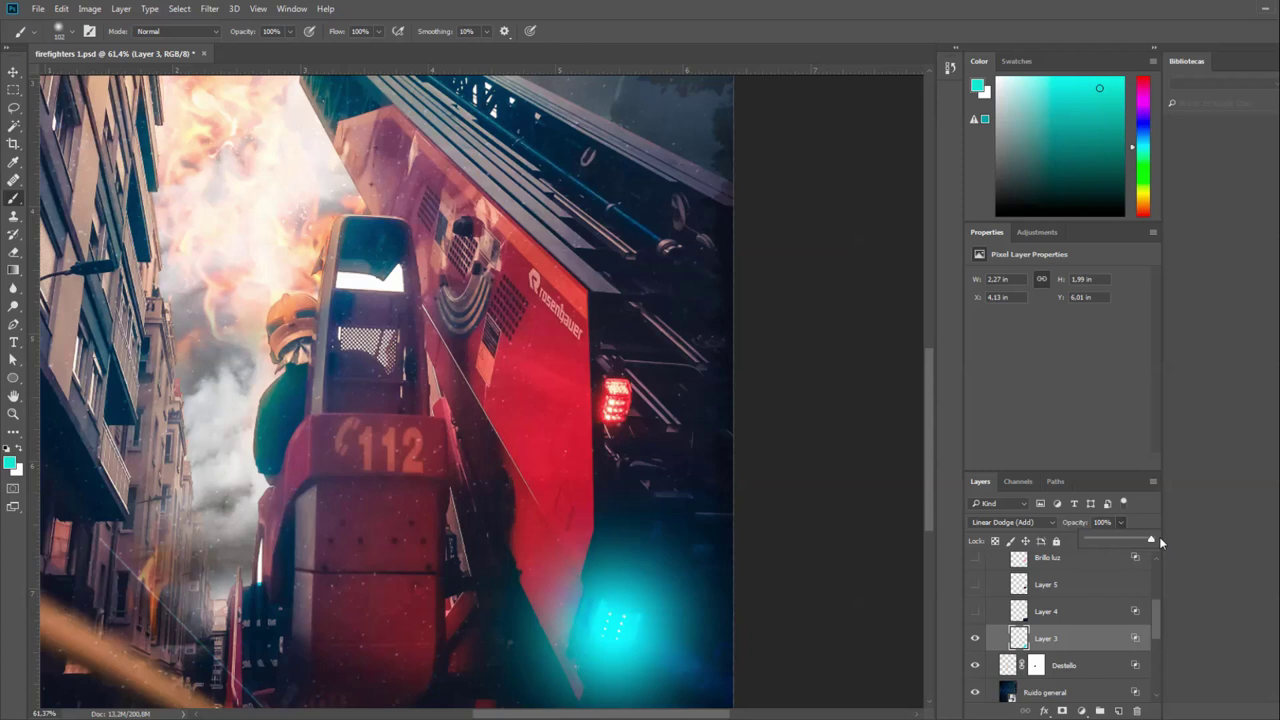
drag(1159, 536, 1116, 545)
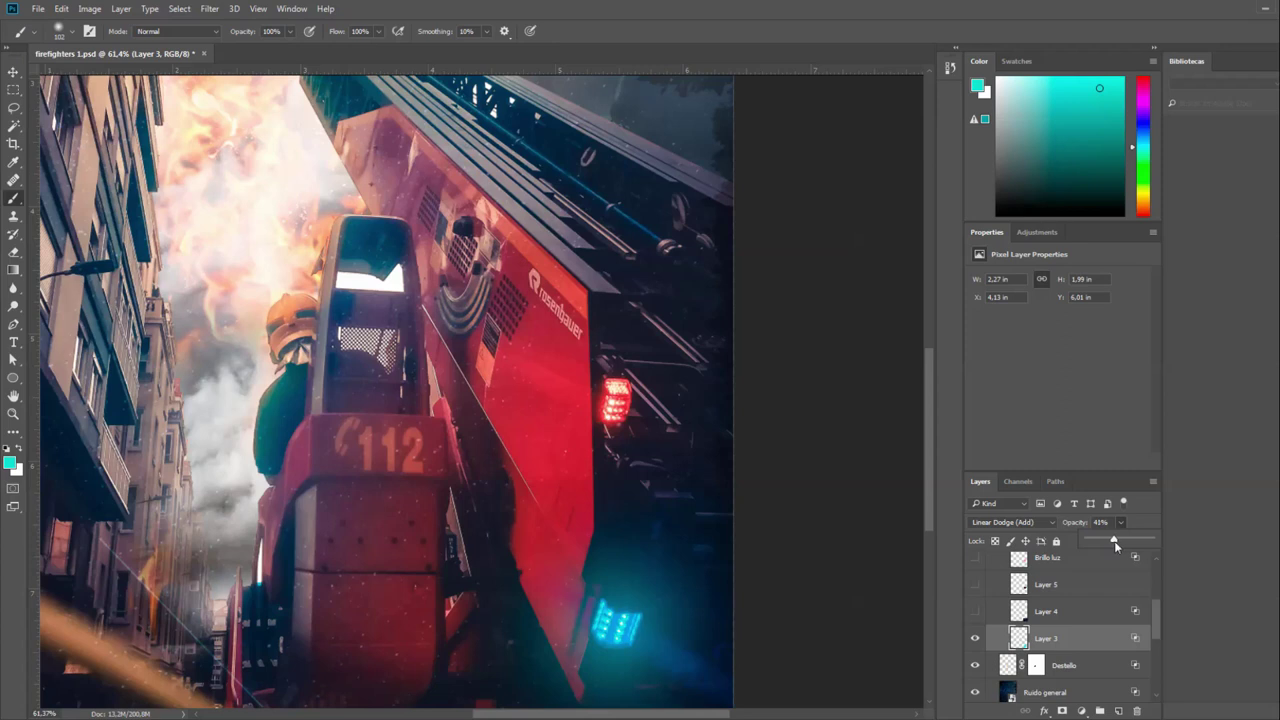
drag(1113, 541, 1121, 523)
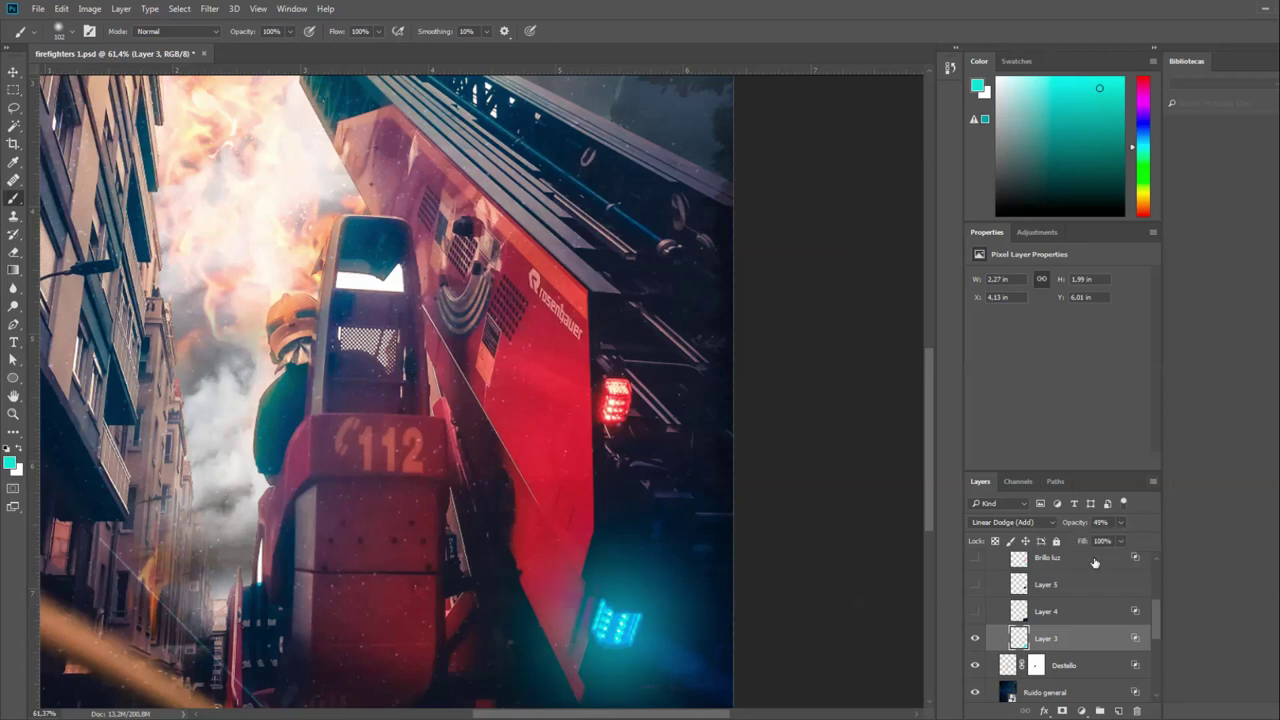
Try Soft Light on Layer 3, then switch it back to Linear Dodge (Add).
click(1020, 526)
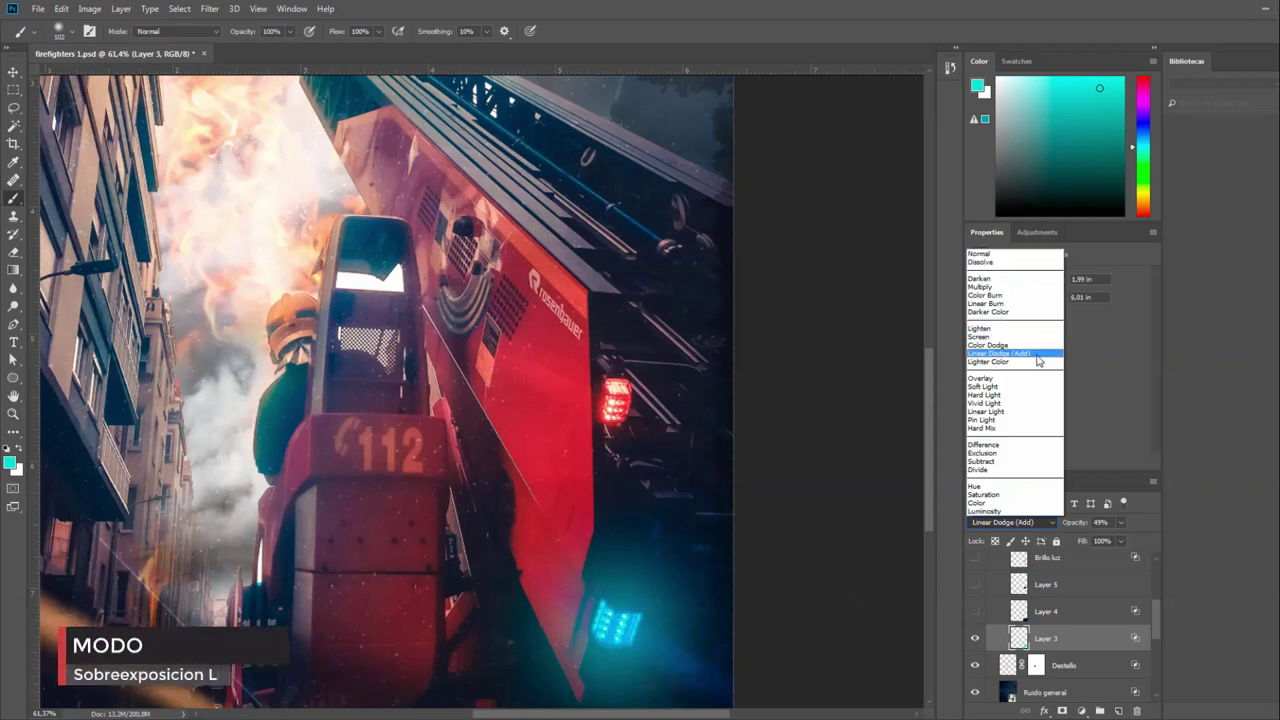
click(1019, 387)
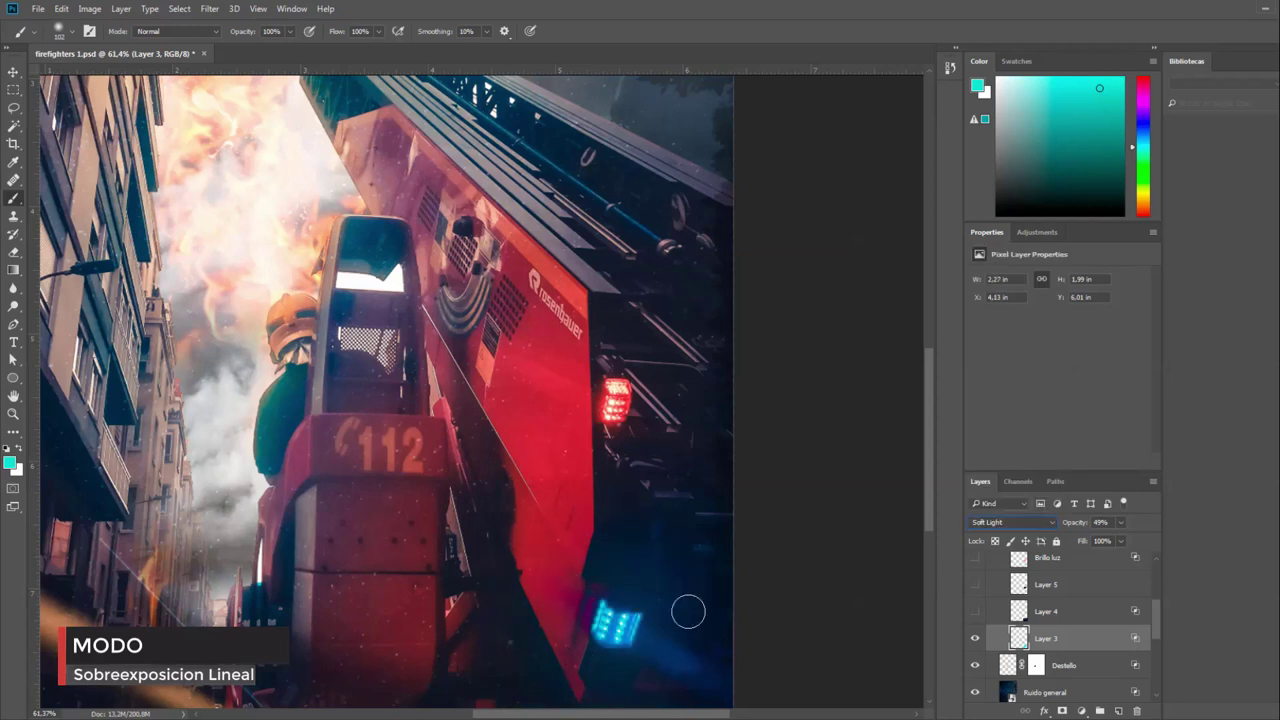
click(975, 662)
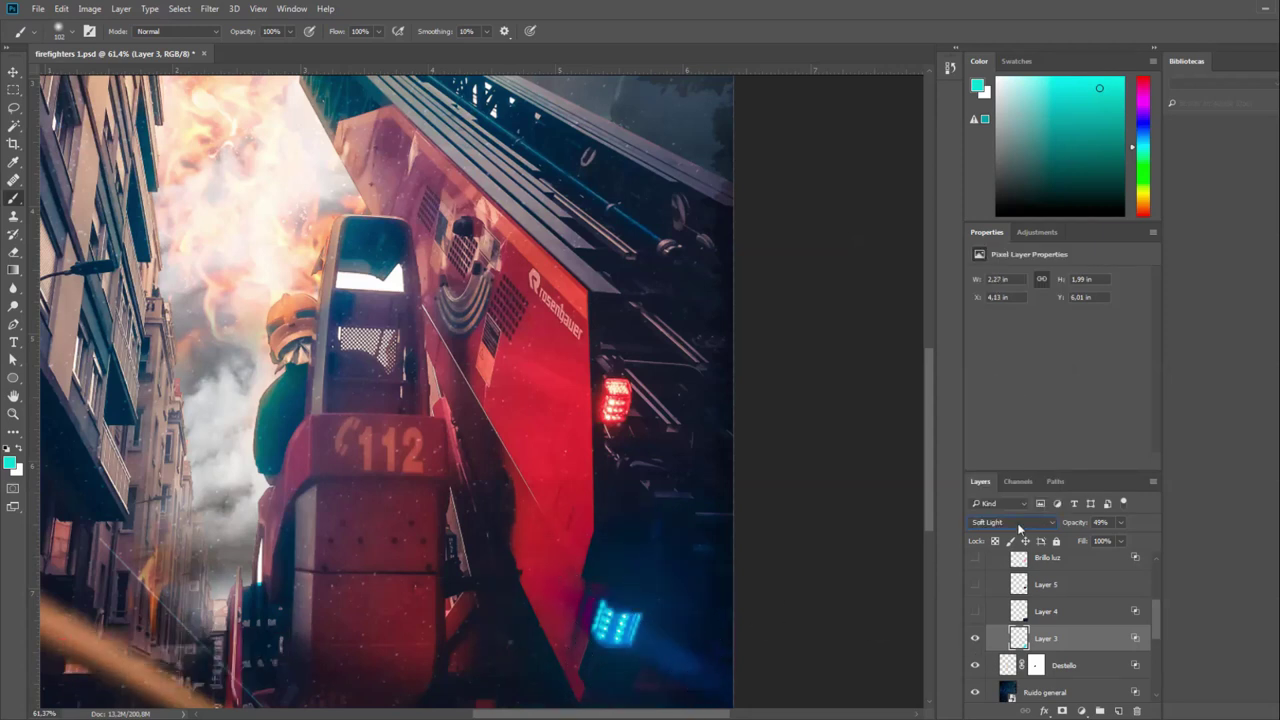
click(1019, 527)
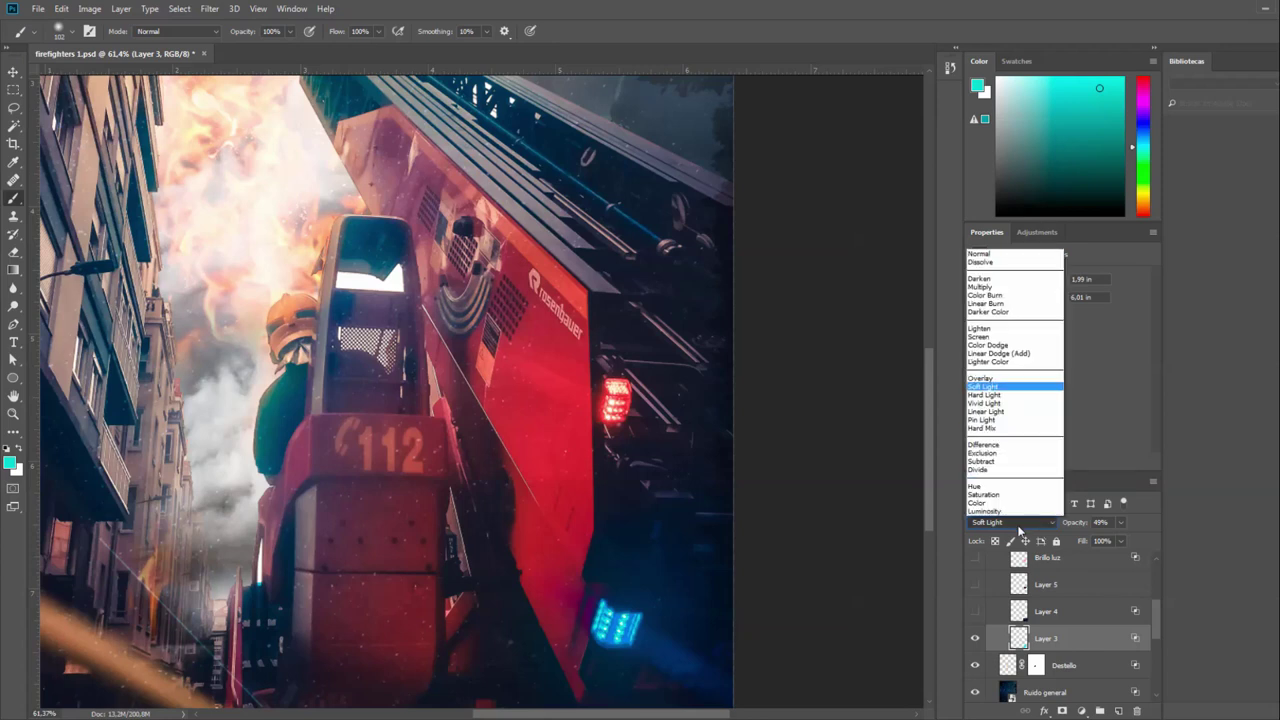
click(1008, 354)
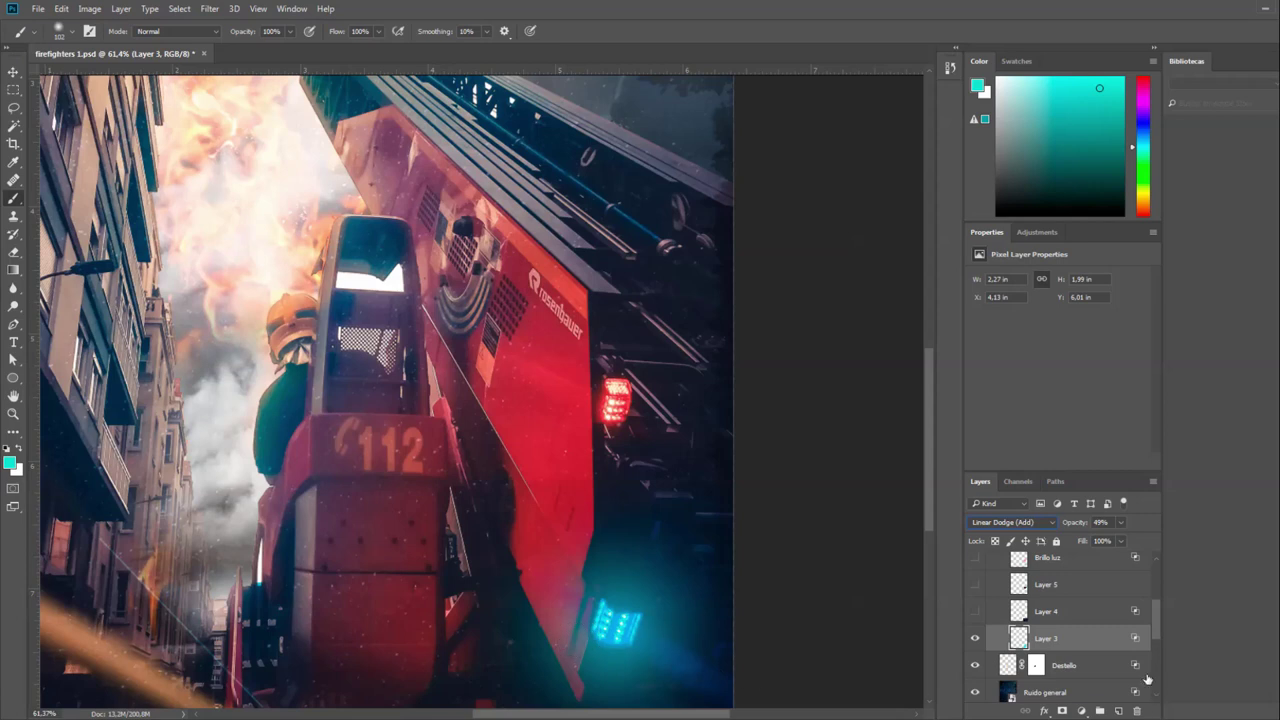
double_click(1100, 640)
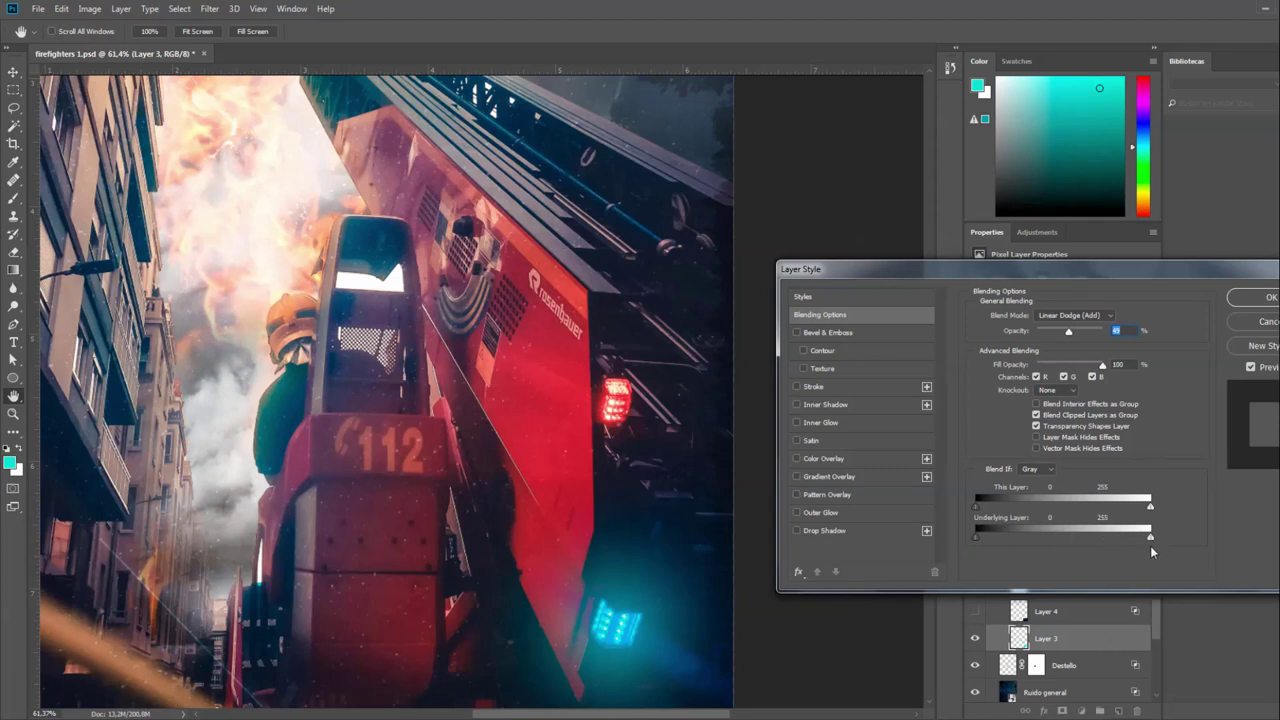
Limit Layer 3's Underlying Layer Blend If highlights to 153 and apply the style.
mouse_move(1151, 538)
mouse_down()
mouse_move(1039, 546)
mouse_move(1061, 543)
mouse_up()
click(1266, 297)
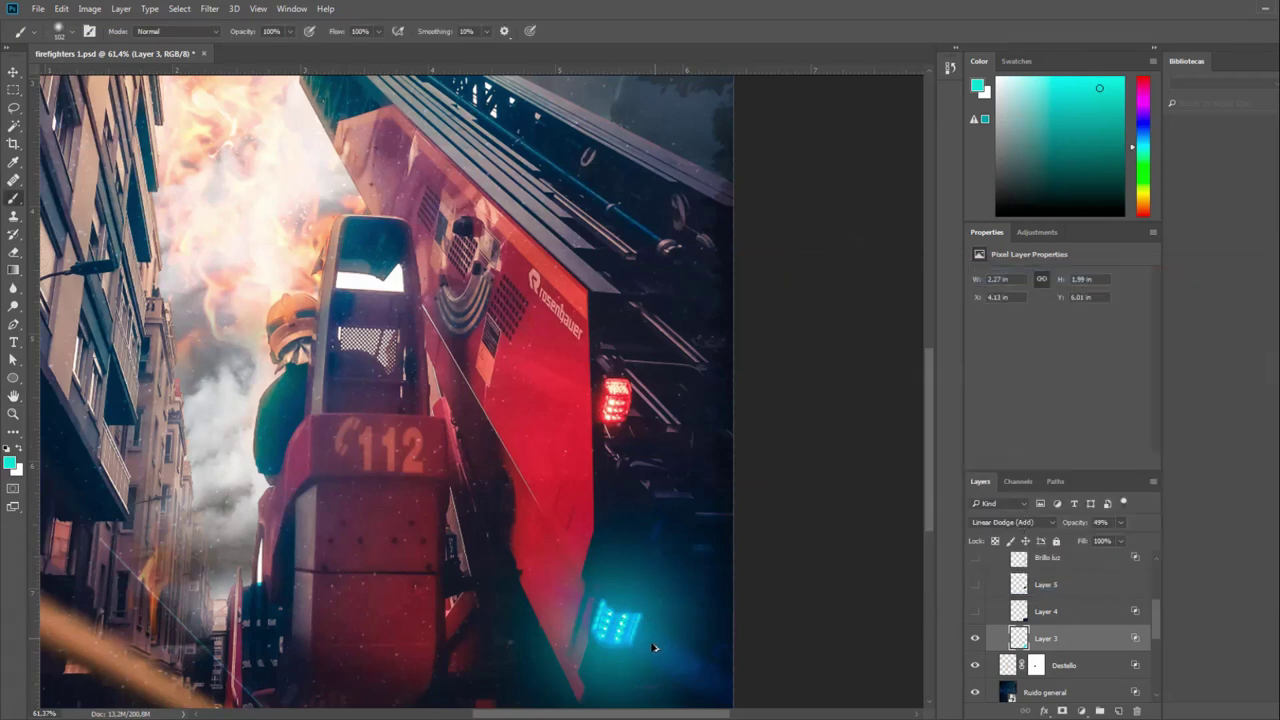
scroll(648, 648, up, 3)
scroll(648, 648, up, 2)
scroll(648, 648, up, 1)
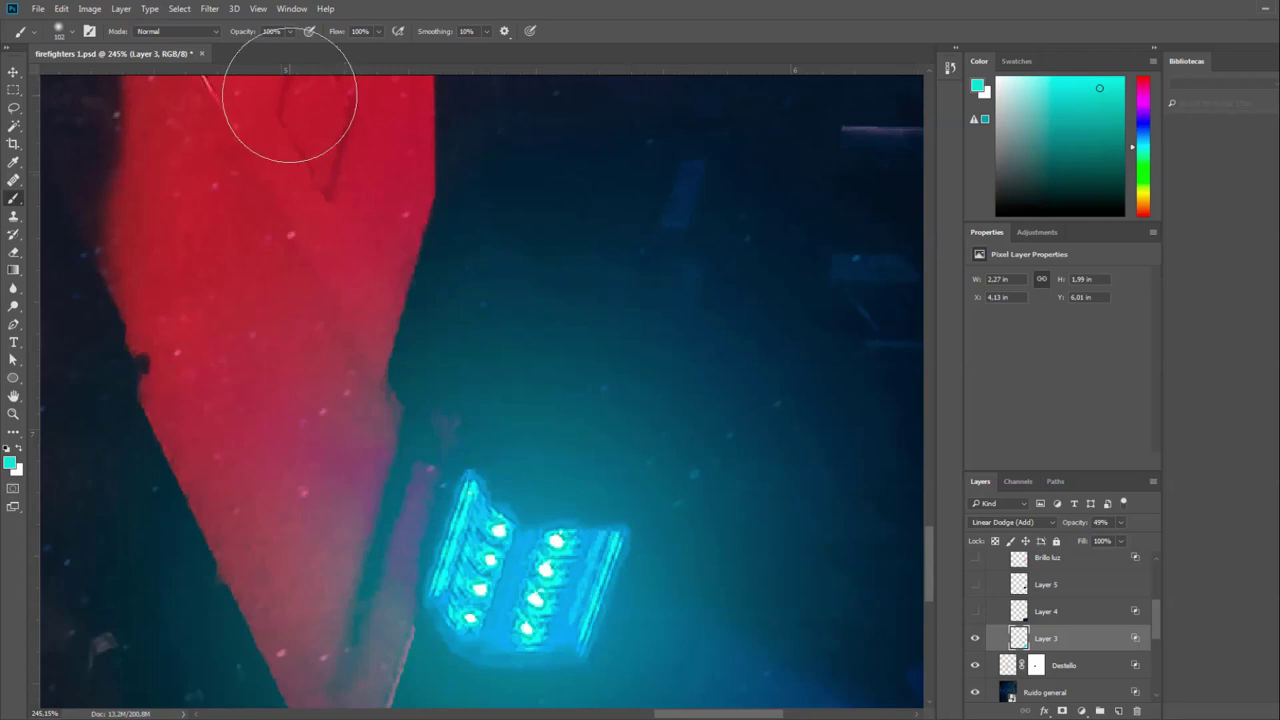
Reapply the last Add Noise filter to Layer 3's cyan glow from the Filter menu.
click(212, 10)
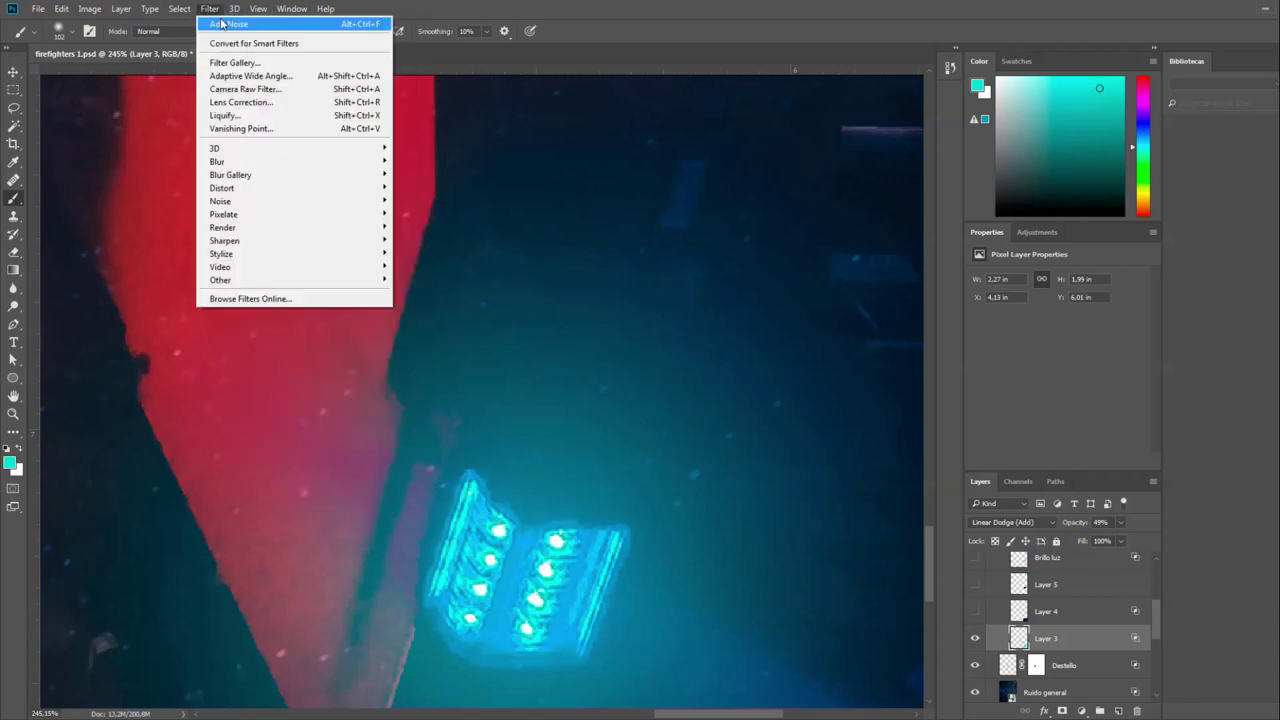
click(277, 24)
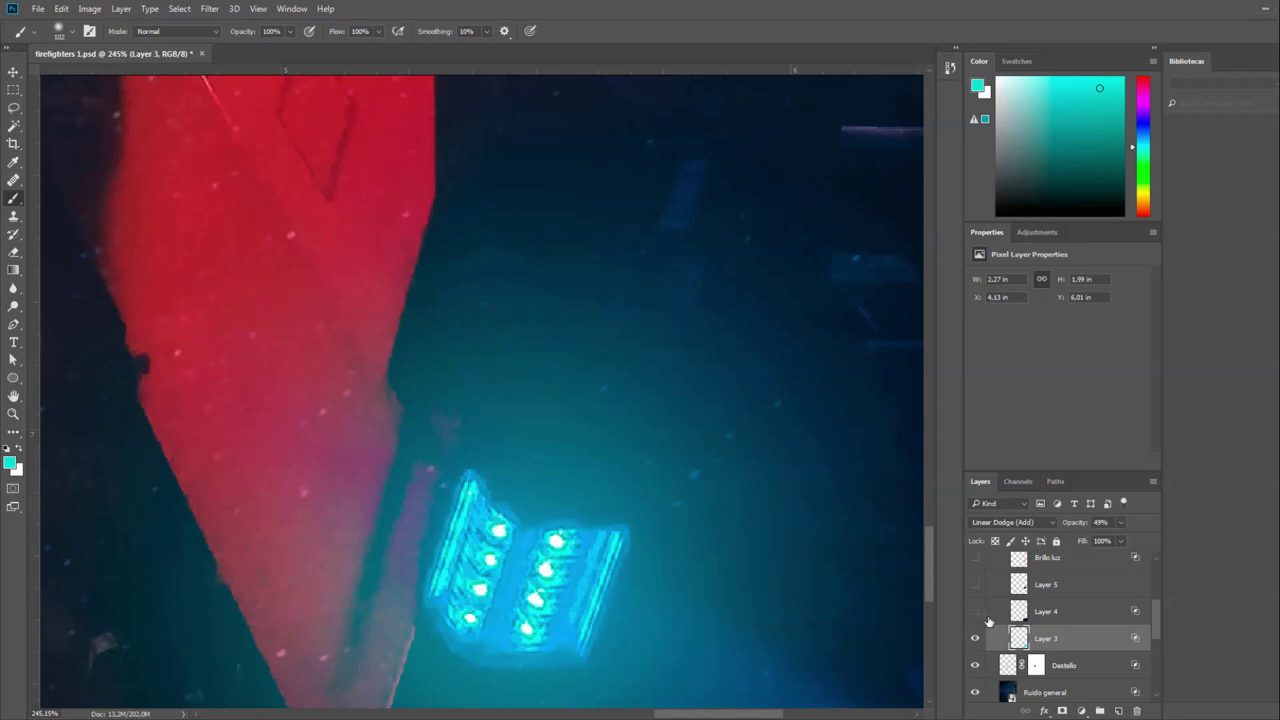
scroll(707, 615, down, 3)
scroll(706, 621, down, 2)
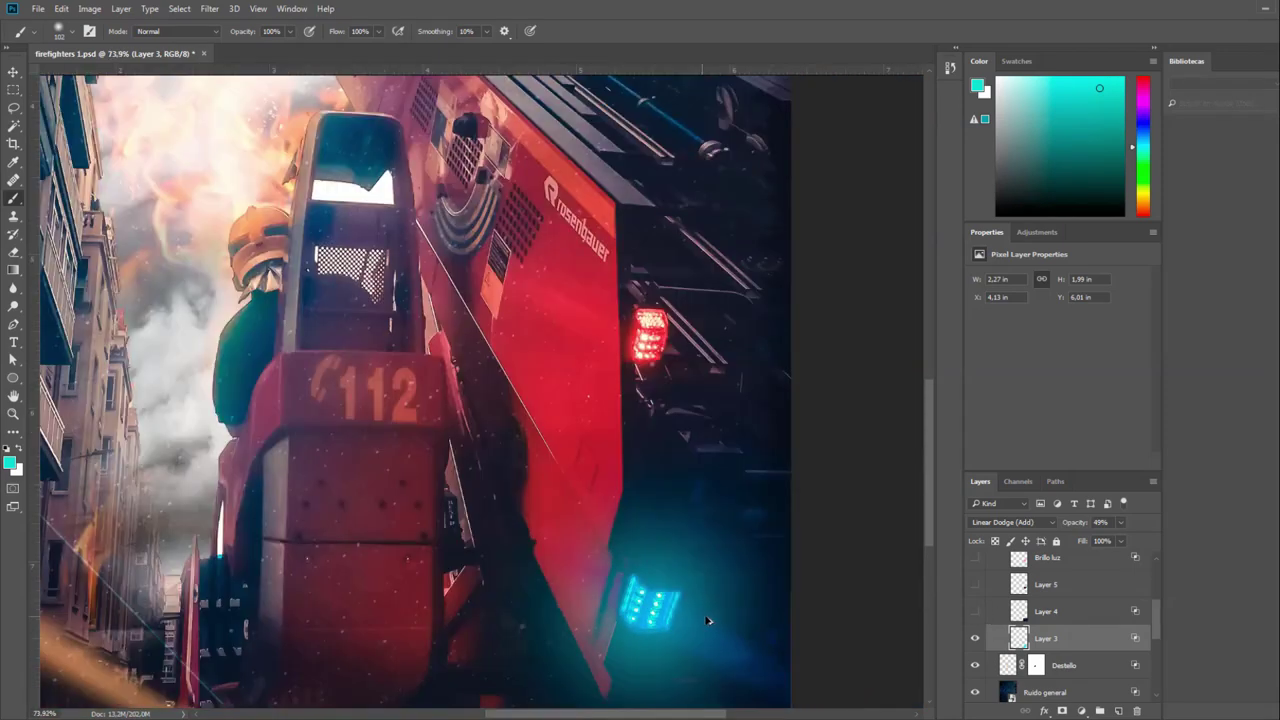
scroll(706, 621, down, 1)
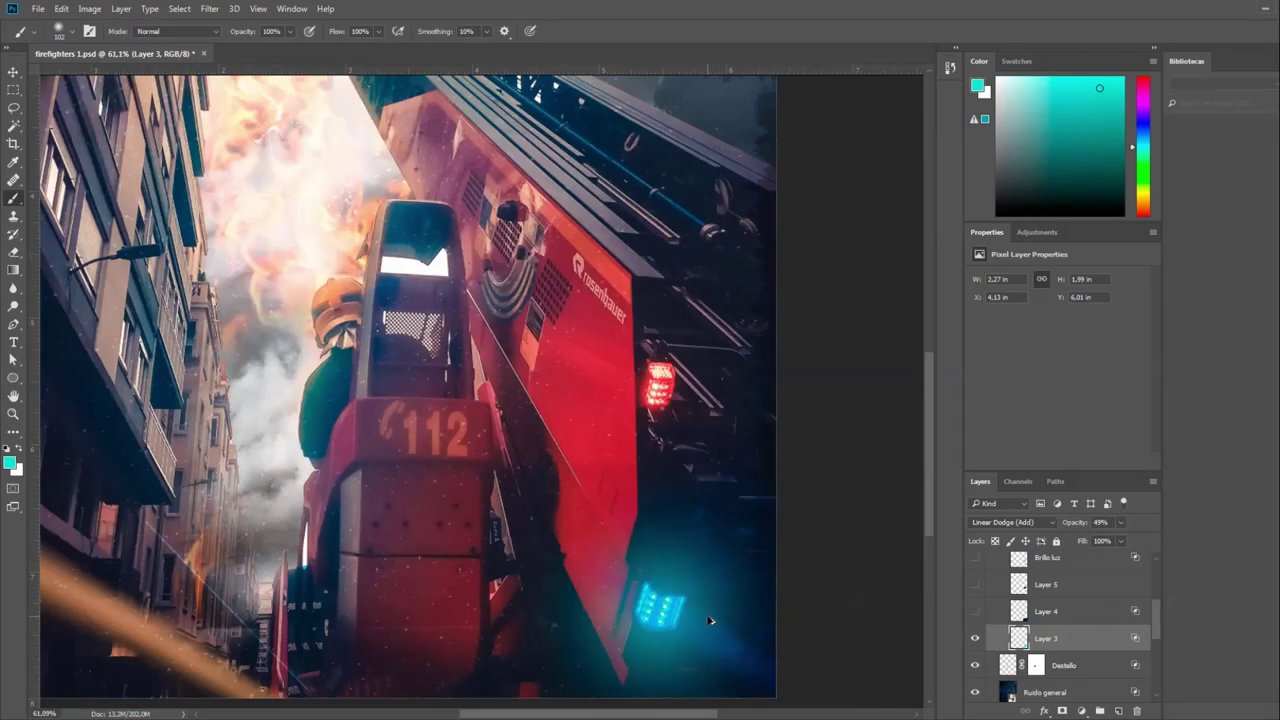
Show Layer 4's anamorphic streak, then search 'luz estrobo' from Chrome's address bar.
click(976, 611)
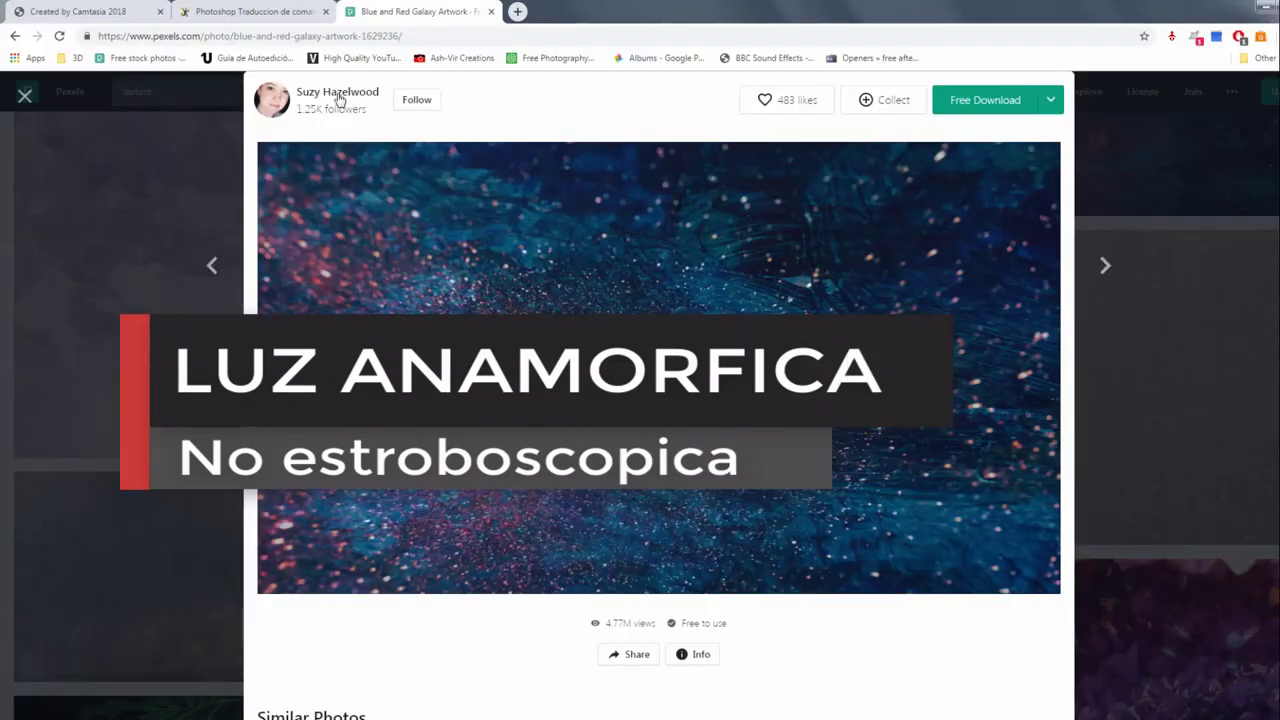
click(373, 35)
text(luz )
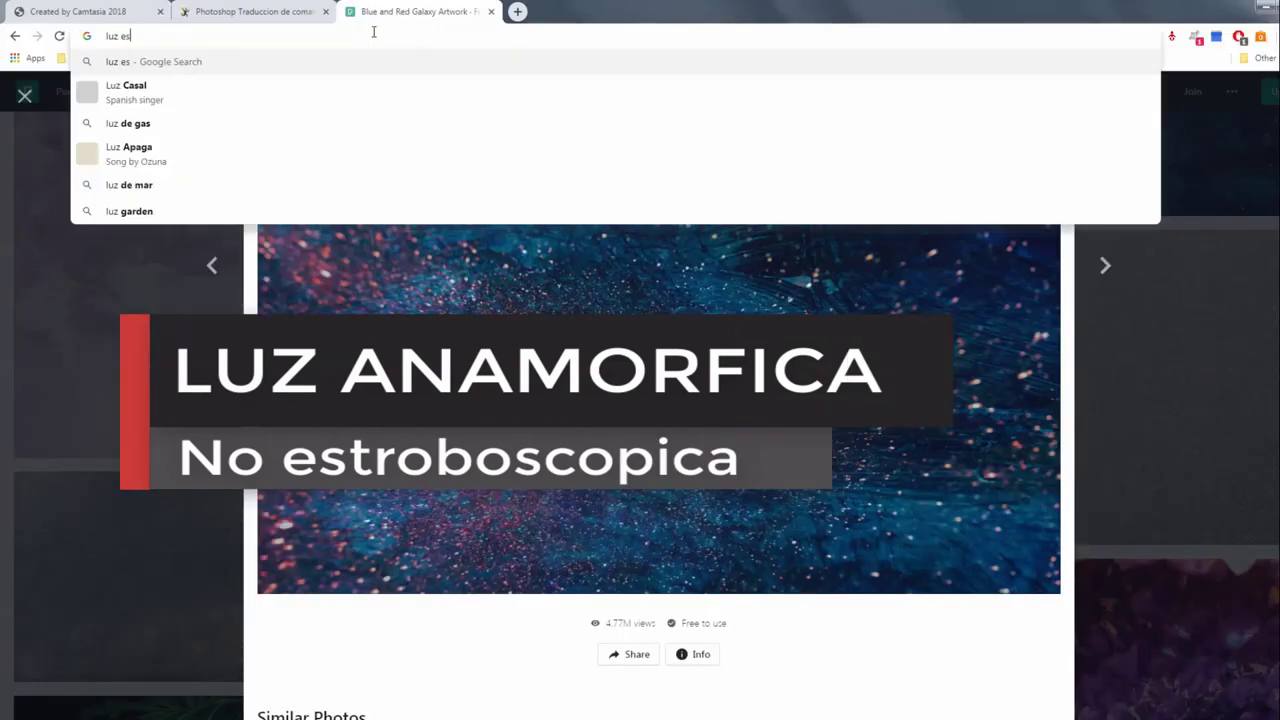
text(estrobo)
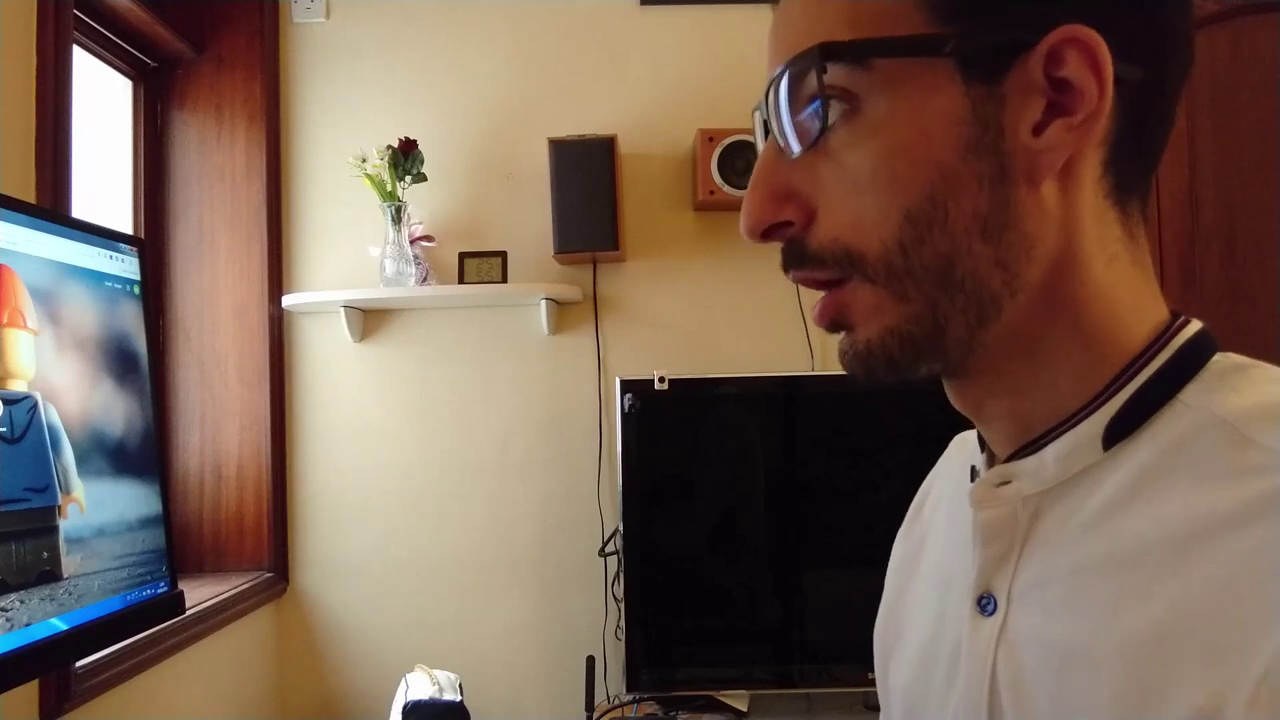
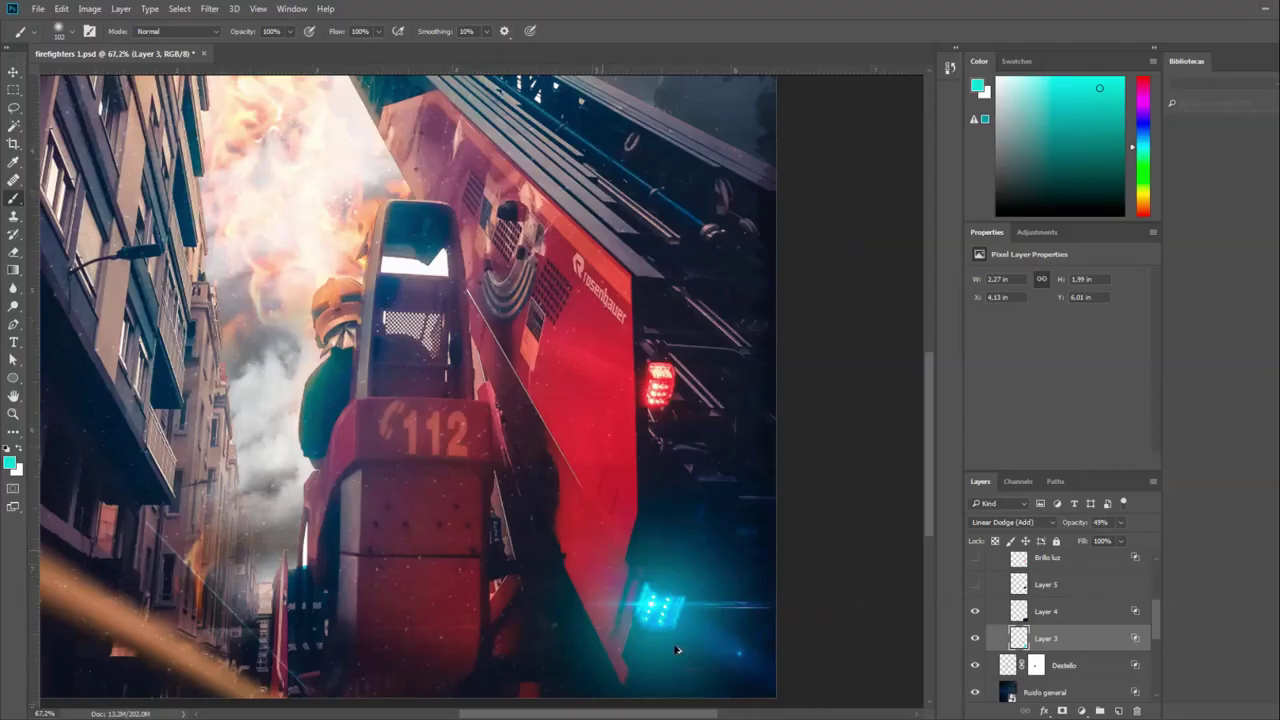
Solo the flare Layer 4, then view only the cyan glow Layer 3.
scroll(693, 641, up, 3)
scroll(693, 641, up, 2)
scroll(693, 641, up, 1)
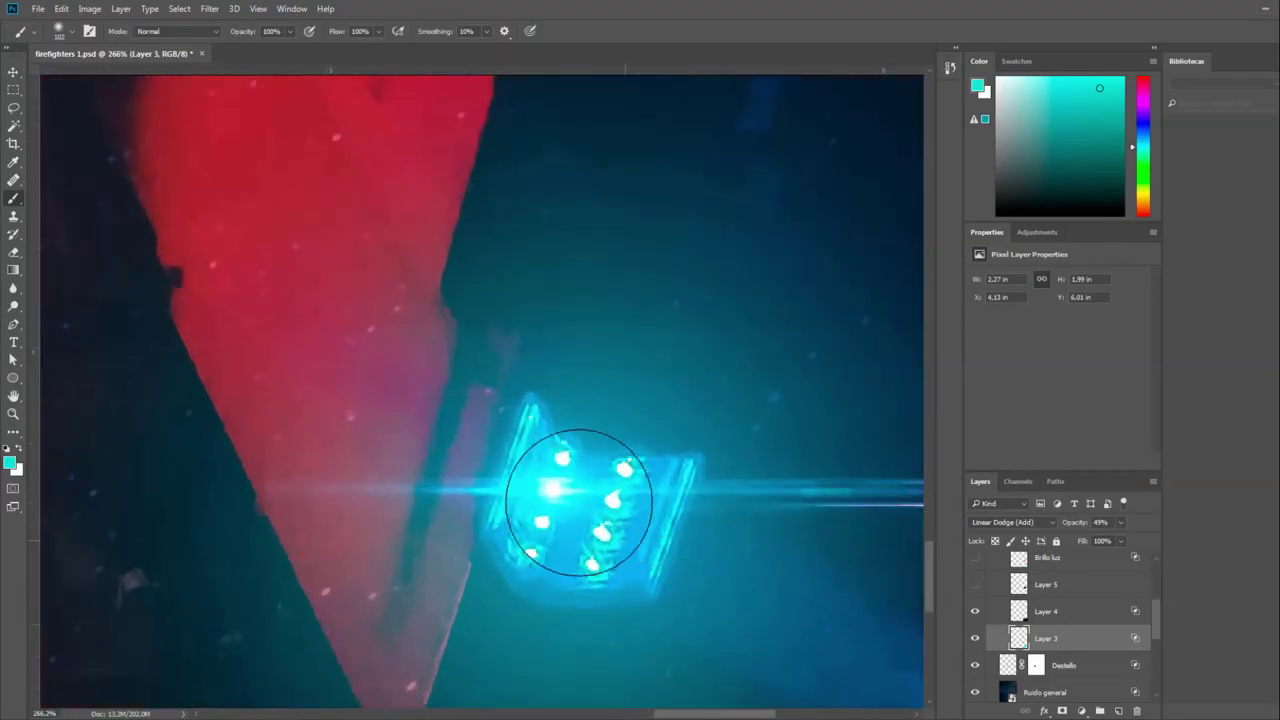
alt+click(975, 612)
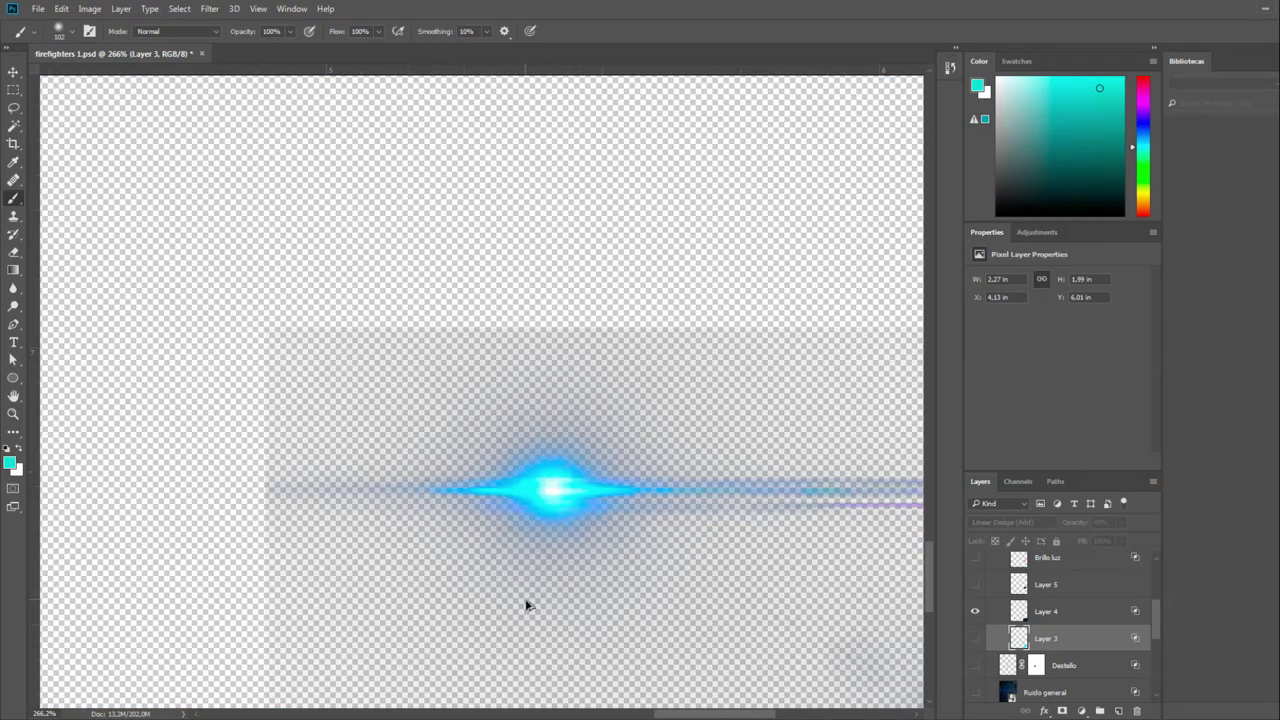
scroll(527, 603, down, 3)
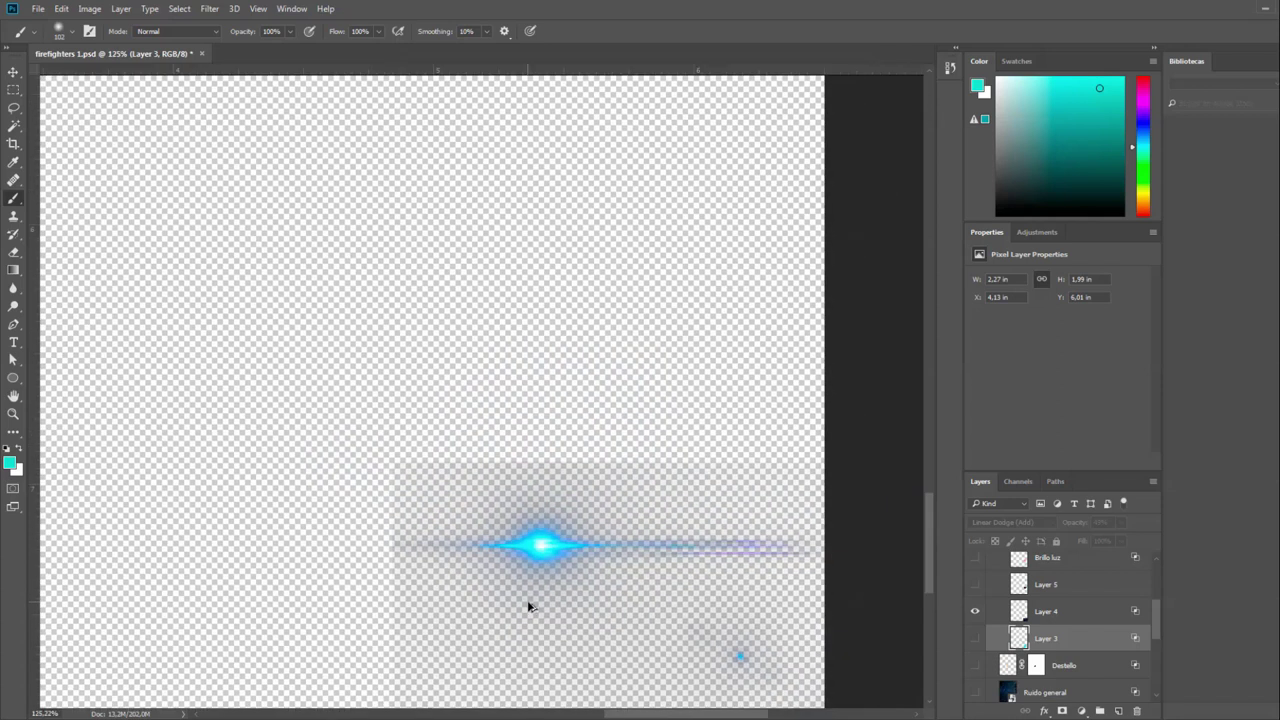
click(974, 639)
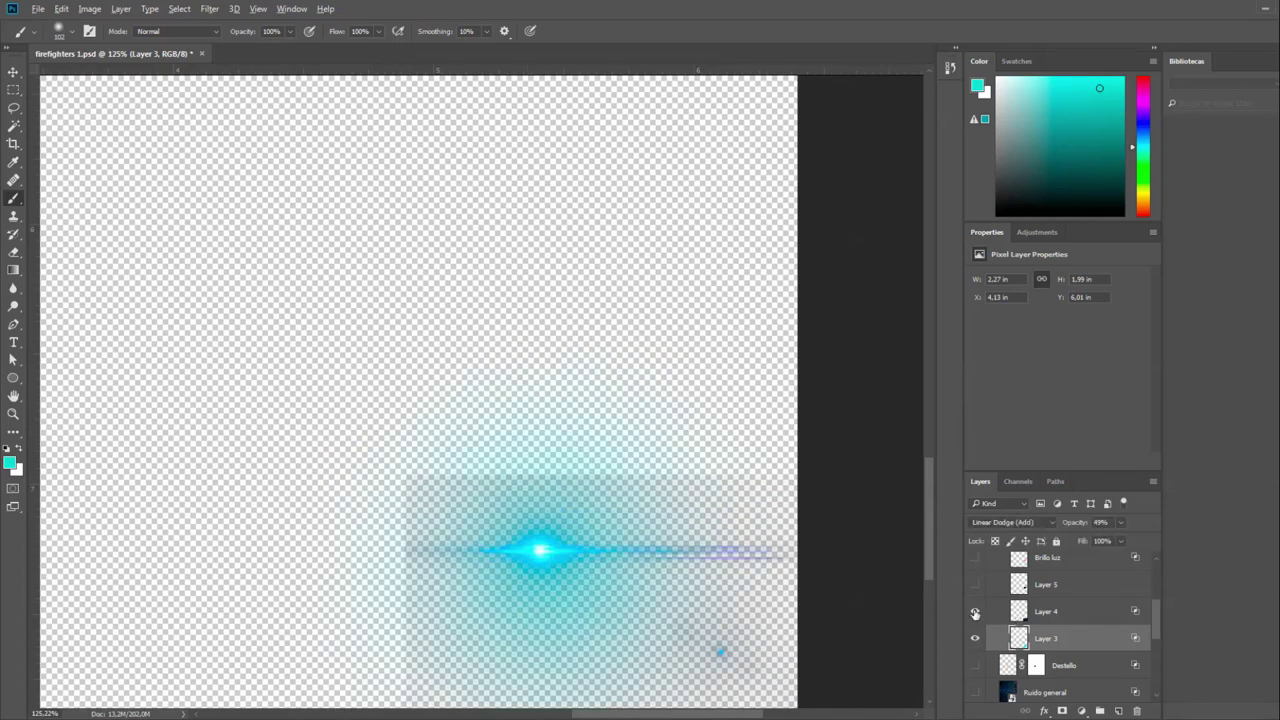
click(975, 612)
Show all other layers again with Layer 4 hidden, and fit the image on screen.
right_click(976, 613)
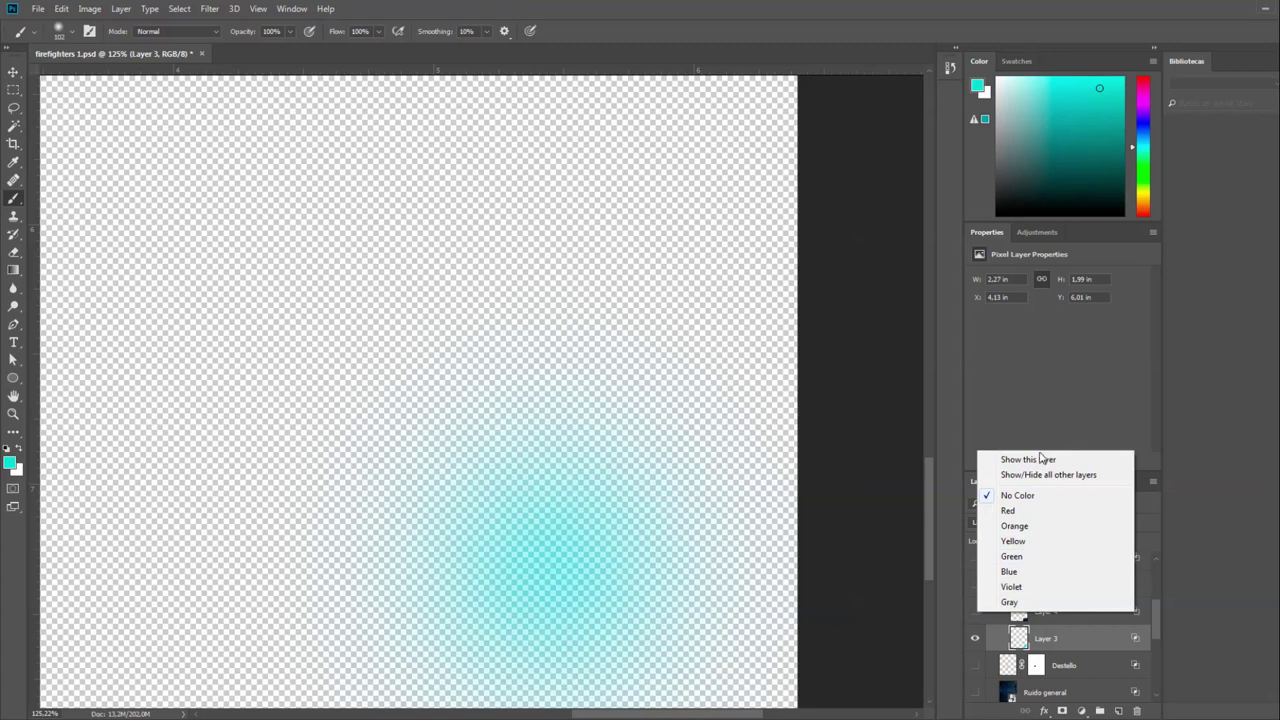
click(1042, 475)
right_click(976, 612)
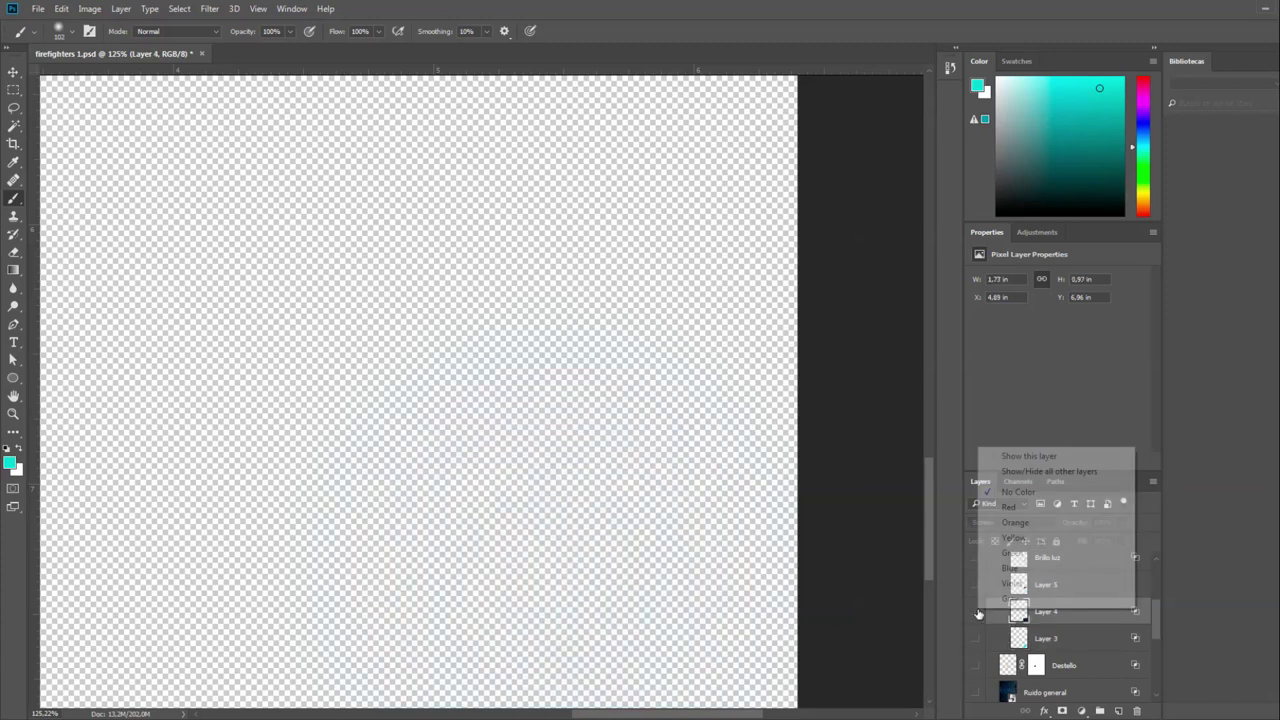
click(1031, 474)
key(ctrl+0)
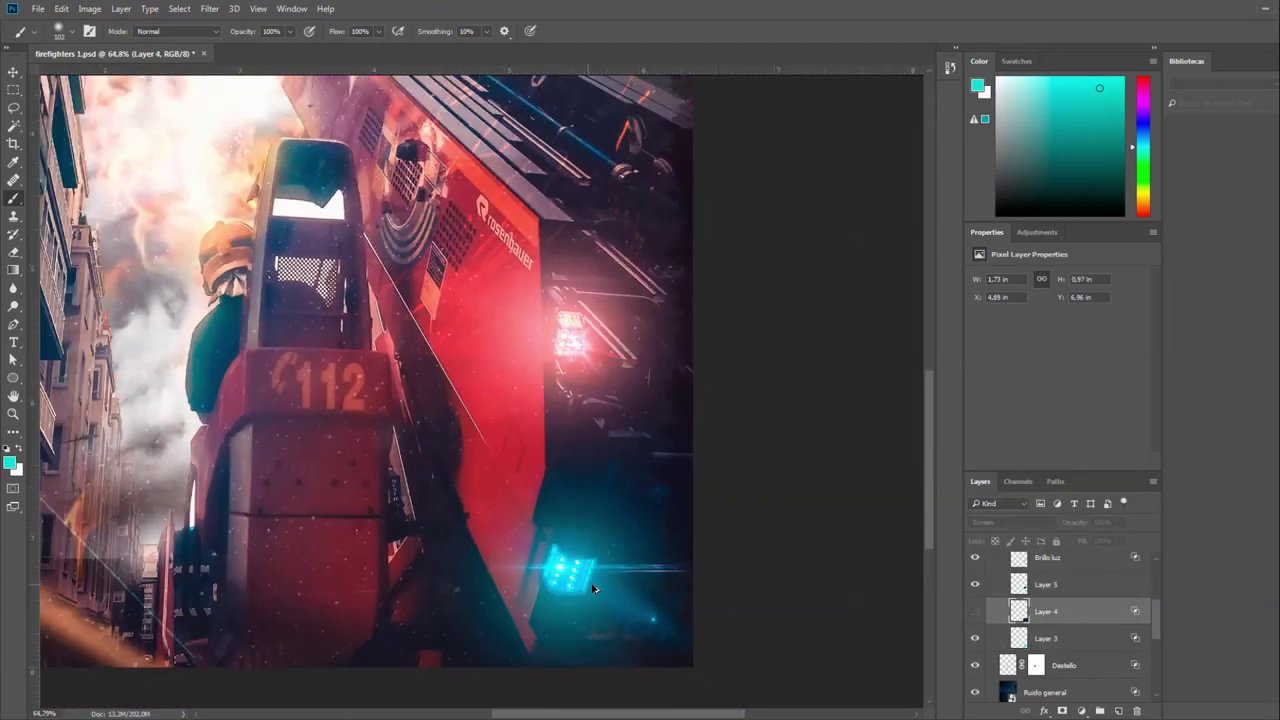
scroll(593, 589, down, 2)
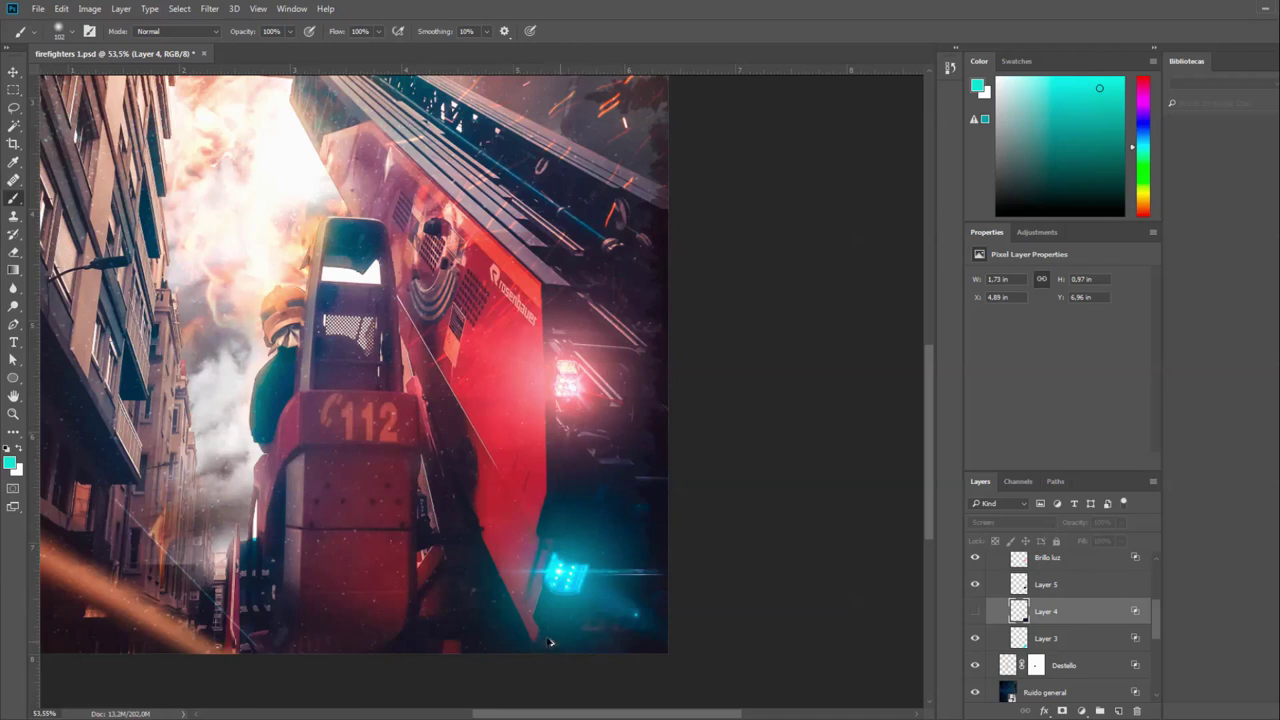
scroll(600, 612, up, 2)
scroll(608, 608, up, 1)
scroll(608, 604, up, 1)
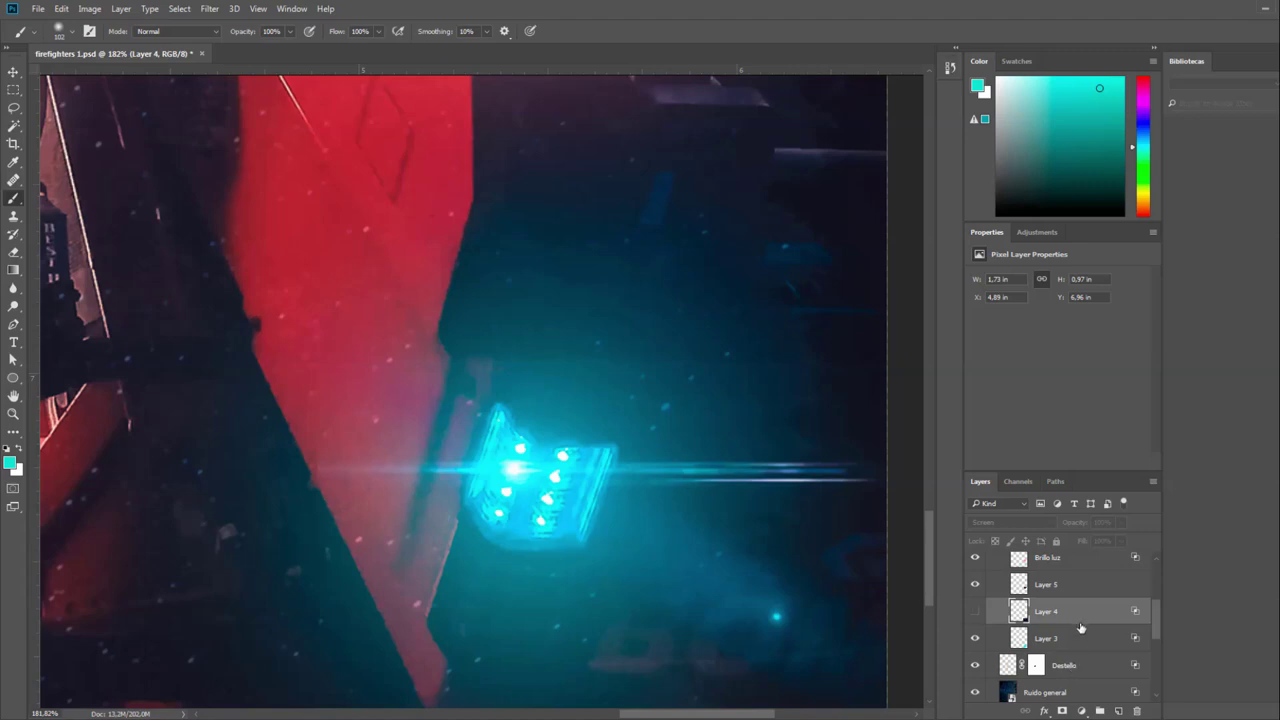
Show Layer 4 with a new white layer mask, show Luces and hide the Final group.
click(975, 613)
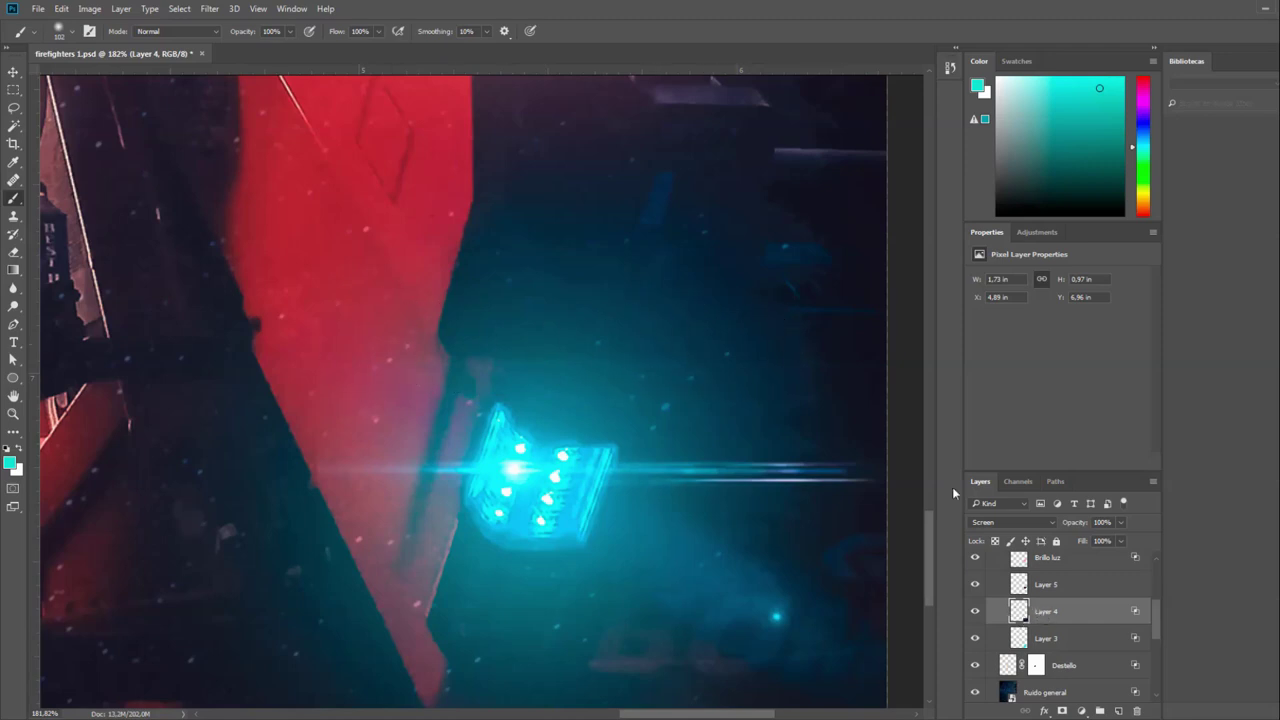
click(1081, 711)
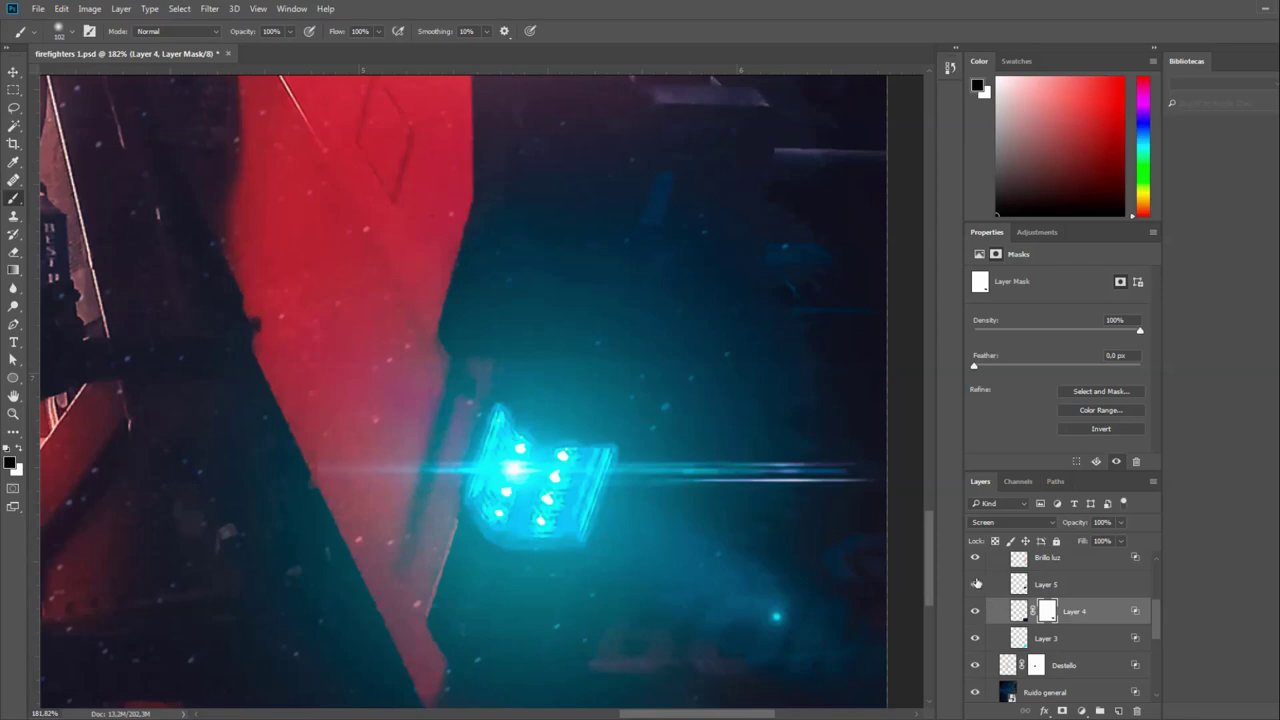
scroll(995, 578, up, 1)
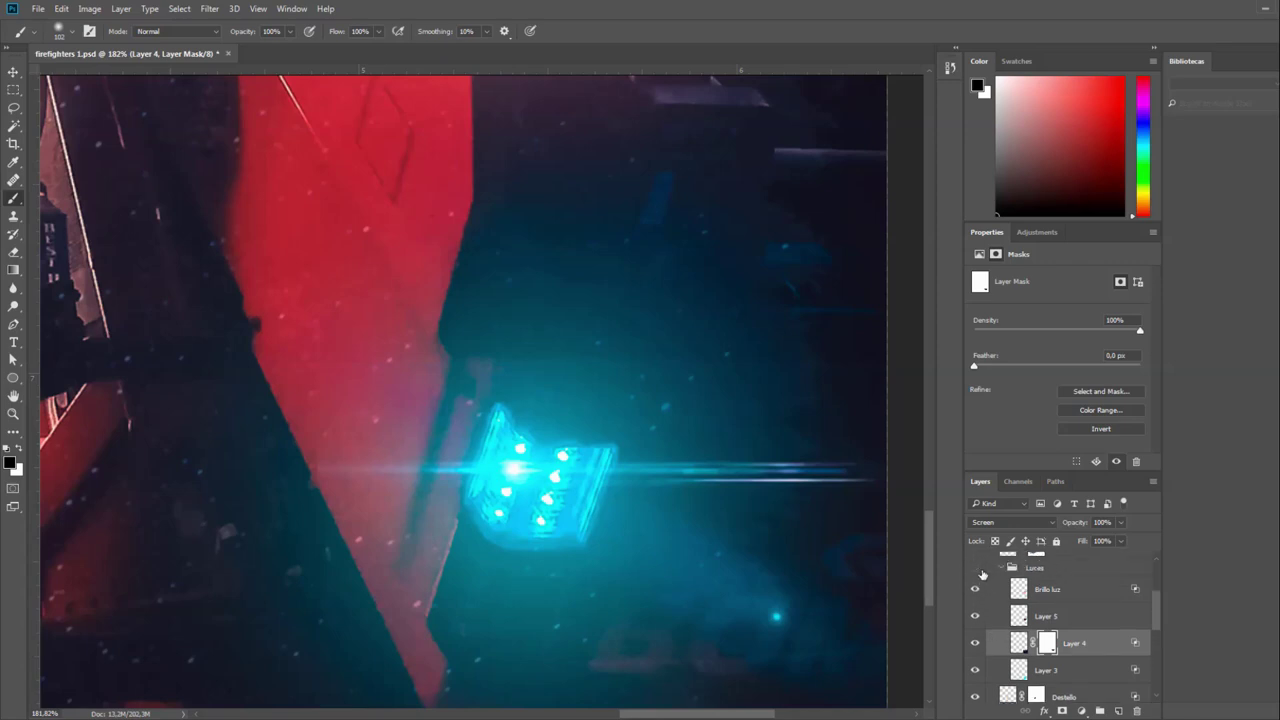
click(979, 569)
scroll(1015, 625, up, 2)
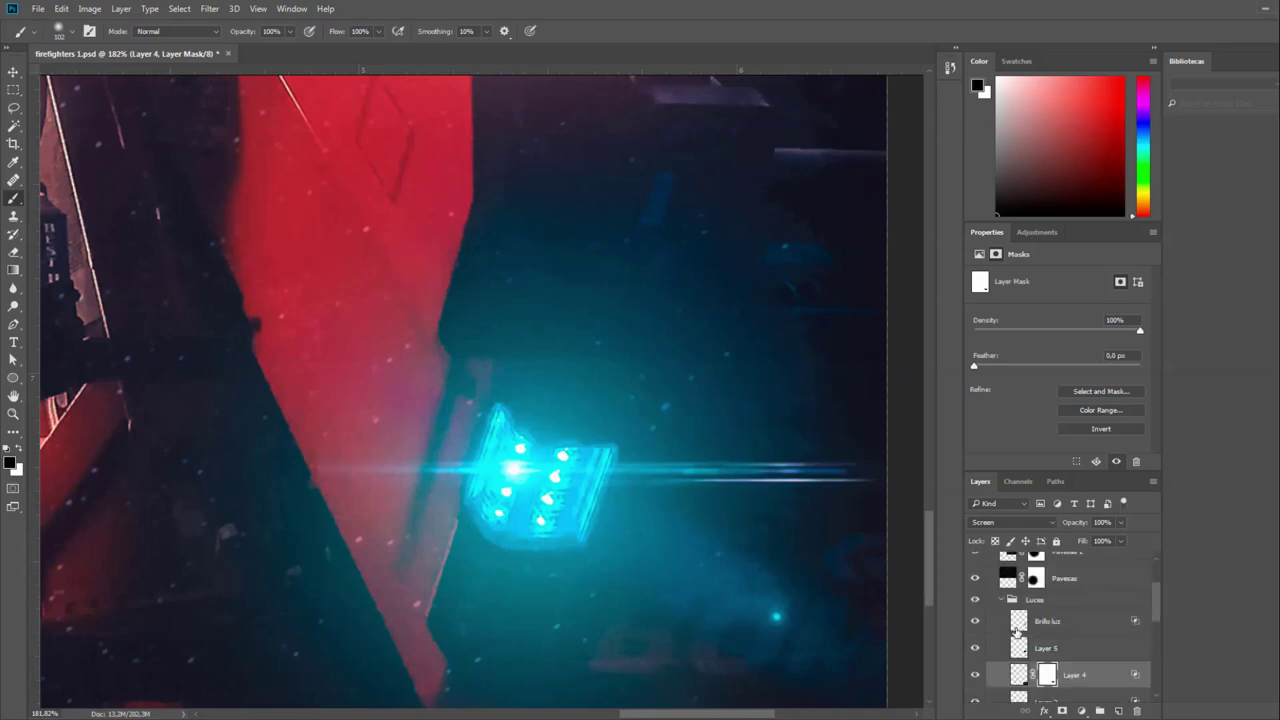
scroll(1015, 625, up, 2)
click(976, 560)
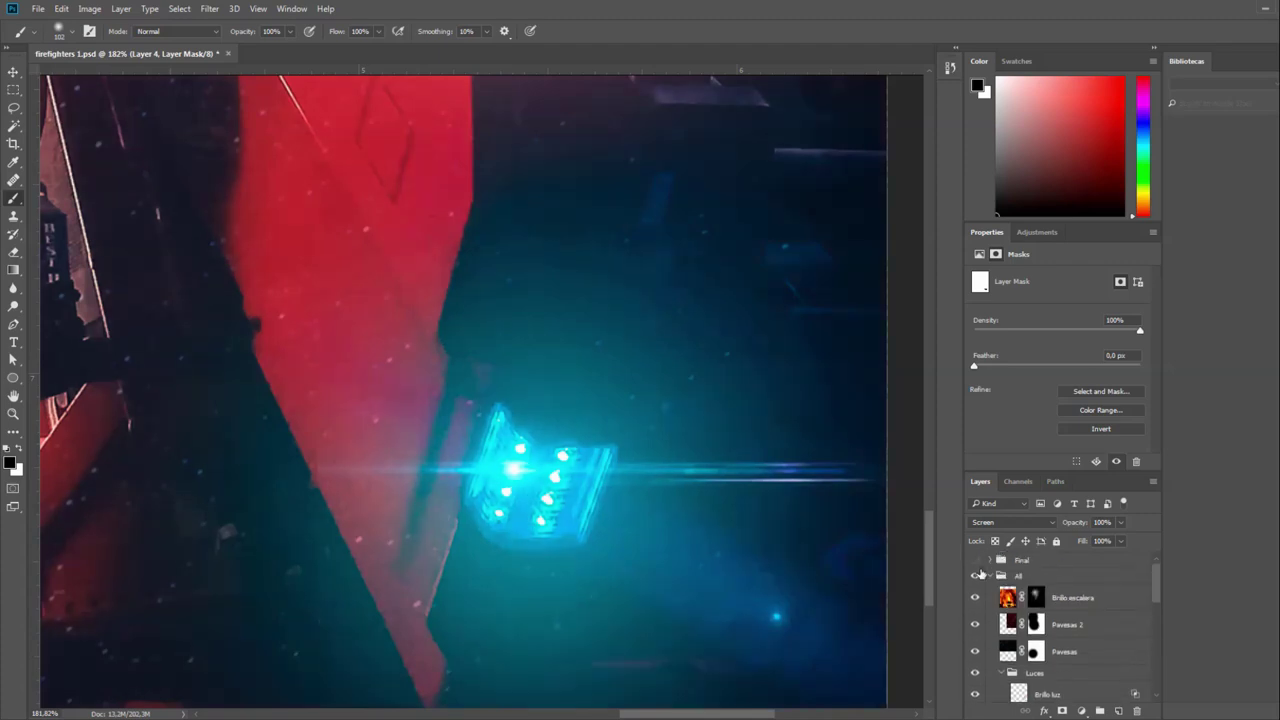
Toggle Layer 4's mask off and on to compare, then target the layer's pixels.
scroll(471, 286, down, 2)
scroll(1040, 630, down, 2)
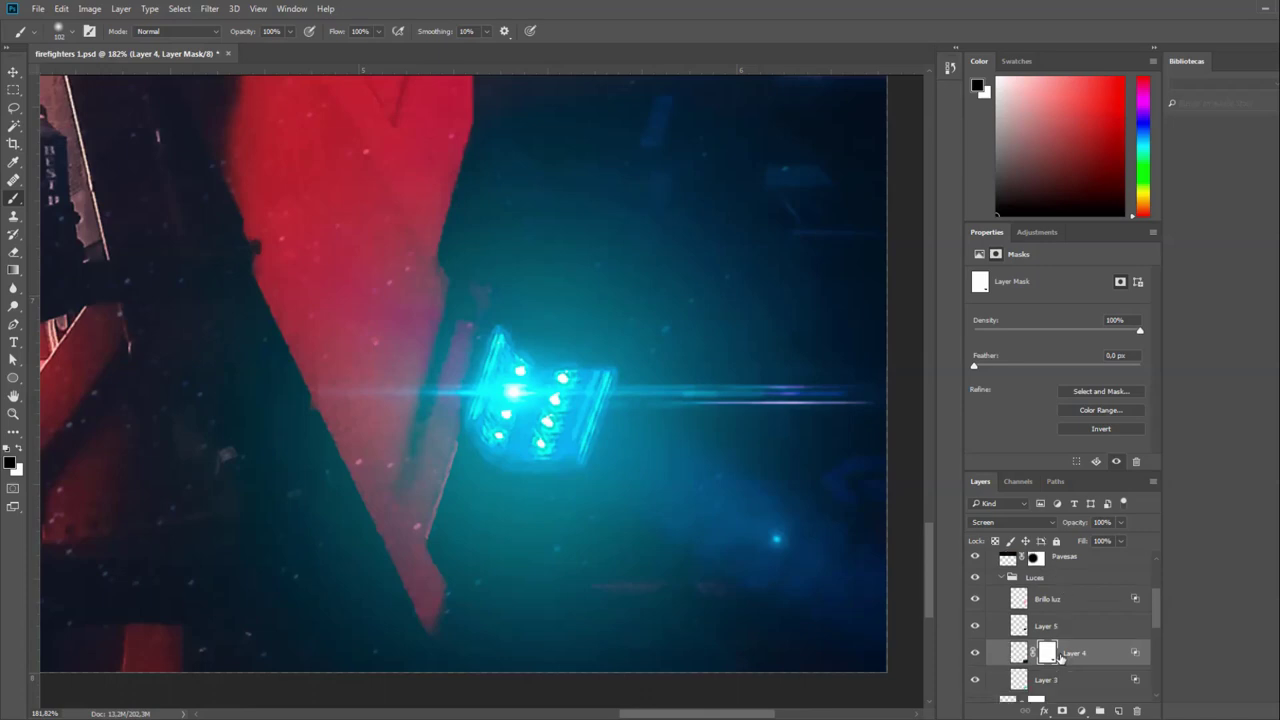
scroll(1061, 657, down, 1)
shift+click(1047, 640)
shift+click(1047, 640)
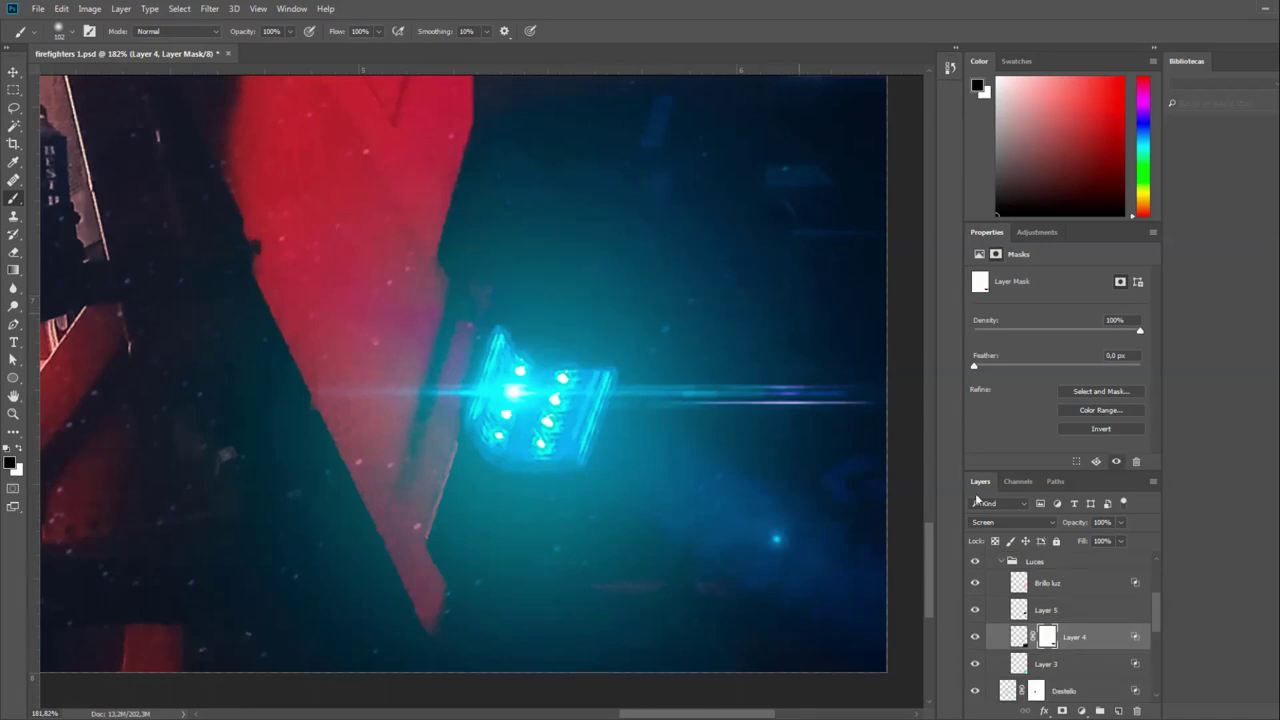
scroll(1026, 641, up, 2)
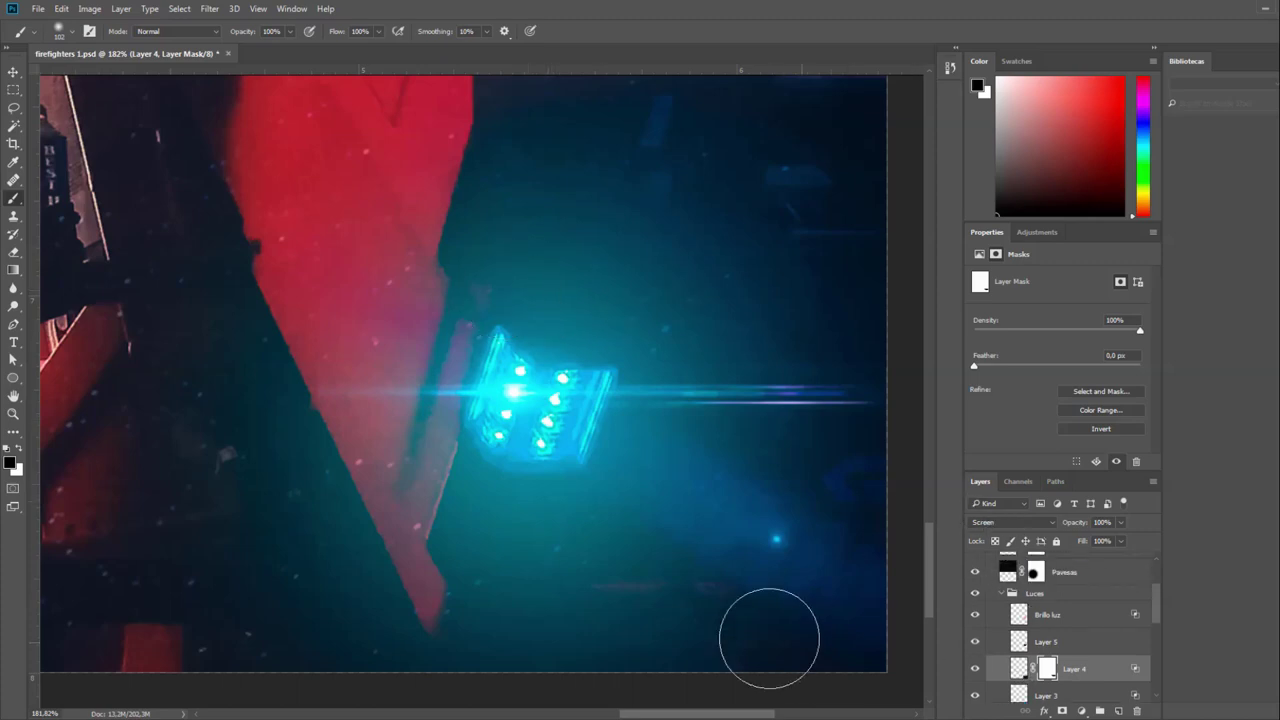
scroll(768, 562, up, 2)
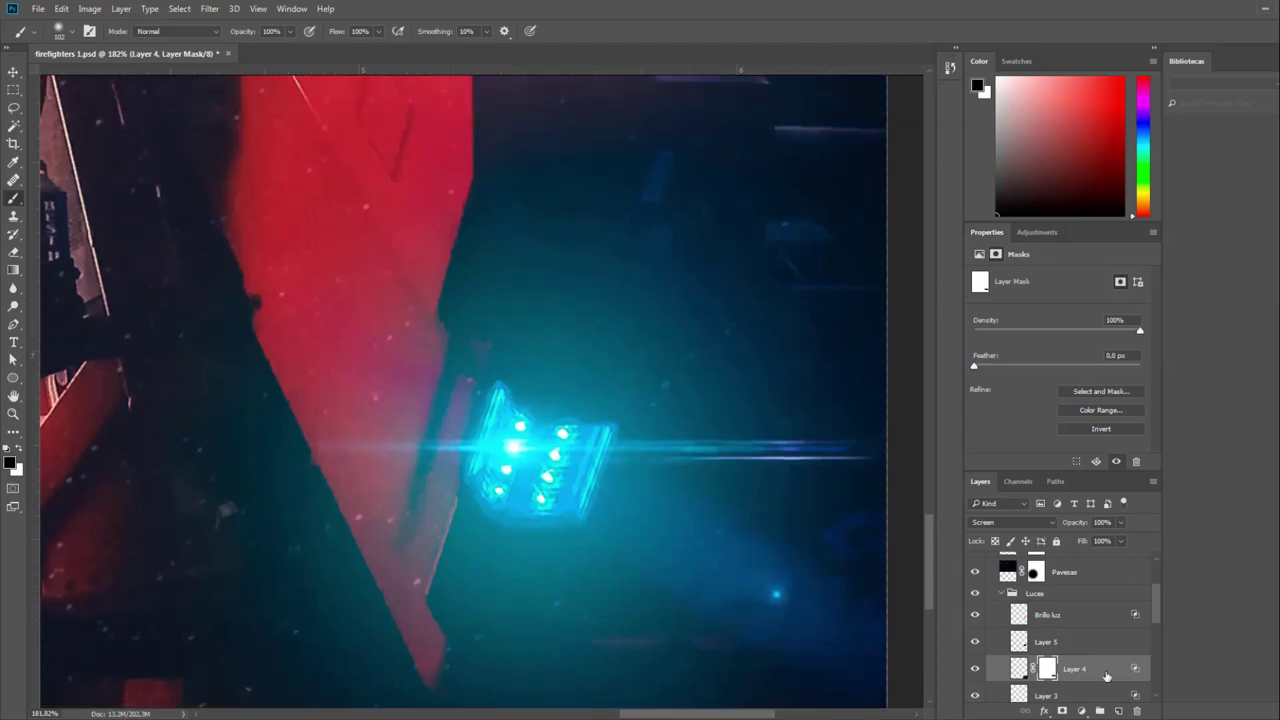
click(1018, 668)
Nudge the cyan flare up and Alt-drag duplicates of it slightly lower.
key(v)
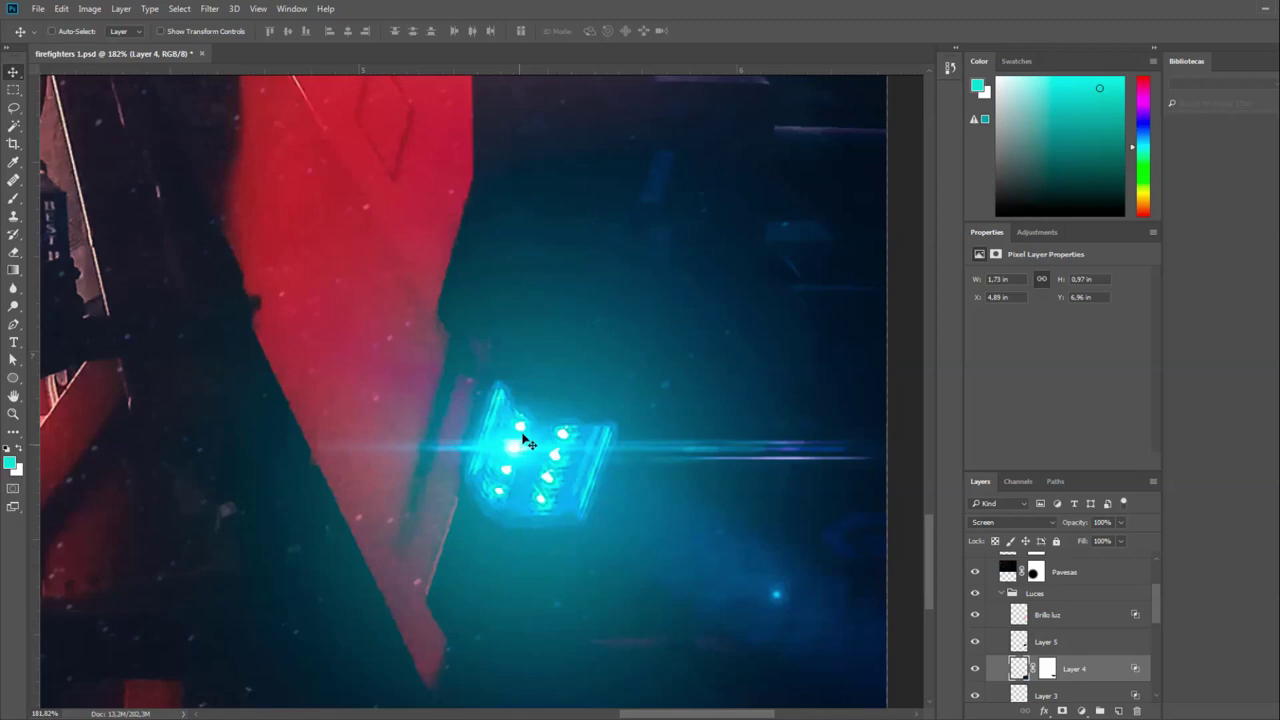
drag(523, 448, 523, 432)
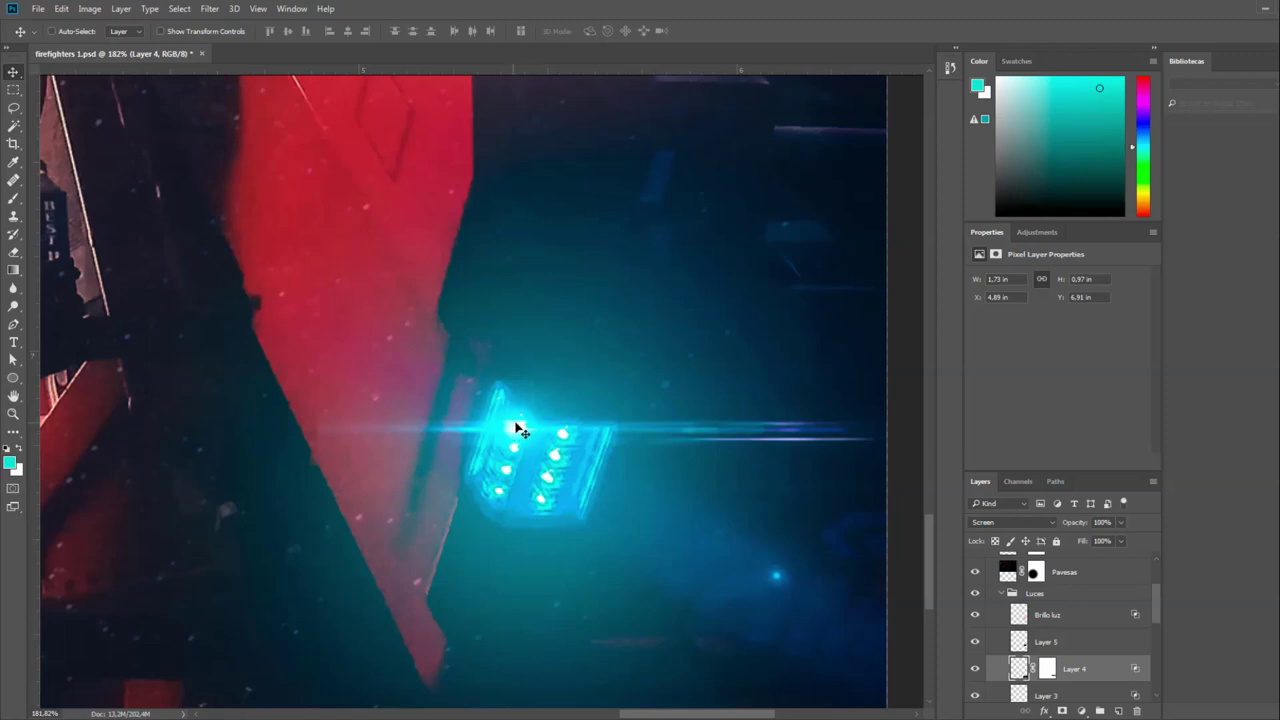
mouse_move(522, 432)
alt+mouse_down()
mouse_move(511, 472)
mouse_move(540, 509)
alt+mouse_up()
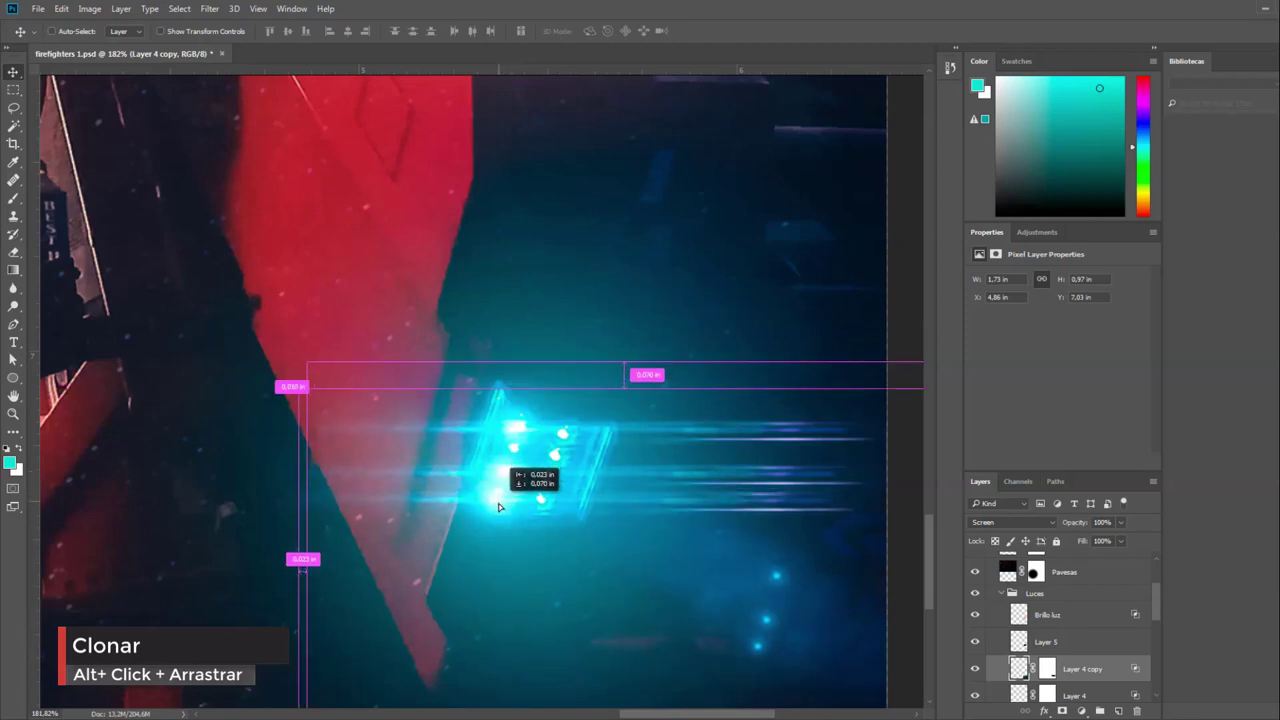
alt+drag(540, 509, 537, 498)
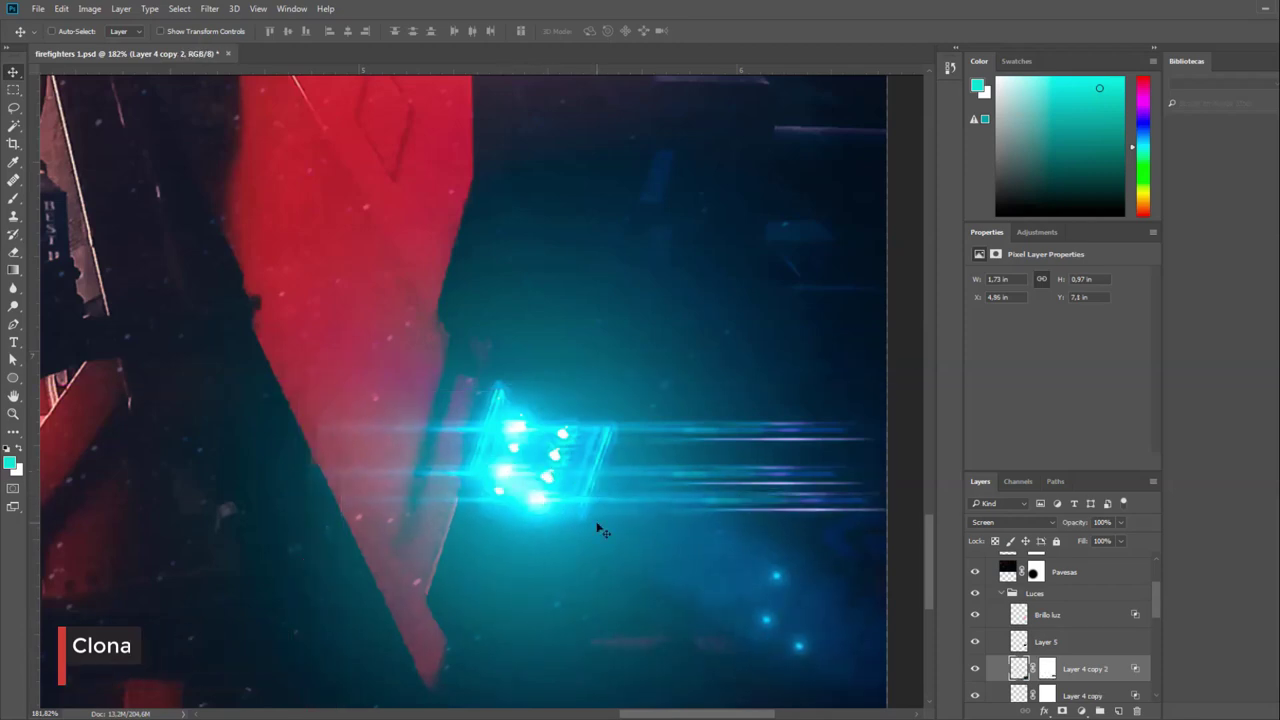
scroll(616, 521, down, 3)
scroll(616, 521, down, 3)
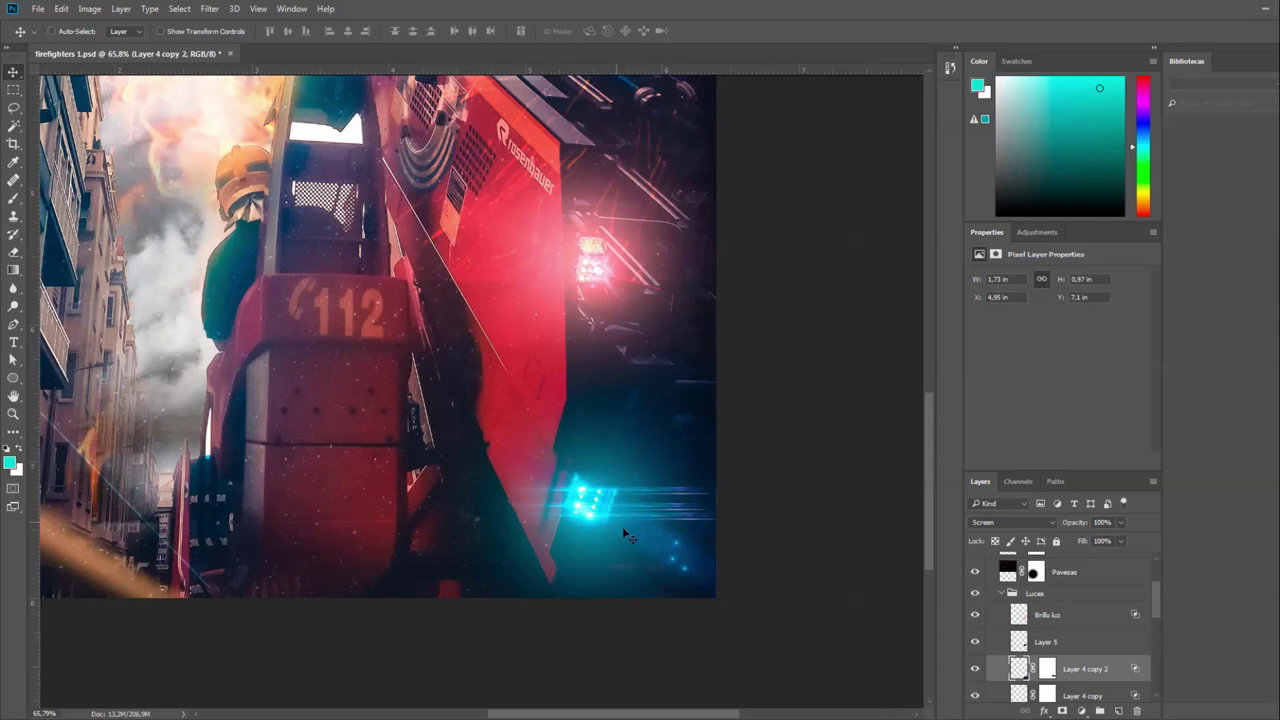
scroll(622, 530, down, 1)
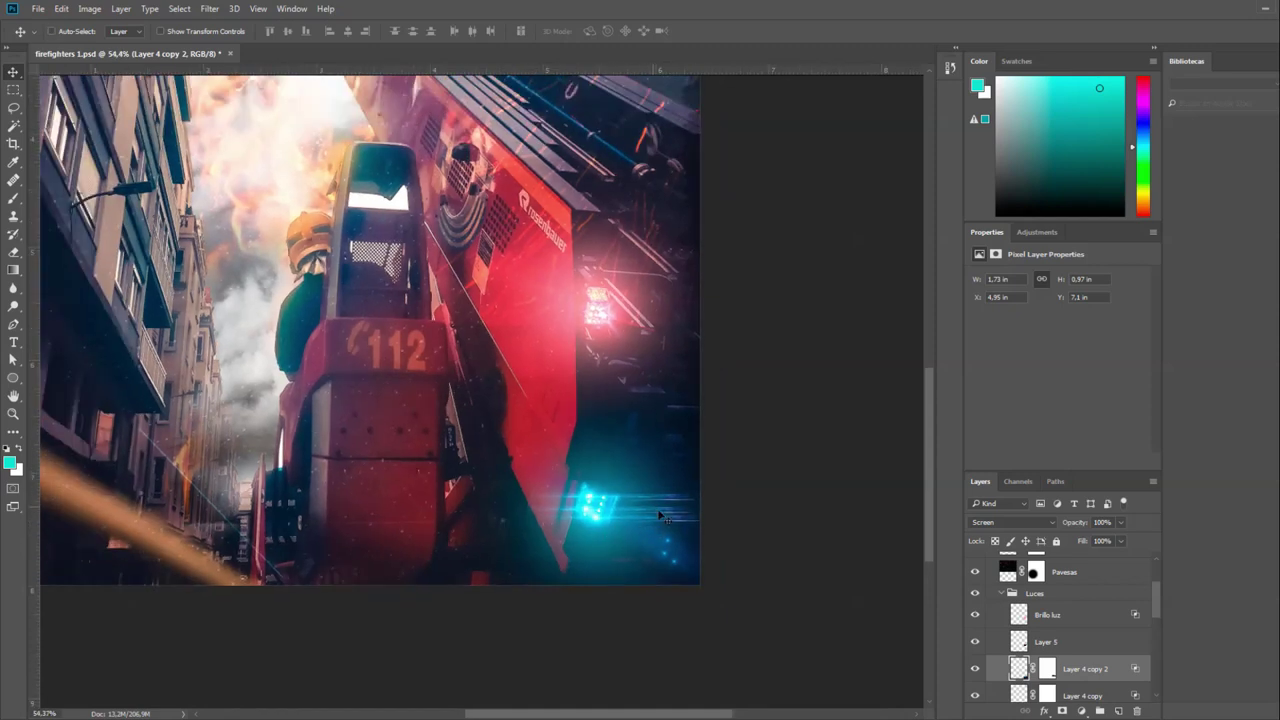
scroll(616, 546, up, 3)
scroll(616, 546, up, 2)
Delete the extra copy, set Layer 4 copy to about 51% opacity, and target its mask.
key(Delete)
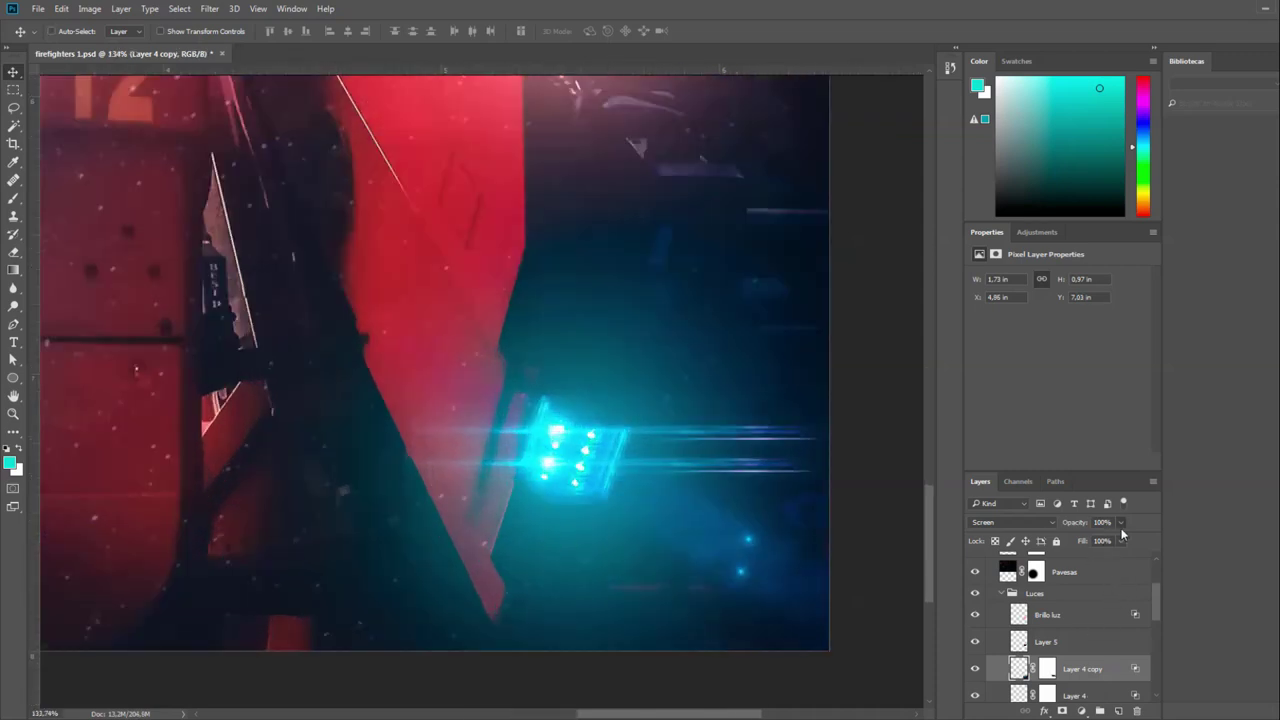
drag(1121, 534, 1088, 541)
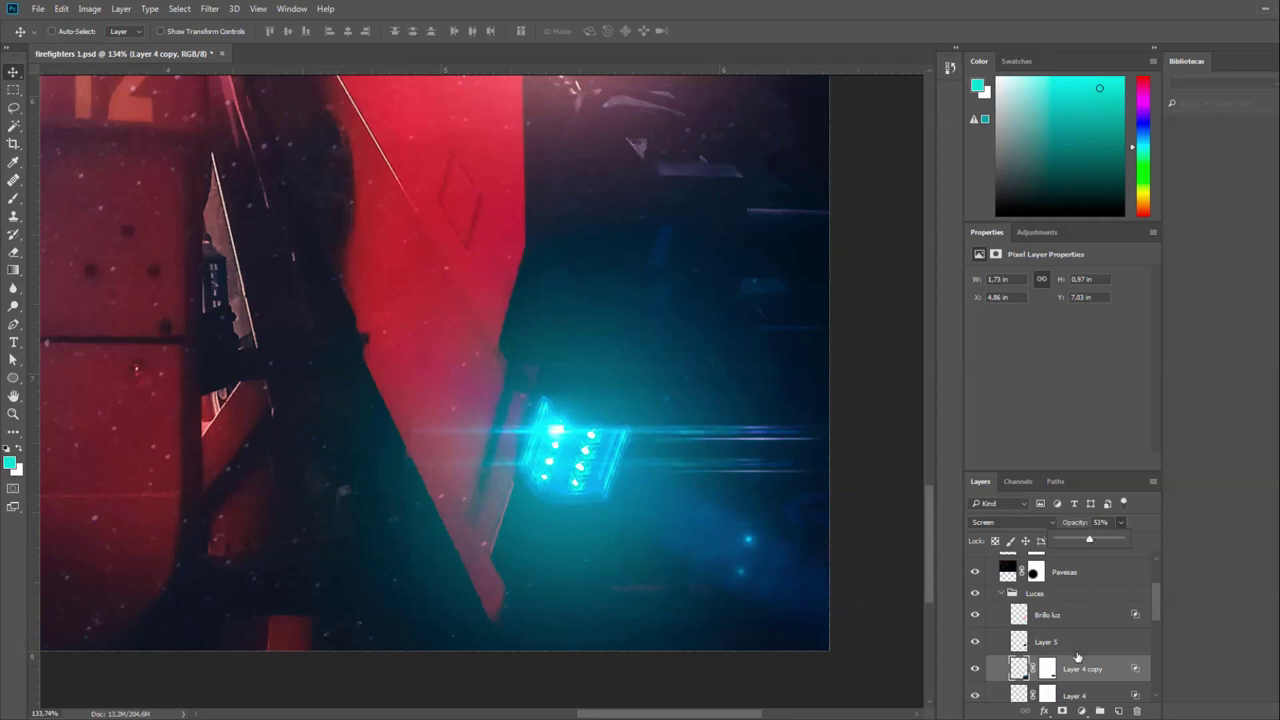
click(1048, 670)
Switch to the Brush and check its size and softness.
key(b)
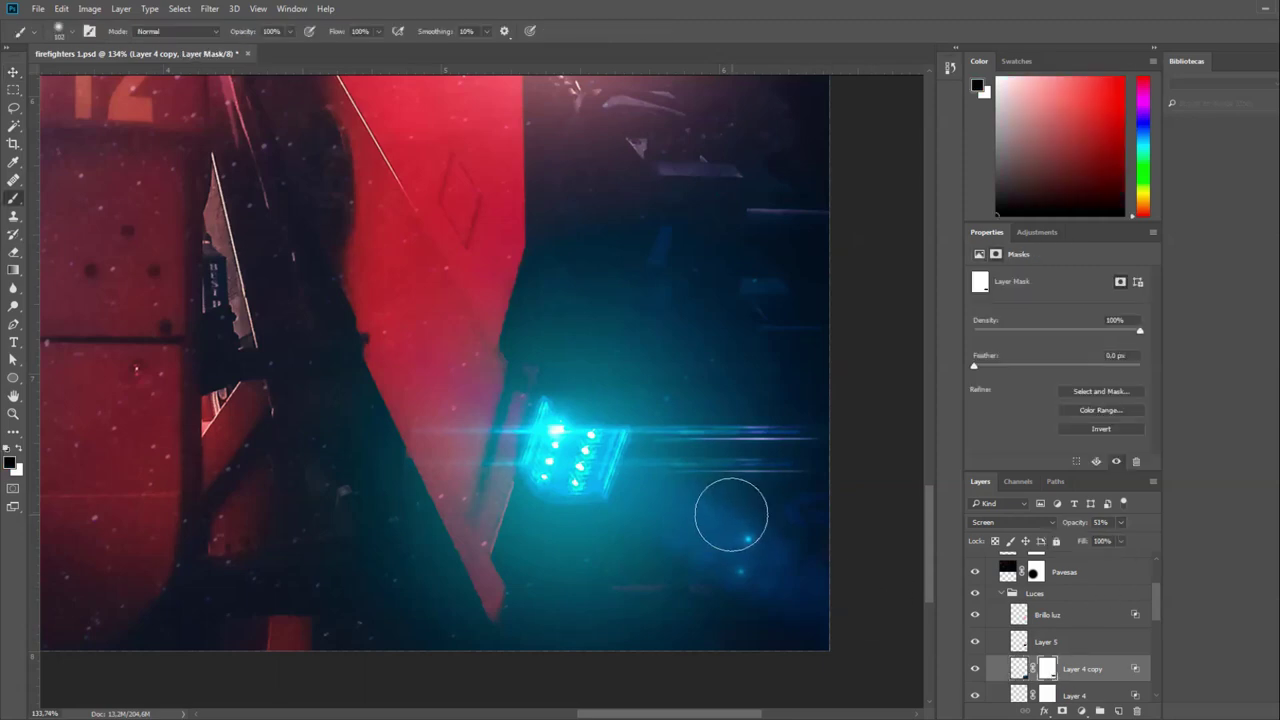
alt+right_click(731, 517)
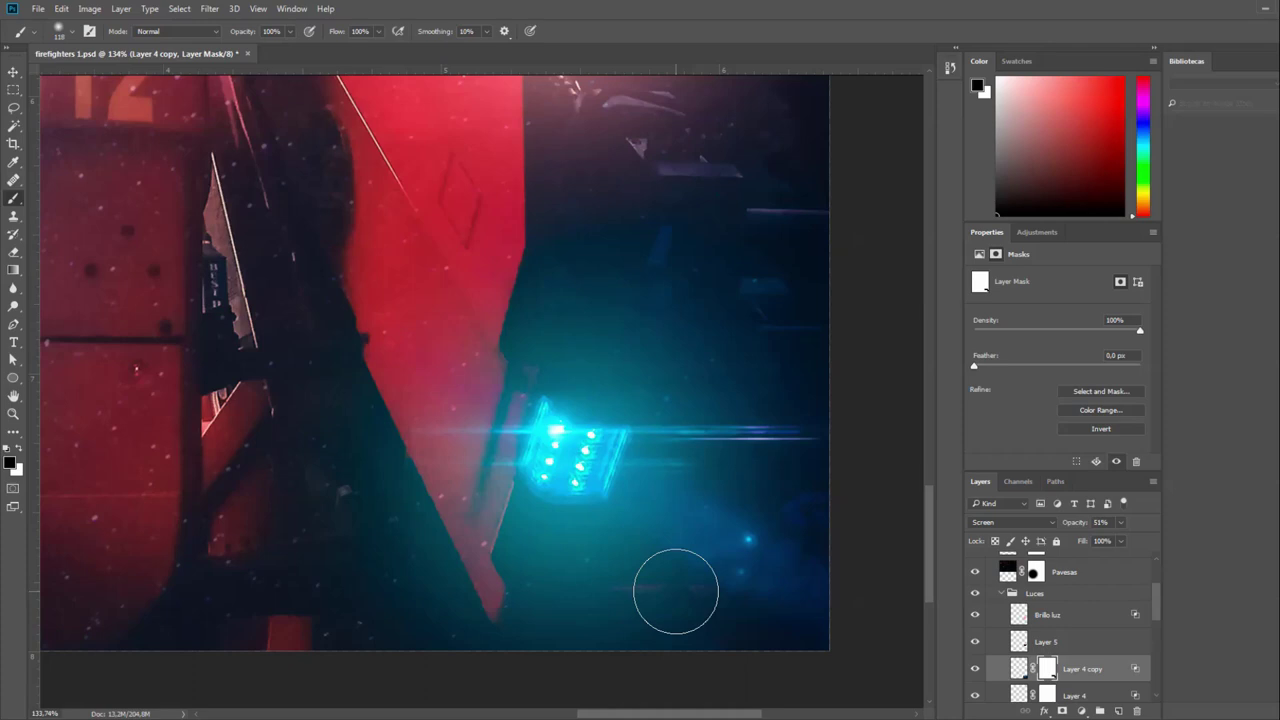
scroll(615, 550, up, 4)
scroll(615, 550, up, 2)
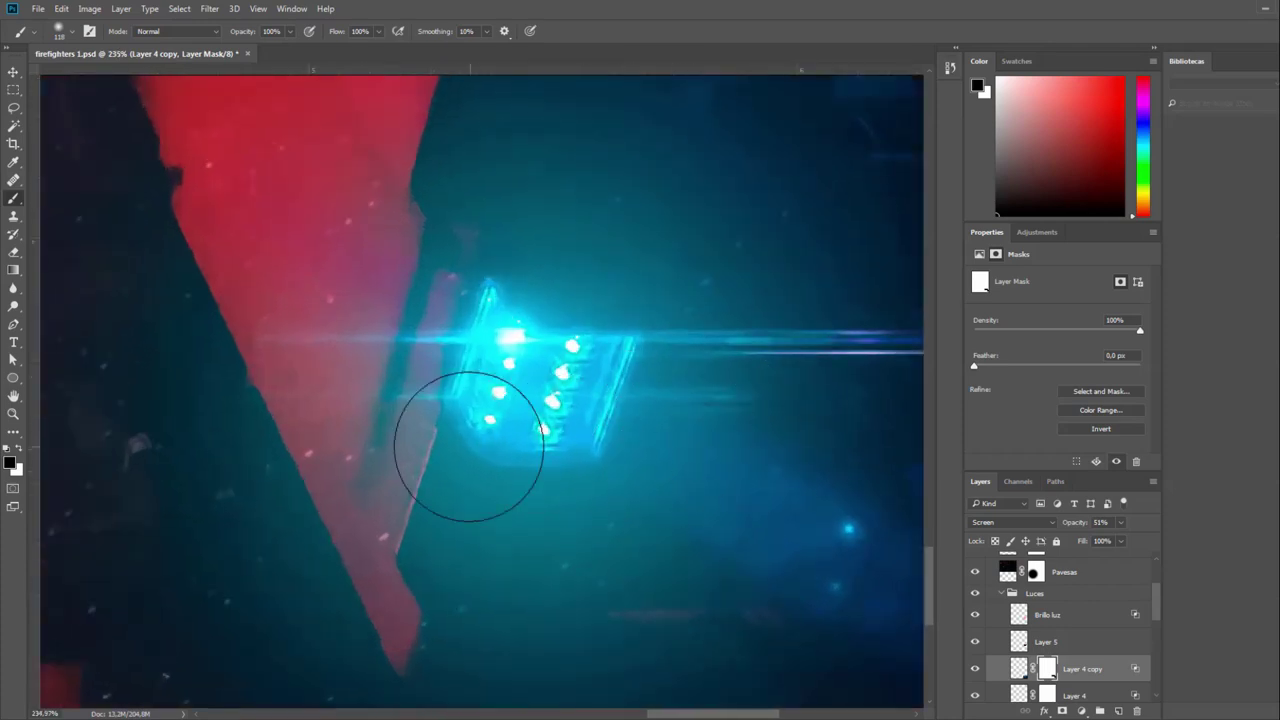
Move Layer 4 copy slightly up-right and rotate it about -6.9° over the blue light.
key(ctrl+t)
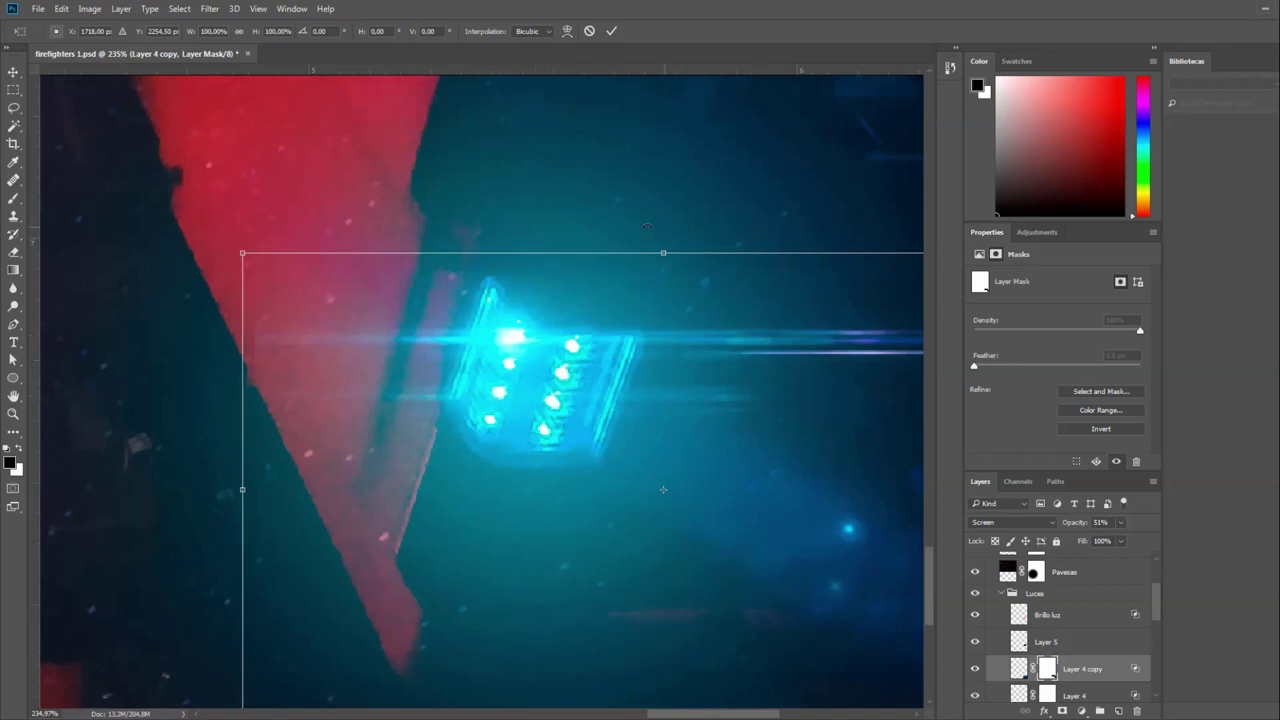
mouse_move(647, 227)
mouse_down()
mouse_move(551, 274)
mouse_move(566, 238)
mouse_up()
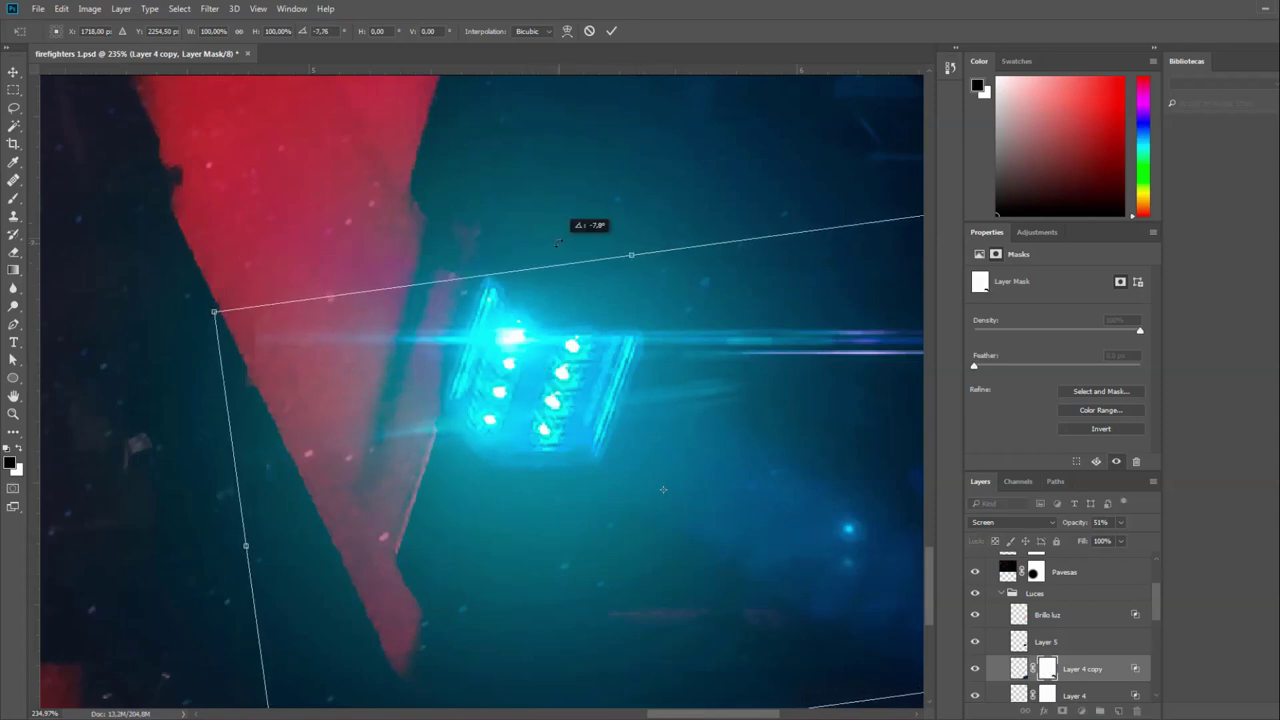
drag(503, 416, 517, 392)
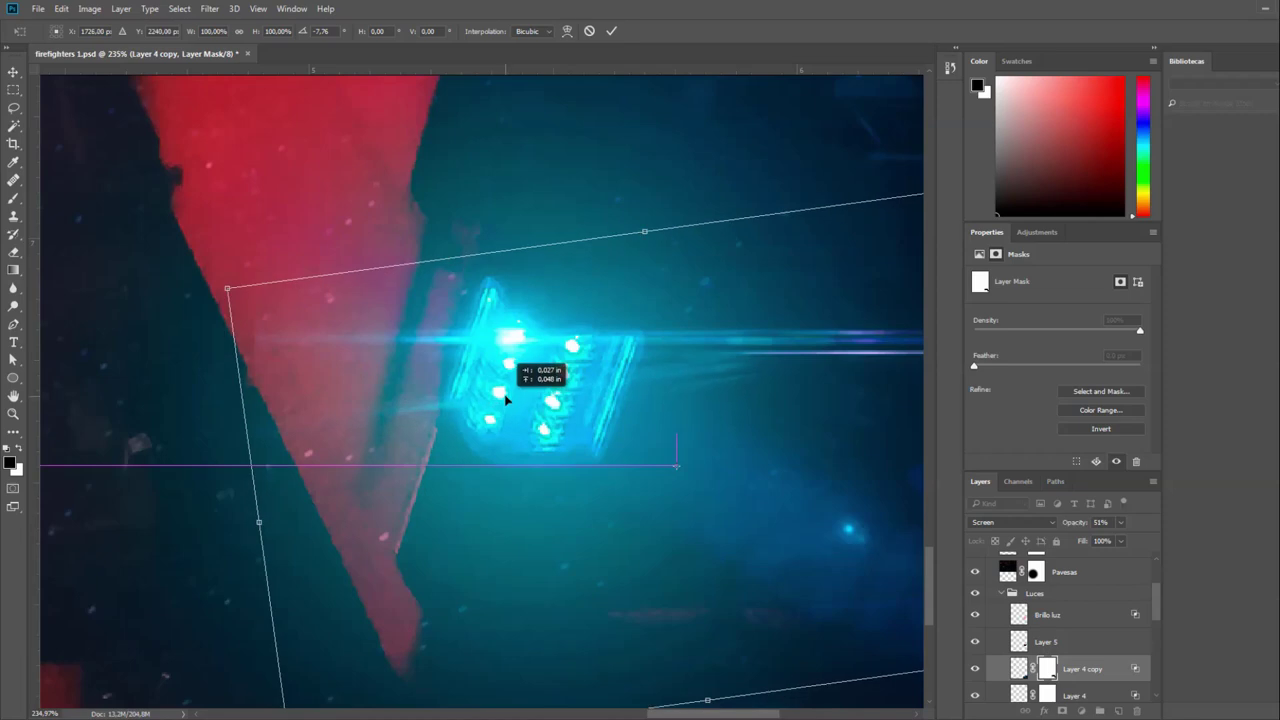
drag(573, 219, 600, 212)
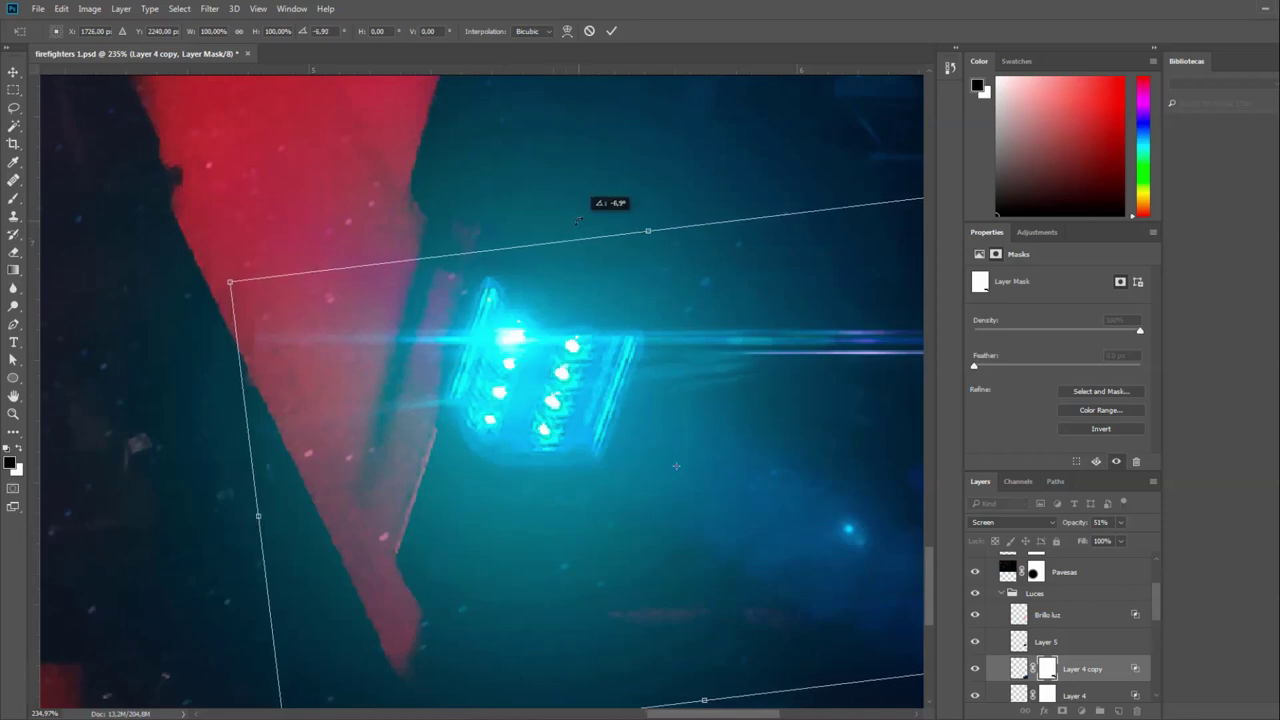
click(612, 31)
Return to the Brush and target Layer 4 copy's pixels instead of its mask.
key(b)
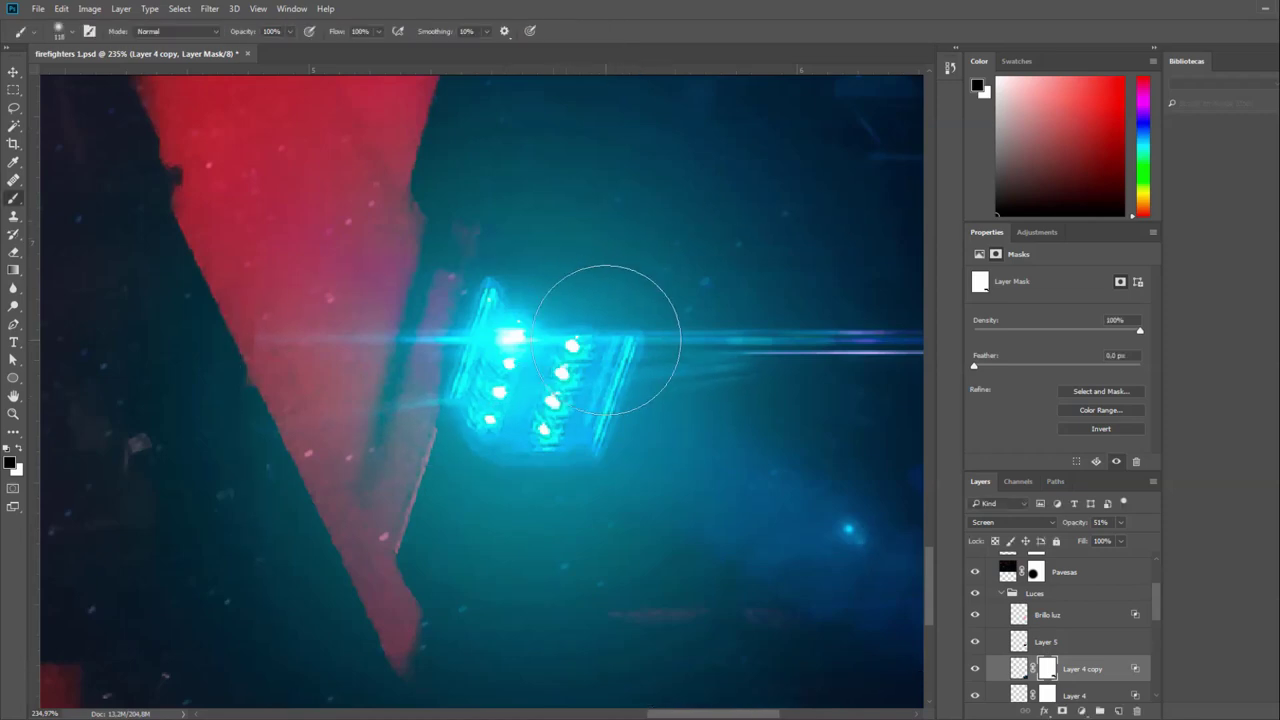
scroll(646, 428, down, 2)
scroll(649, 432, down, 1)
scroll(649, 432, down, 1)
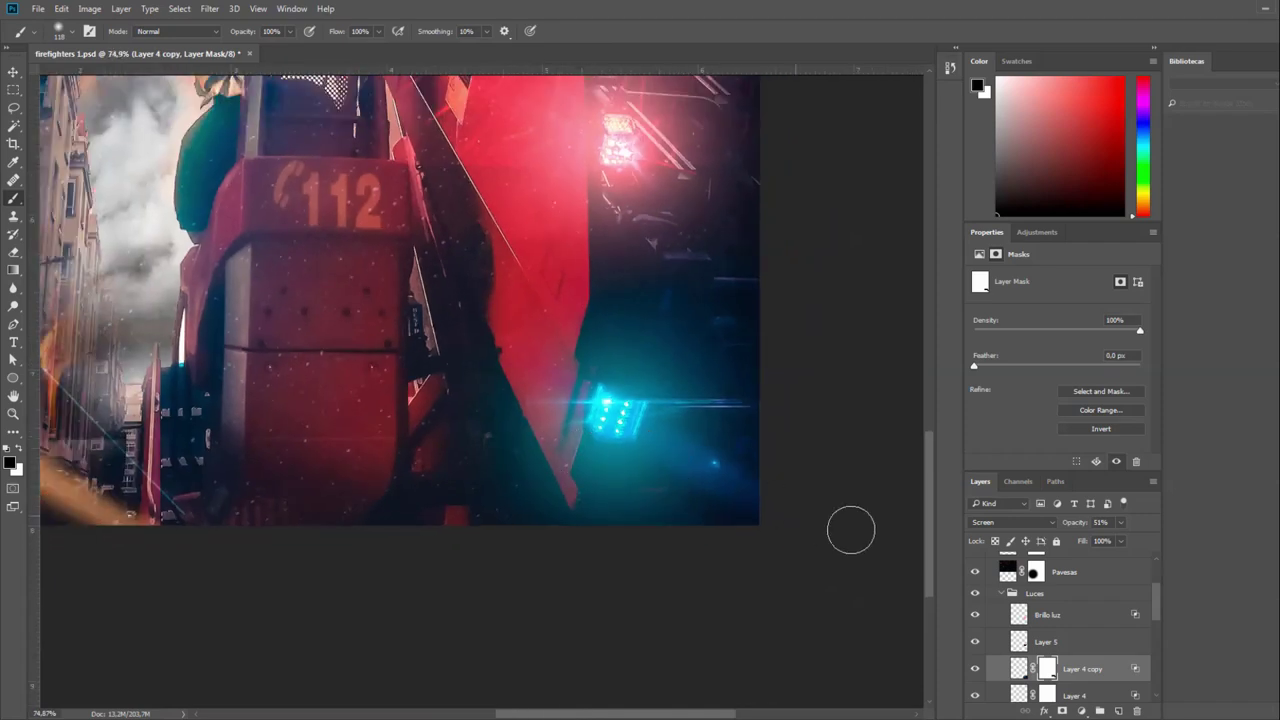
click(1115, 670)
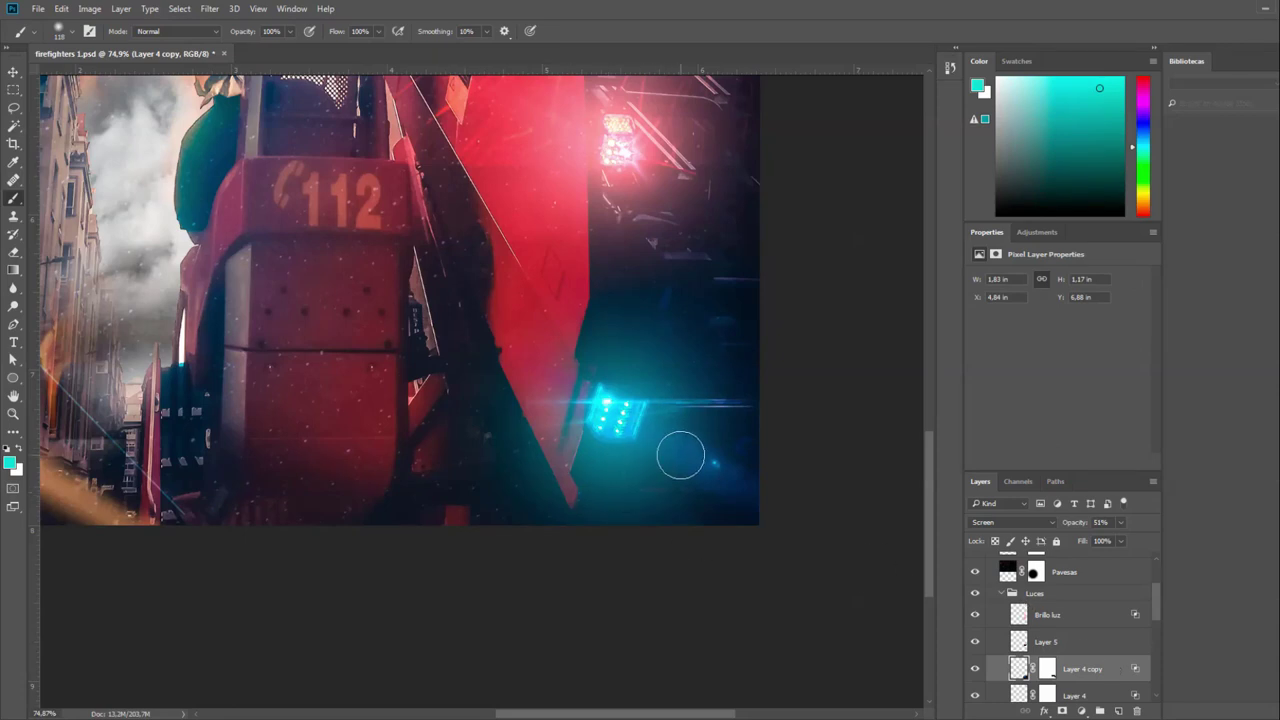
Delete Layer 4 copy, select Layer 5, and toggle Brillo luz and Layer 5 to compare.
key(Delete)
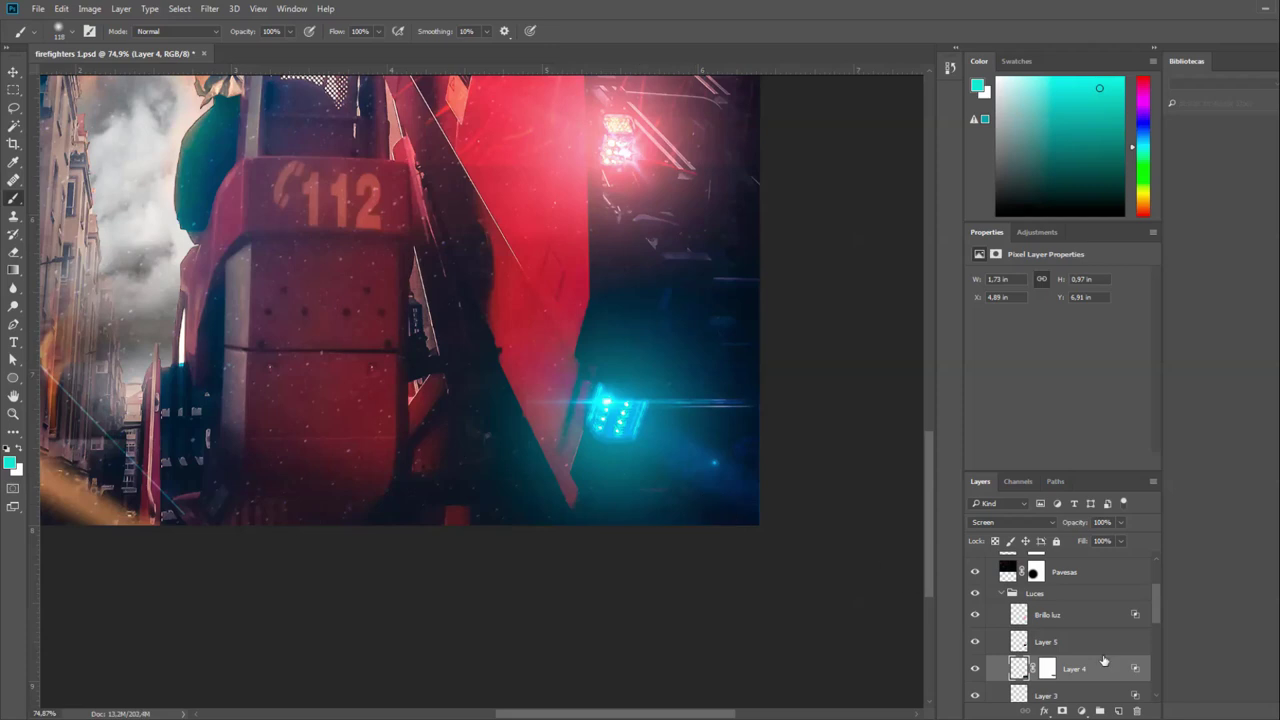
click(1080, 641)
scroll(685, 445, up, 2)
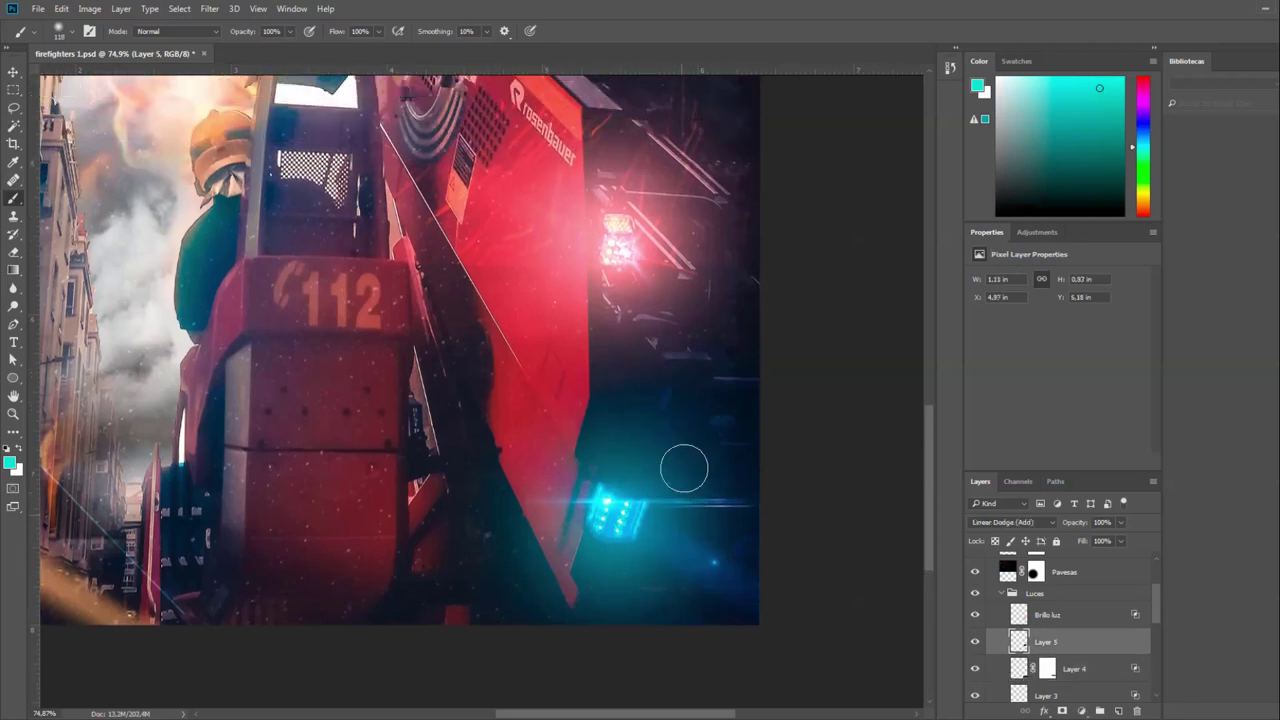
scroll(675, 440, up, 3)
scroll(640, 385, up, 3)
scroll(634, 371, up, 2)
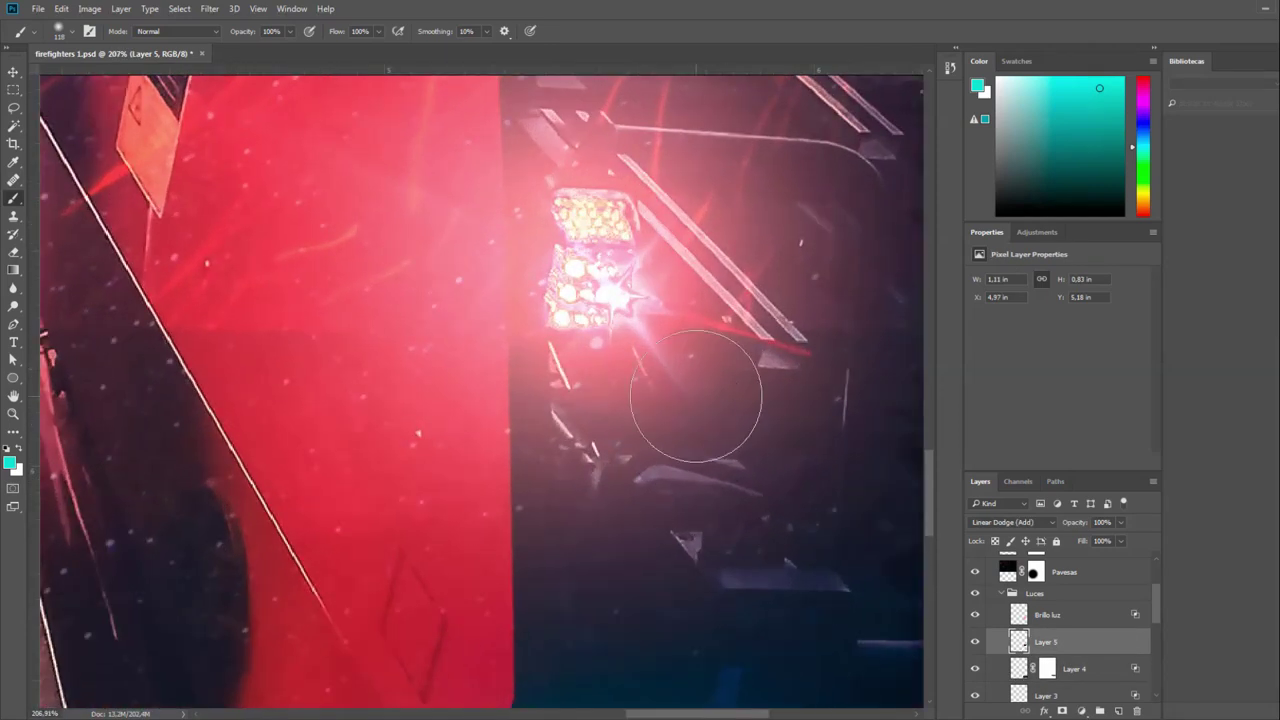
click(975, 615)
click(975, 642)
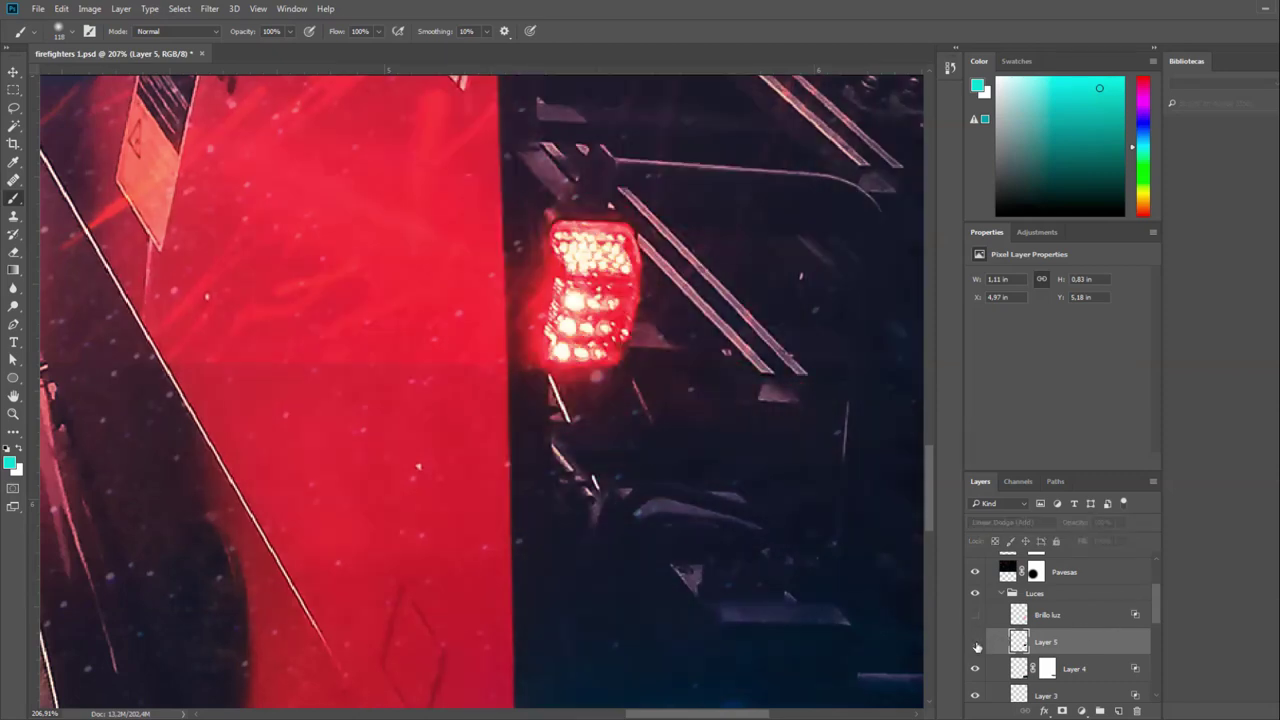
click(975, 643)
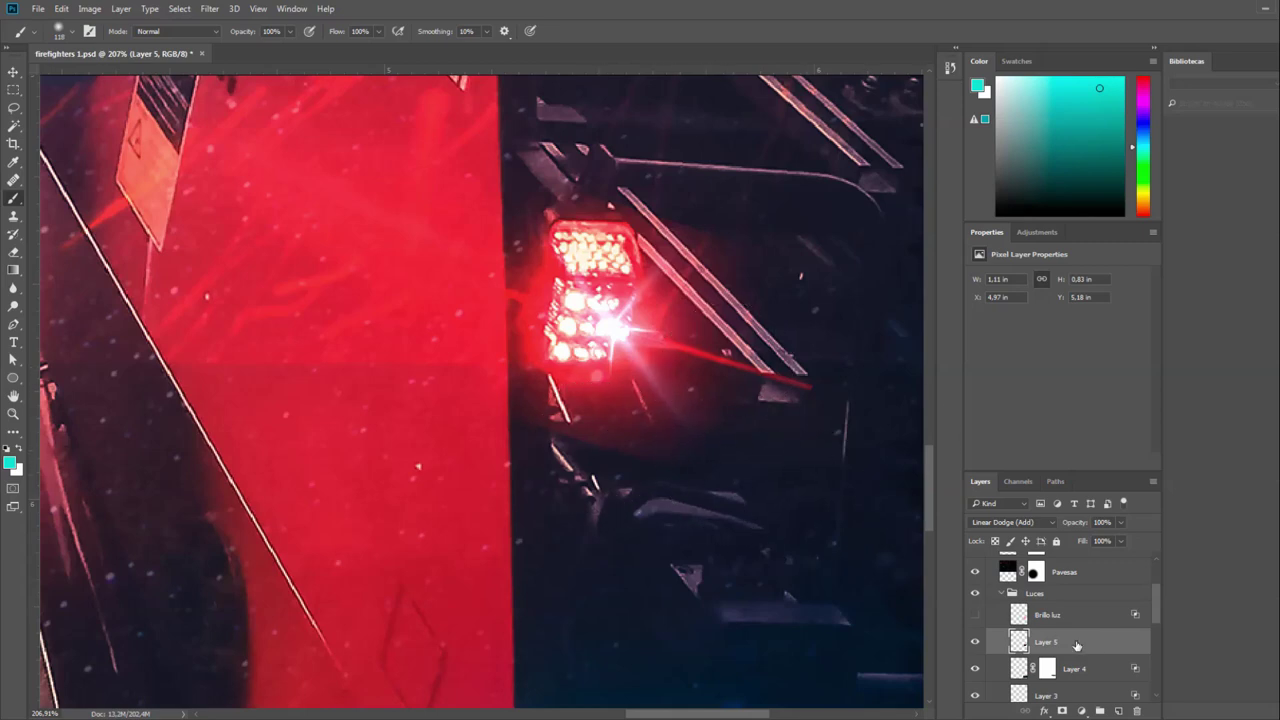
Try Screen on Layer 5, keep Linear Dodge (Add), and add a layer mask.
click(1026, 525)
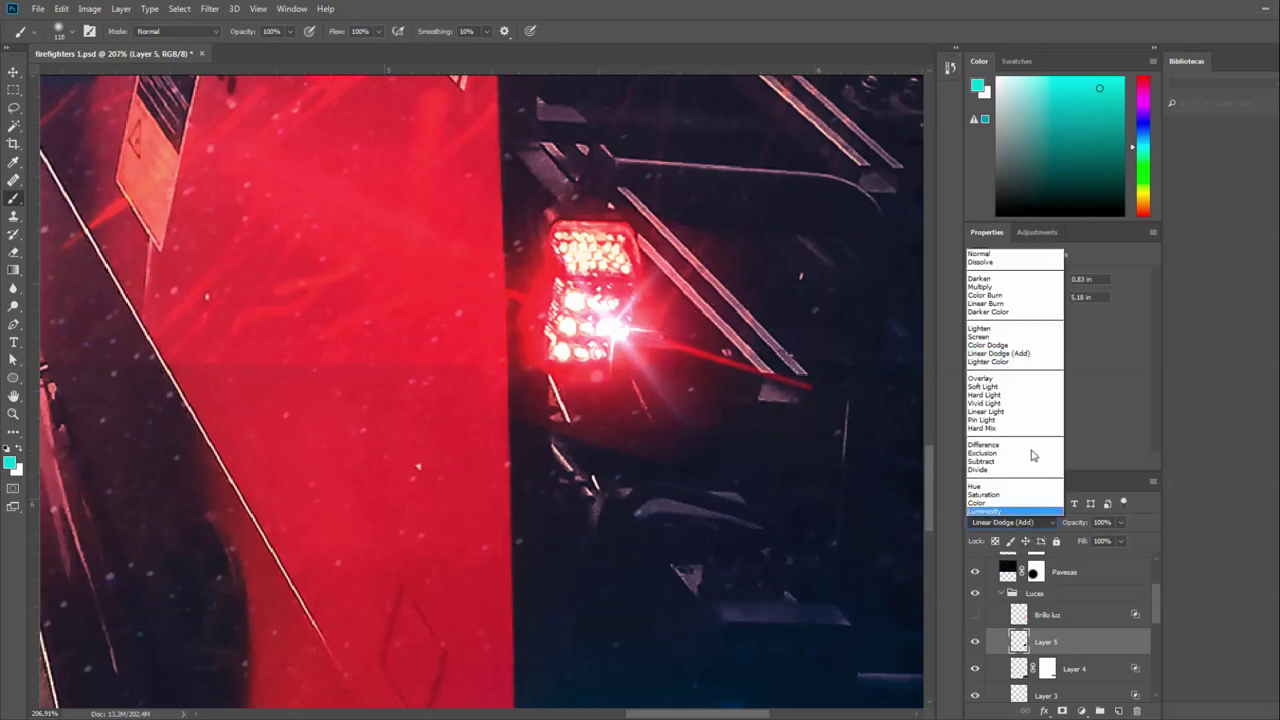
click(1016, 337)
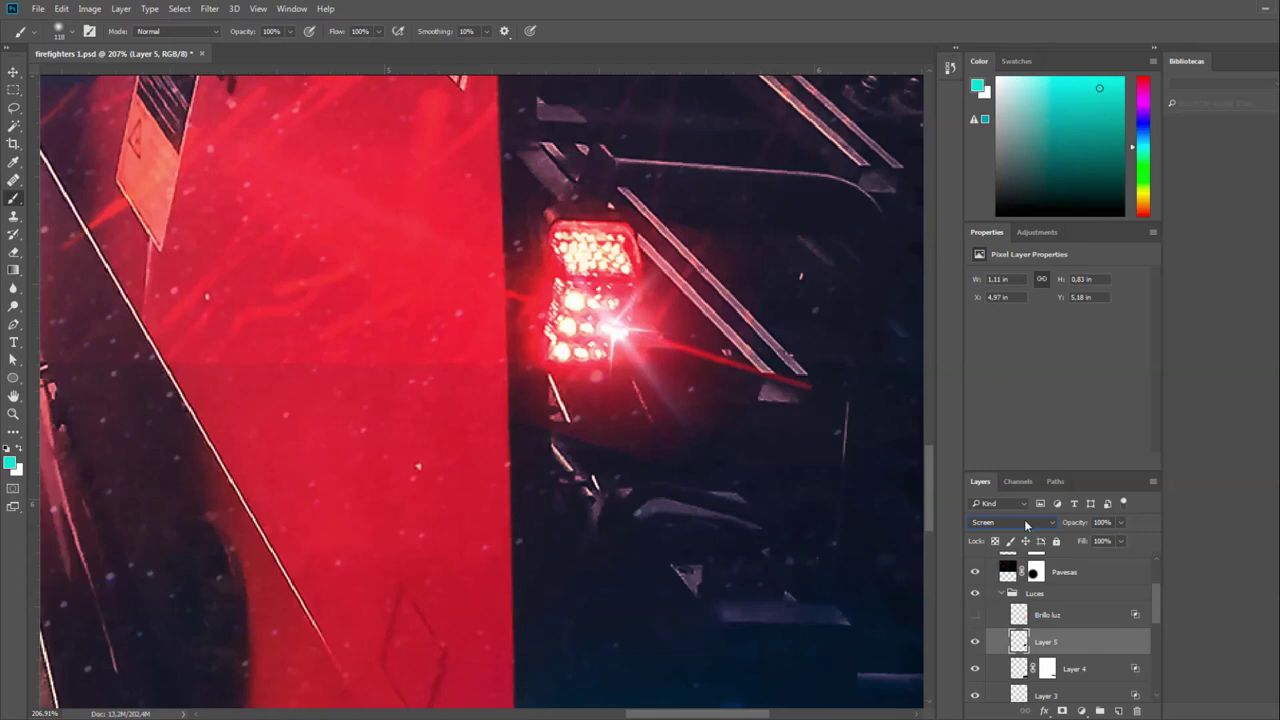
click(1025, 522)
click(1016, 356)
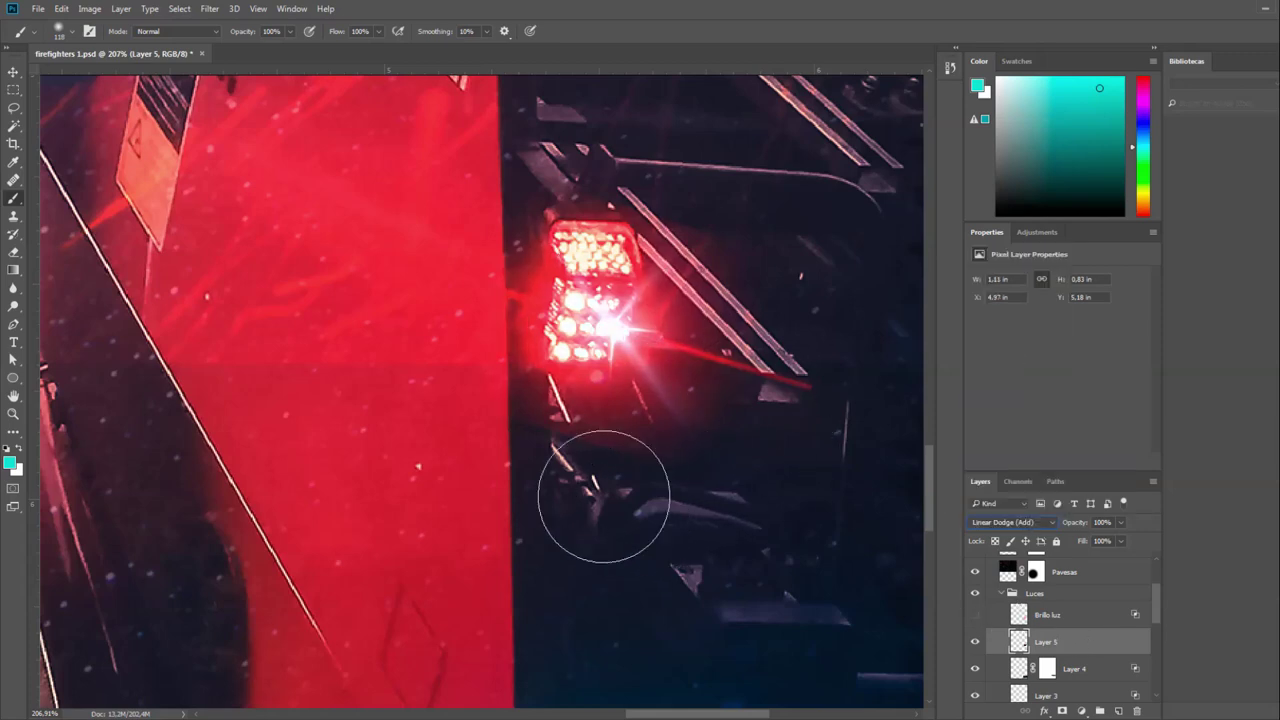
click(1062, 710)
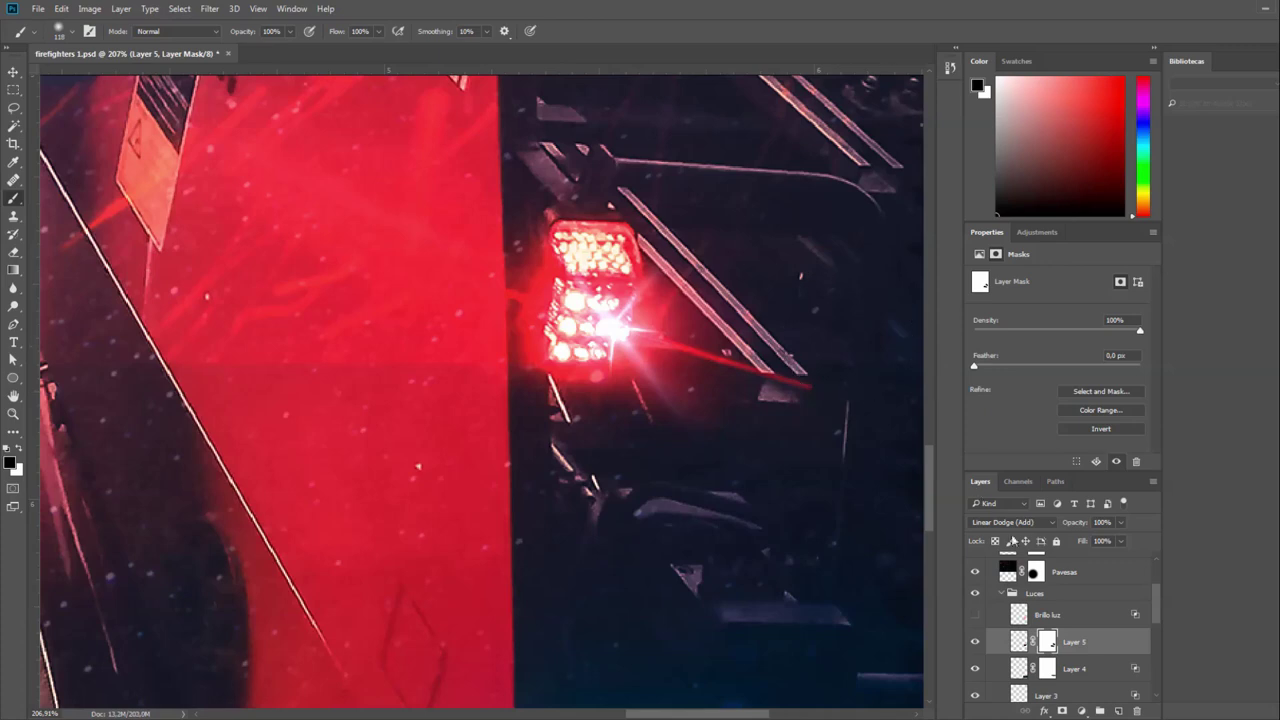
Set the brush flow to 43% with black as the painting colour.
key(x)
click(291, 32)
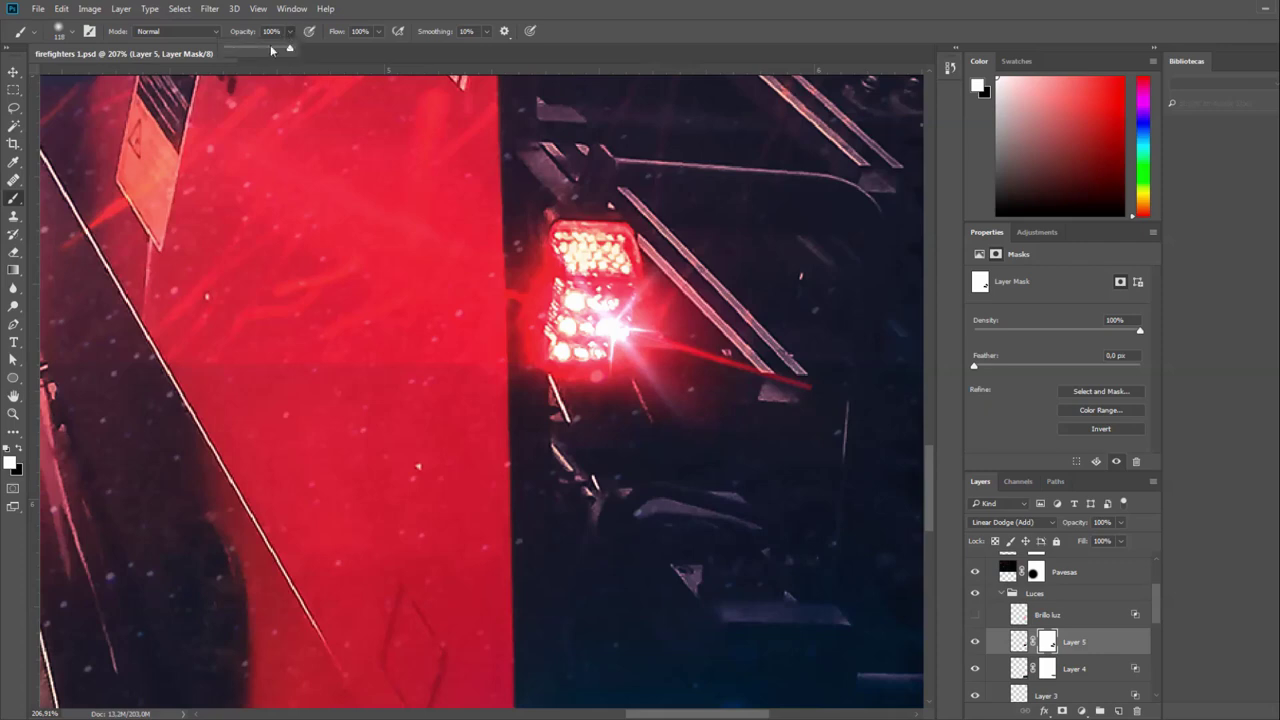
click(378, 31)
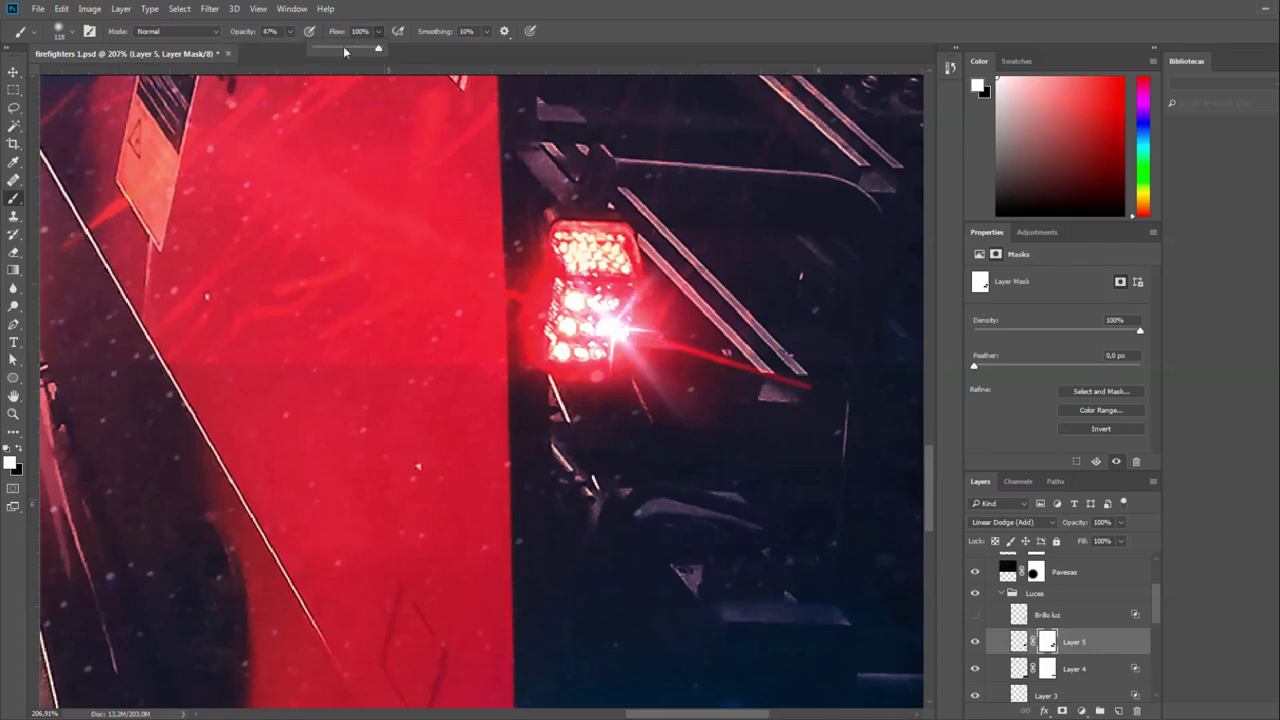
drag(338, 50, 336, 50)
click(600, 305)
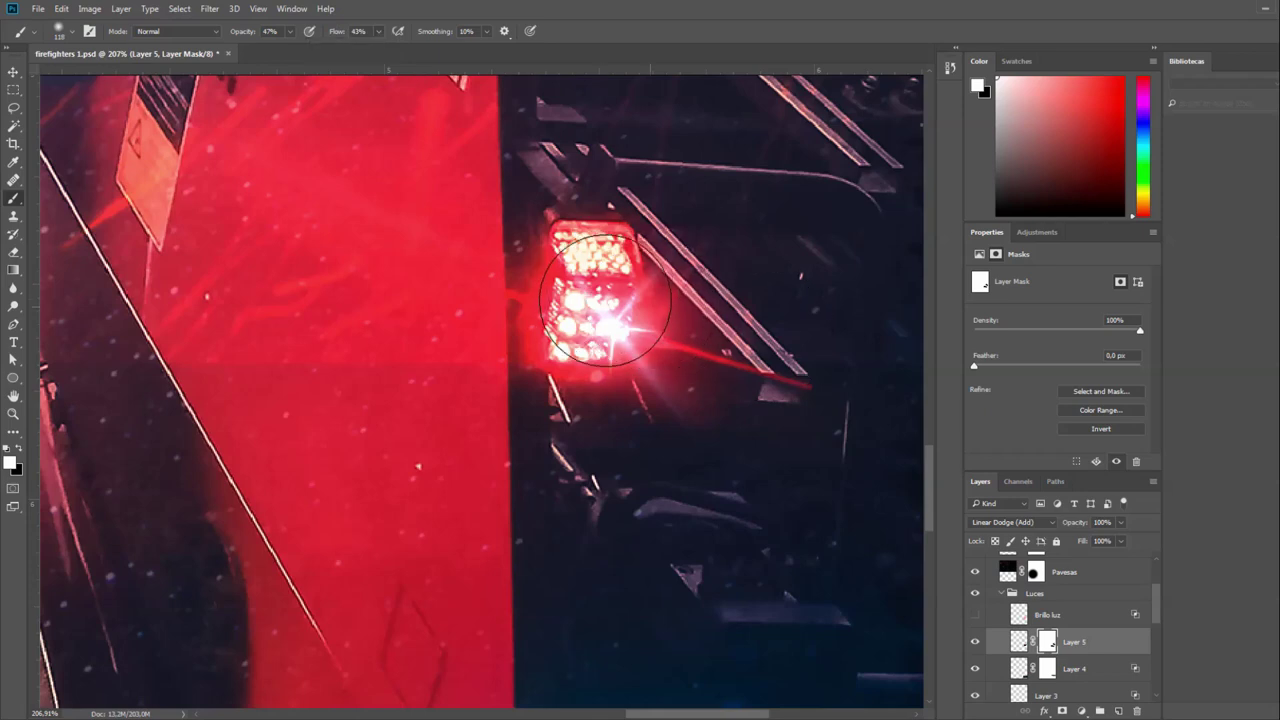
key(x)
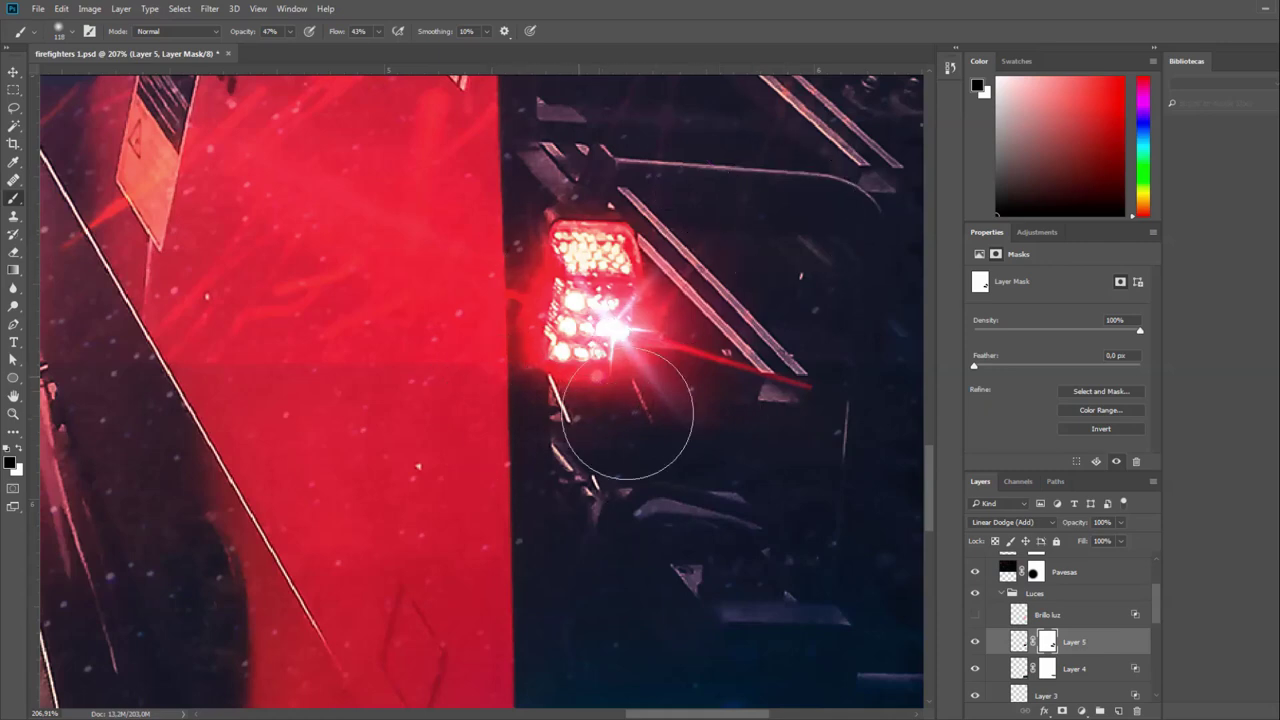
Show the Brillo luz glow again and select that layer.
scroll(736, 418, up, 2)
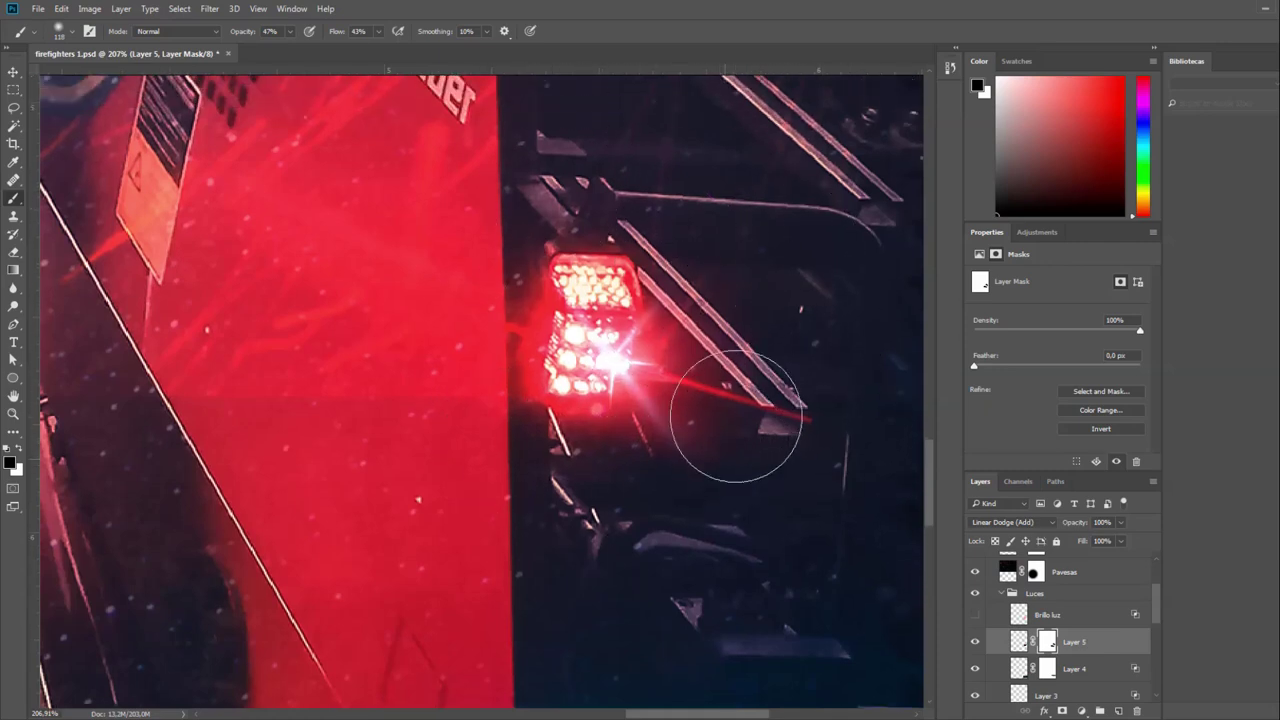
scroll(736, 418, up, 3)
click(975, 615)
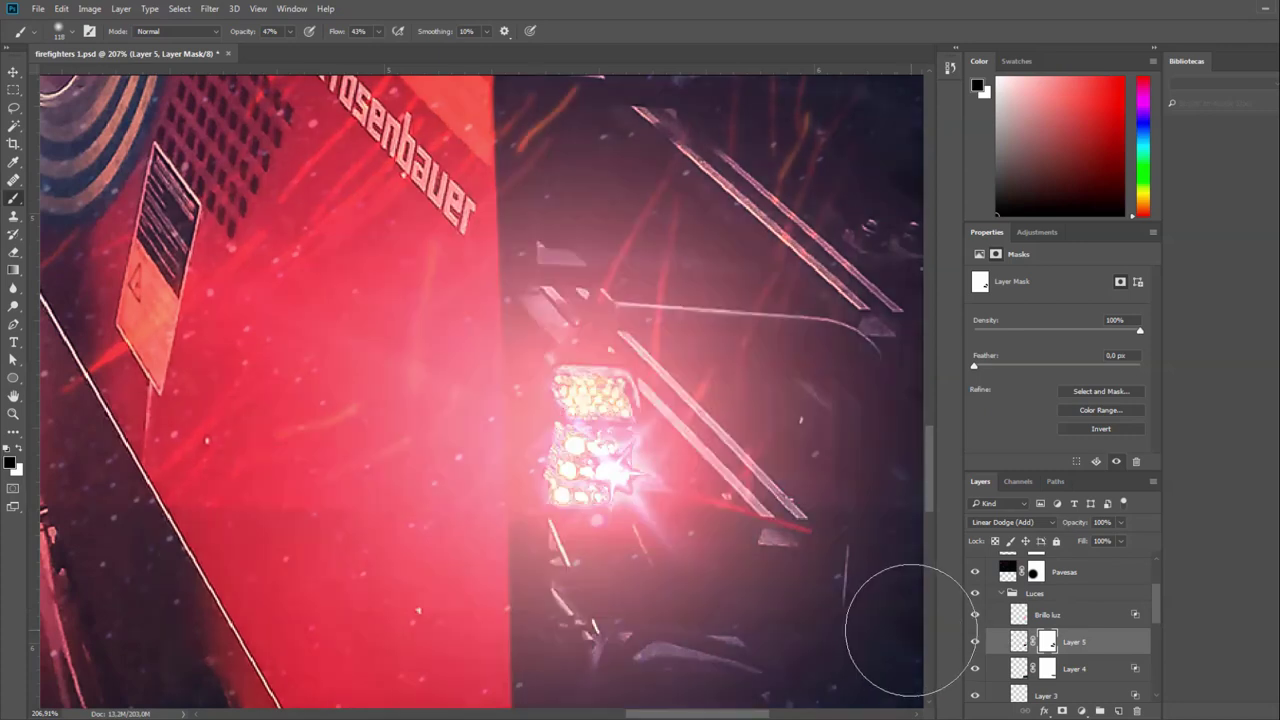
click(1090, 622)
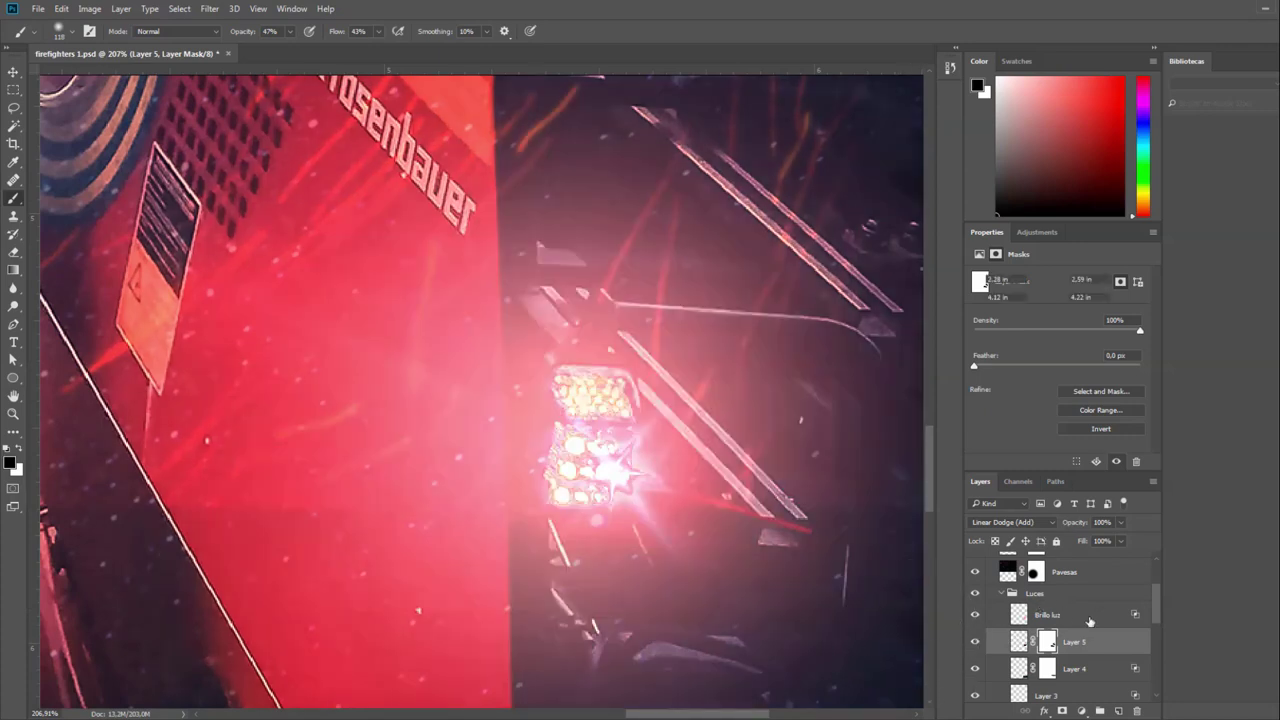
Drag Brillo luz opacity to 73%, check Layer 5's mask, and pan to the crane top.
click(1123, 523)
drag(1122, 541, 1117, 541)
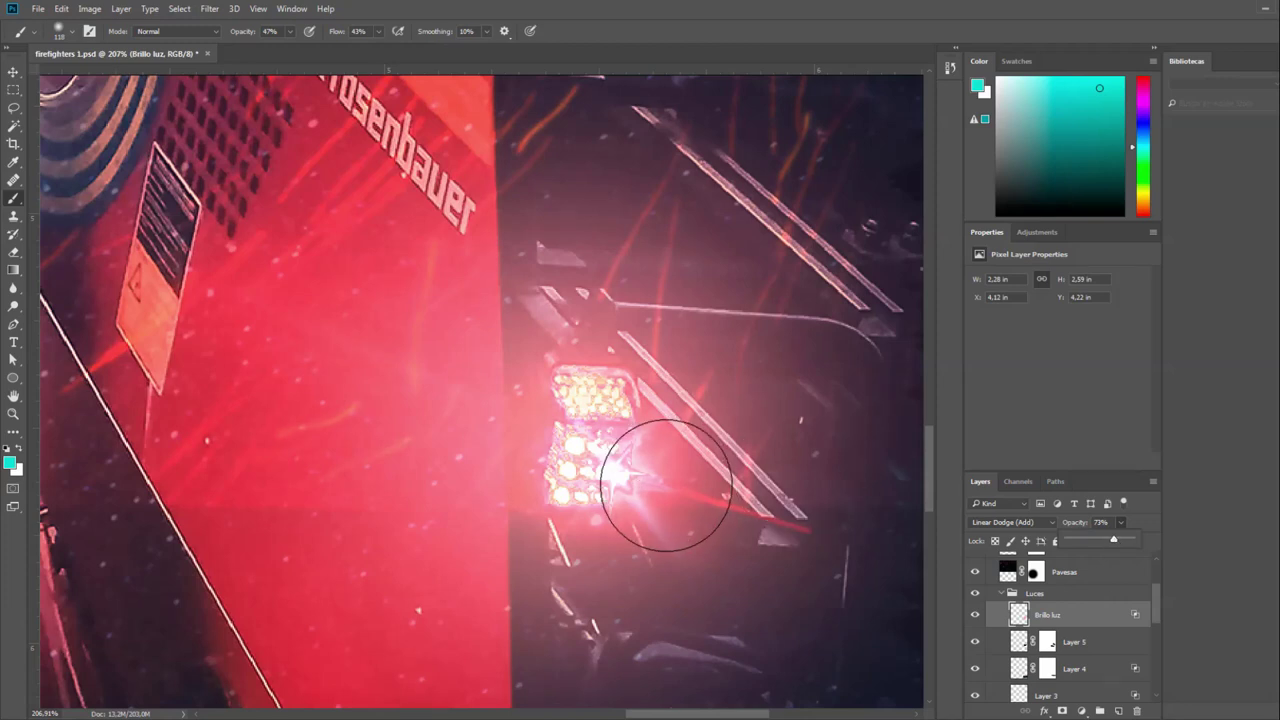
scroll(667, 485, down, 2)
scroll(675, 500, down, 2)
scroll(685, 520, down, 1)
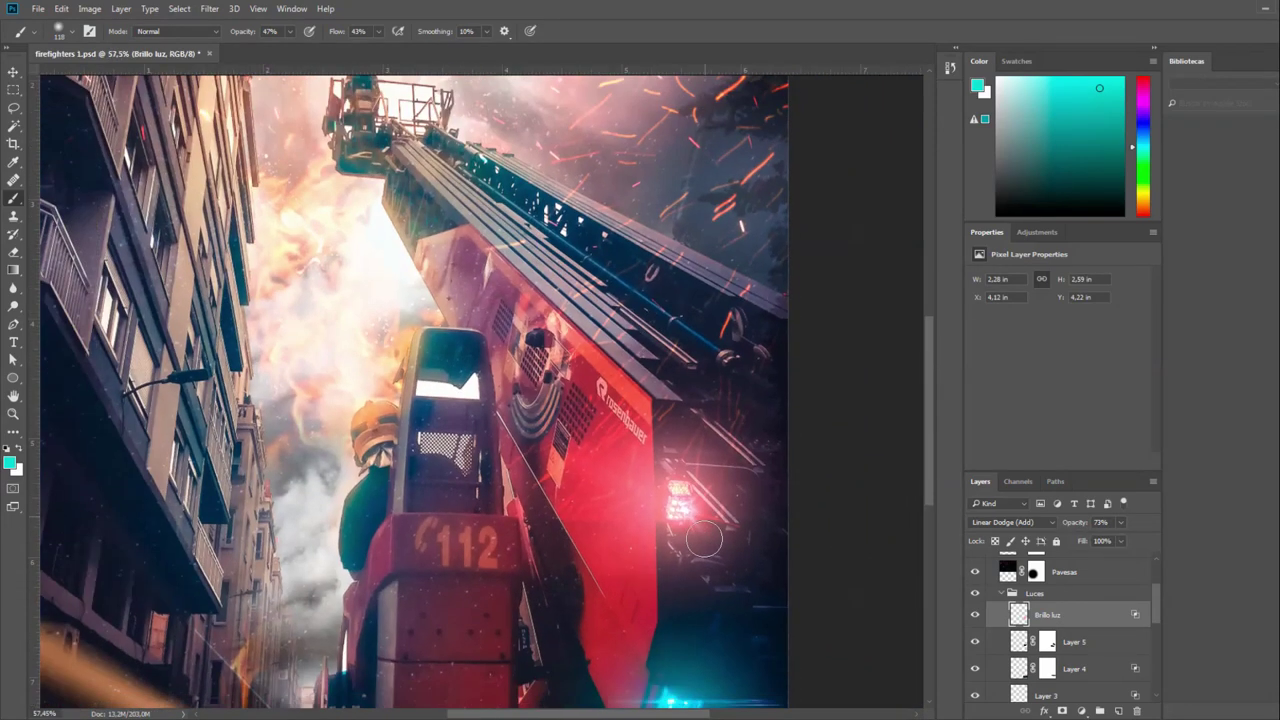
scroll(688, 531, down, 2)
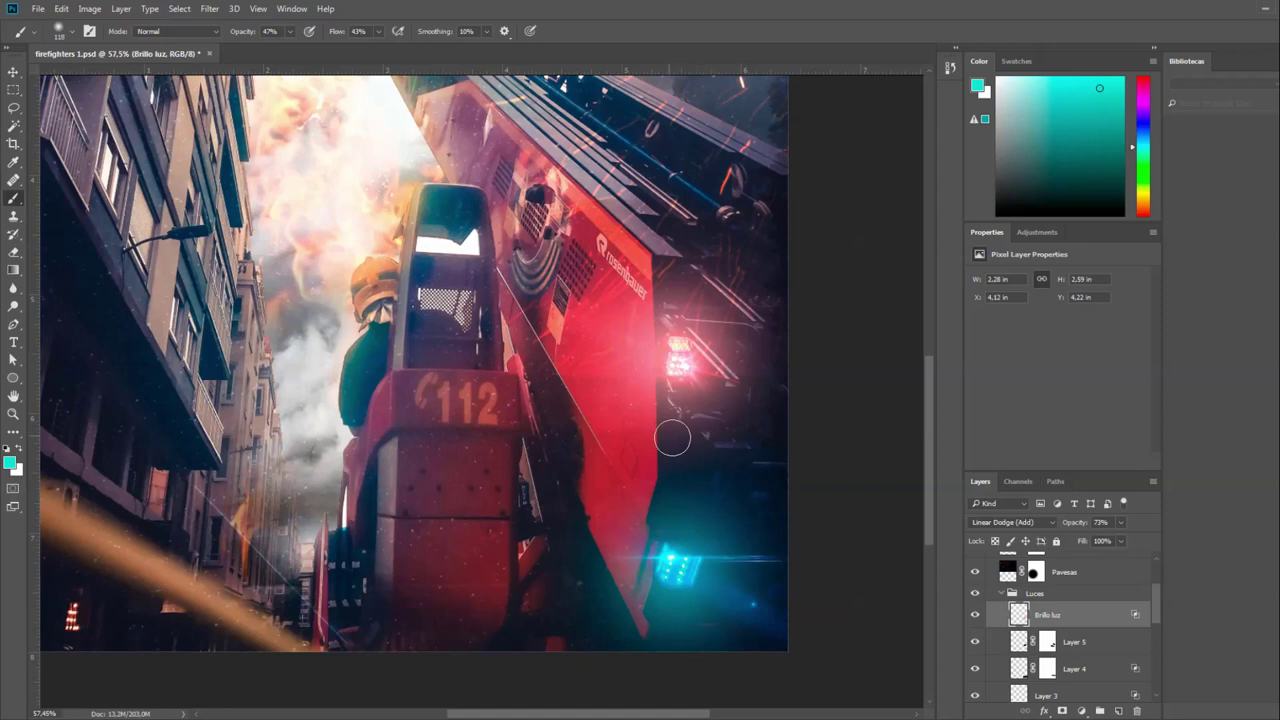
click(1047, 641)
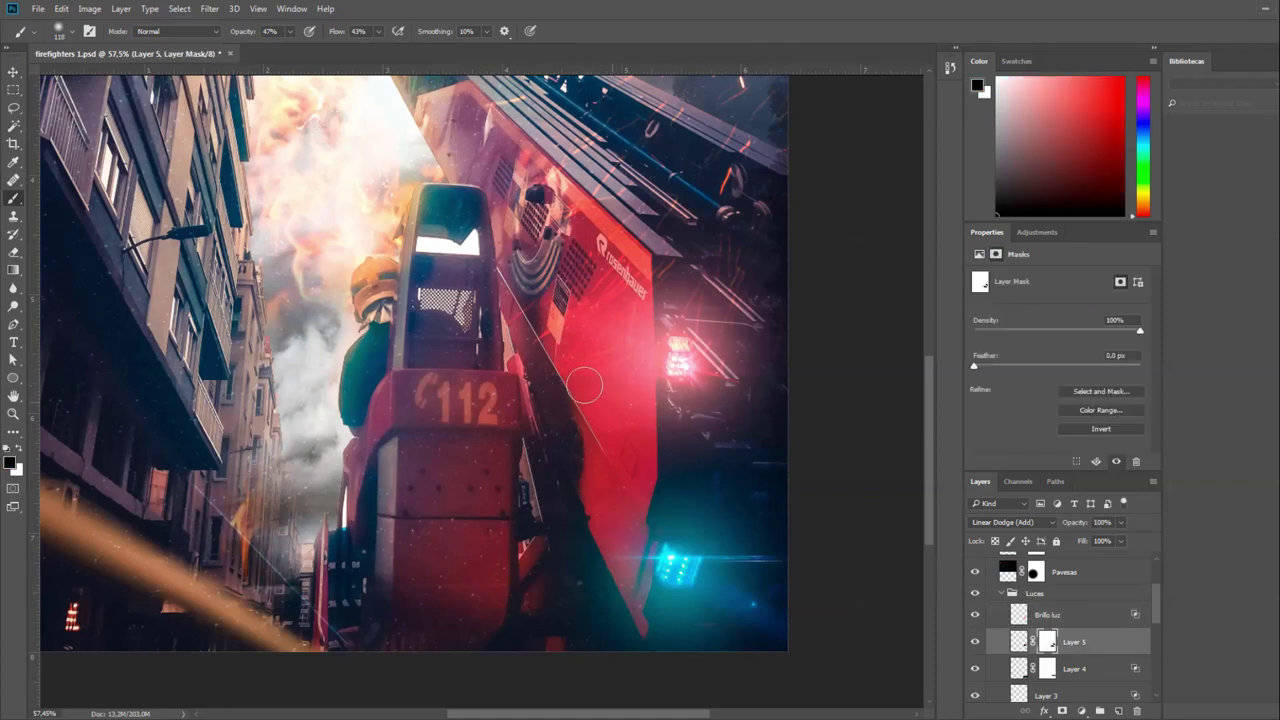
click(1105, 621)
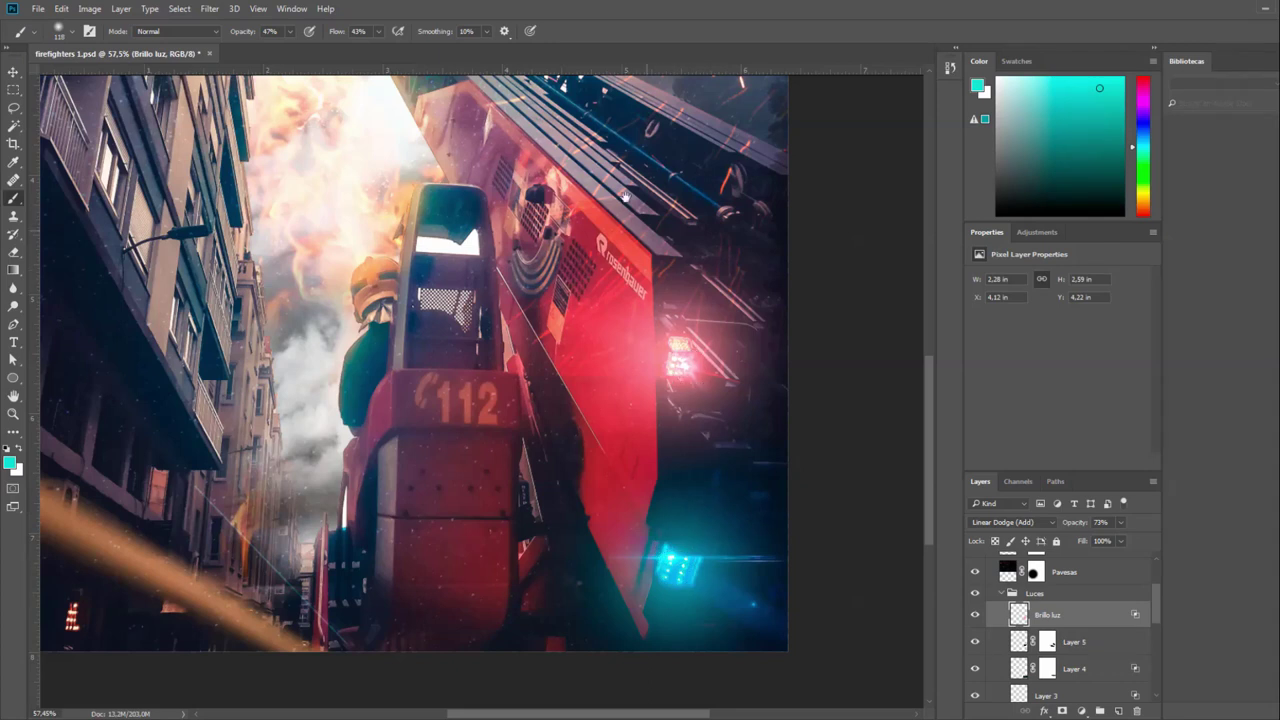
drag(625, 195, 692, 375)
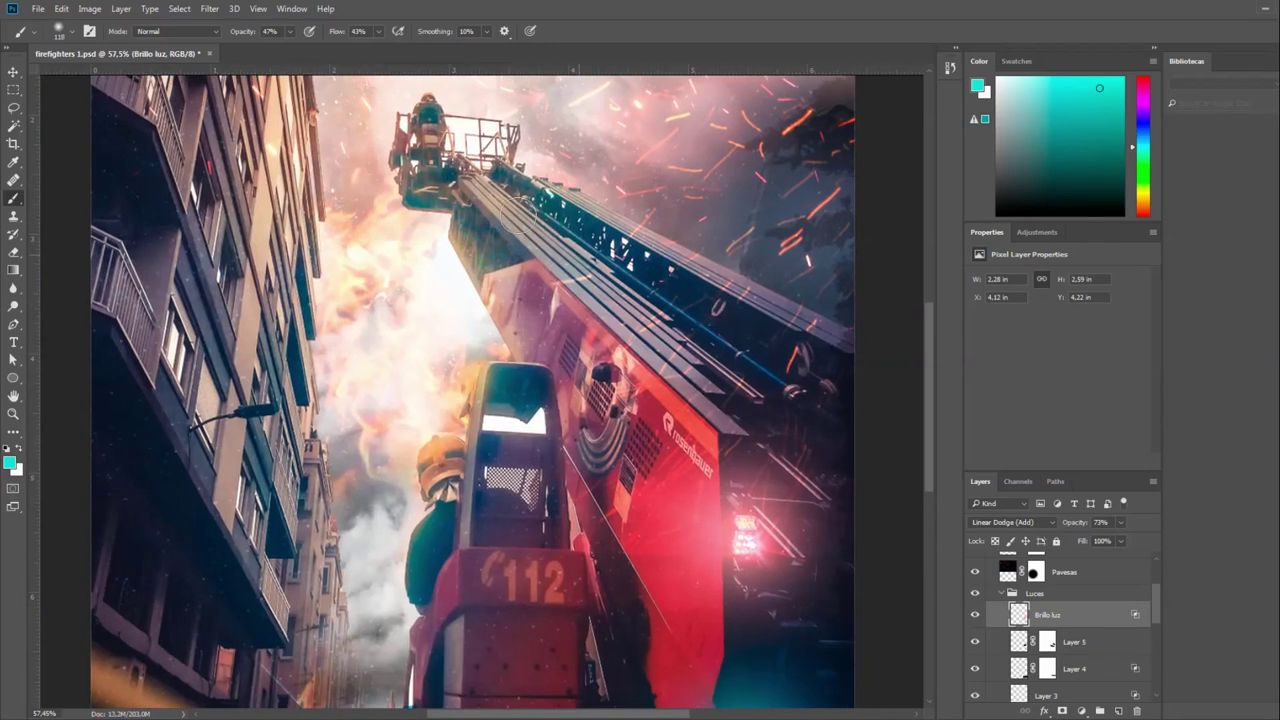
Collapse the Luces group and toggle it off and on to compare the lights.
click(1002, 594)
click(976, 593)
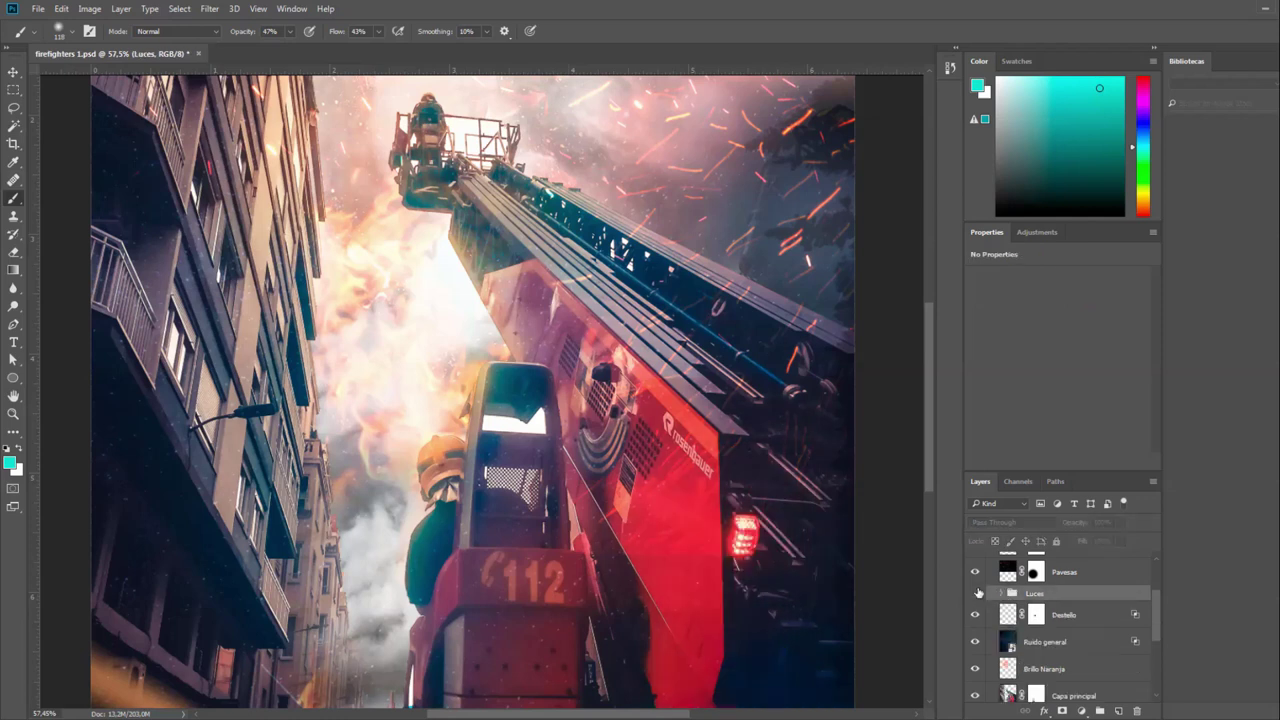
click(976, 593)
drag(815, 556, 720, 388)
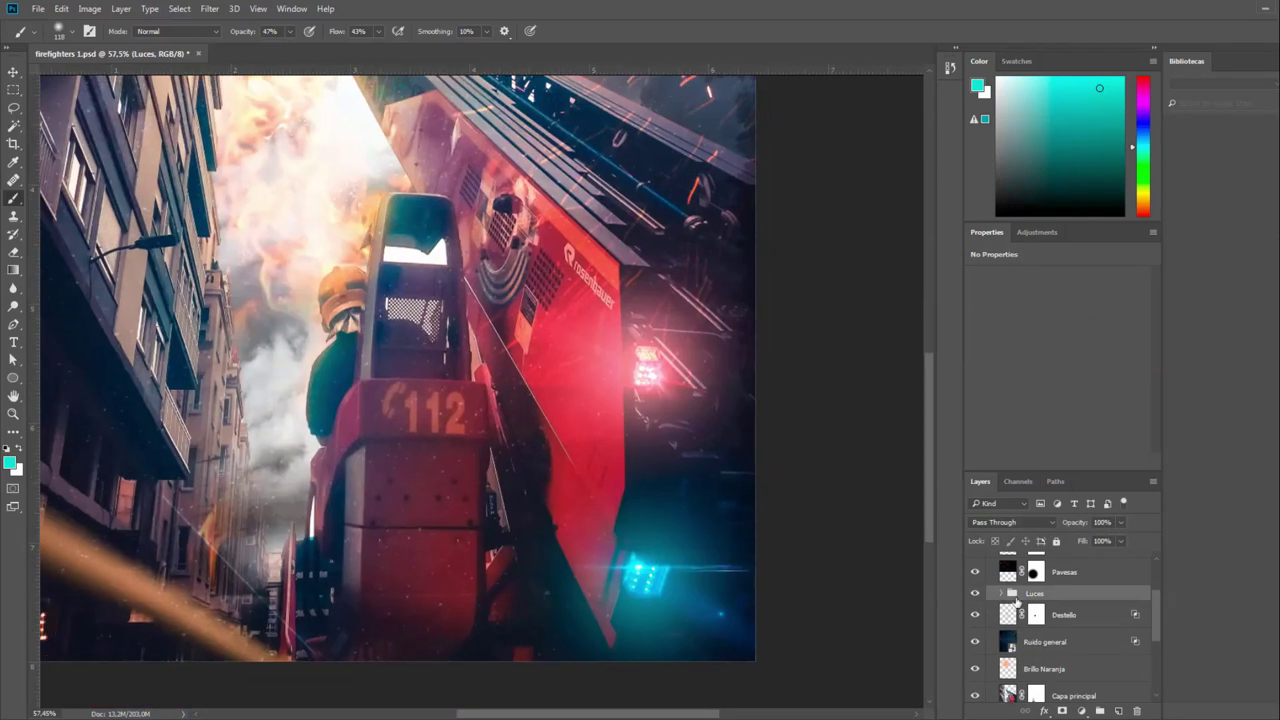
Select the Destello layer, browse the Filter menu without applying anything, and review Luces.
click(1113, 617)
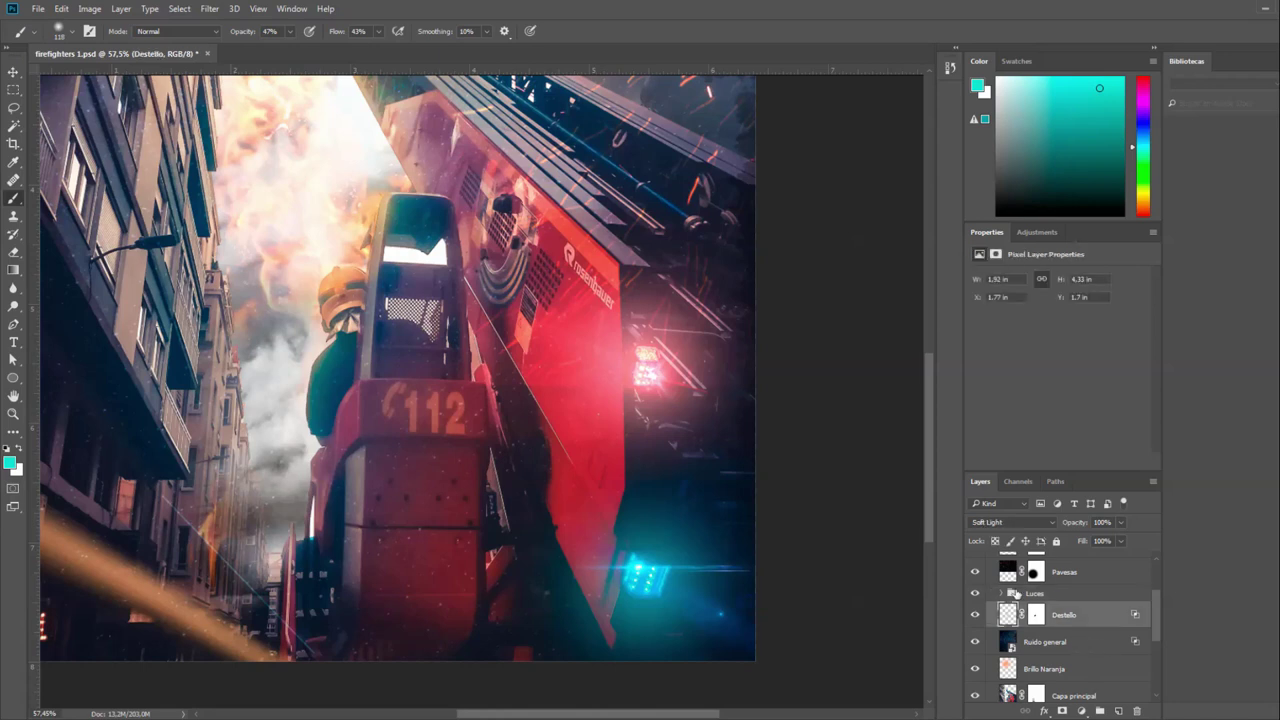
click(222, 12)
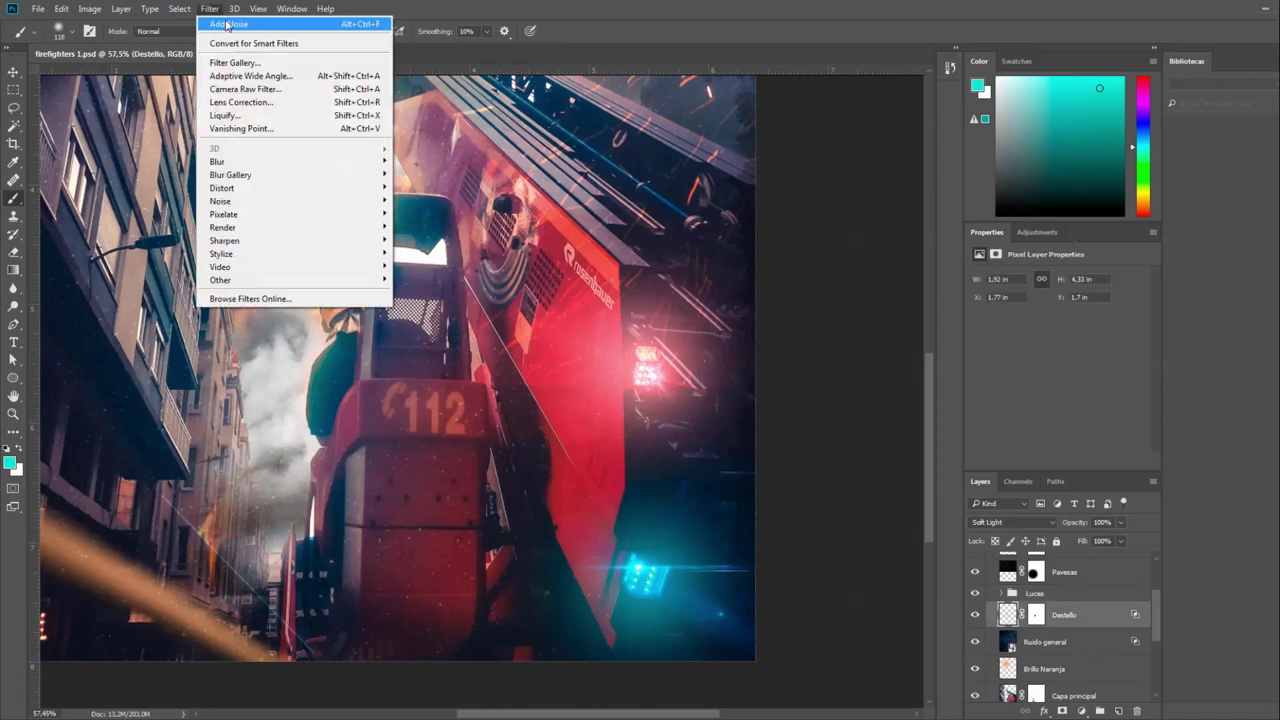
key(Escape)
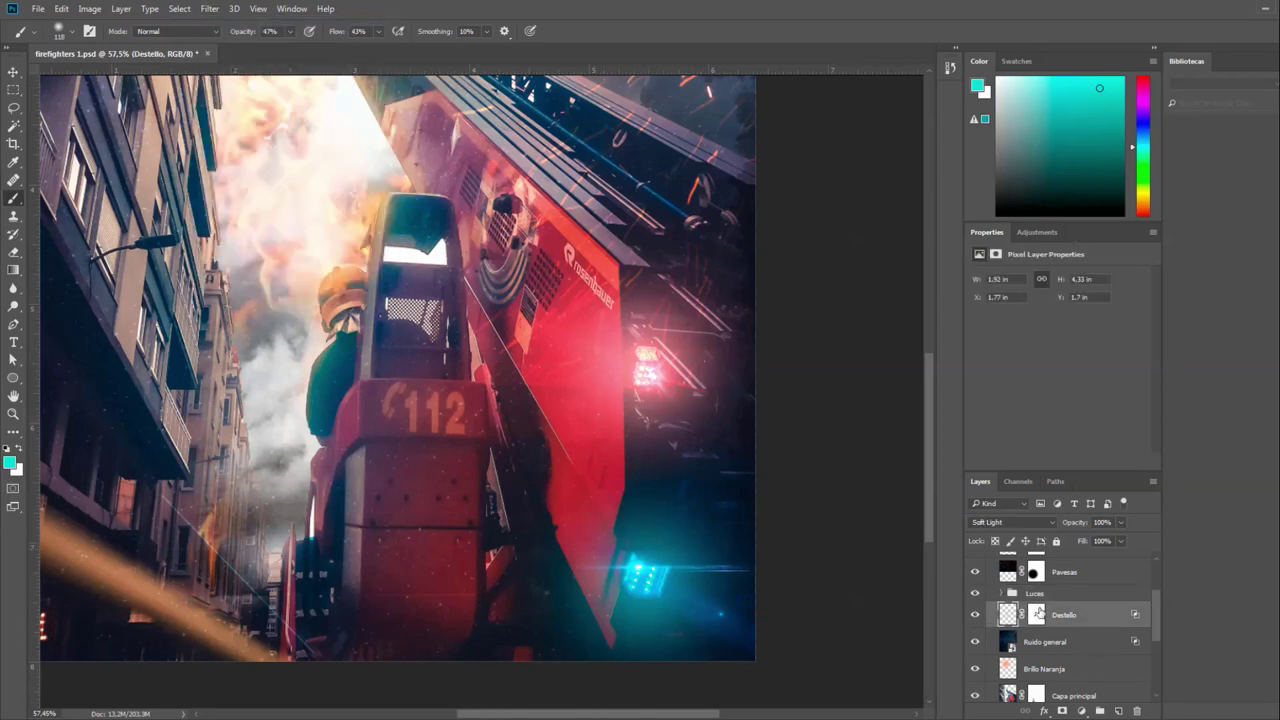
click(1001, 594)
click(1001, 594)
scroll(993, 622, up, 1)
scroll(985, 645, up, 1)
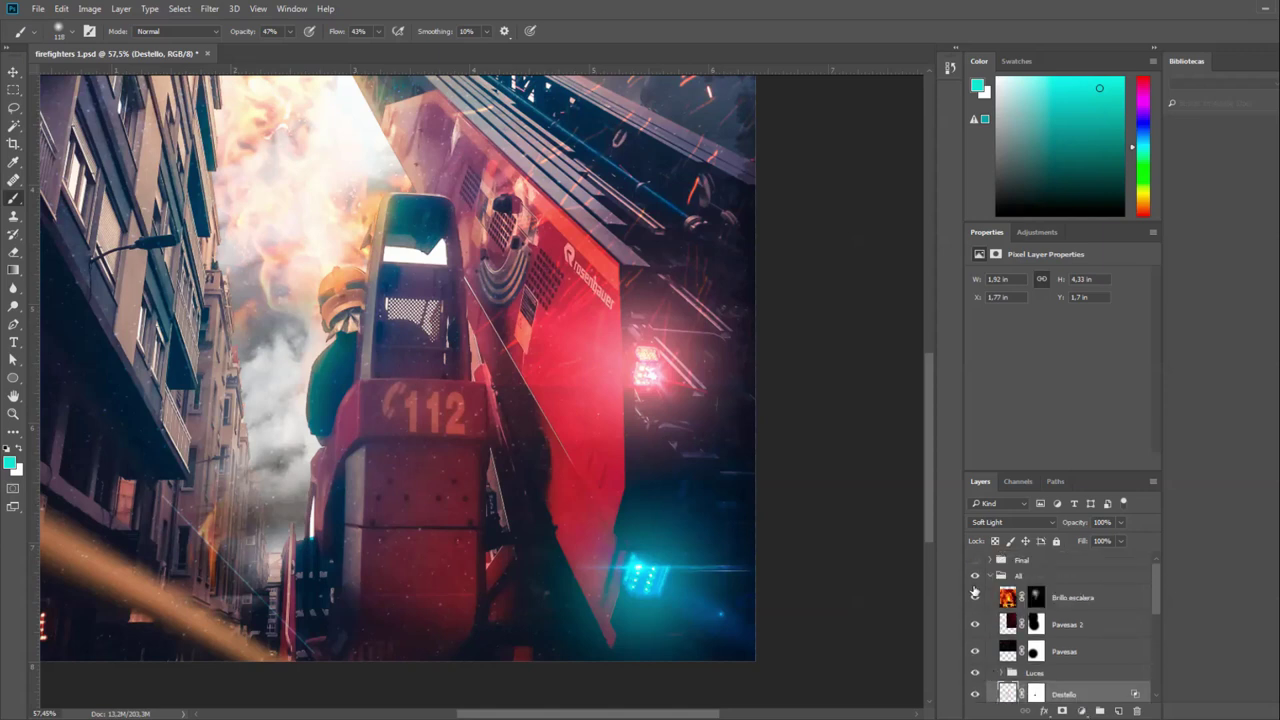
Hide the Pavesas, Pavesas 2 and Brillo escalera layers.
click(977, 650)
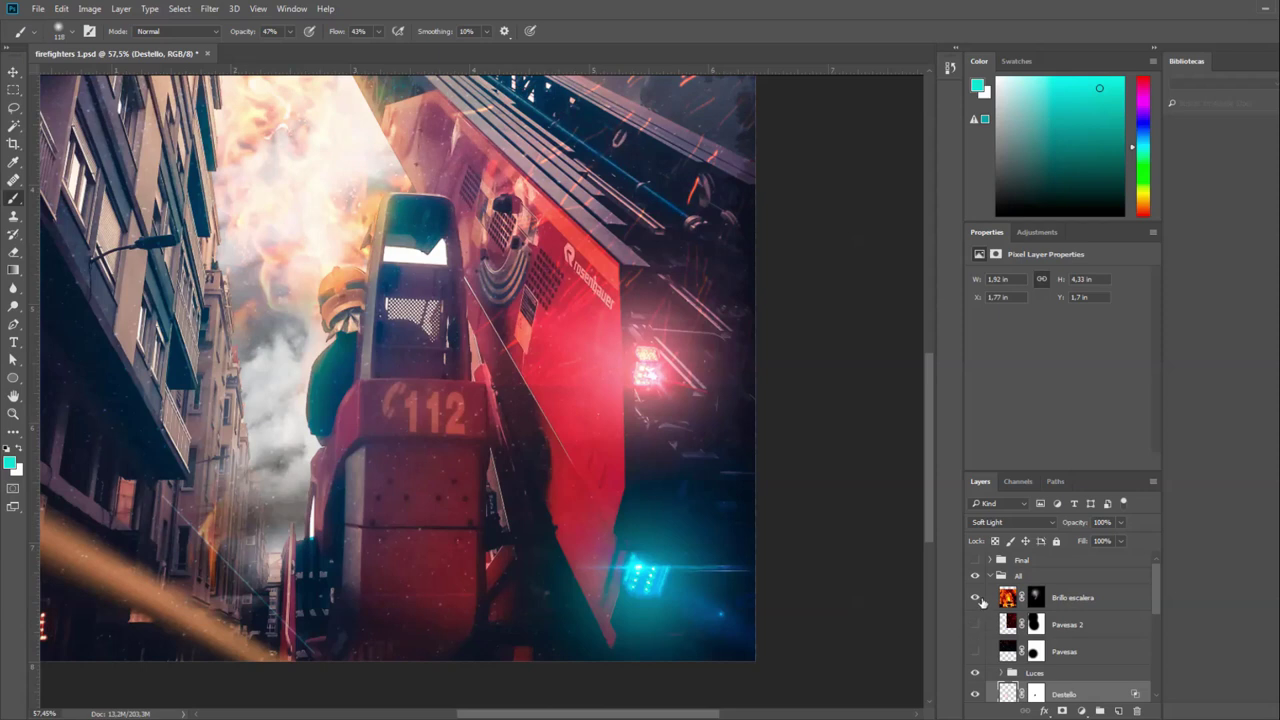
click(975, 624)
click(975, 597)
scroll(675, 500, down, 2)
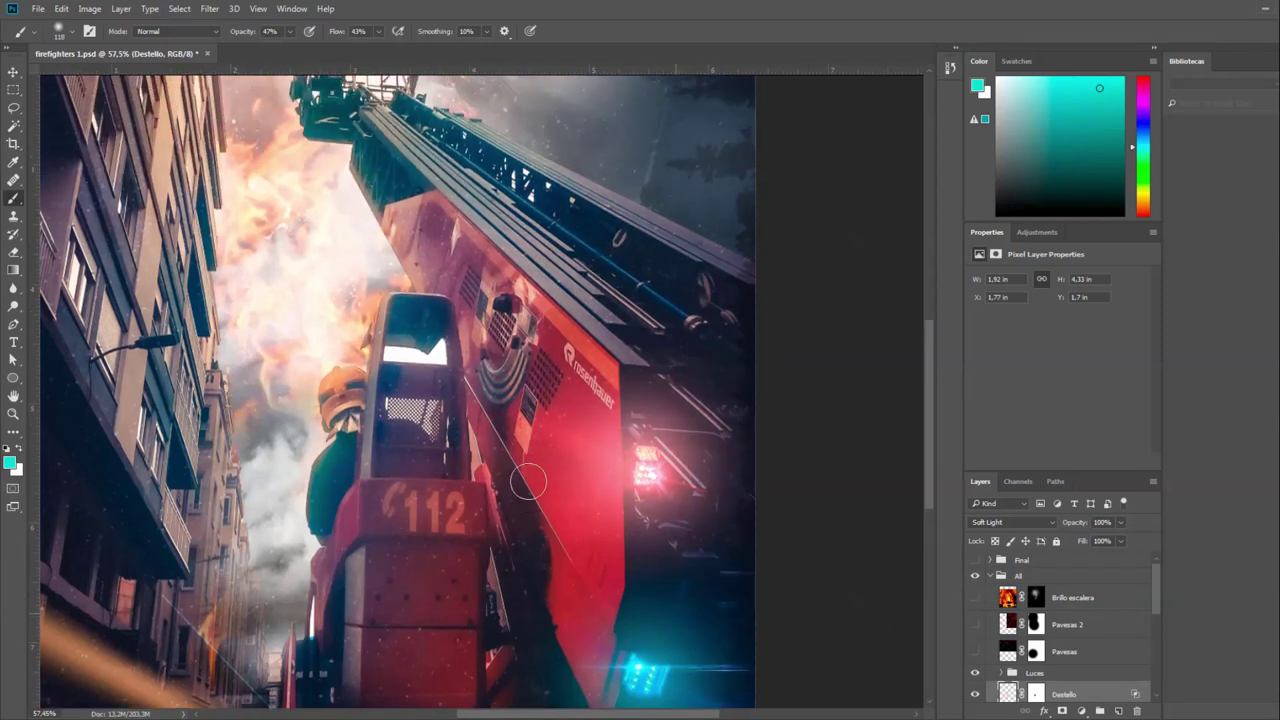
scroll(620, 490, down, 1)
scroll(518, 474, down, 2)
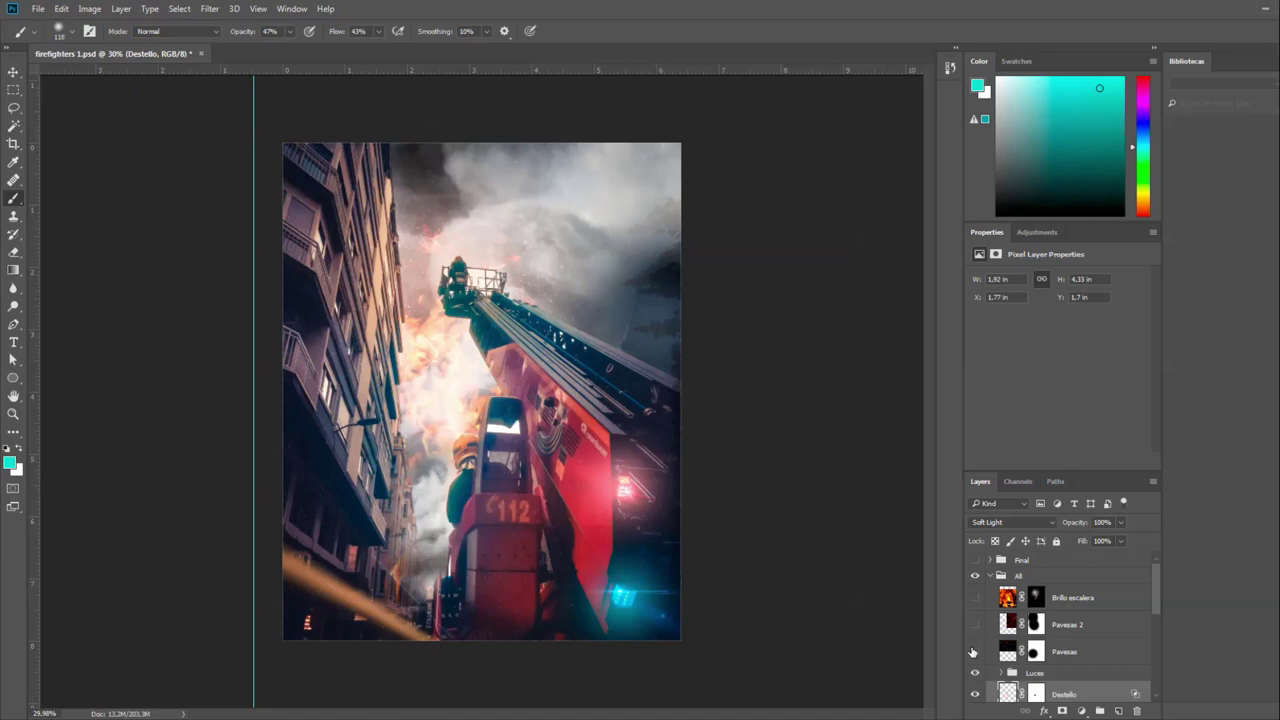
Show Pavesas, nudge Destello up, and align the Pavesas embers to the image's top edge.
click(974, 651)
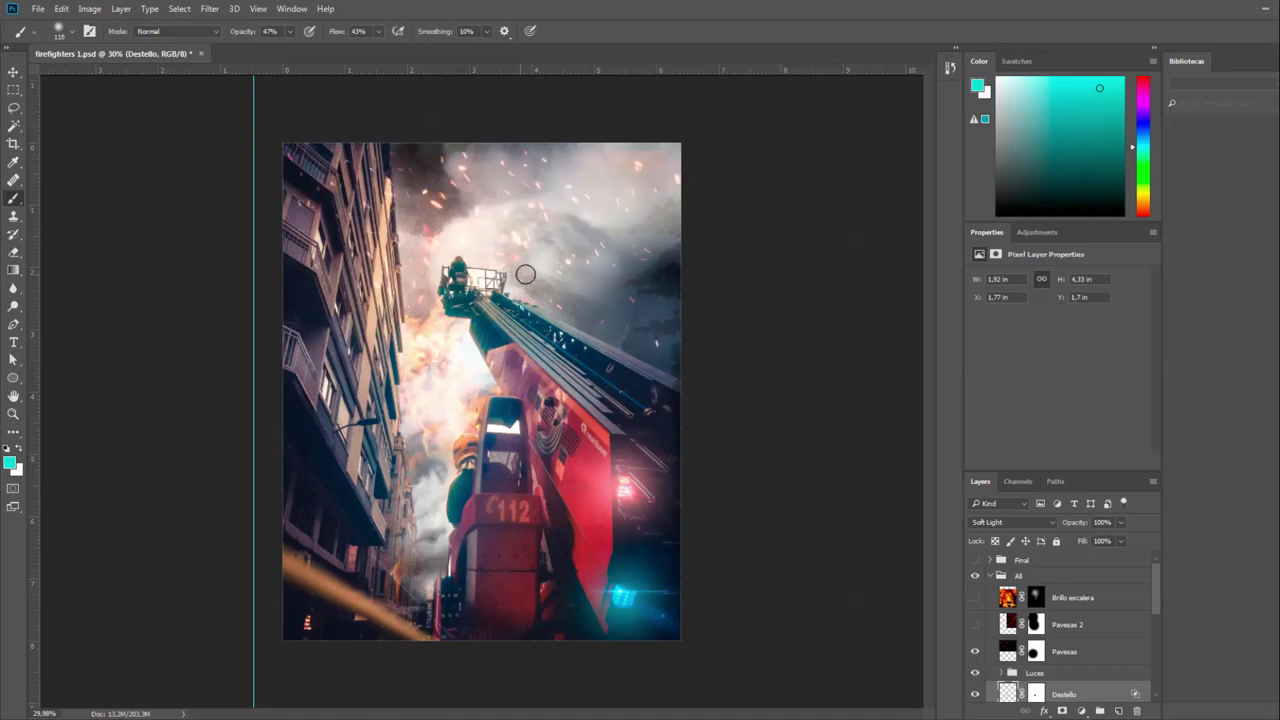
click(13, 72)
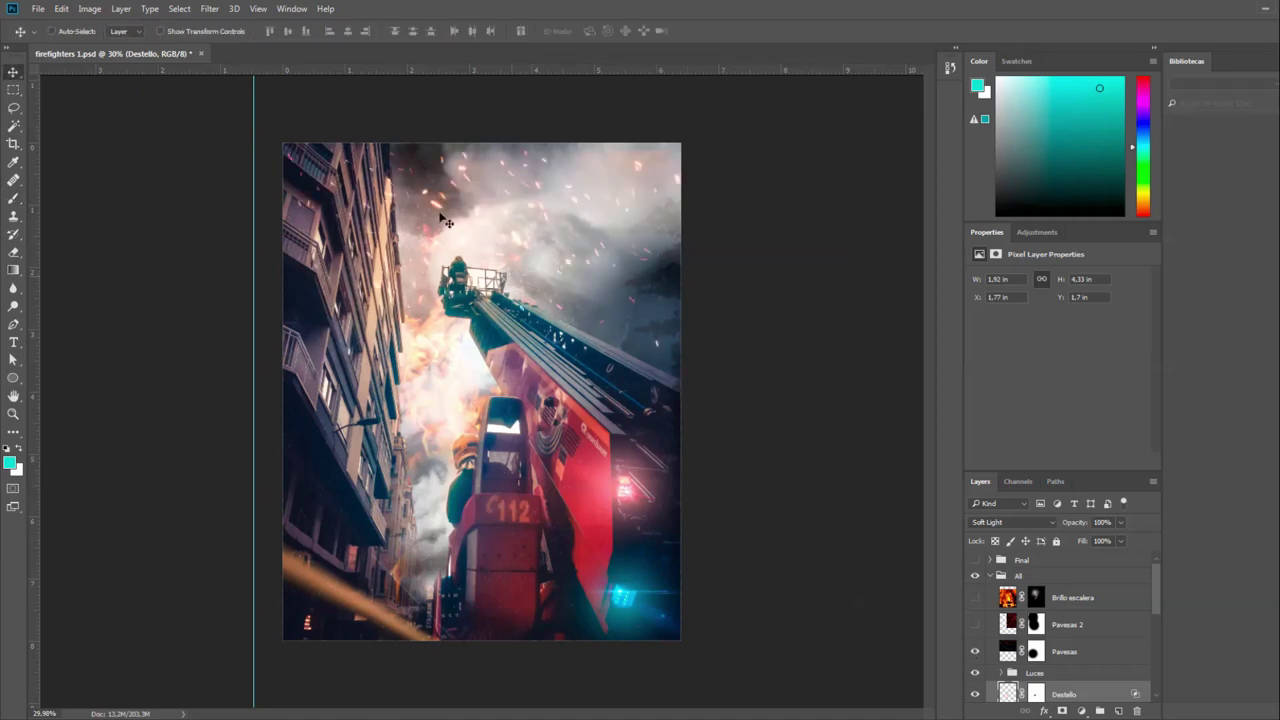
scroll(445, 222, up, 5)
scroll(445, 300, up, 3)
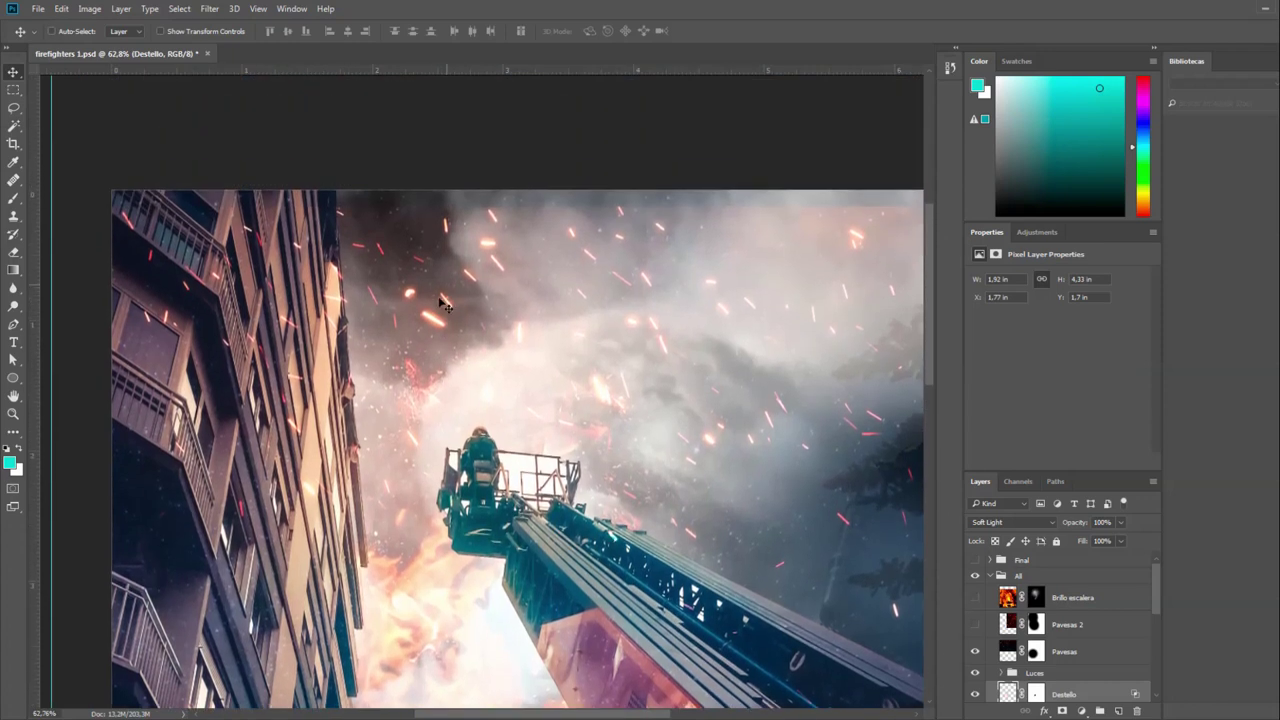
drag(475, 290, 466, 258)
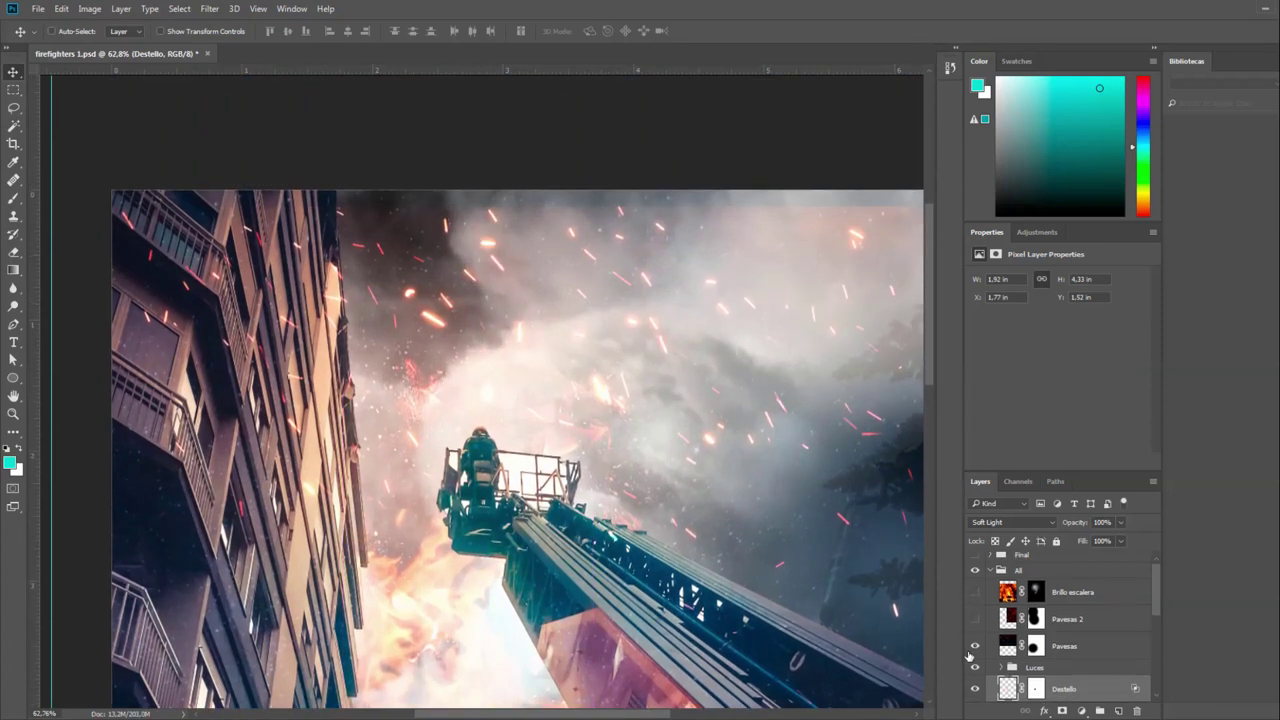
click(1085, 650)
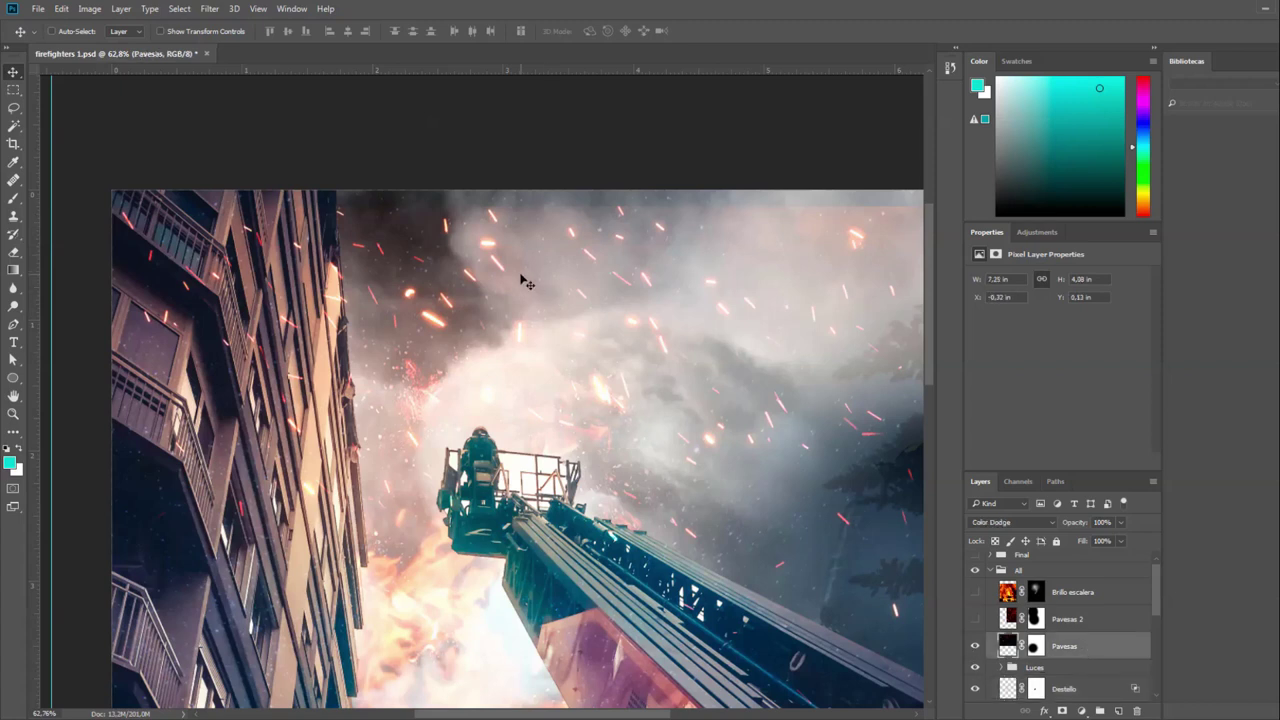
drag(520, 277, 520, 265)
key(ctrl+0)
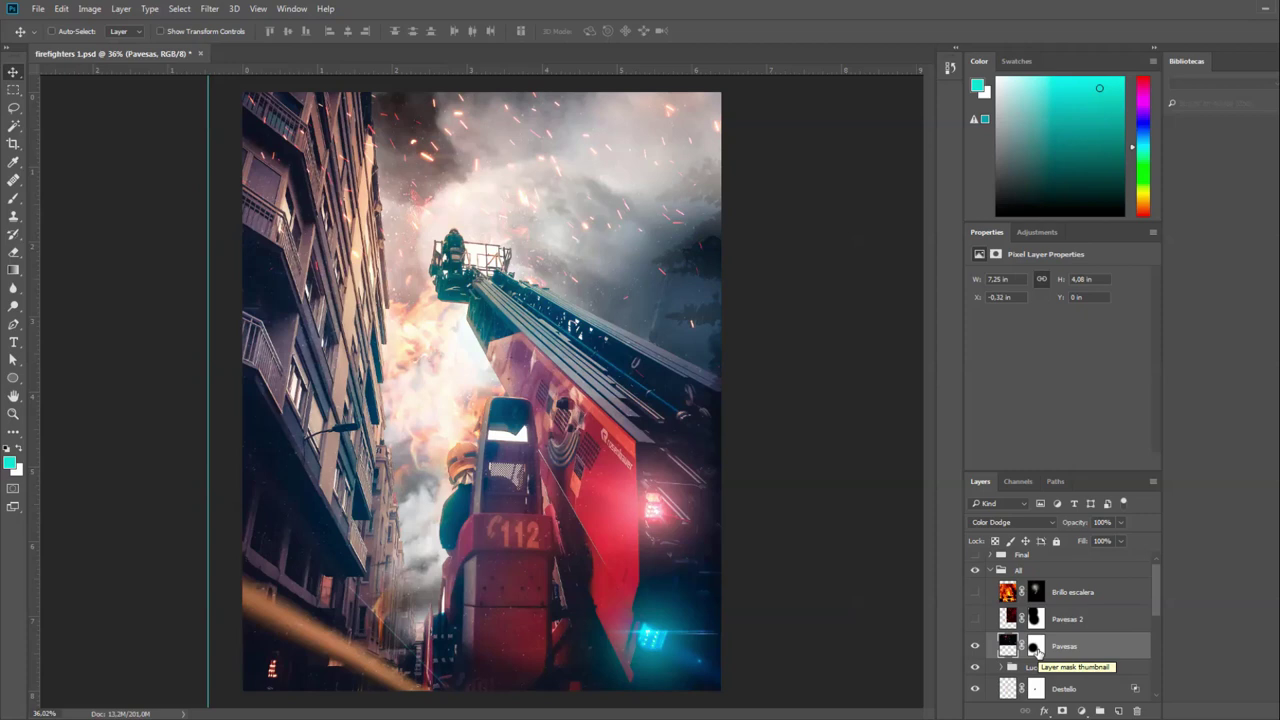
Check Pavesas unmasked and soloed, then confirm its Color Dodge blending options.
shift+click(1037, 651)
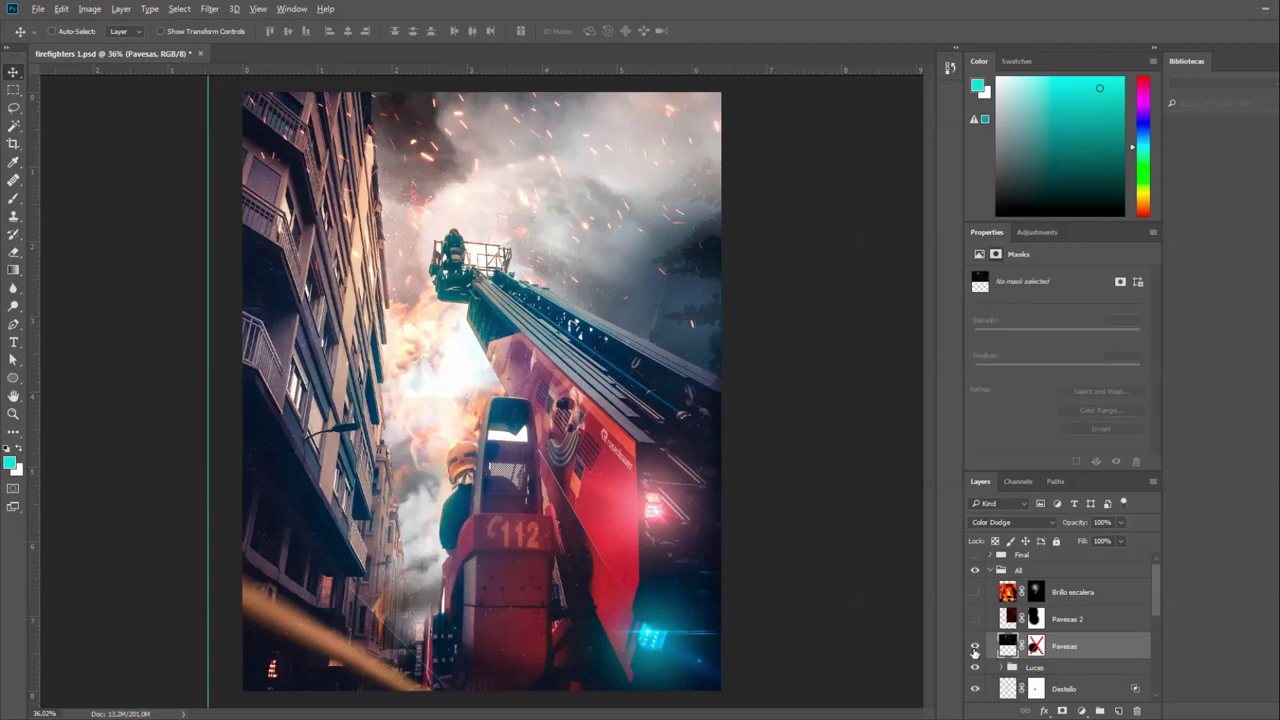
alt+click(977, 648)
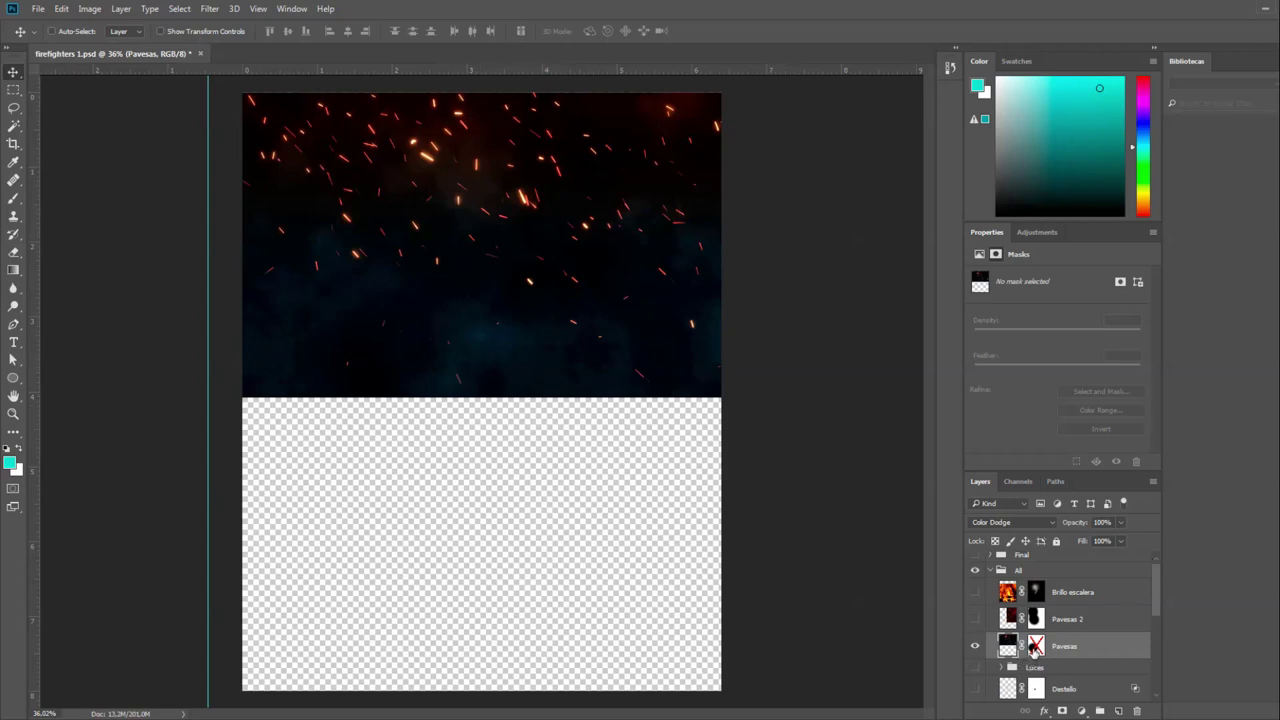
shift+click(1035, 648)
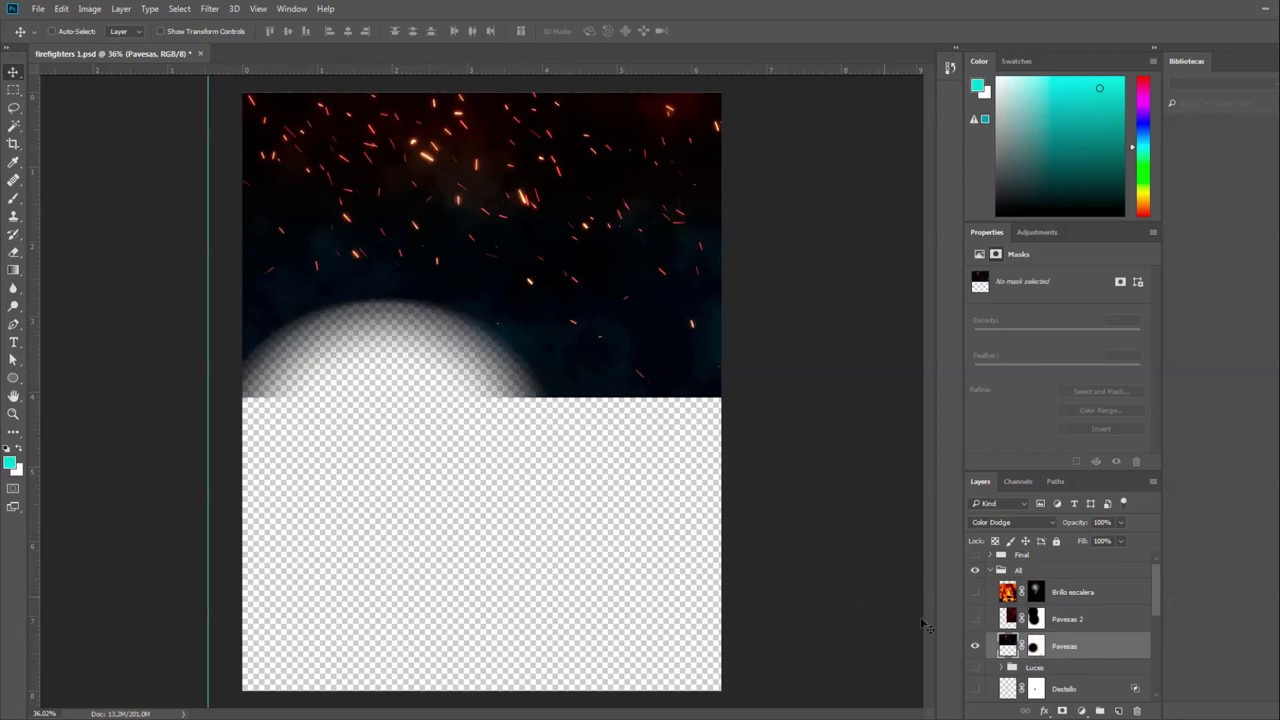
alt+click(976, 648)
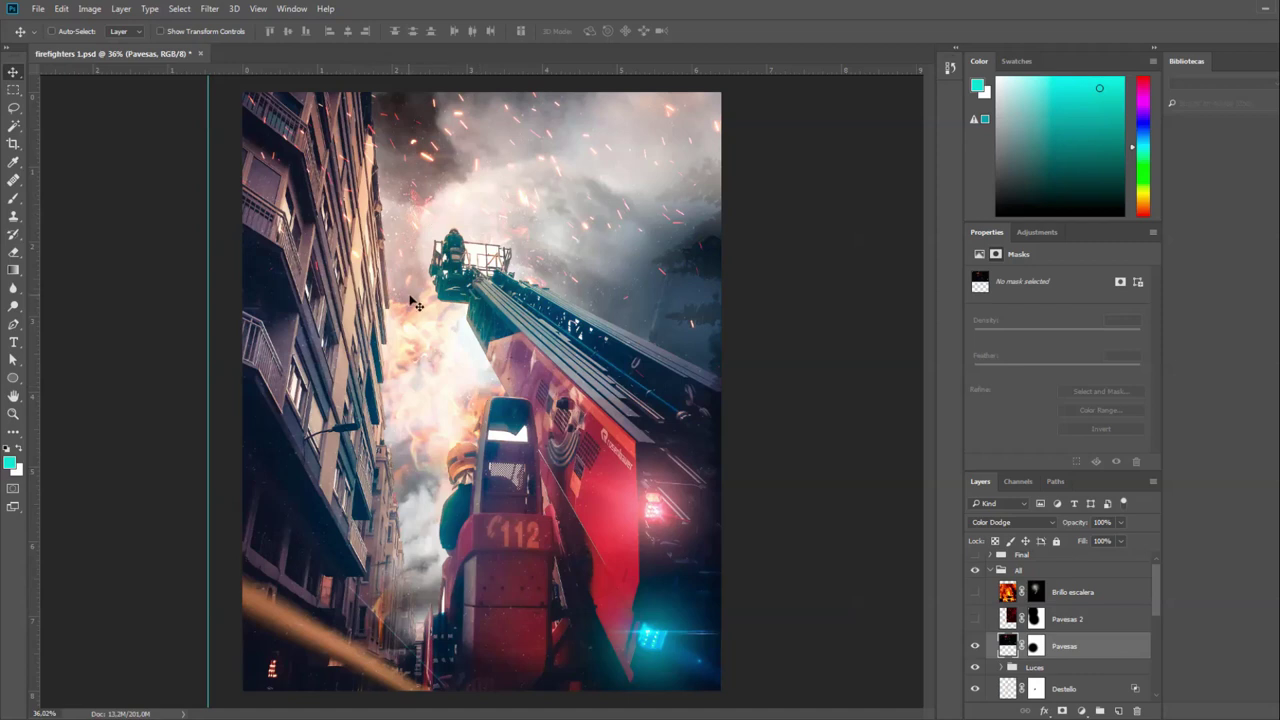
double_click(1125, 649)
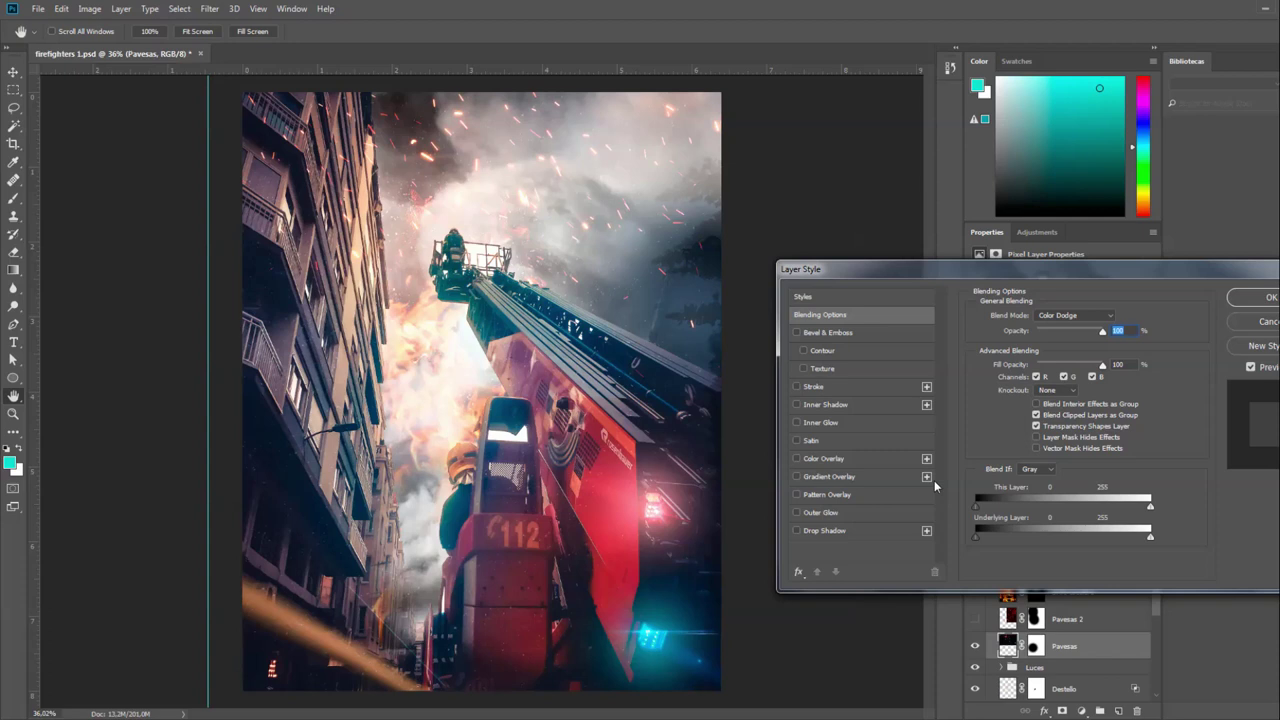
click(1252, 297)
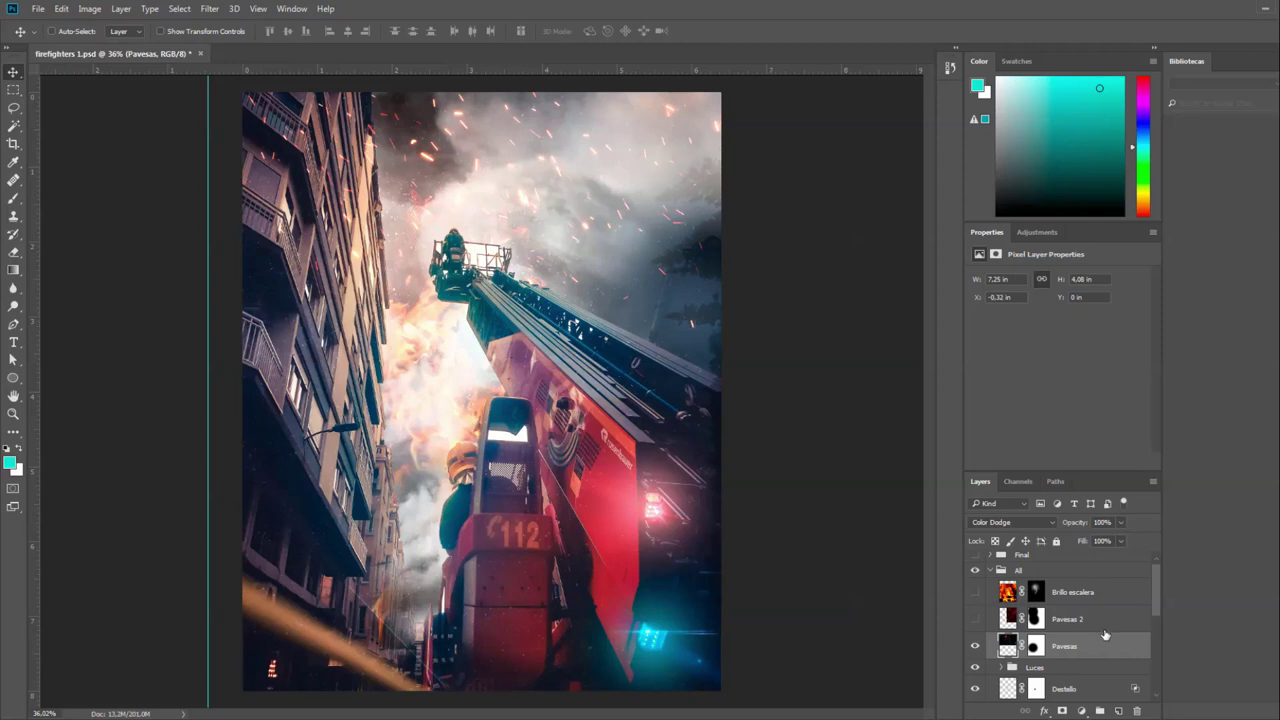
click(1037, 521)
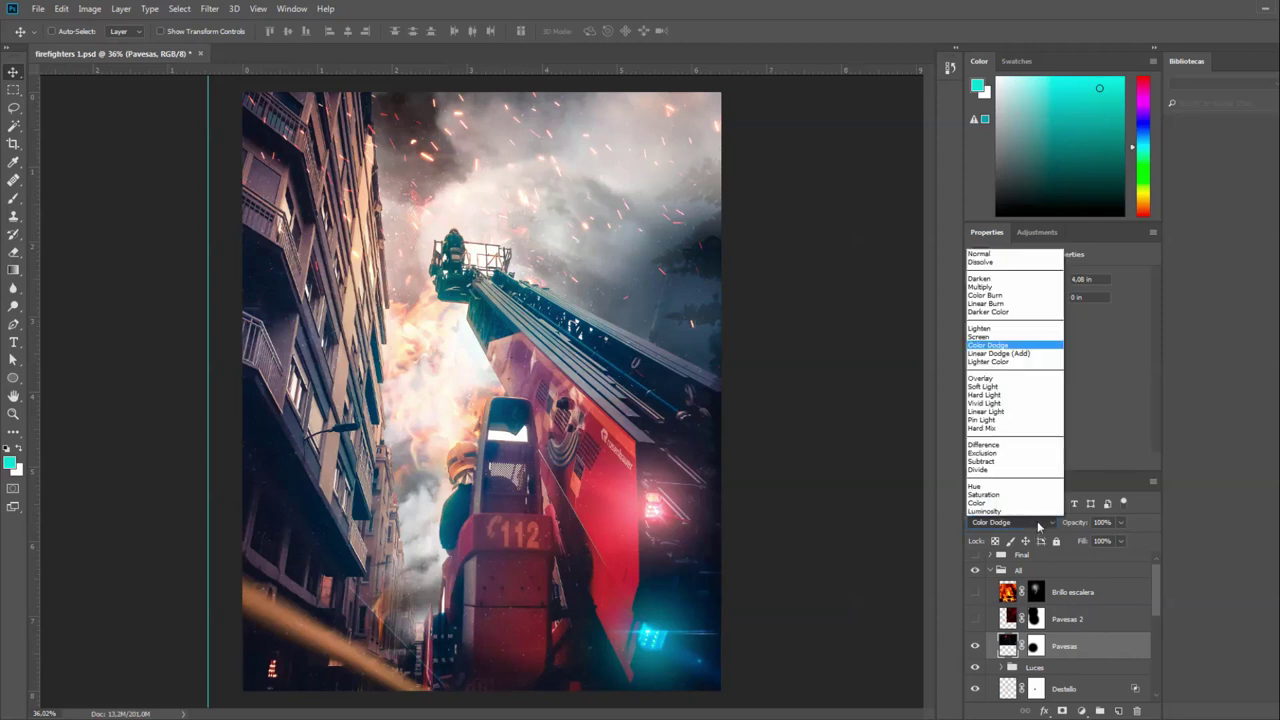
click(1015, 385)
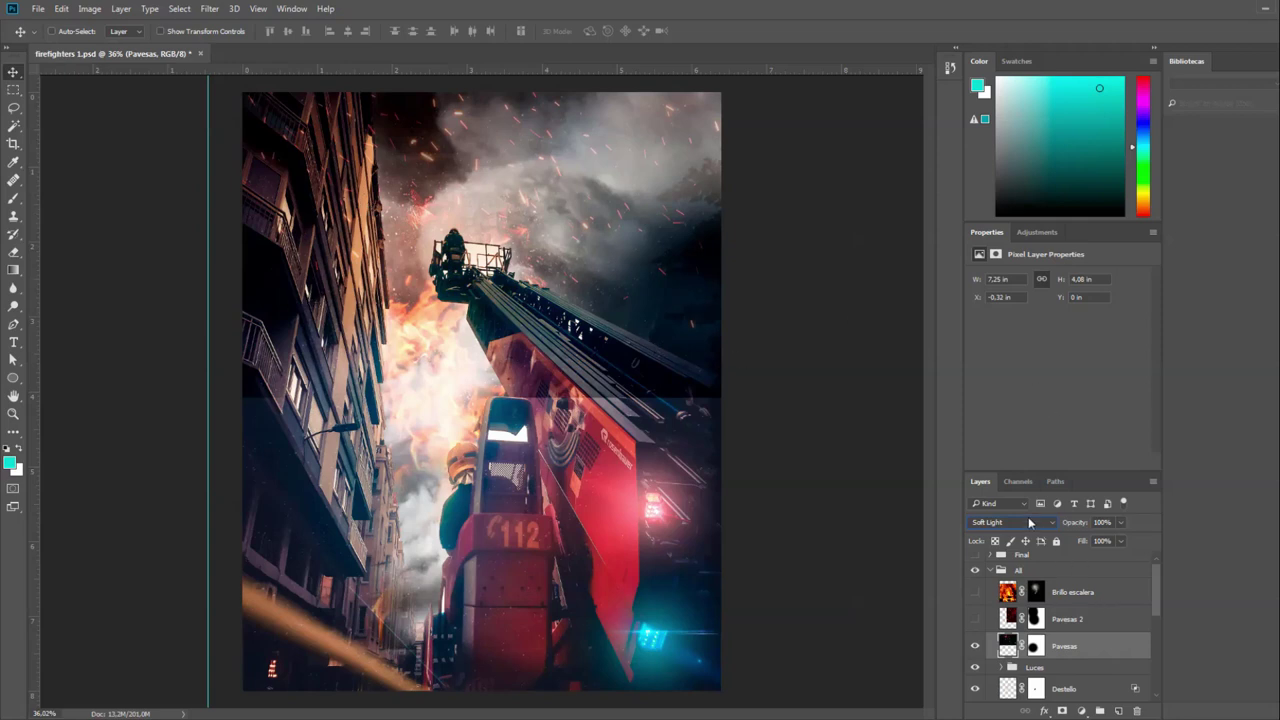
click(1030, 522)
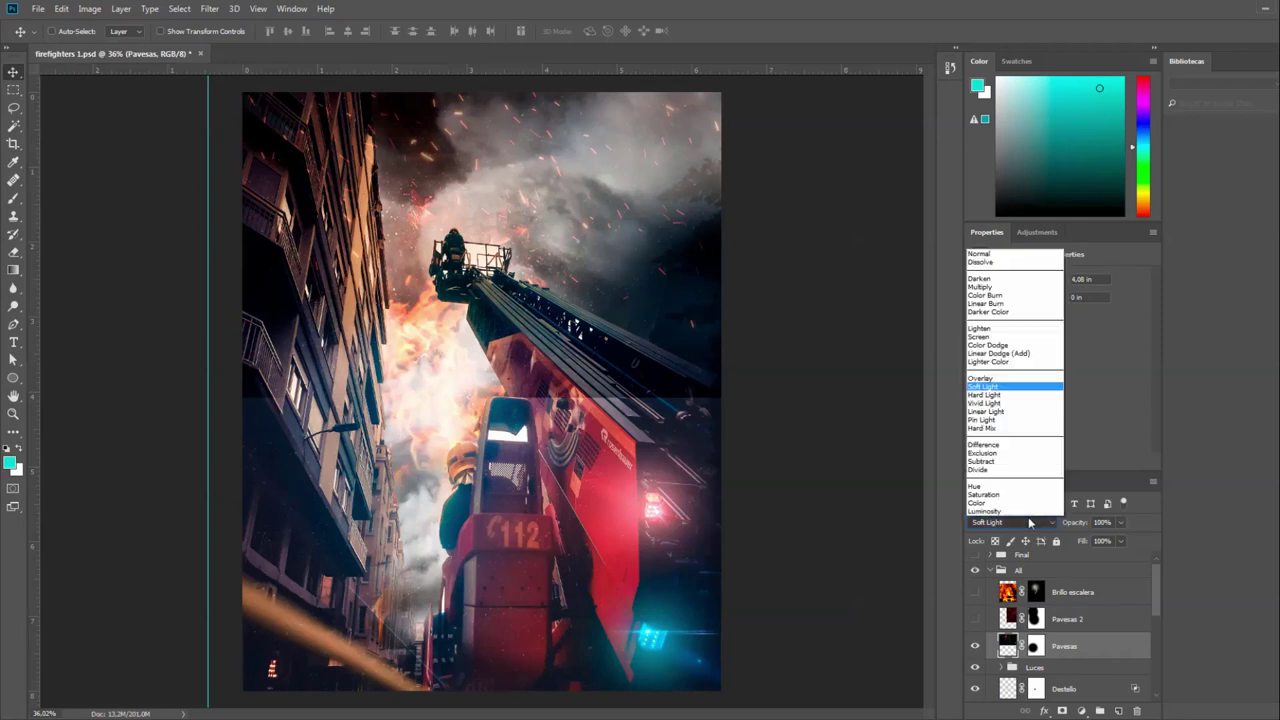
click(990, 337)
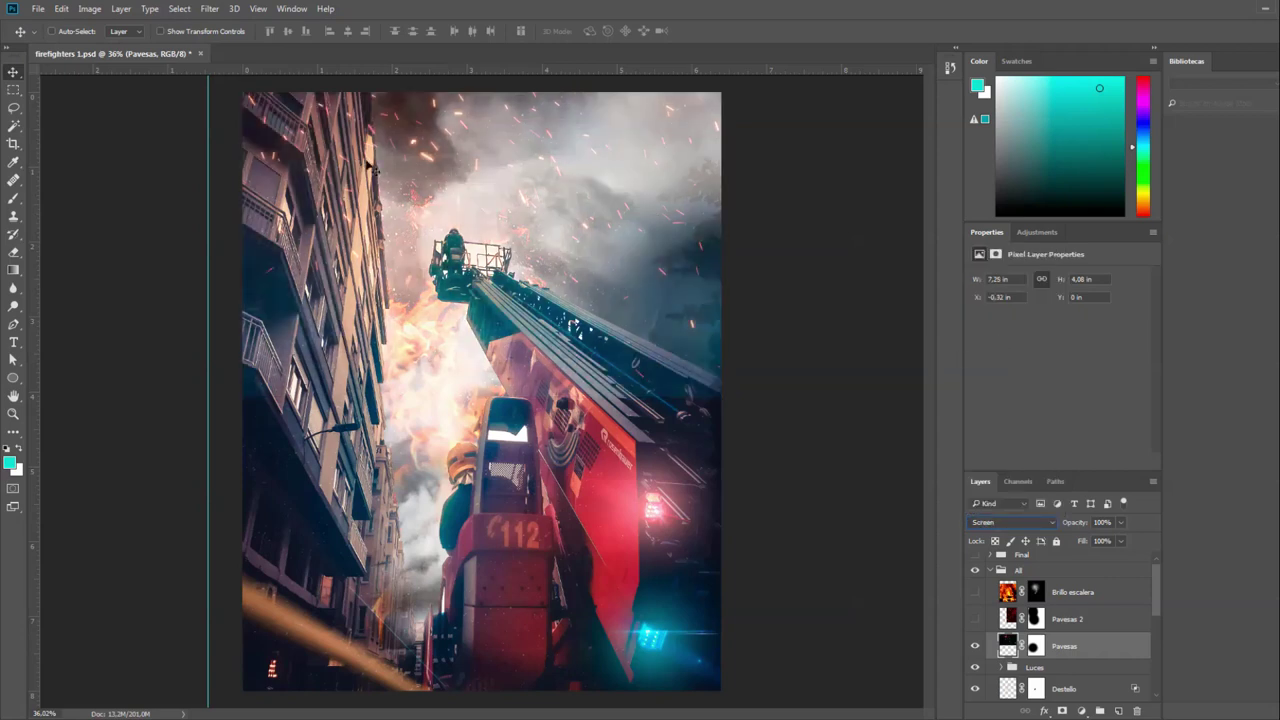
click(1012, 522)
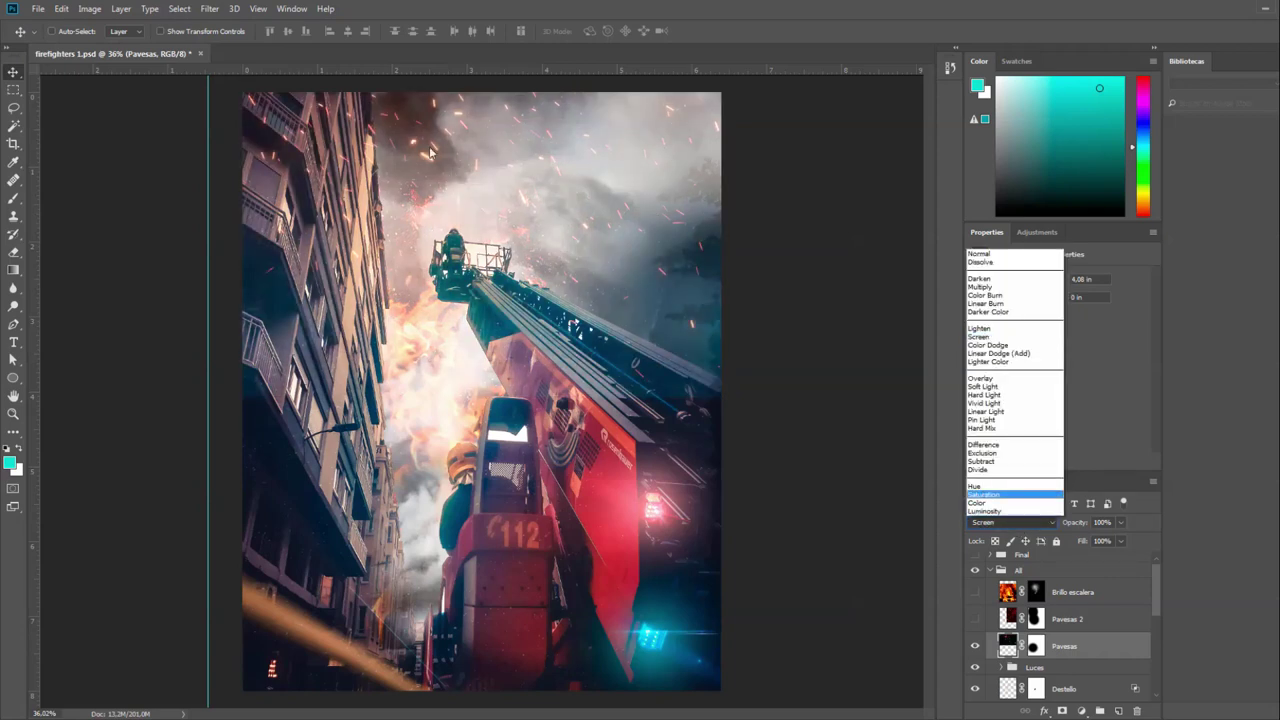
click(995, 345)
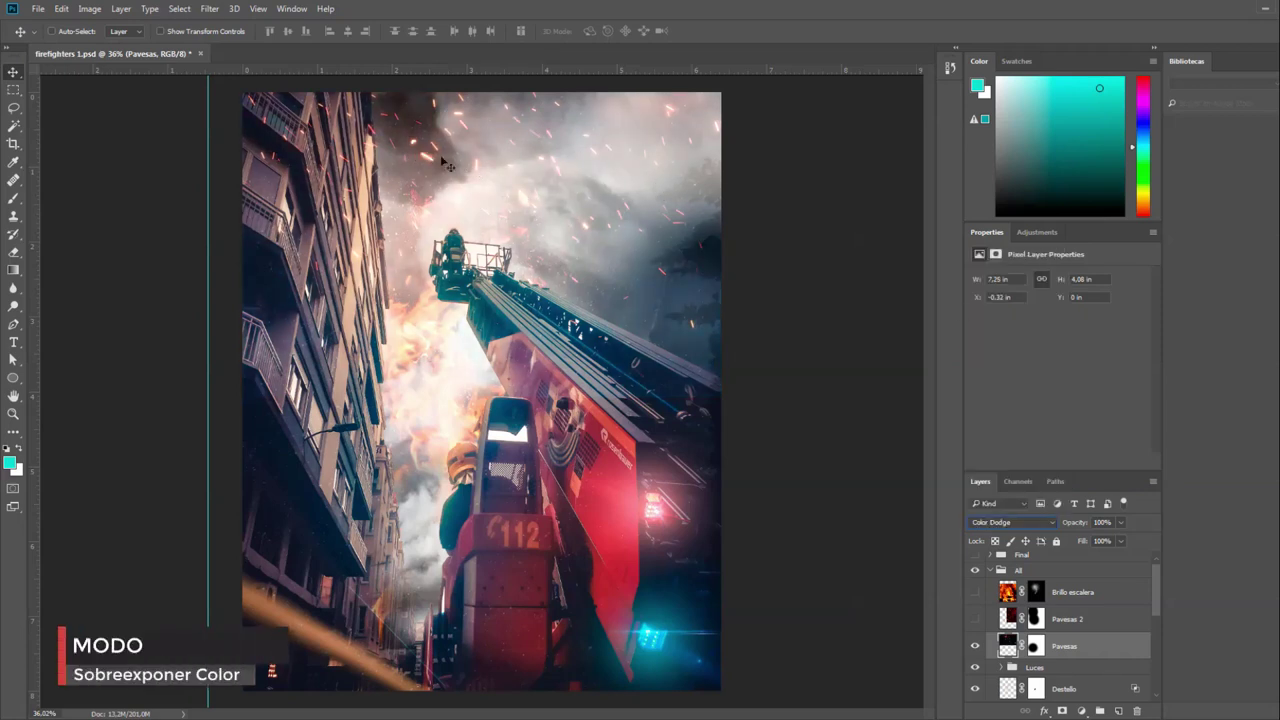
click(1124, 620)
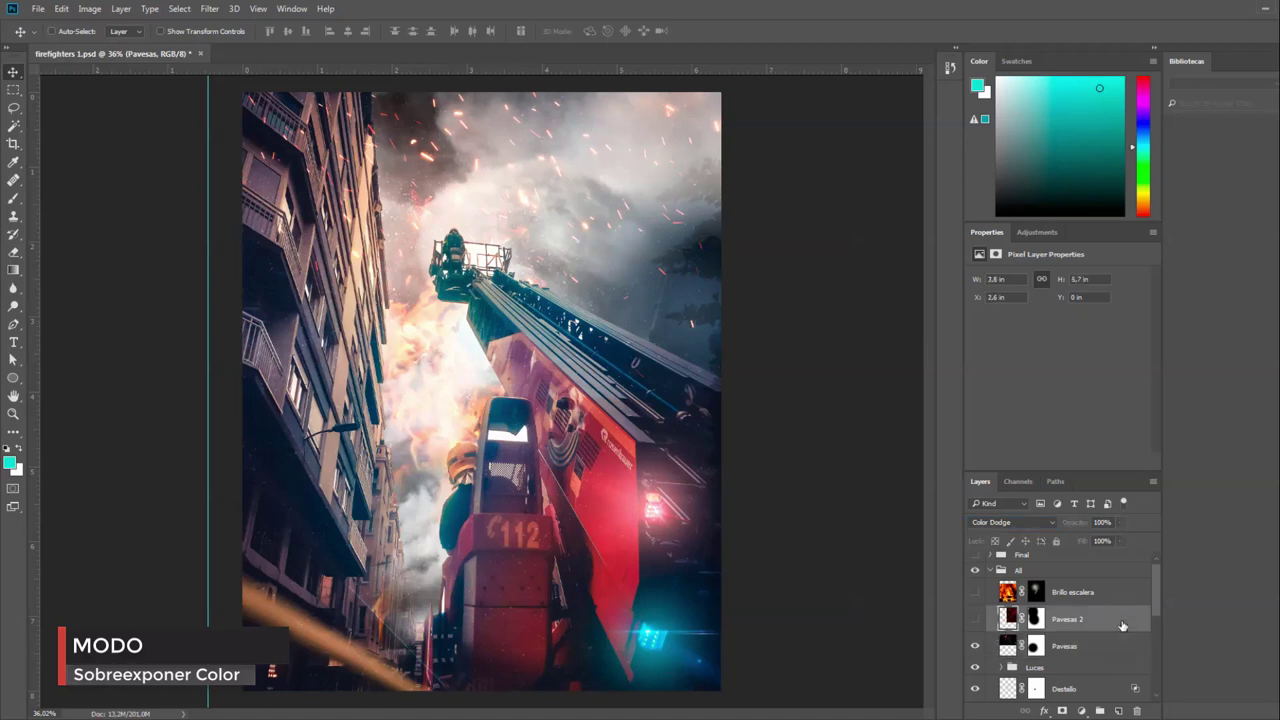
Show Pavesas 2, flip it horizontally with Free Transform, and move it to the upper right.
click(974, 620)
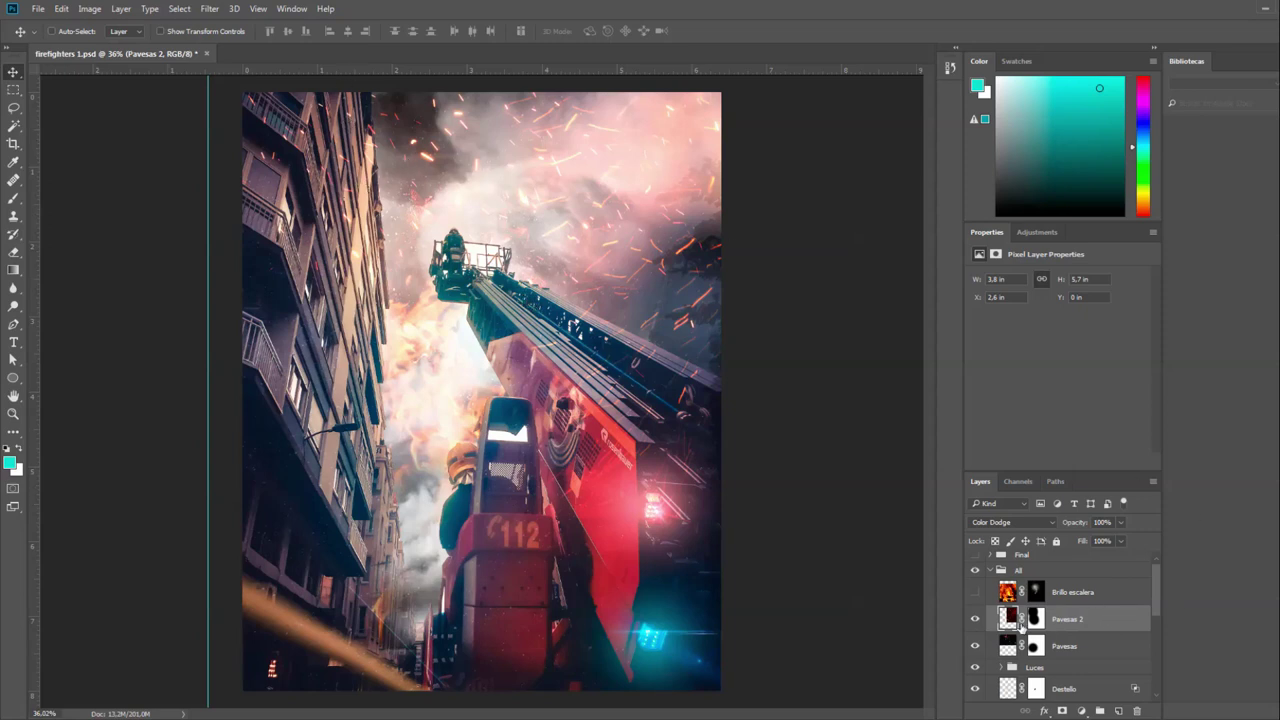
key(ctrl+t)
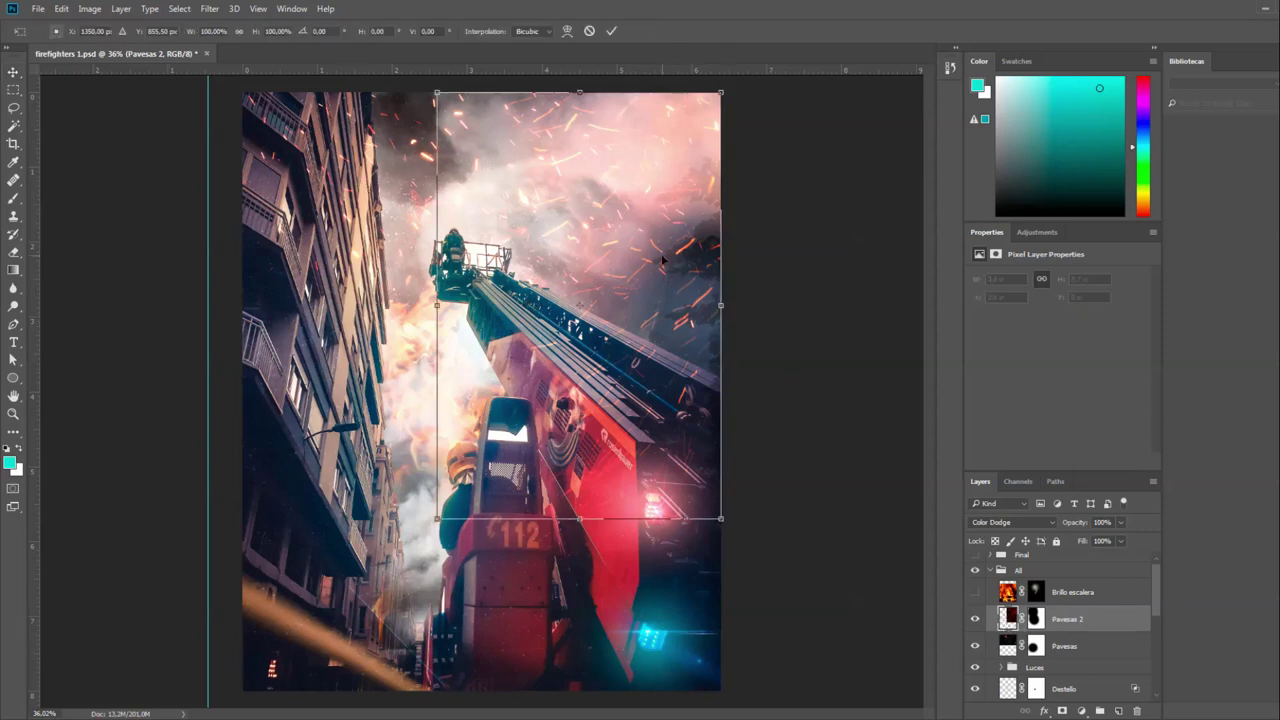
right_click(640, 305)
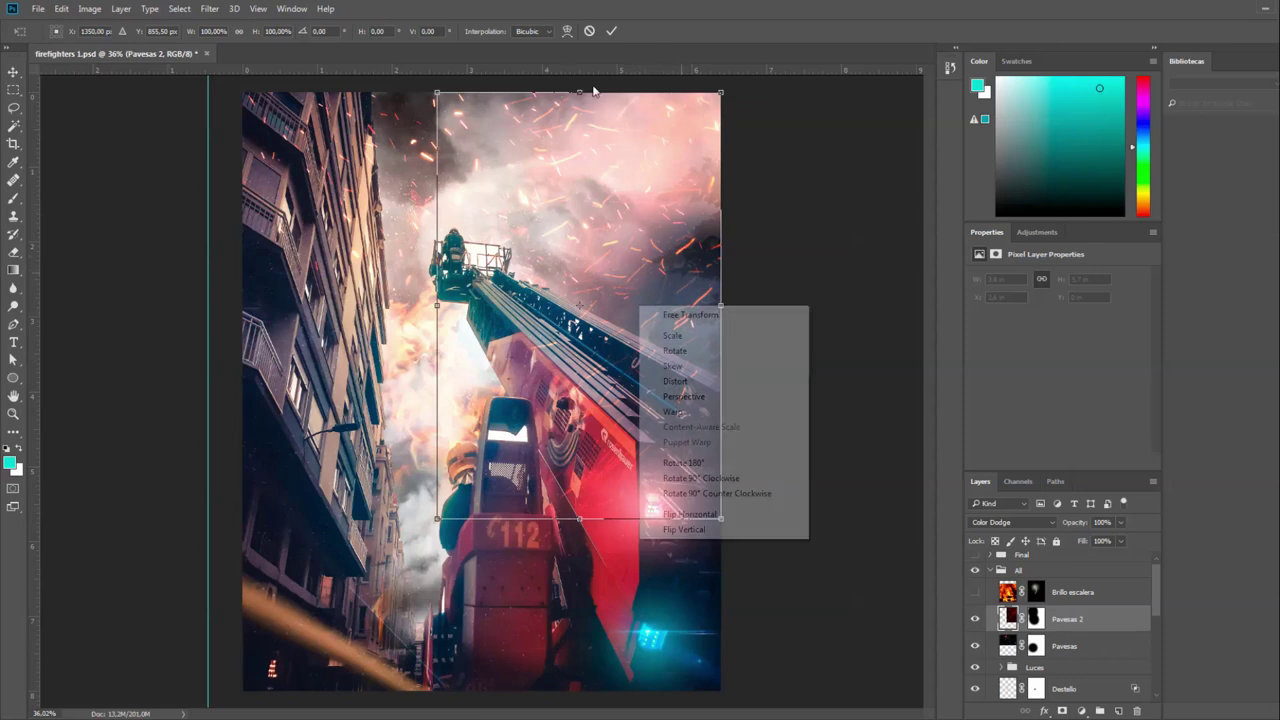
click(729, 514)
drag(523, 176, 469, 175)
click(610, 30)
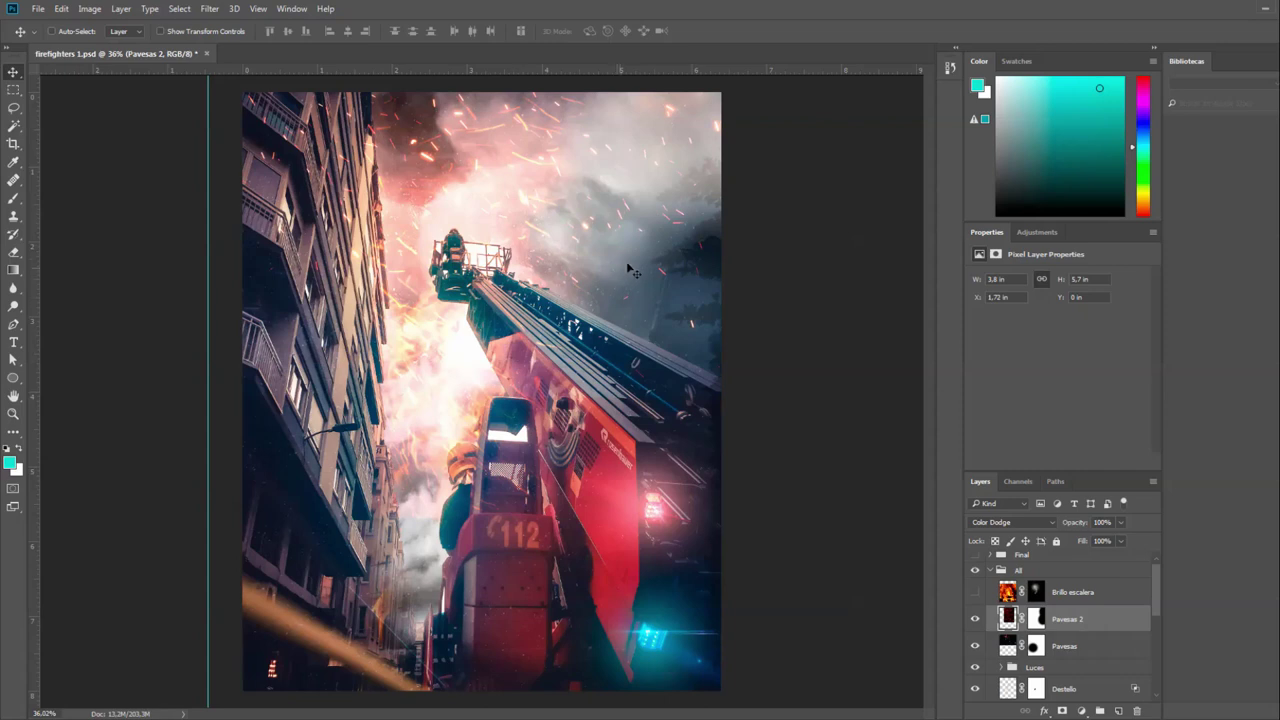
drag(630, 265, 696, 265)
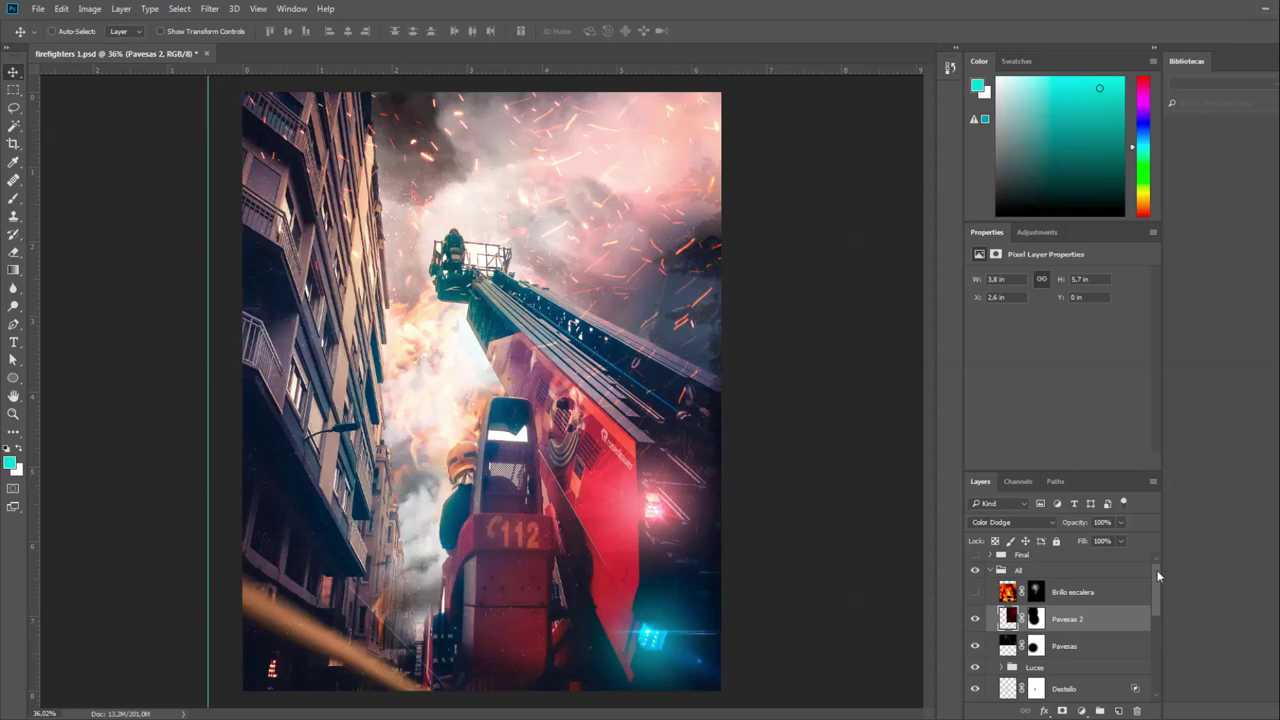
click(1035, 625)
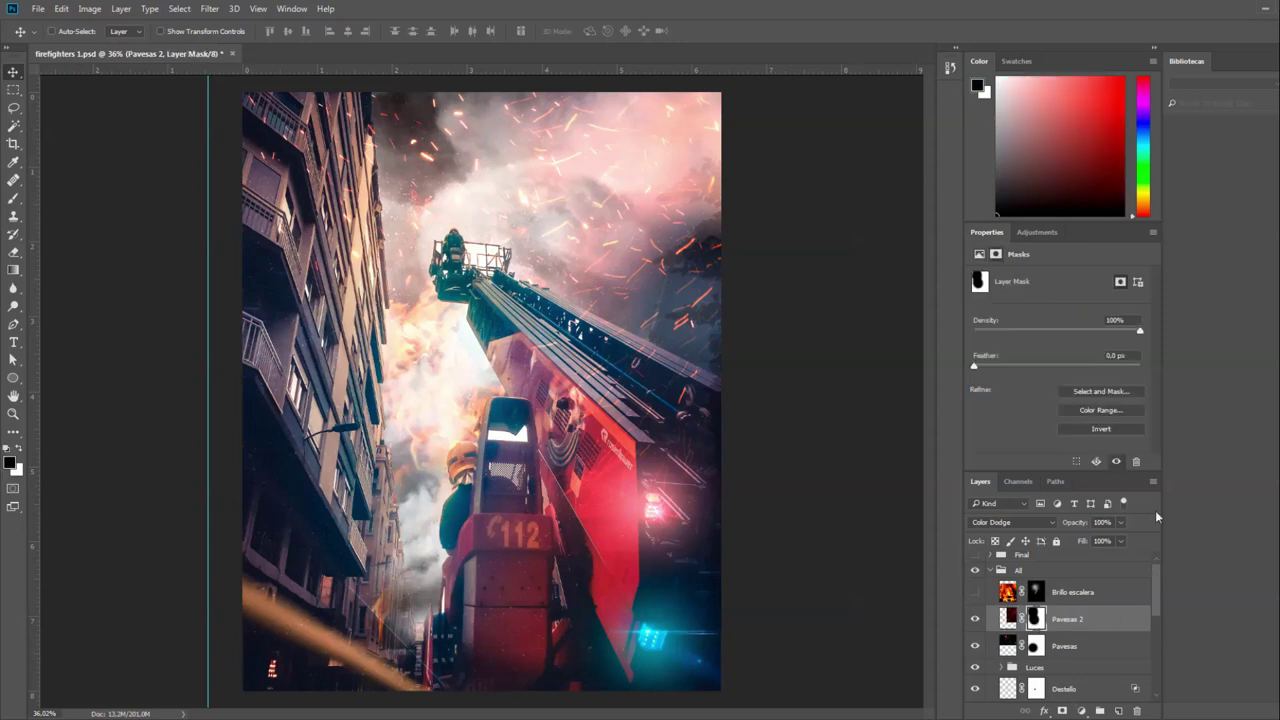
key(ctrl+v)
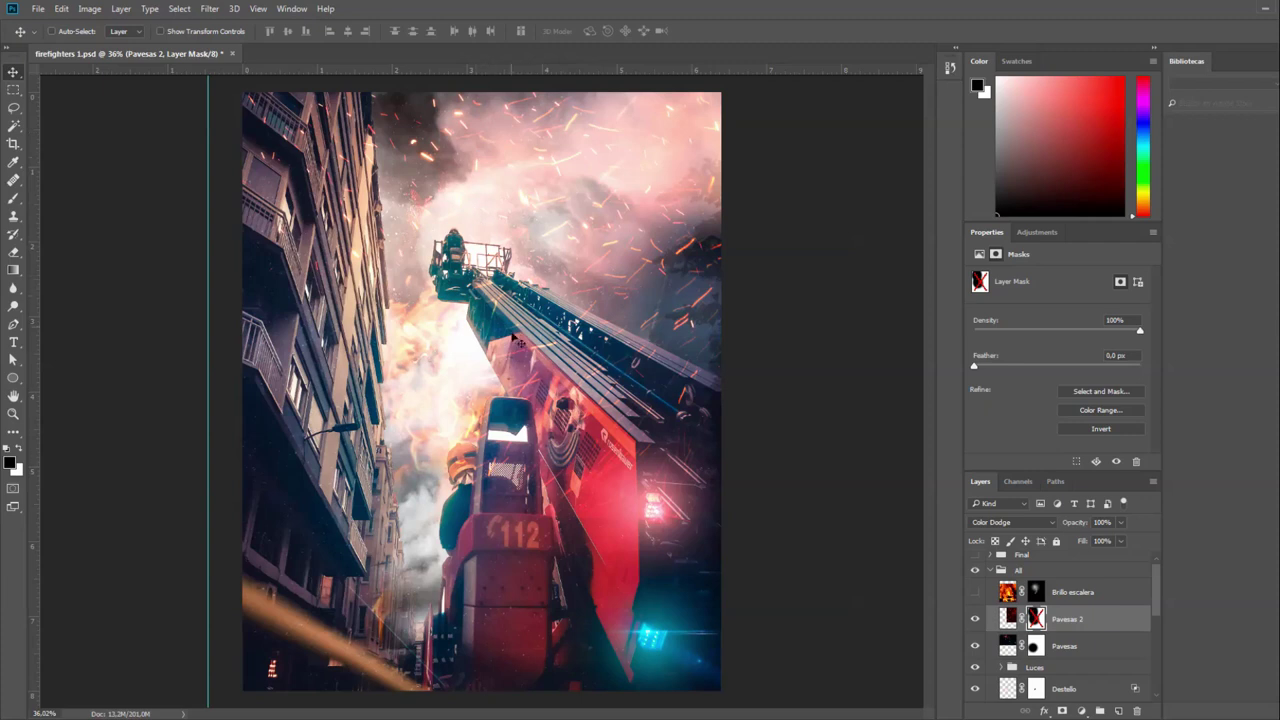
key(ctrl+z)
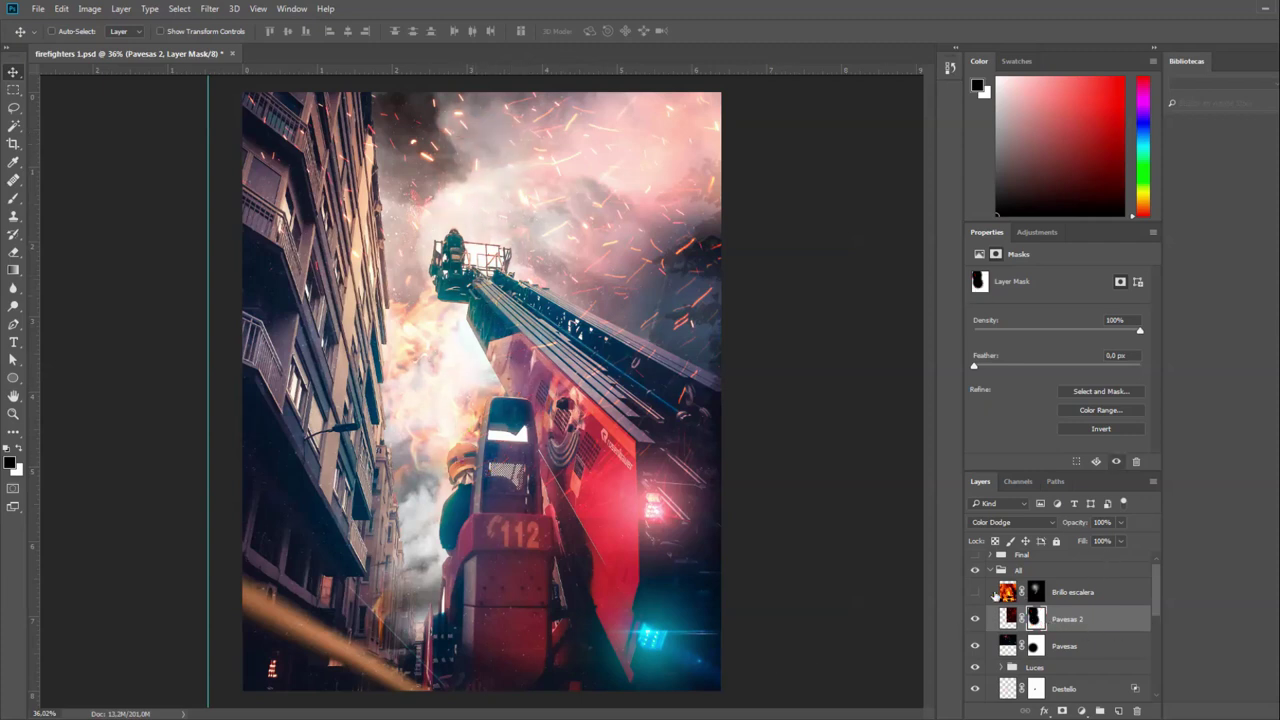
click(973, 594)
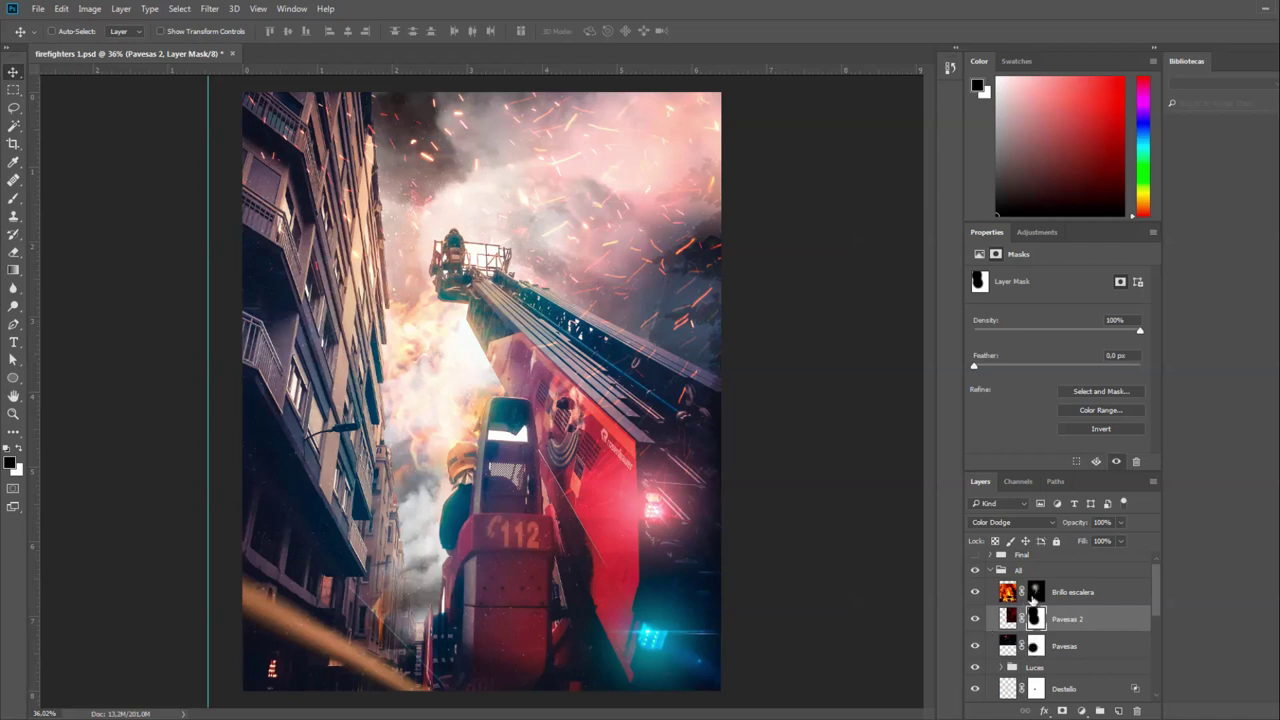
key(ctrl)
scroll(436, 266, up, 2)
scroll(436, 266, up, 2)
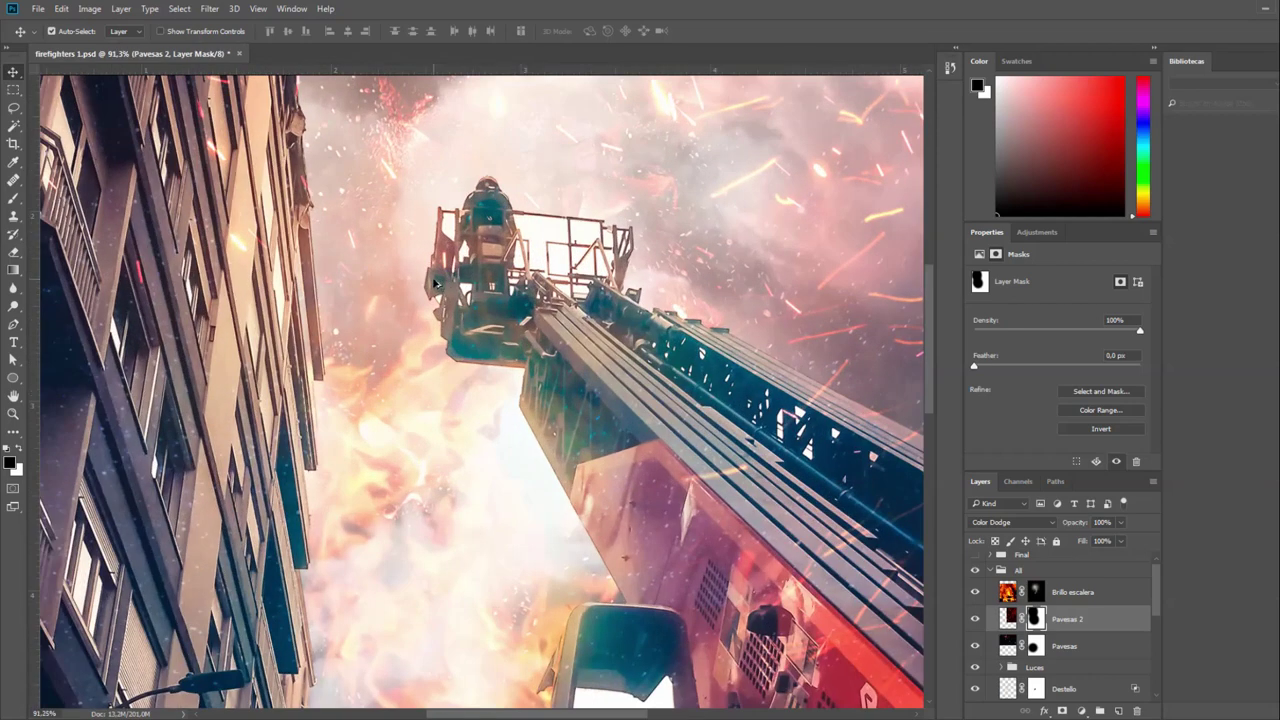
scroll(438, 286, up, 2)
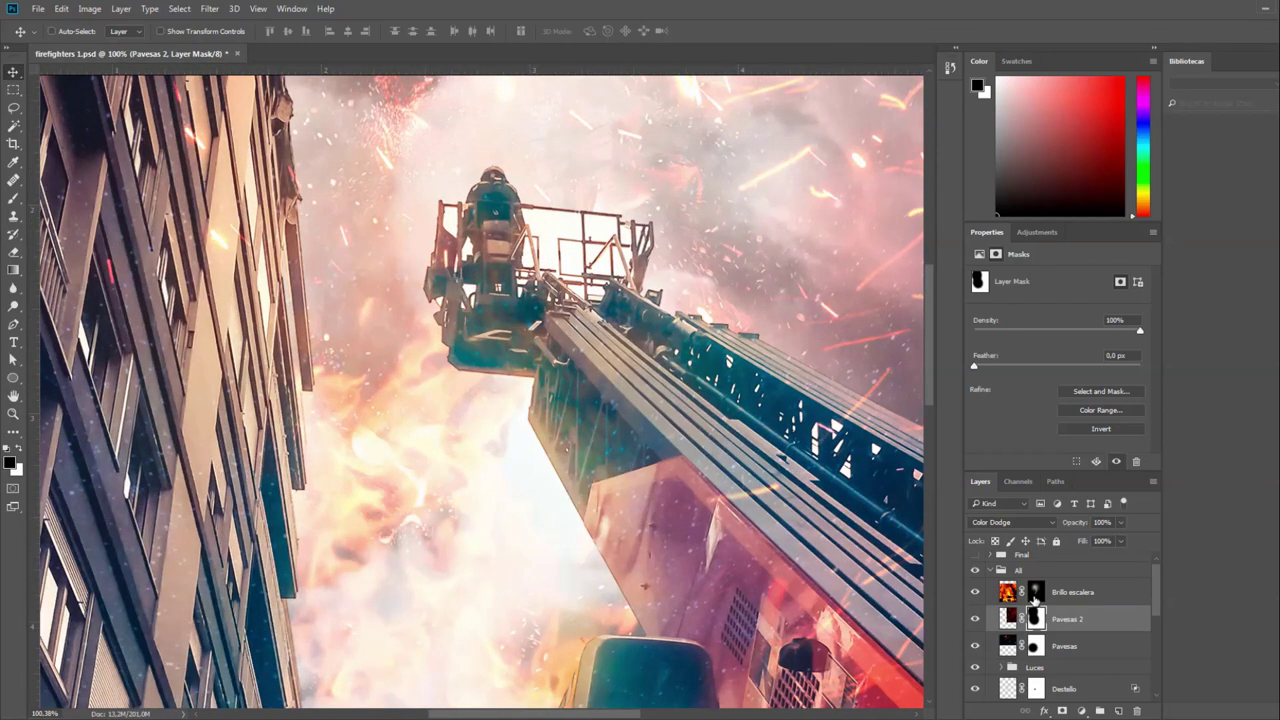
shift+click(1036, 592)
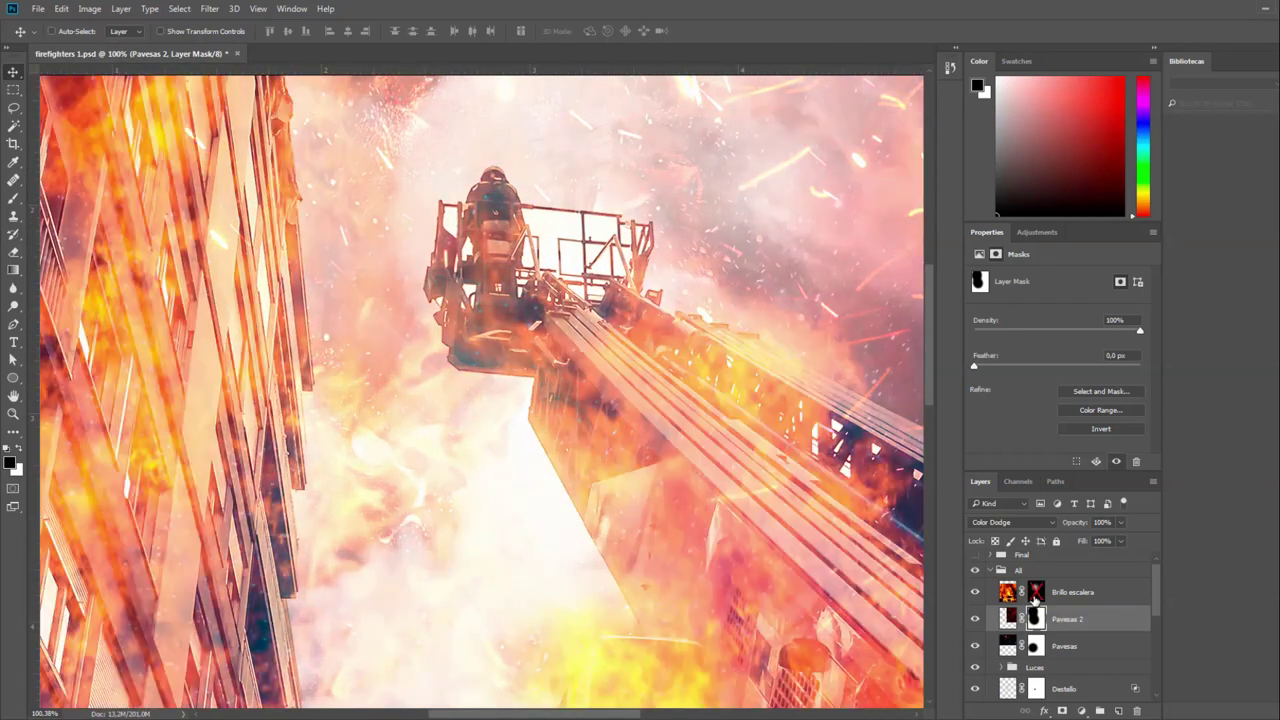
scroll(616, 443, down, 2)
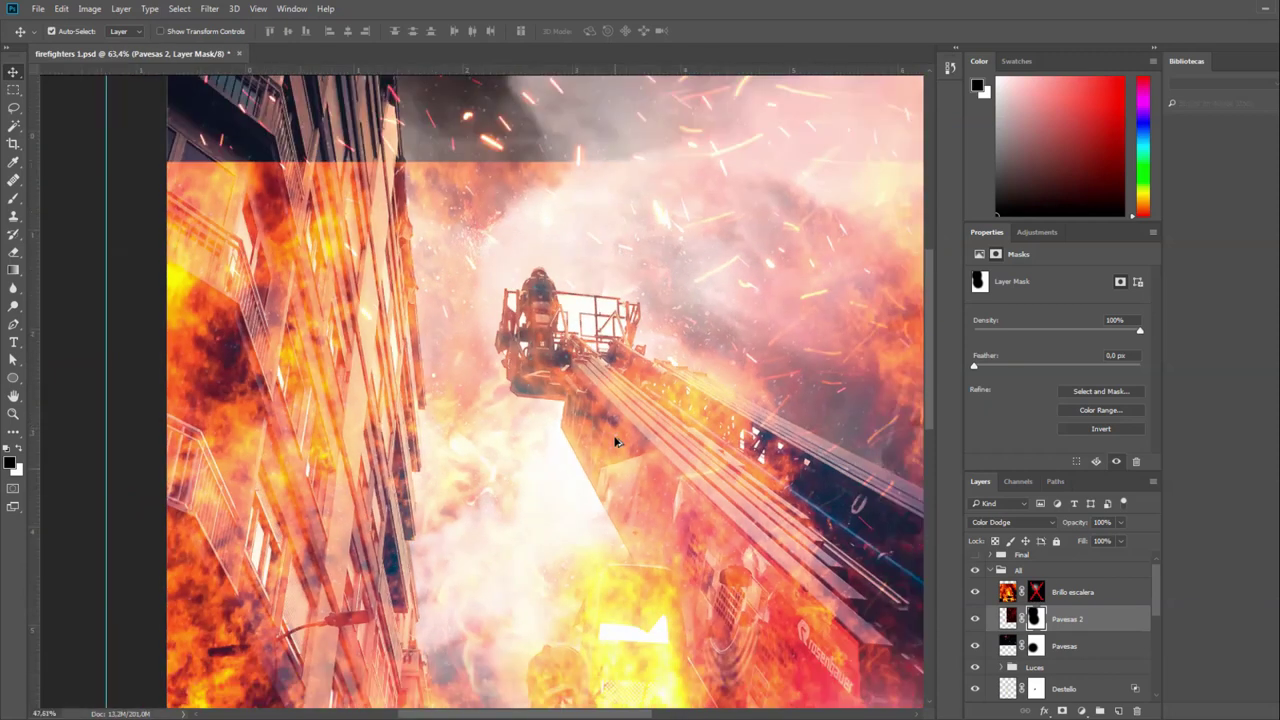
scroll(616, 442, down, 2)
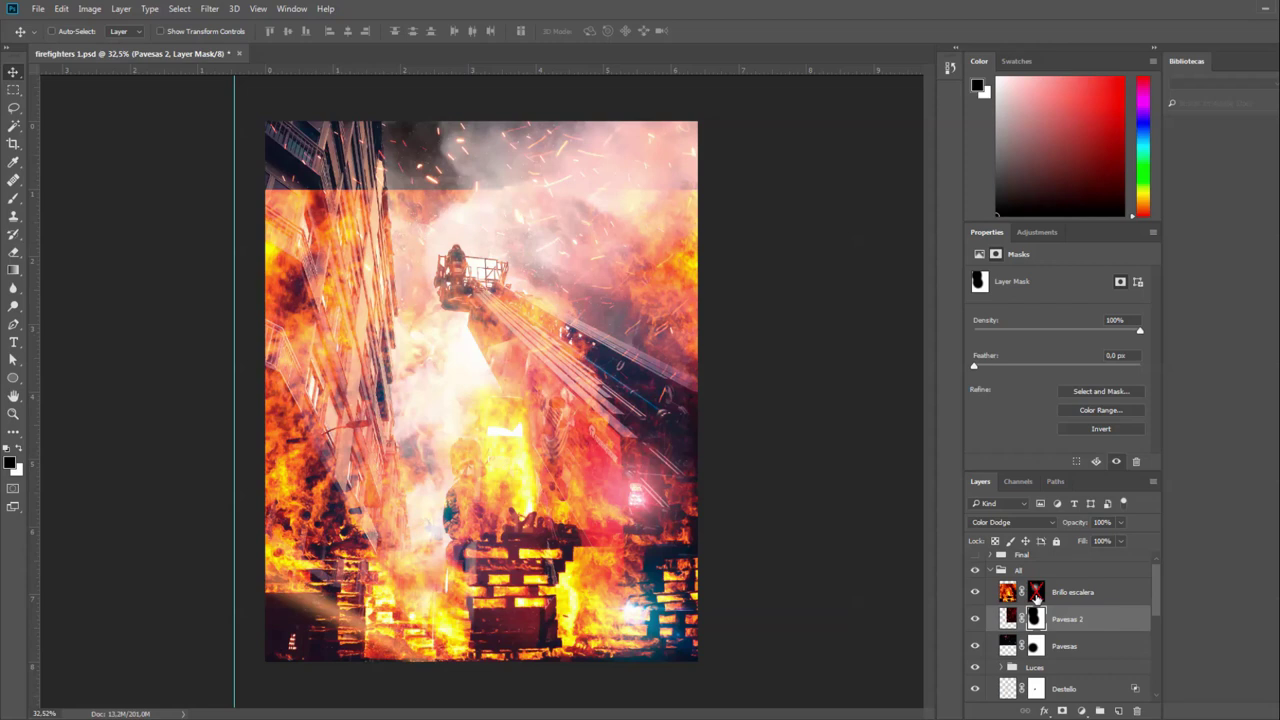
shift+click(1036, 593)
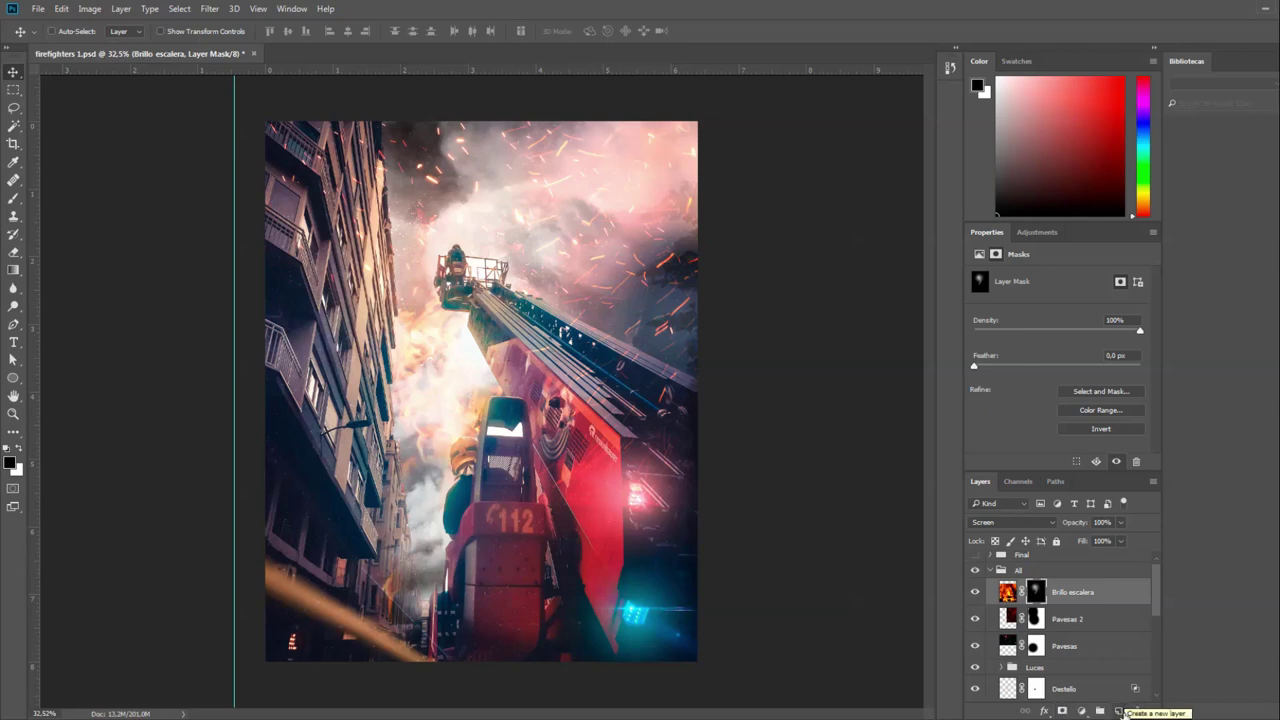
Add empty Layer 17 above Brillo escalera with a black hide-all mask.
click(1119, 711)
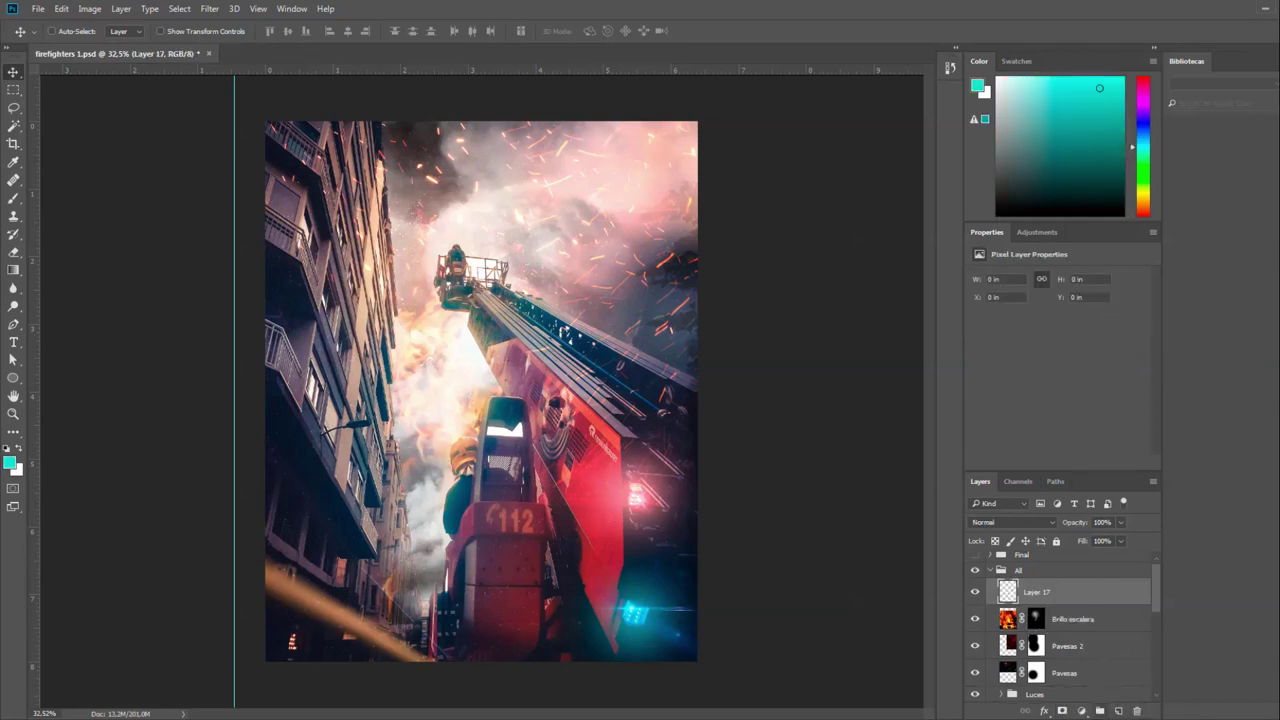
alt+click(1064, 712)
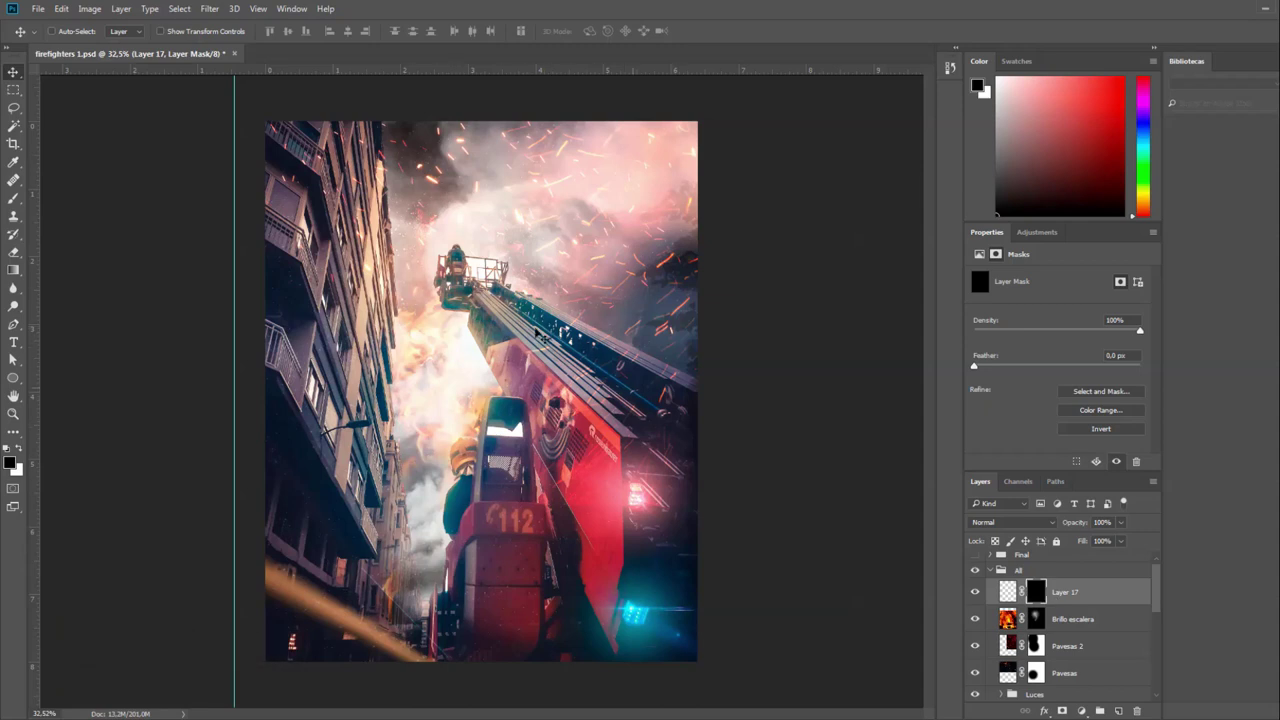
drag(442, 308, 498, 309)
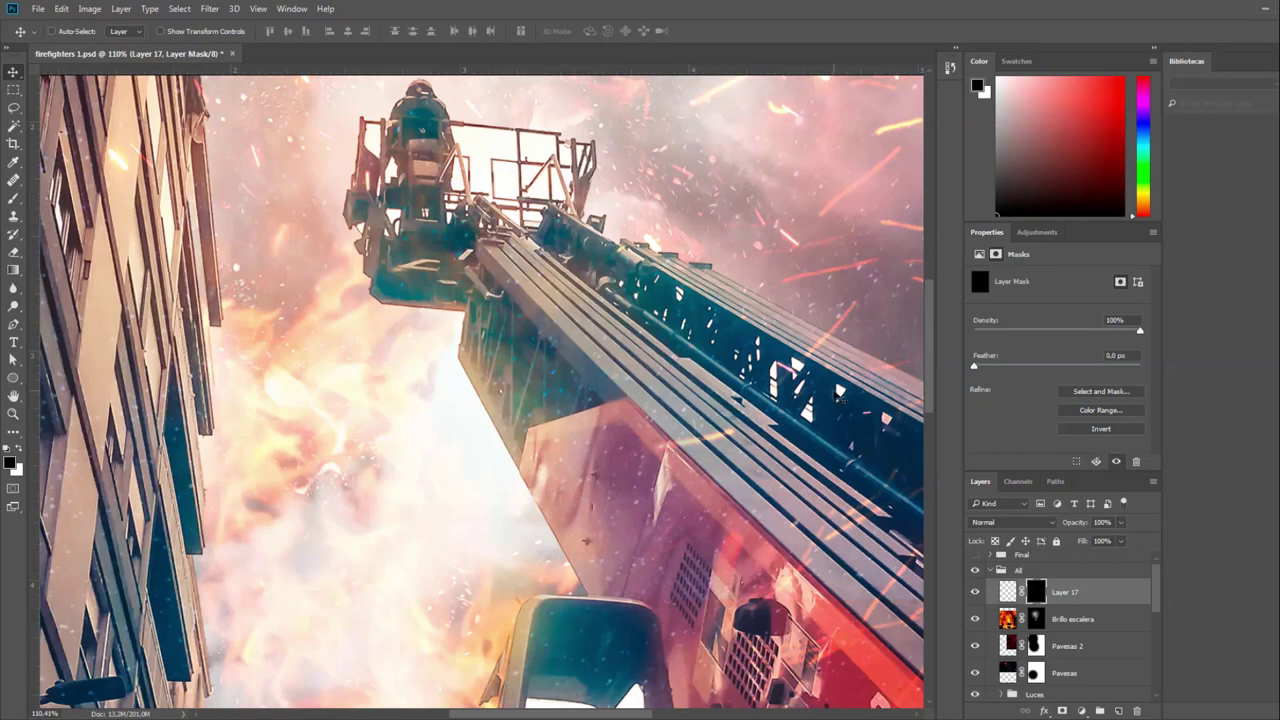
Choose the Ink Brush 52 preset at 40 px size.
key(b)
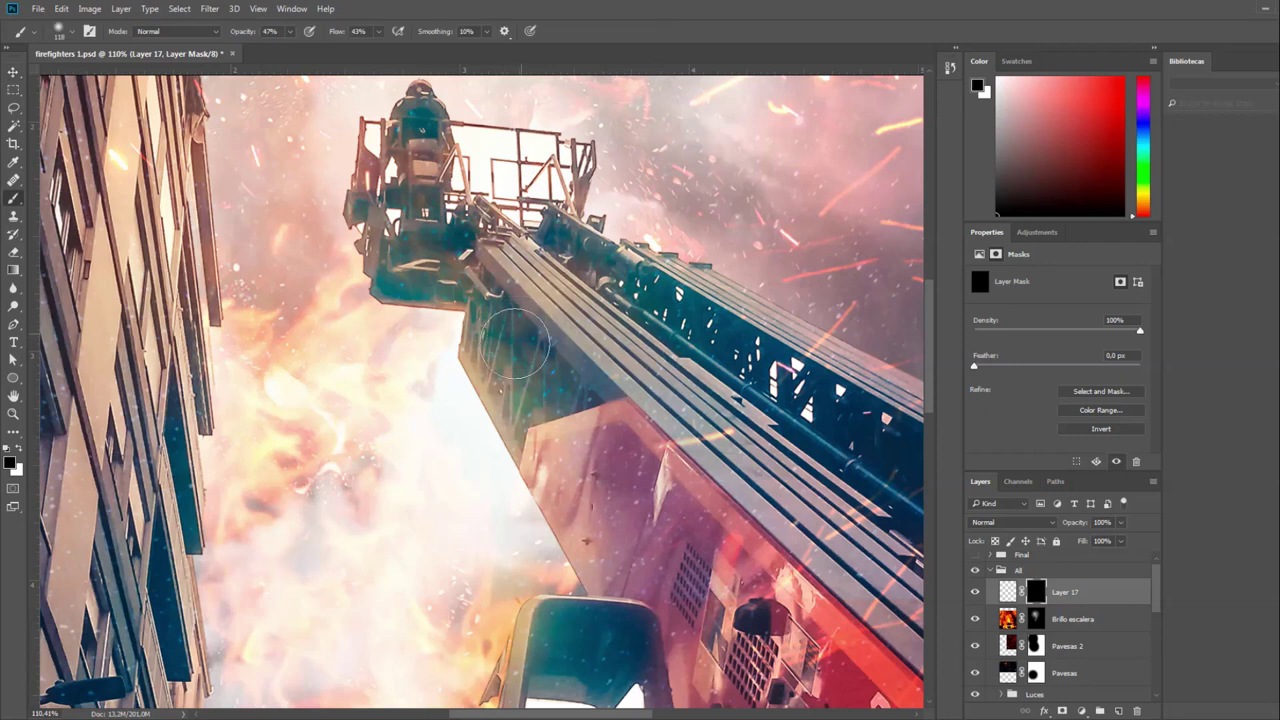
click(68, 34)
scroll(143, 160, down, 2)
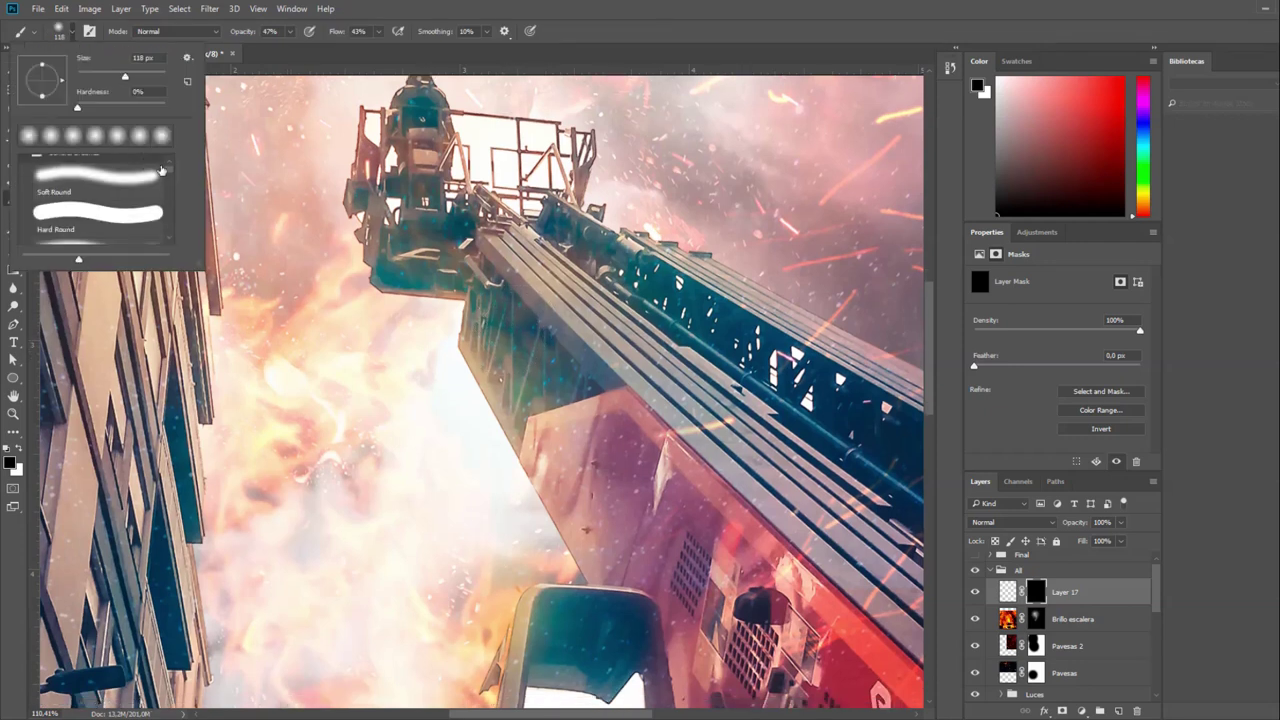
scroll(167, 204, down, 10)
click(129, 210)
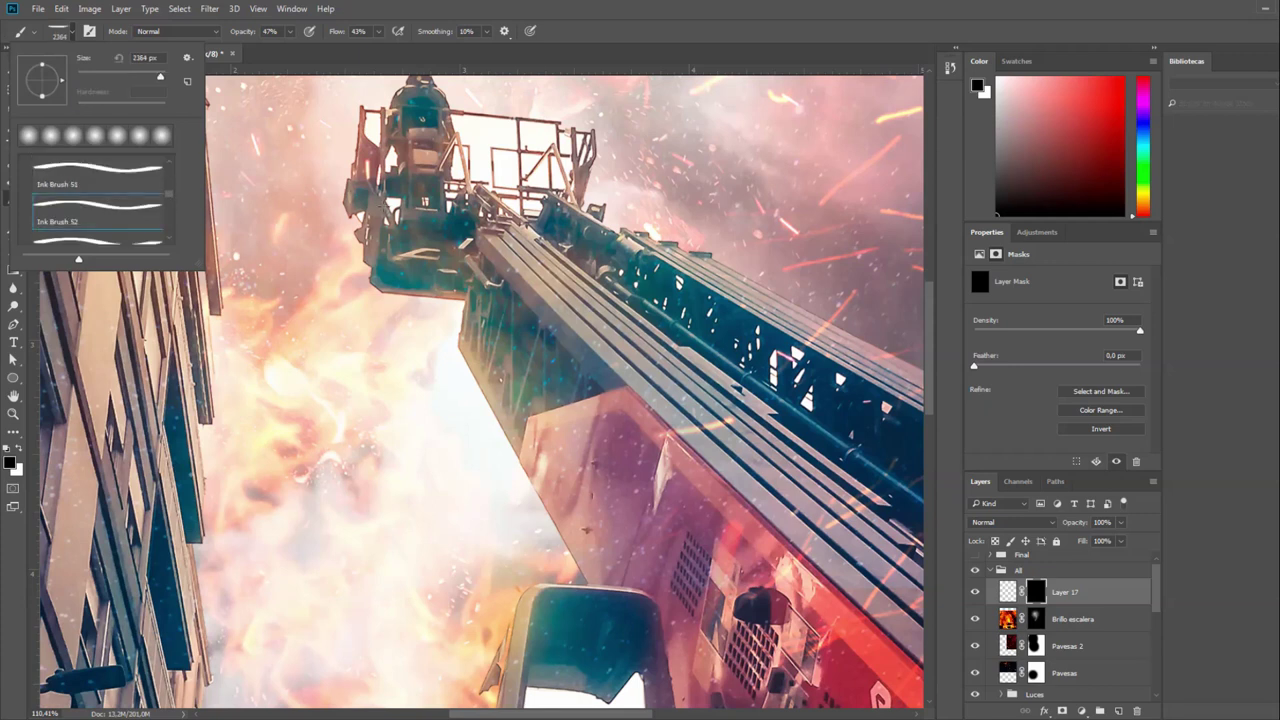
click(97, 77)
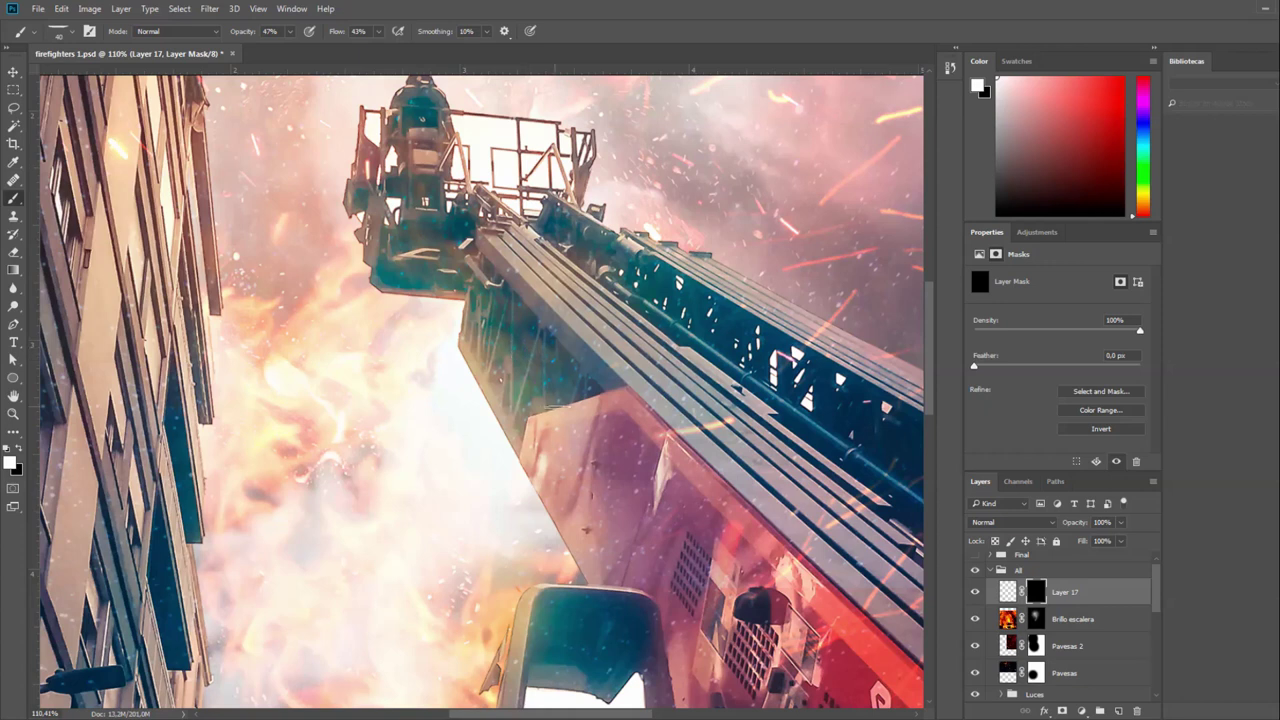
click(1036, 619)
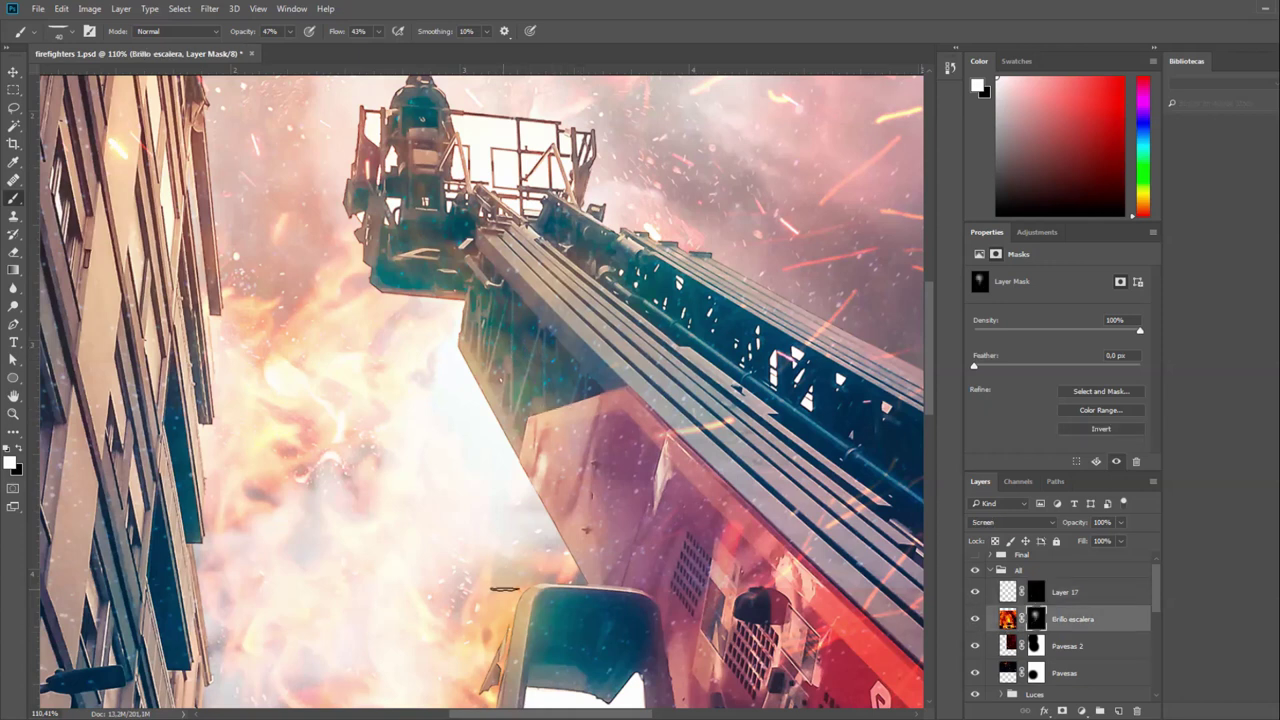
drag(553, 665, 700, 489)
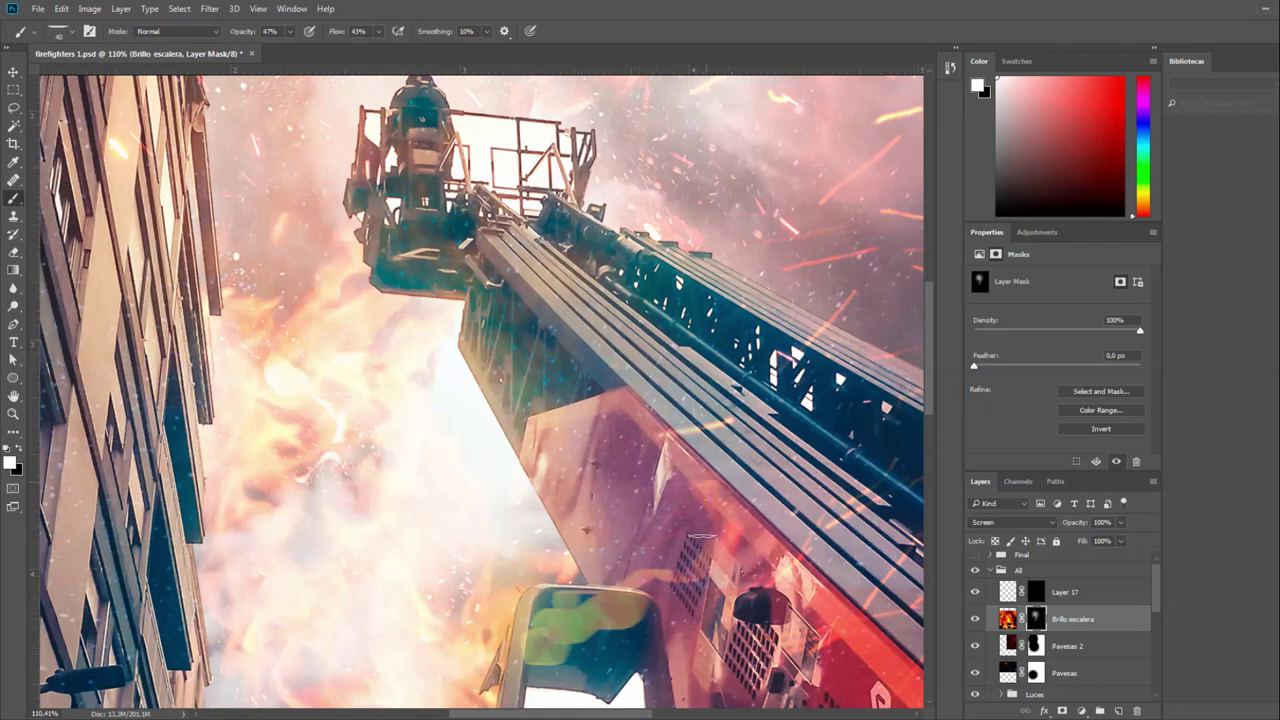
key(ctrl+z)
key(ctrl+0)
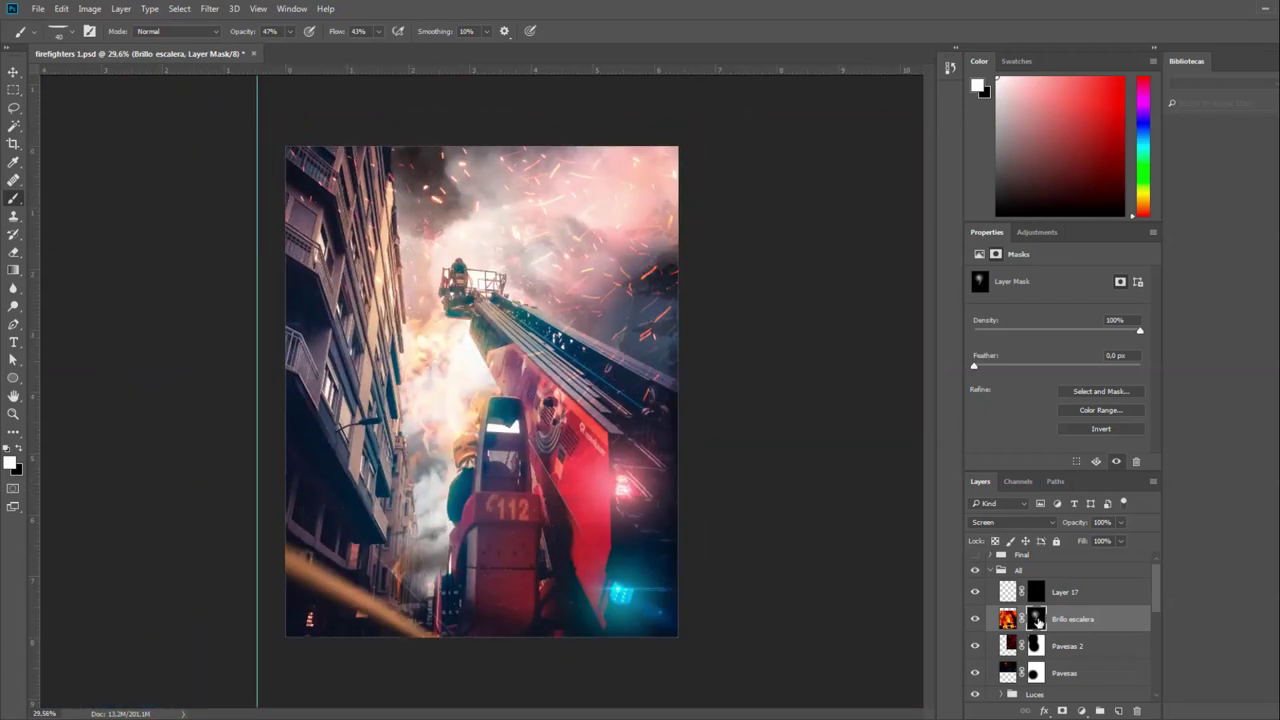
shift+click(1037, 621)
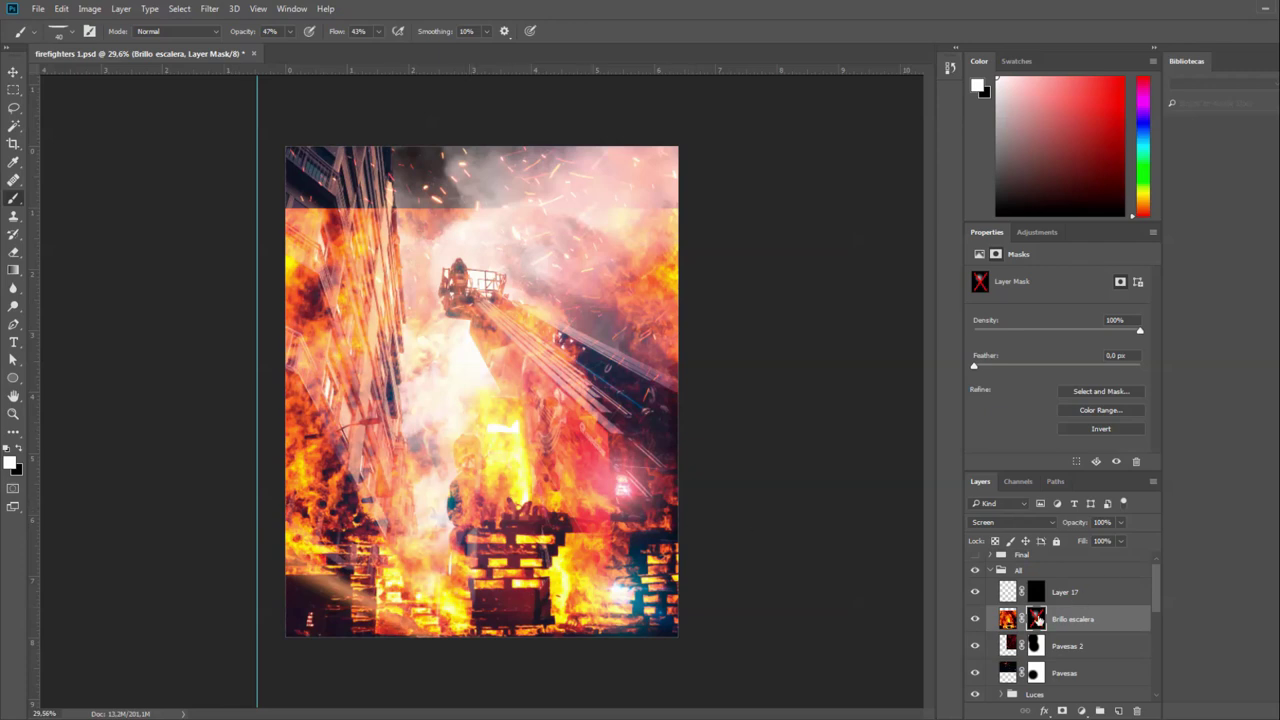
shift+click(1038, 620)
drag(472, 342, 835, 516)
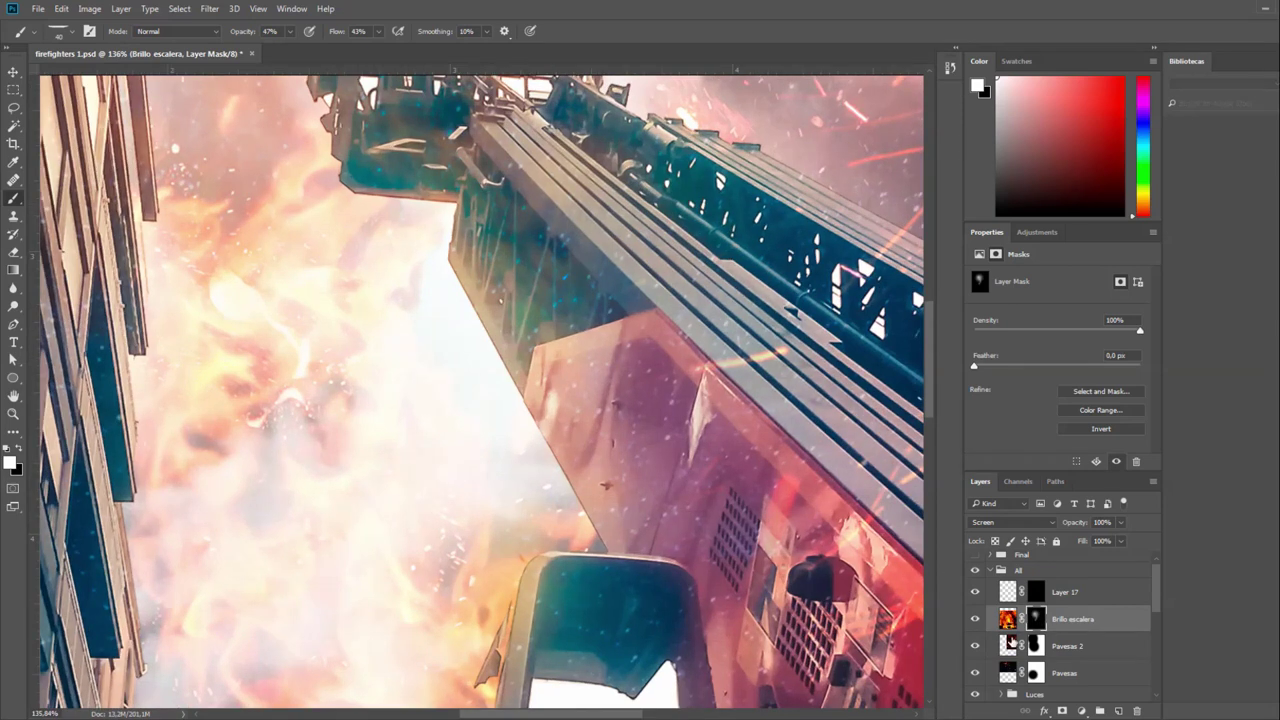
click(976, 620)
click(976, 620)
Split Brillo escalera's Underlying Layer black Blend If slider to 0/73 so the glow fades over dark areas.
double_click(1131, 618)
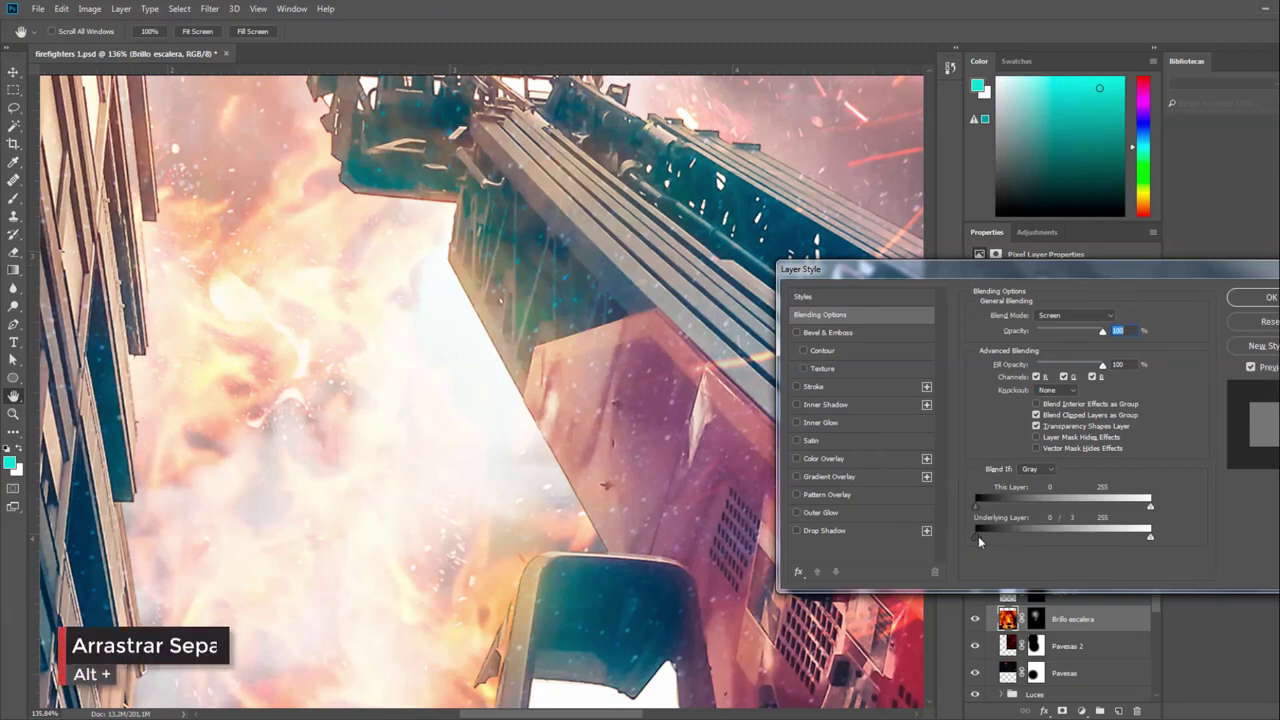
drag(977, 536, 979, 536)
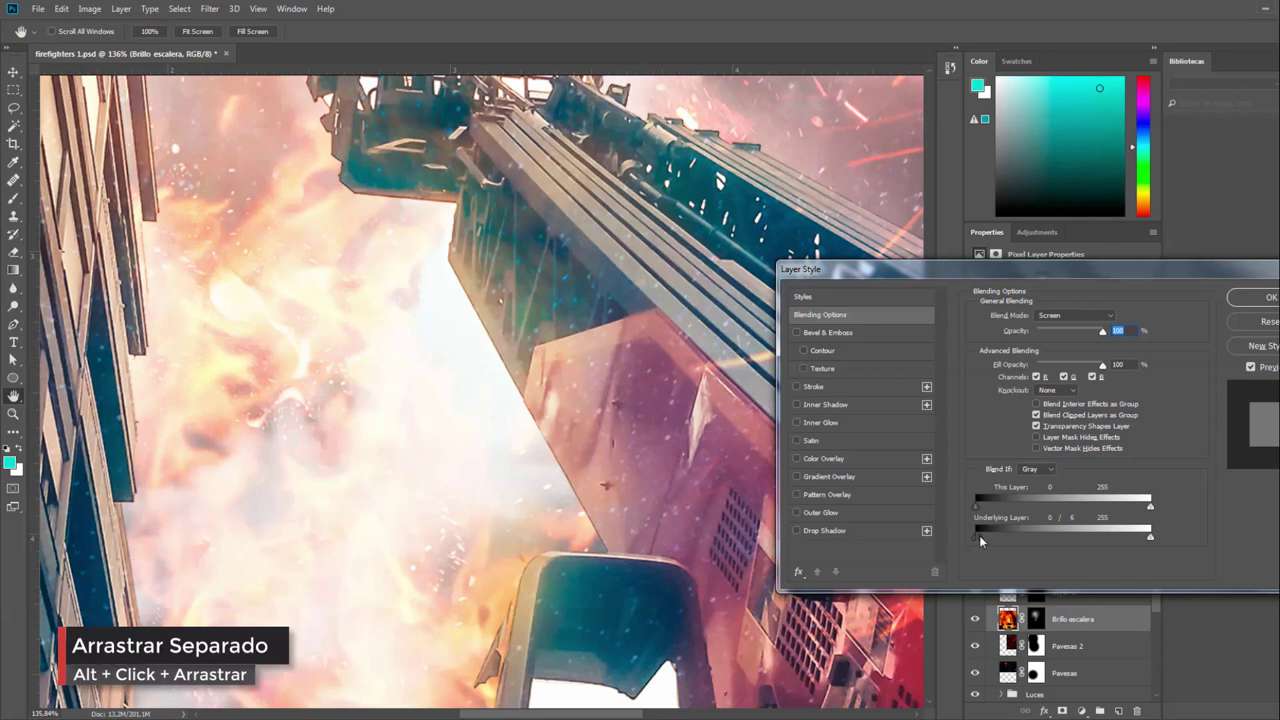
drag(1004, 536, 1026, 540)
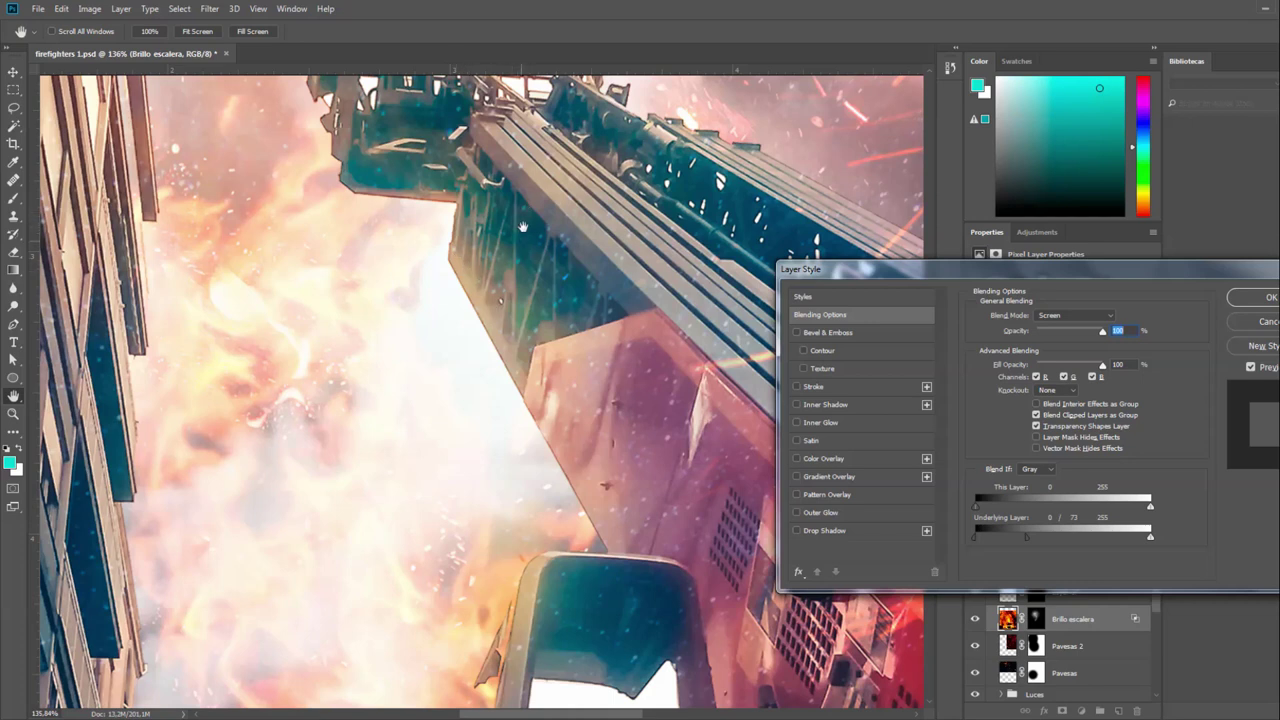
click(1266, 301)
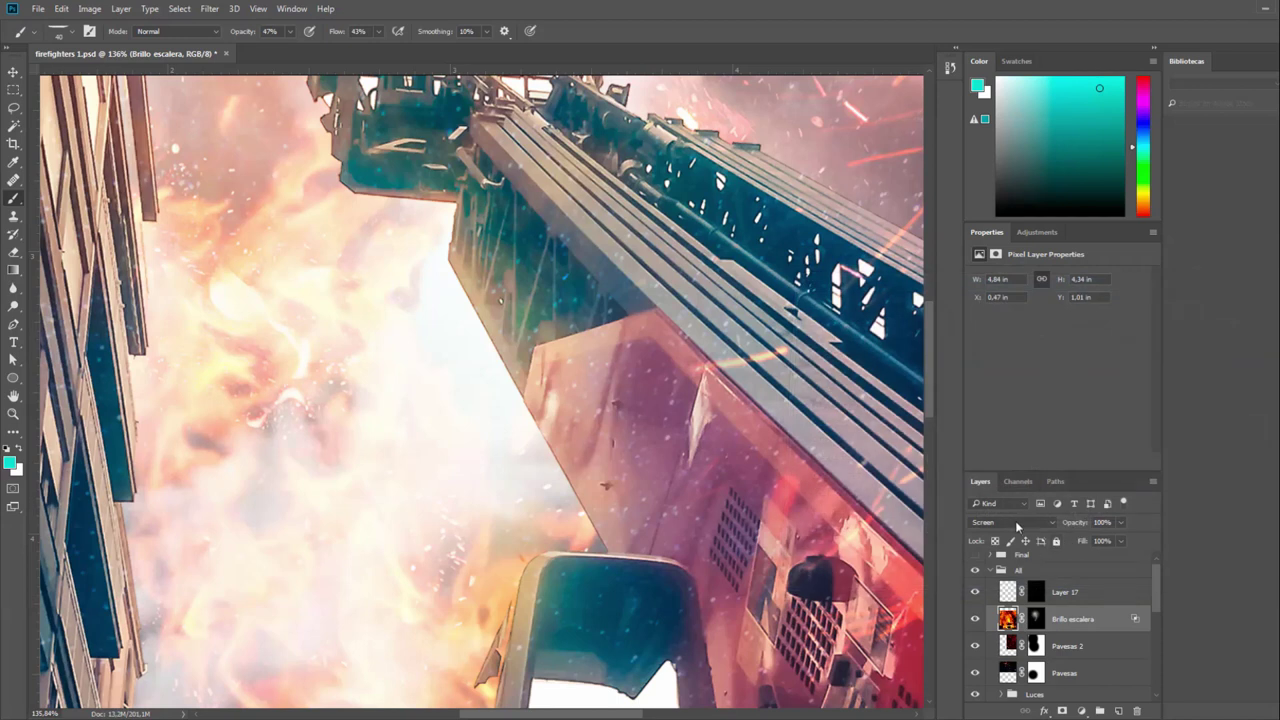
click(1015, 521)
Delete the unused empty Layer 17 and collapse the All group.
click(1120, 621)
click(1105, 596)
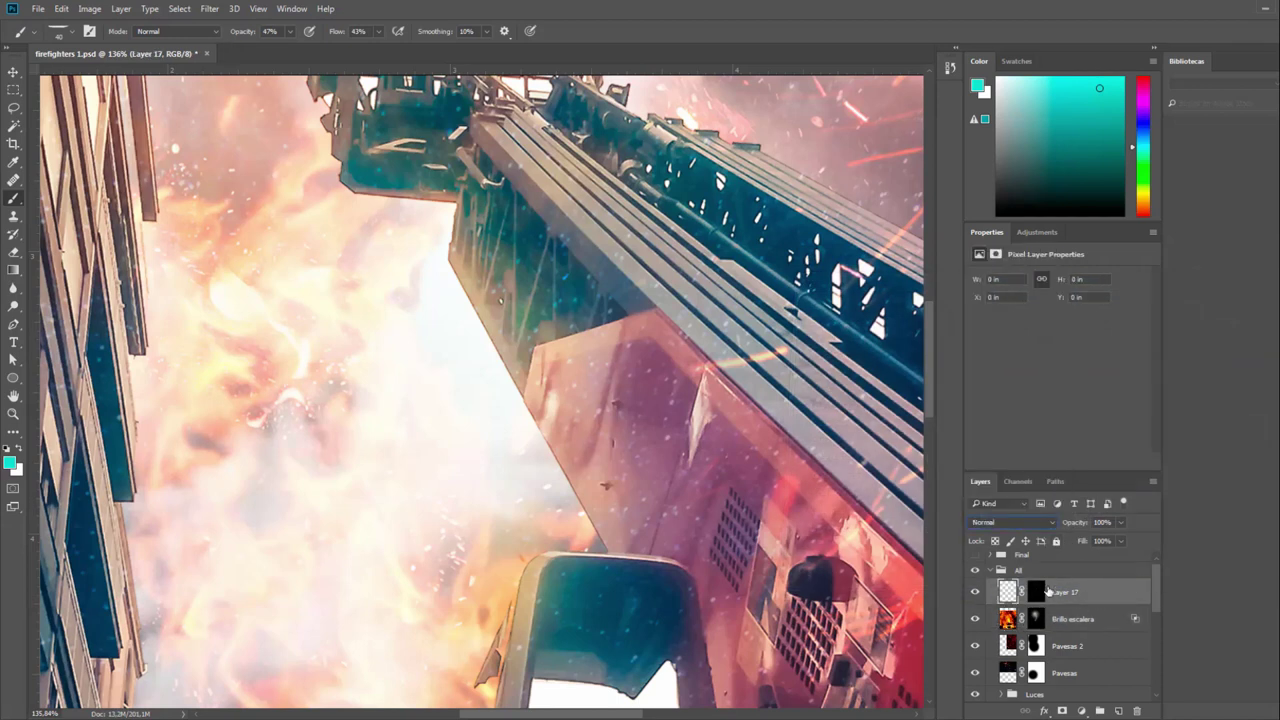
key(Delete)
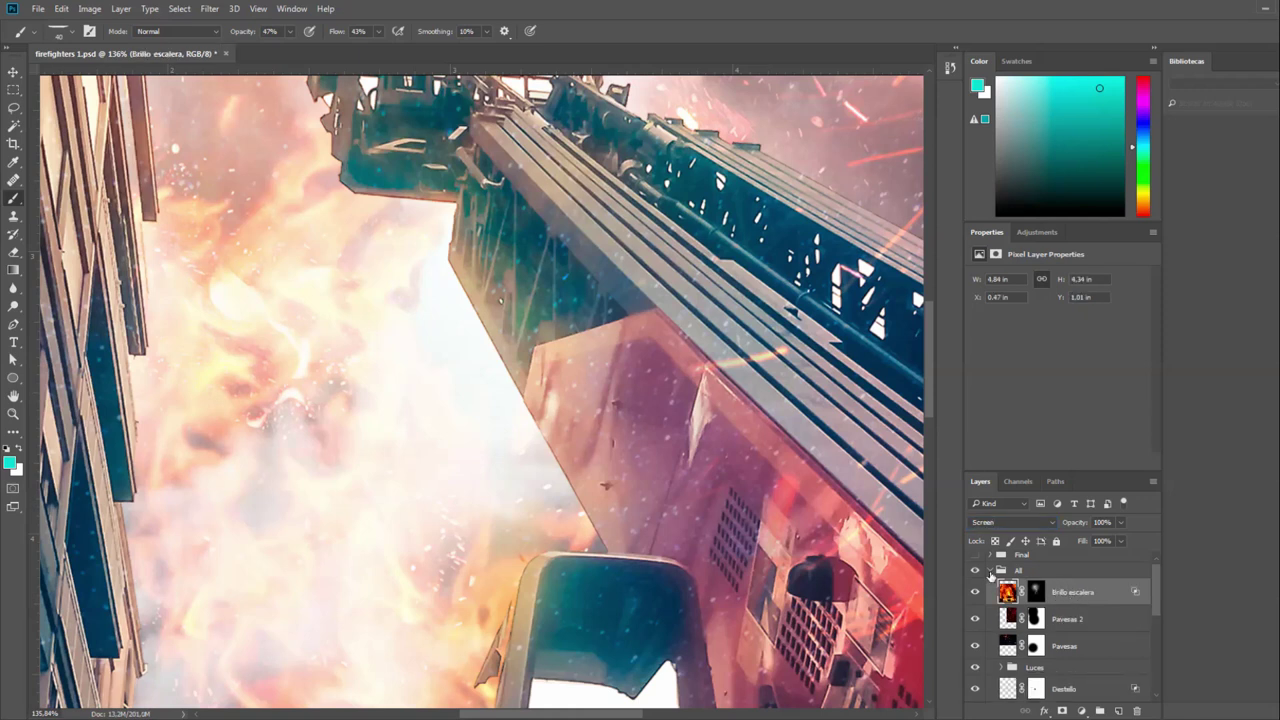
click(988, 570)
scroll(703, 554, down, 5)
scroll(703, 554, down, 1)
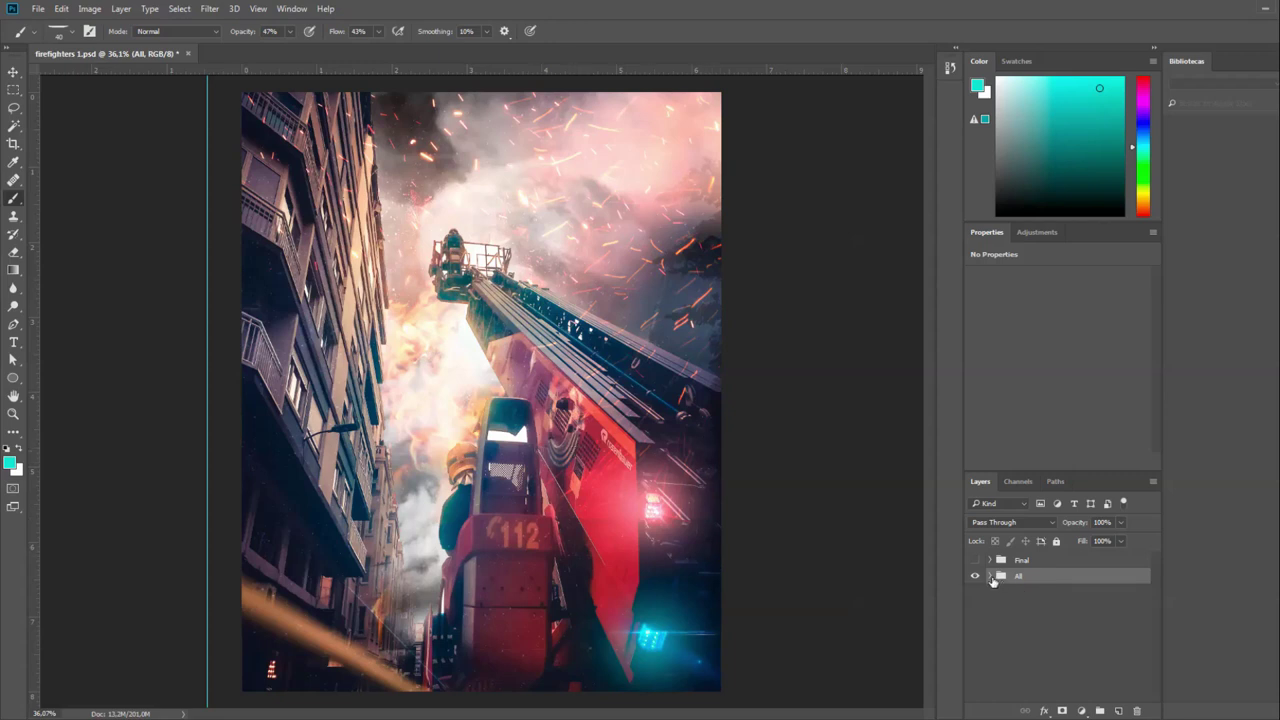
Solo Capa principal and Brillo Cielo, disabling the Capa principal mask, then hide both again.
click(989, 576)
alt+click(975, 600)
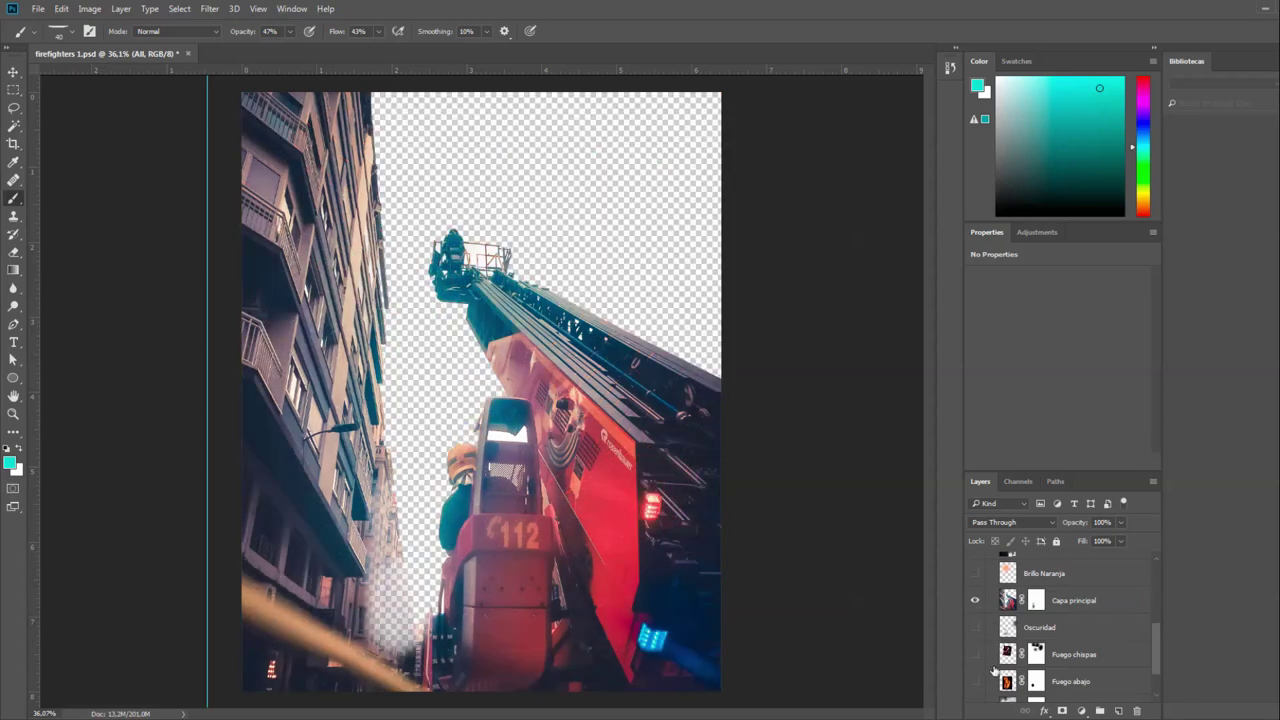
scroll(994, 673, down, 2)
alt+click(975, 689)
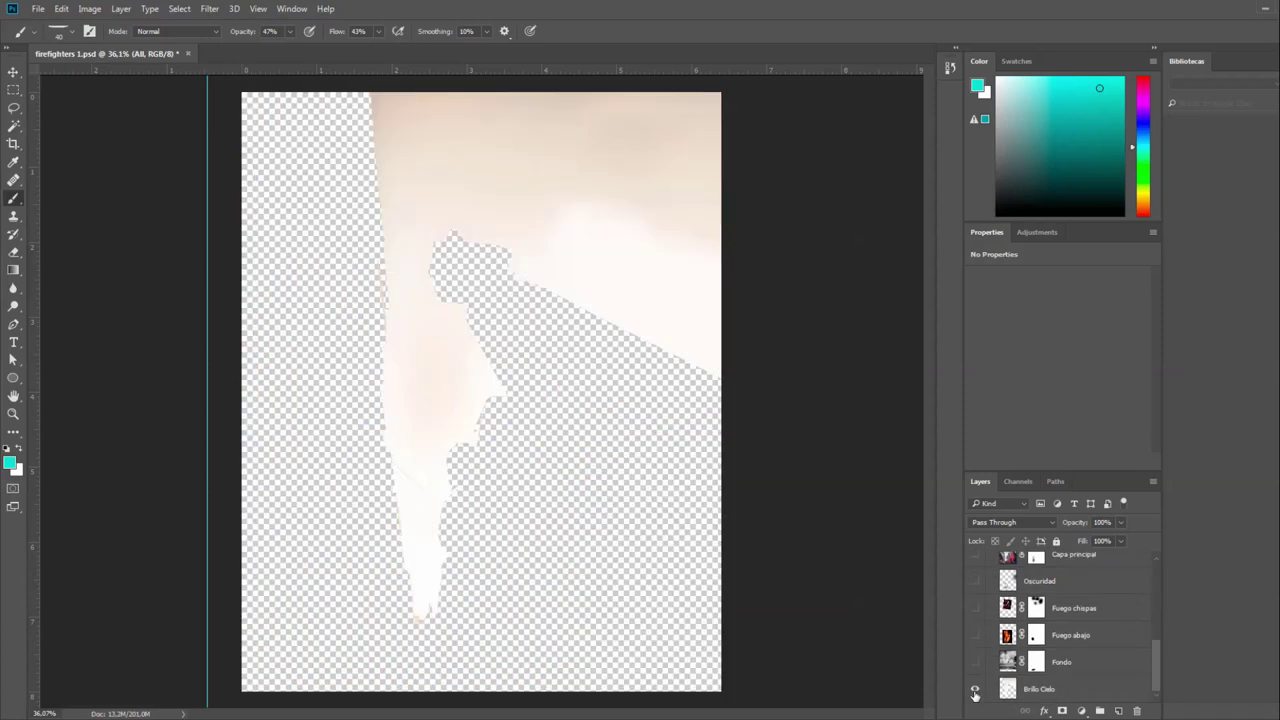
click(975, 555)
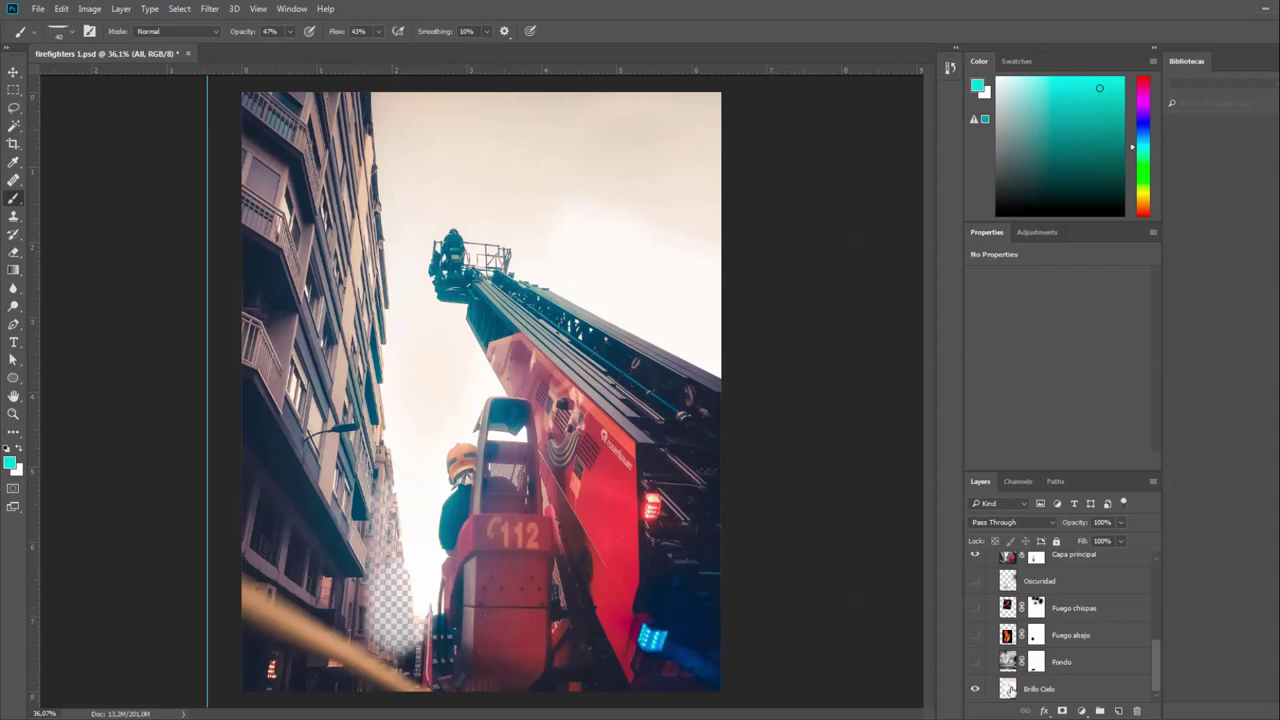
shift+click(1036, 557)
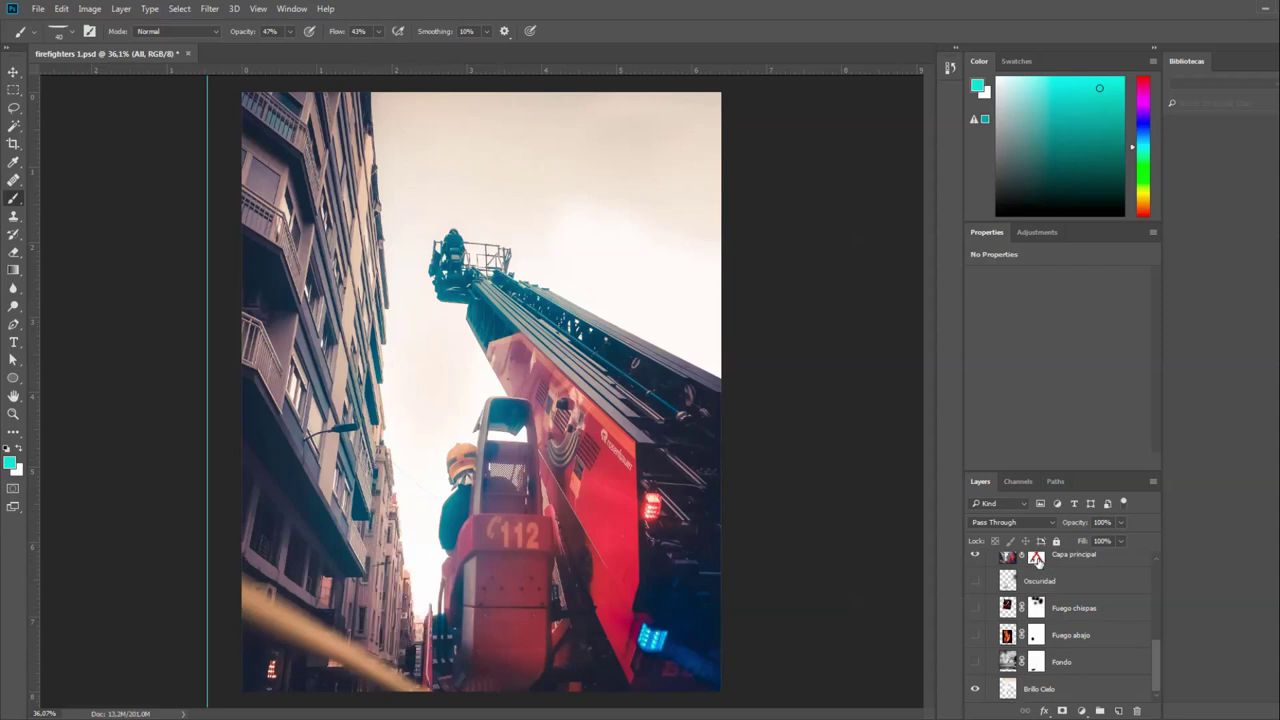
click(975, 555)
click(975, 689)
scroll(995, 655, up, 3)
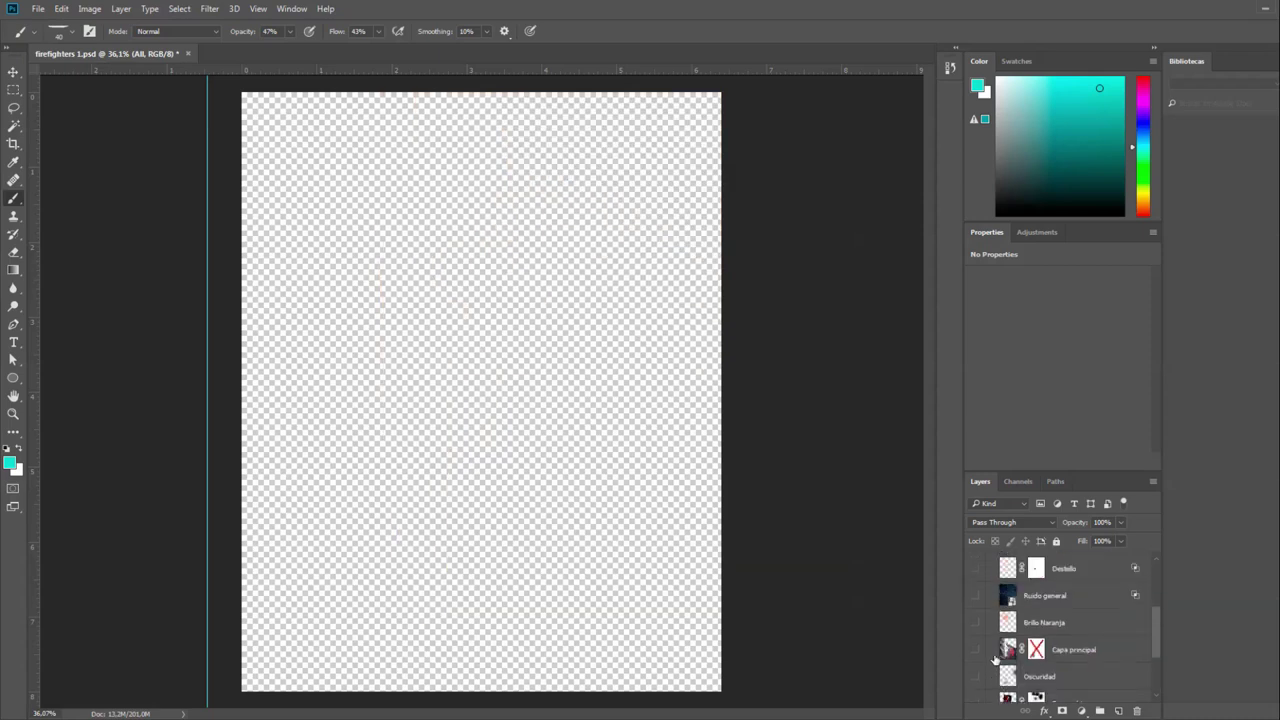
scroll(989, 634, up, 3)
scroll(989, 634, up, 2)
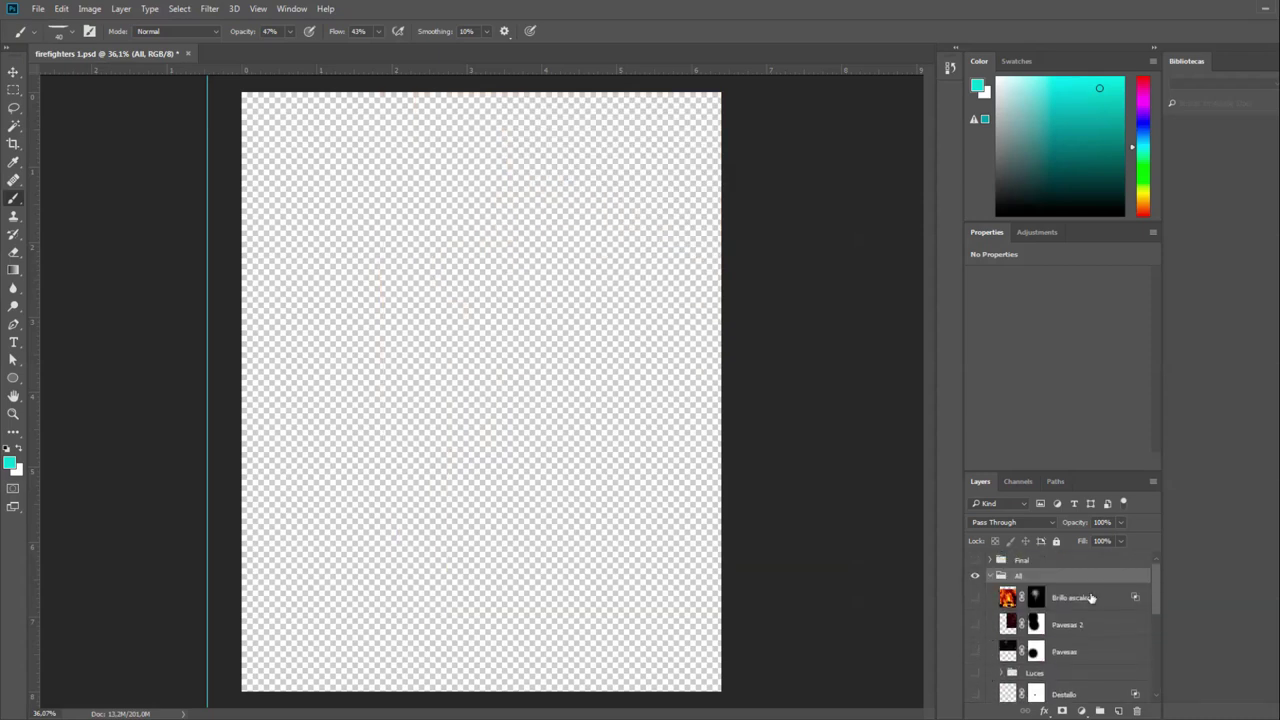
Show all other layers again from Brillo escalera's visibility context menu.
right_click(1091, 598)
right_click(974, 593)
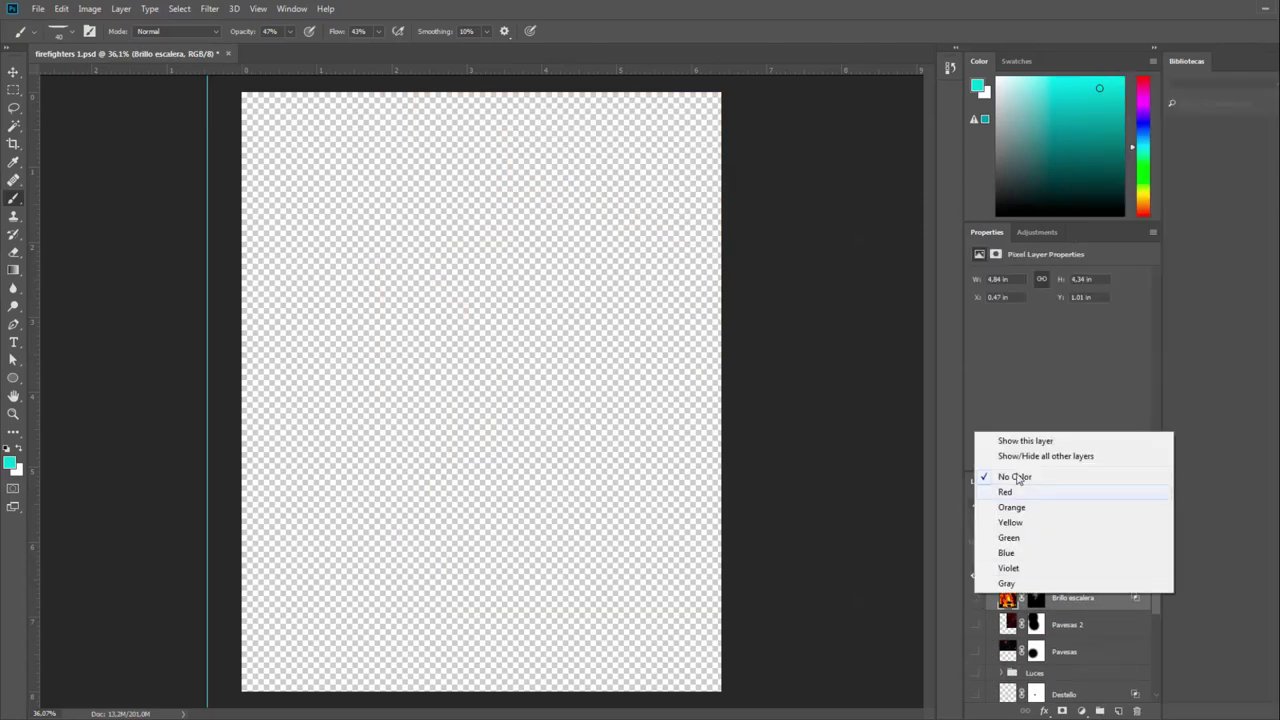
click(1045, 456)
right_click(982, 597)
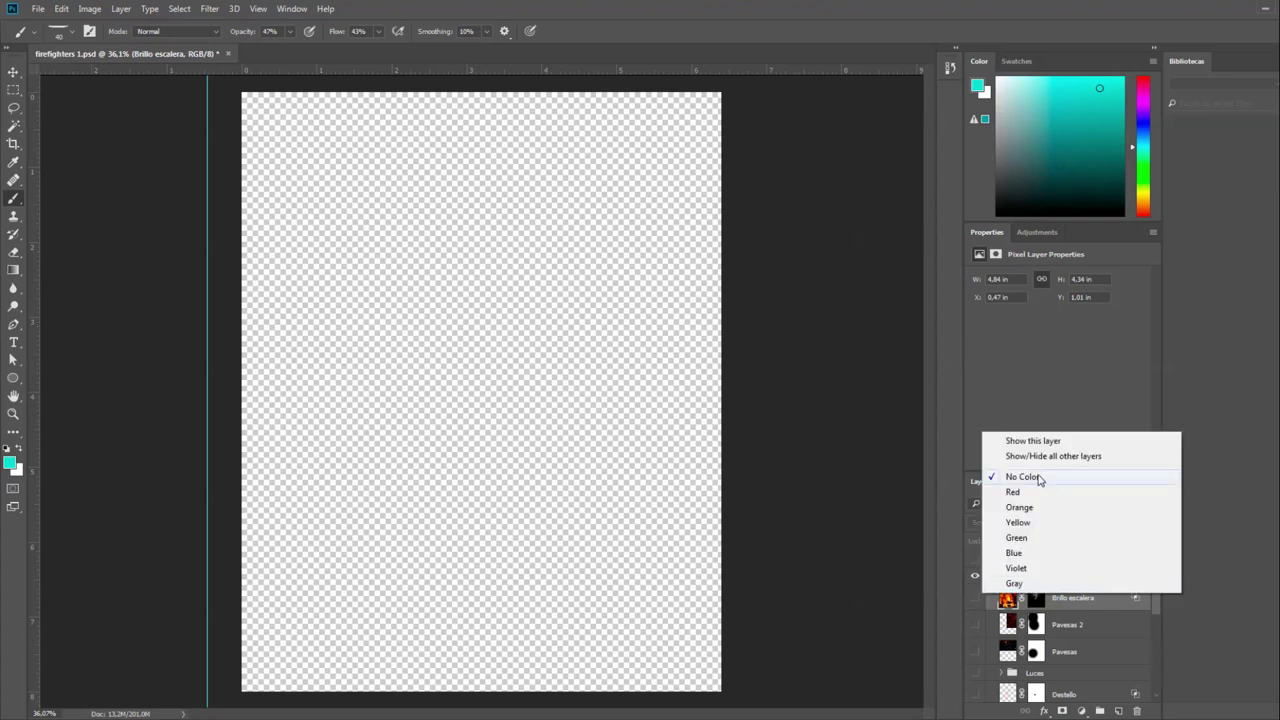
click(1053, 456)
Hide Layer 15 and the Final group's grading, then collapse the Final group.
click(990, 576)
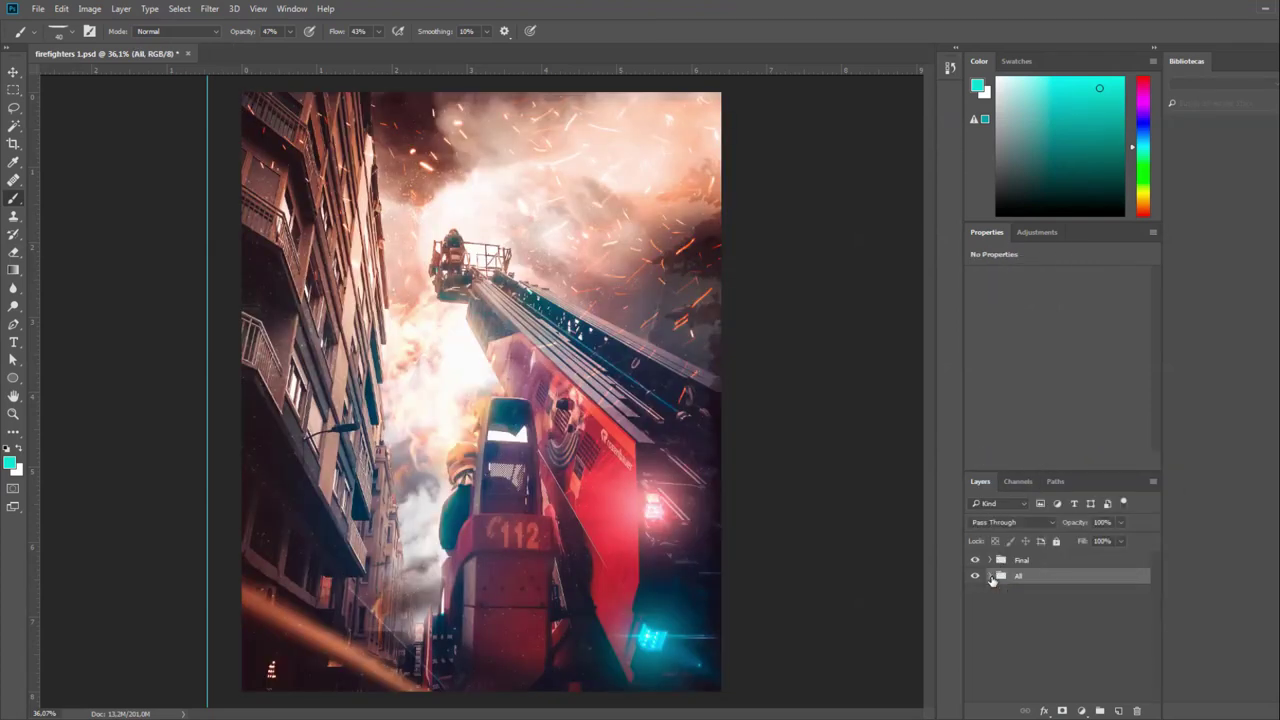
click(990, 577)
click(990, 577)
click(989, 560)
click(1075, 660)
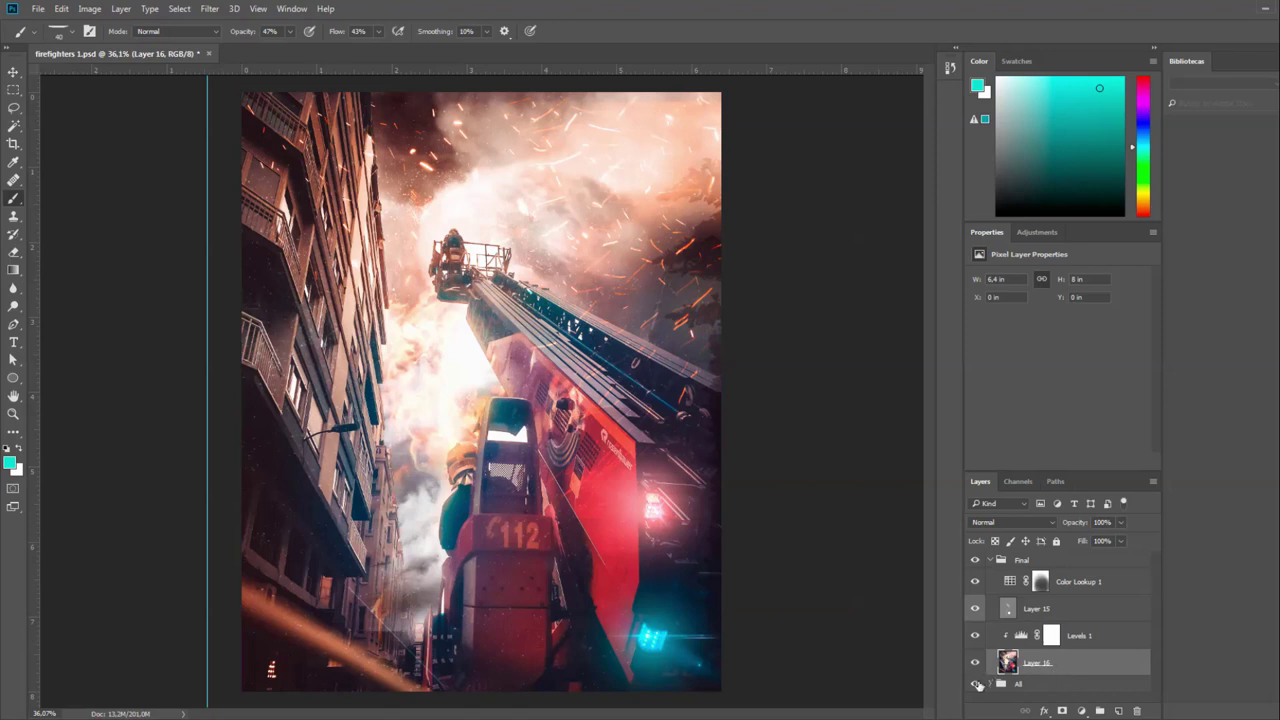
click(976, 683)
click(1070, 688)
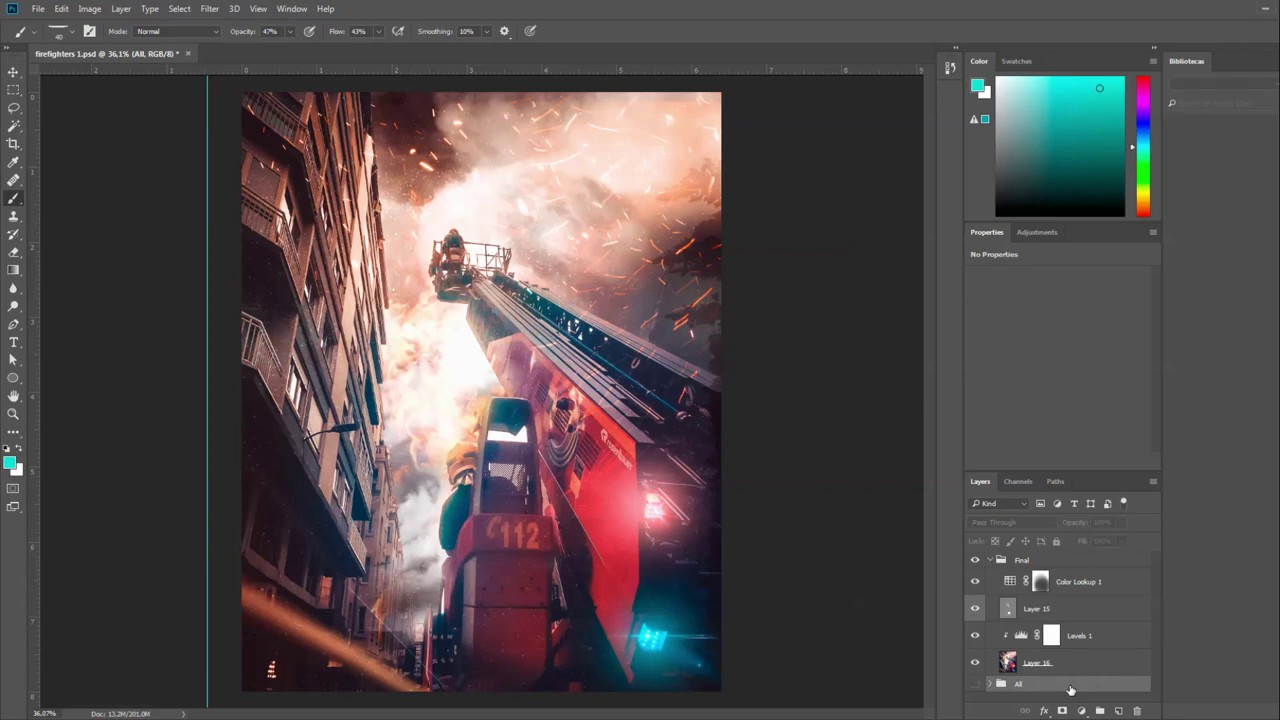
click(975, 684)
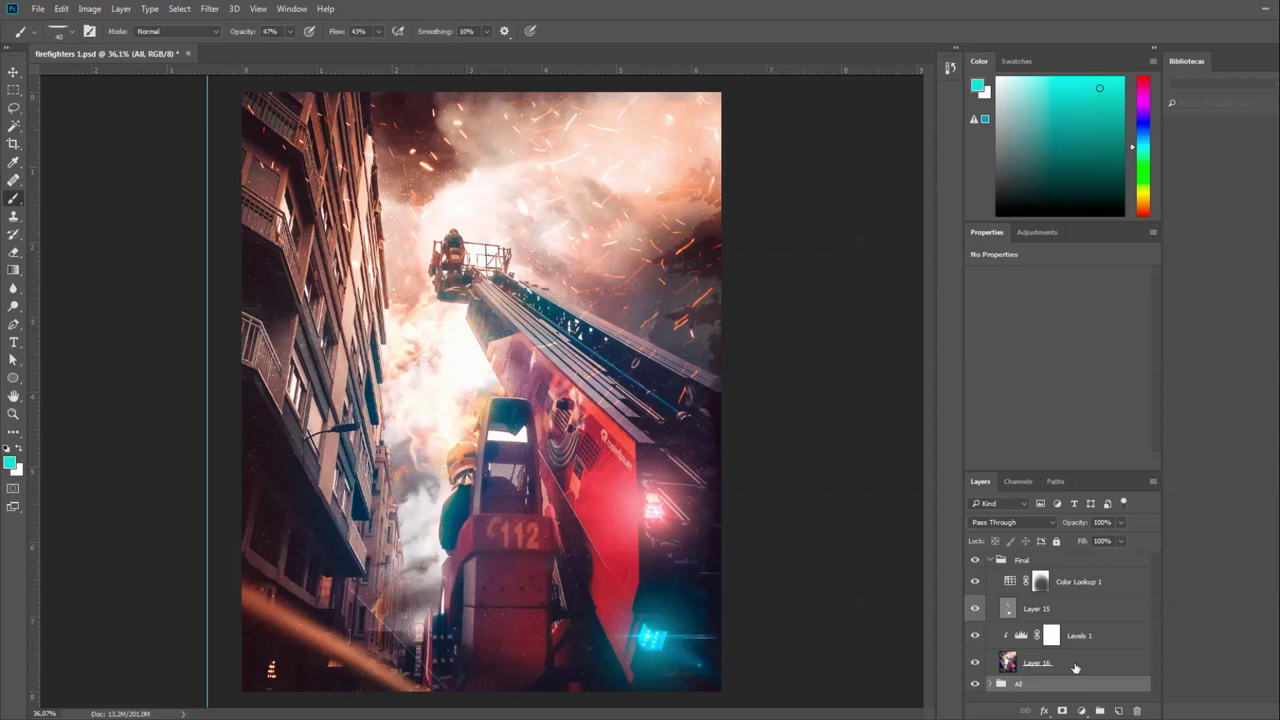
click(975, 608)
click(975, 560)
click(989, 560)
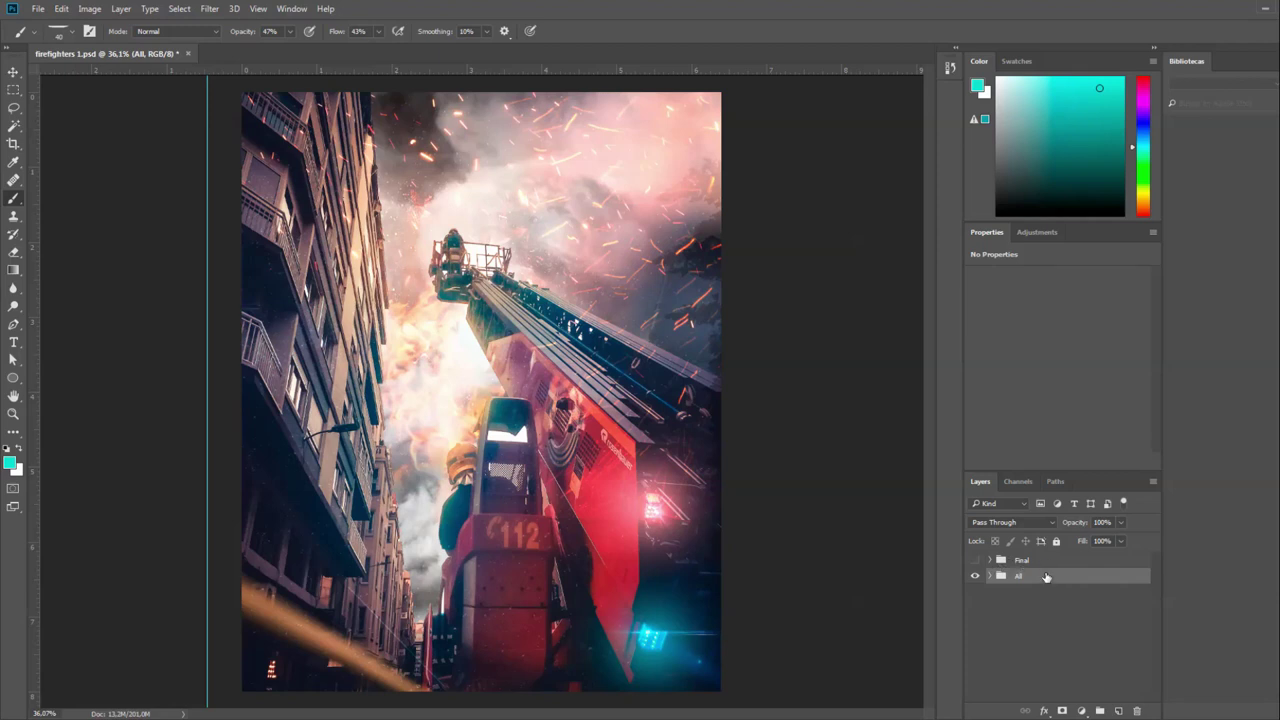
Stamp a merged visible Layer 17, test moving it, delete it, and show Final again.
key(ctrl+alt+shift+e)
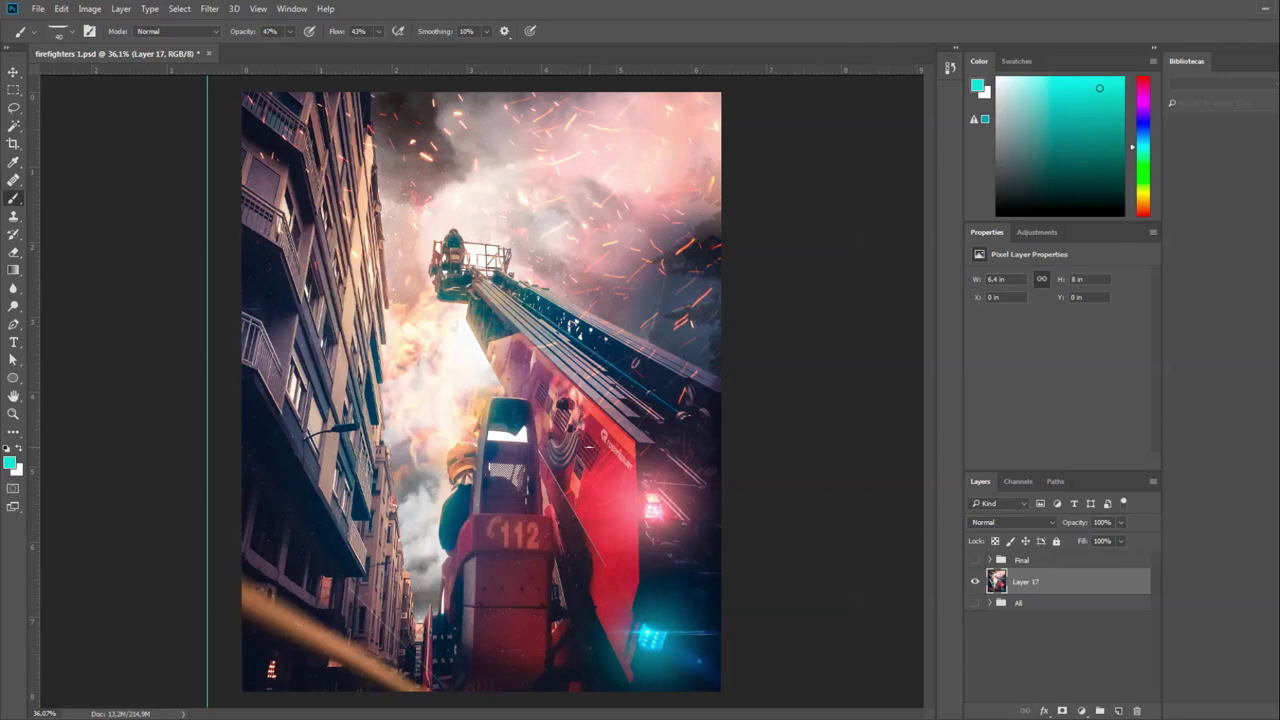
key(v)
drag(620, 326, 576, 399)
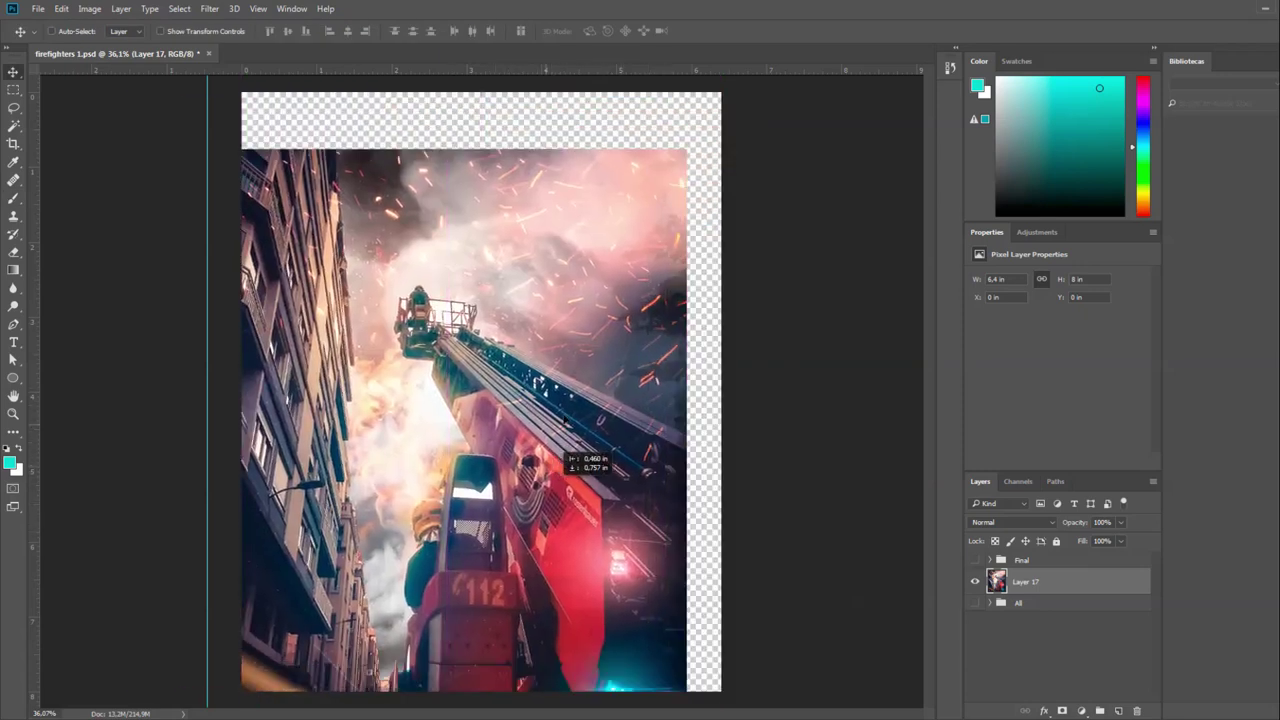
drag(576, 399, 605, 326)
key(ctrl+z)
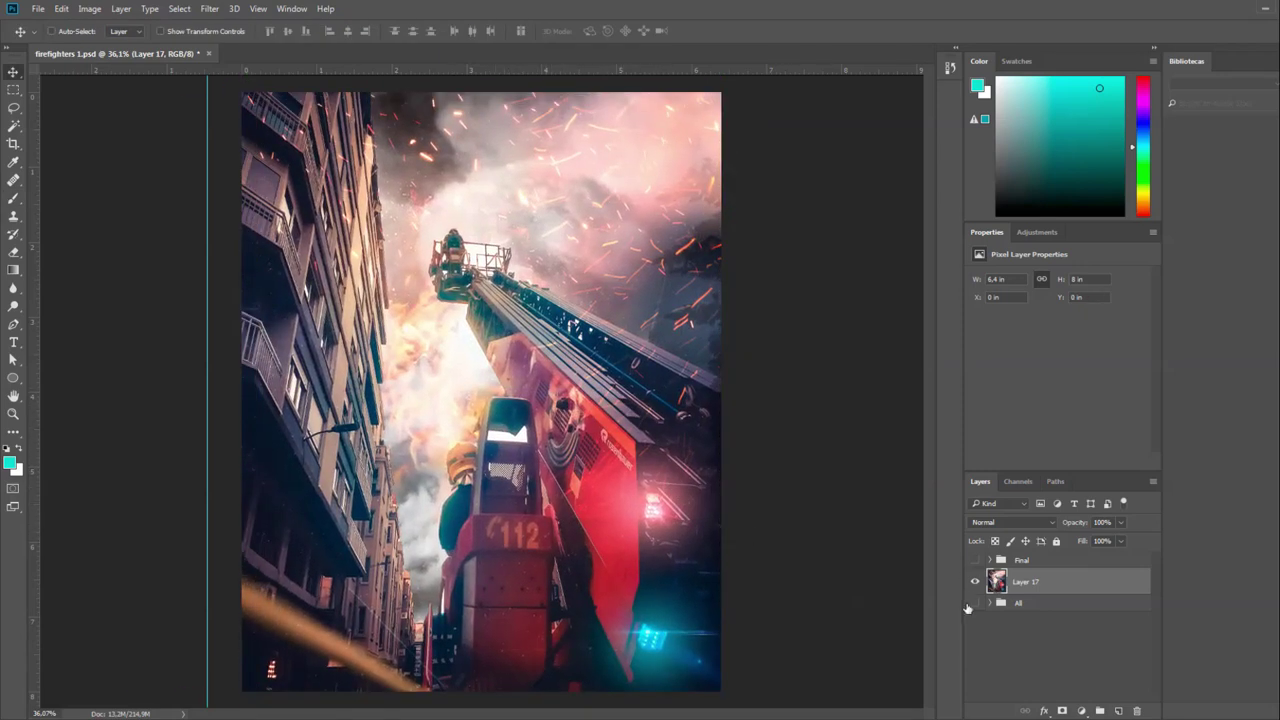
key(Delete)
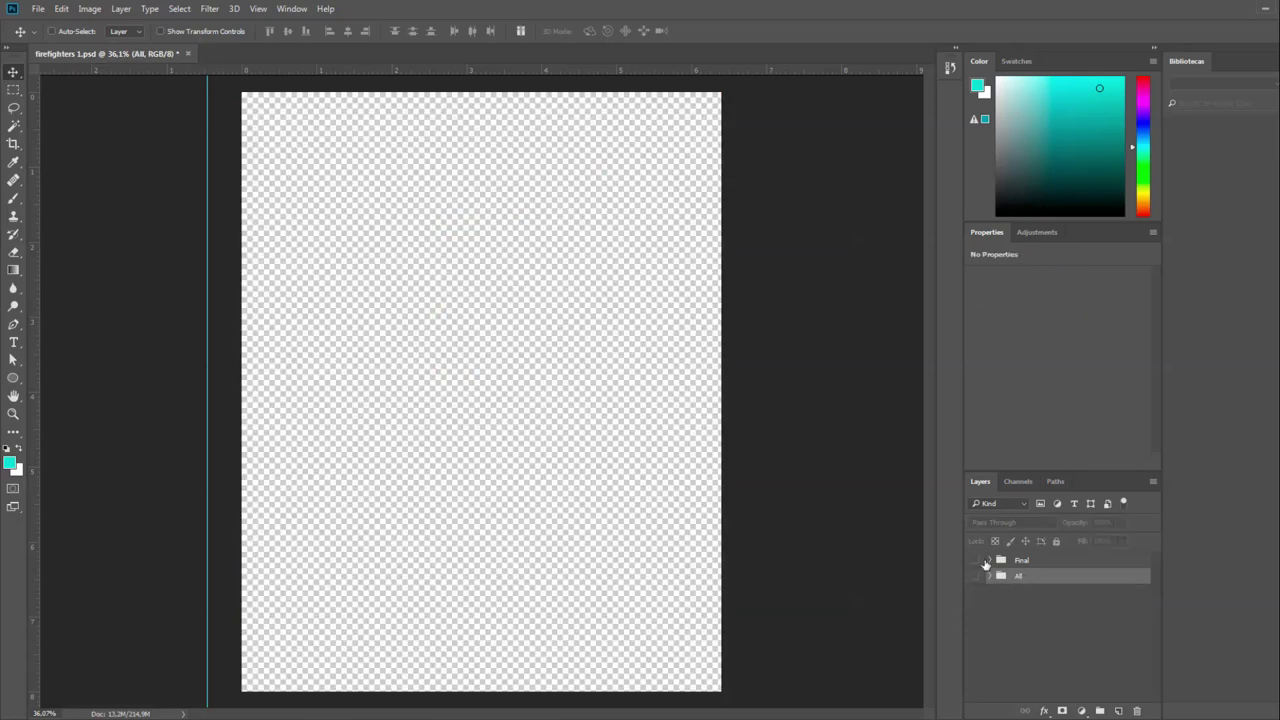
click(976, 561)
Compare the Levels 1 and Color Lookup 1 adjustments on and off, selecting Levels 1.
click(989, 560)
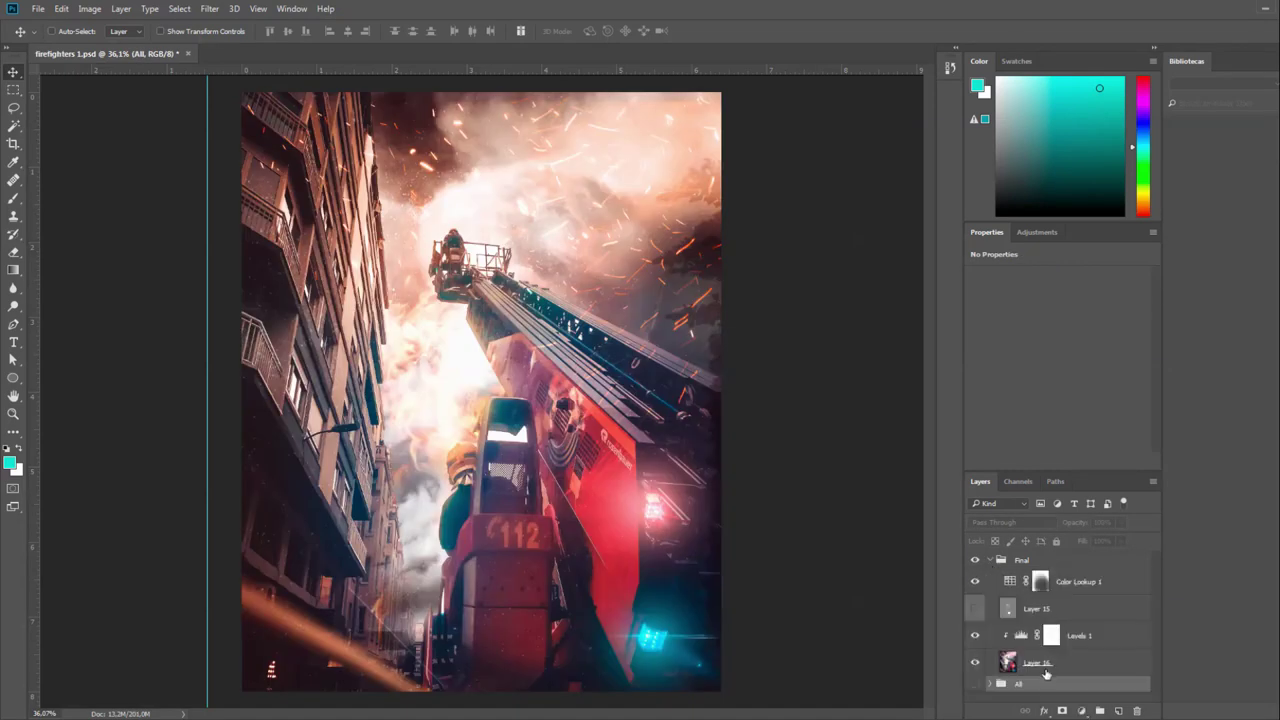
click(975, 635)
click(975, 581)
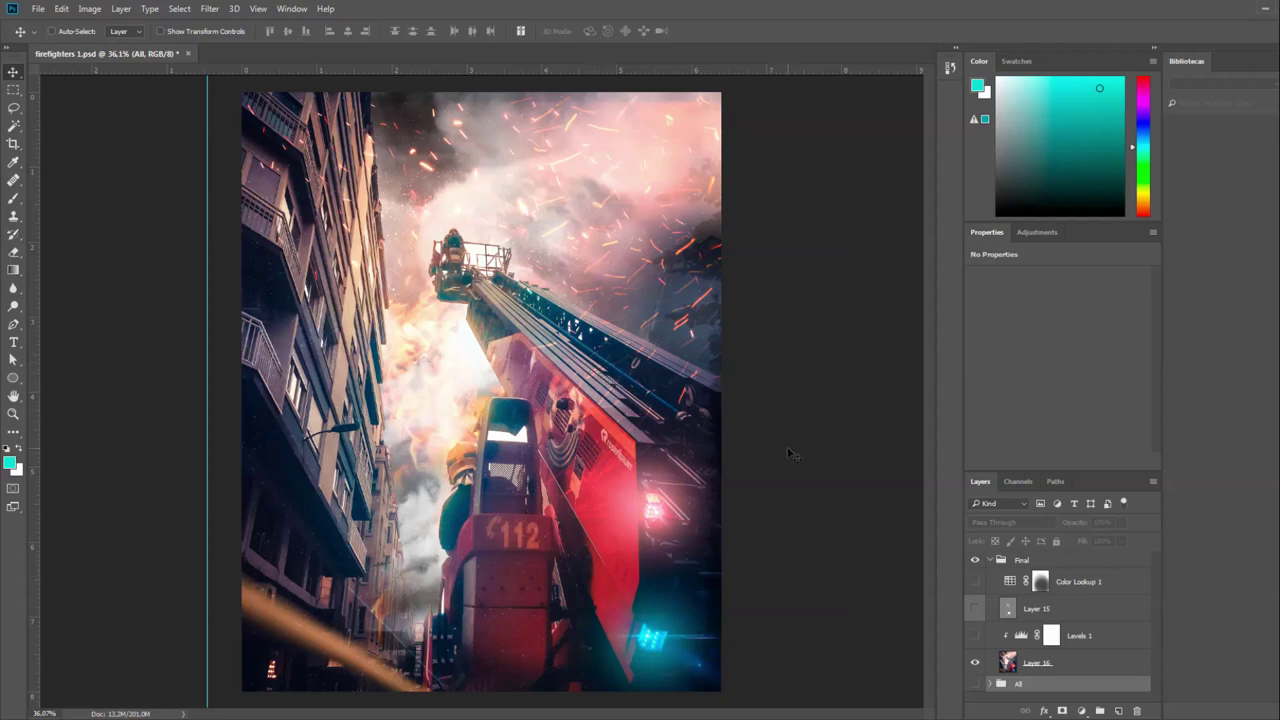
click(976, 636)
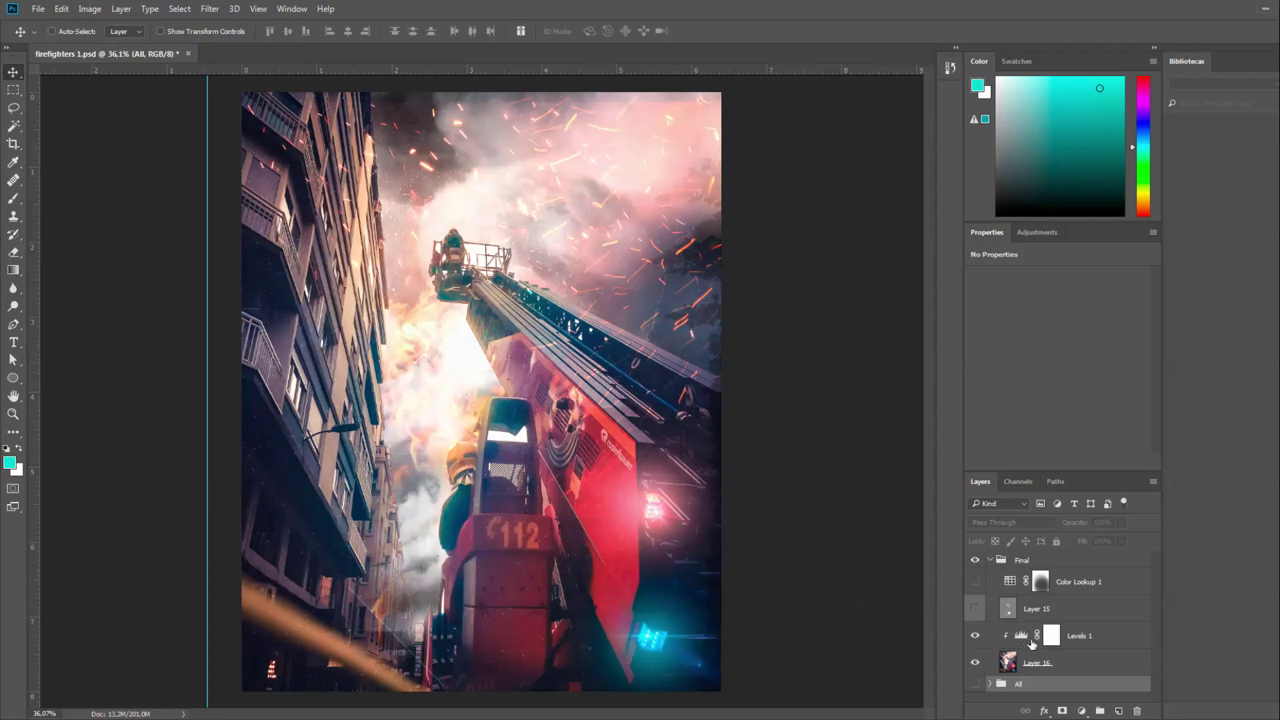
click(1018, 637)
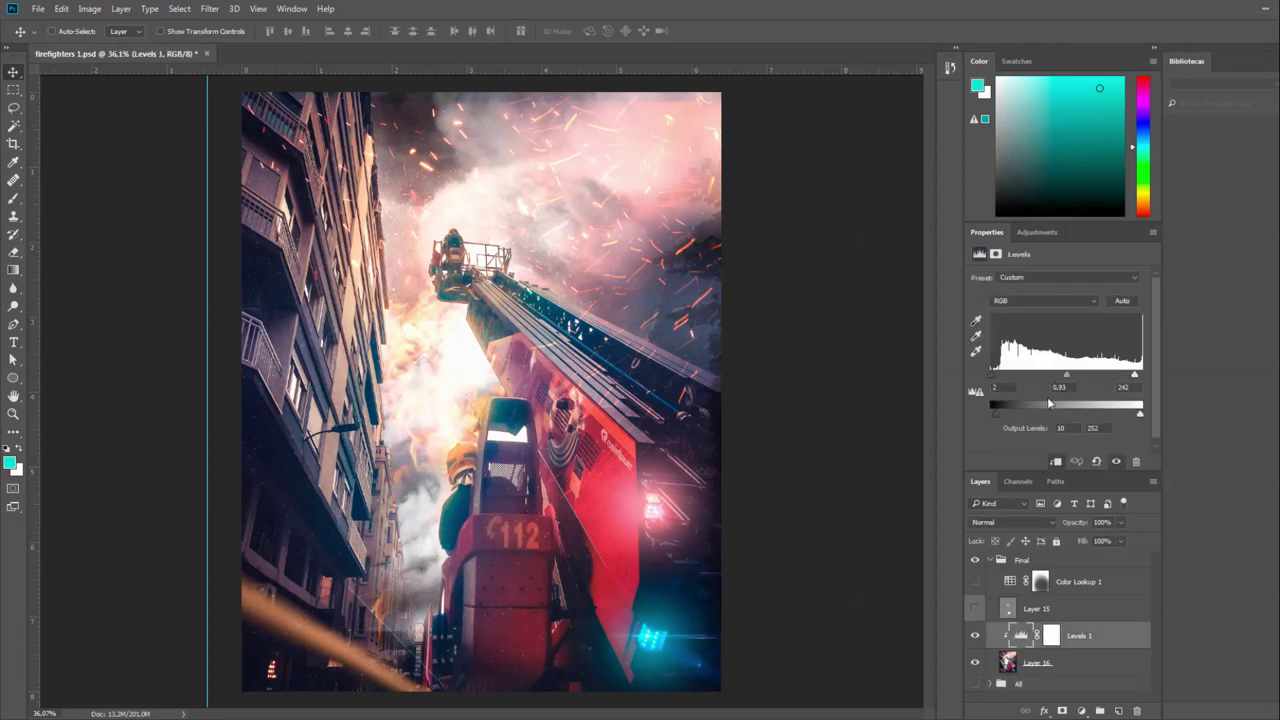
click(976, 635)
Inspect Levels 1's Red, Blue and Green channels, set green midtone to 1, and re-enable Layer 15.
click(1040, 300)
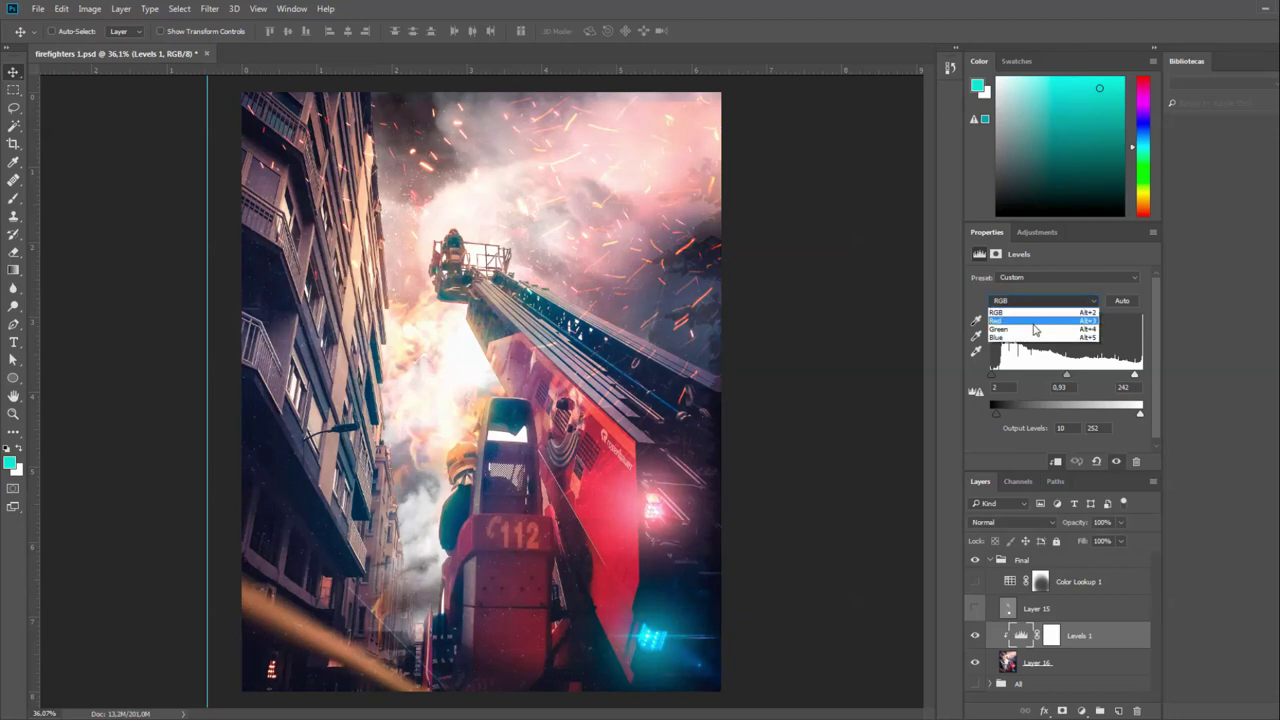
click(1036, 314)
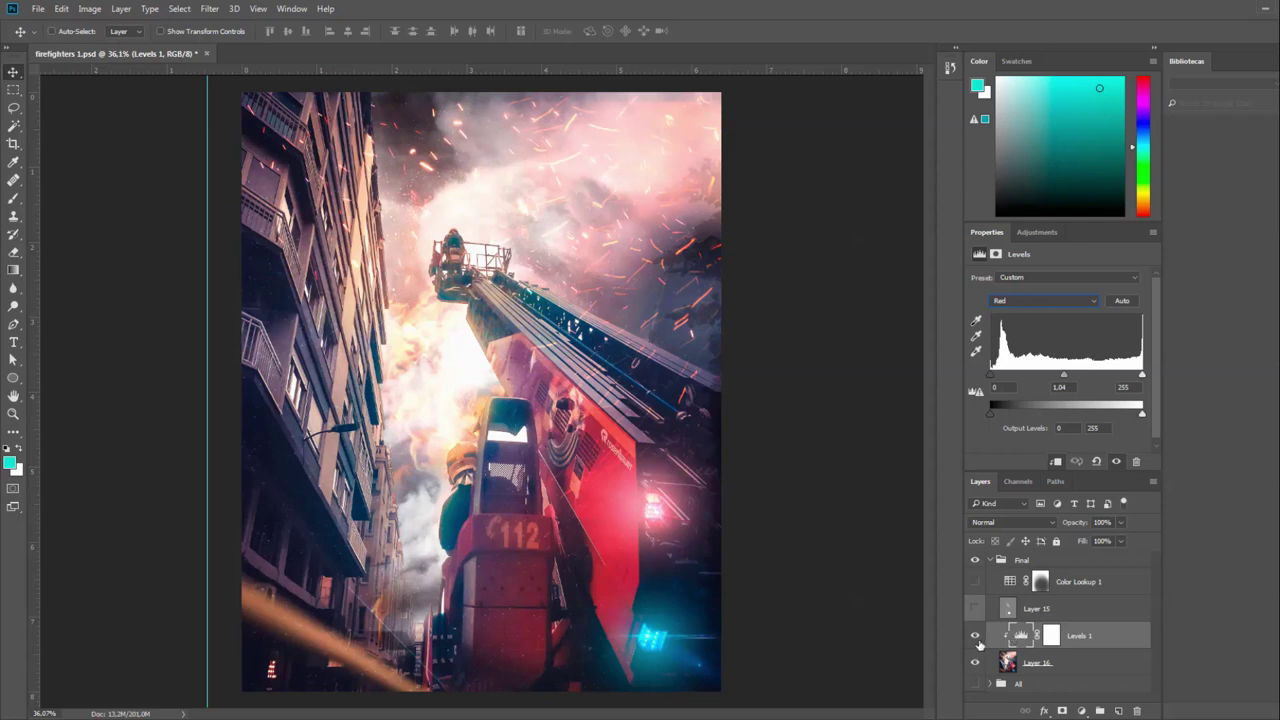
click(976, 636)
click(1042, 300)
click(1031, 334)
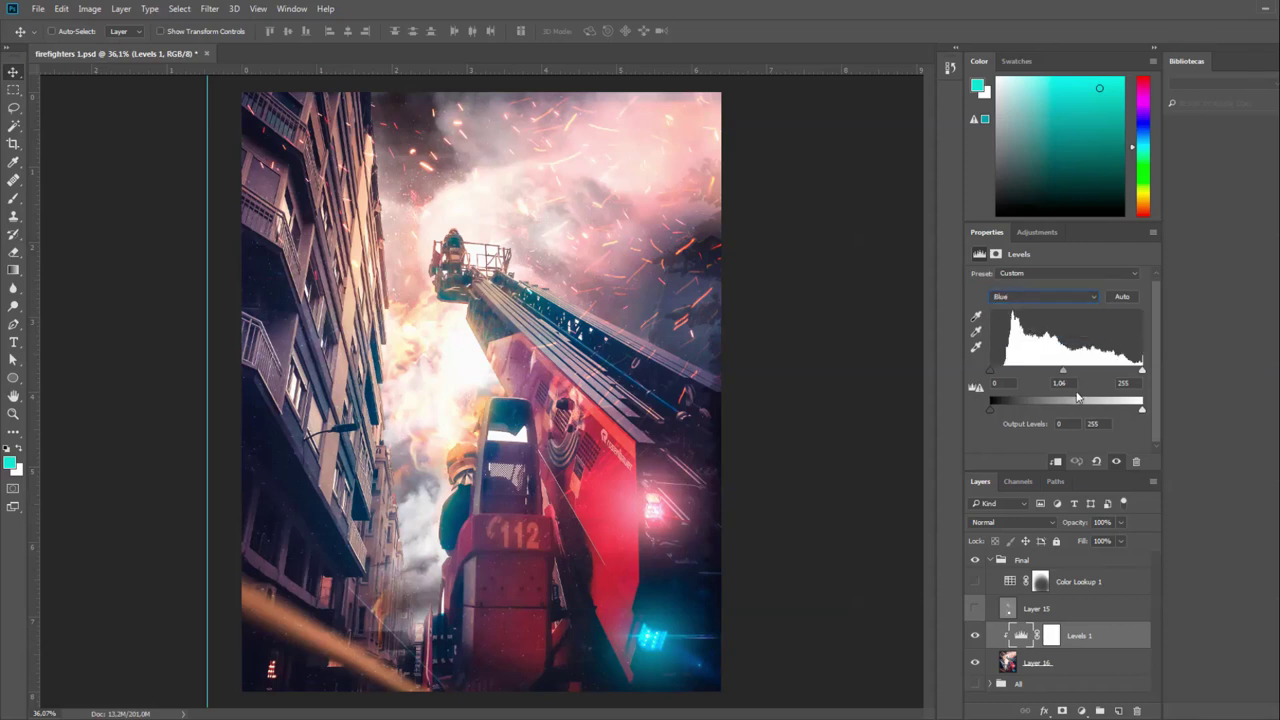
click(1083, 300)
click(1054, 325)
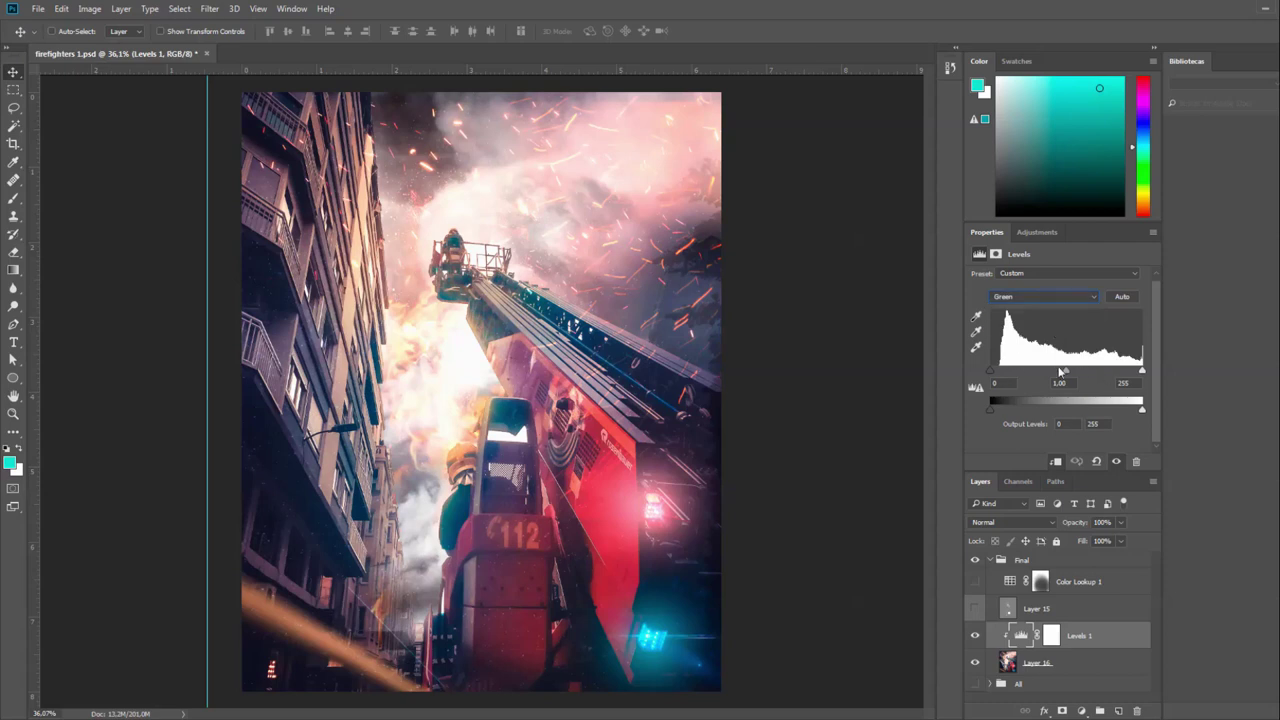
drag(1066, 370, 1060, 372)
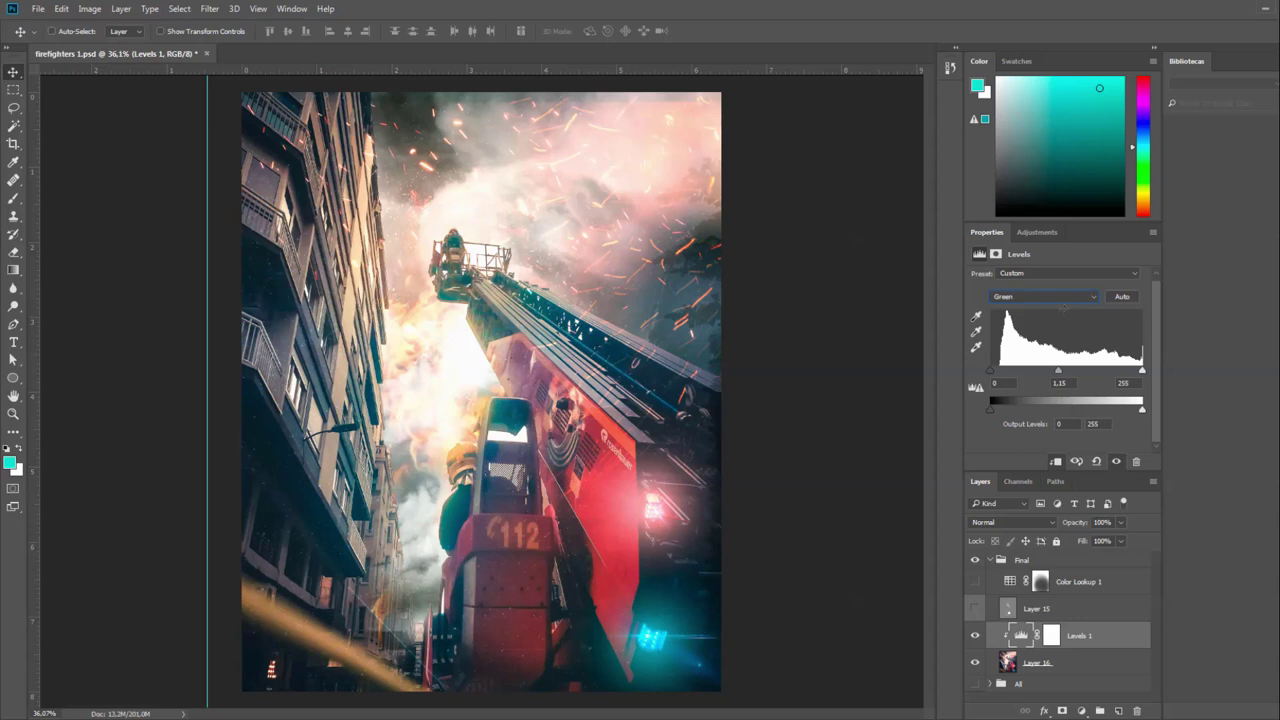
click(1060, 383)
text(1)
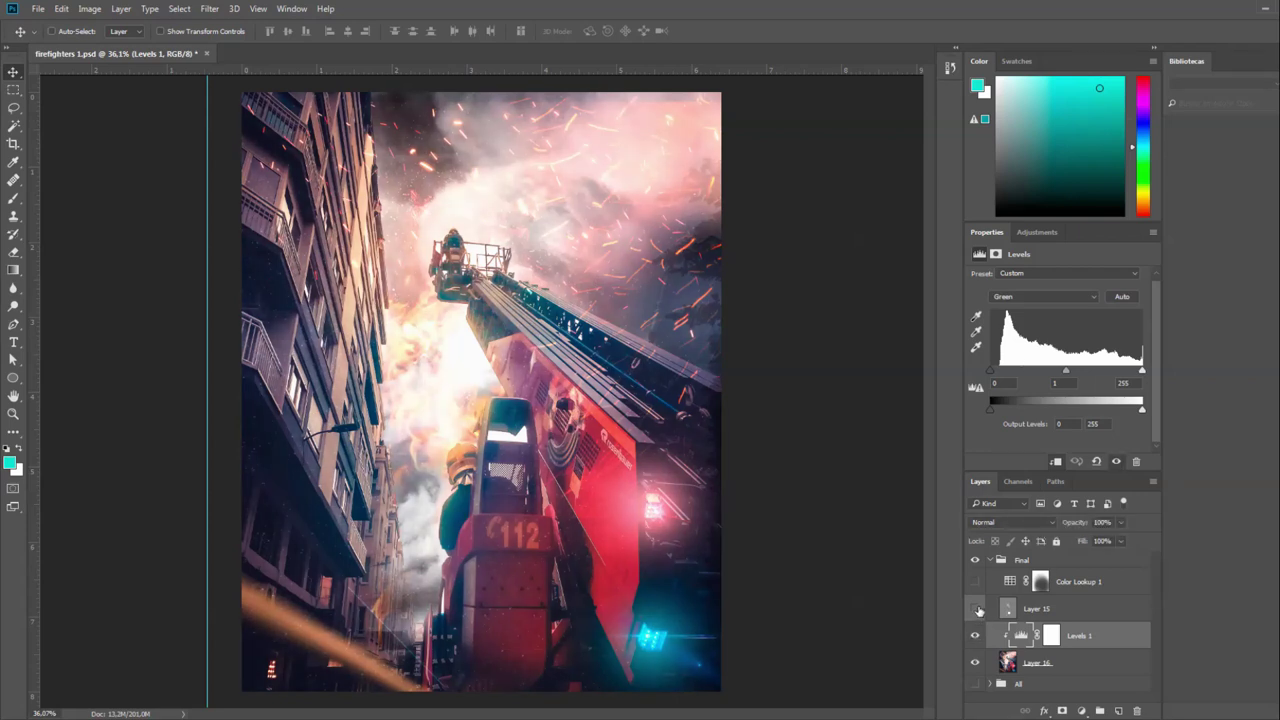
click(976, 609)
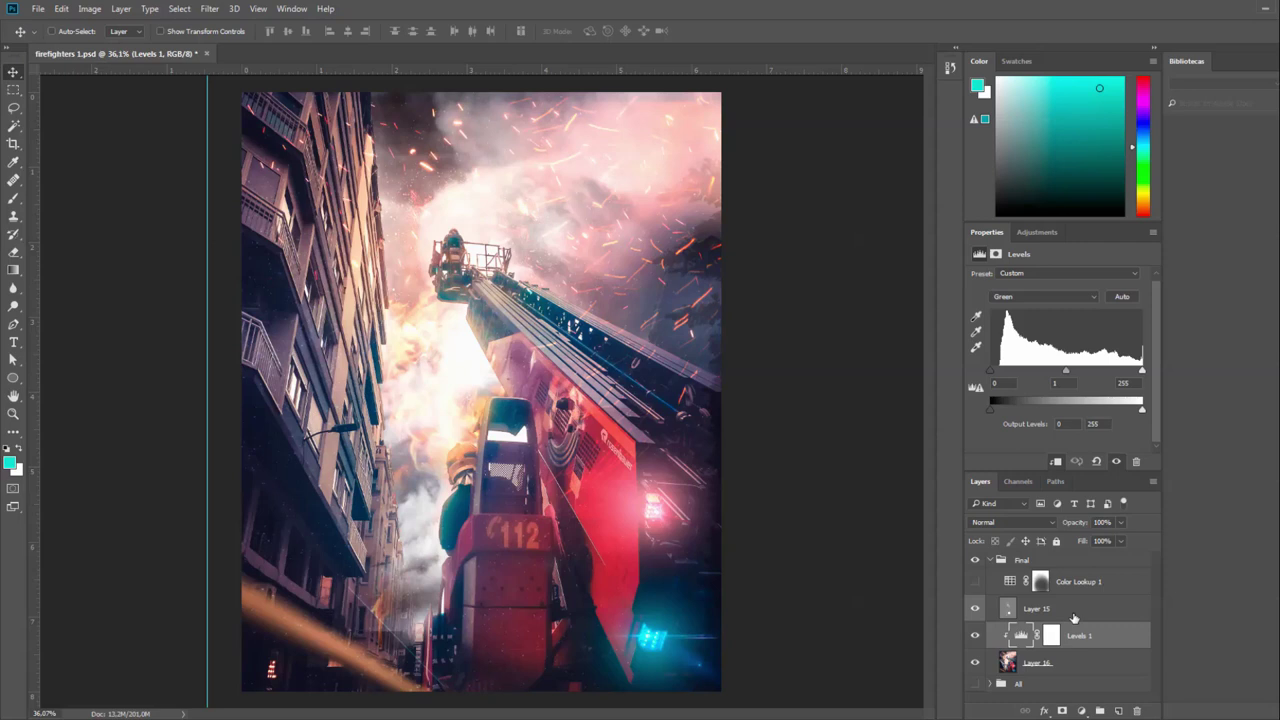
click(1074, 616)
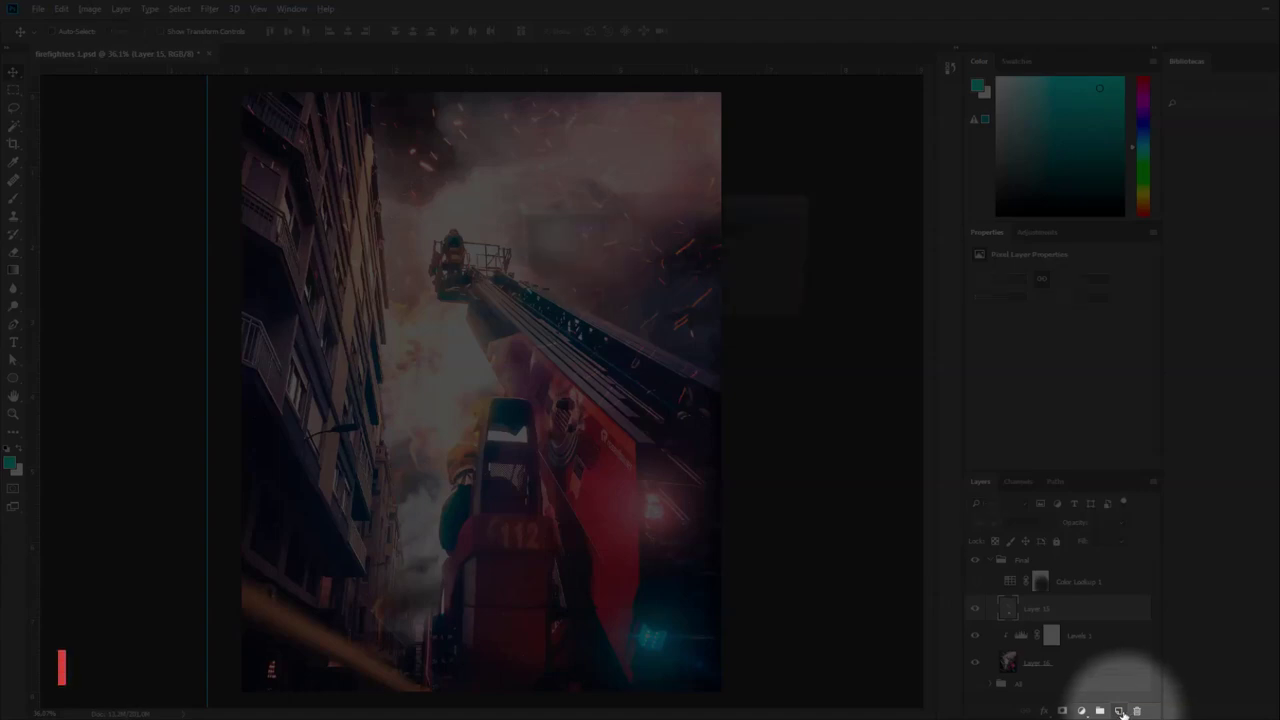
Create a gray-tagged Soft Light layer filled with Soft-Light-neutral 50% gray.
alt+click(1119, 711)
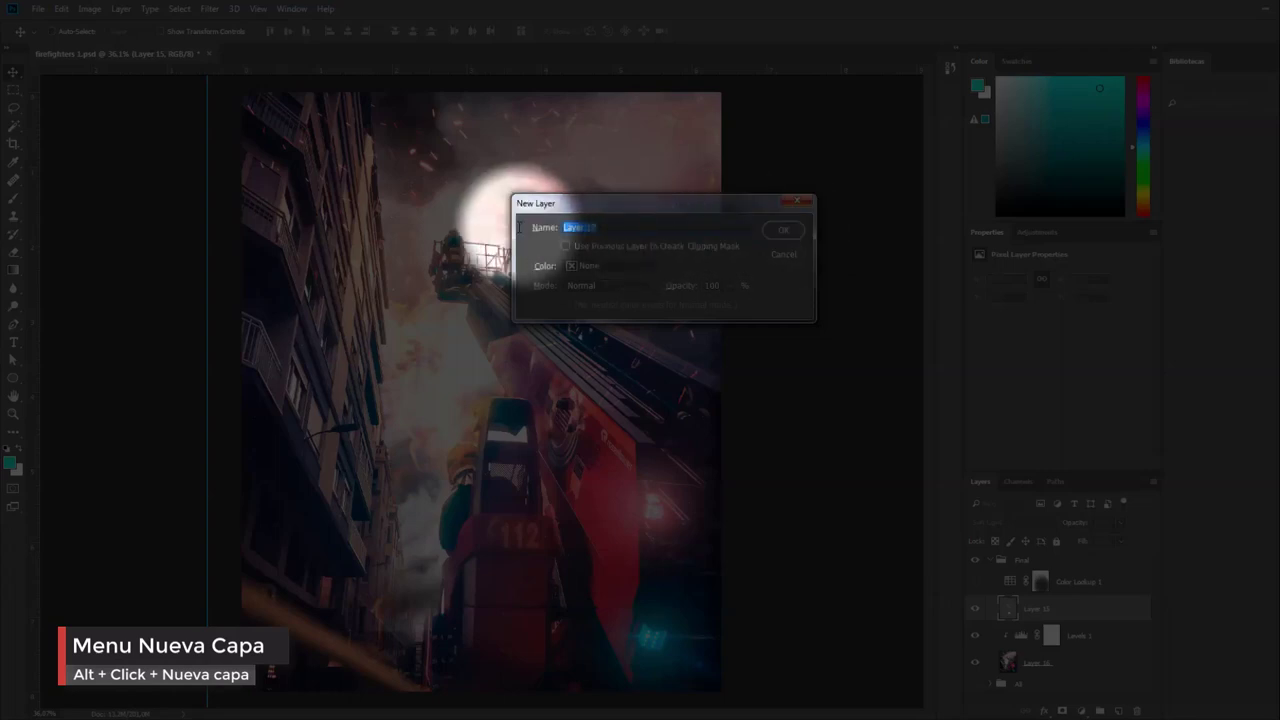
click(650, 265)
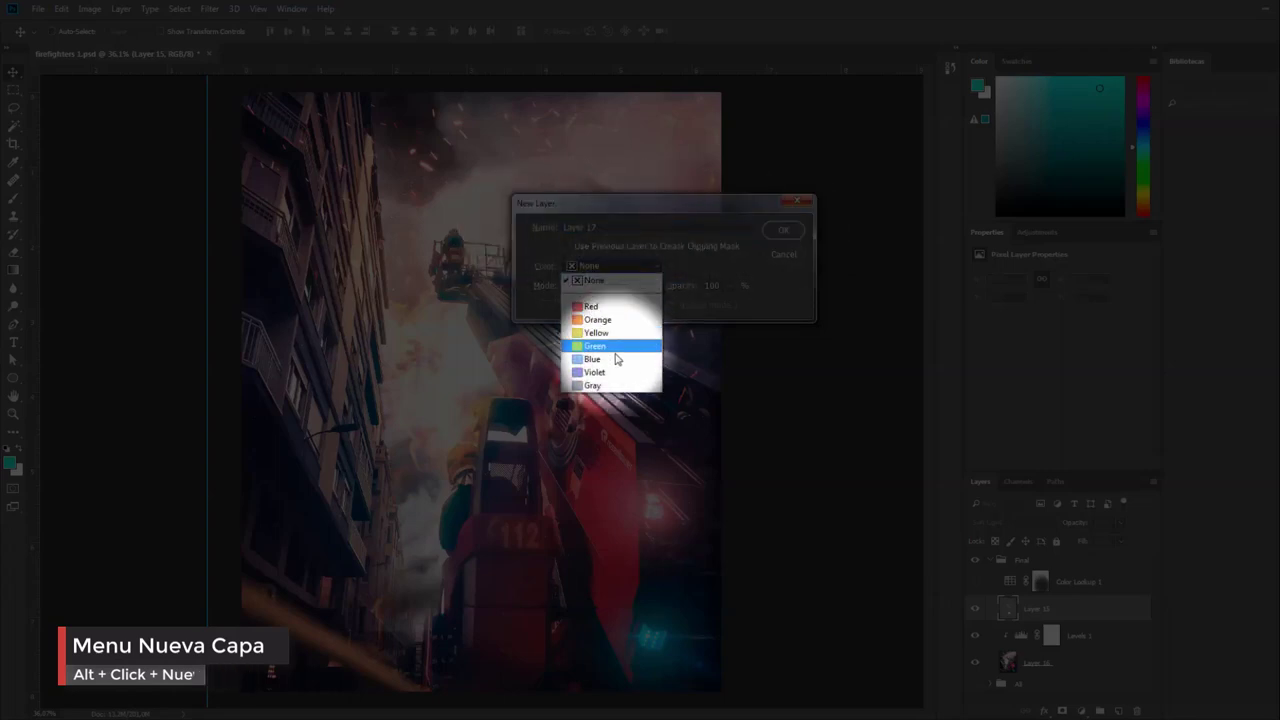
click(614, 384)
click(645, 287)
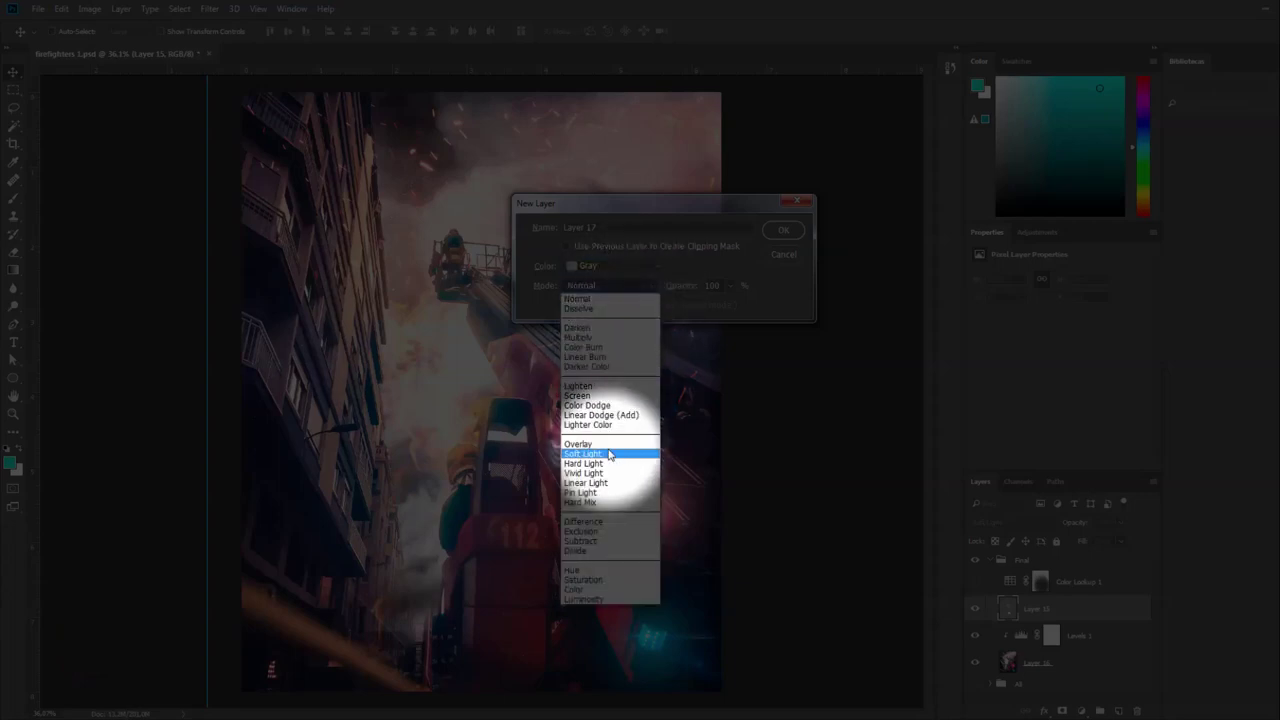
click(610, 454)
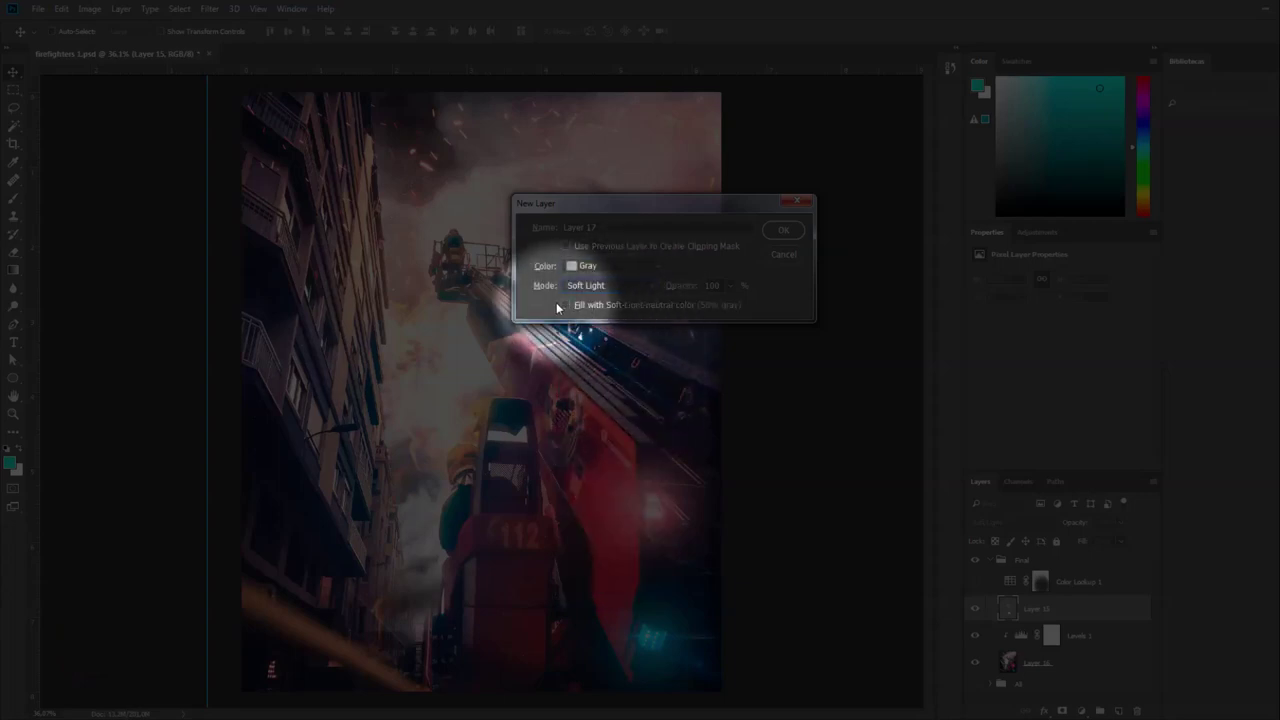
click(565, 305)
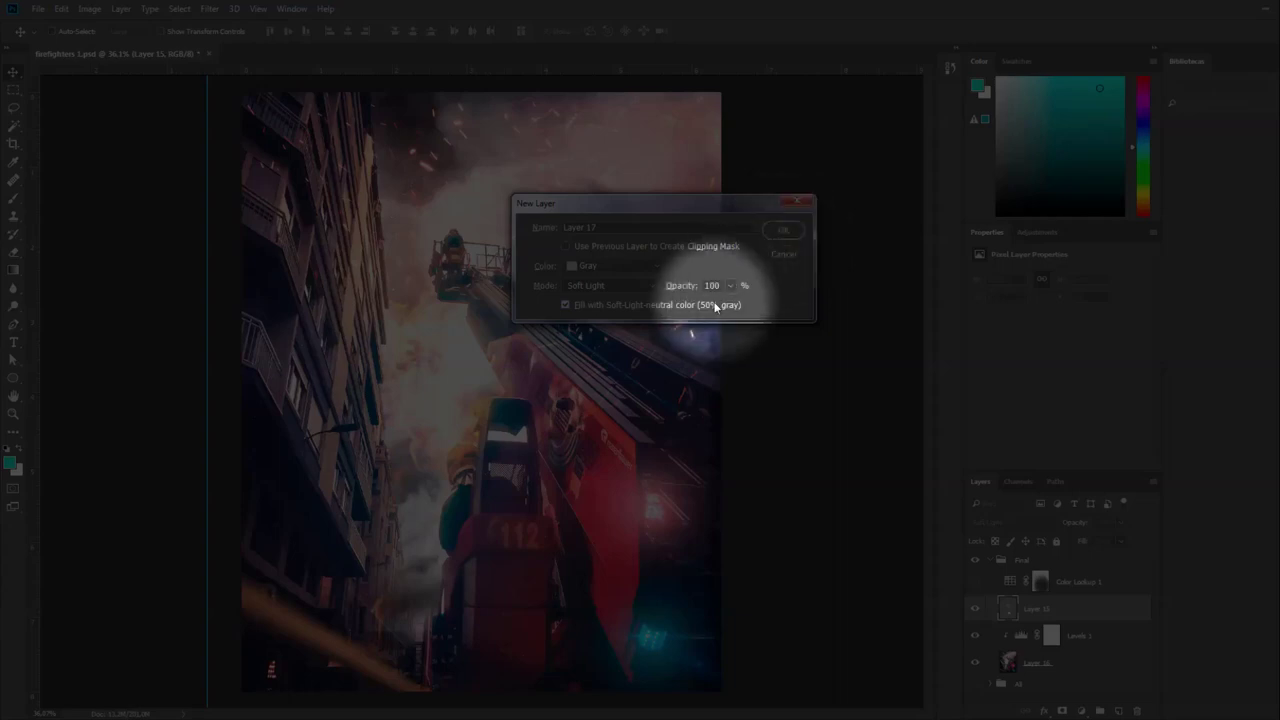
click(771, 234)
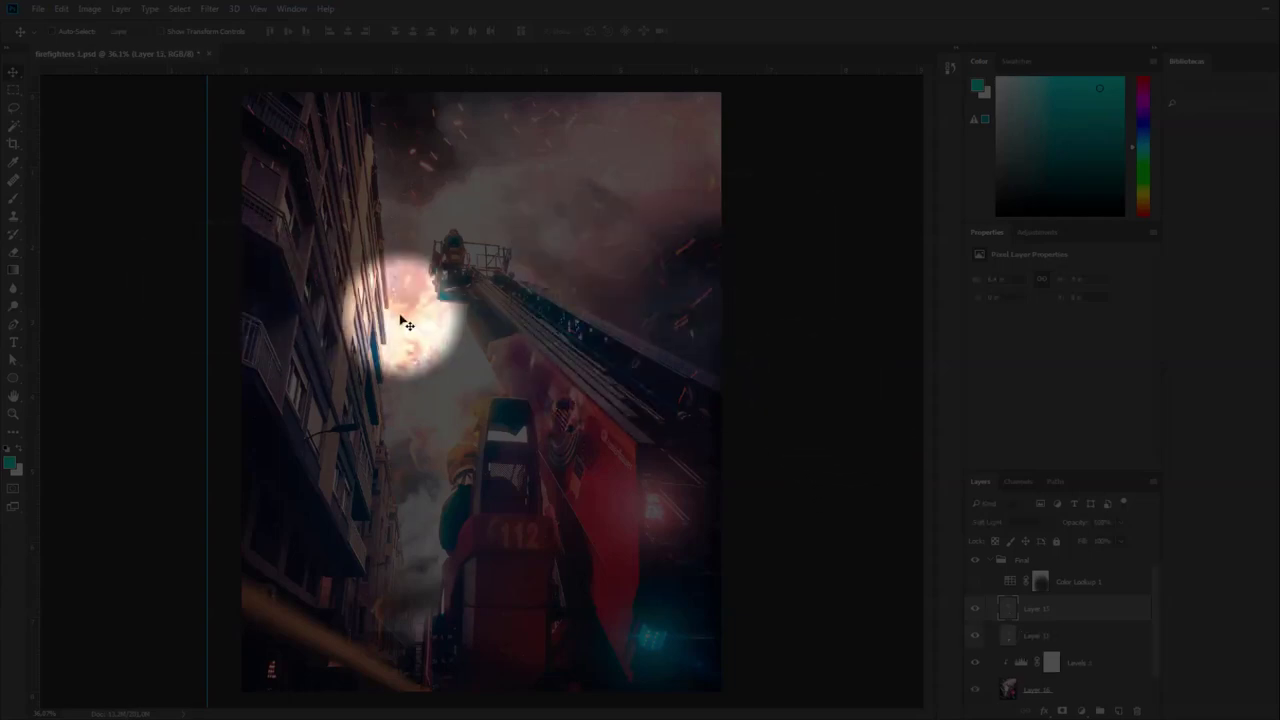
Burn the smoke beside the fire truck and enlarge the brush to about 45 px.
click(12, 199)
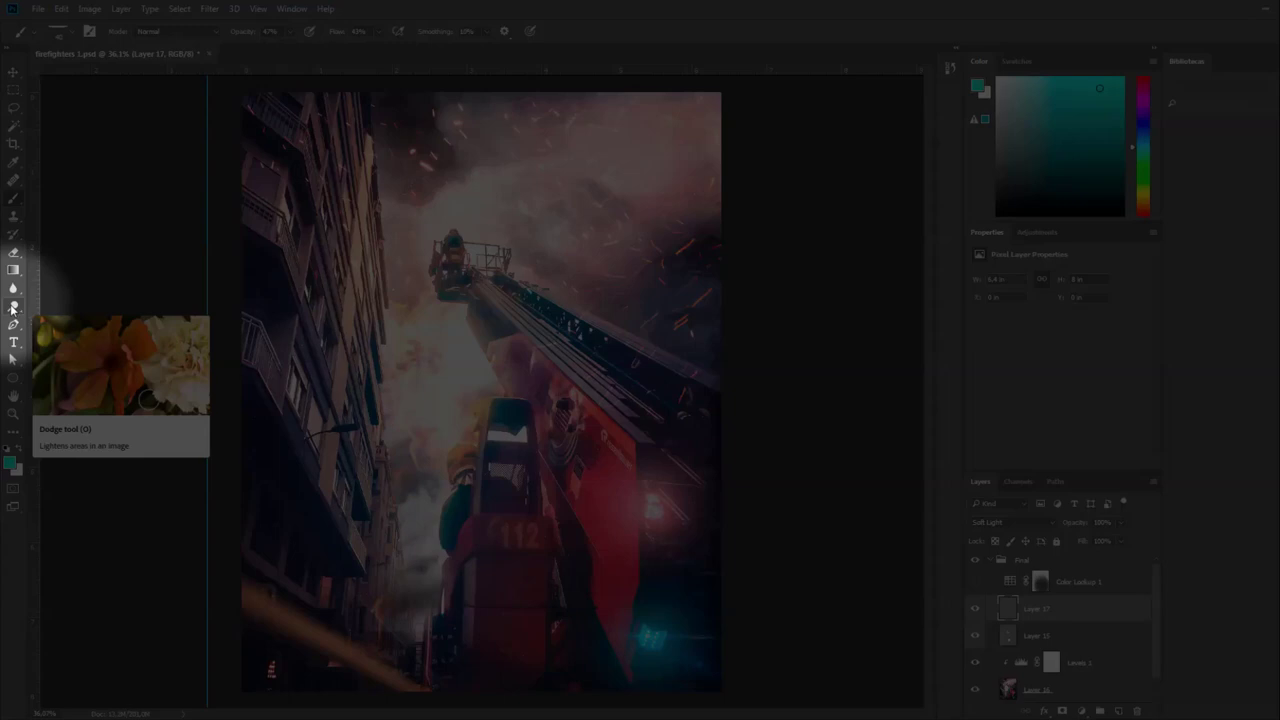
click(13, 307)
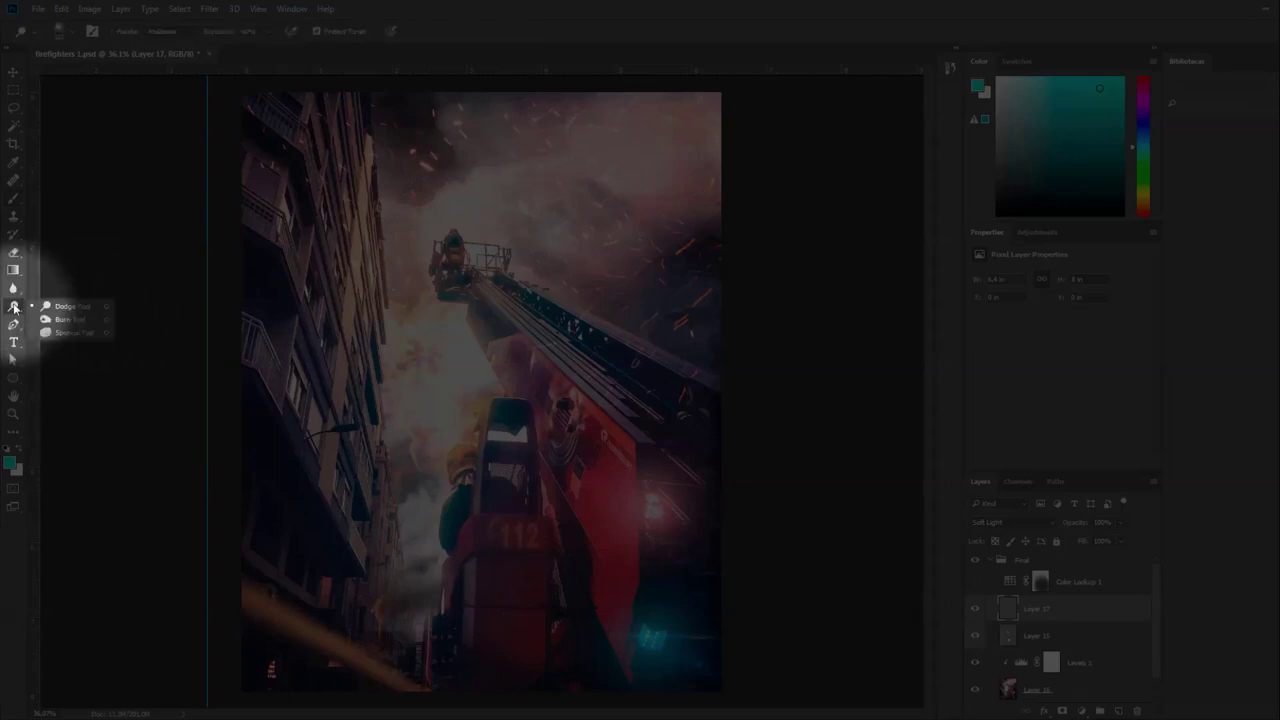
click(80, 322)
drag(414, 366, 530, 478)
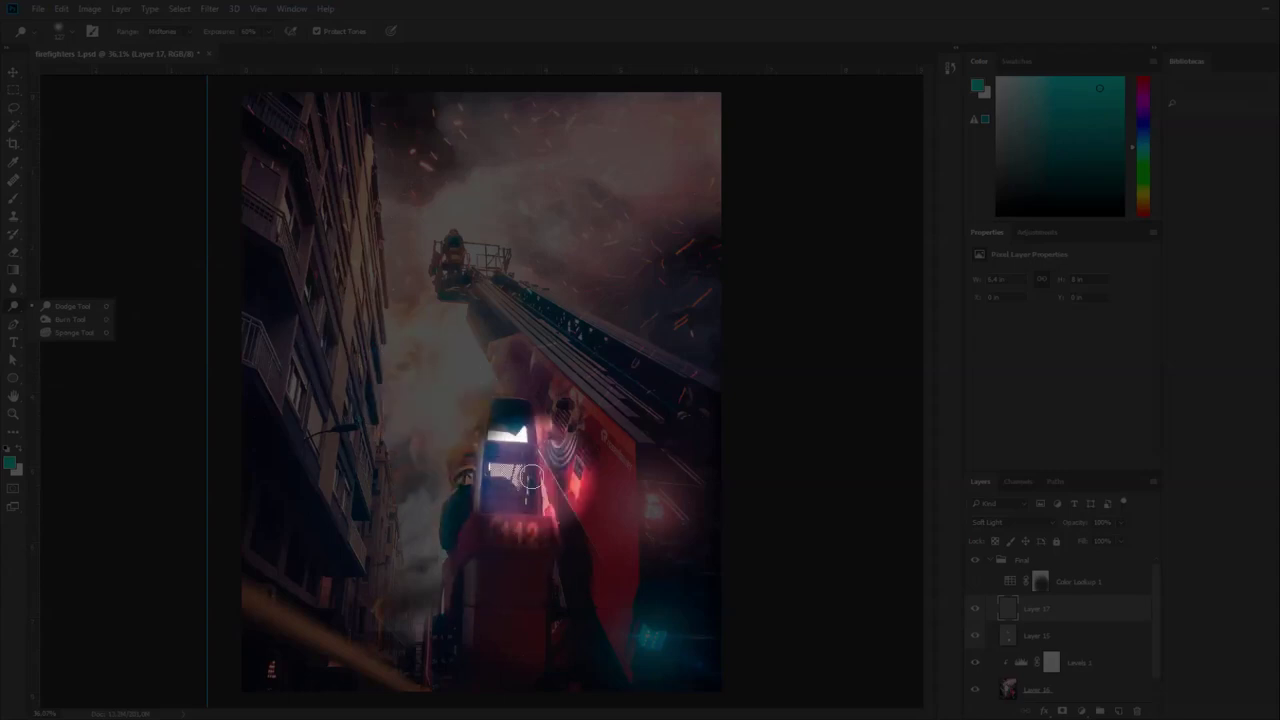
key(bracketright)
key(bracketright)
key(bracketright)
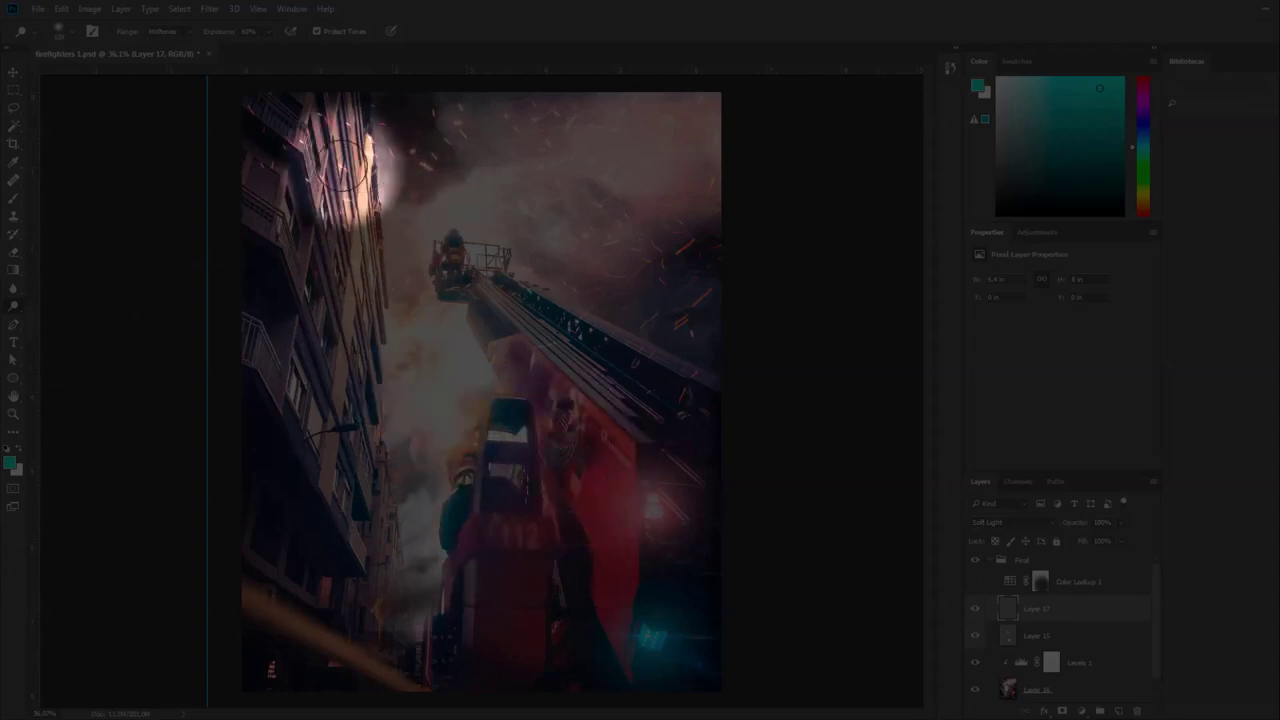
With Range set to Highlights, dodge the truck's curved vent stripes and side panel.
click(188, 31)
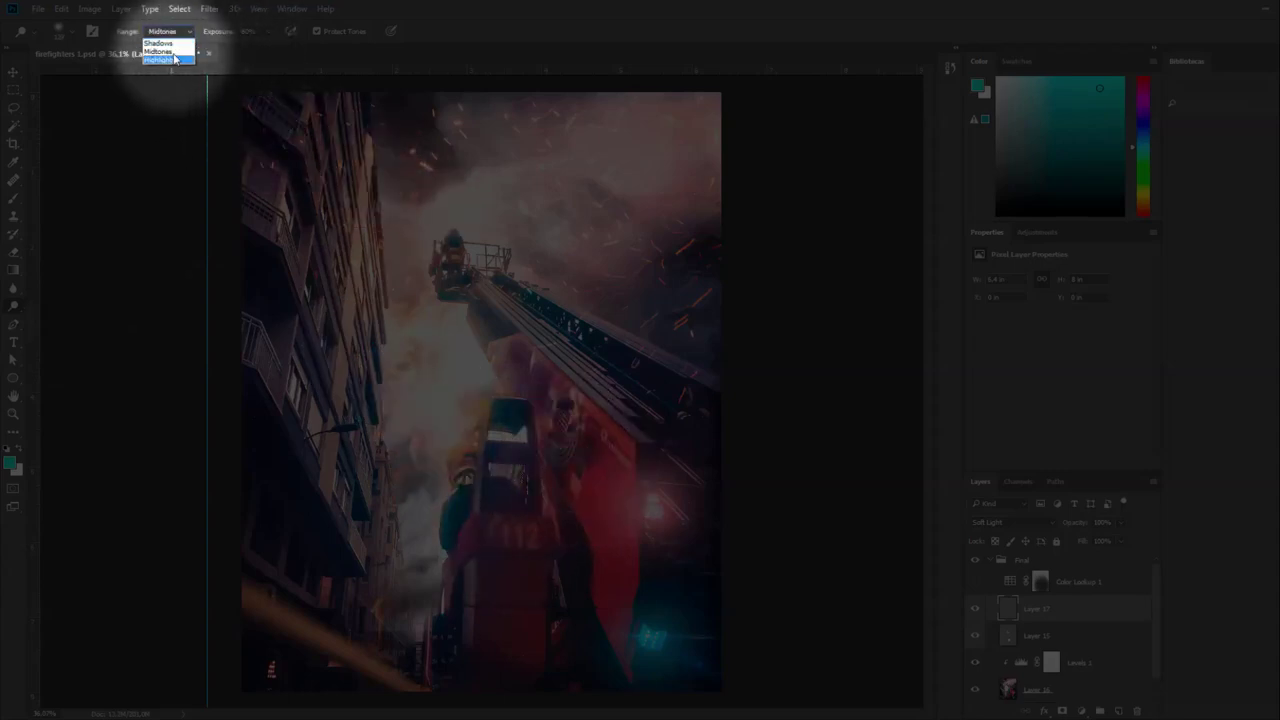
click(175, 59)
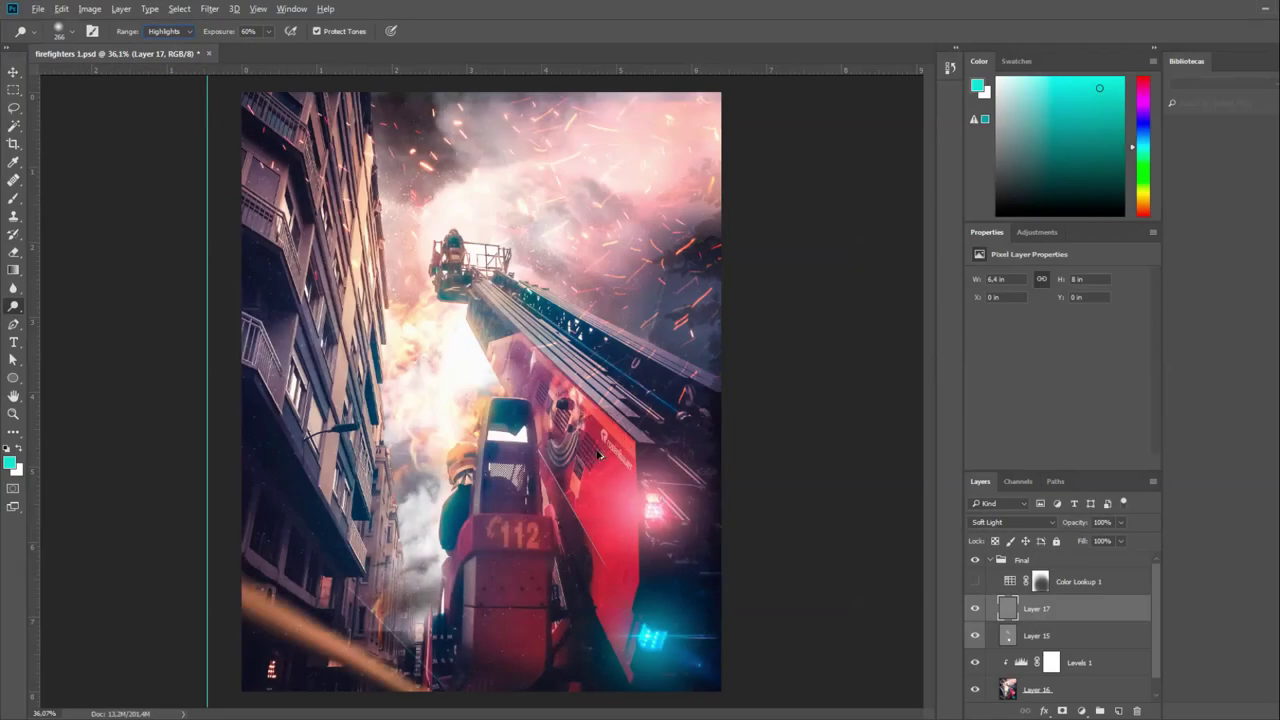
scroll(599, 456, up, 5)
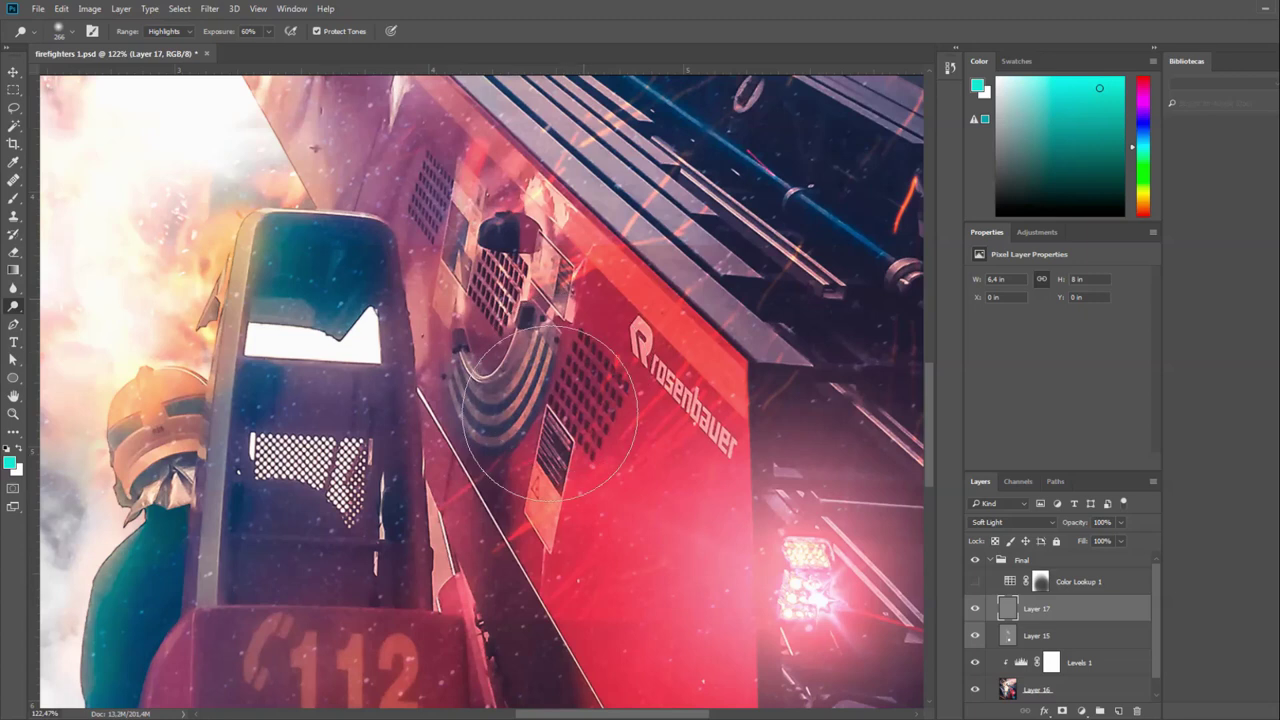
drag(546, 398, 520, 360)
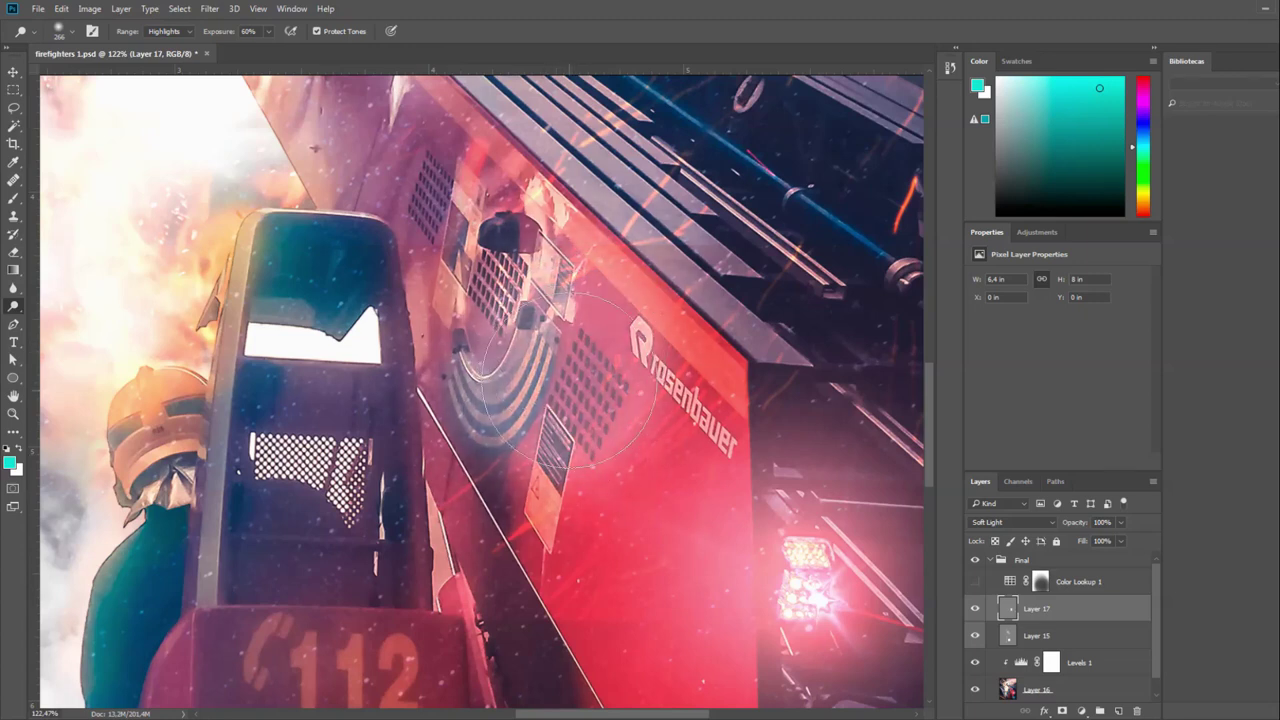
drag(258, 347, 190, 485)
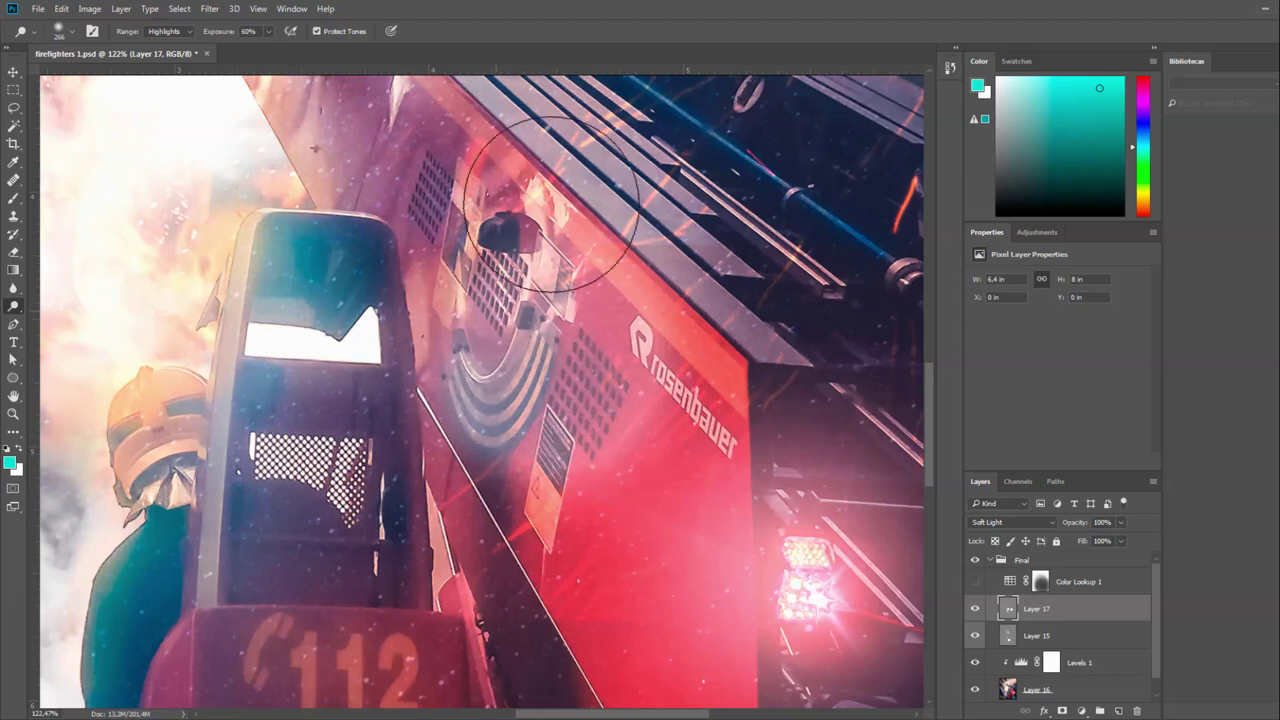
scroll(500, 210, up, 2)
scroll(480, 215, up, 3)
scroll(430, 240, up, 1)
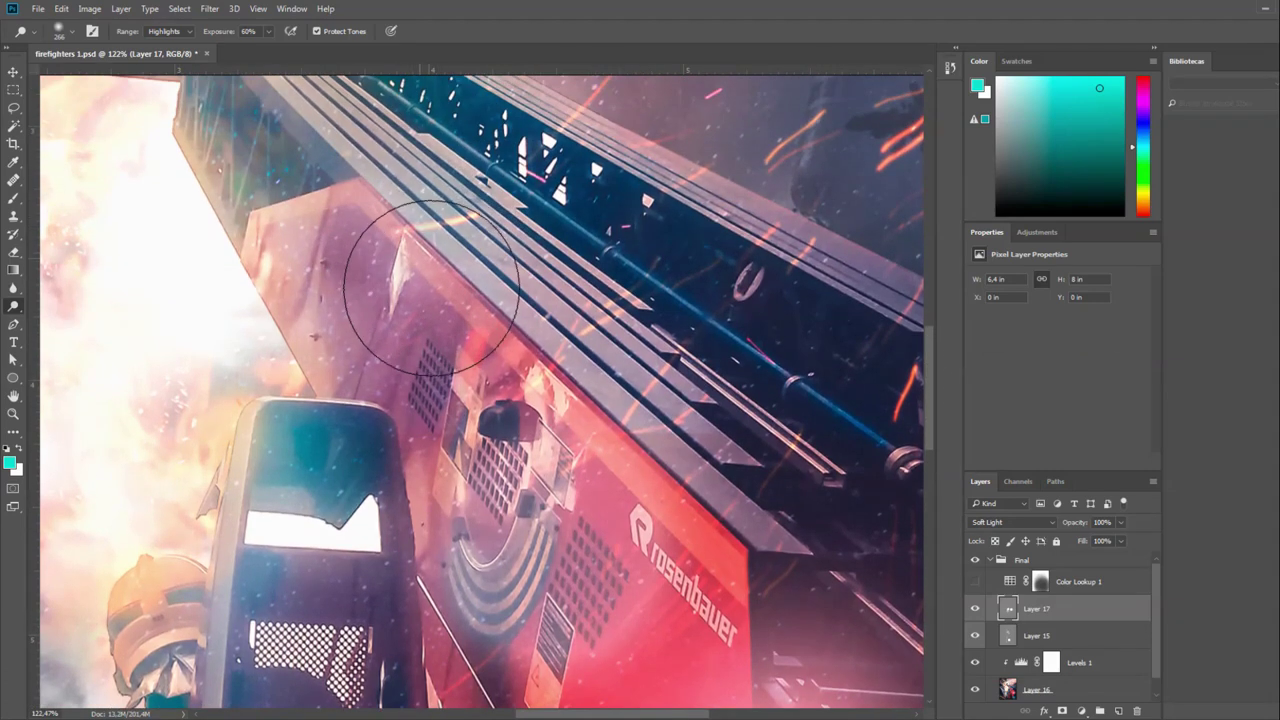
scroll(340, 255, up, 3)
scroll(320, 245, up, 2)
alt+scroll(430, 480, down, 3)
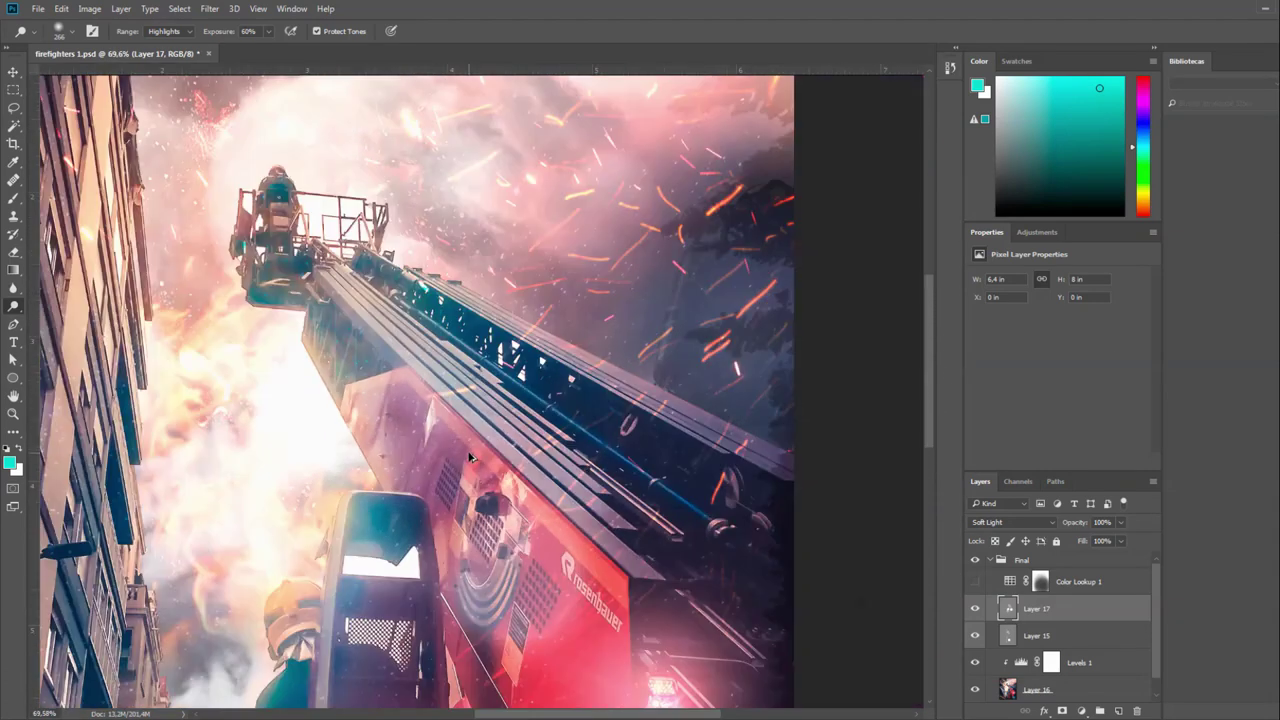
alt+scroll(470, 457, down, 3)
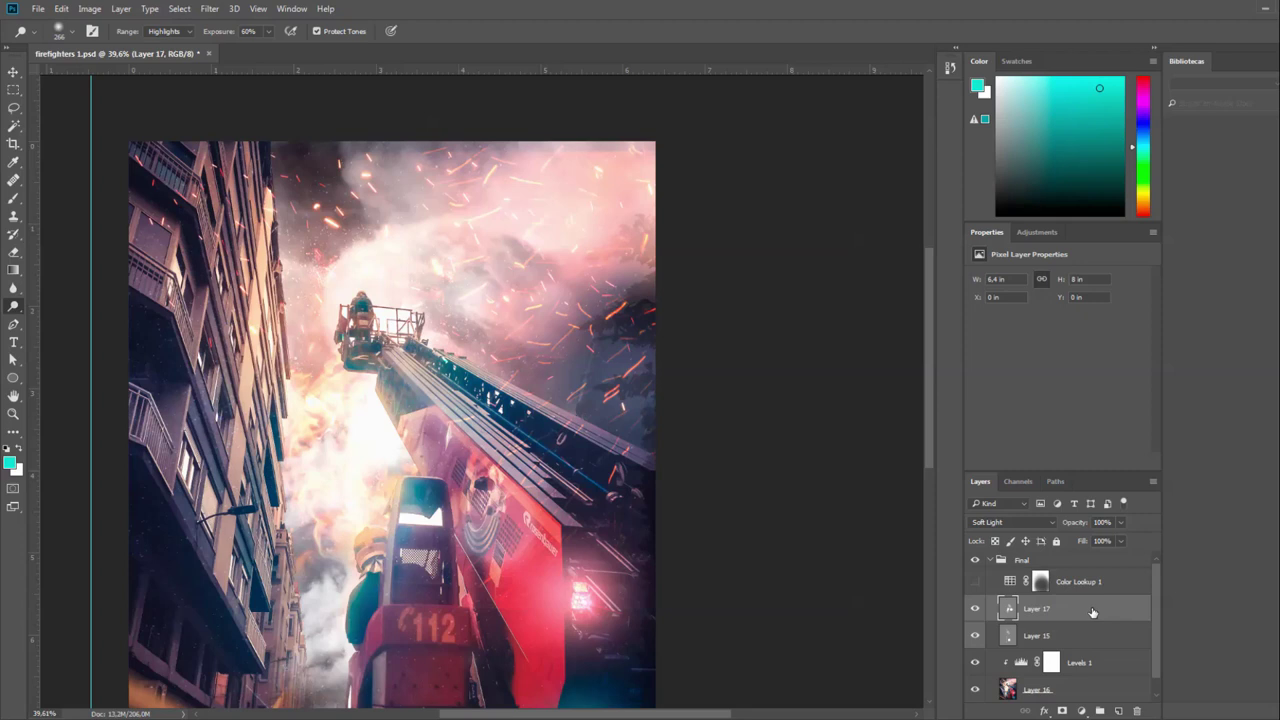
Delete Layer 17 and toggle Layer 15 off and on to compare its effect.
key(Delete)
click(976, 608)
click(976, 608)
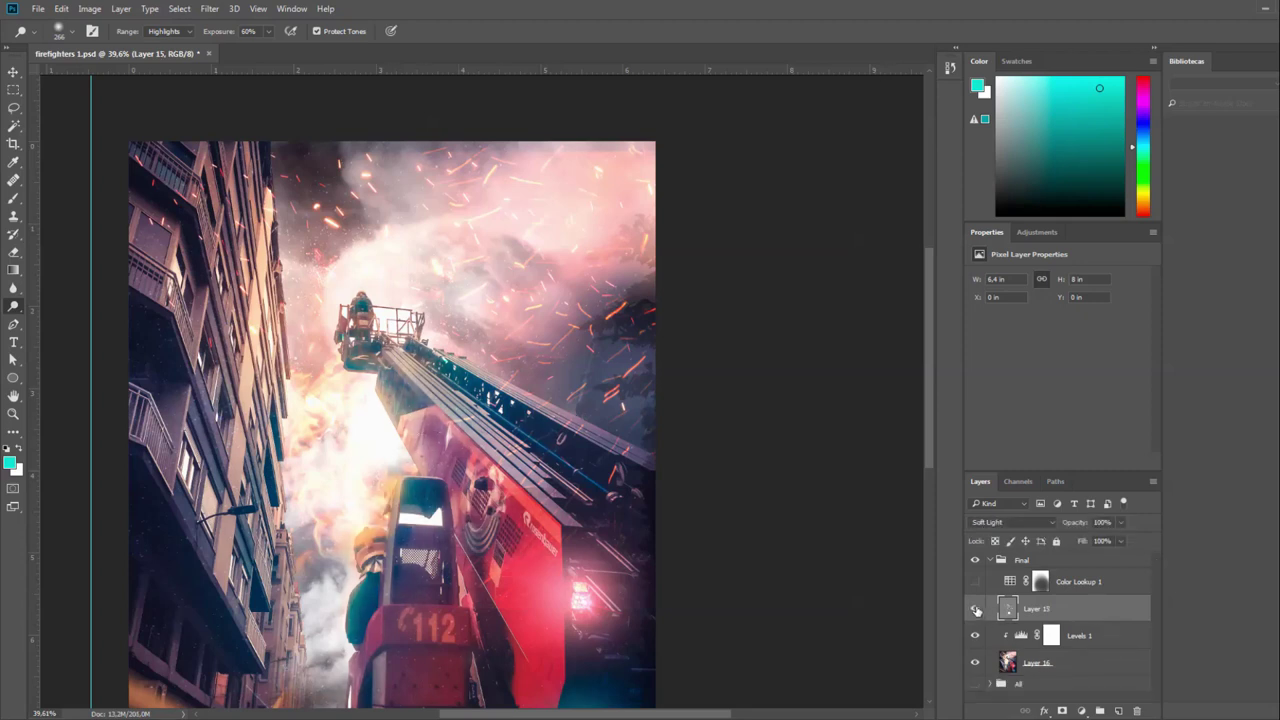
click(976, 609)
click(976, 609)
click(975, 609)
click(975, 609)
click(975, 609)
click(975, 609)
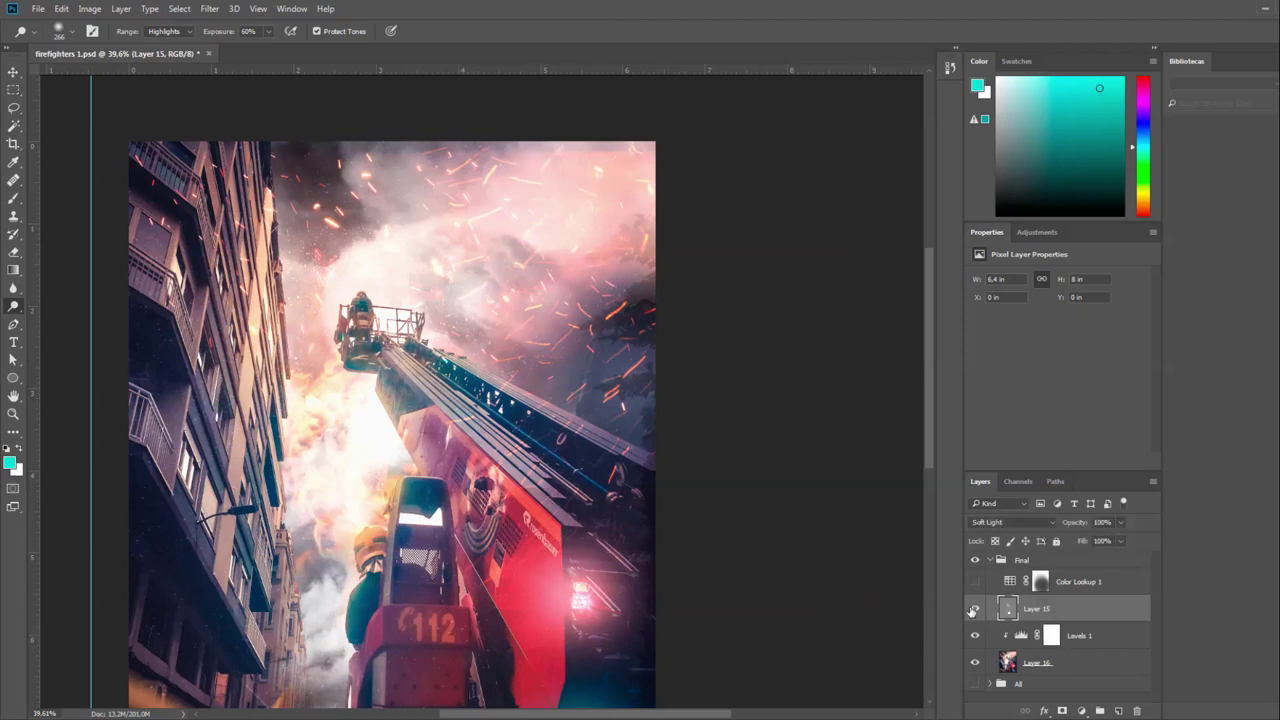
Move Layer 15's Underlying Layer Blend If black point to about 96.
double_click(1096, 611)
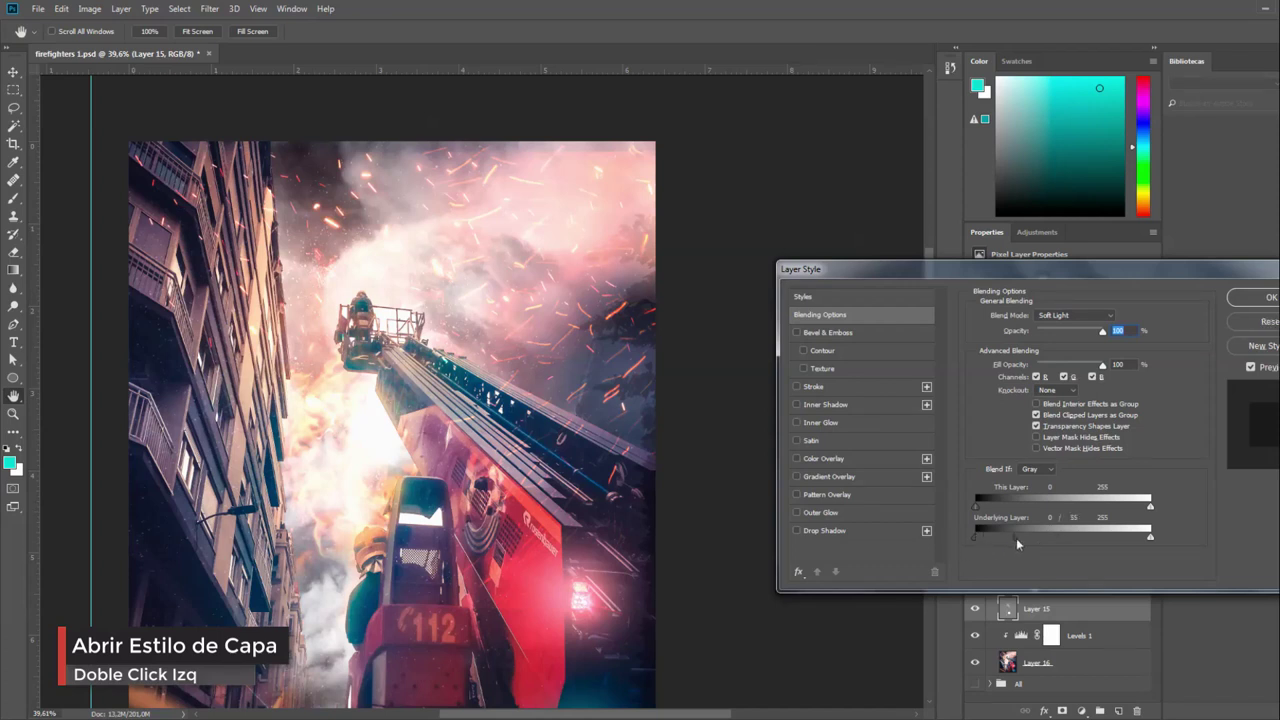
mouse_move(1017, 533)
mouse_down()
mouse_move(1077, 537)
mouse_move(947, 539)
mouse_up()
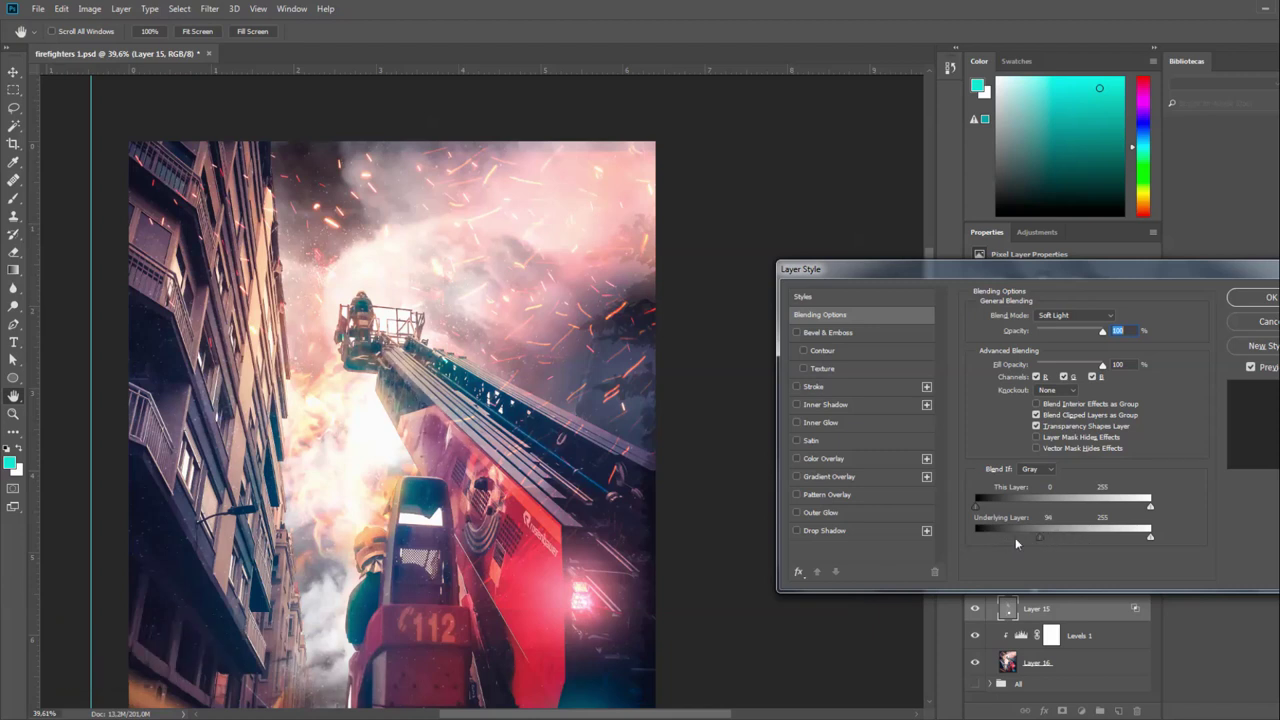
click(1266, 297)
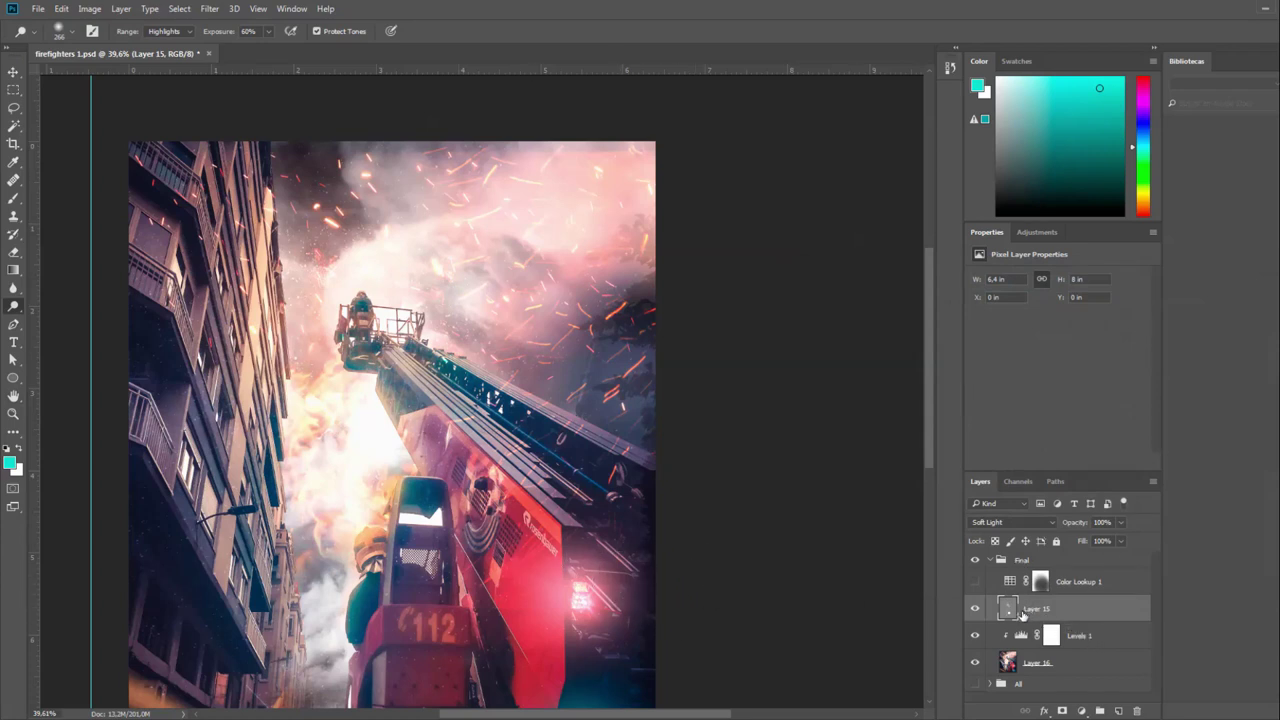
Enable Color Lookup 1's AVC-Cine_MOOD_Brown-2.CUBE grade and discard a trial Color Lookup 2 layer.
click(976, 582)
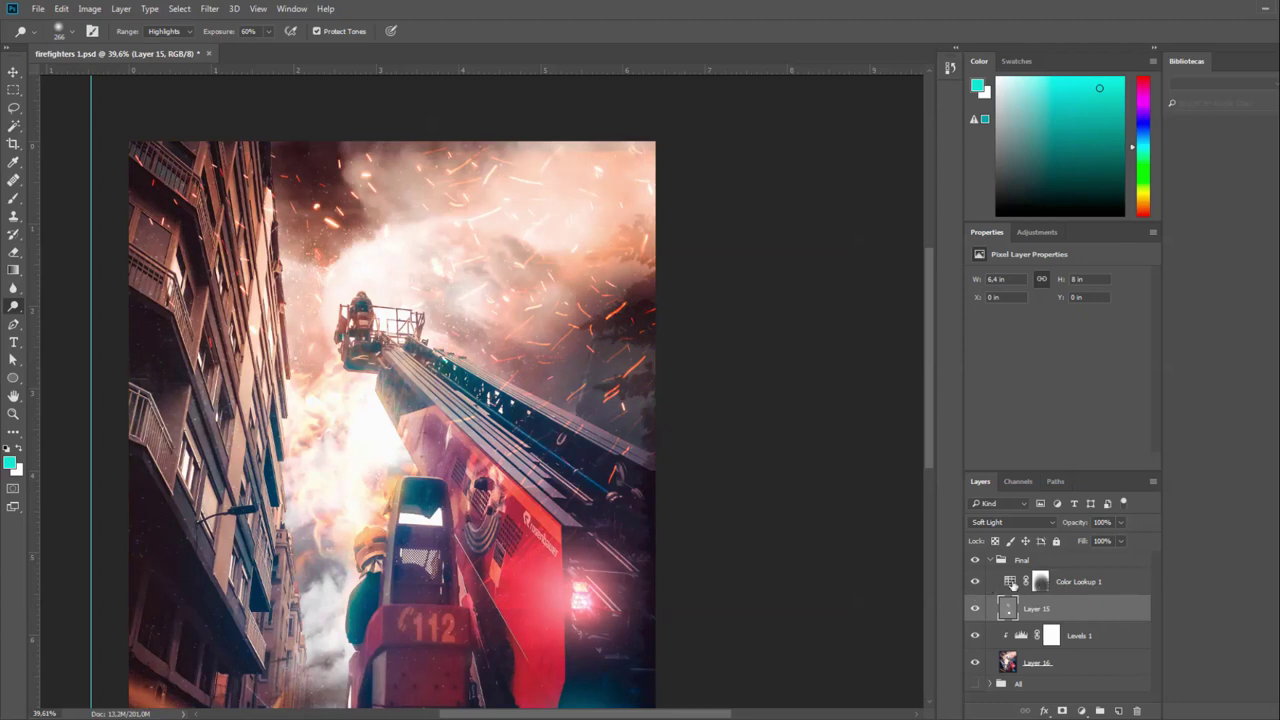
click(1011, 584)
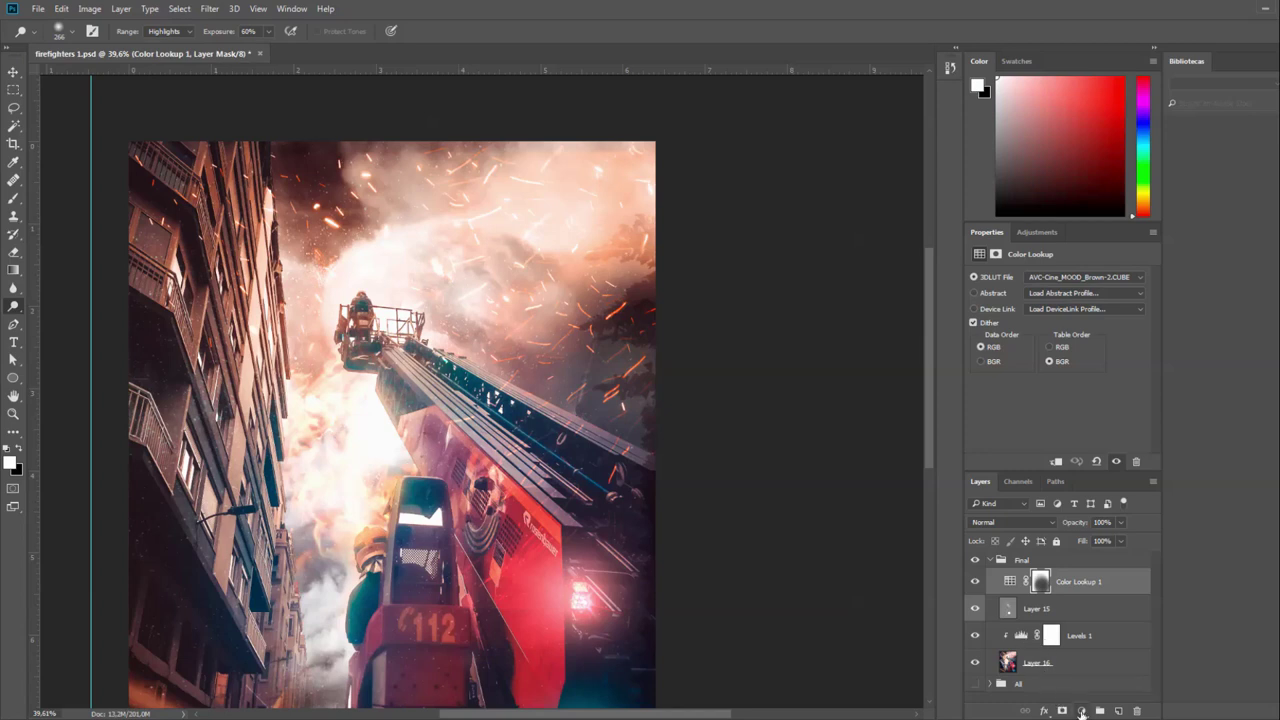
click(1081, 712)
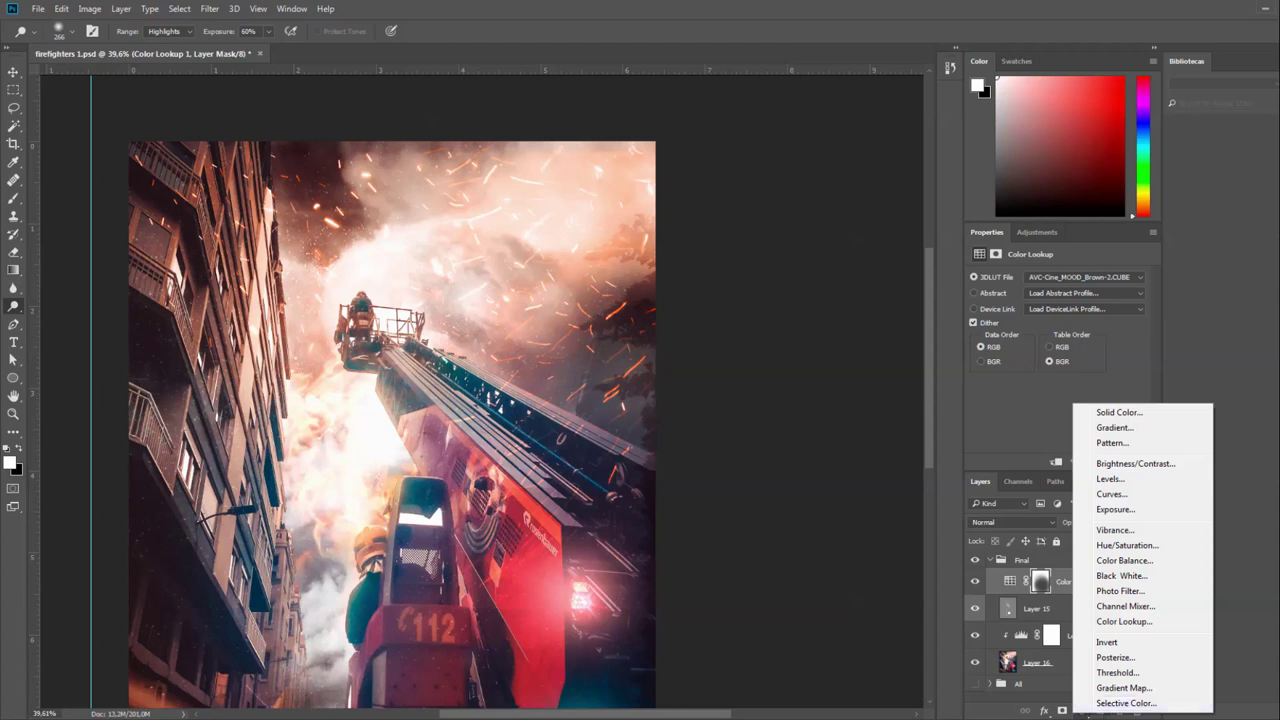
click(1146, 626)
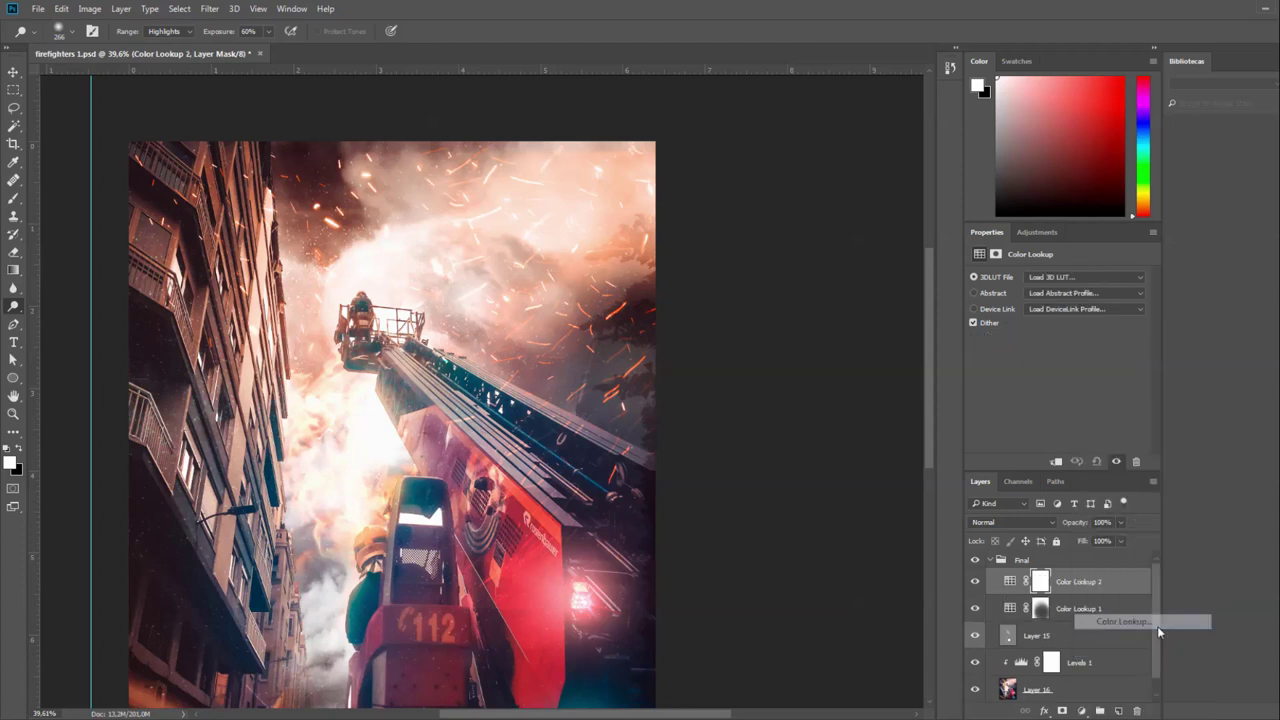
click(1062, 277)
scroll(1135, 568, down, 1)
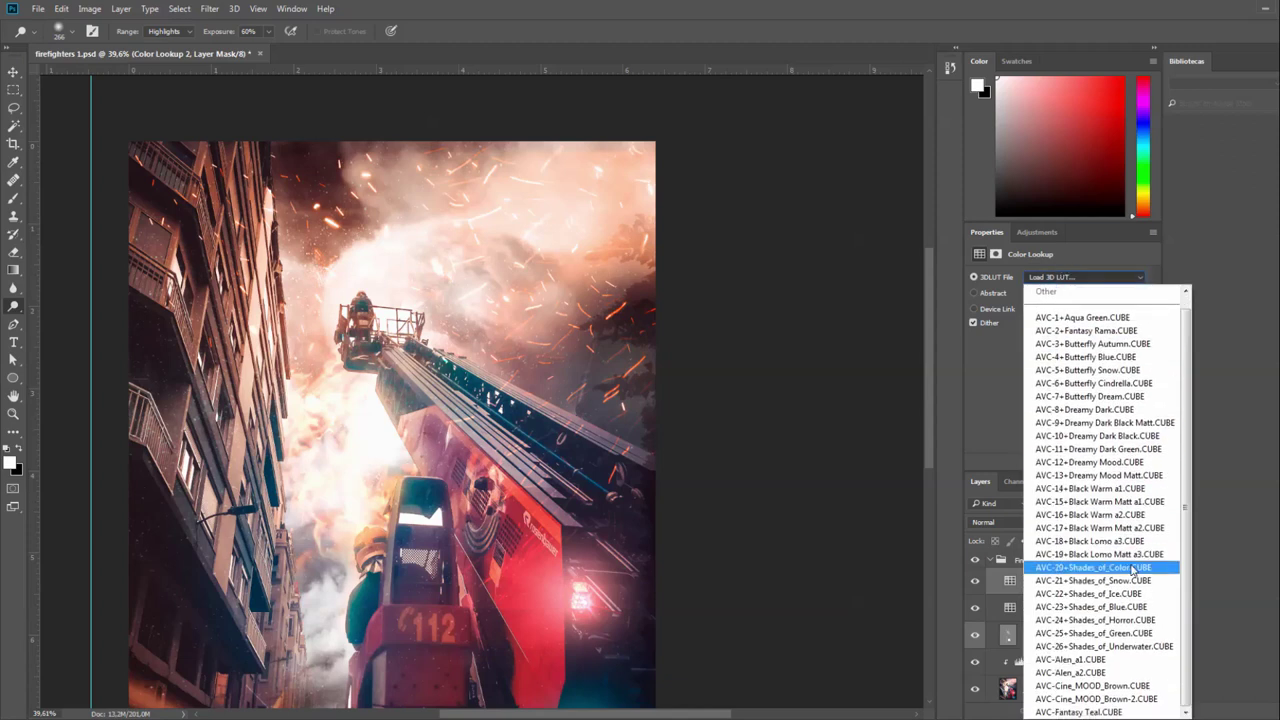
scroll(1125, 620, up, 1)
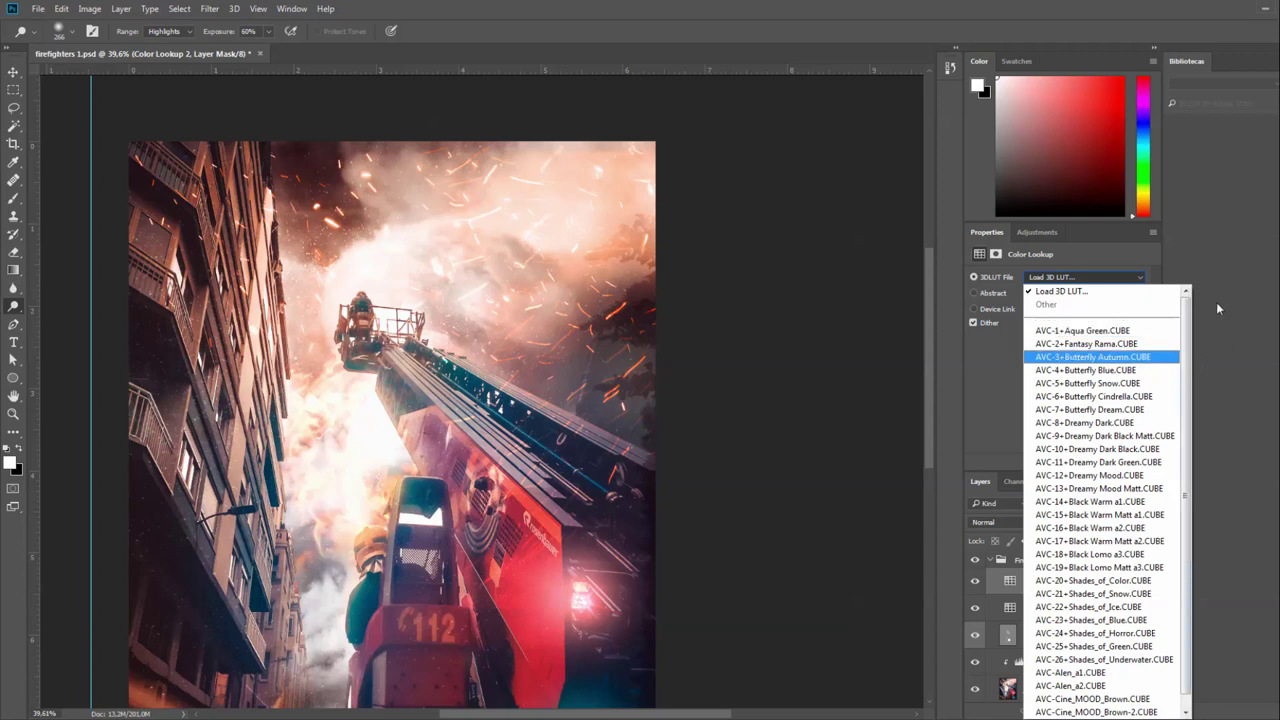
click(1160, 350)
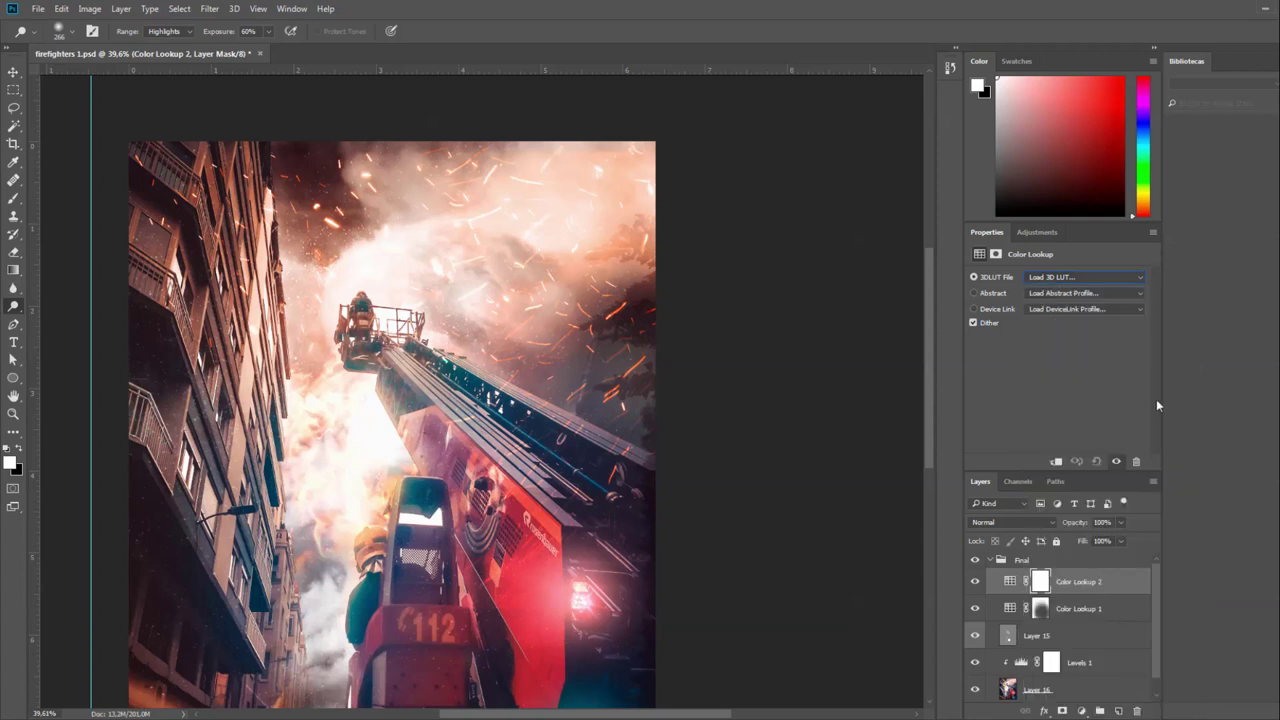
click(1126, 578)
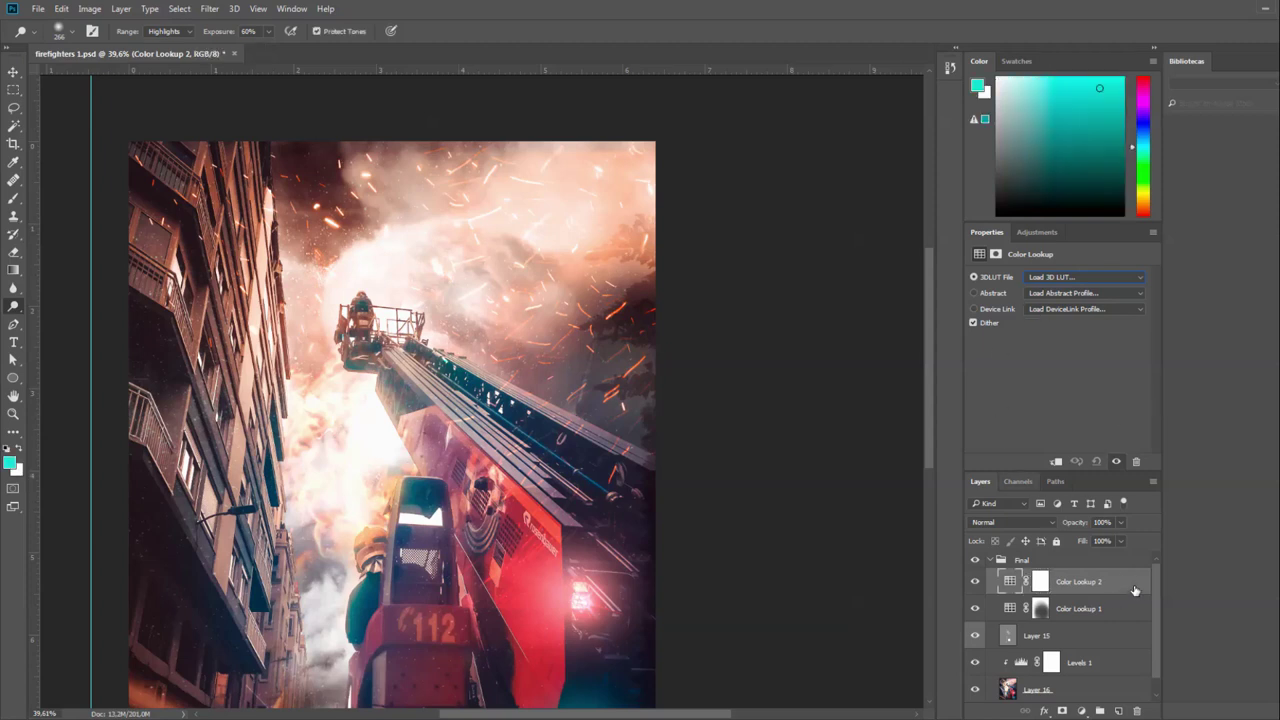
key(Delete)
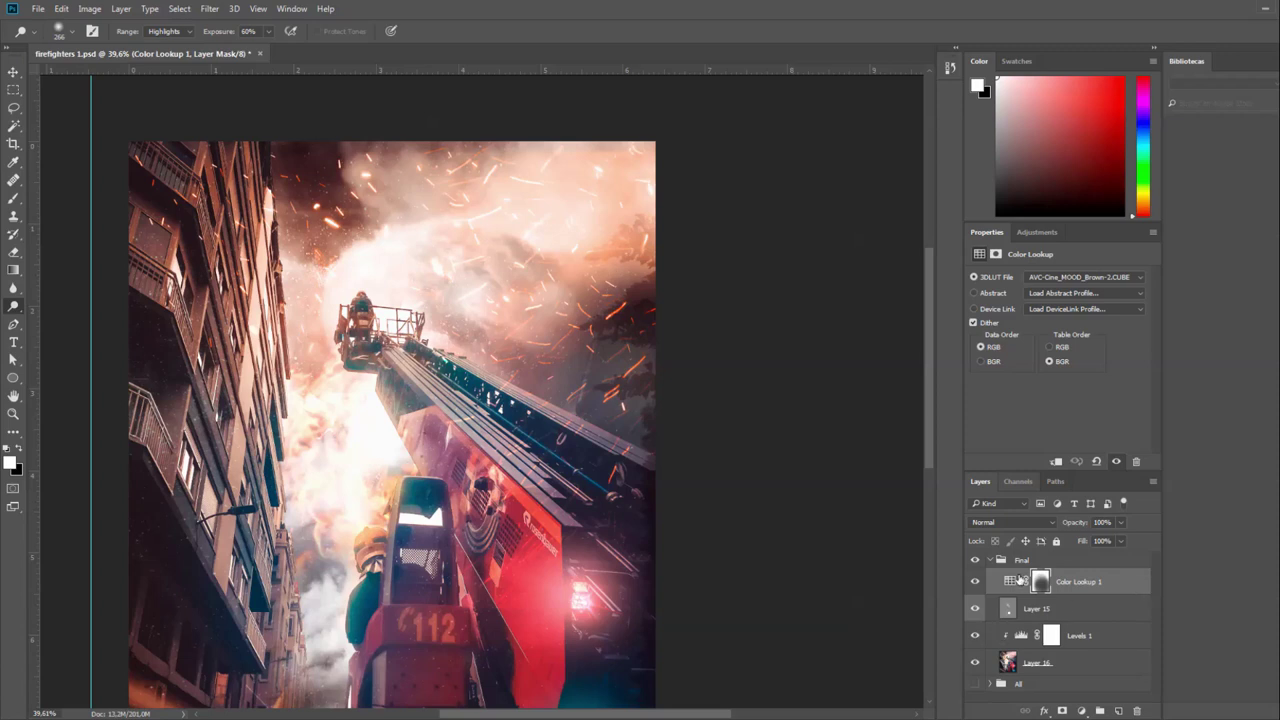
Toggle the Color Lookup 1 grade off and on to compare, leaving it on.
click(977, 584)
click(977, 584)
click(977, 584)
click(977, 584)
click(977, 584)
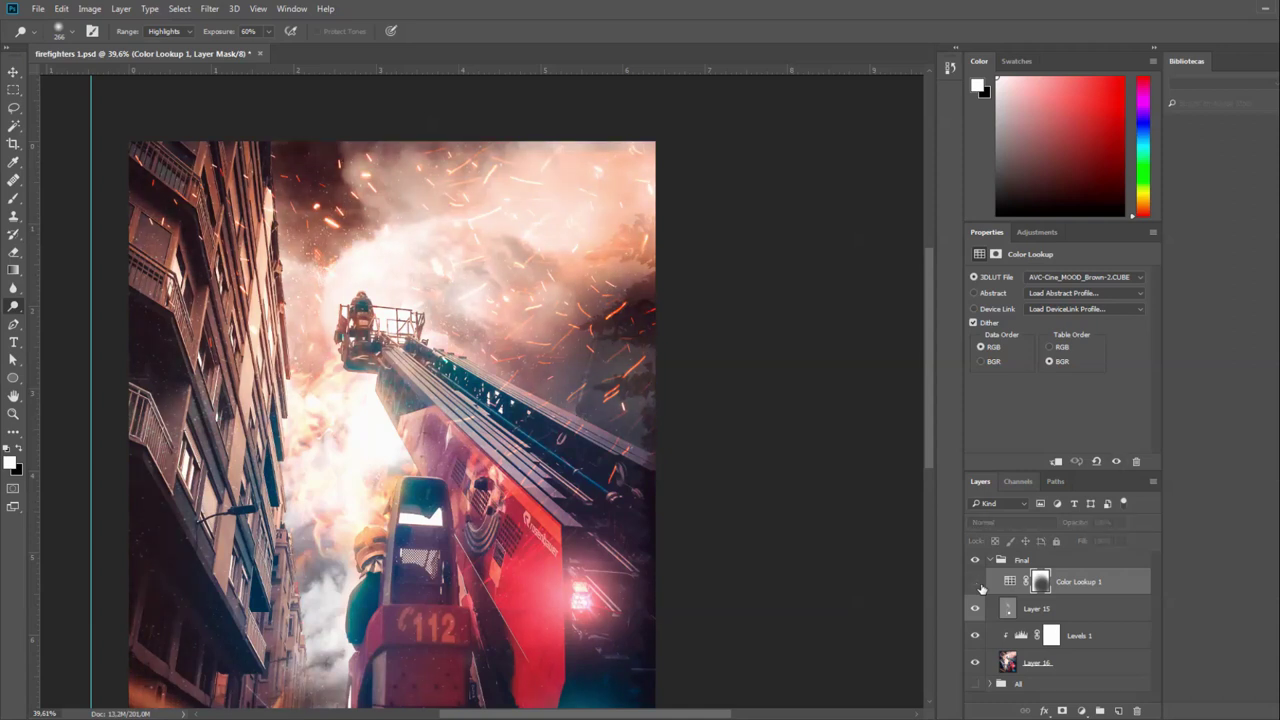
click(977, 584)
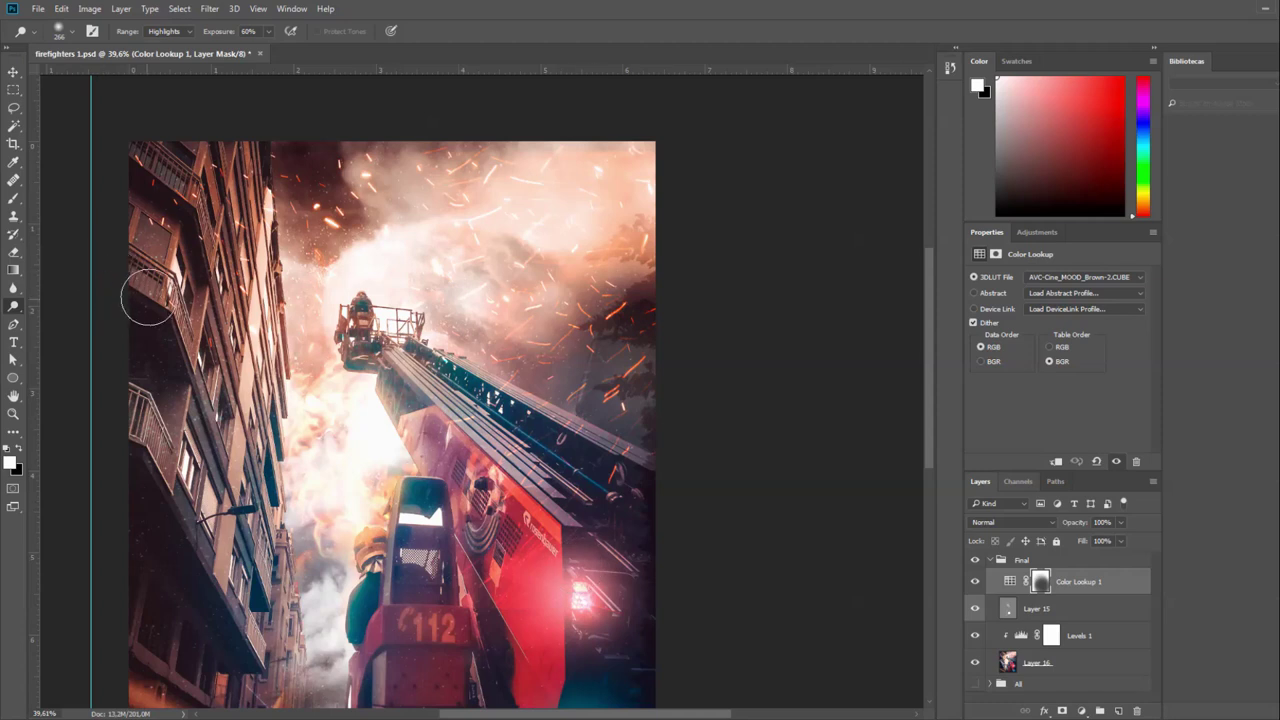
Disable and re-enable the Color Lookup 1 mask to compare, then collapse the Final group.
click(1038, 585)
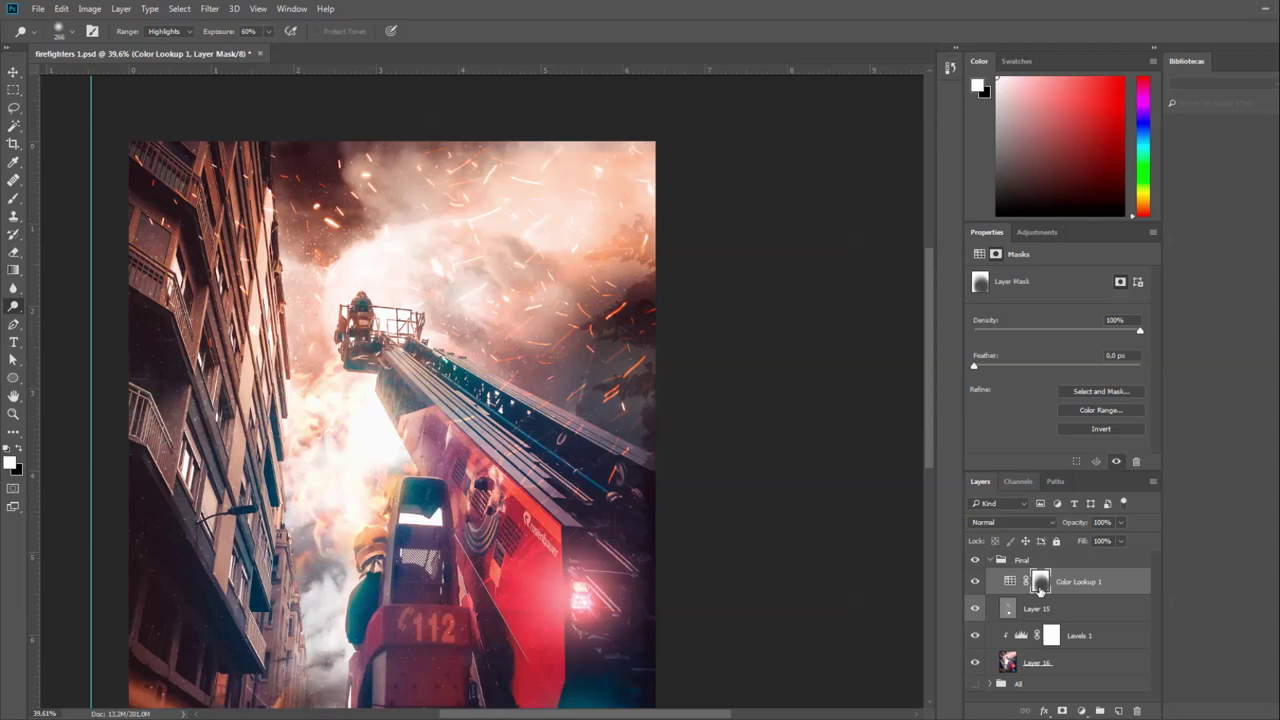
shift+click(1040, 581)
scroll(567, 540, down, 3)
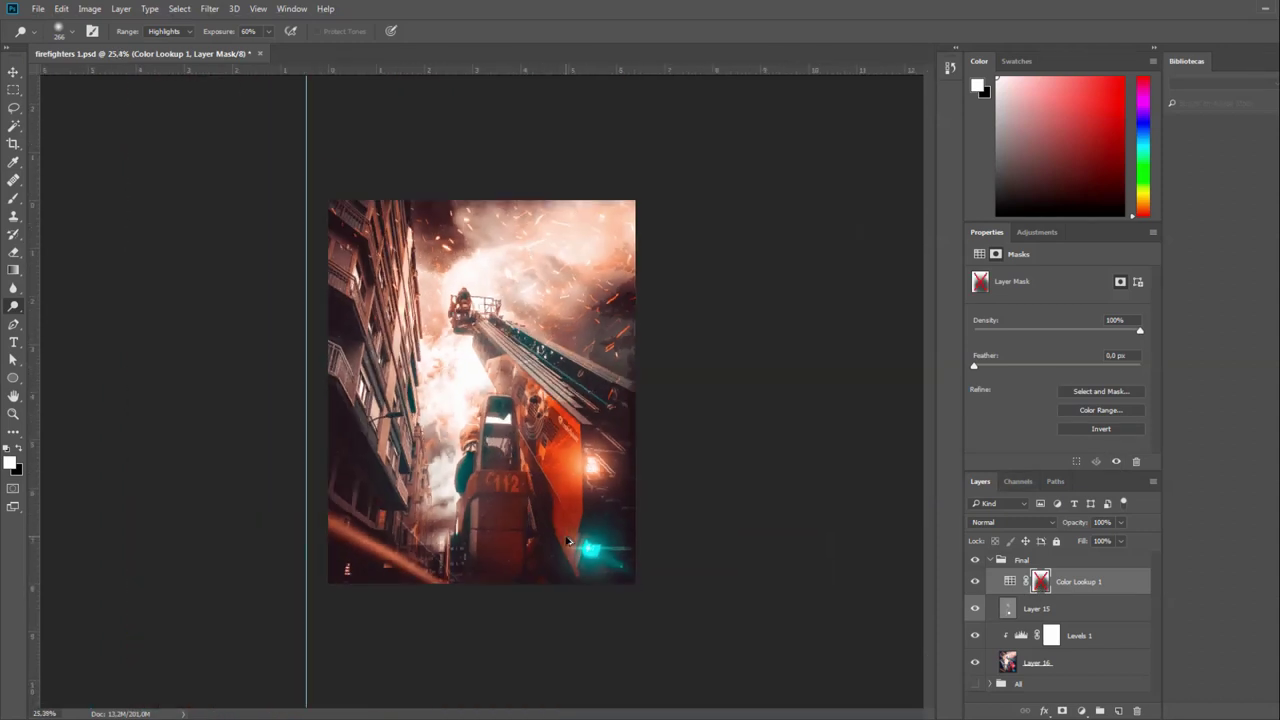
scroll(567, 540, up, 1)
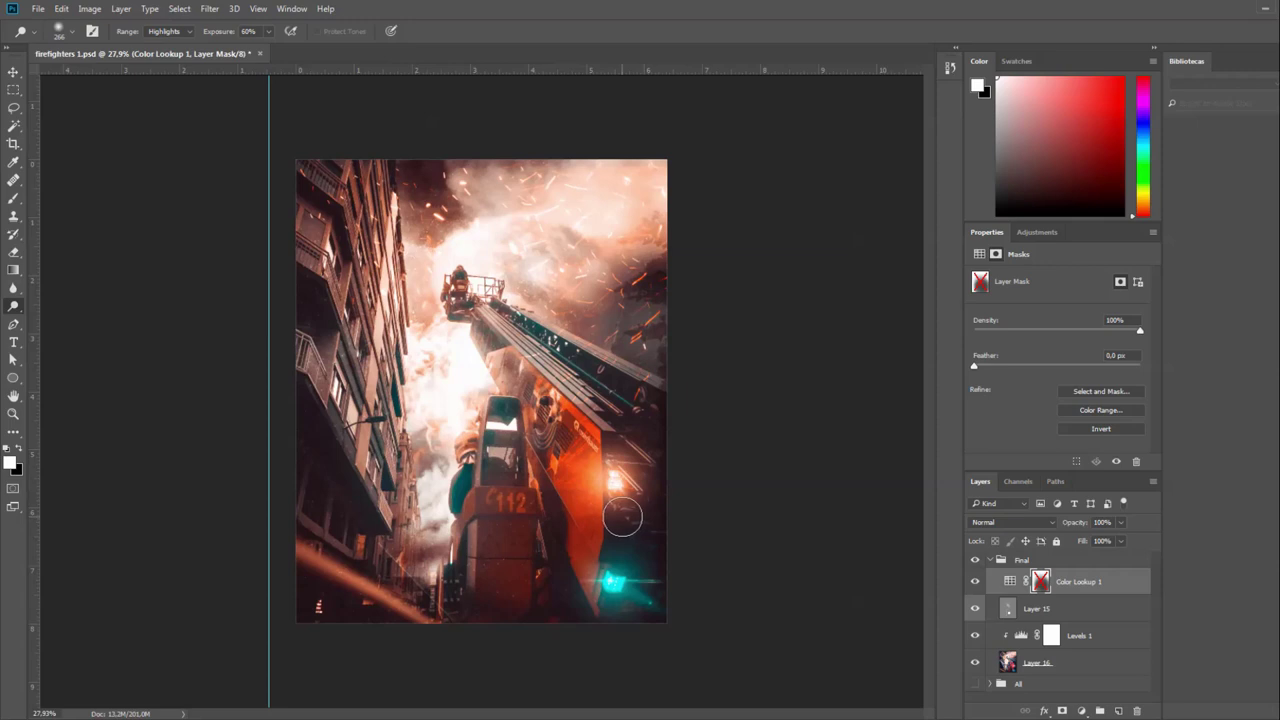
shift+click(1040, 582)
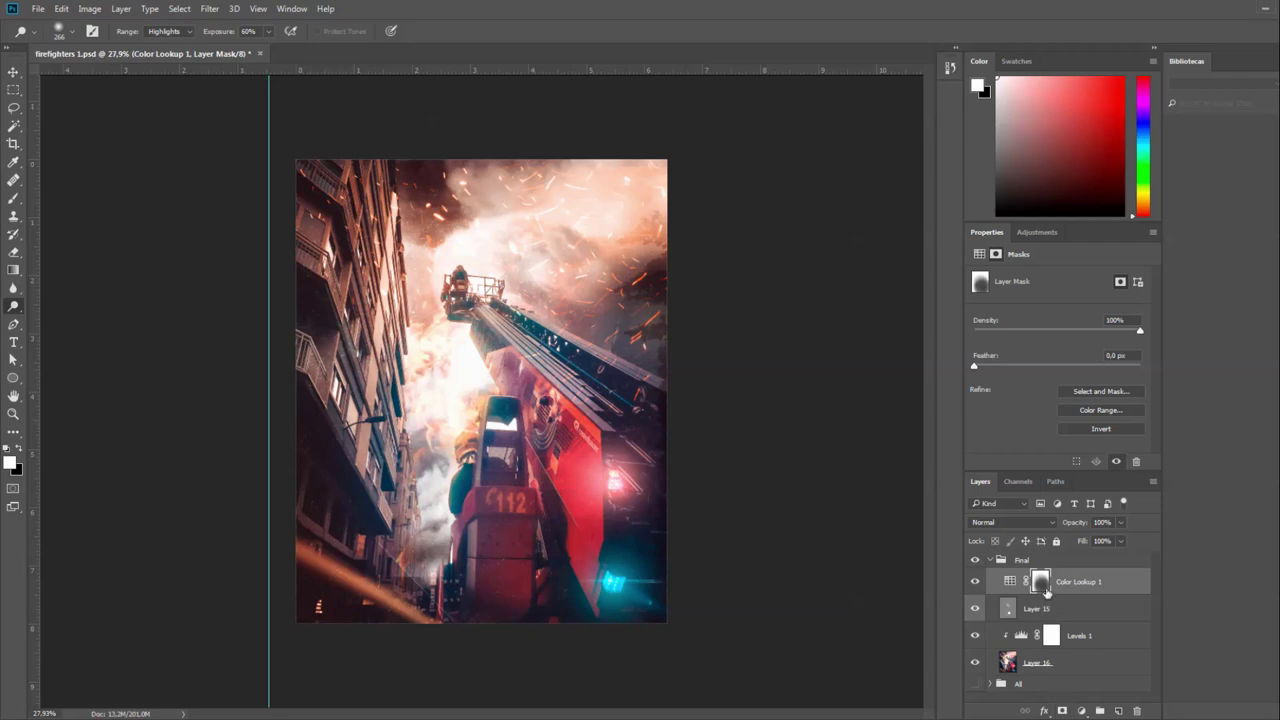
key(b)
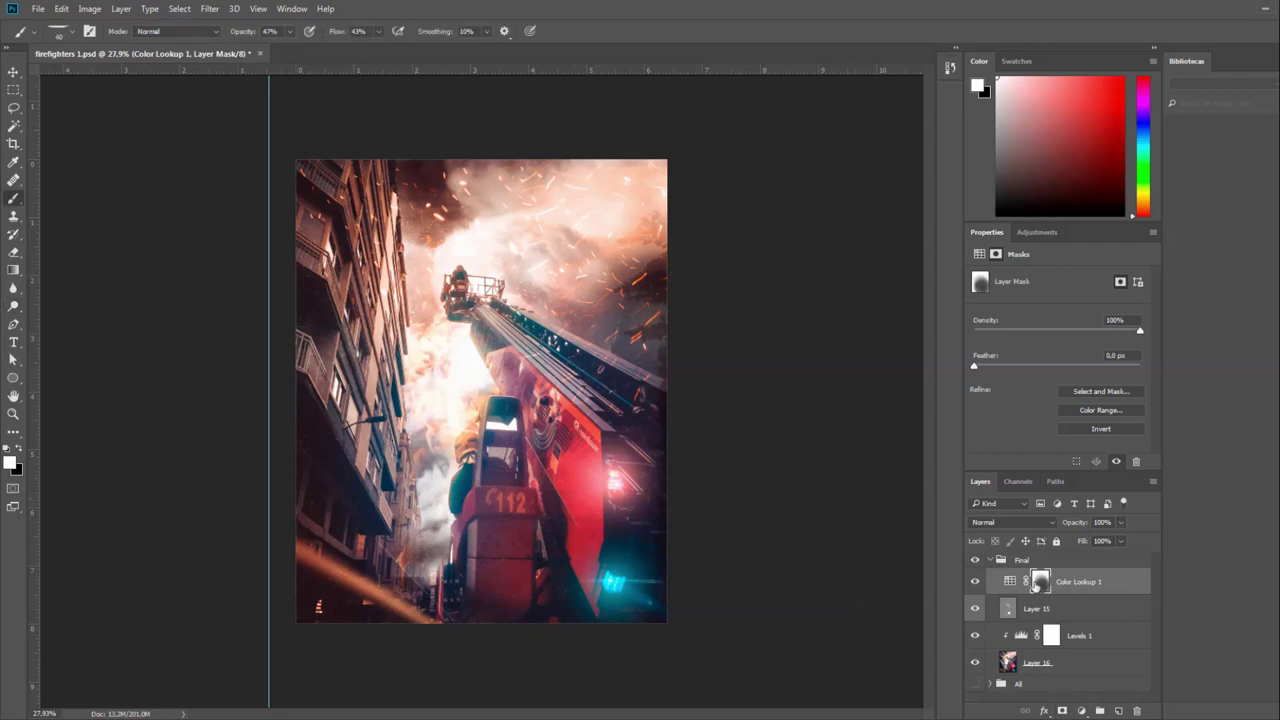
shift+click(1038, 582)
shift+click(1038, 582)
click(994, 562)
click(989, 560)
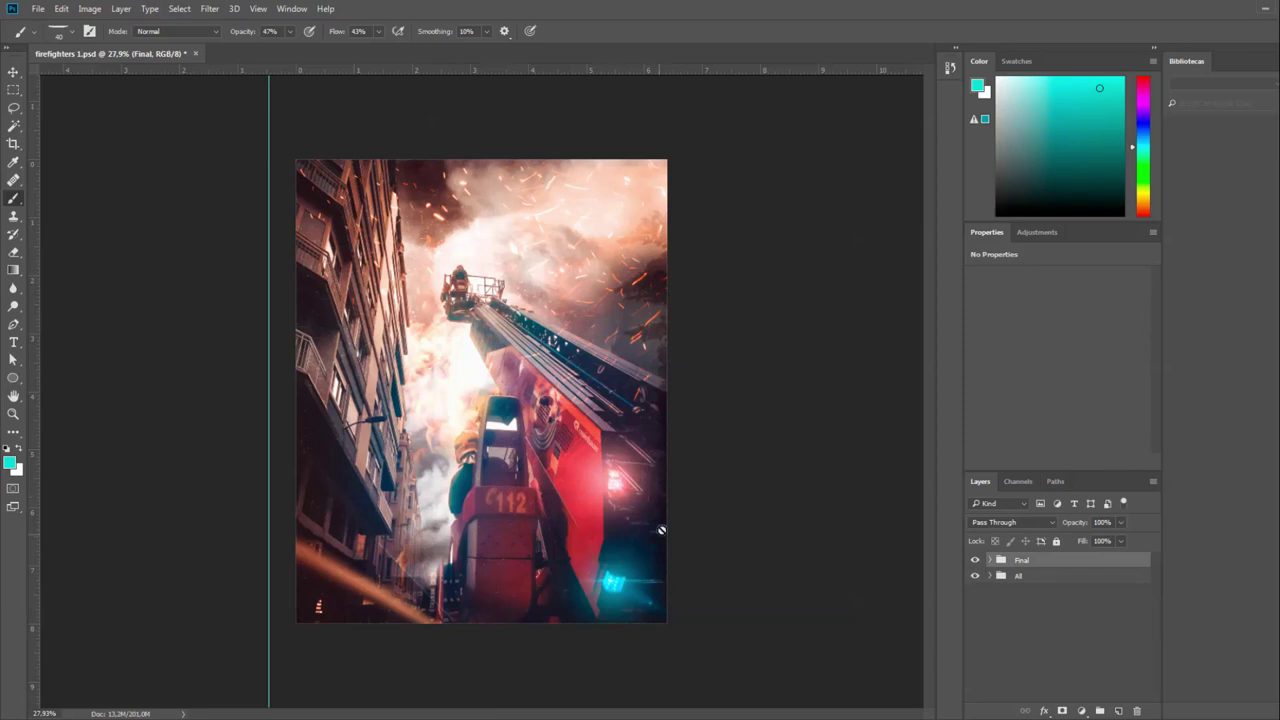
scroll(460, 363, up, 1)
scroll(460, 363, up, 2)
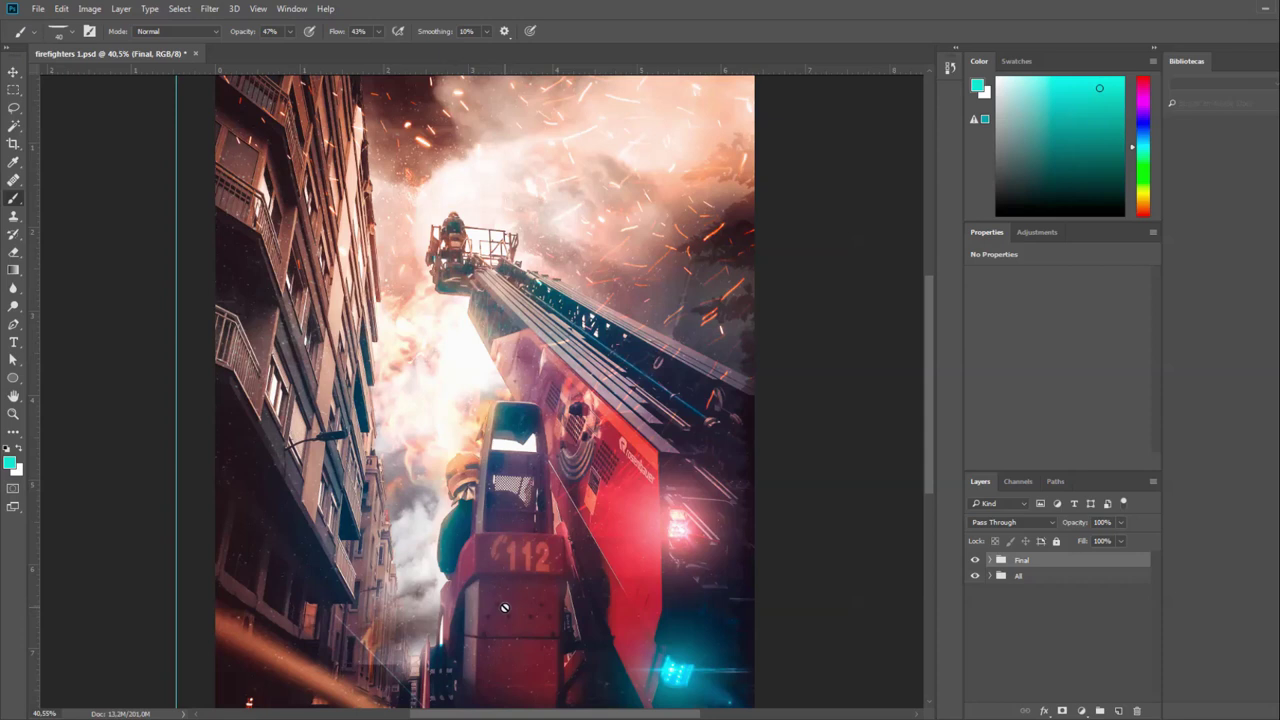
scroll(565, 580, down, 1)
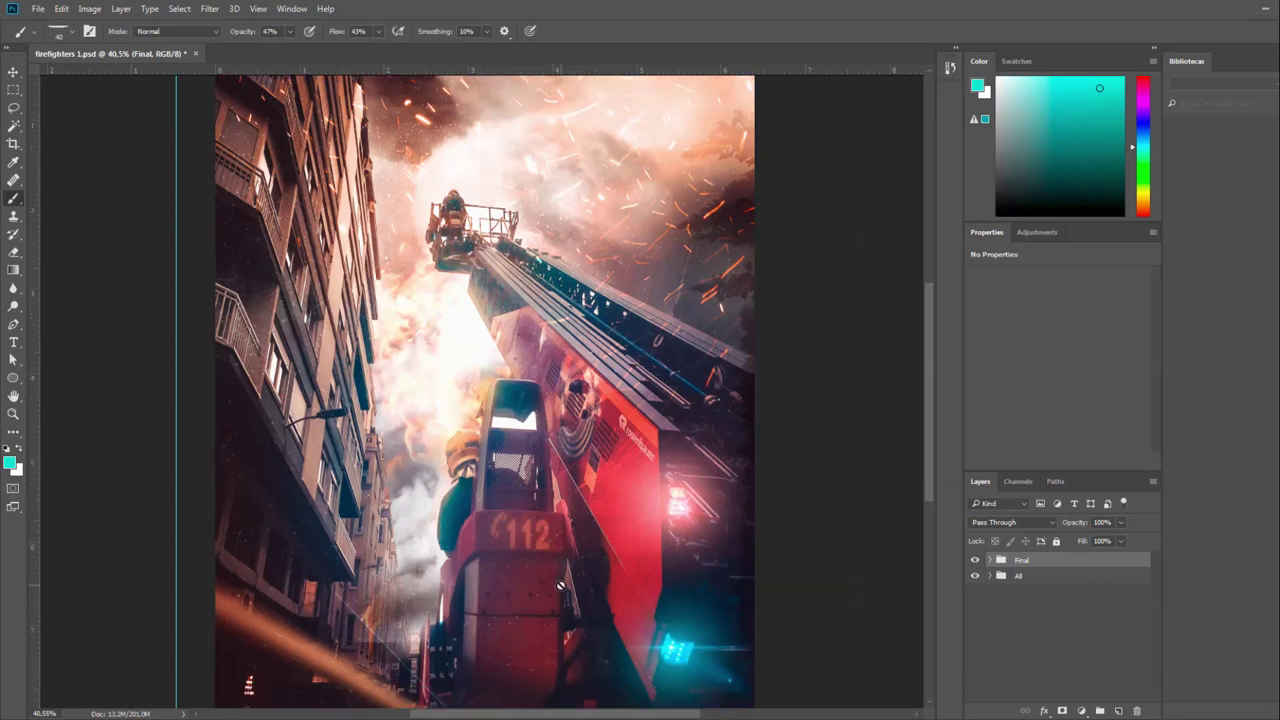
scroll(563, 590, down, 3)
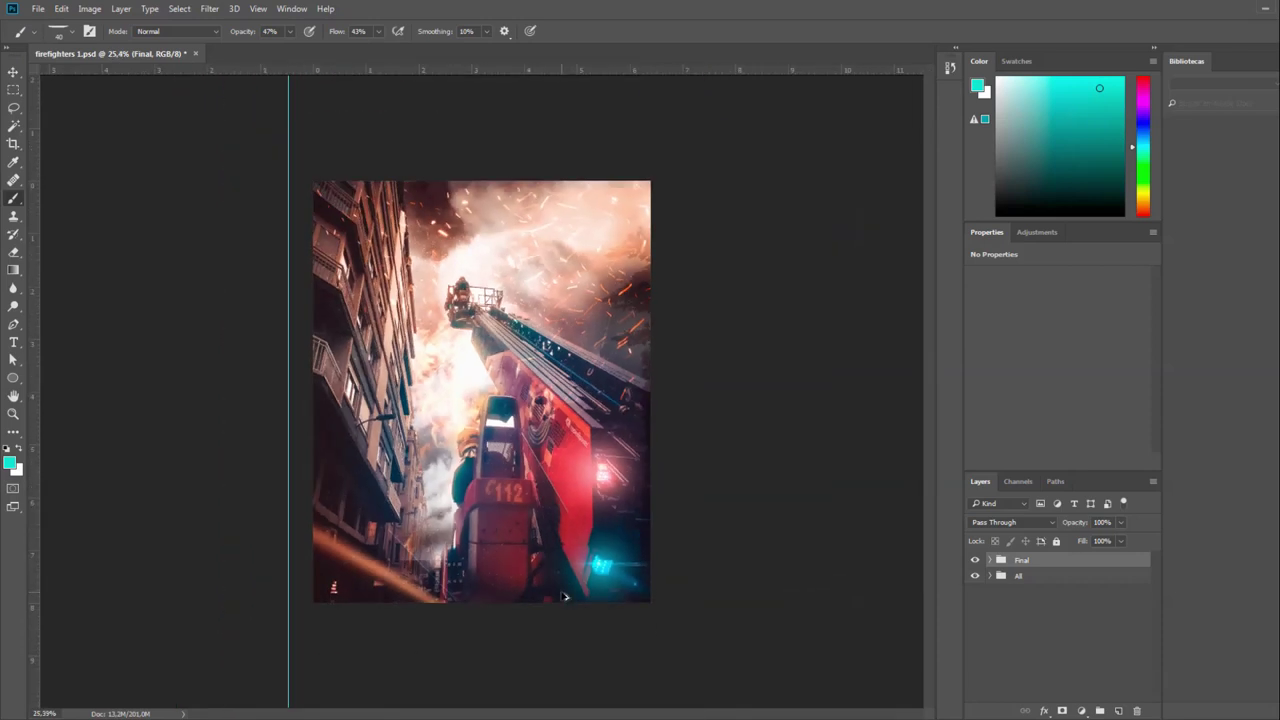